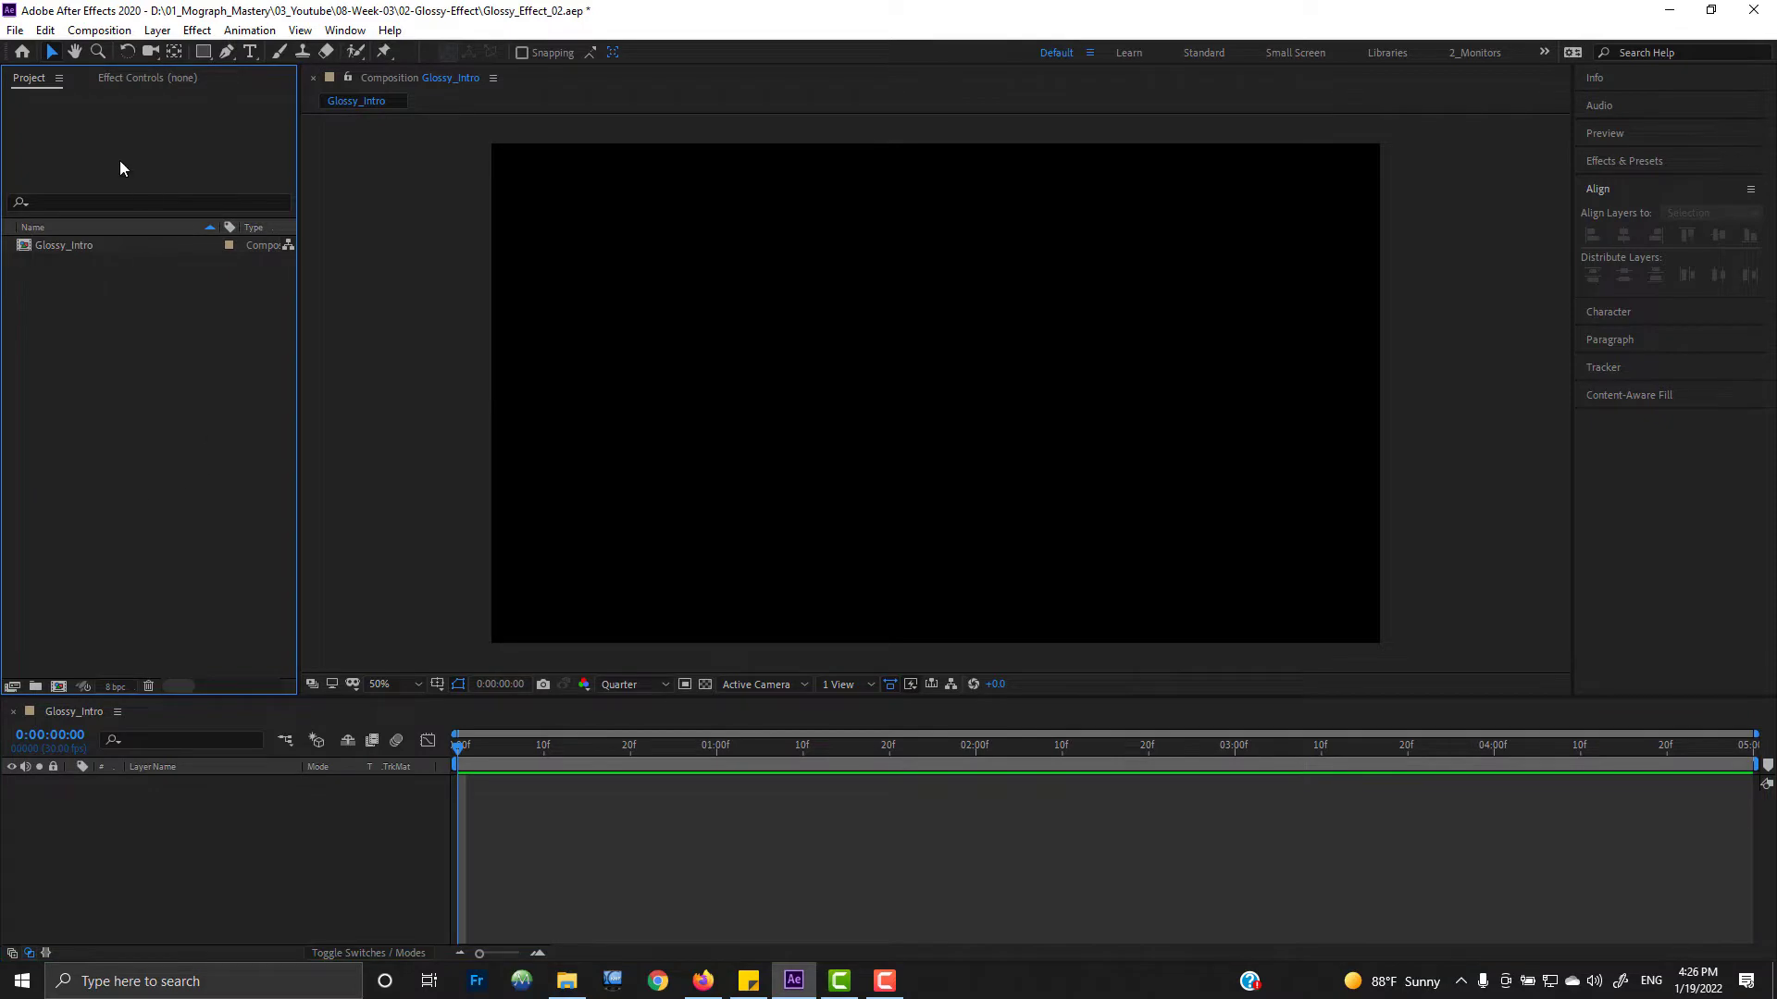
Step: Import the MGM-Logo-V-High-Rez PNG into the project as footage
{"action": "left_click", "coordinate": [14, 30]}
{"action": "left_click", "coordinate": [370, 288]}
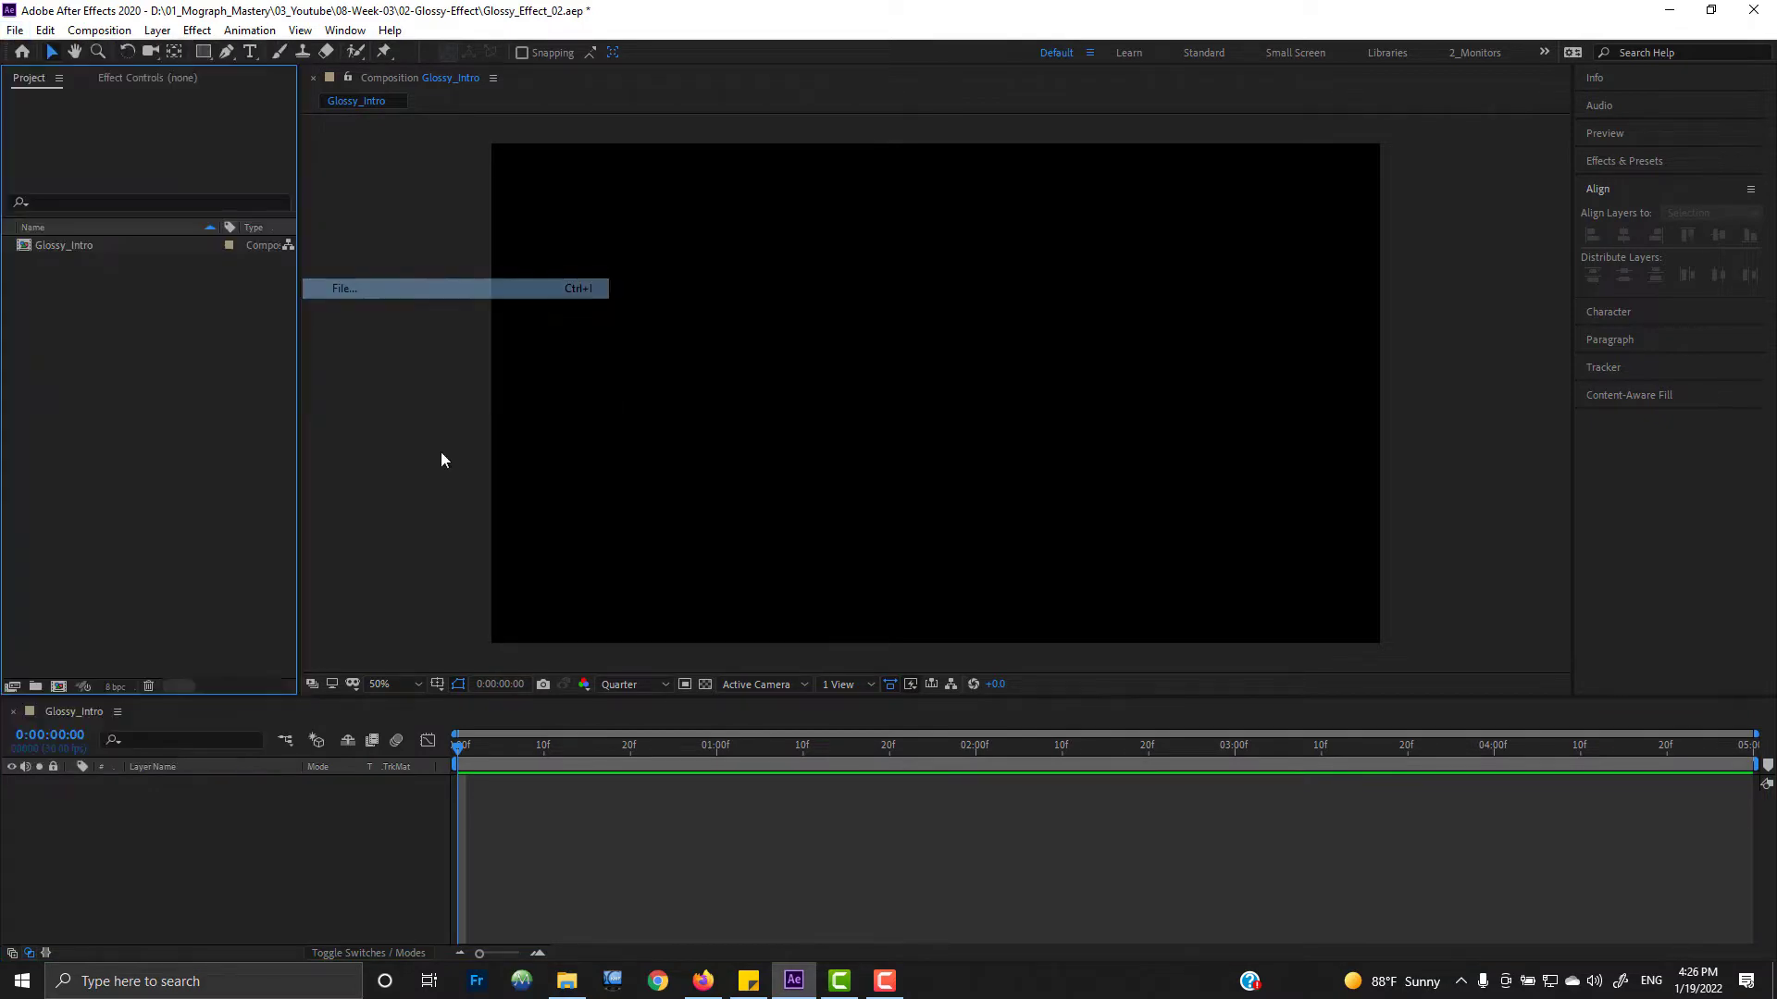
{"action": "scroll", "coordinate": [1070, 463], "scroll_direction": "down", "scroll_amount": 1}
{"action": "left_click", "coordinate": [1151, 487]}
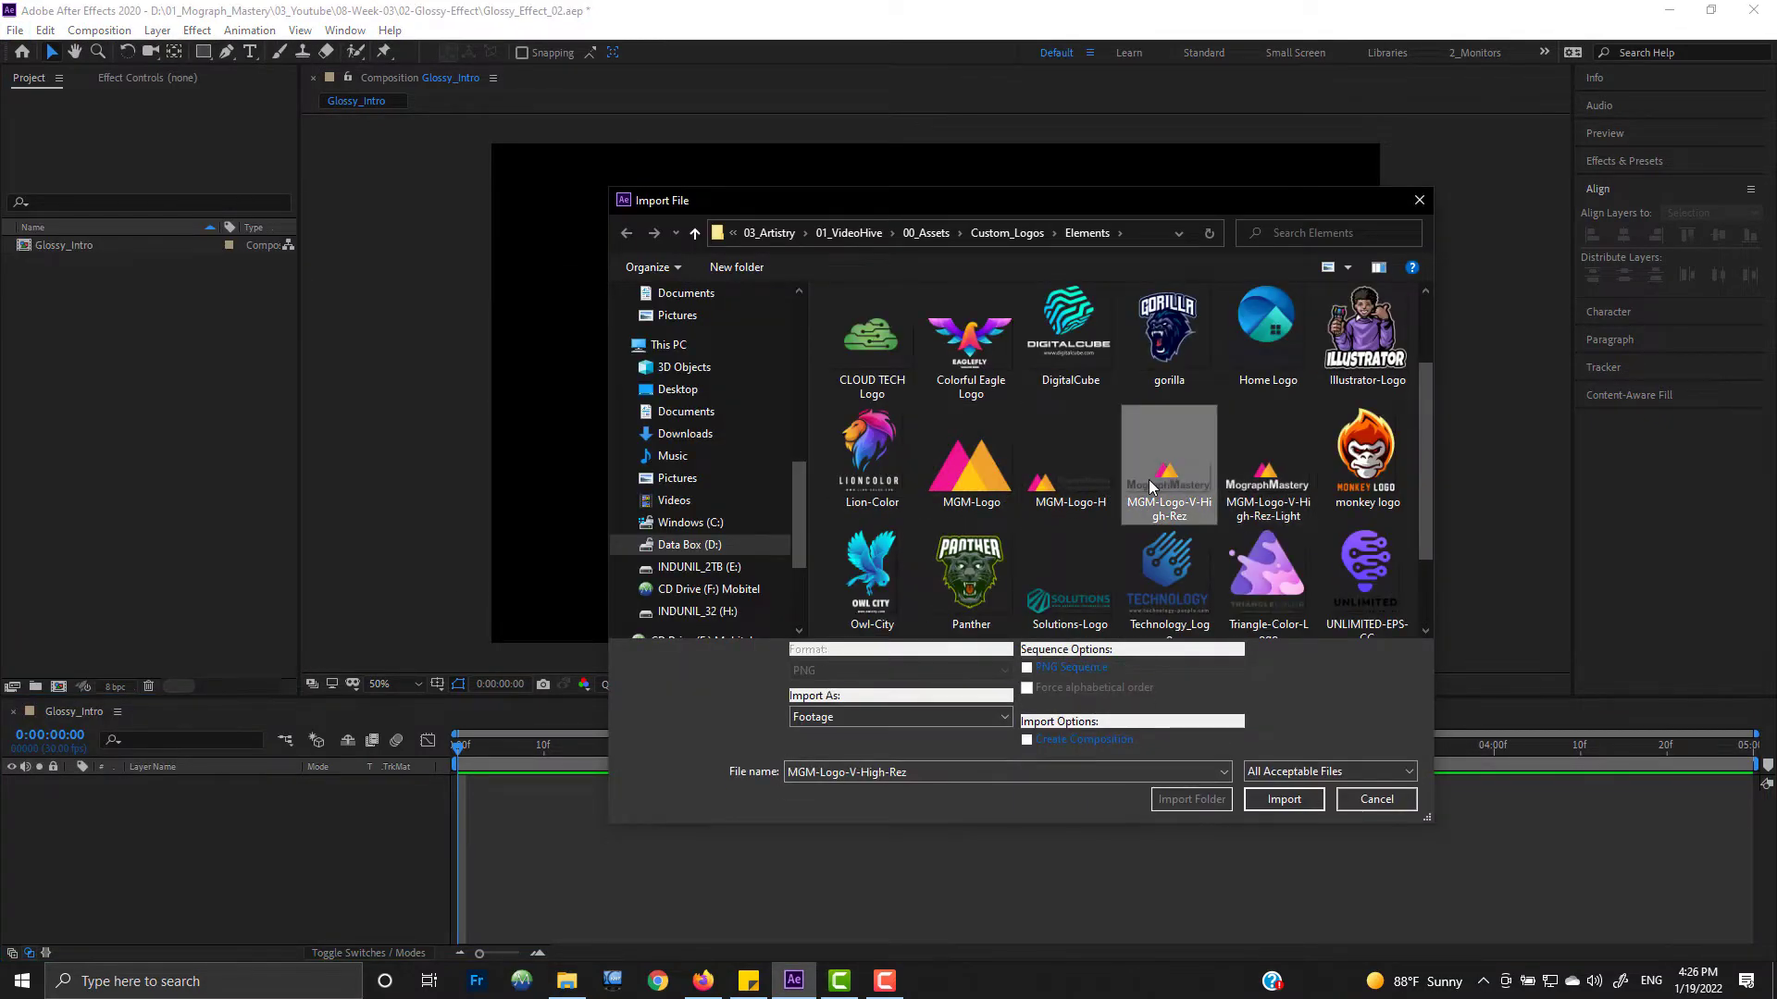
{"action": "double_click", "coordinate": [1150, 487]}
{"action": "left_click", "coordinate": [74, 370]}
{"action": "left_click", "coordinate": [137, 262]}
{"action": "left_click", "coordinate": [130, 342]}
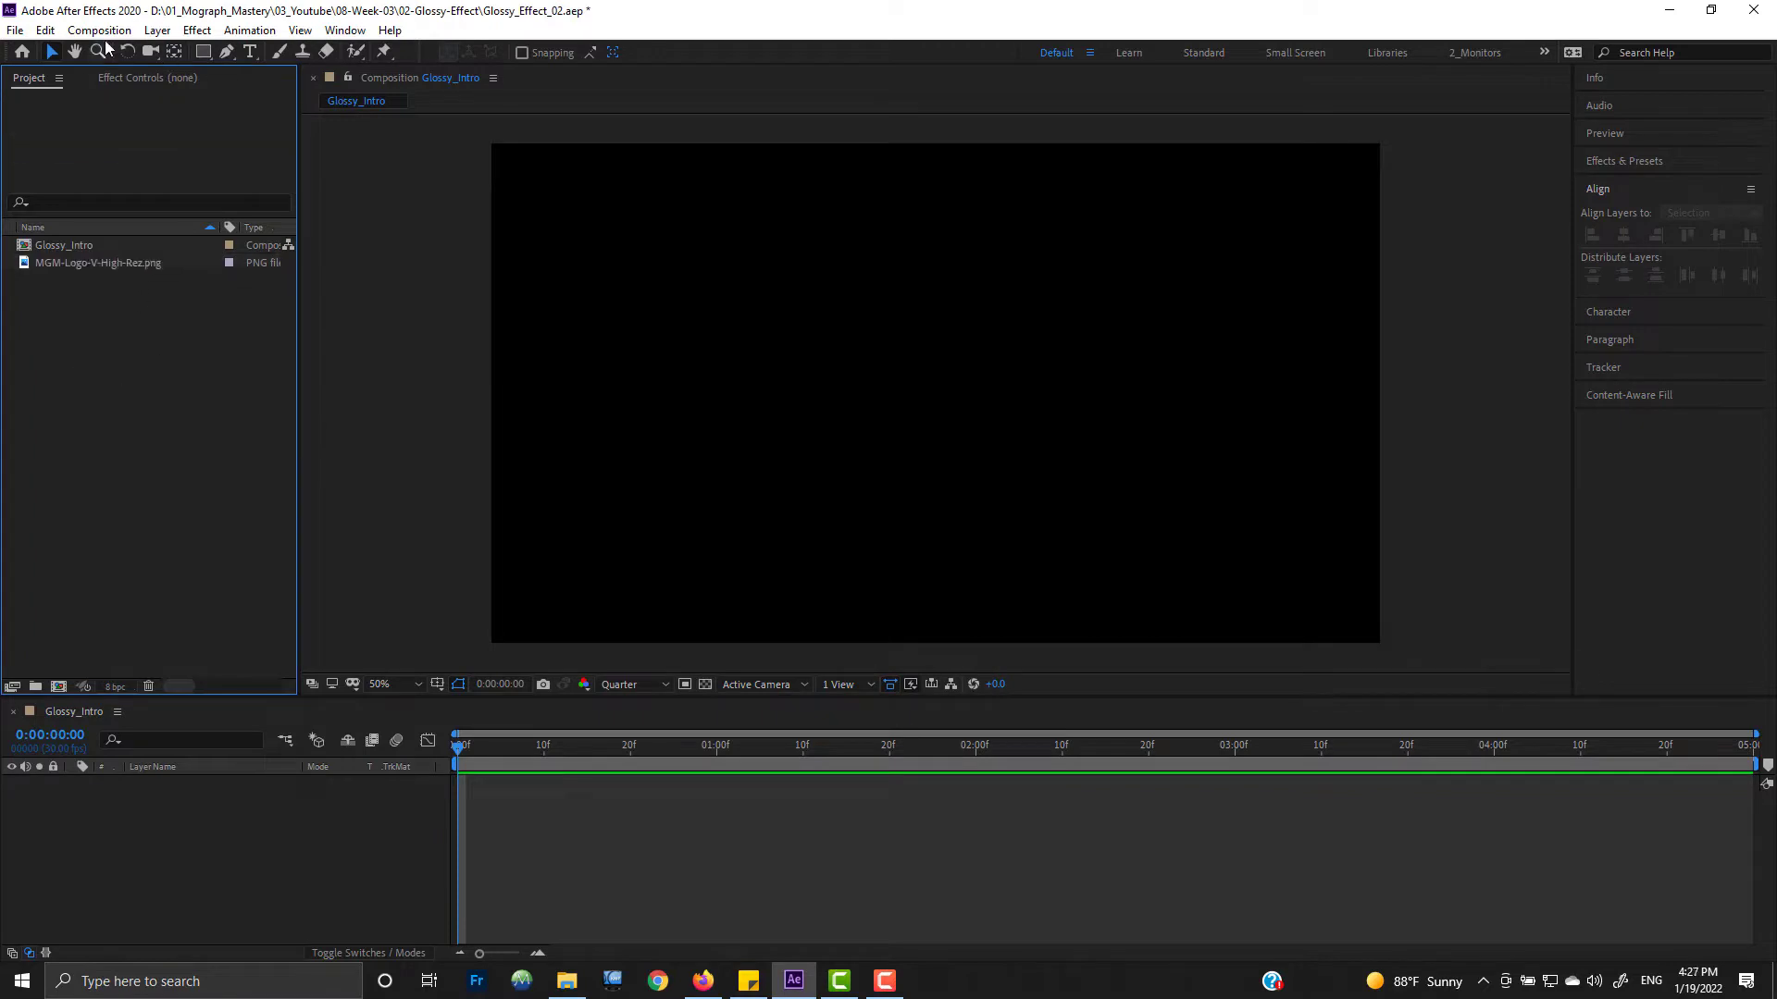
Step: Create a 1920 × 1080, 30 fps, 5-second composition named Logo
{"action": "left_click", "coordinate": [100, 29]}
{"action": "left_click", "coordinate": [129, 72]}
{"action": "type", "text": "Log"}
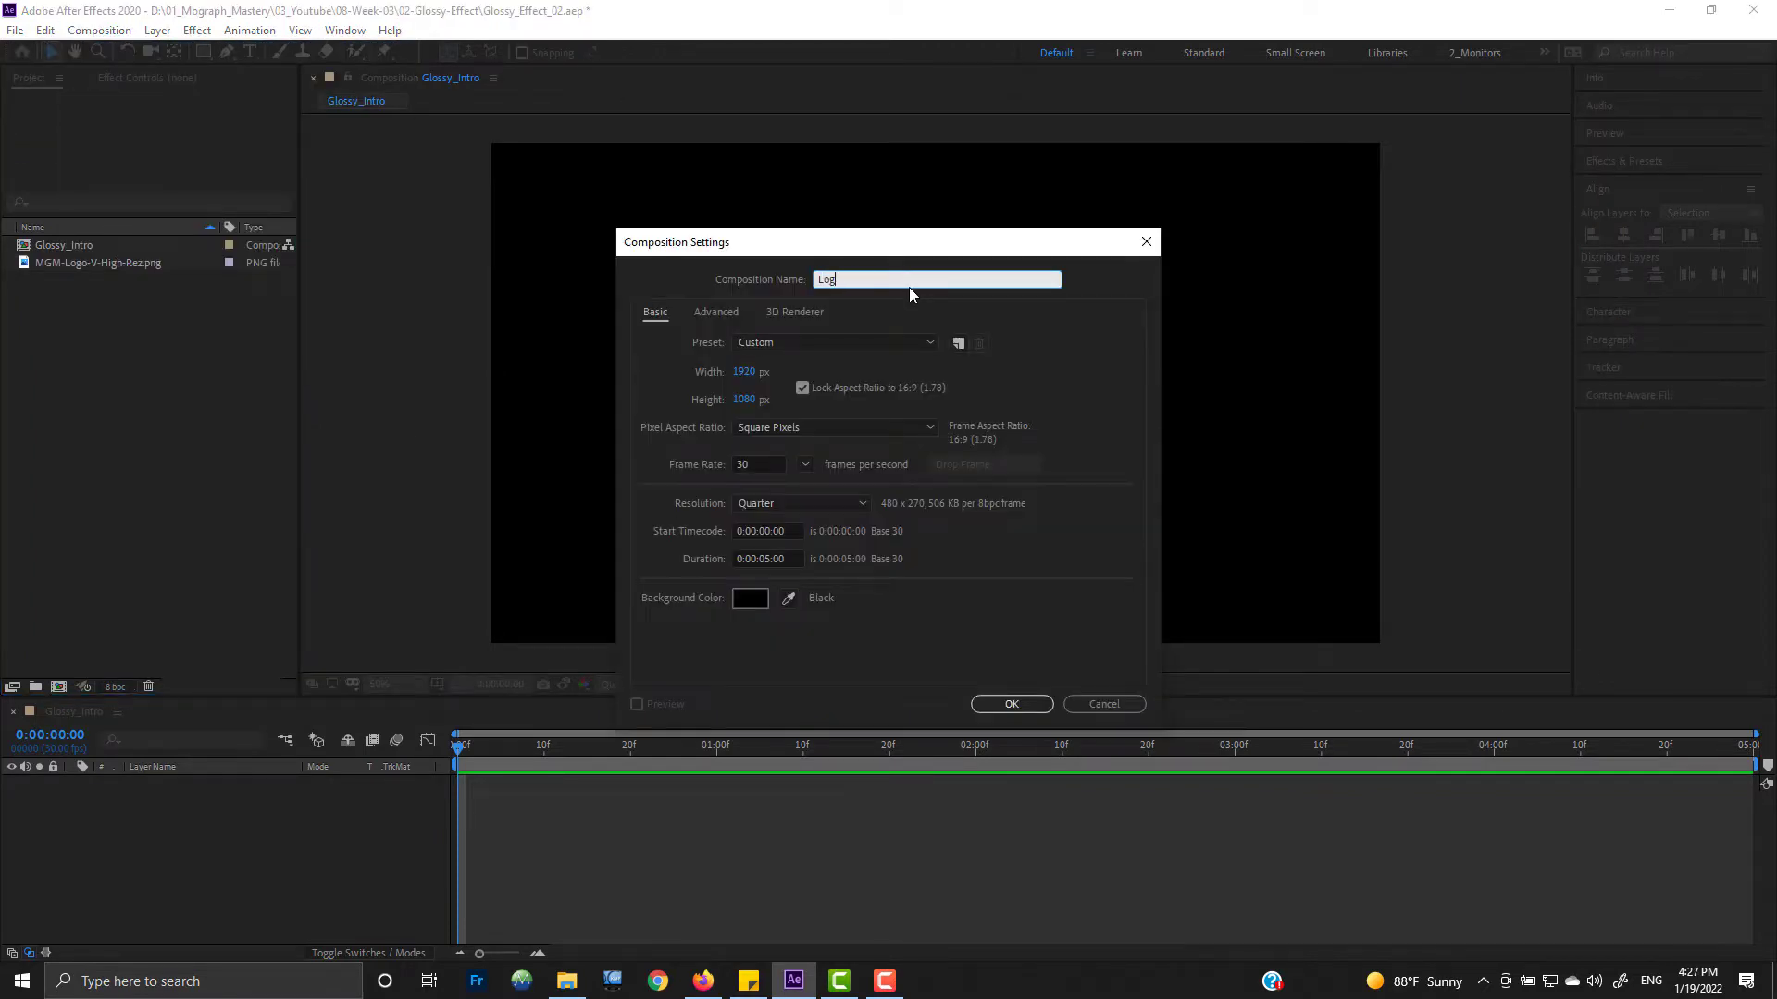
{"action": "type", "text": "o"}
{"action": "left_click", "coordinate": [1011, 704]}
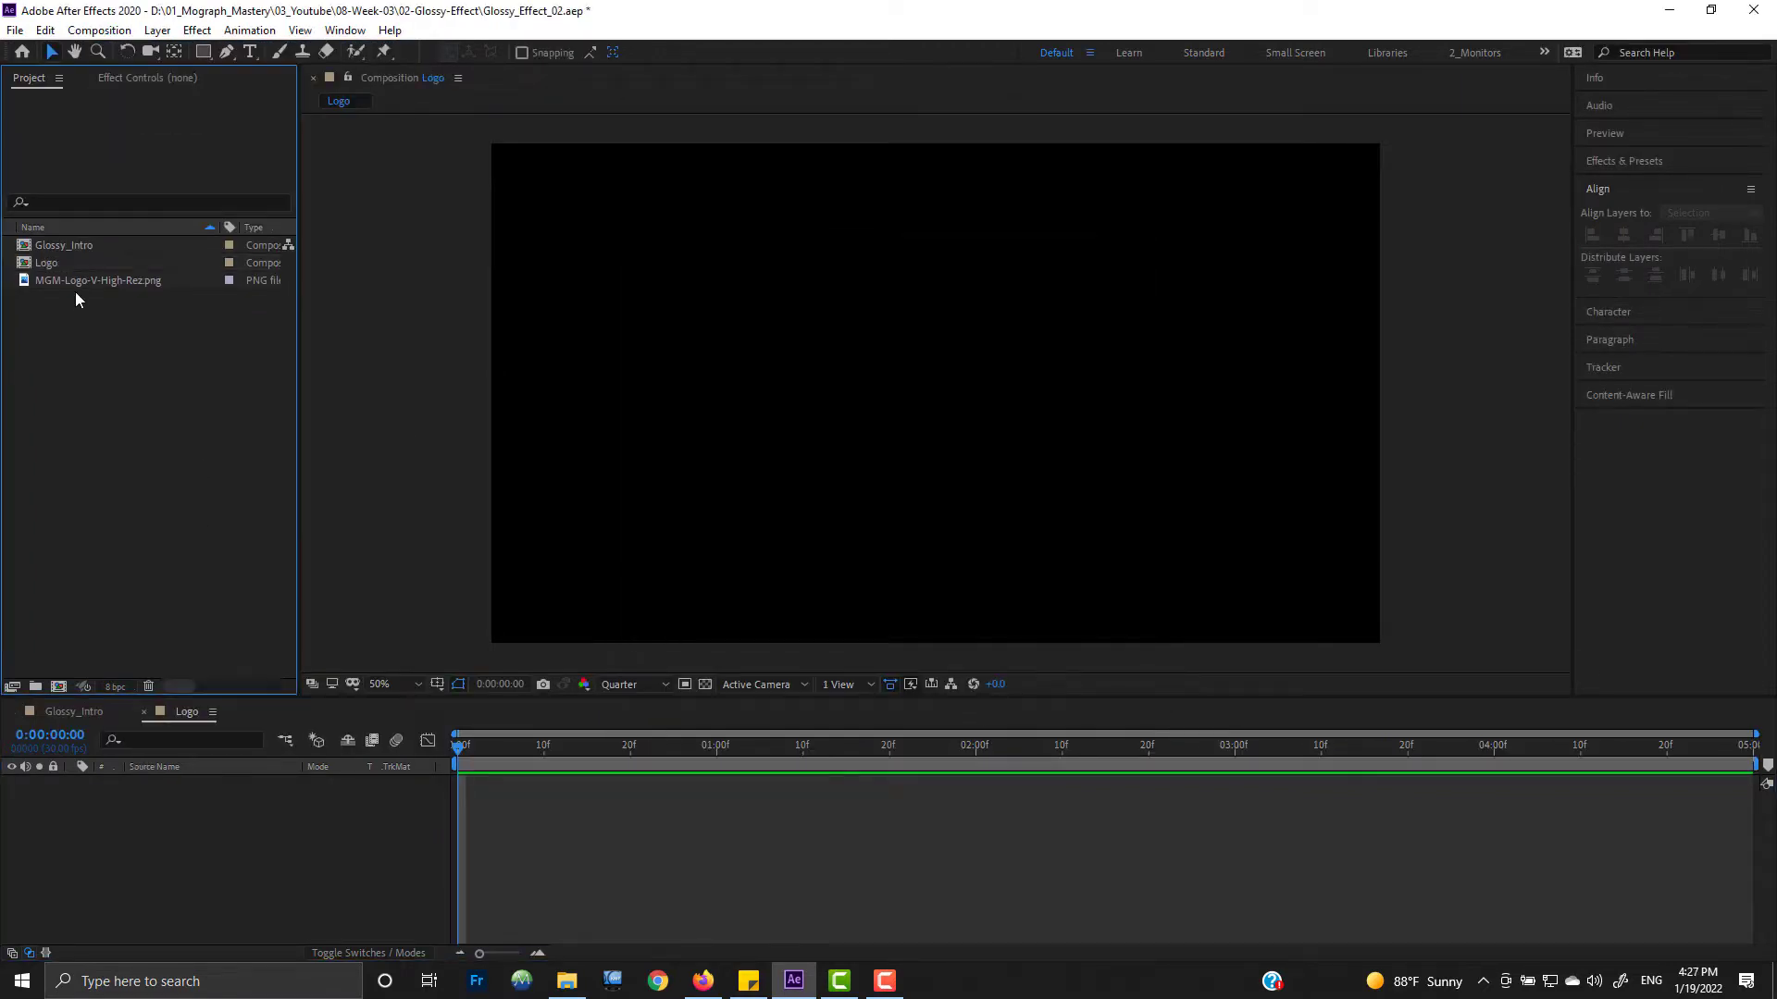
Step: Add the MGM-Logo-V-High-Rez image to the Logo composition and scale it to 76% to fit the frame
{"action": "left_click_drag", "start_coordinate": [74, 280], "coordinate": [191, 827]}
{"action": "left_click", "coordinate": [940, 418]}
{"action": "key", "text": "s"}
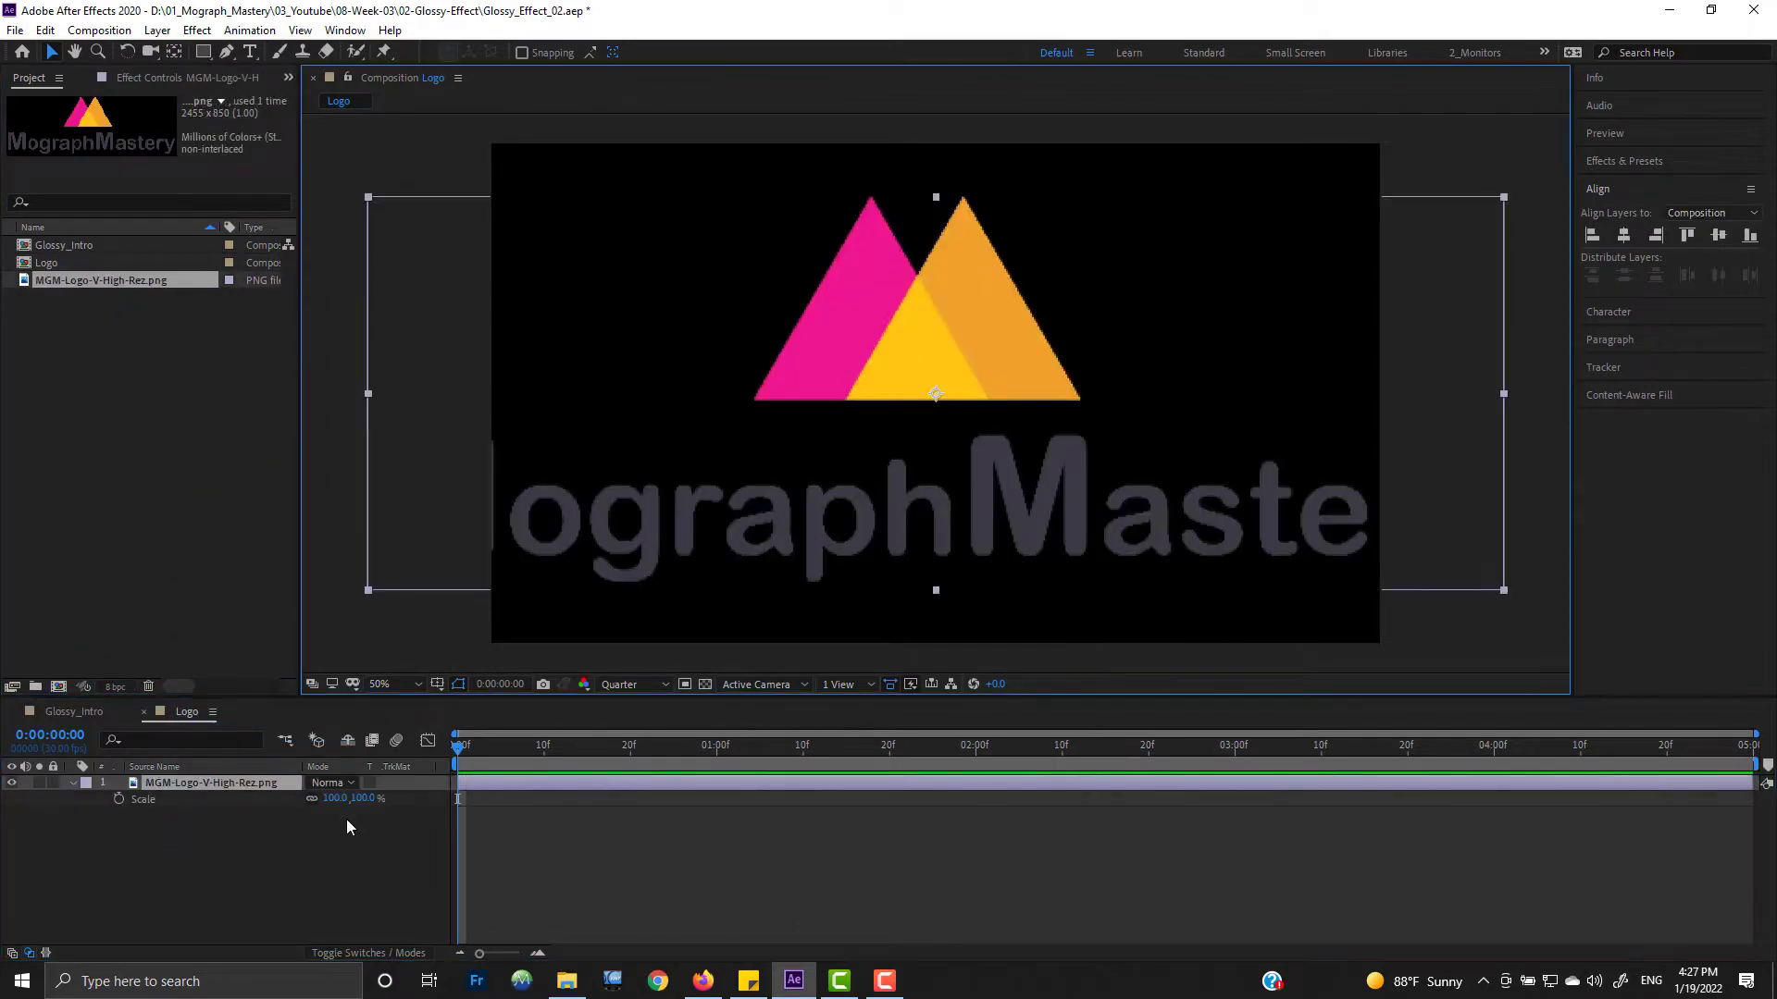
{"action": "left_click_drag", "start_coordinate": [359, 798], "coordinate": [279, 798]}
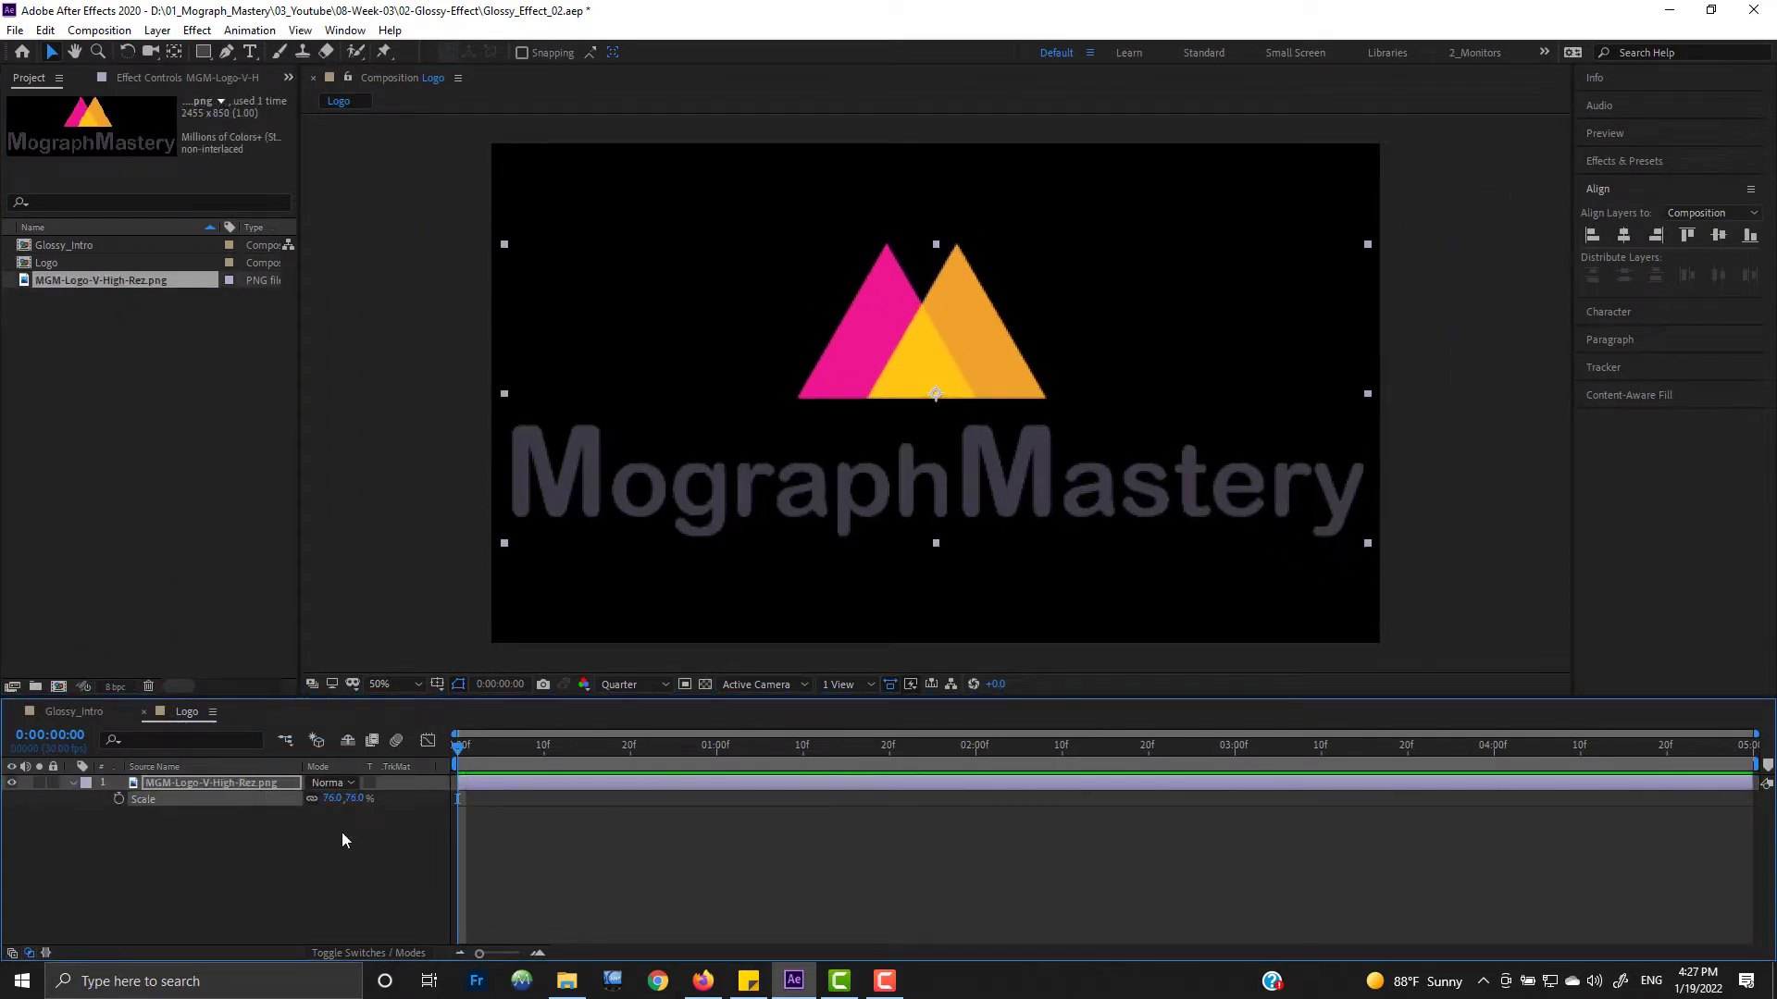
{"action": "left_click", "coordinate": [224, 848]}
{"action": "left_click", "coordinate": [73, 783]}
{"action": "left_click", "coordinate": [202, 424]}
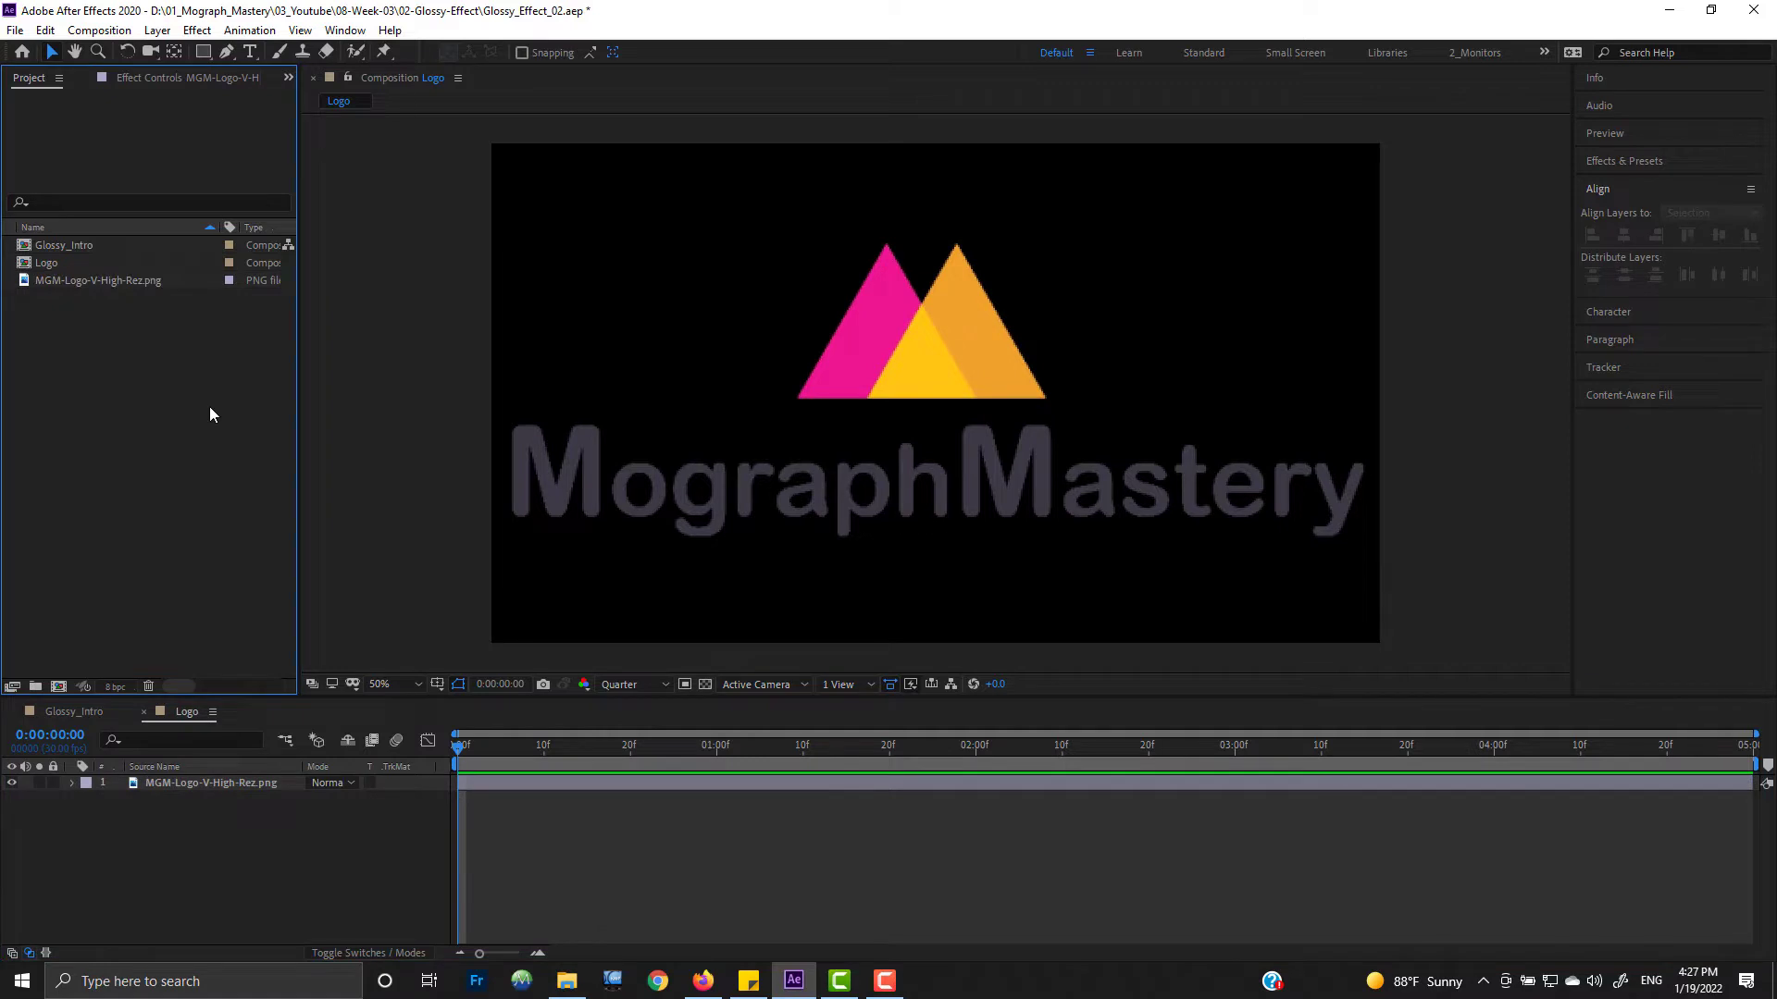
Step: Return to the Glossy_Intro composition and add a white composition-size solid named Background
{"action": "left_click", "coordinate": [143, 711]}
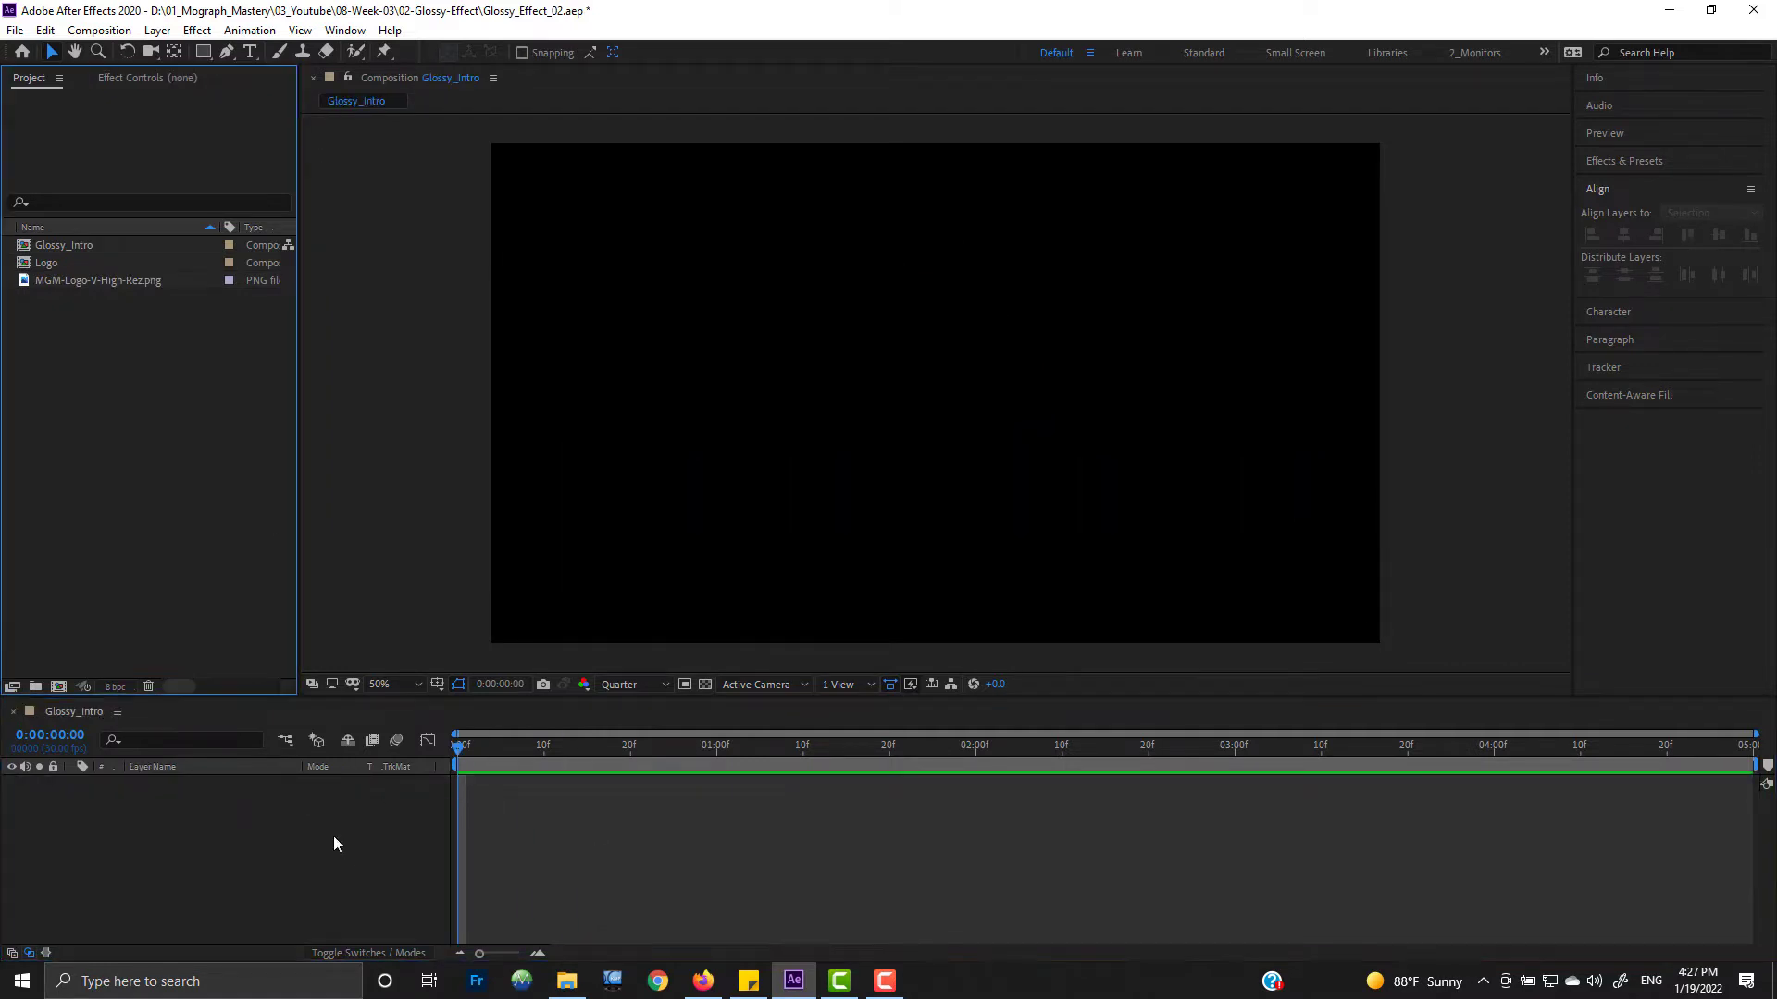
{"action": "left_click", "coordinate": [158, 30]}
{"action": "mouse_move", "coordinate": [175, 47]}
{"action": "left_click", "coordinate": [518, 69]}
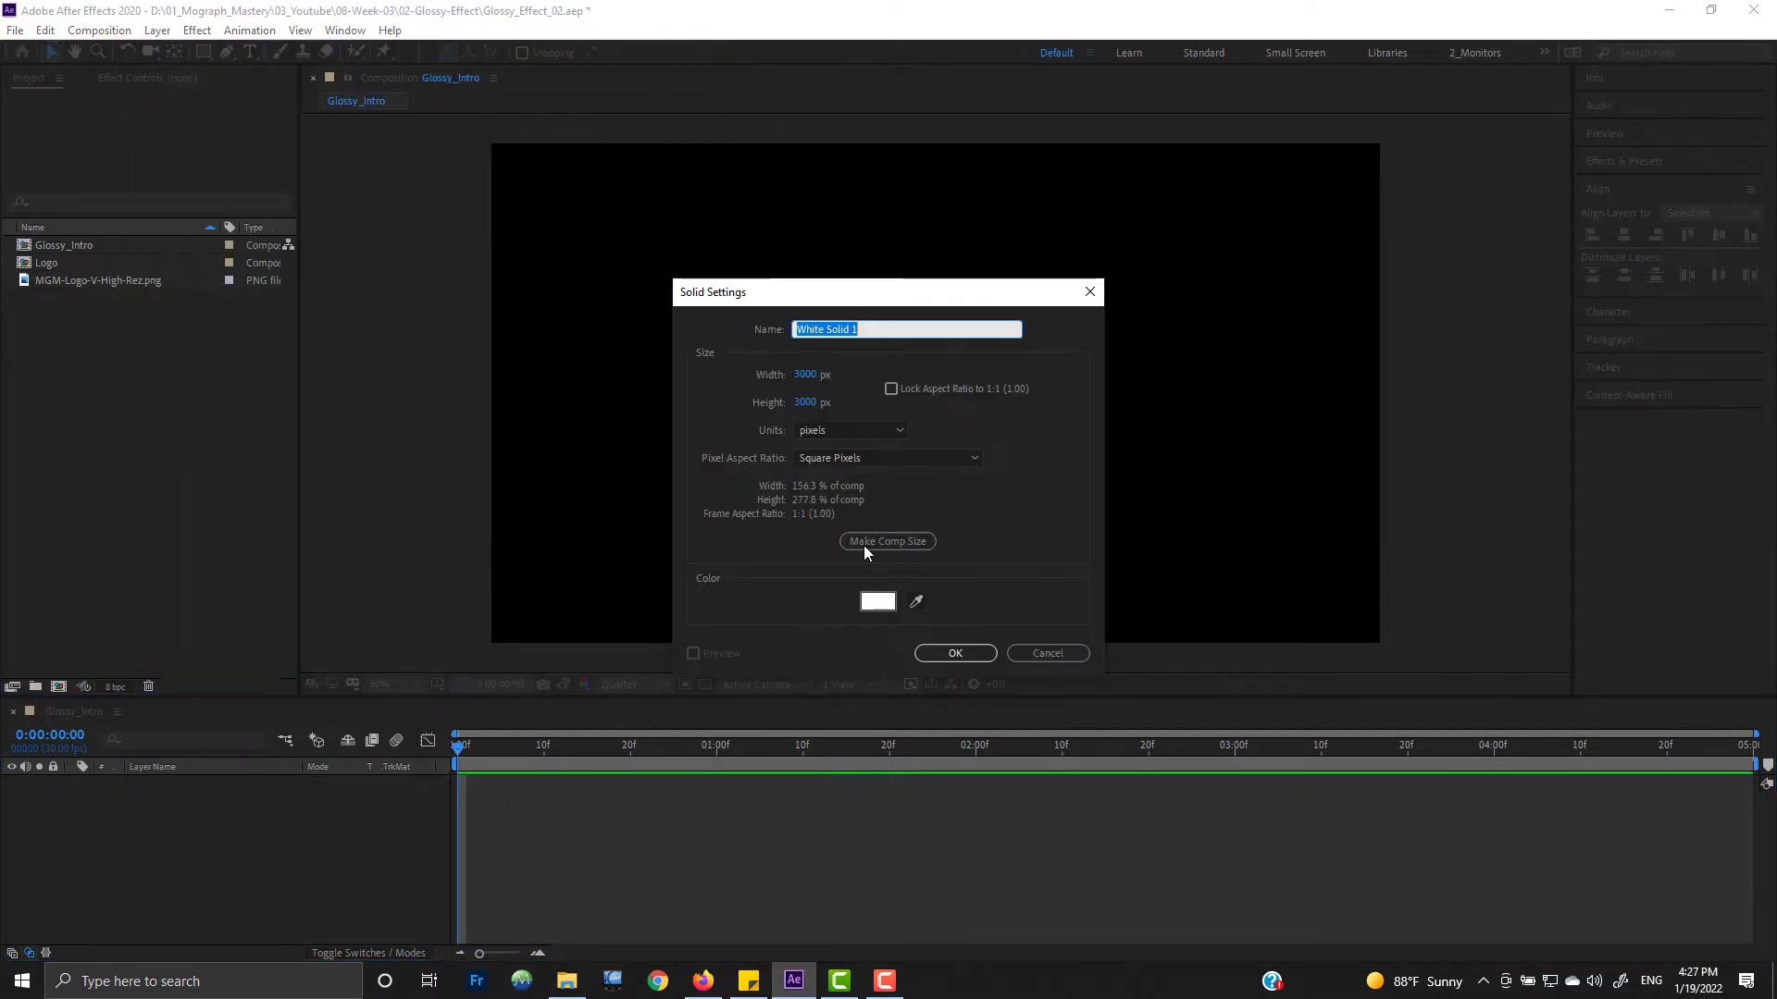
{"action": "left_click", "coordinate": [887, 541]}
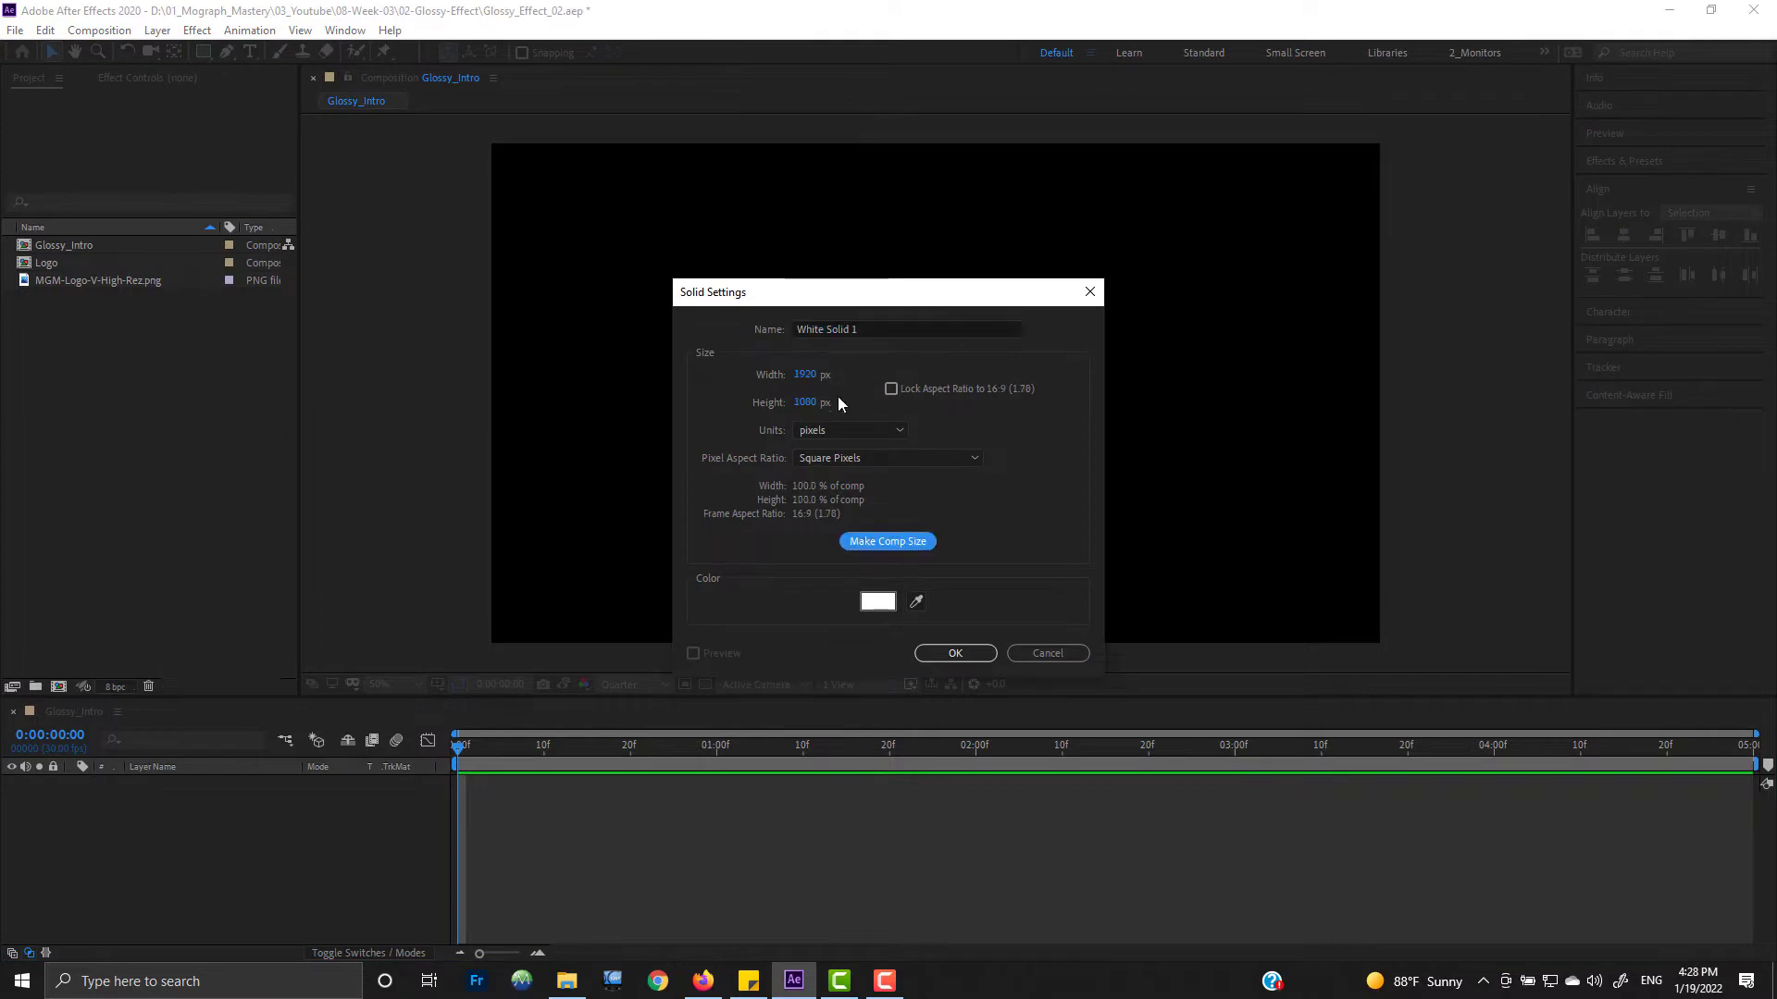
{"action": "type", "text": "Background"}
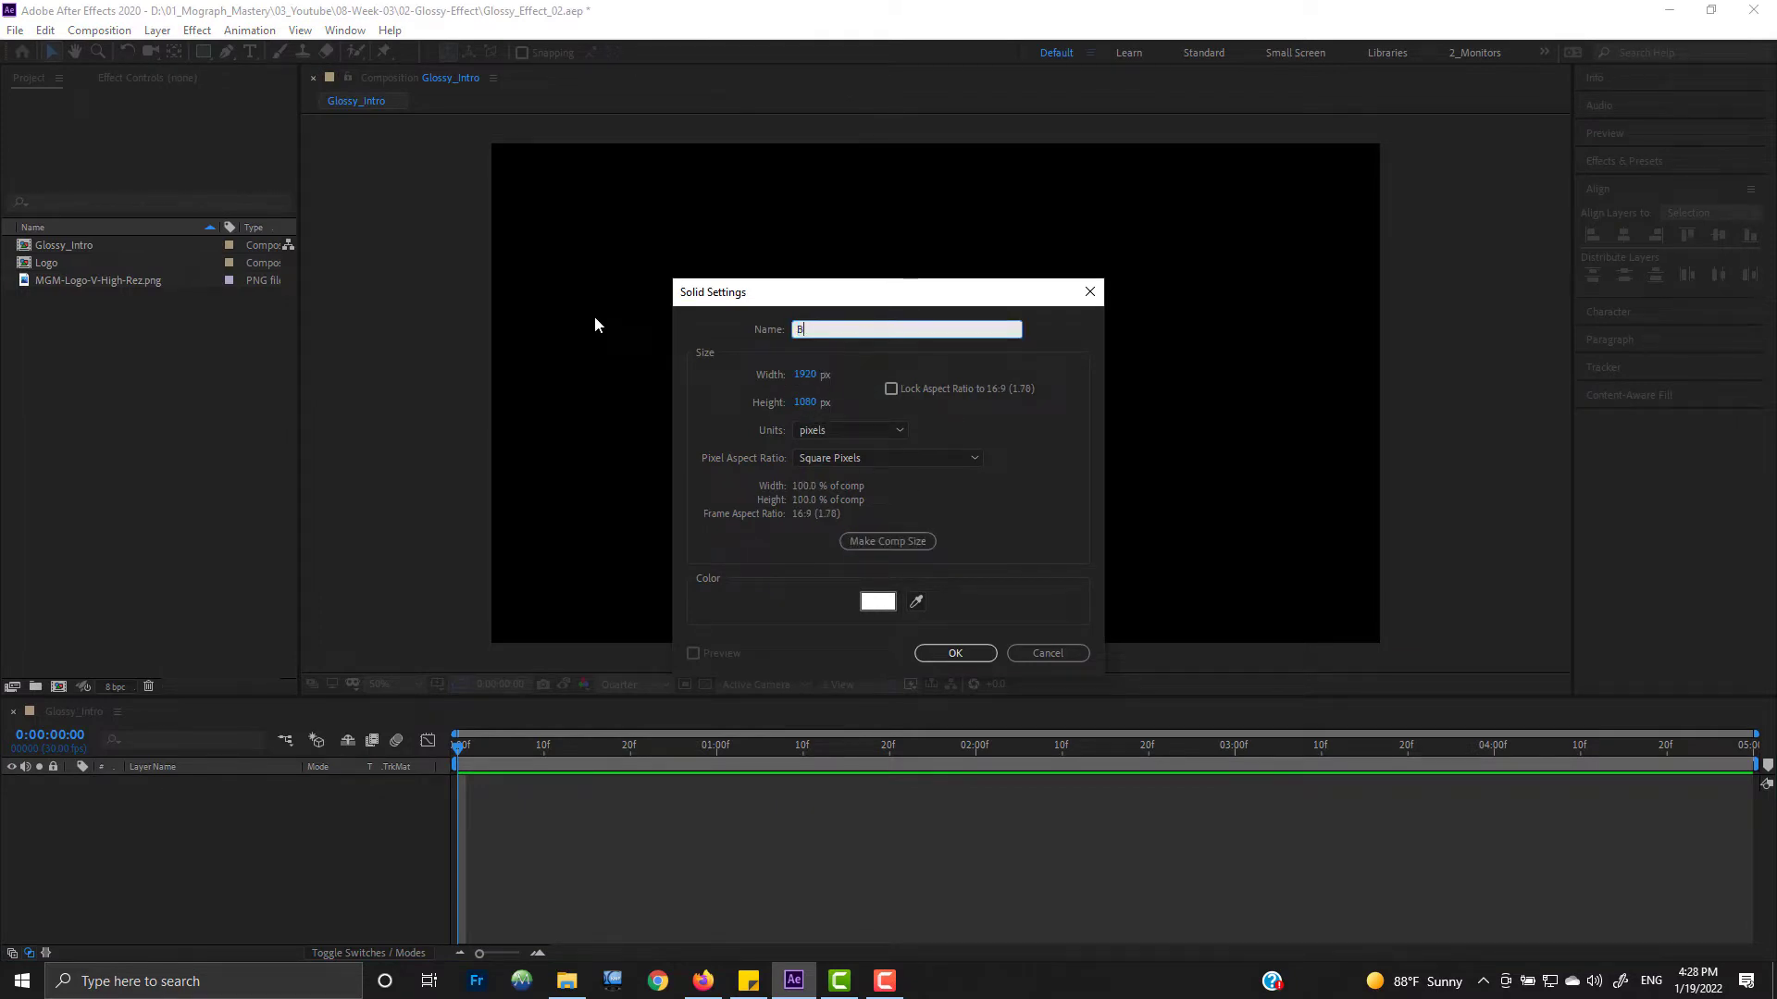
{"action": "key", "text": "Return"}
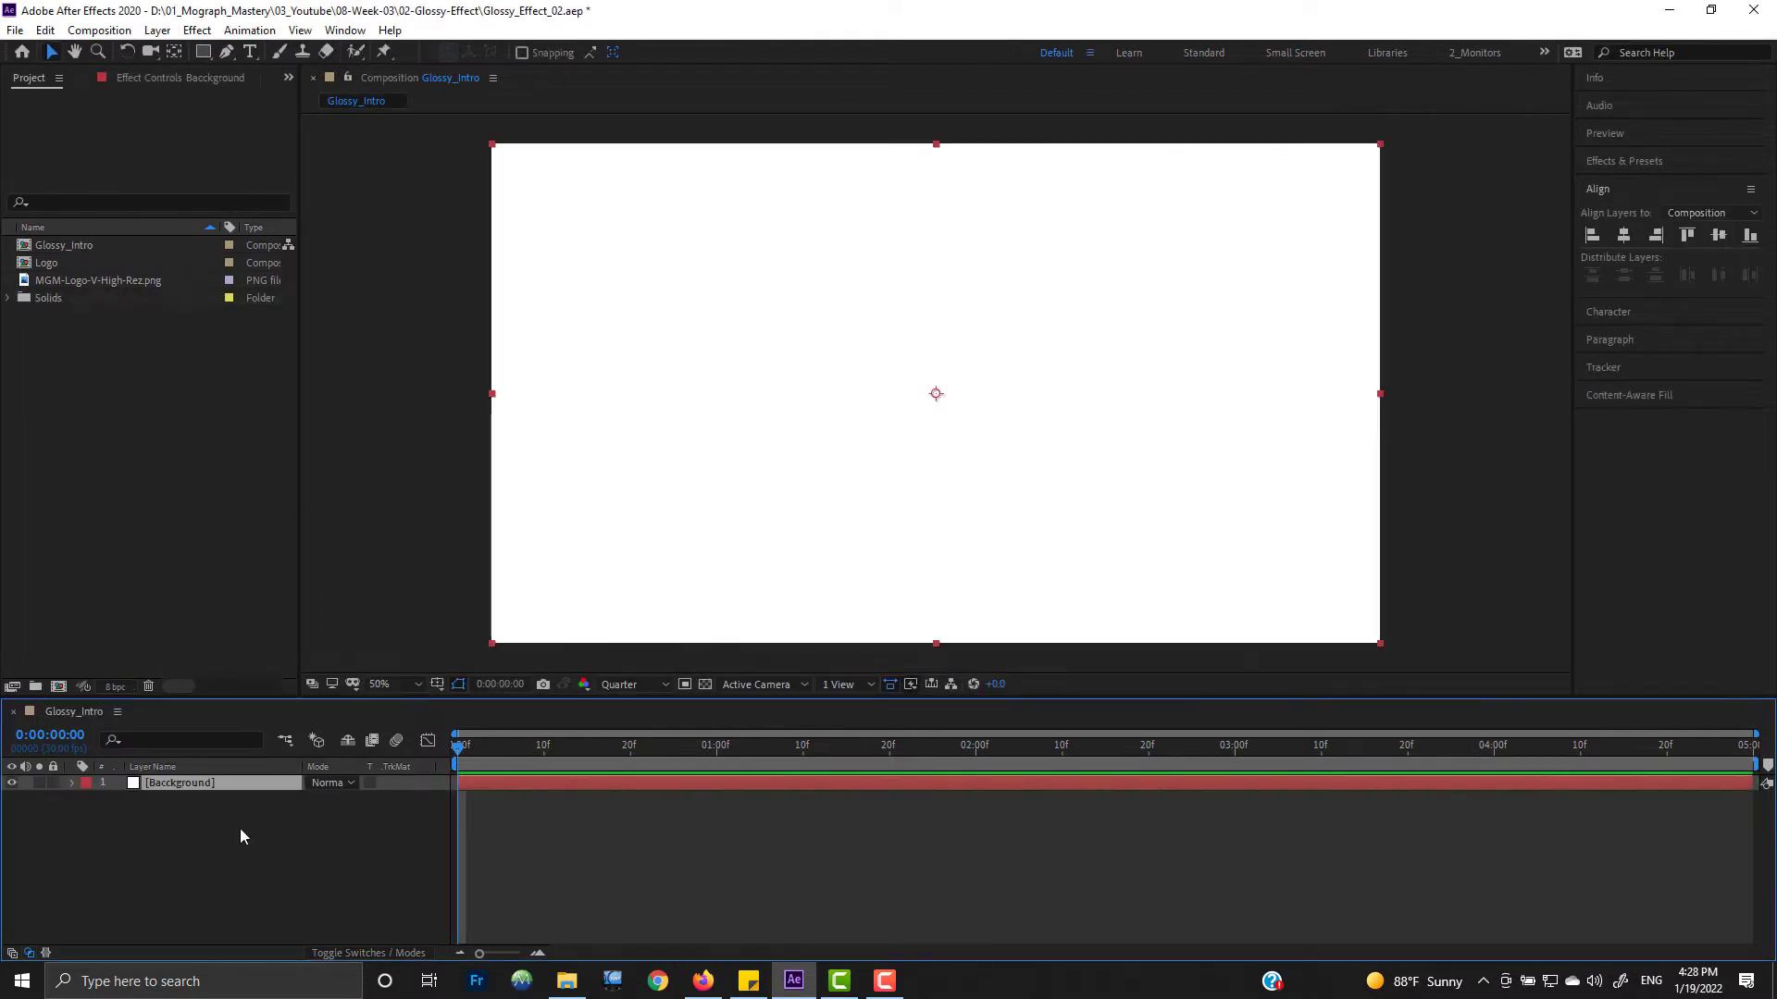
Step: Place the Logo composition above the background solid in Glossy_Intro and make it a 3D layer
{"action": "left_click", "coordinate": [241, 829]}
{"action": "left_click", "coordinate": [170, 459]}
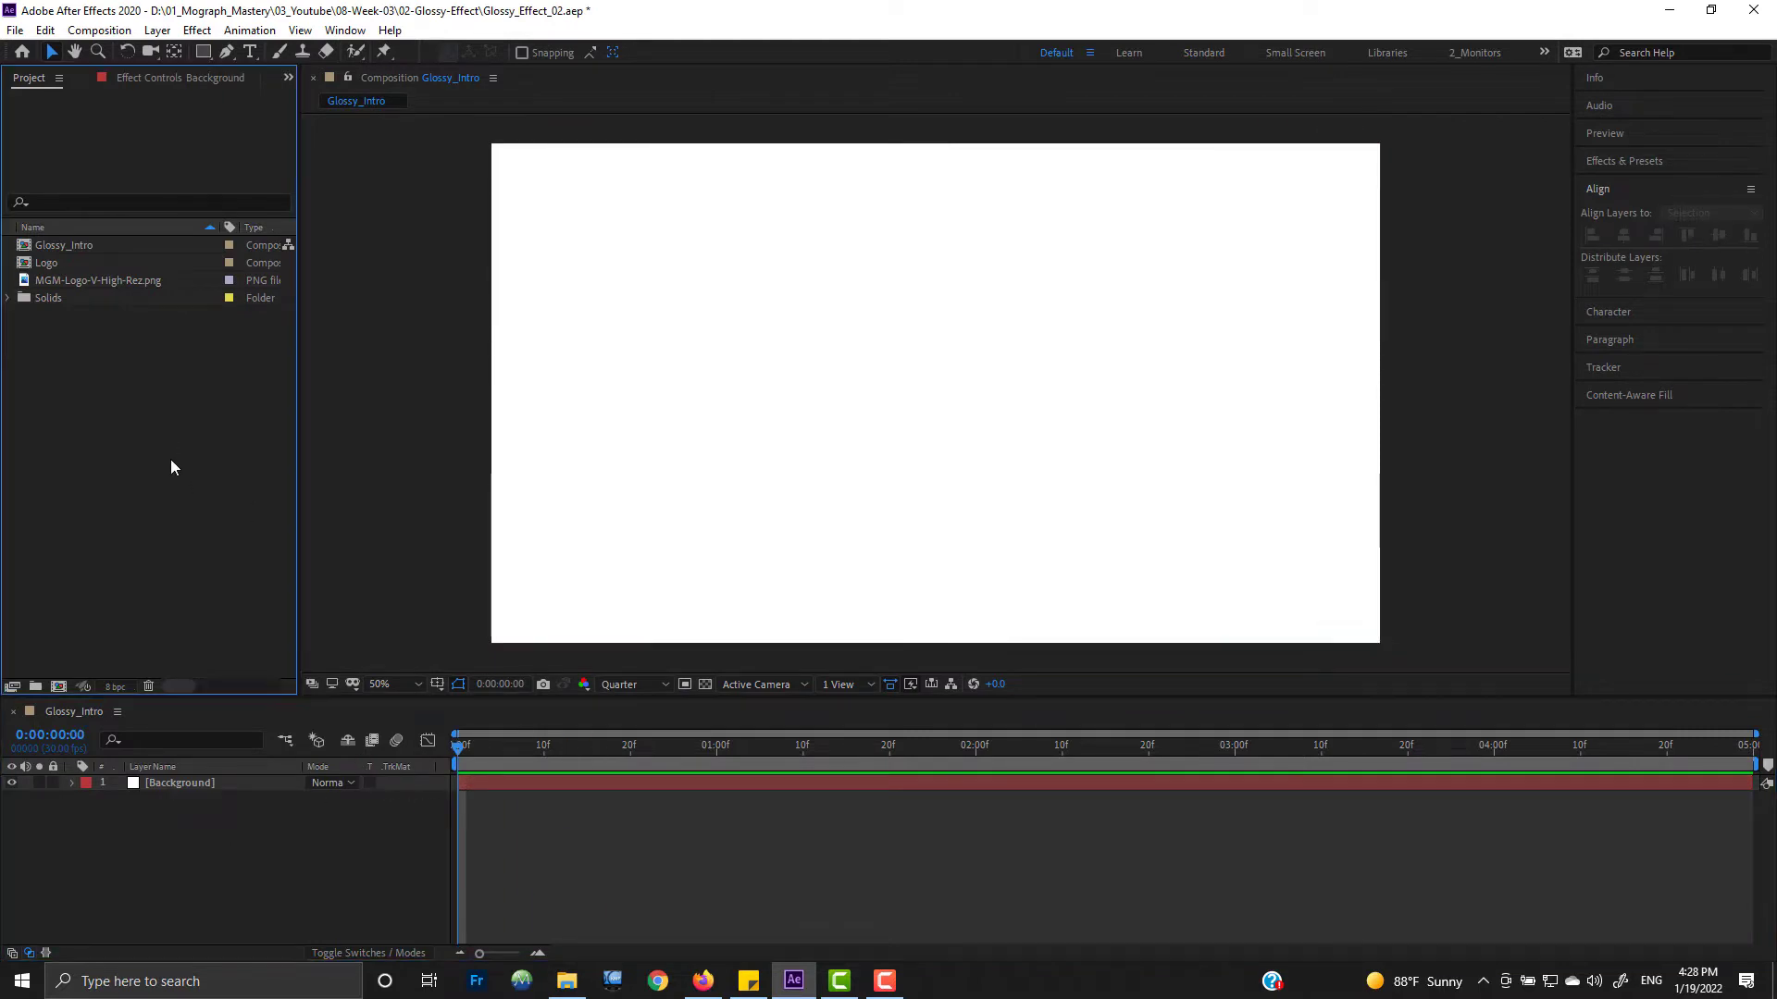
{"action": "left_click", "coordinate": [83, 280]}
{"action": "left_click_drag", "start_coordinate": [55, 263], "coordinate": [935, 394]}
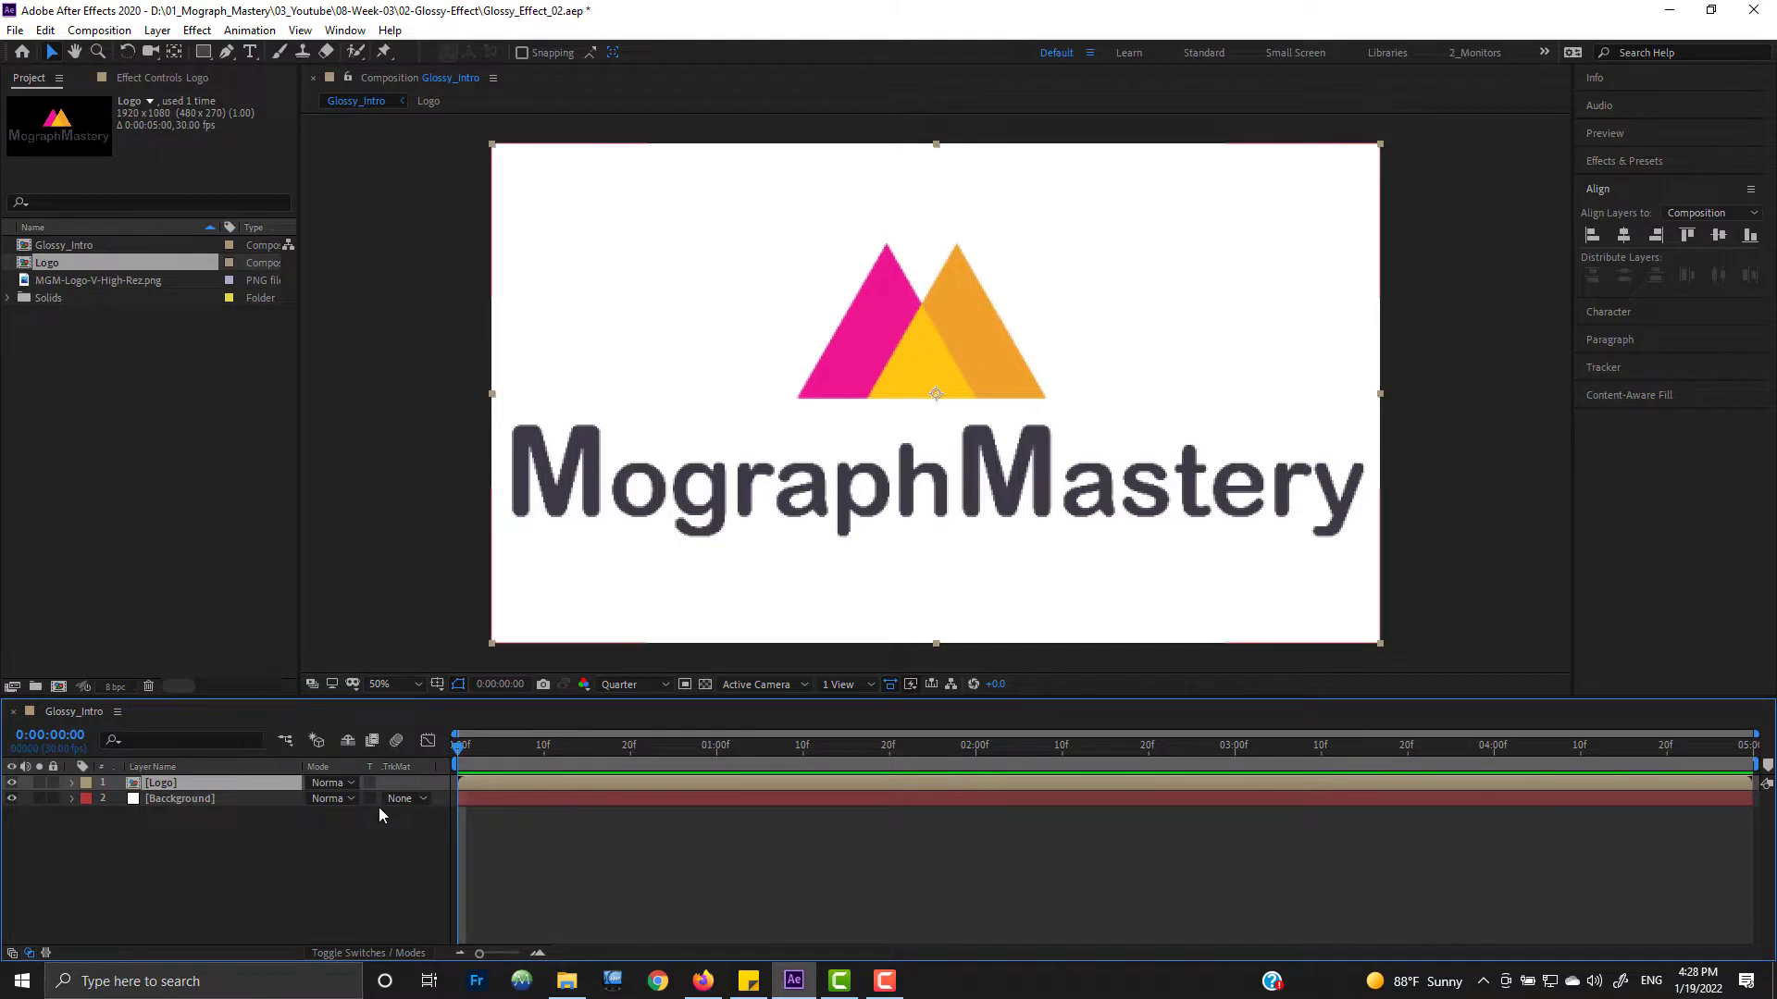
{"action": "left_click", "coordinate": [368, 953]}
{"action": "left_click", "coordinate": [410, 783]}
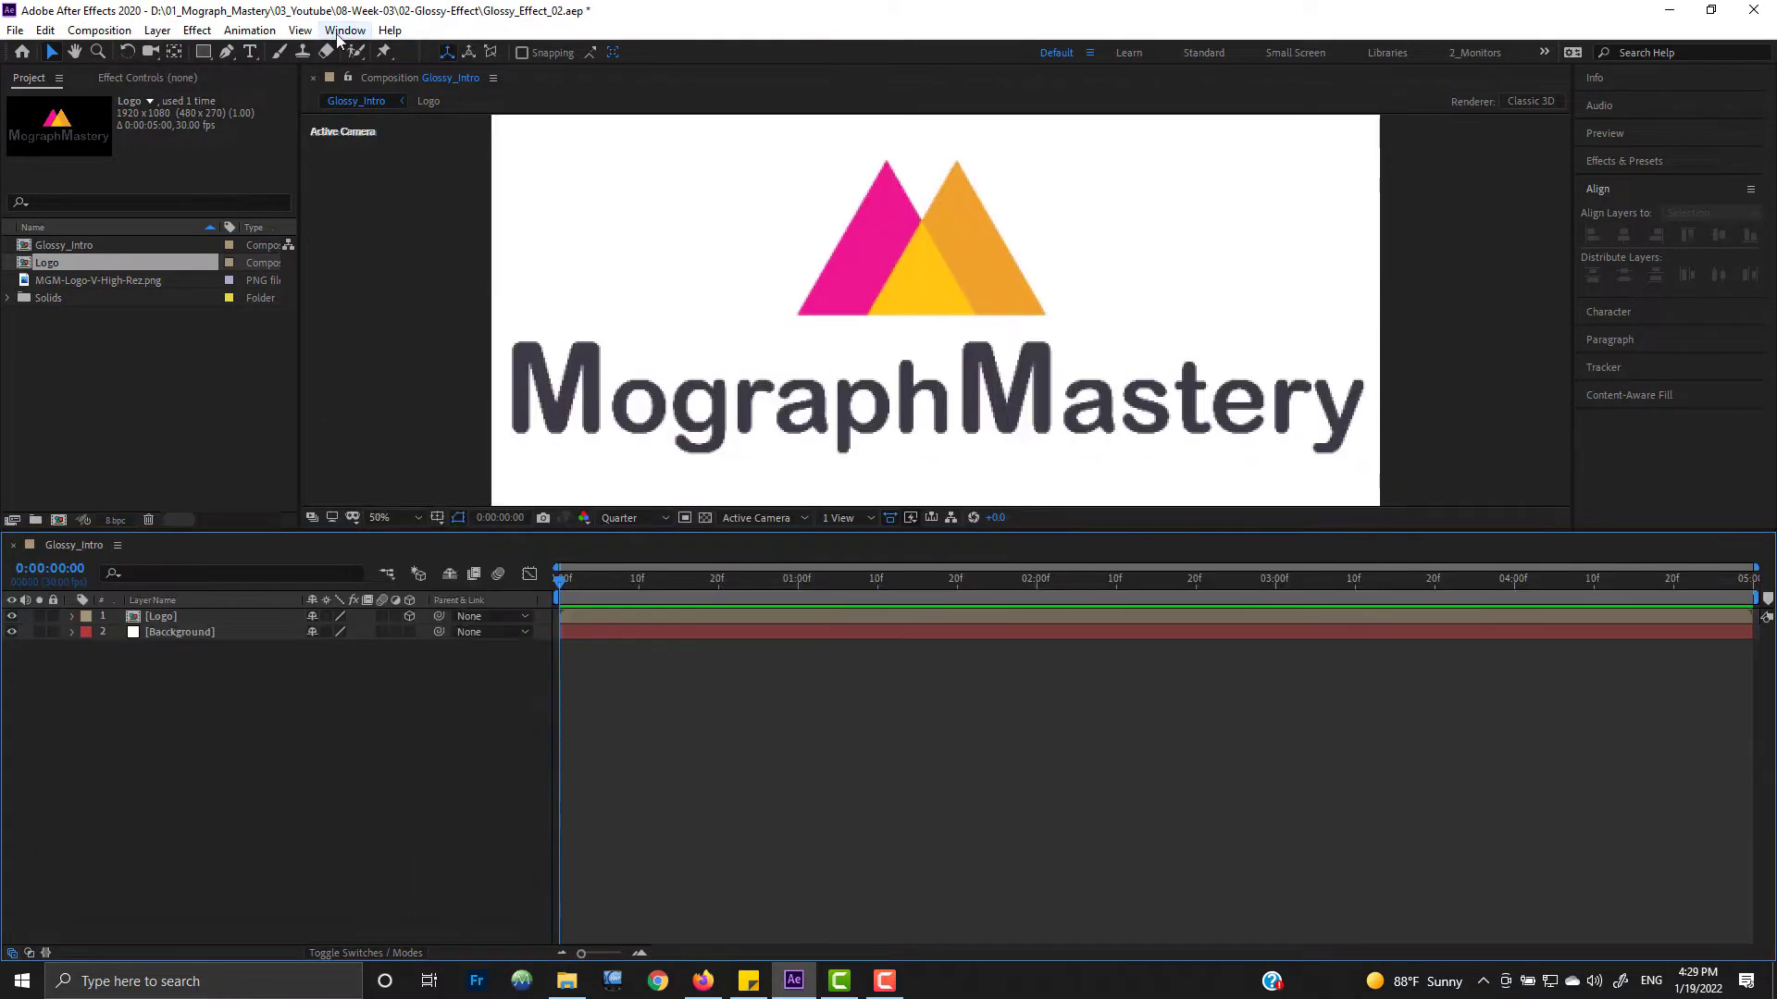
Step: Generate a simple camera rig with the Mograph_Mastery_Toolbox script, closing the script window when done
{"action": "left_click", "coordinate": [340, 33]}
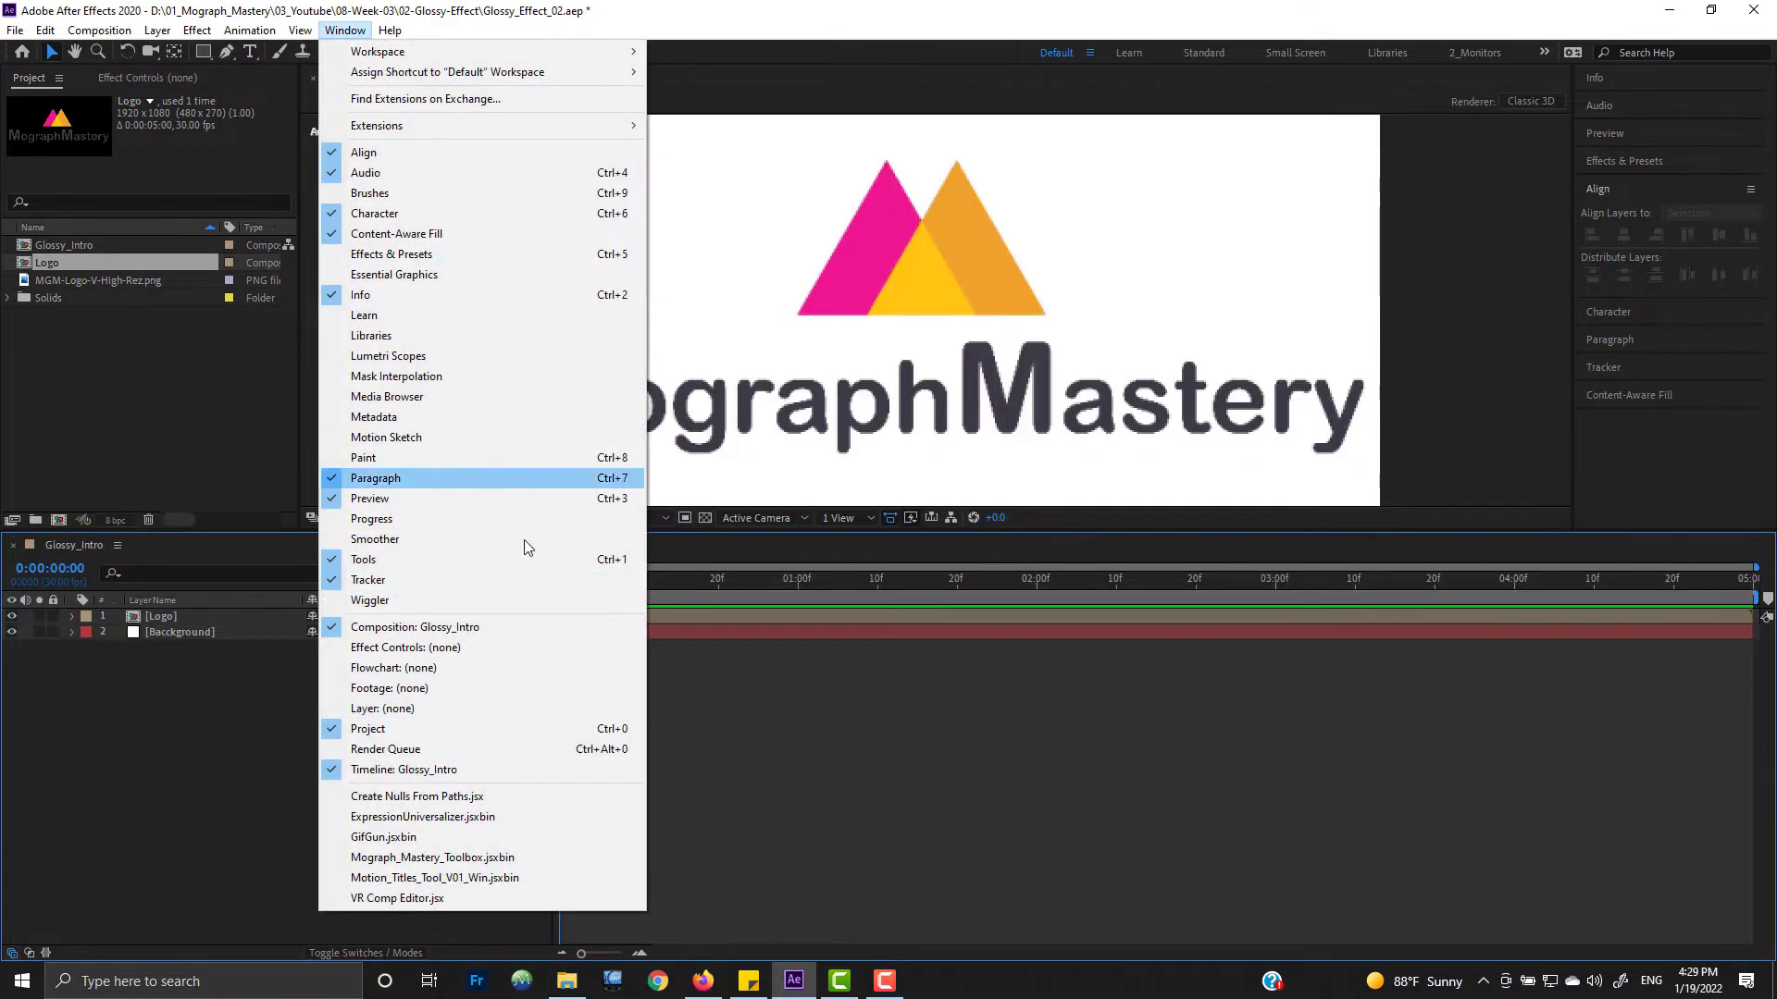
{"action": "left_click", "coordinate": [438, 860]}
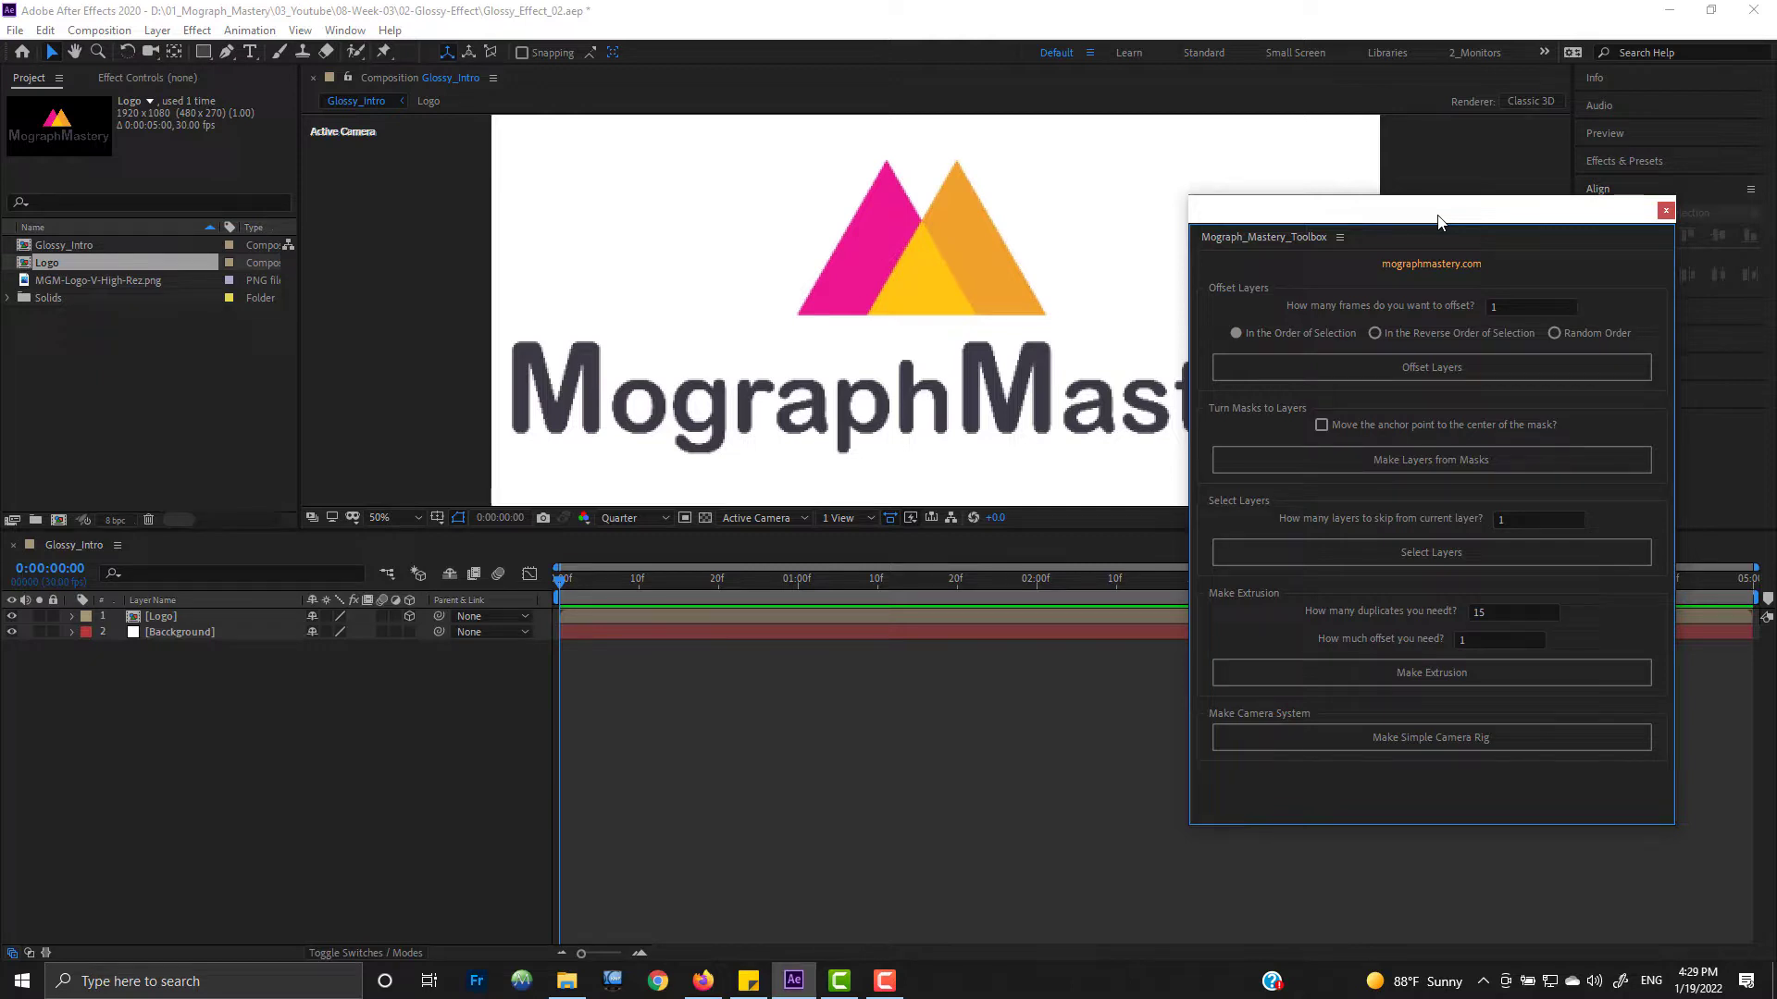
{"action": "left_click_drag", "start_coordinate": [1439, 220], "coordinate": [1165, 185]}
{"action": "left_click", "coordinate": [316, 820]}
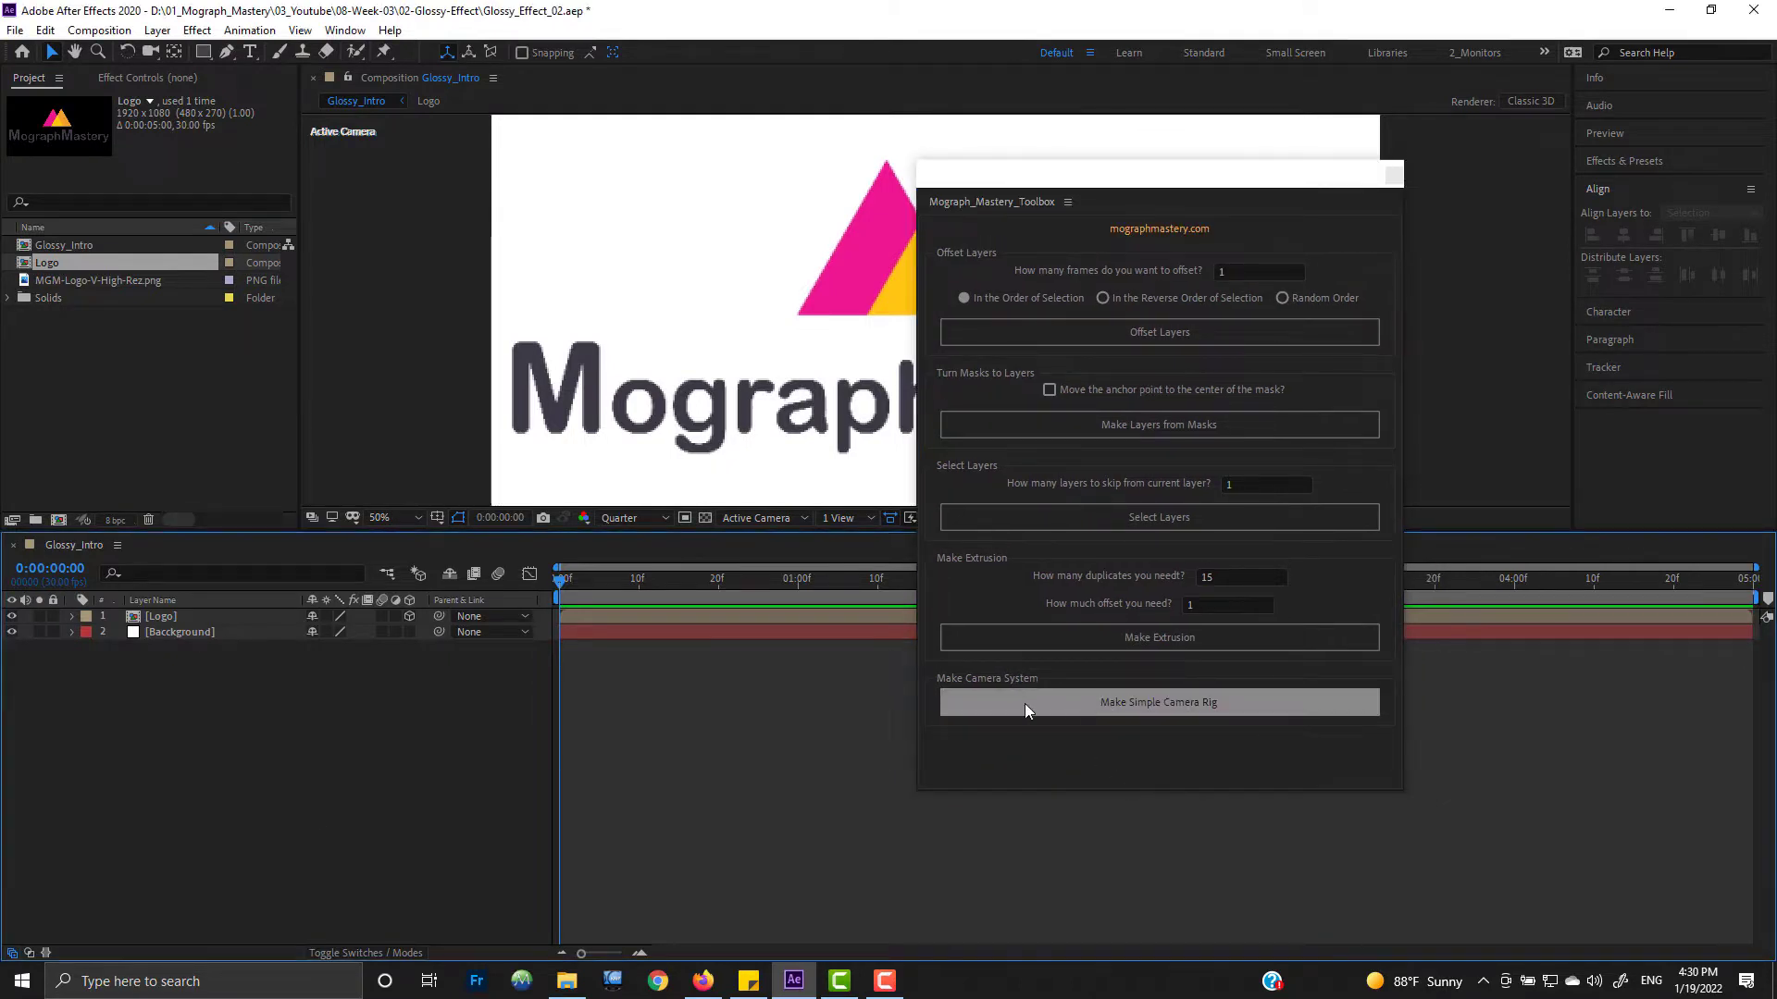
{"action": "left_click", "coordinate": [1141, 705]}
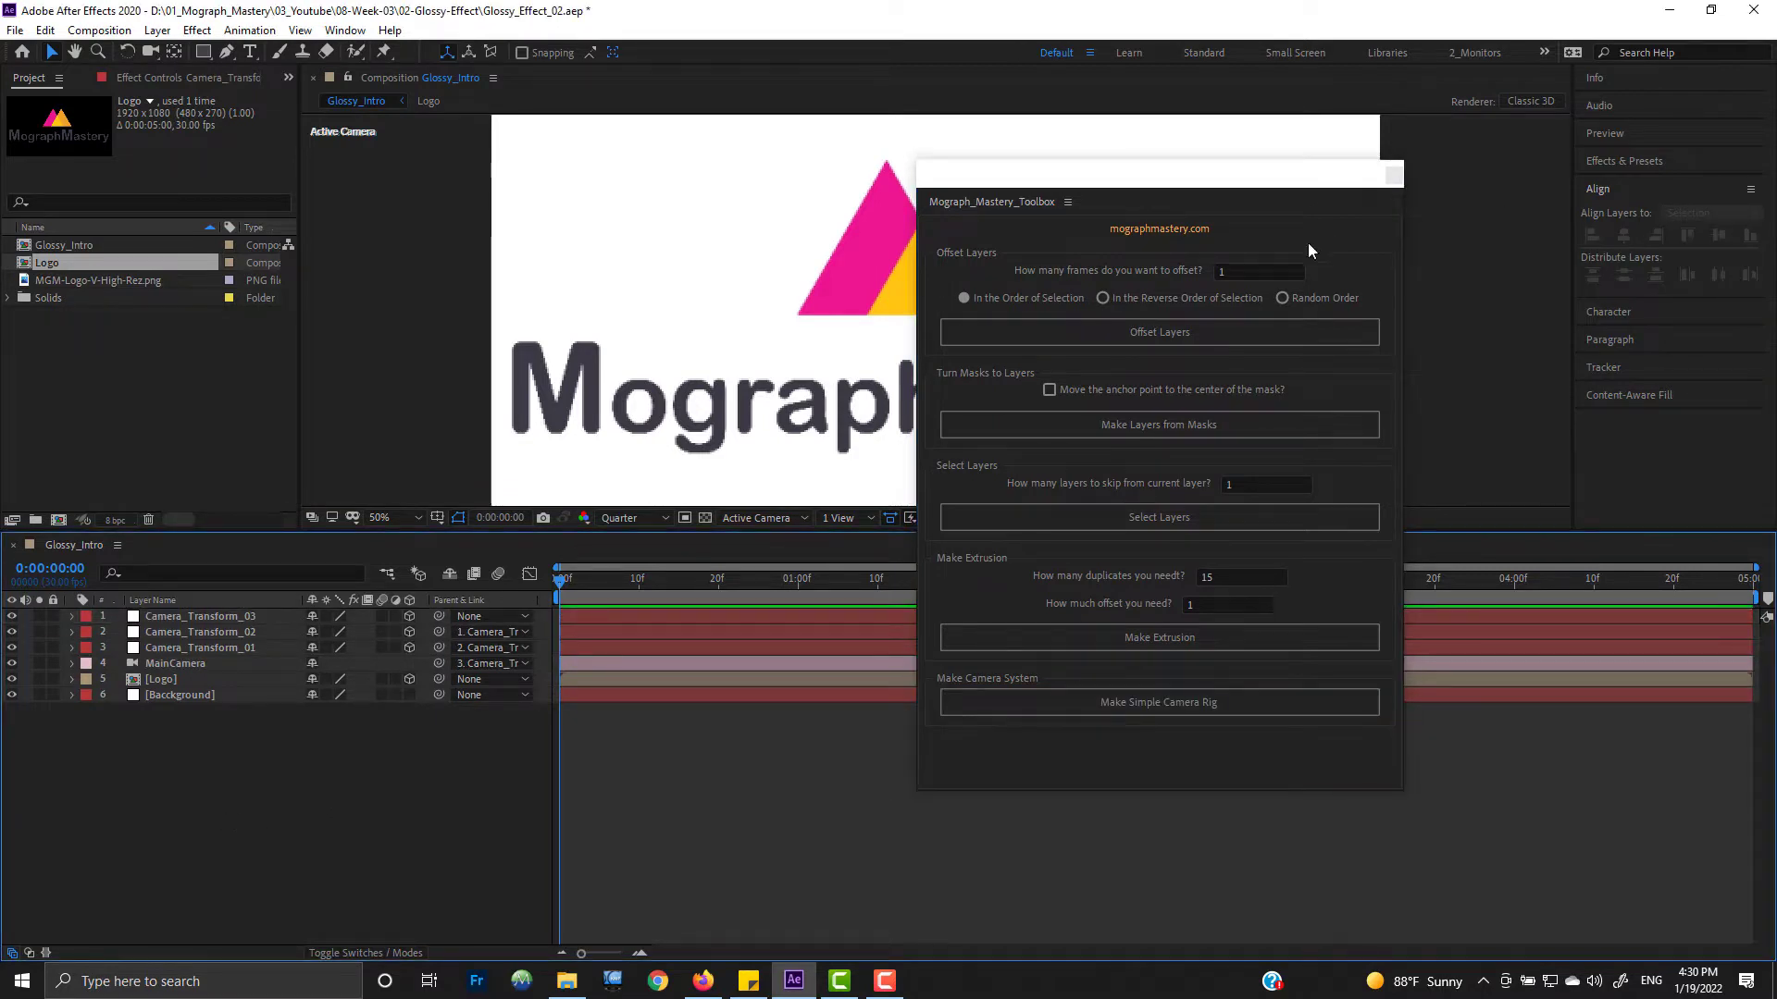
{"action": "left_click", "coordinate": [1394, 176]}
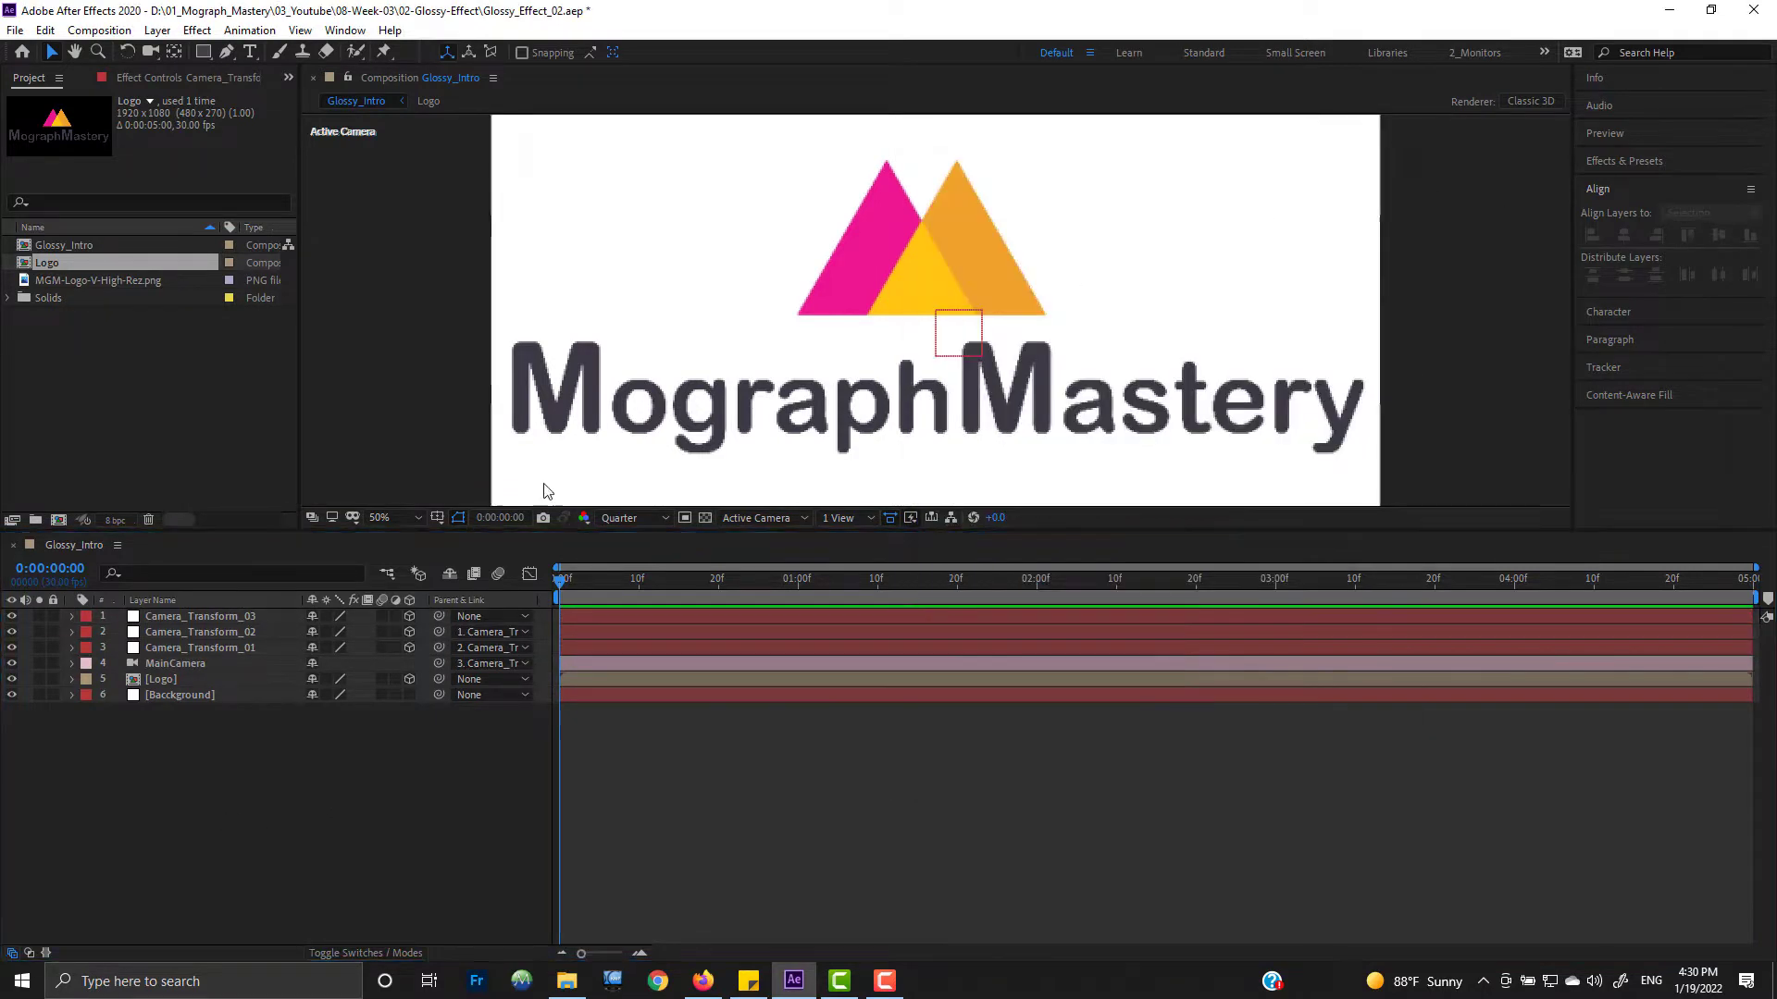
Step: Set Camera_Transform_01's X Rotation to 61° and Camera_Transform_02's Z Rotation to 55°
{"action": "left_click", "coordinate": [185, 679]}
{"action": "left_click", "coordinate": [226, 647]}
{"action": "left_click", "coordinate": [230, 632], "text": "ctrl"}
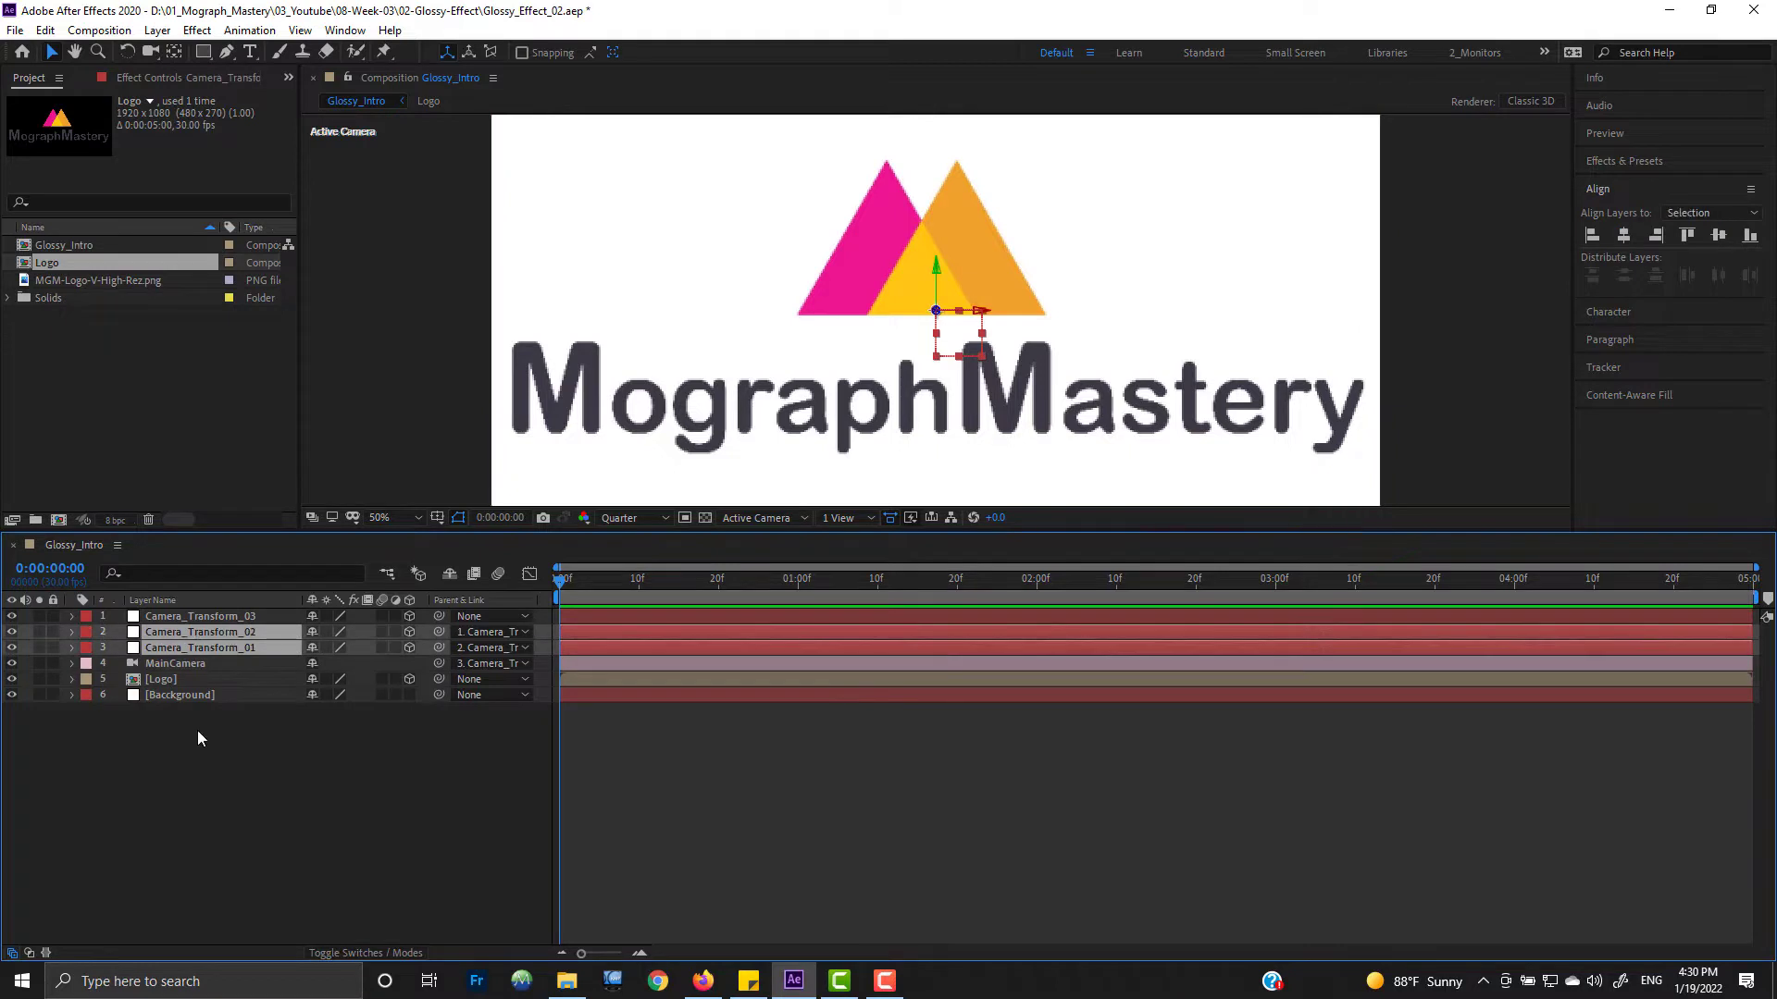
{"action": "key", "text": "r"}
{"action": "left_click", "coordinate": [310, 872]}
{"action": "left_click_drag", "start_coordinate": [334, 744], "coordinate": [385, 694]}
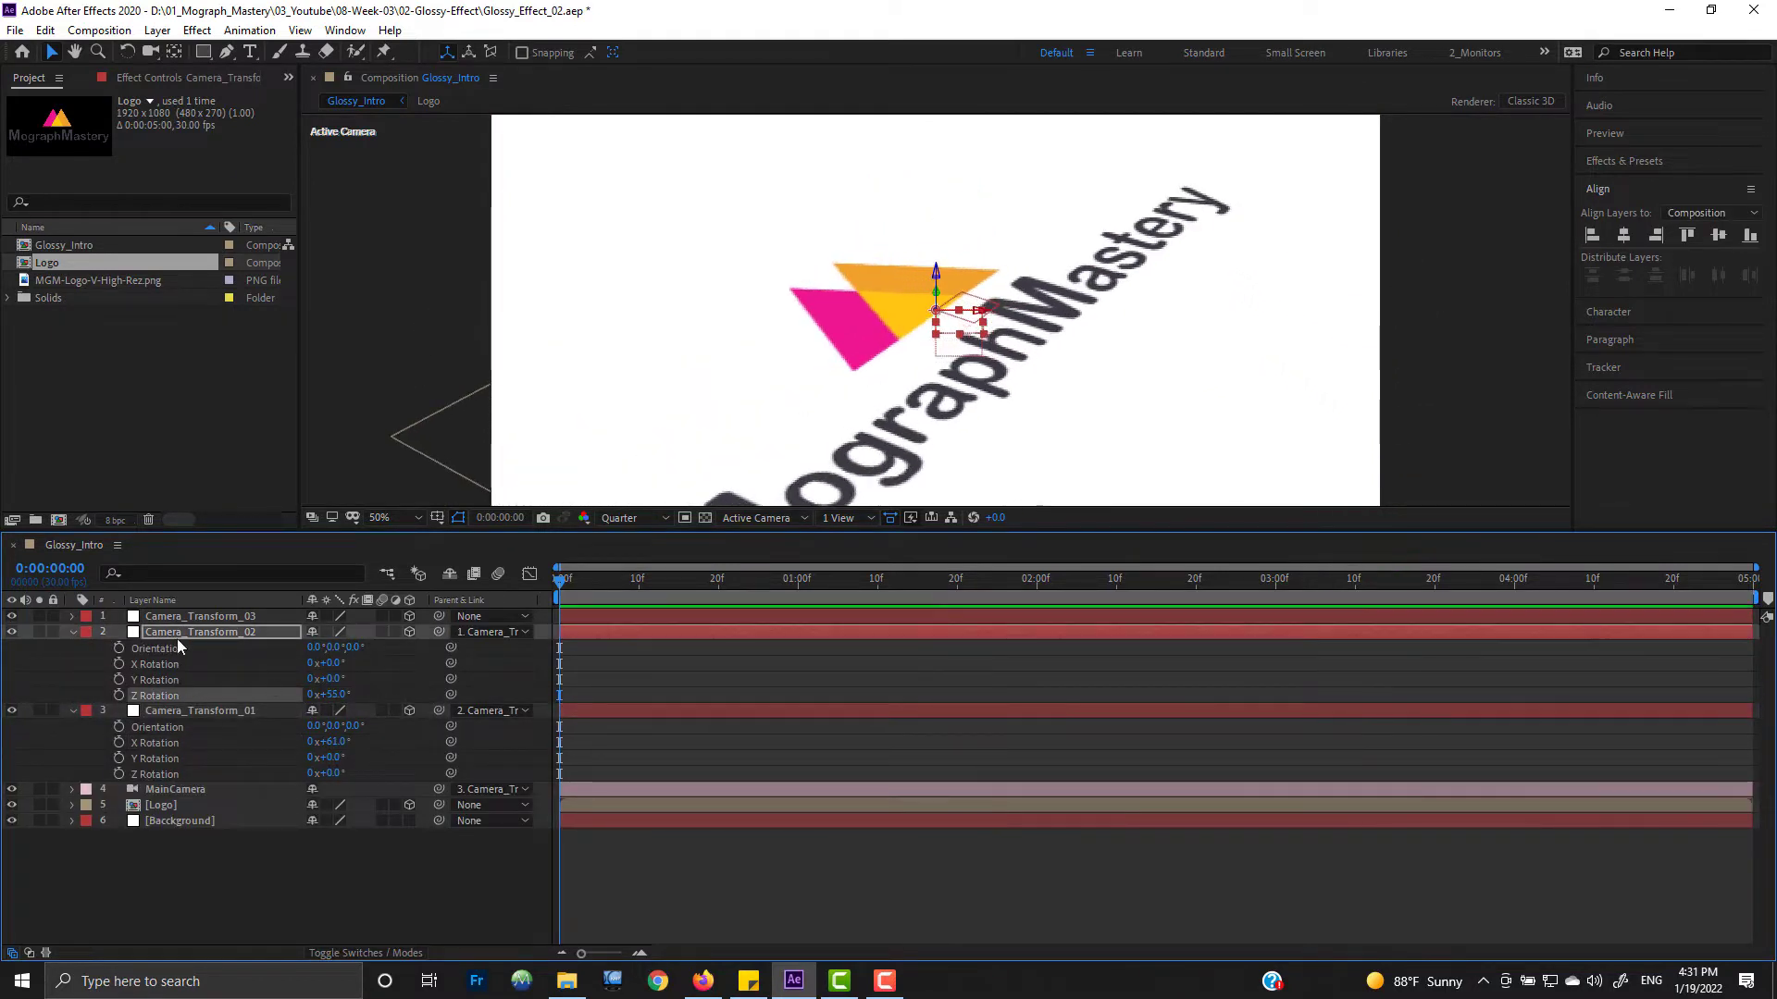
Step: Hide the three Camera_Transform nulls and collapse their properties
{"action": "left_click", "coordinate": [184, 617]}
{"action": "left_click", "coordinate": [200, 713], "text": "shift"}
{"action": "left_click", "coordinate": [12, 711]}
{"action": "key", "text": "u"}
{"action": "left_click", "coordinate": [258, 777]}
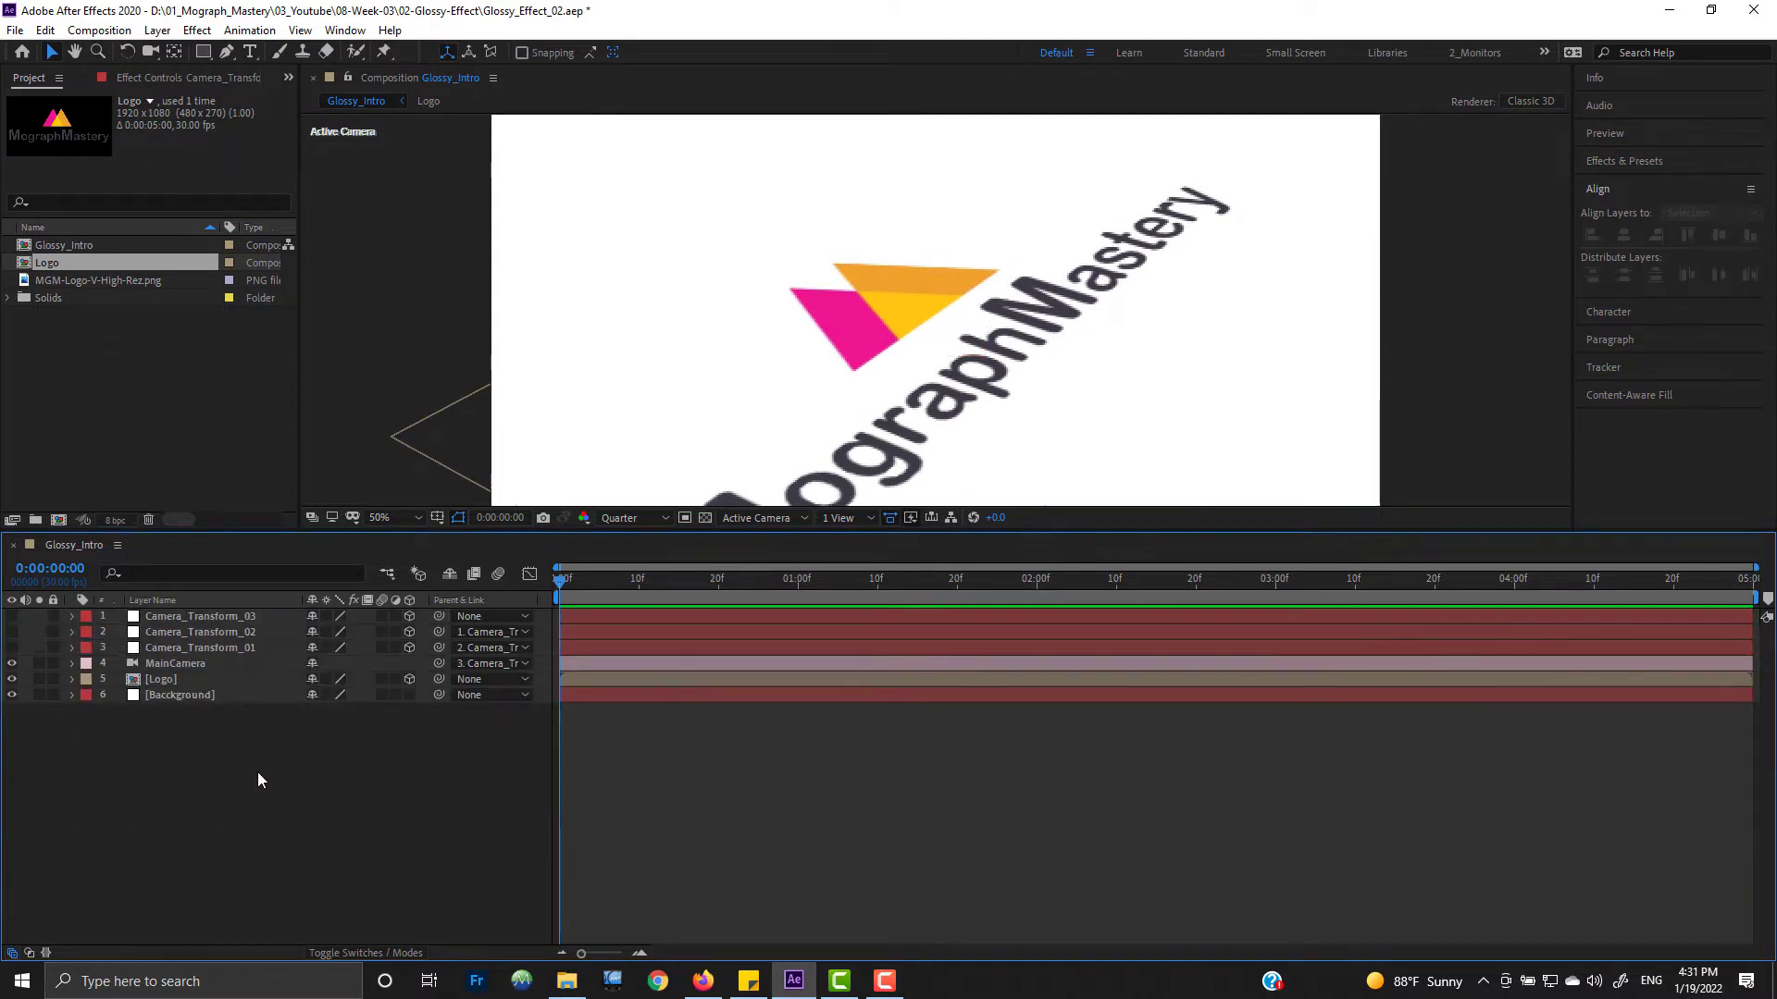
Step: Reduce Camera_Transform_02's Z Rotation to 39° so the whole logo fits in the frame
{"action": "scroll", "coordinate": [1214, 328], "scroll_direction": "down", "scroll_amount": 1}
{"action": "left_click_drag", "start_coordinate": [1055, 532], "coordinate": [1054, 597]}
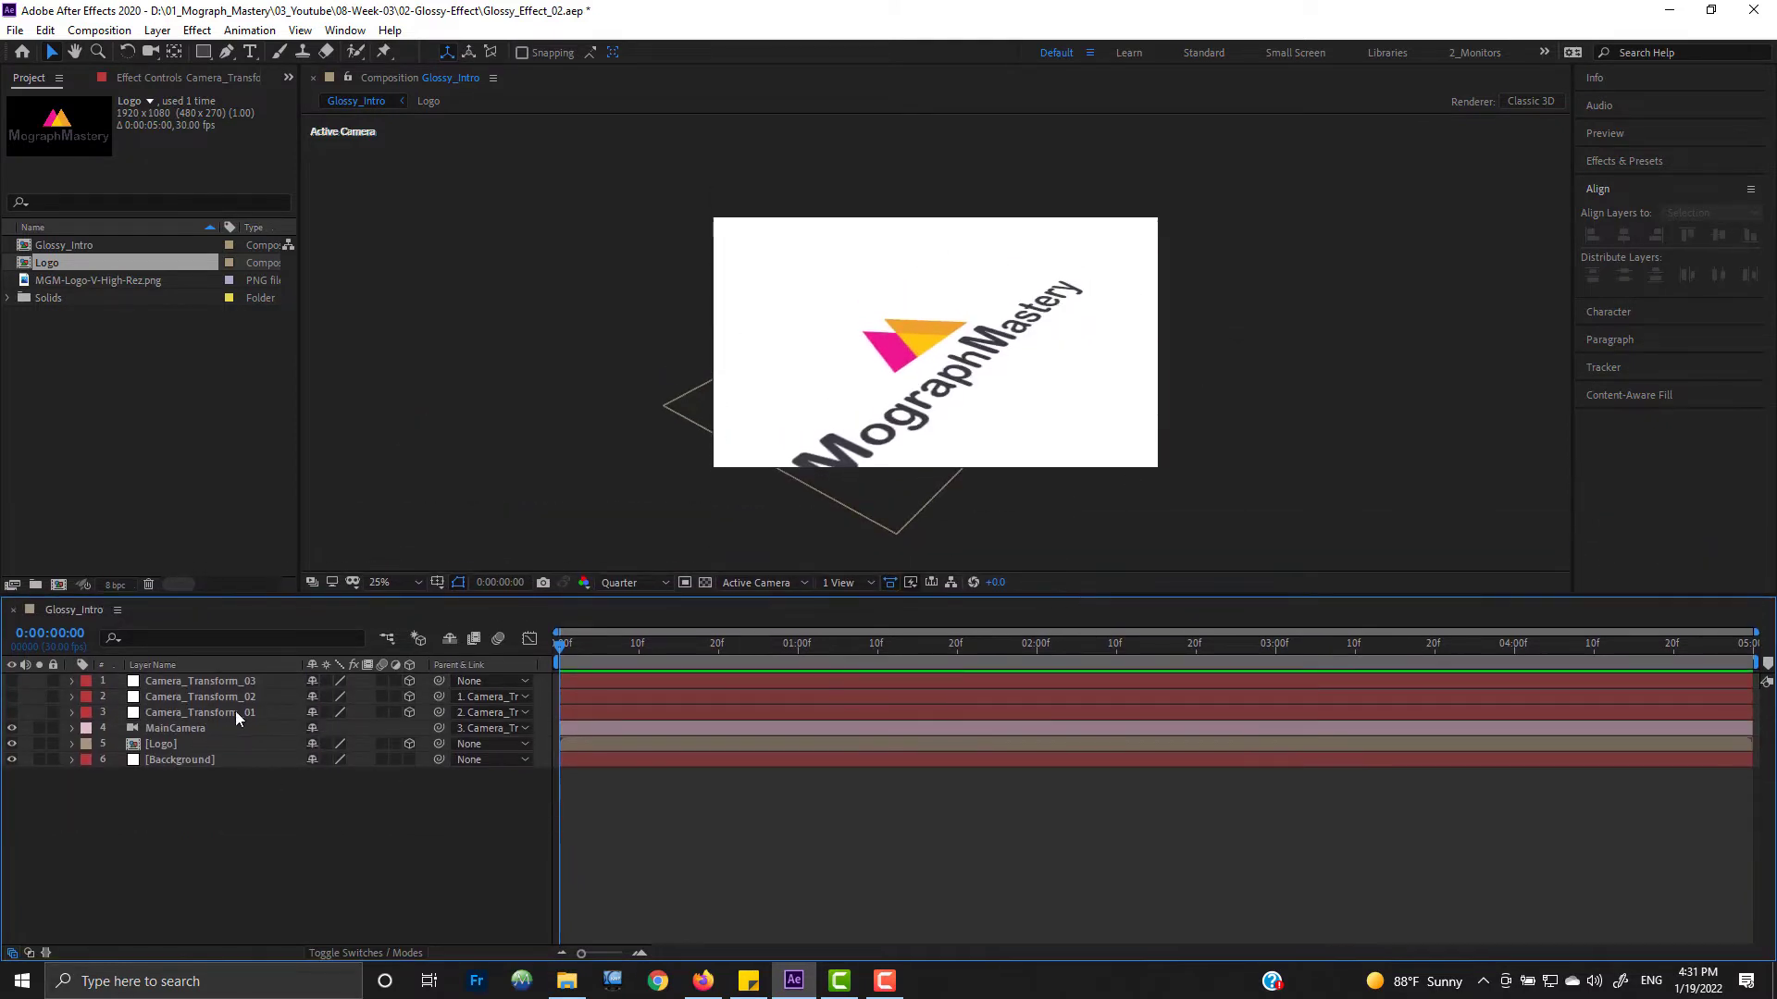
{"action": "left_click", "coordinate": [238, 712]}
{"action": "left_click", "coordinate": [240, 697], "text": "shift"}
{"action": "key", "text": "r"}
{"action": "left_click", "coordinate": [385, 753]}
{"action": "left_click_drag", "start_coordinate": [336, 759], "coordinate": [321, 760]}
Step: Keyframe MainCamera Position, Camera_Transform_01 X Rotation and Camera_Transform_02 Z Rotation at 0:00:00:00, displaying only these animated properties
{"action": "left_click", "coordinate": [169, 856]}
{"action": "key", "text": "p"}
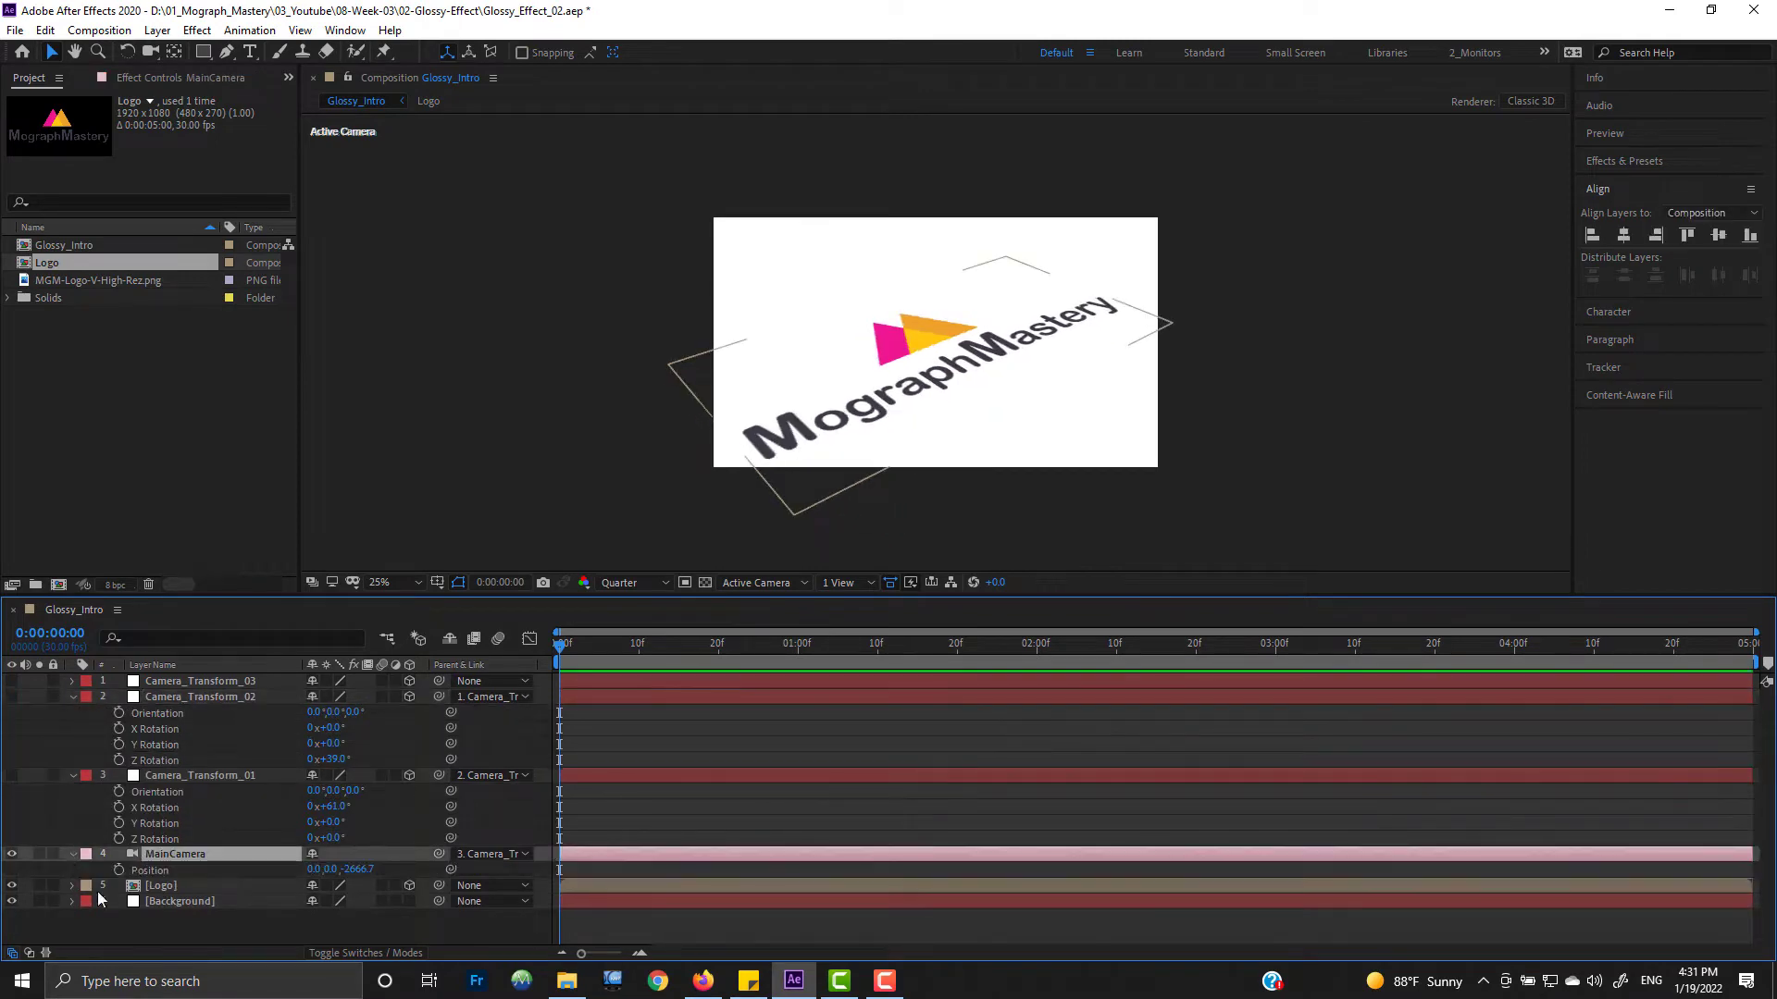
{"action": "mouse_move", "coordinate": [120, 870]}
{"action": "left_mouse_down"}
{"action": "mouse_move", "coordinate": [120, 721]}
{"action": "mouse_move", "coordinate": [119, 747]}
{"action": "left_mouse_up"}
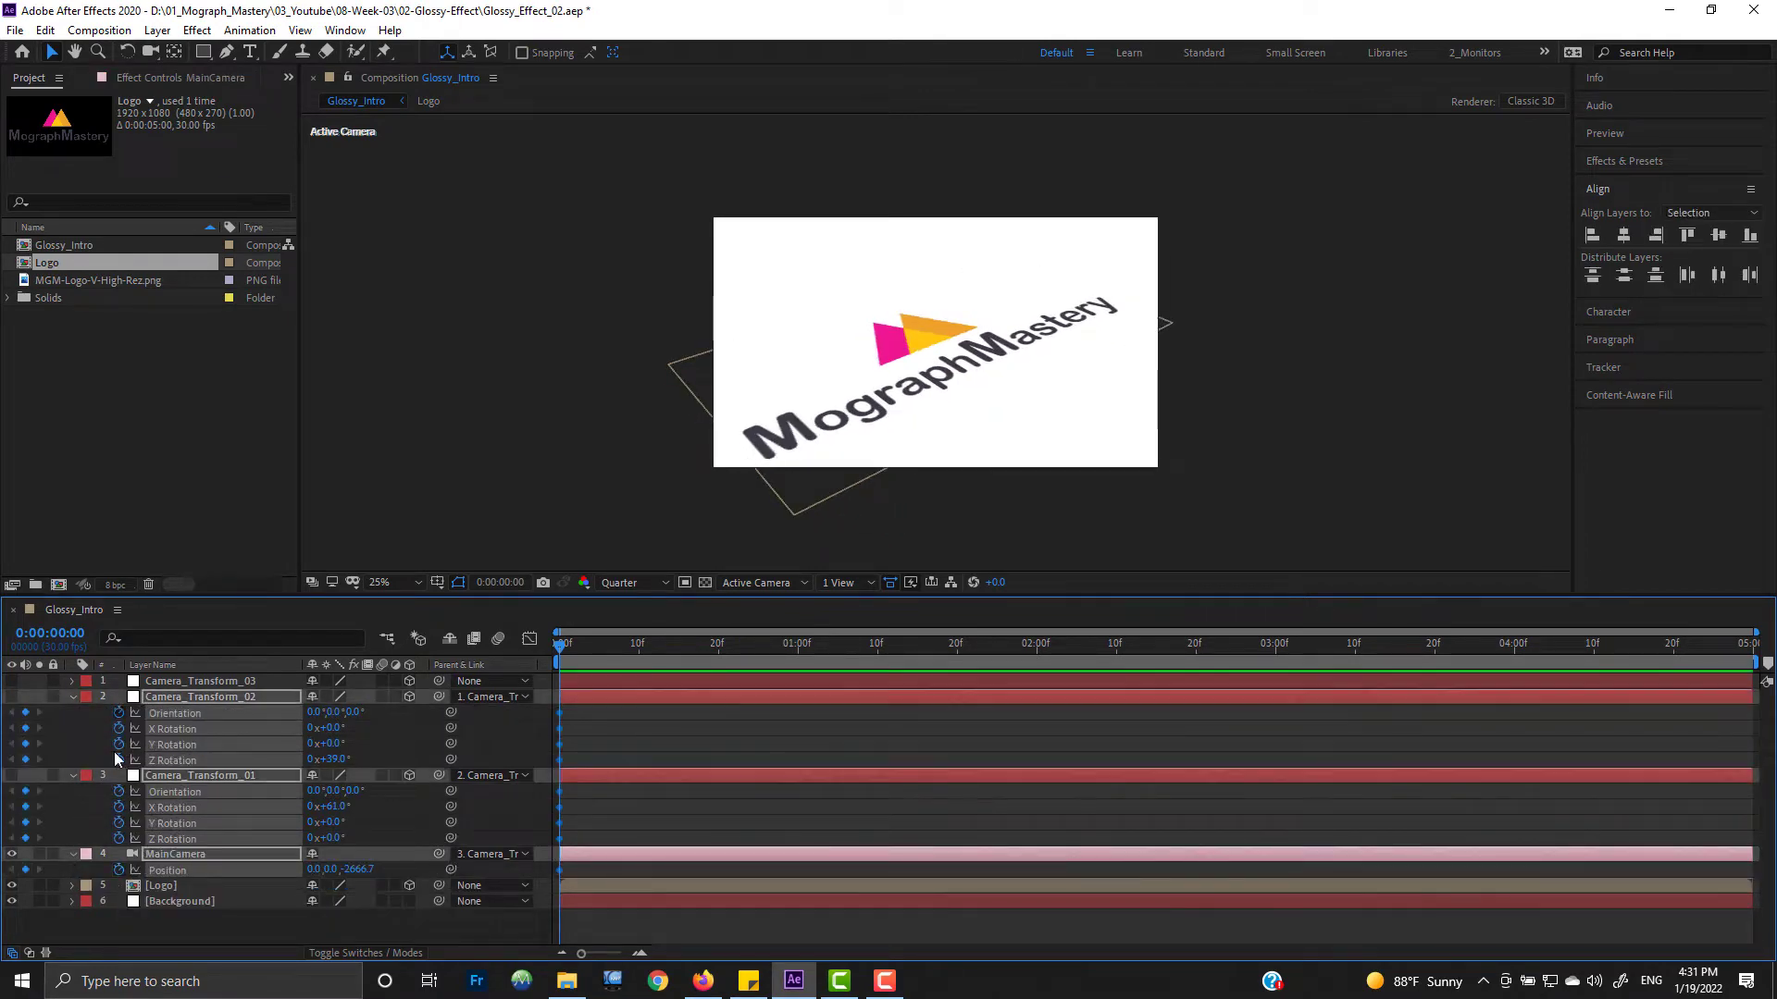
{"action": "key", "text": "ctrl+z"}
{"action": "left_click", "coordinate": [119, 870]}
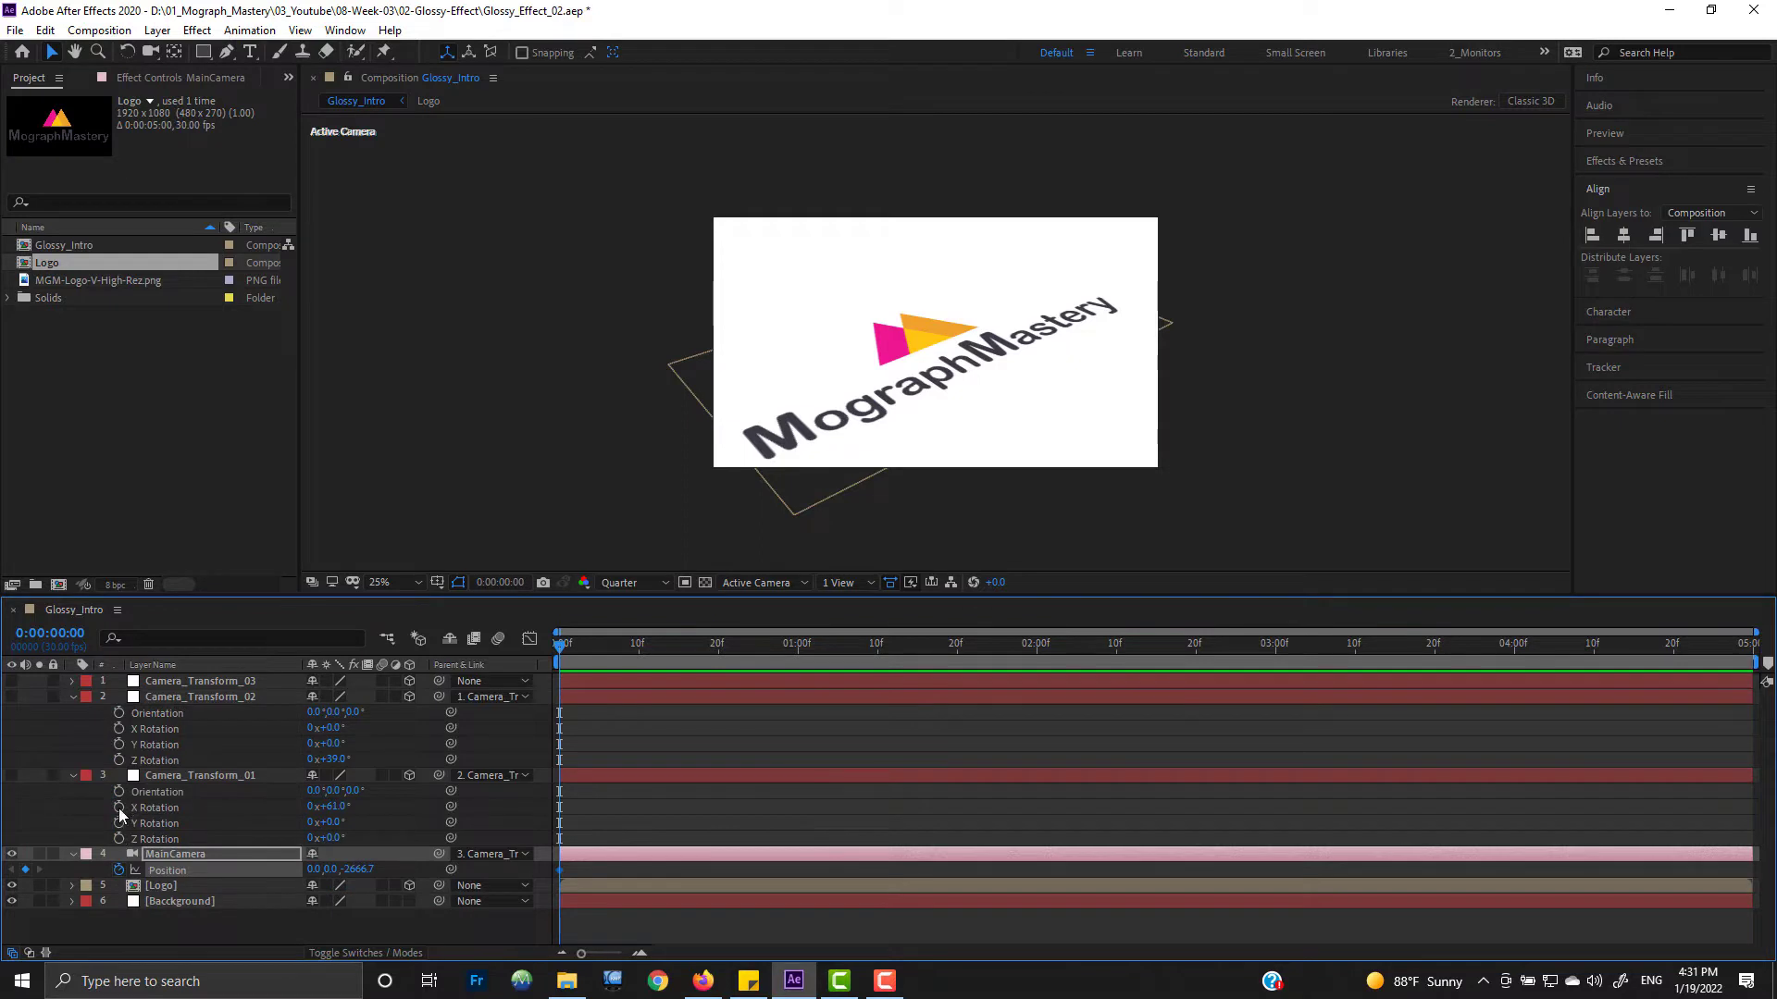
{"action": "left_click", "coordinate": [118, 807]}
{"action": "left_click", "coordinate": [118, 759]}
{"action": "left_click", "coordinate": [198, 853], "text": "shift"}
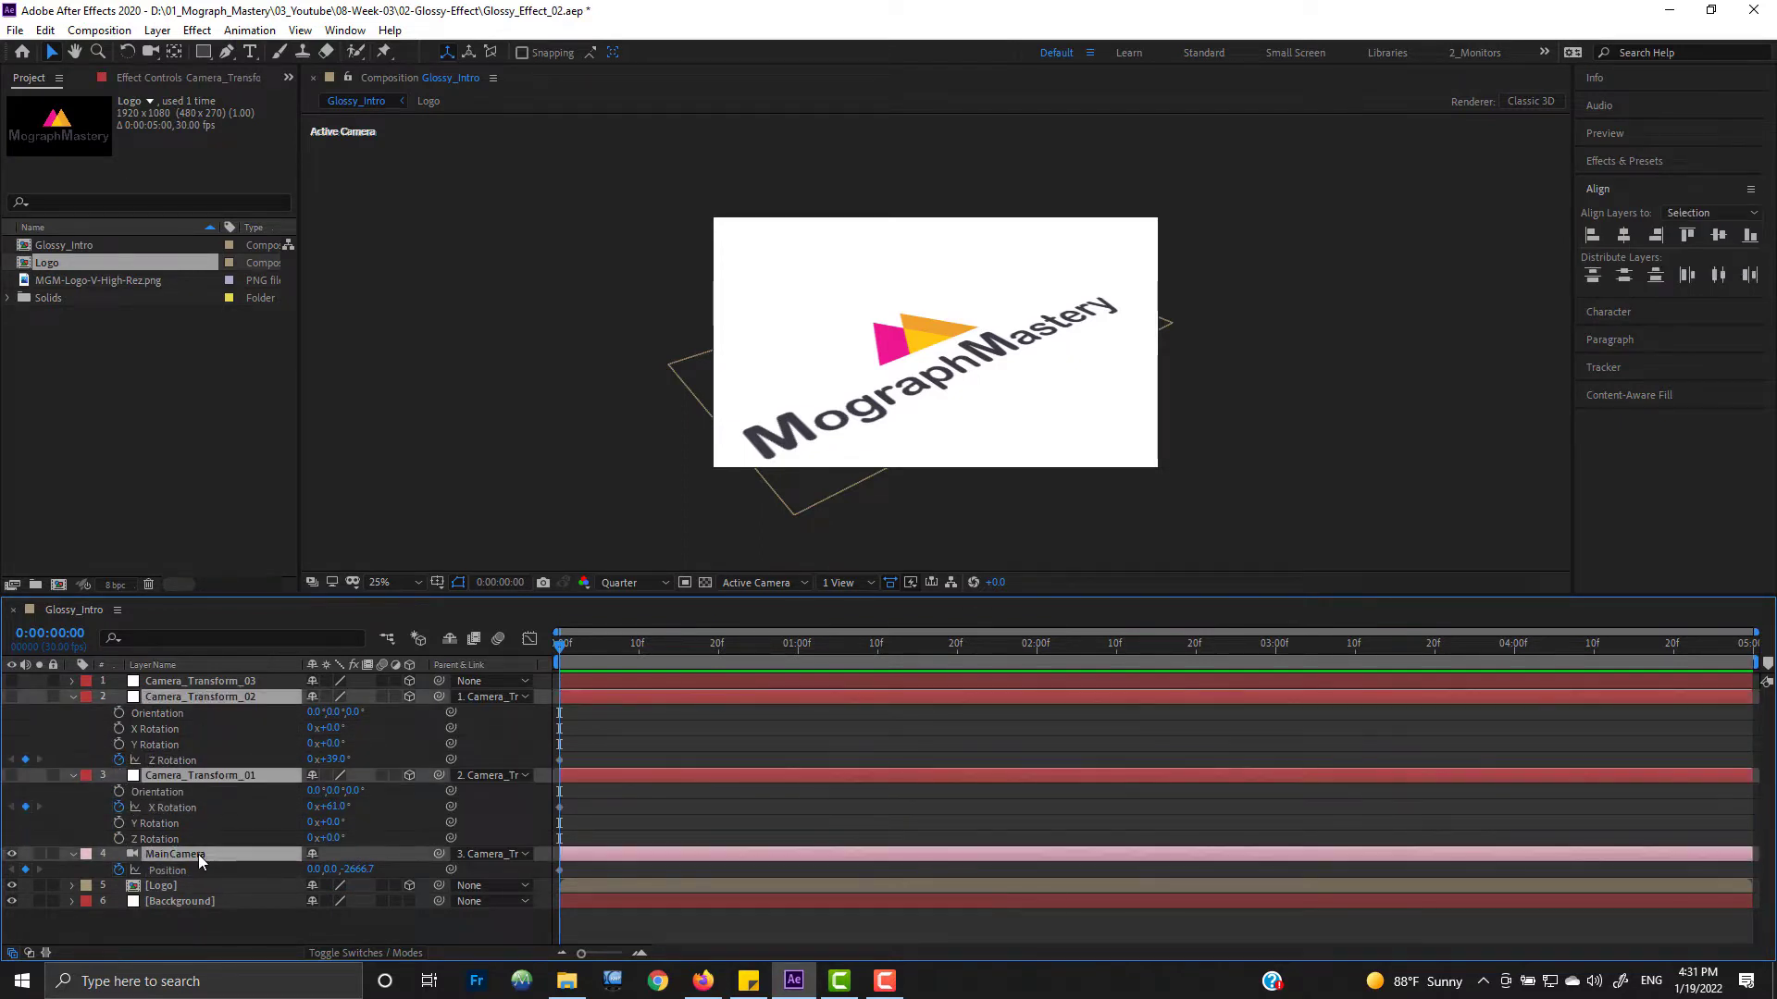
{"action": "key", "text": "u"}
{"action": "key", "text": "u"}
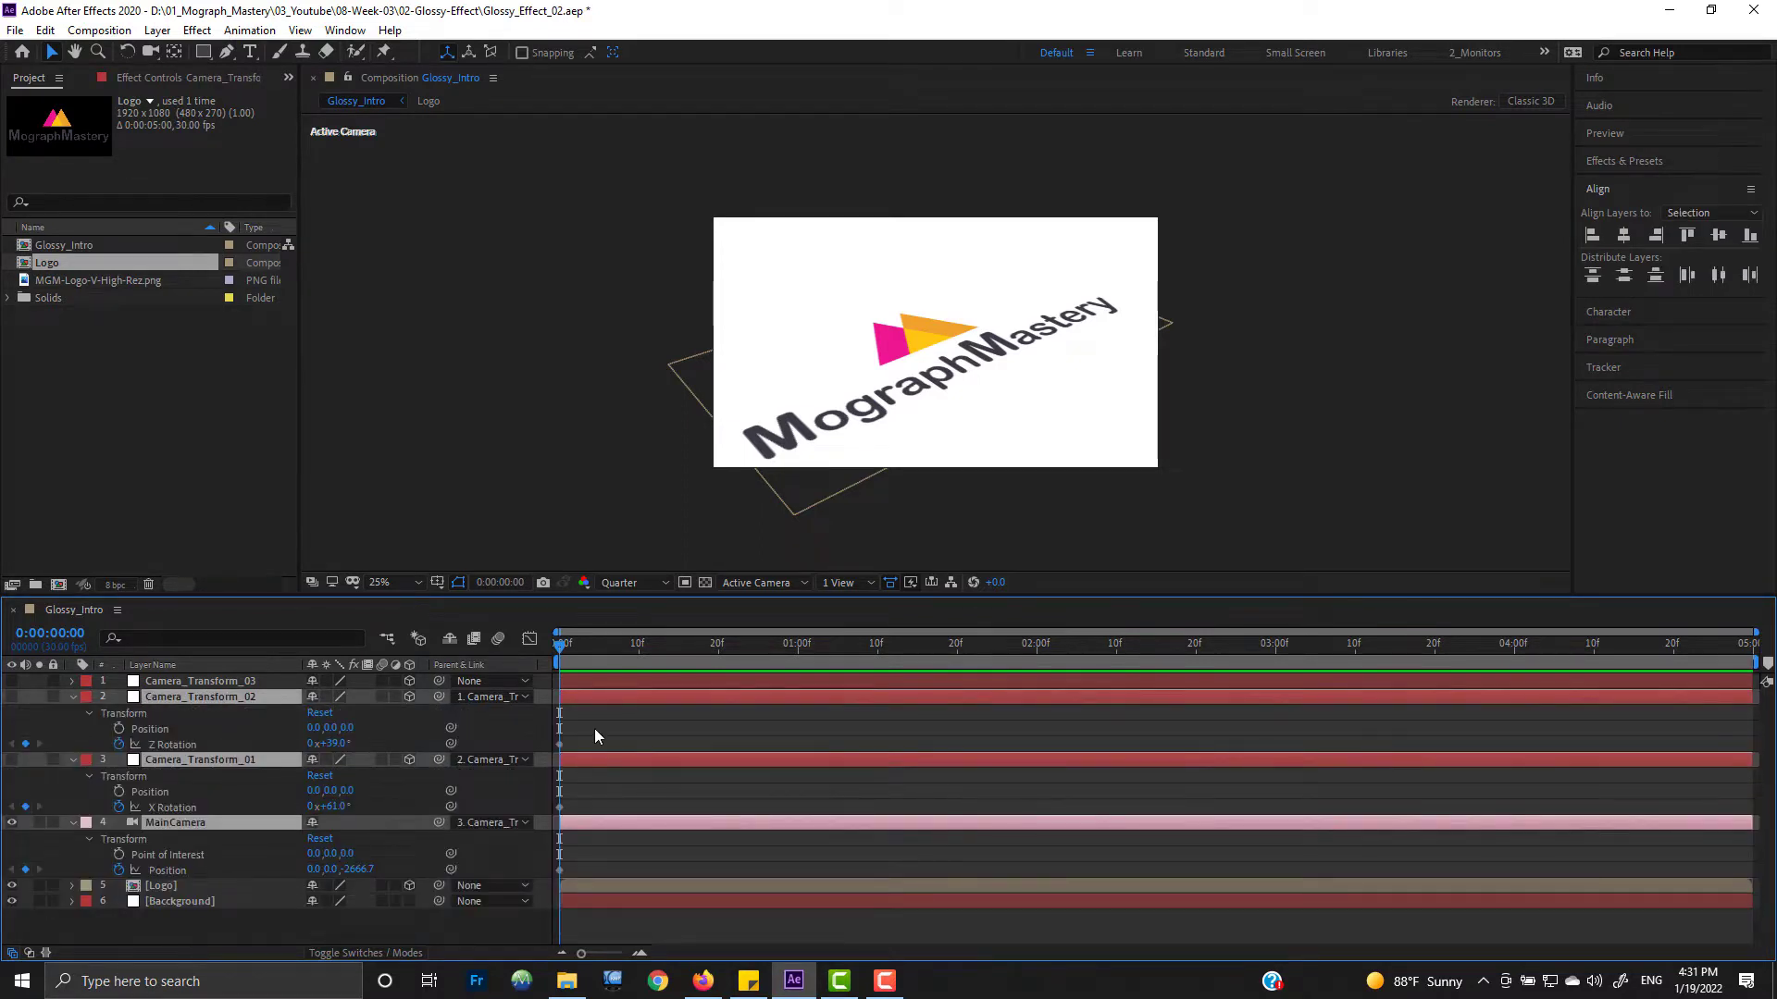
{"action": "key", "text": "u"}
{"action": "key", "text": "u"}
Step: At 0:00:04:29, set Camera_Transform_02's Z Rotation to -22° and Camera_Transform_01's X Rotation to 58°
{"action": "left_click", "coordinate": [602, 853]}
{"action": "left_click_drag", "start_coordinate": [561, 645], "coordinate": [1745, 645]}
{"action": "left_click_drag", "start_coordinate": [342, 745], "coordinate": [339, 783]}
Step: Set MainCamera's Z position to -3448.7 at the first frame, add a changed Position keyframe at 0:00:04:29, and preview
{"action": "left_click", "coordinate": [558, 646]}
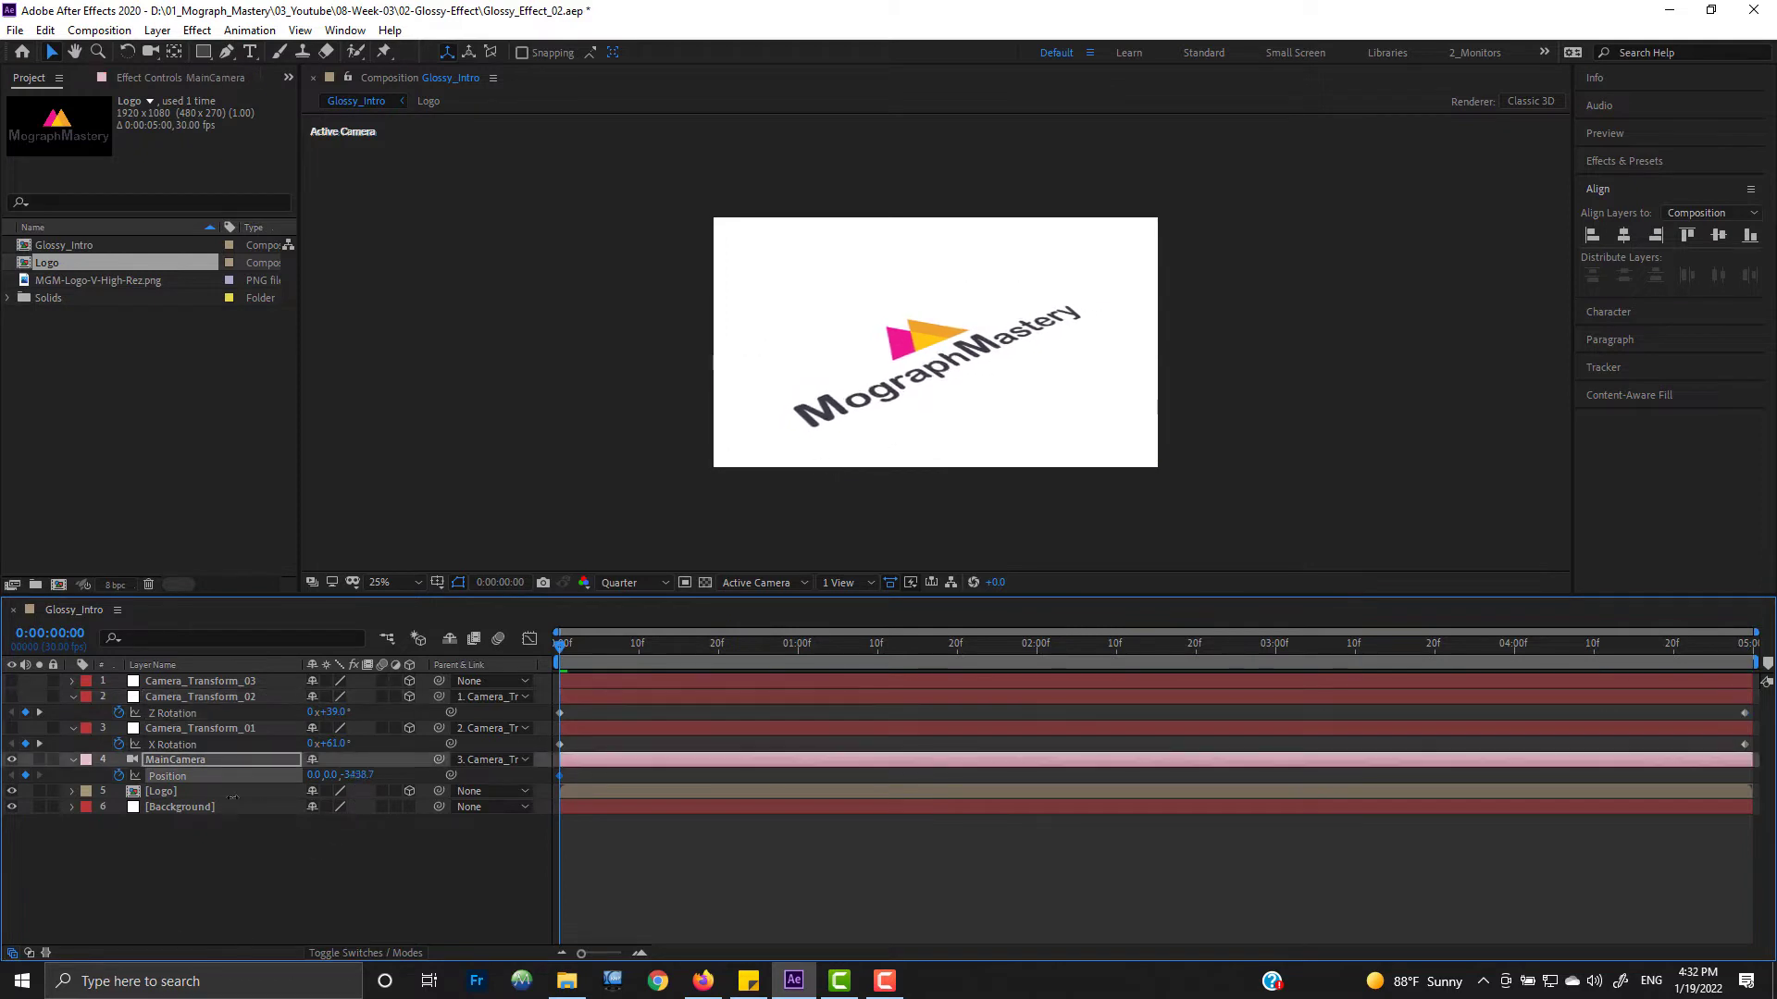
{"action": "left_click_drag", "start_coordinate": [572, 650], "coordinate": [1748, 648]}
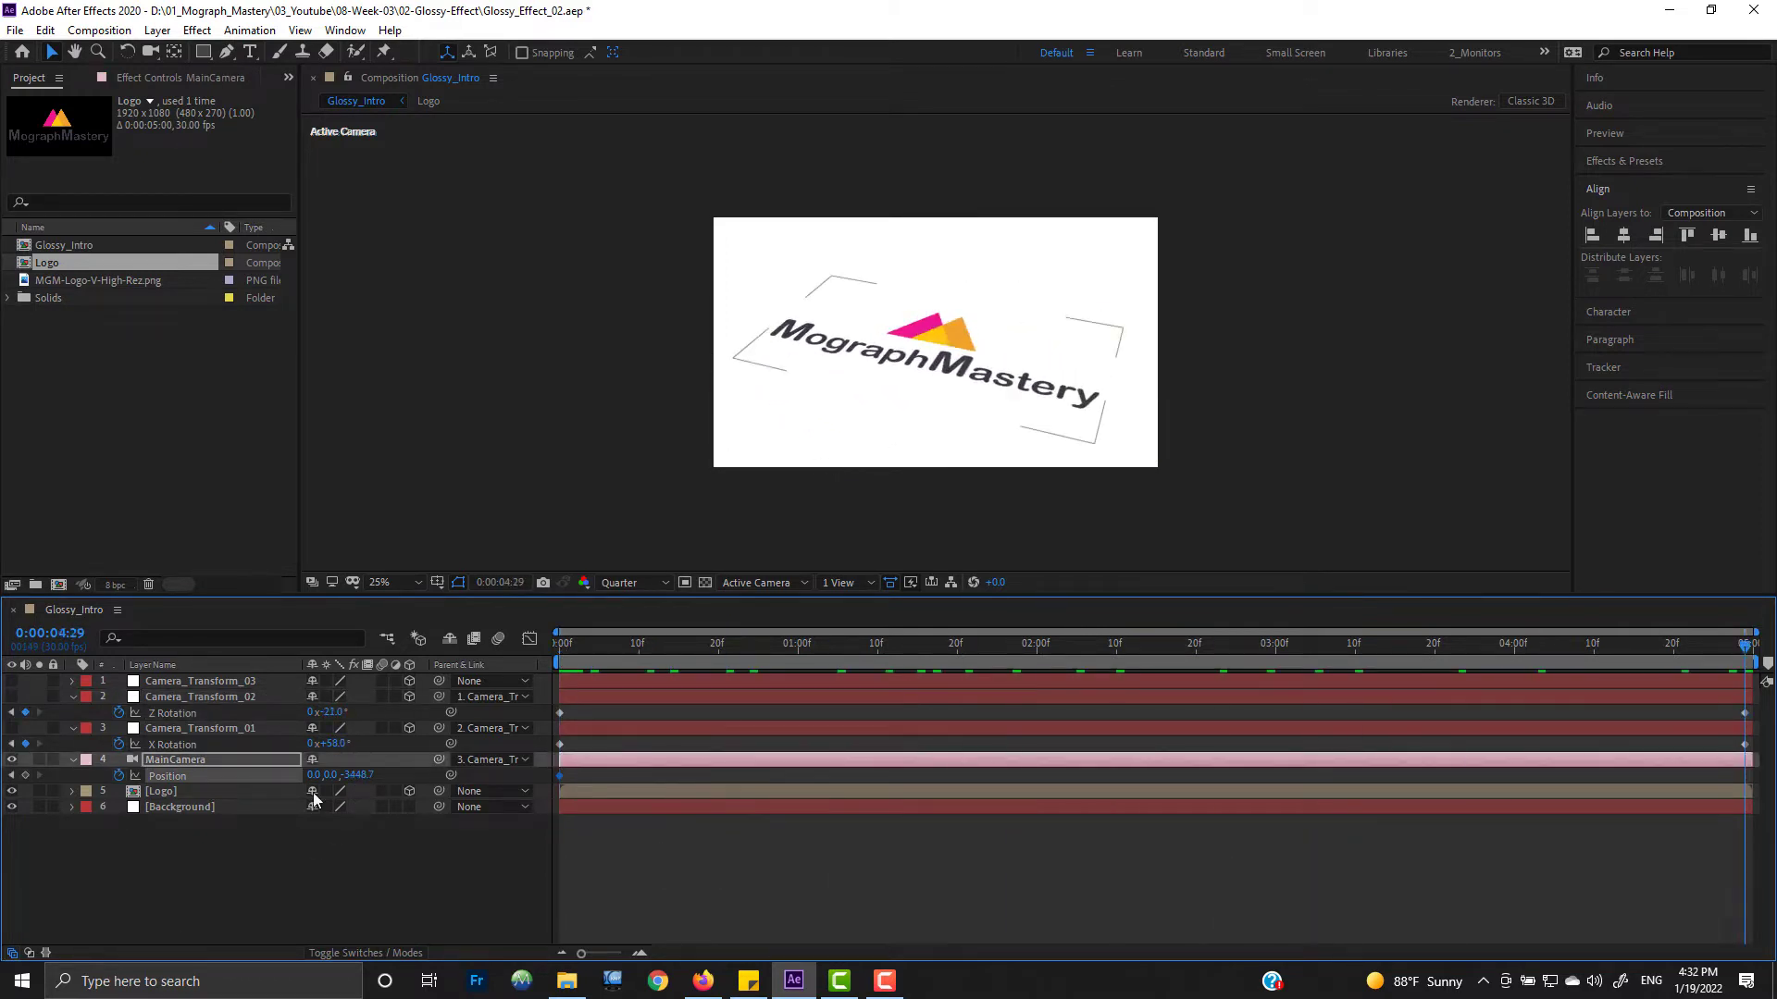
{"action": "left_click_drag", "start_coordinate": [359, 776], "coordinate": [632, 772]}
{"action": "key", "text": "space"}
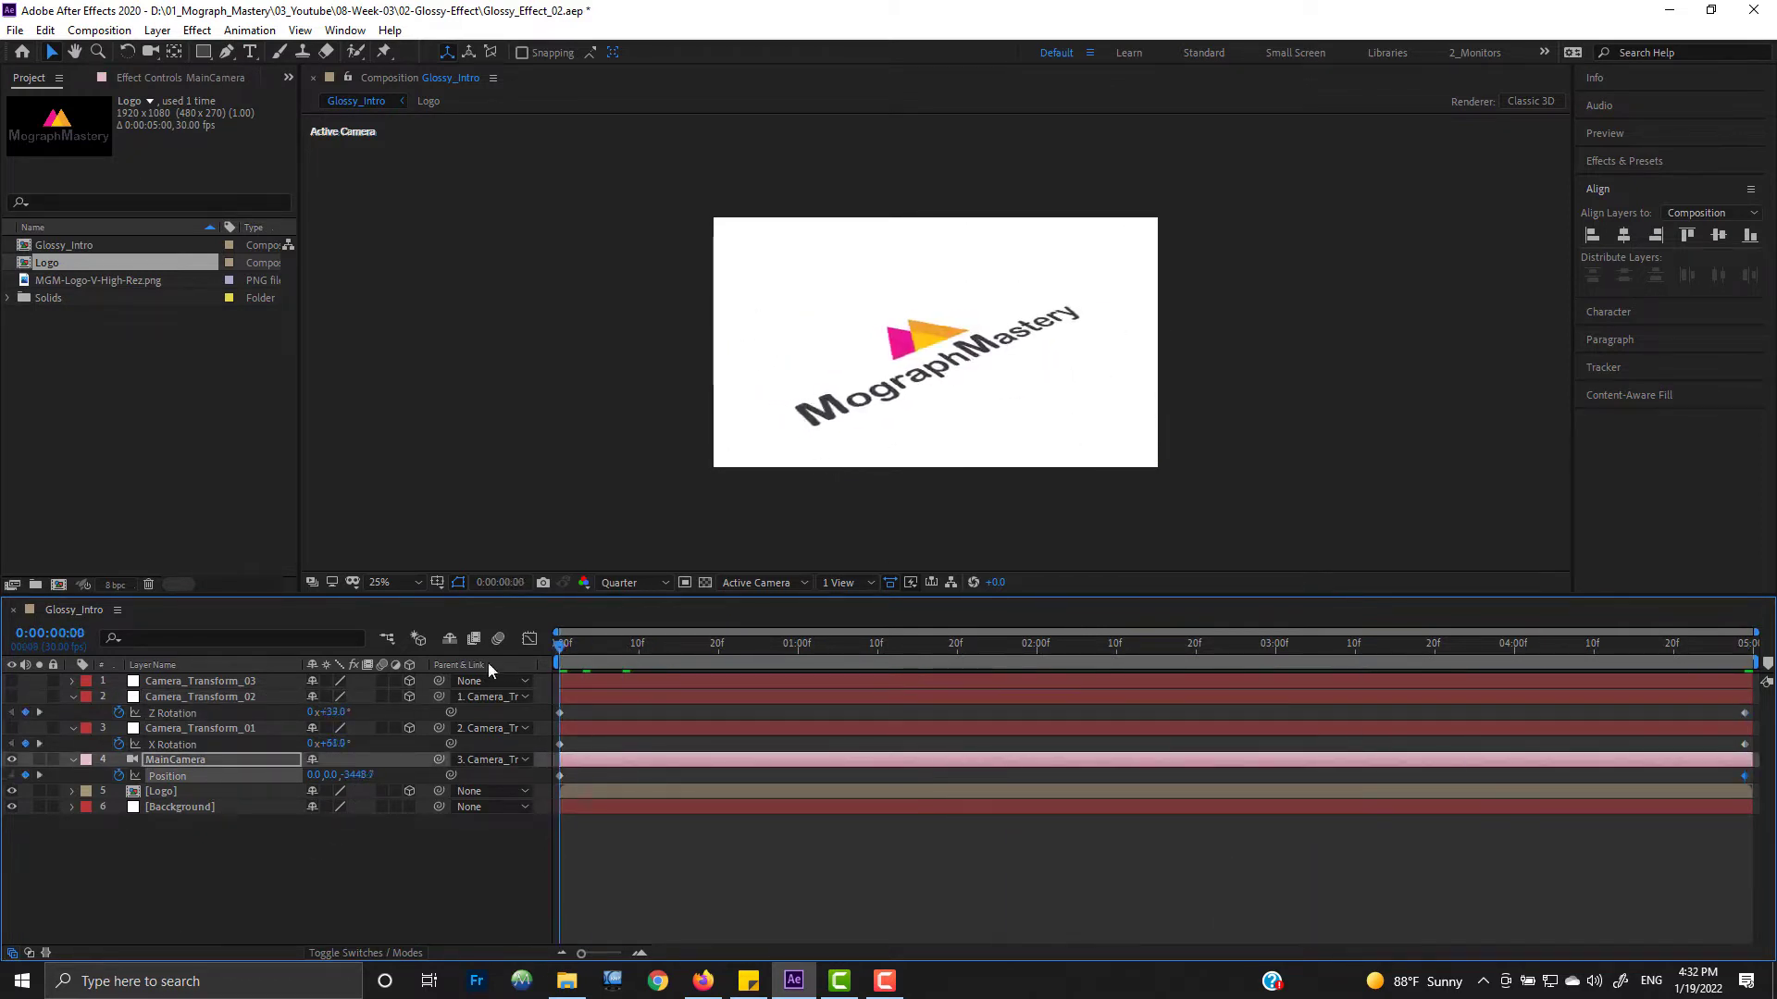
Step: Set Camera_Transform_01's X Rotation to 70° at the first frame and scrub through the camera move
{"action": "left_click_drag", "start_coordinate": [1146, 673], "coordinate": [314, 857]}
{"action": "left_click_drag", "start_coordinate": [339, 744], "coordinate": [351, 743]}
{"action": "left_click", "coordinate": [363, 874]}
{"action": "left_click_drag", "start_coordinate": [561, 651], "coordinate": [178, 862]}
Step: Collapse the animated properties of MainCamera, Camera_Transform_01 and Camera_Transform_02 in the timeline
{"action": "left_click", "coordinate": [179, 761]}
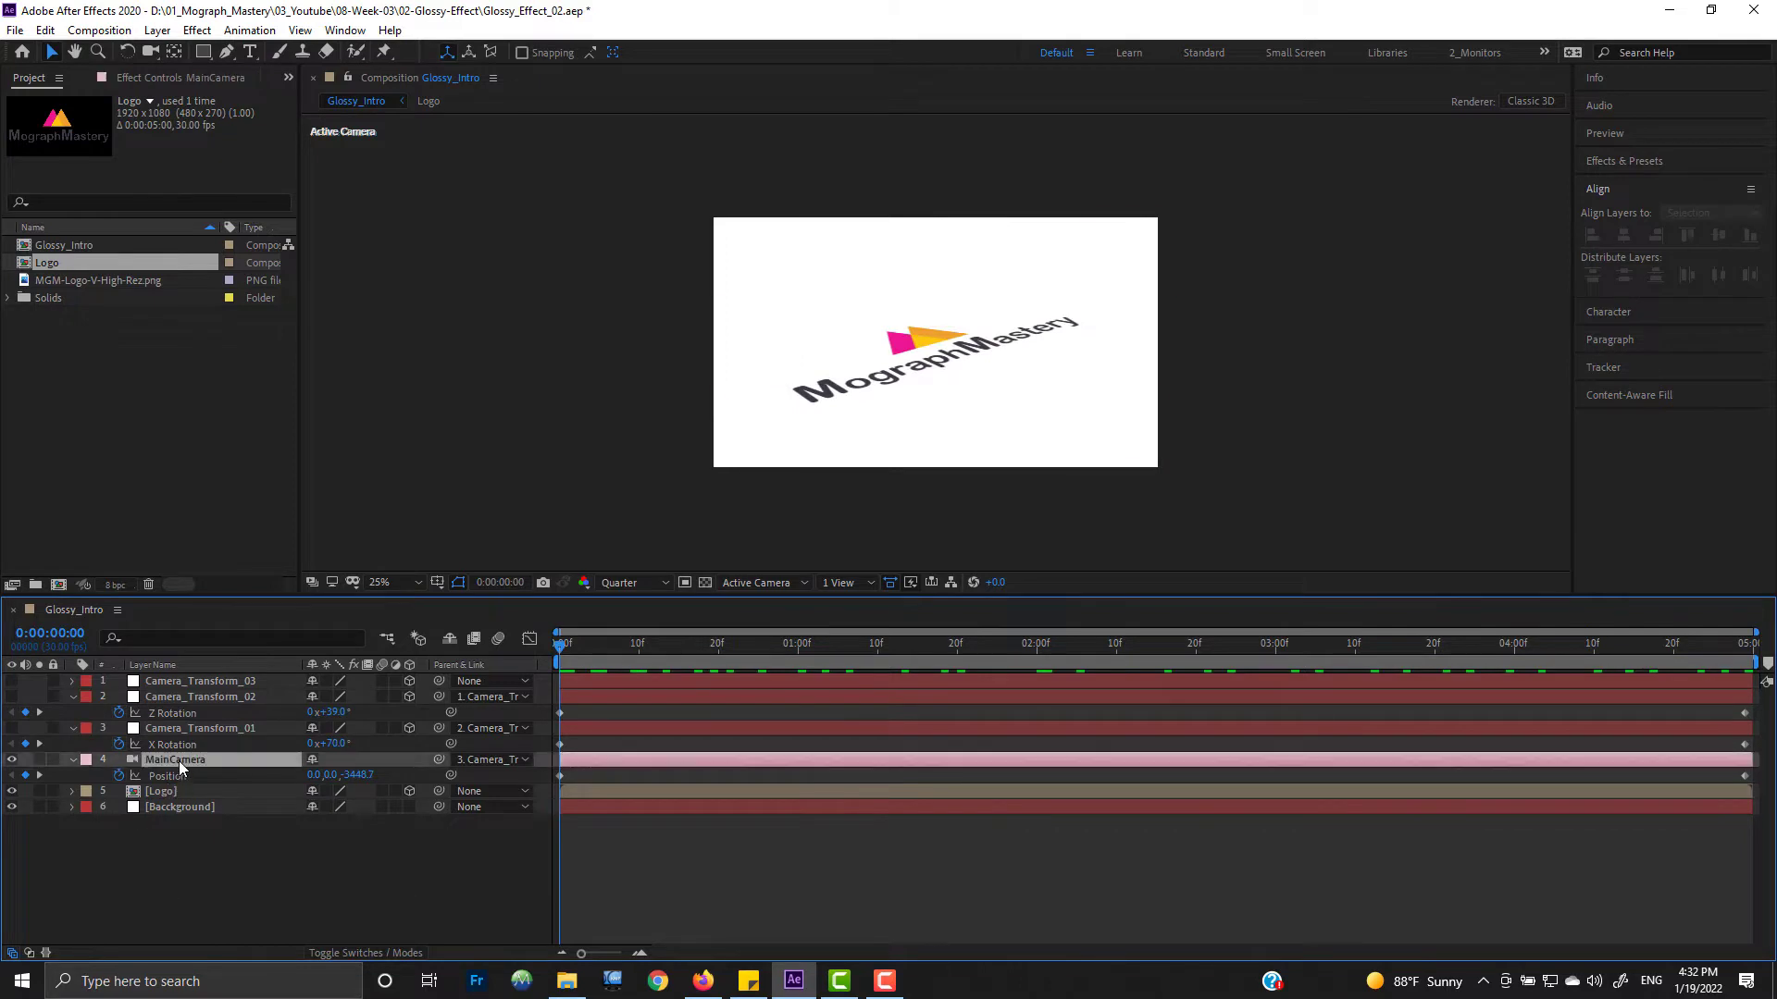
{"action": "left_click", "coordinate": [185, 698], "text": "shift"}
{"action": "left_click", "coordinate": [74, 697]}
{"action": "left_click", "coordinate": [239, 811]}
{"action": "left_click", "coordinate": [167, 743]}
{"action": "left_click", "coordinate": [177, 727]}
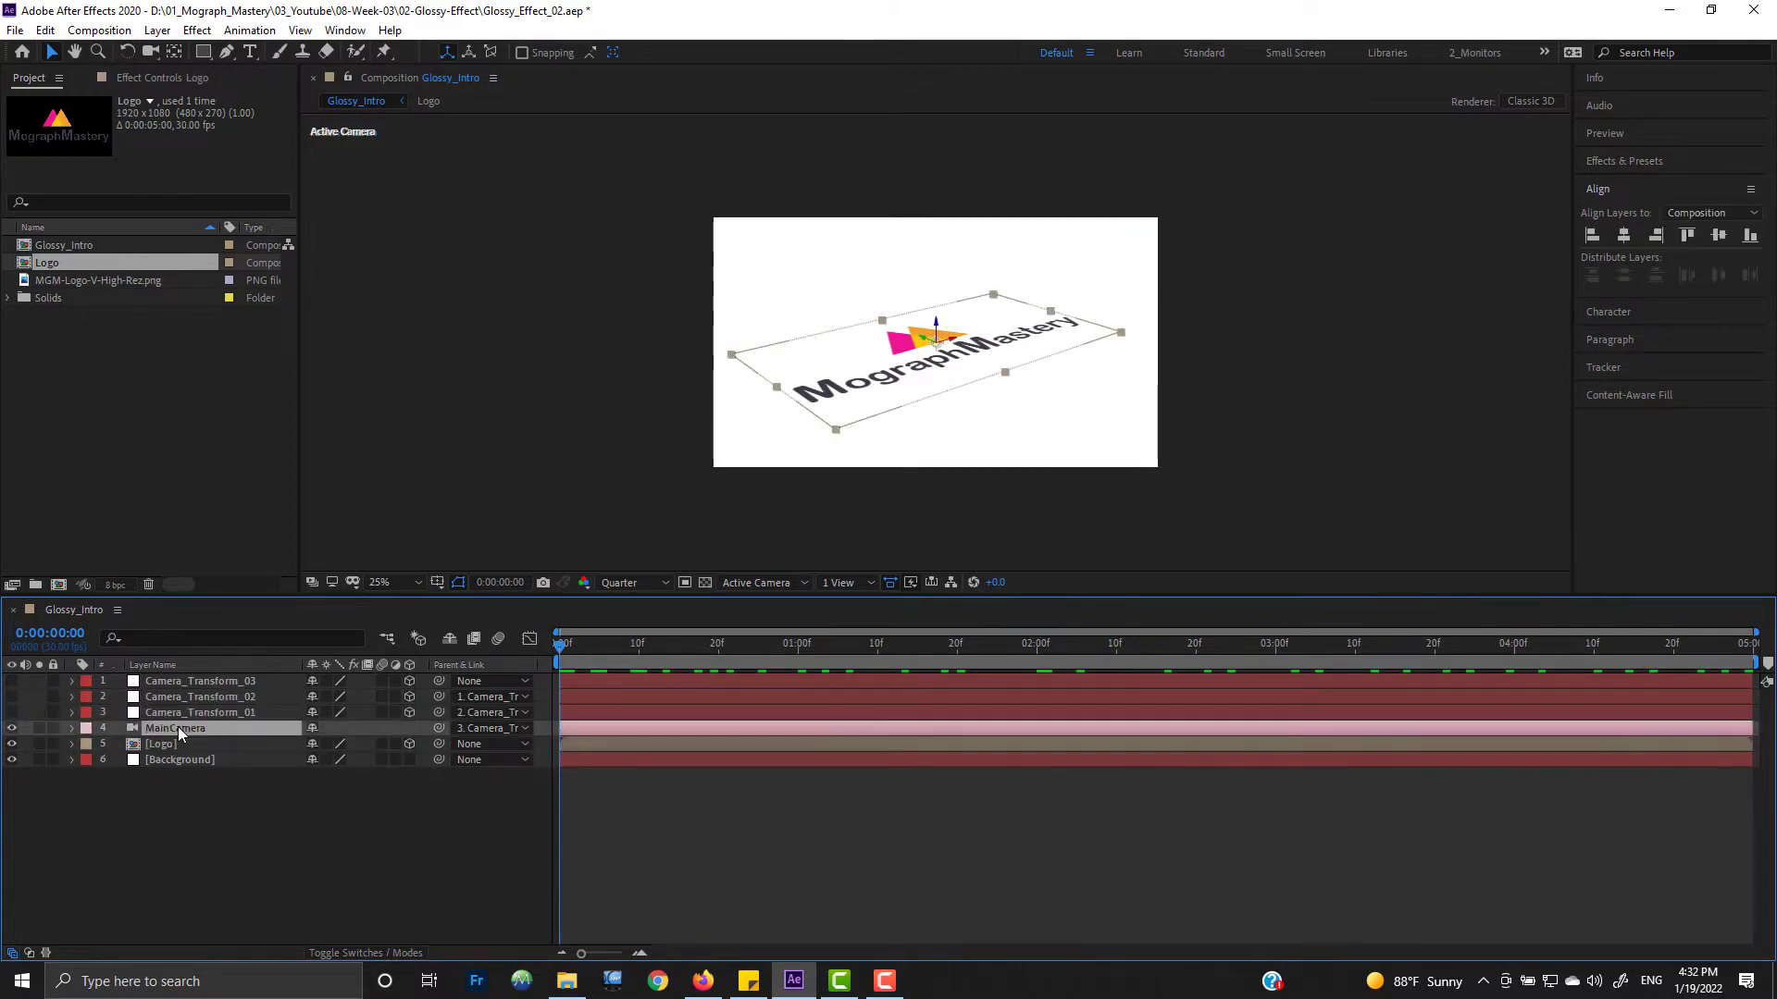
Step: Lock the three Camera_Transform nulls, the MainCamera layer and the Background layer
{"action": "left_click", "coordinate": [184, 682], "text": "shift"}
{"action": "left_click_drag", "start_coordinate": [53, 681], "coordinate": [54, 728]}
{"action": "left_click", "coordinate": [52, 760]}
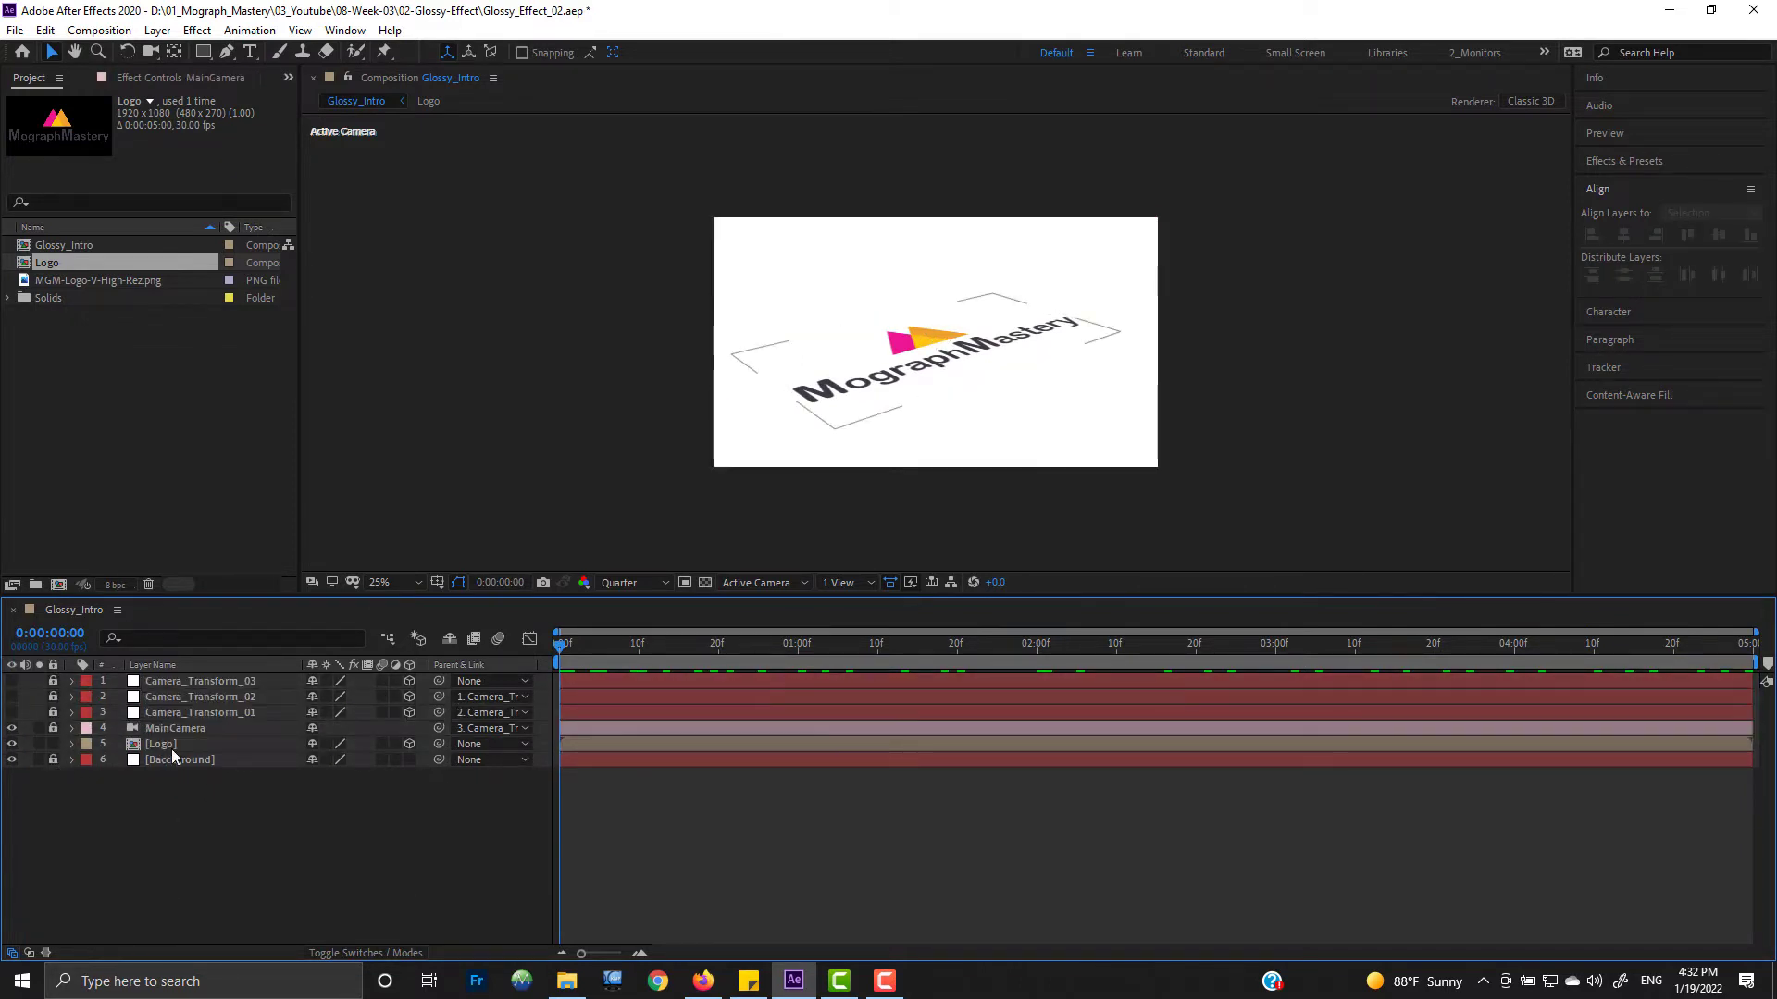
Step: Try building the logo's thickness manually by duplicating the Logo layer five times and shifting the copies along the Z axis
{"action": "left_click", "coordinate": [170, 745]}
{"action": "key", "text": "period"}
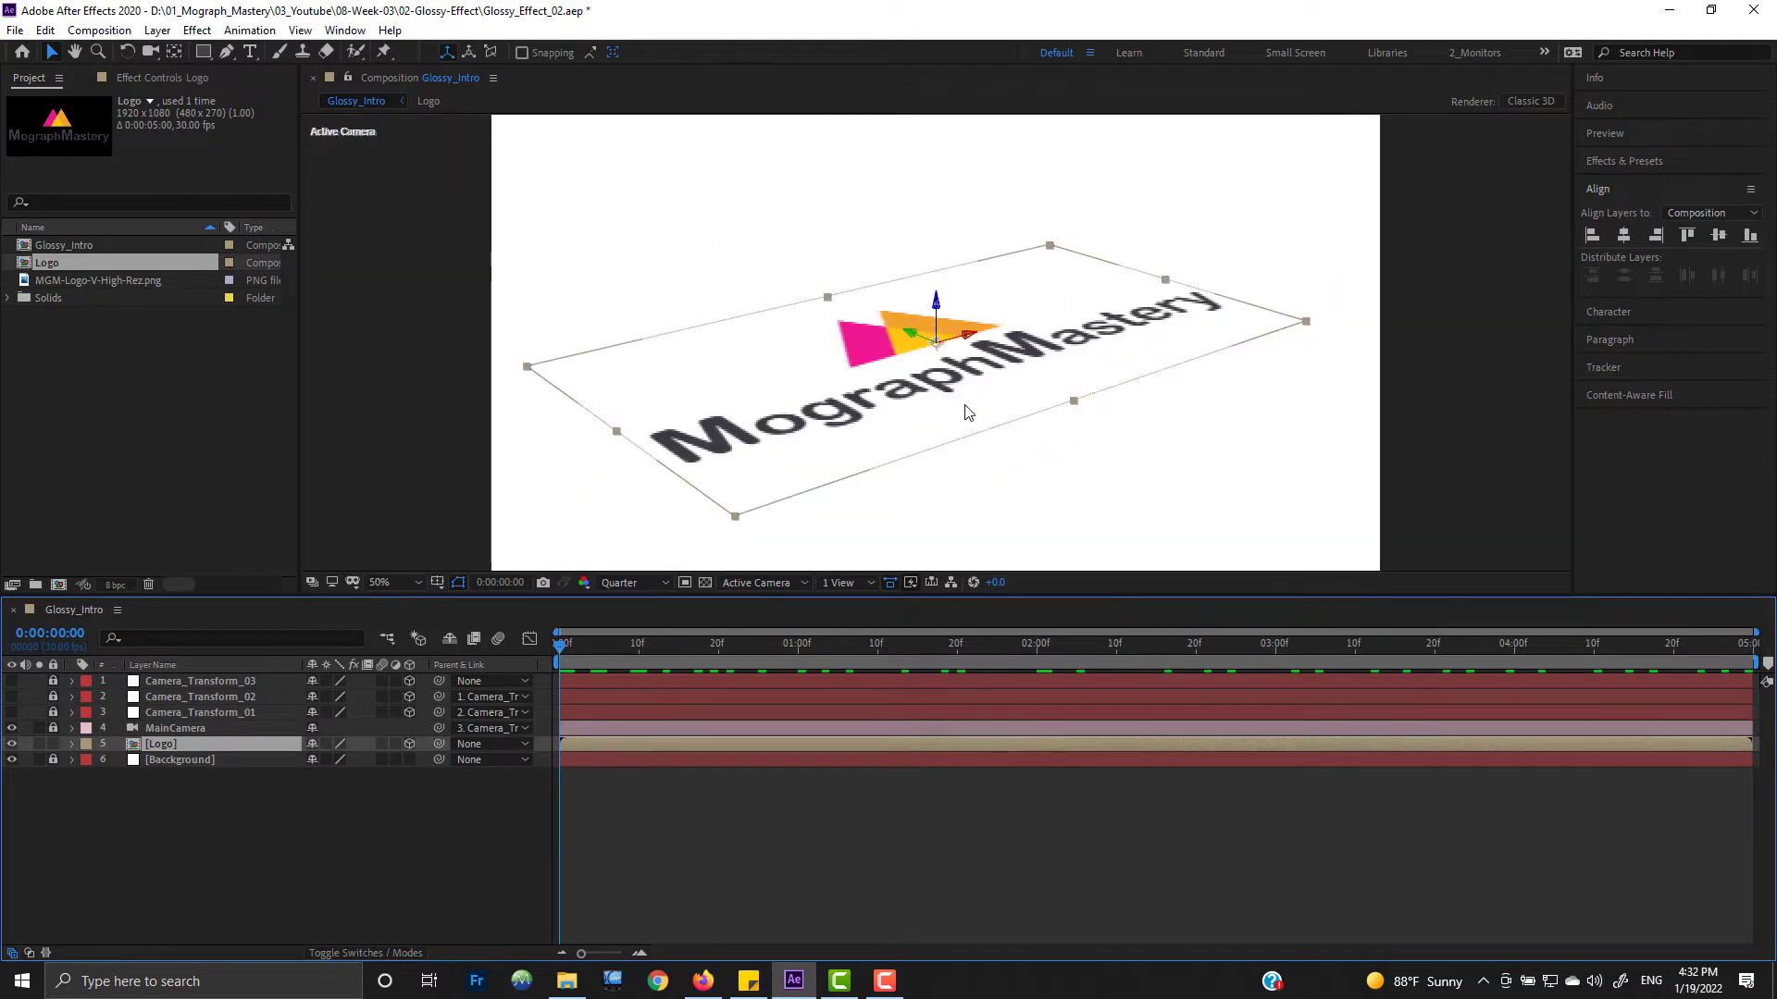
{"action": "key", "text": "ctrl+d"}
{"action": "key", "text": "ctrl+d"}
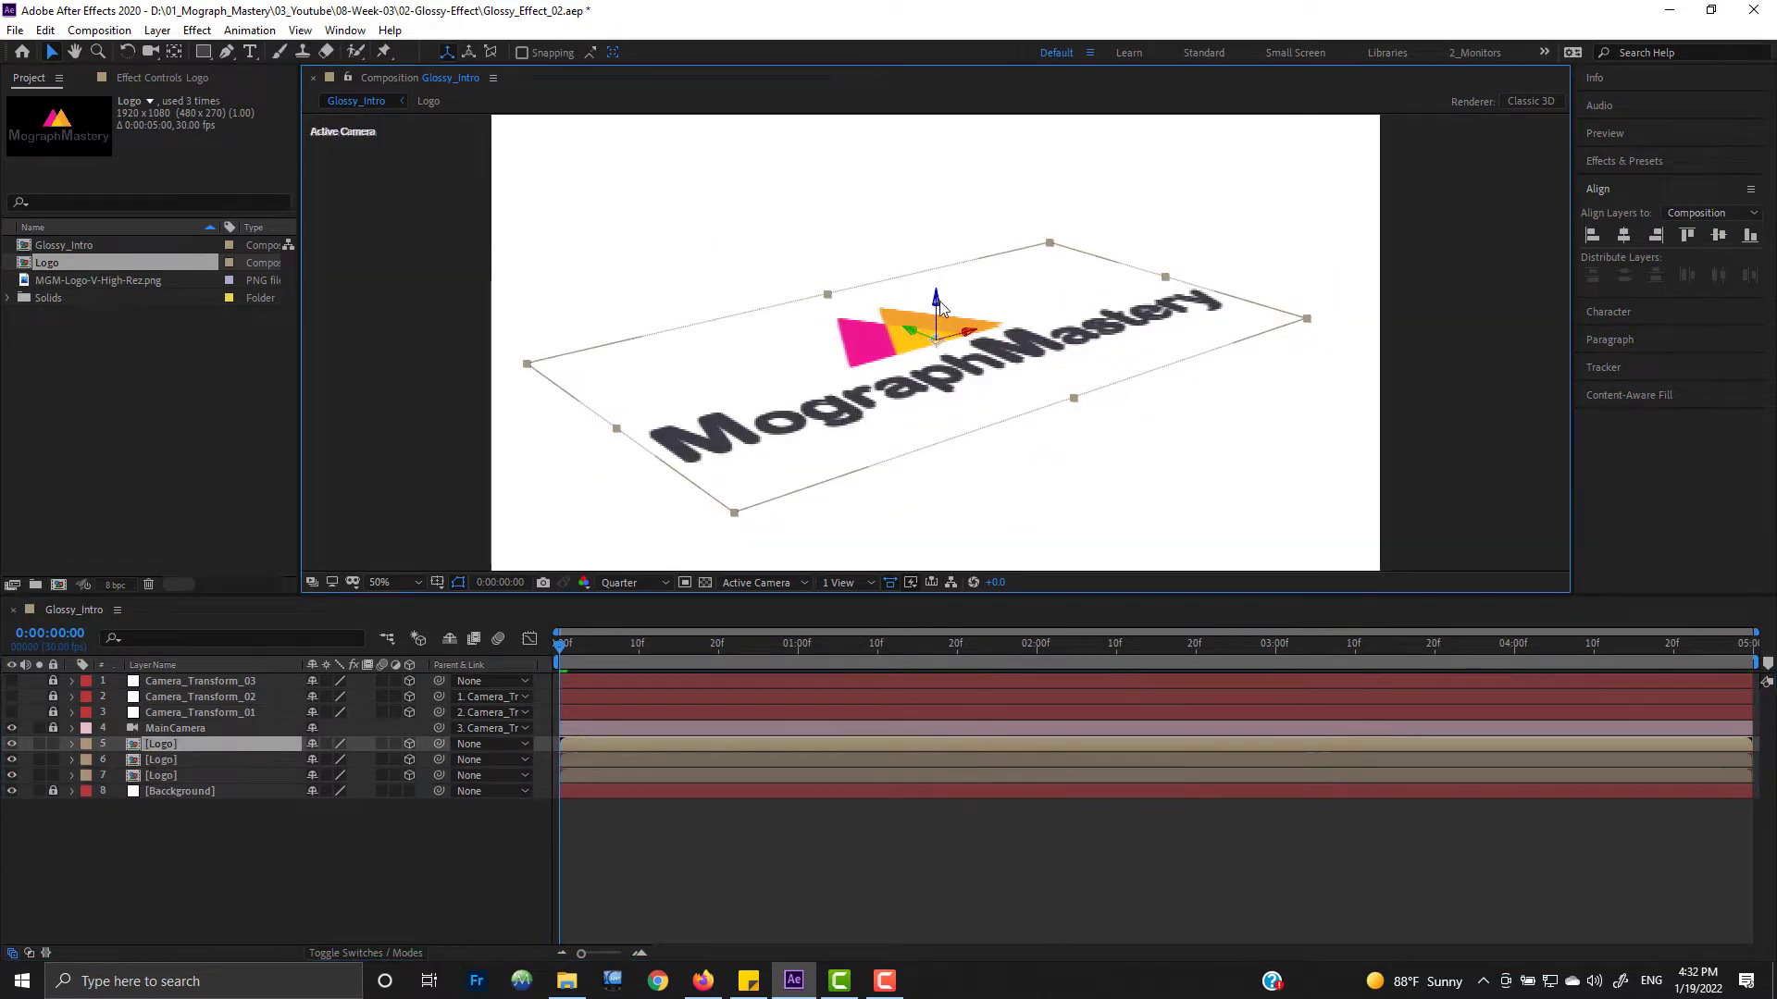
{"action": "key", "text": "ctrl+d"}
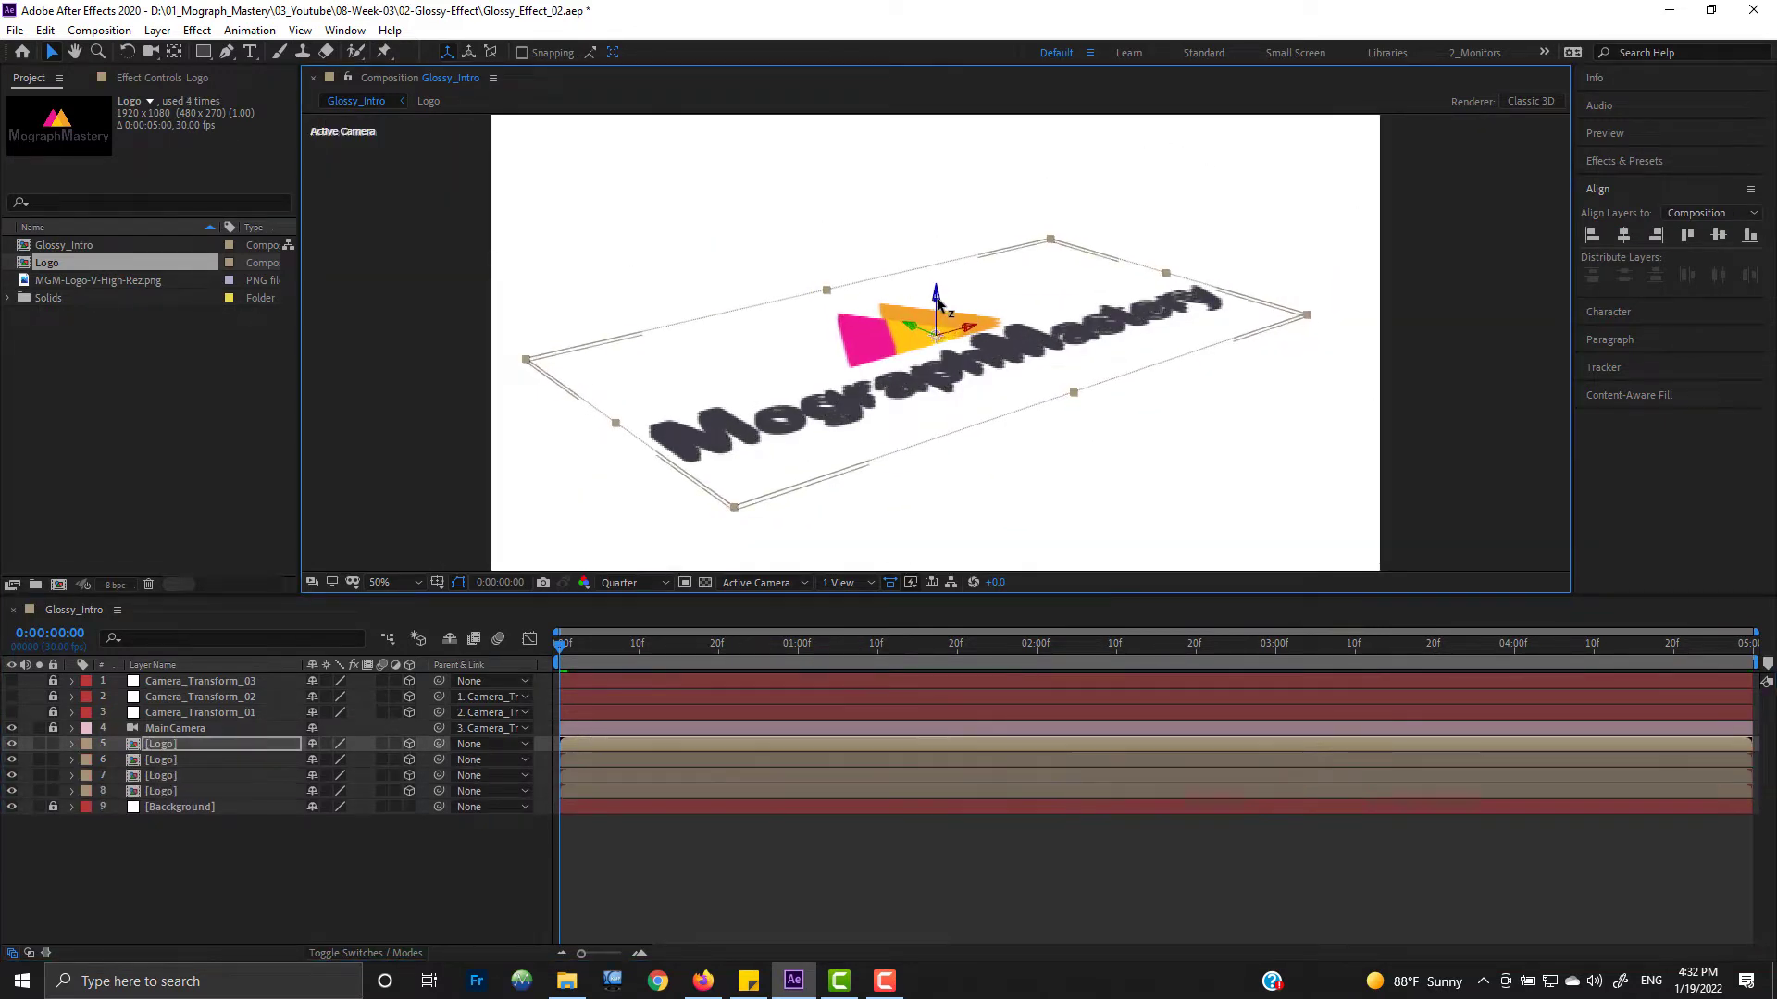
{"action": "key", "text": "ctrl+d"}
{"action": "key", "text": "ctrl+d"}
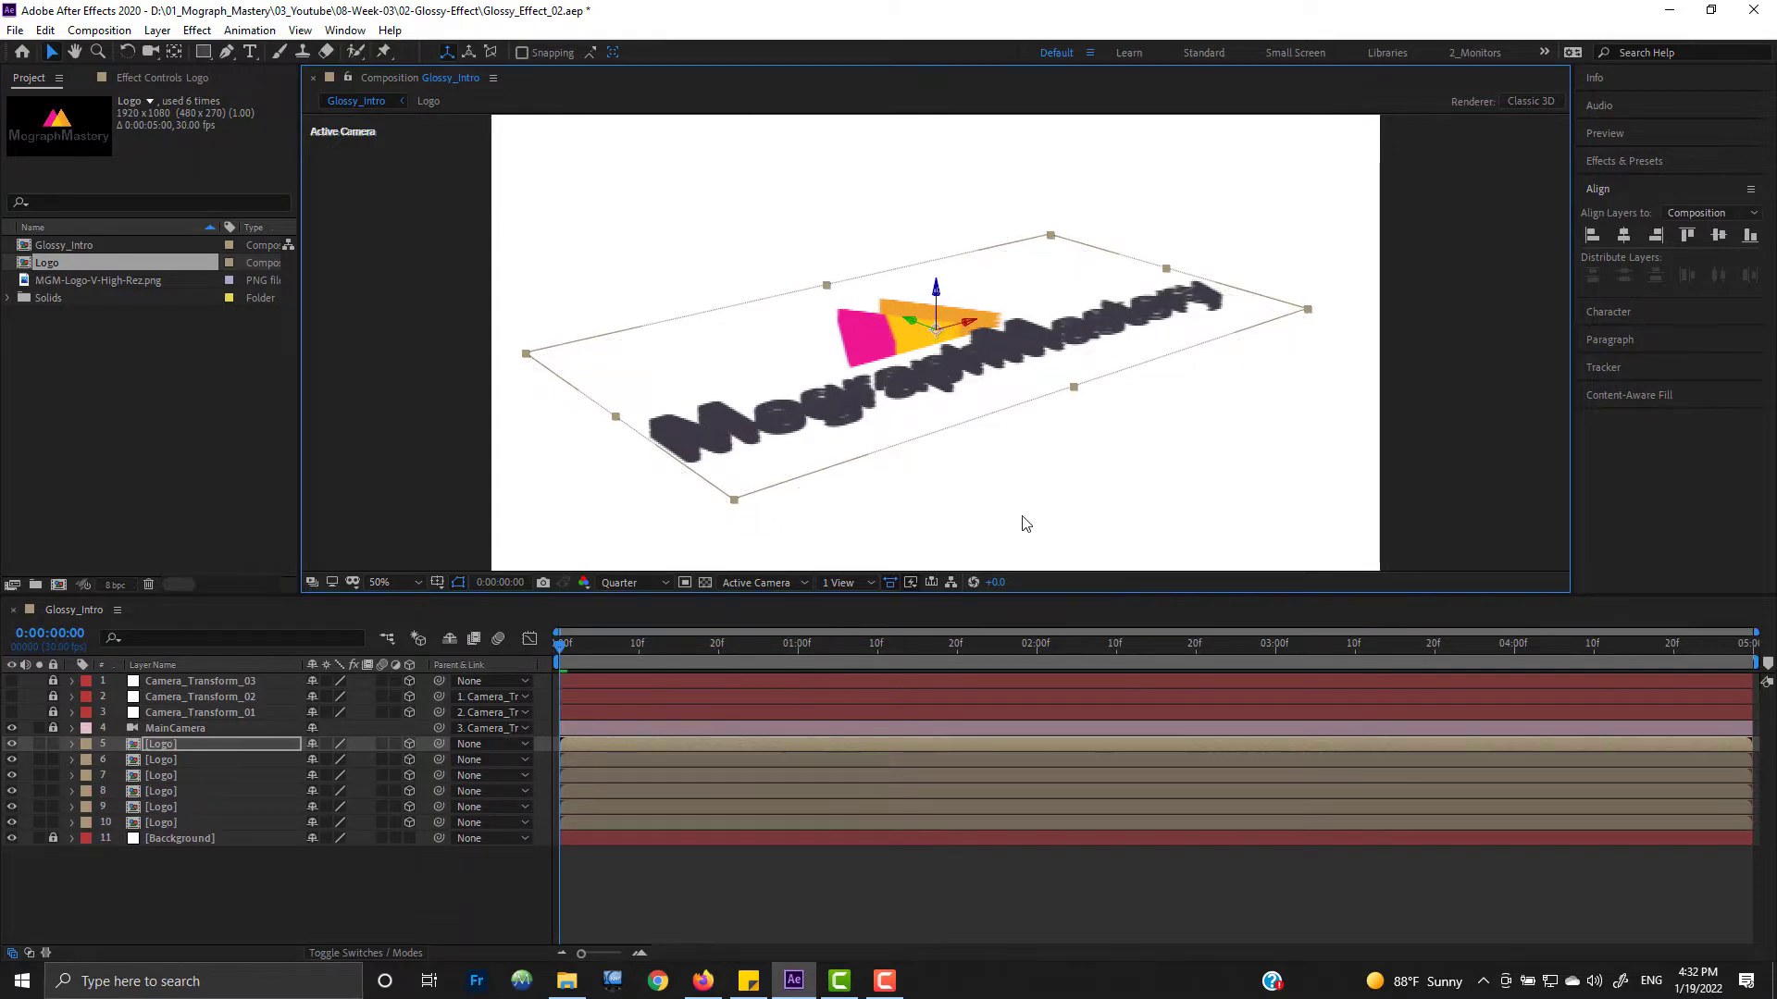
Step: Delete the manually made duplicates so that a single Logo layer remains
{"action": "left_click", "coordinate": [176, 814]}
{"action": "left_click", "coordinate": [176, 760], "text": "shift"}
{"action": "key", "text": "Delete"}
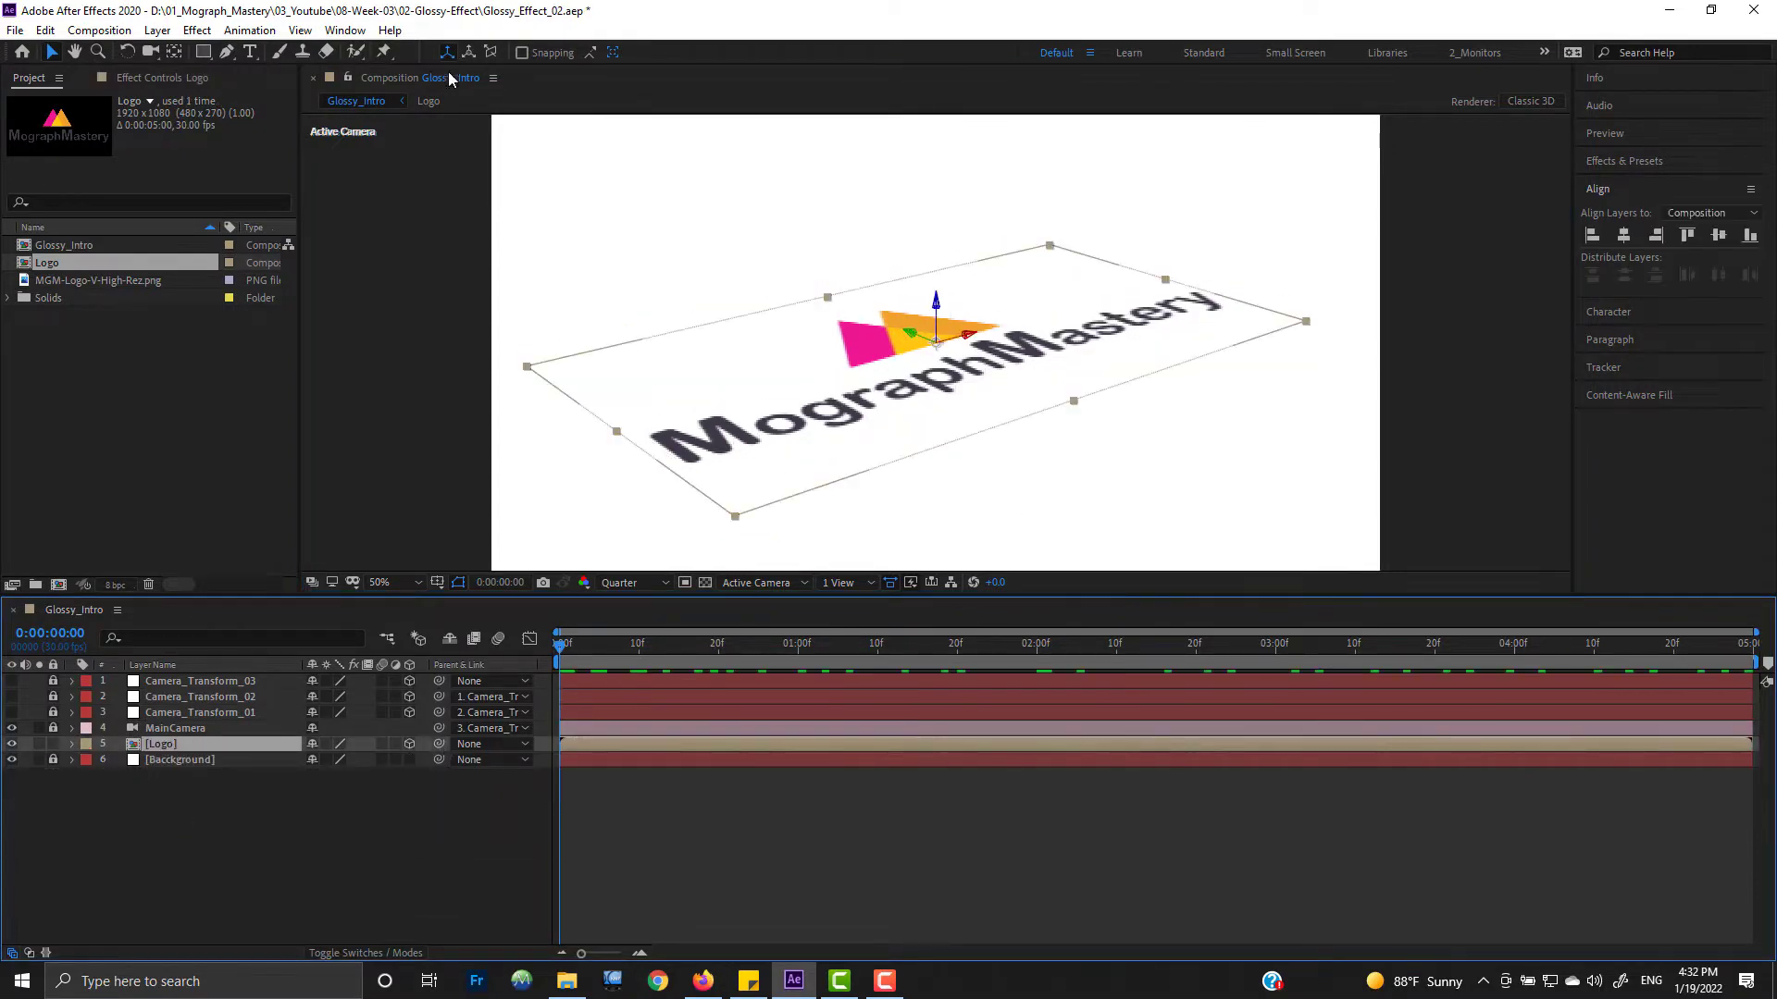
Step: Extrude the Logo layer using Make Extrusion in Mograph_Mastery_Toolbox with 24 duplicates and an offset of 2, and close the toolbox
{"action": "left_click", "coordinate": [344, 31]}
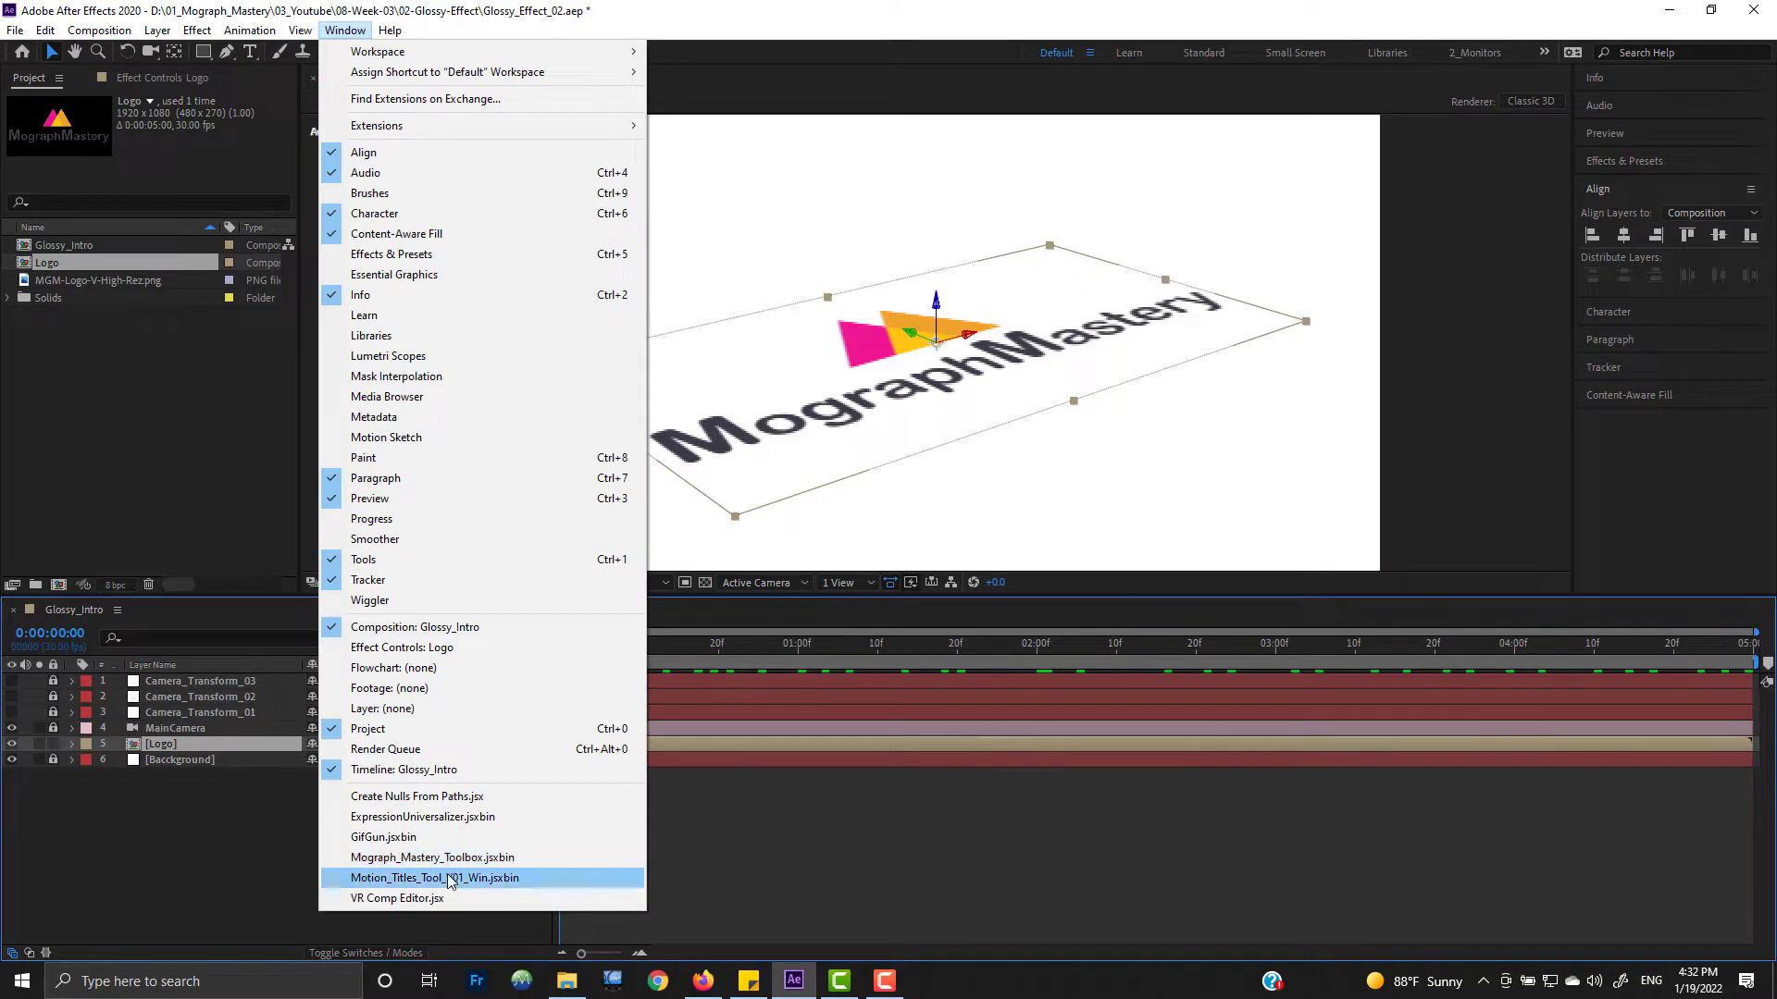
{"action": "left_click", "coordinate": [451, 857]}
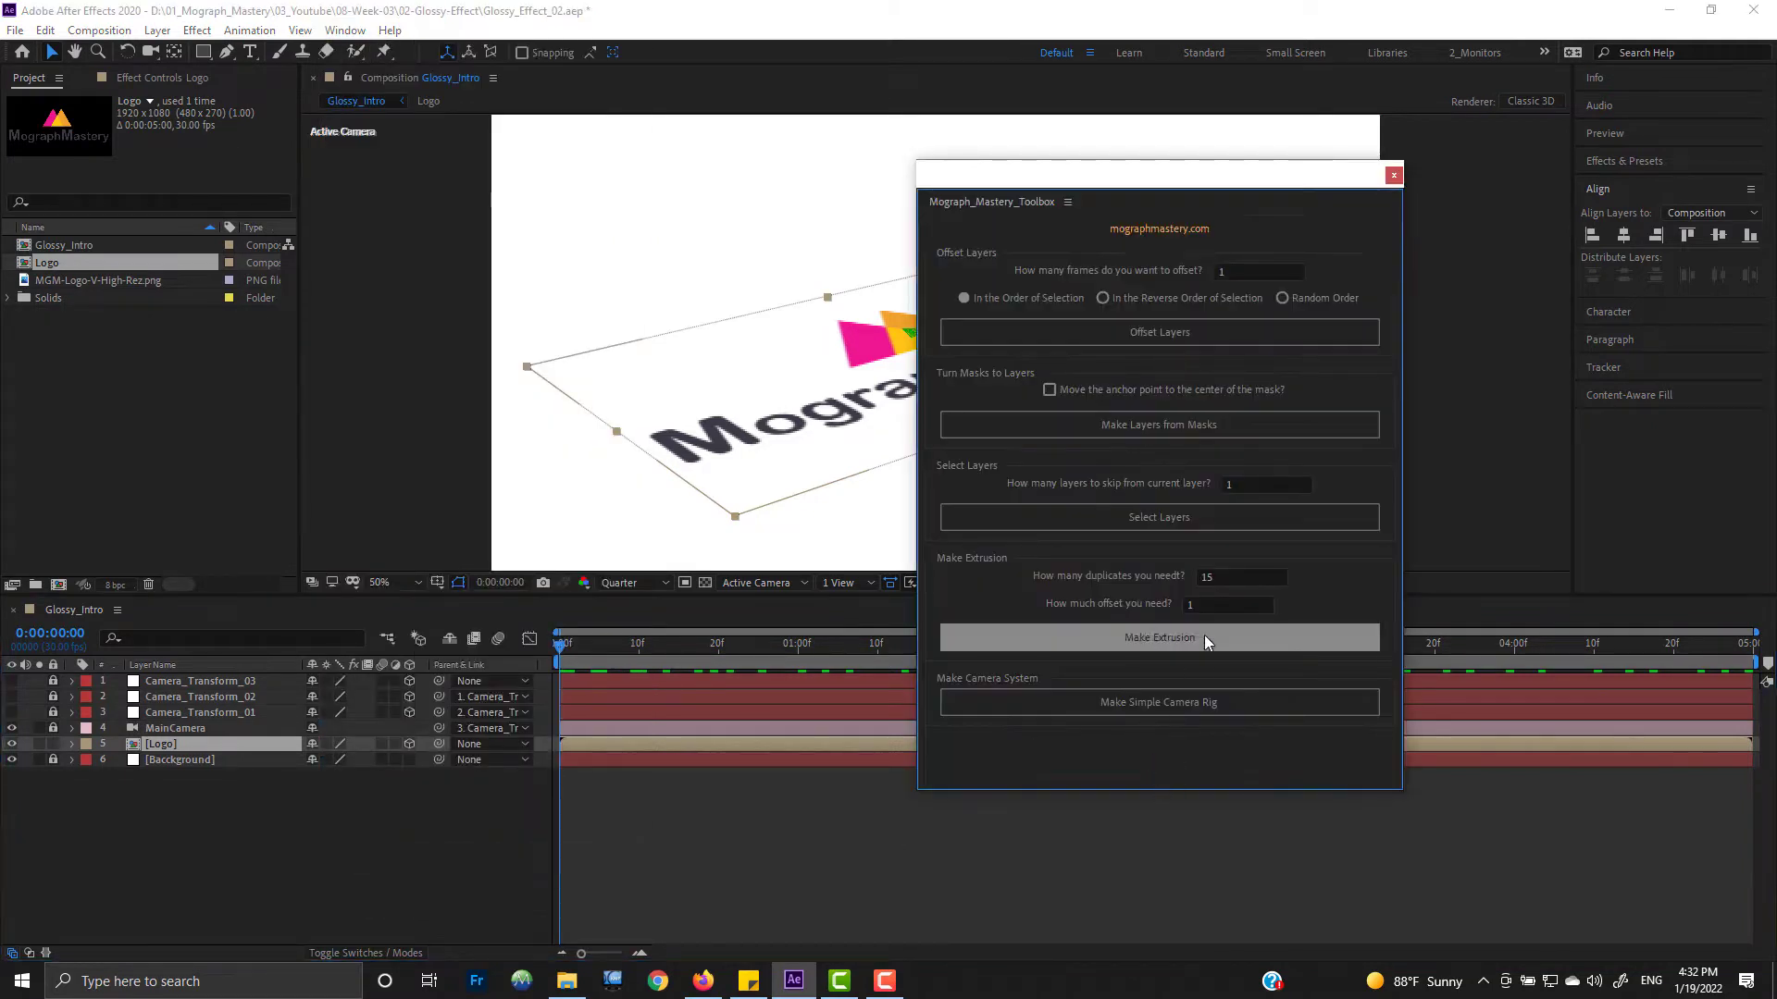
{"action": "left_click", "coordinate": [1229, 577]}
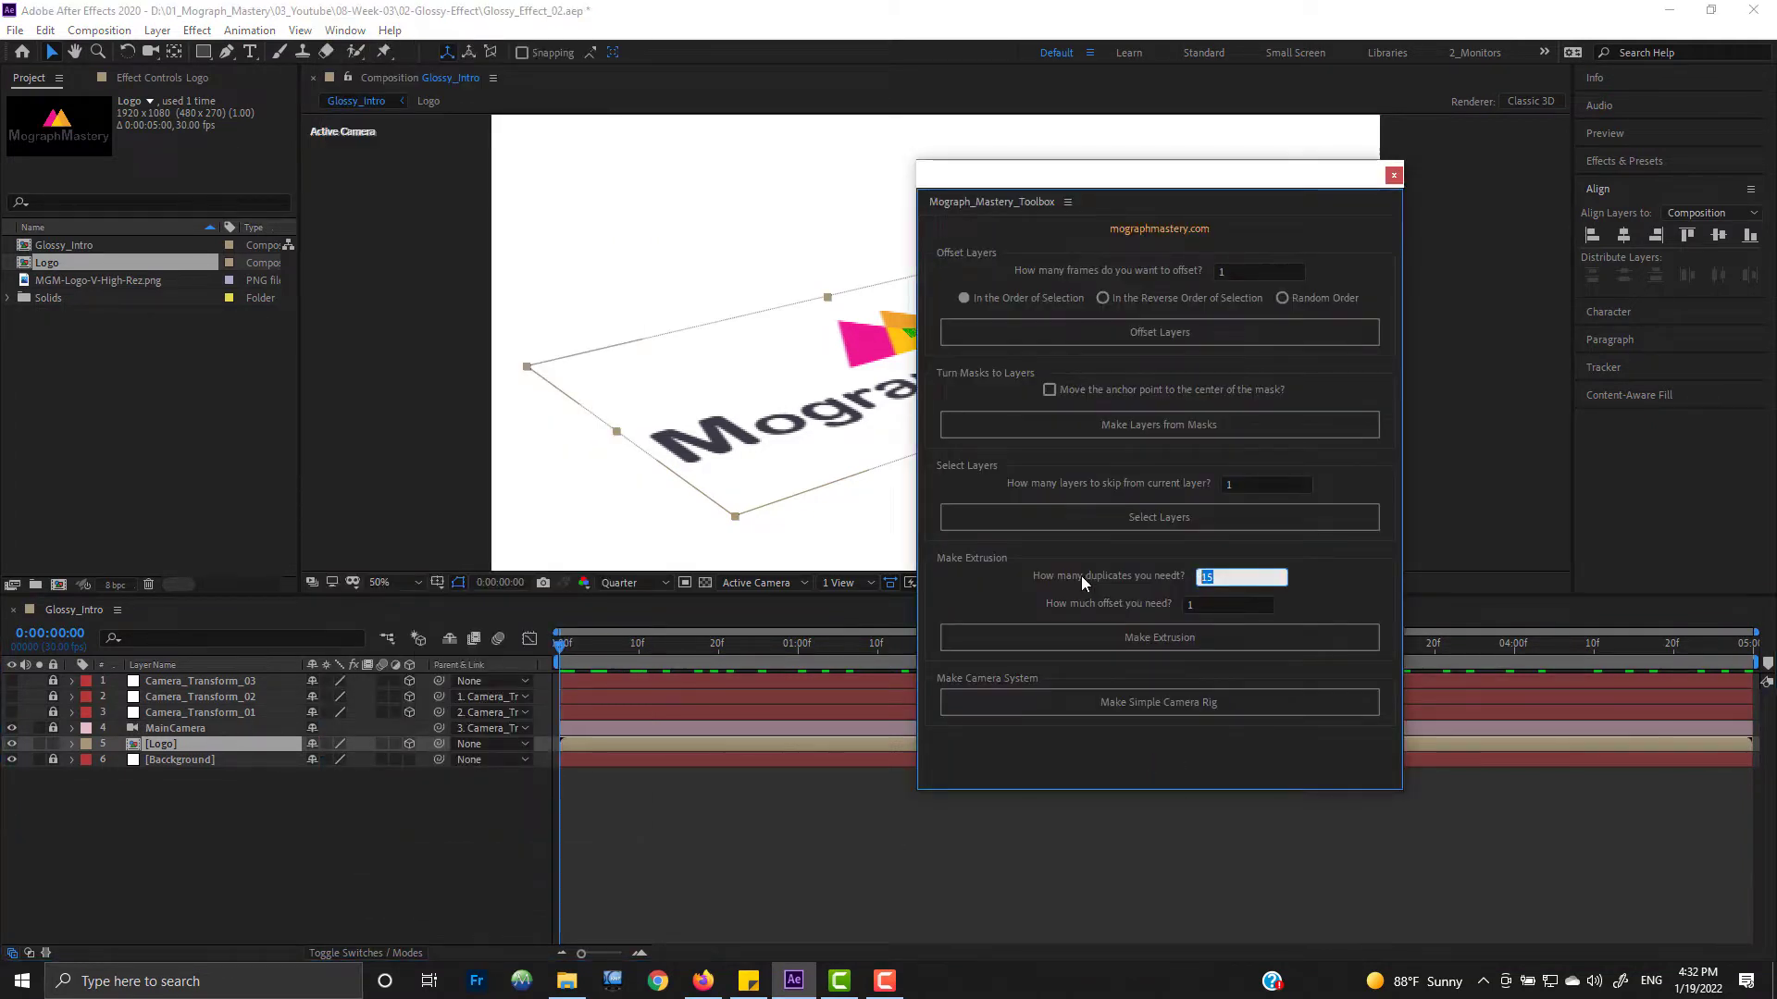
{"action": "type", "text": "24"}
{"action": "left_click_drag", "start_coordinate": [1203, 604], "coordinate": [1164, 602]}
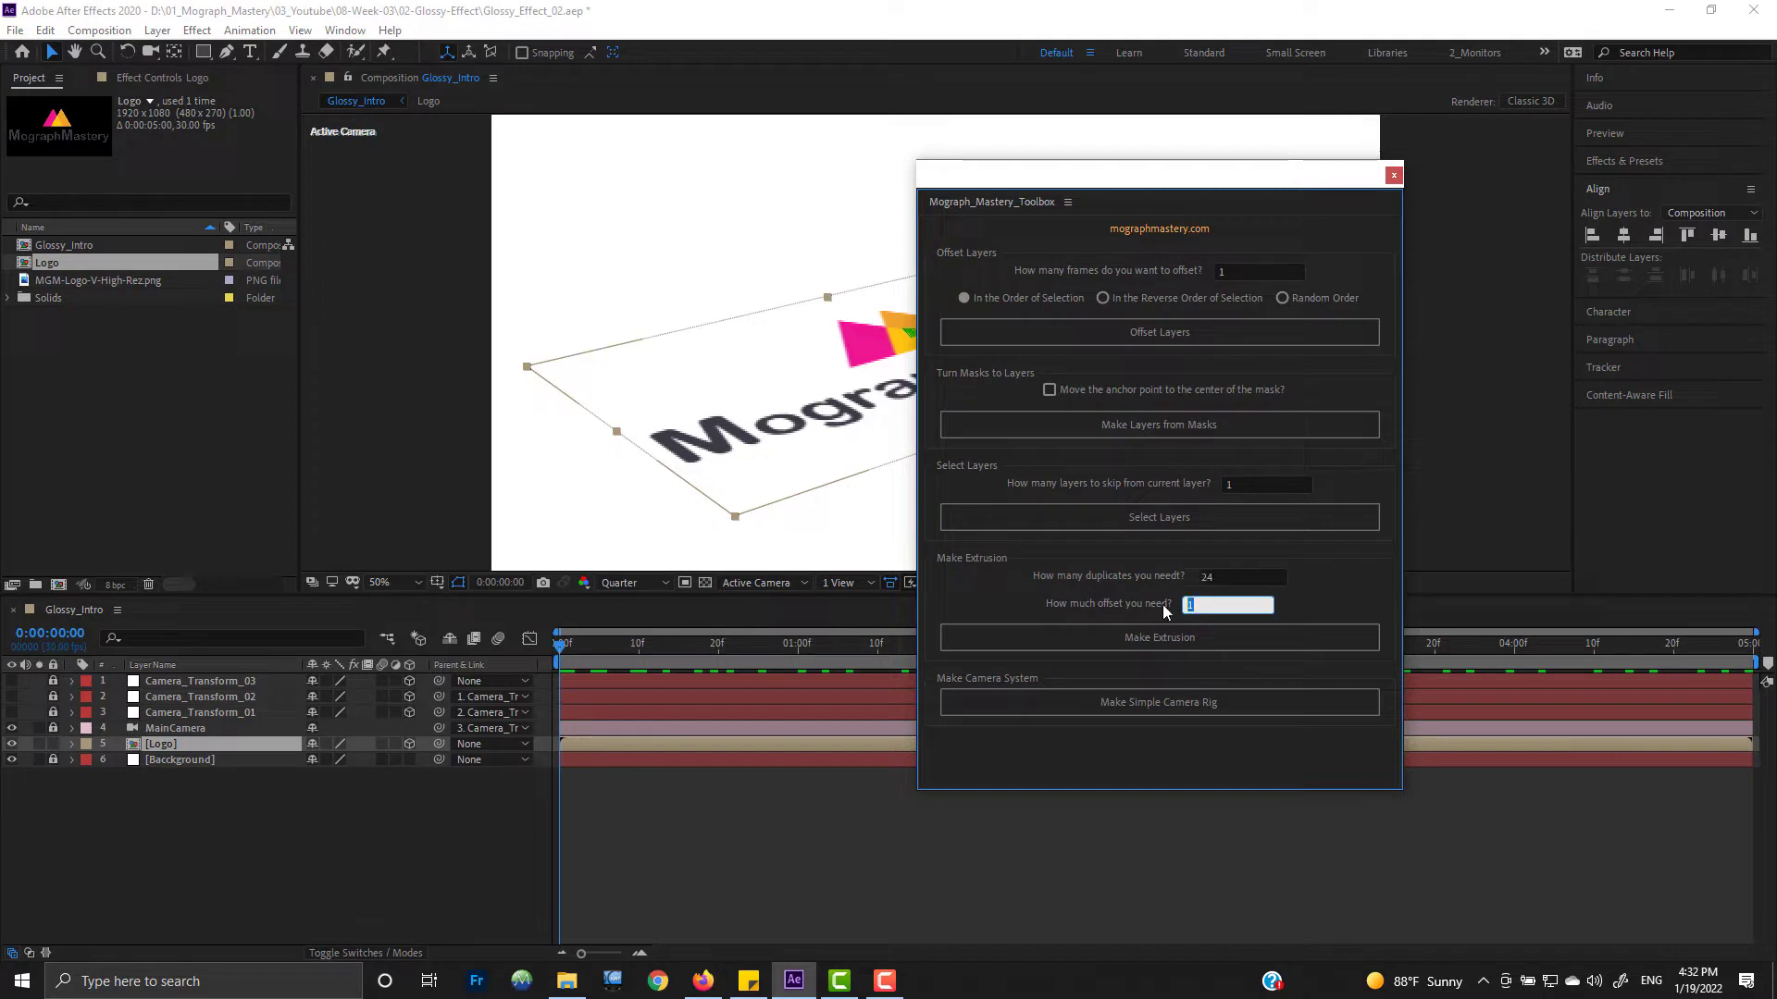
{"action": "type", "text": "2"}
{"action": "left_click", "coordinate": [1175, 642]}
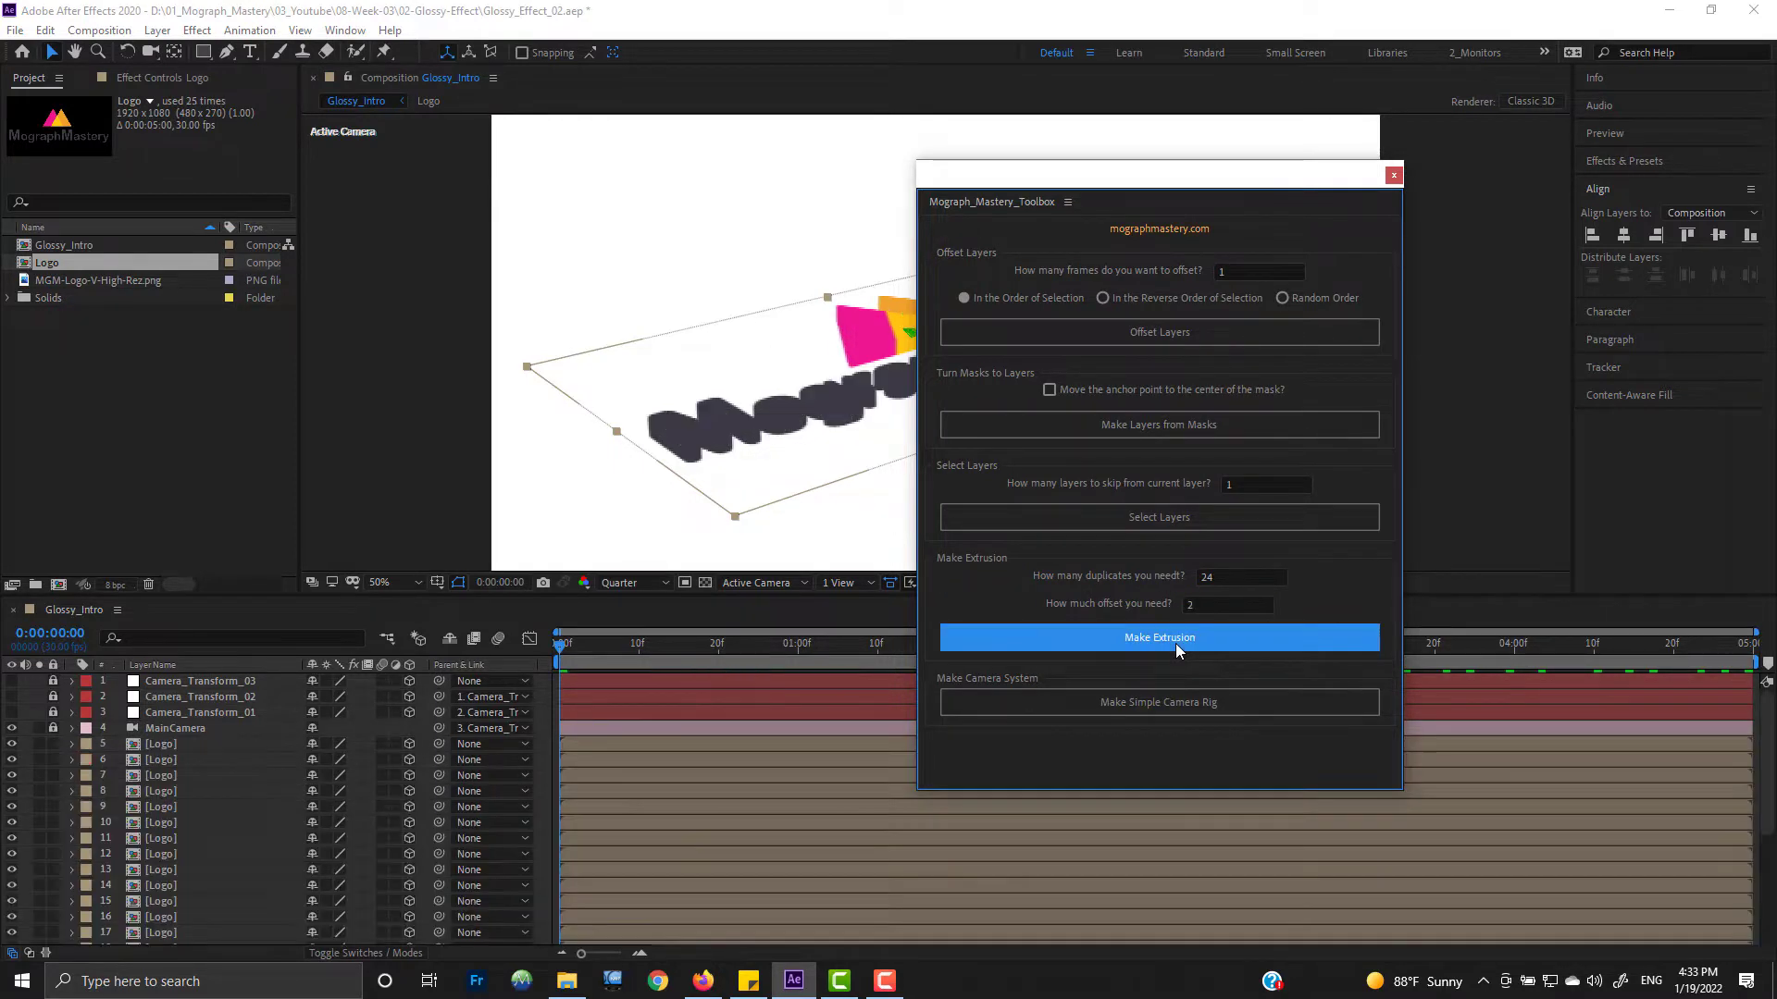
{"action": "left_click", "coordinate": [1394, 175]}
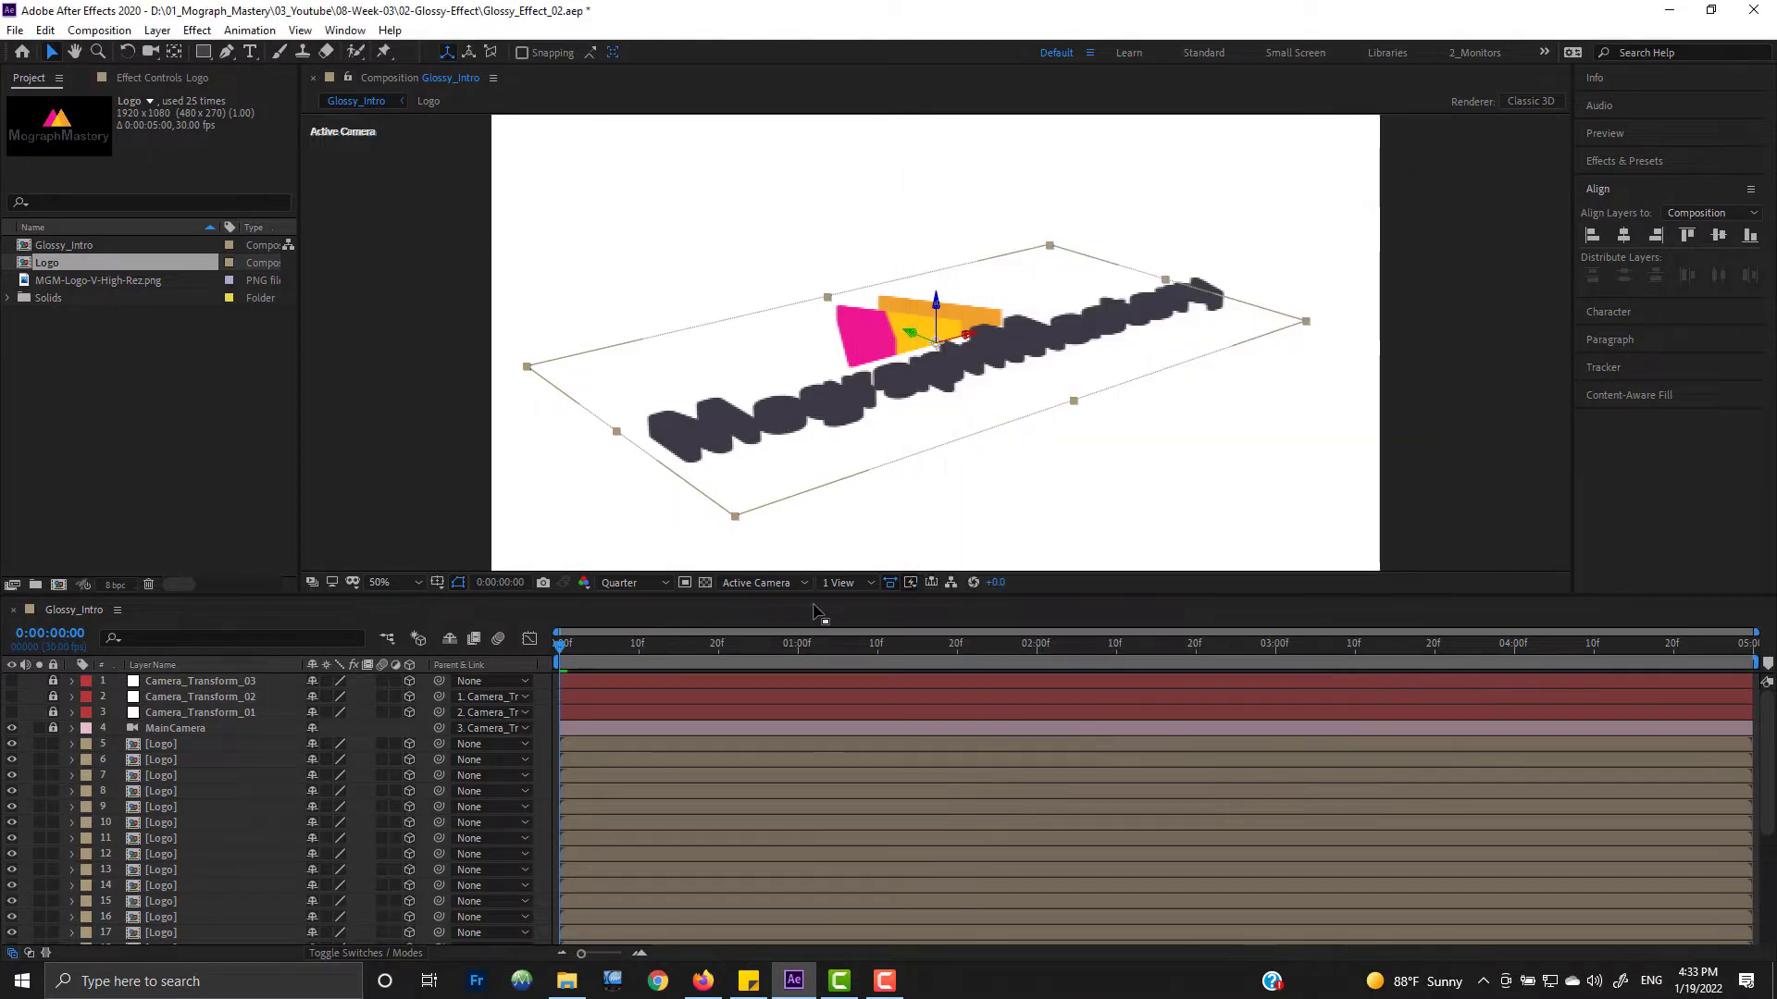
Step: Change the label colour of the uppermost Logo layer in the extrusion stack to blue
{"action": "scroll", "coordinate": [181, 838], "scroll_direction": "down", "scroll_amount": 5}
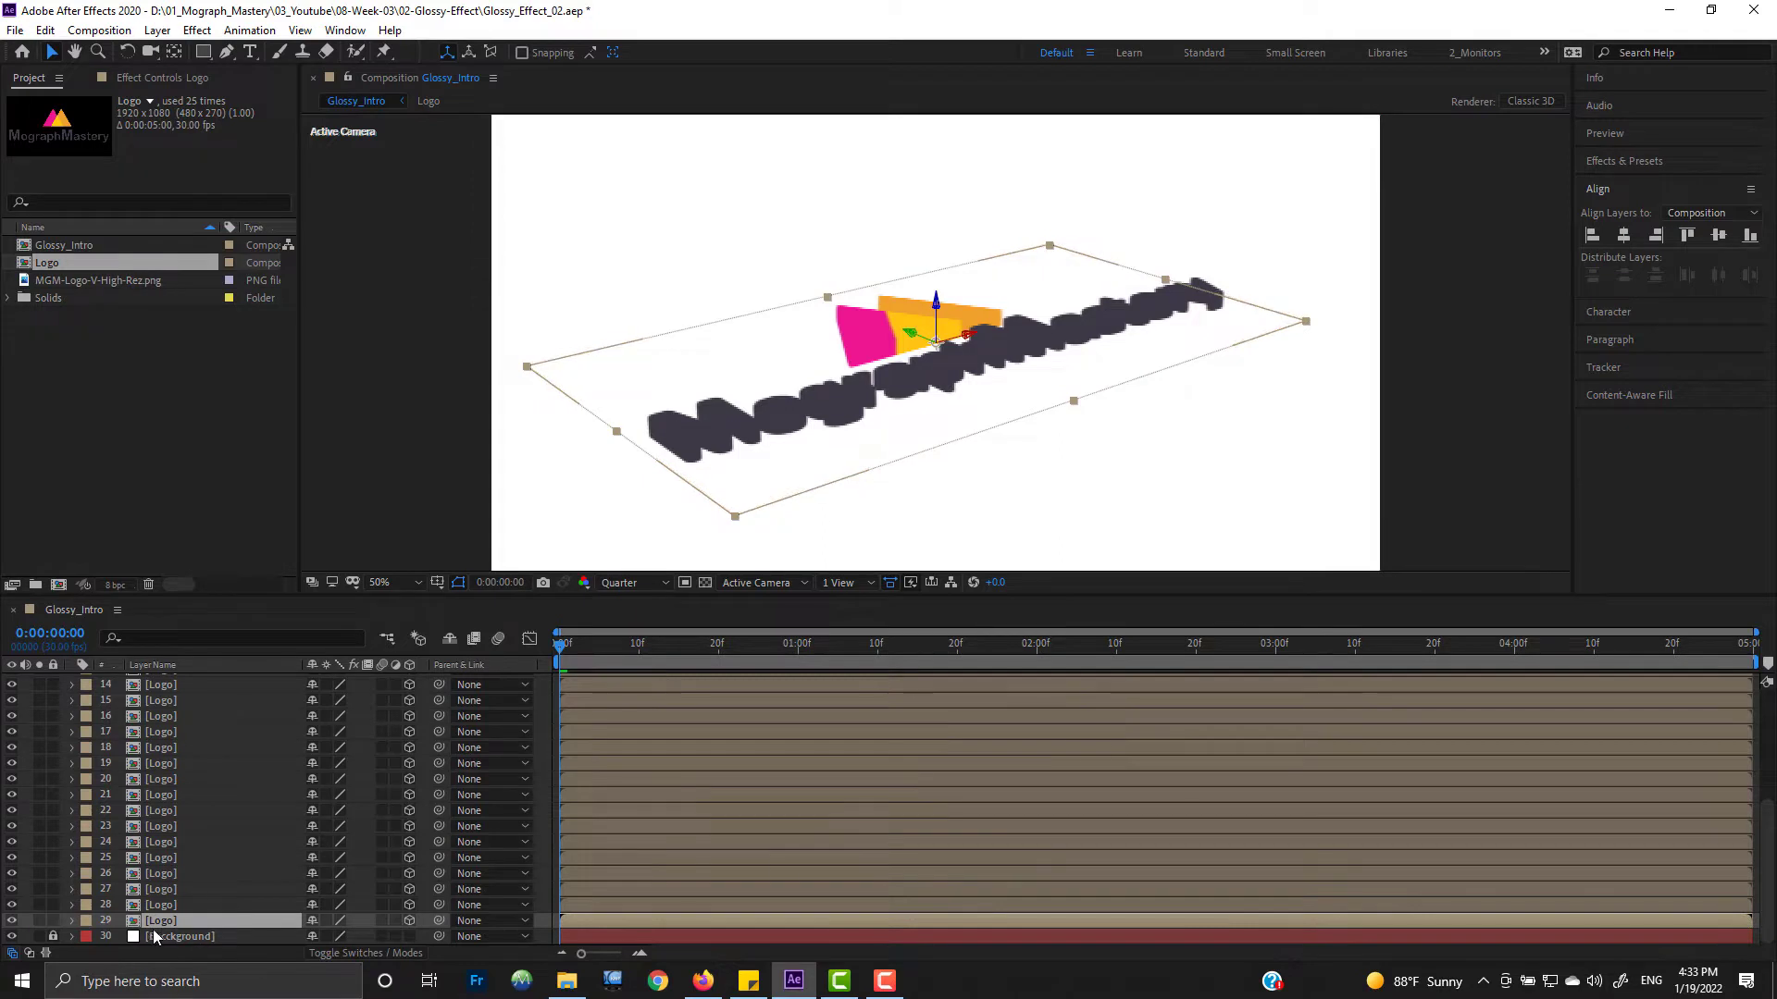
{"action": "key", "text": "period"}
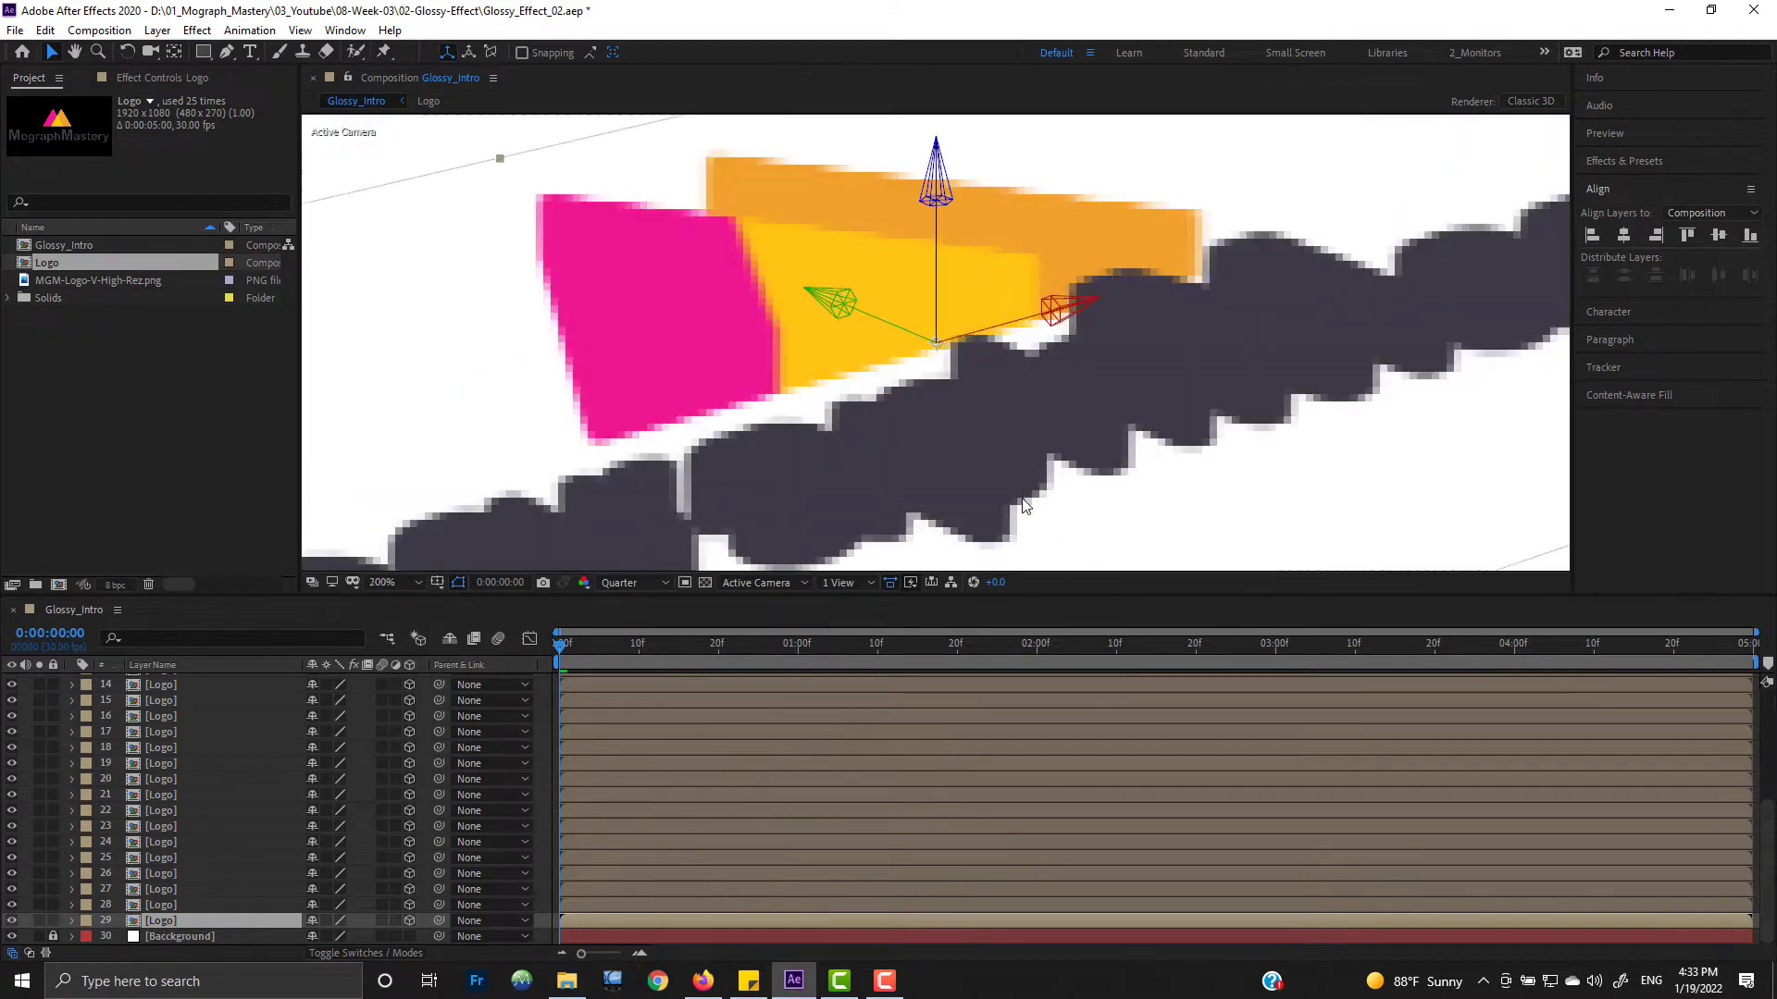
{"action": "key", "text": "comma"}
{"action": "key", "text": "comma"}
{"action": "scroll", "coordinate": [213, 824], "scroll_direction": "up", "scroll_amount": 4}
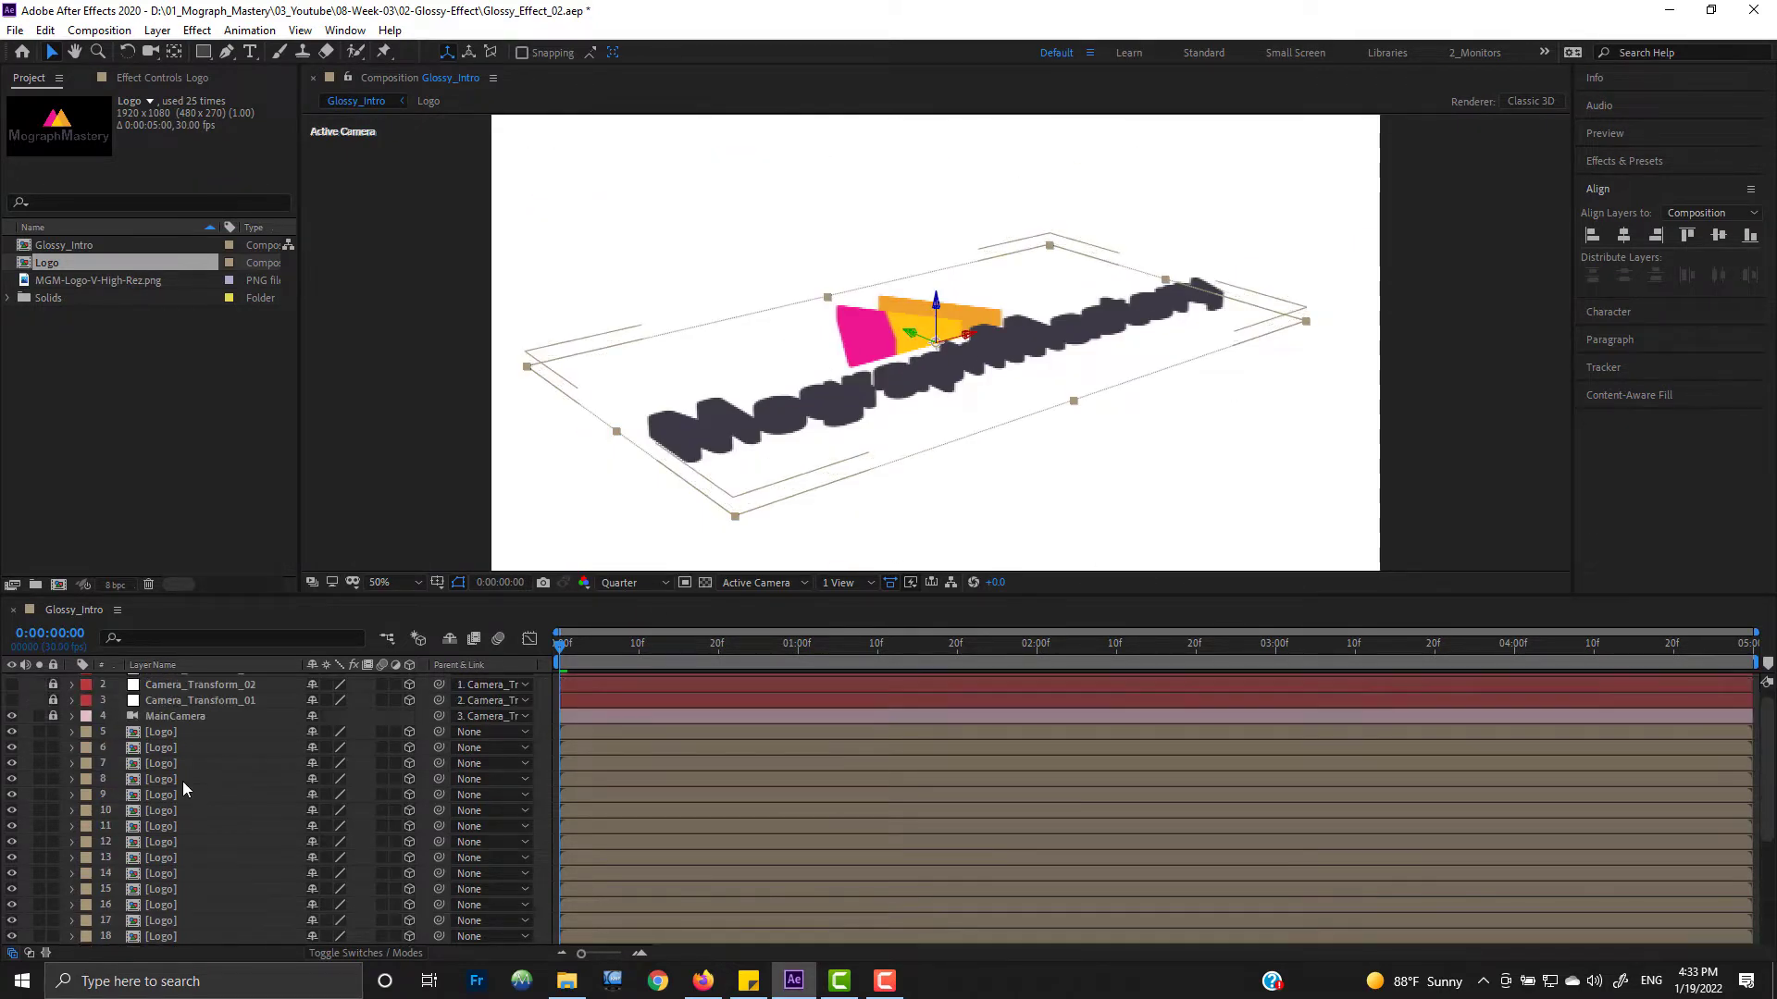
{"action": "left_click", "coordinate": [165, 736]}
{"action": "left_click", "coordinate": [86, 731]}
{"action": "left_click", "coordinate": [139, 603]}
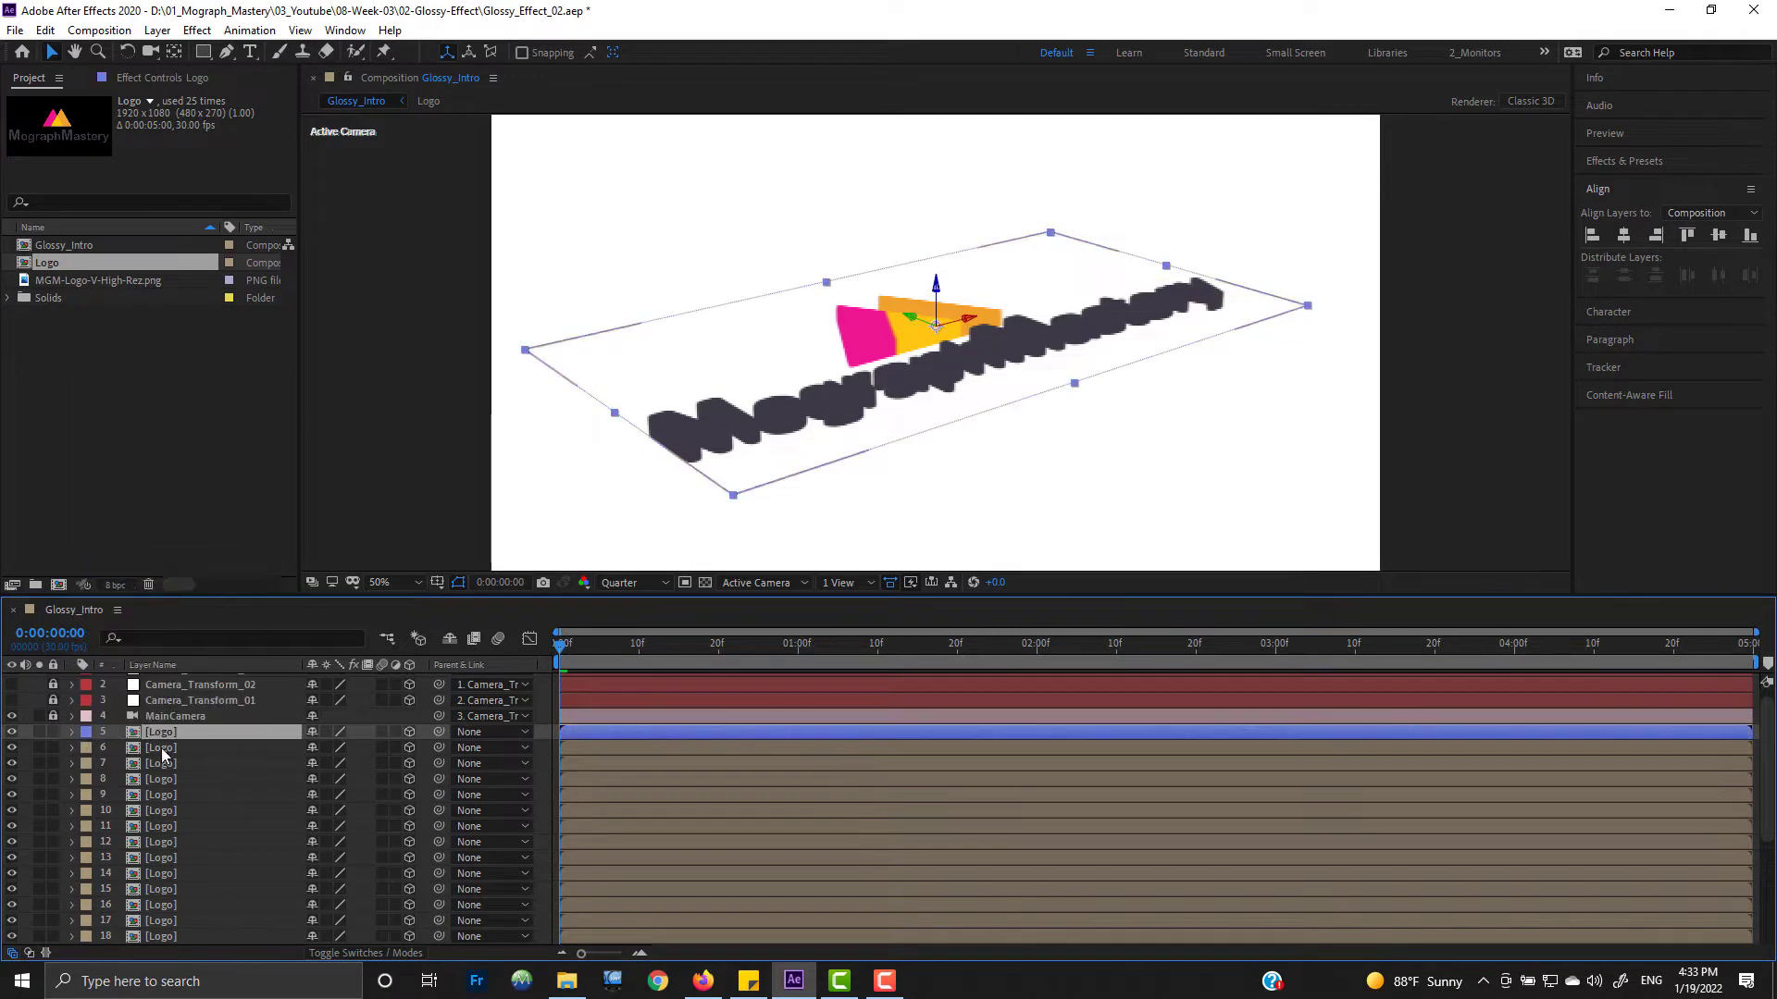
Step: Apply the Fill effect to the Logo layer directly beneath the blue-labelled one
{"action": "scroll", "coordinate": [191, 846], "scroll_direction": "down", "scroll_amount": 3}
{"action": "scroll", "coordinate": [166, 846], "scroll_direction": "down", "scroll_amount": 1}
{"action": "key", "text": "ctrl+a"}
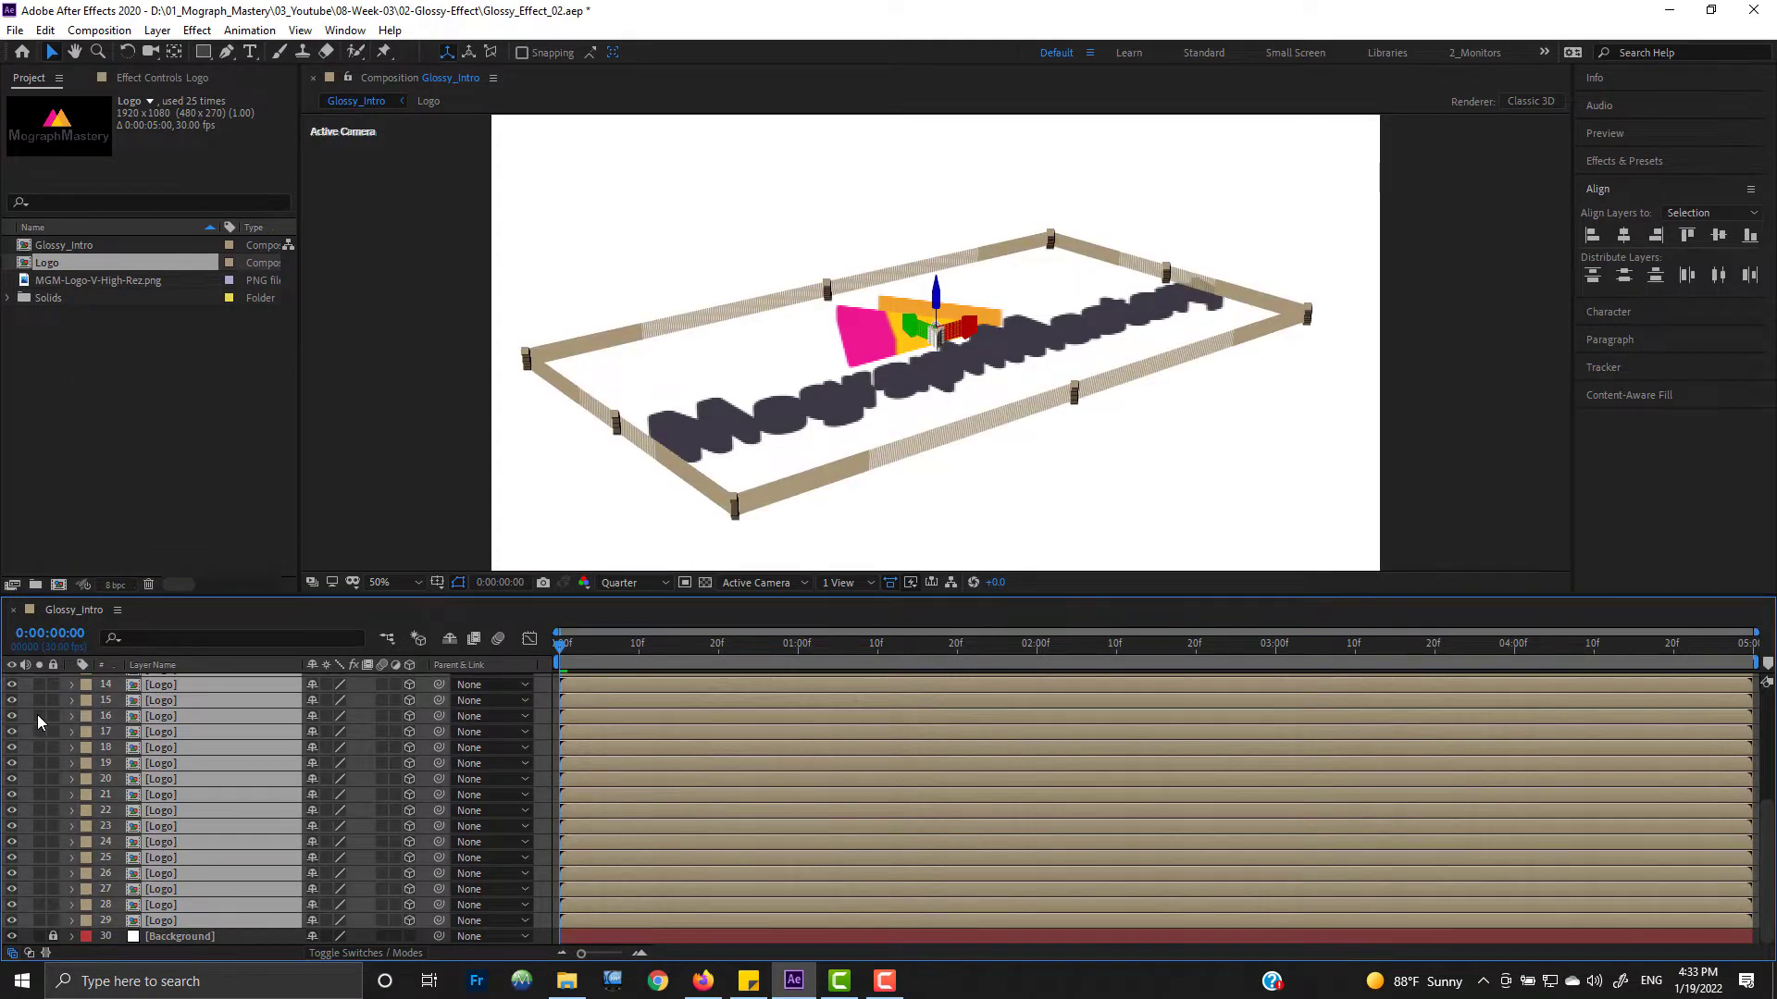
{"action": "key", "text": "ctrl+shift+a"}
{"action": "scroll", "coordinate": [165, 722], "scroll_direction": "up", "scroll_amount": 4}
{"action": "left_click", "coordinate": [164, 748]}
{"action": "left_click", "coordinate": [165, 80]}
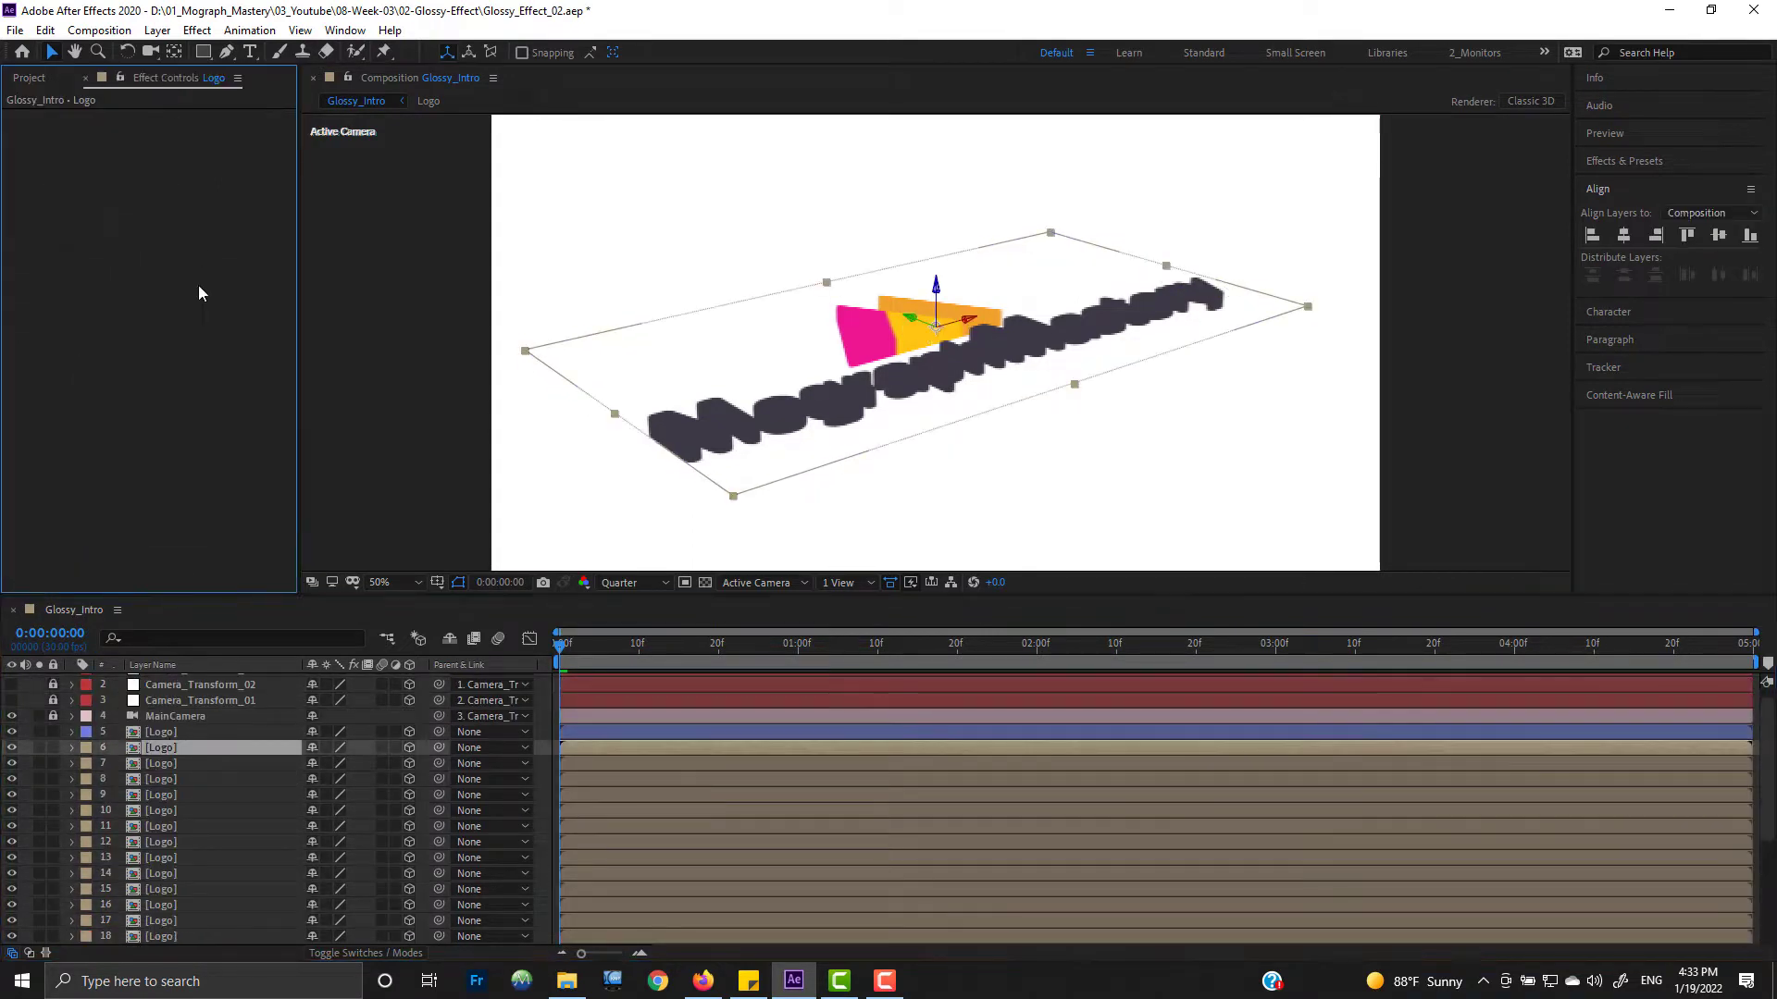
{"action": "right_click", "coordinate": [167, 191]}
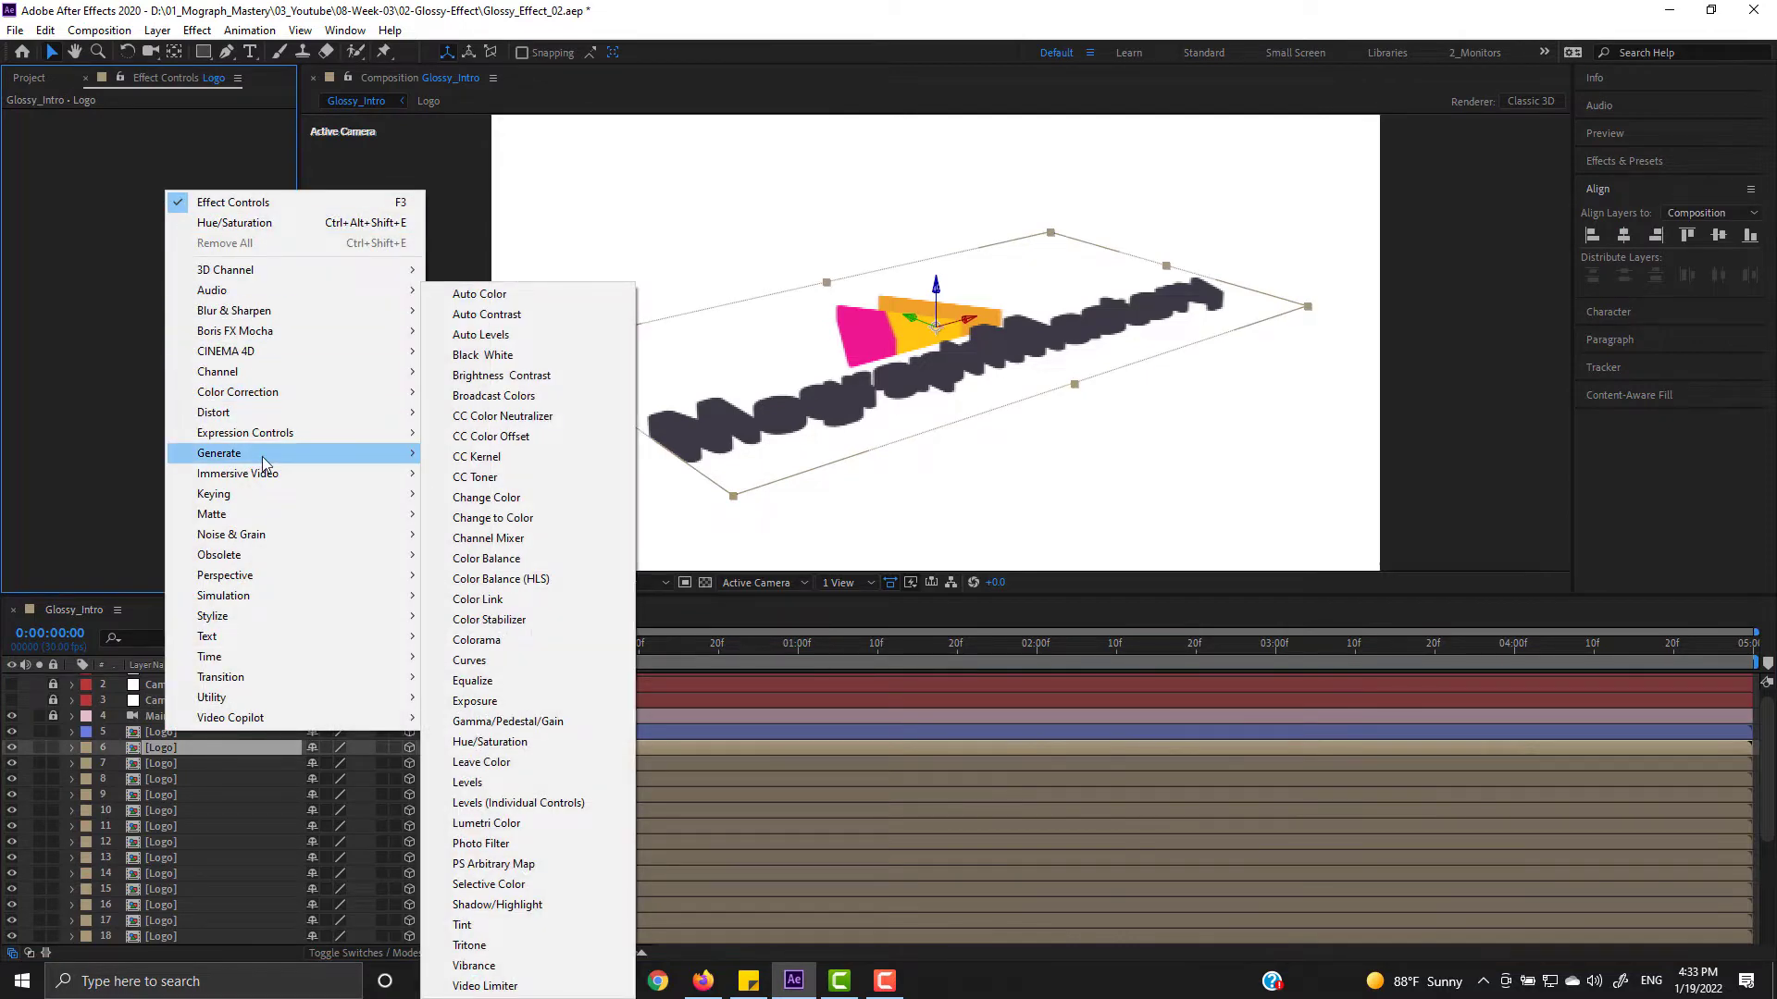
{"action": "mouse_move", "coordinate": [263, 463]}
{"action": "left_click", "coordinate": [481, 757]}
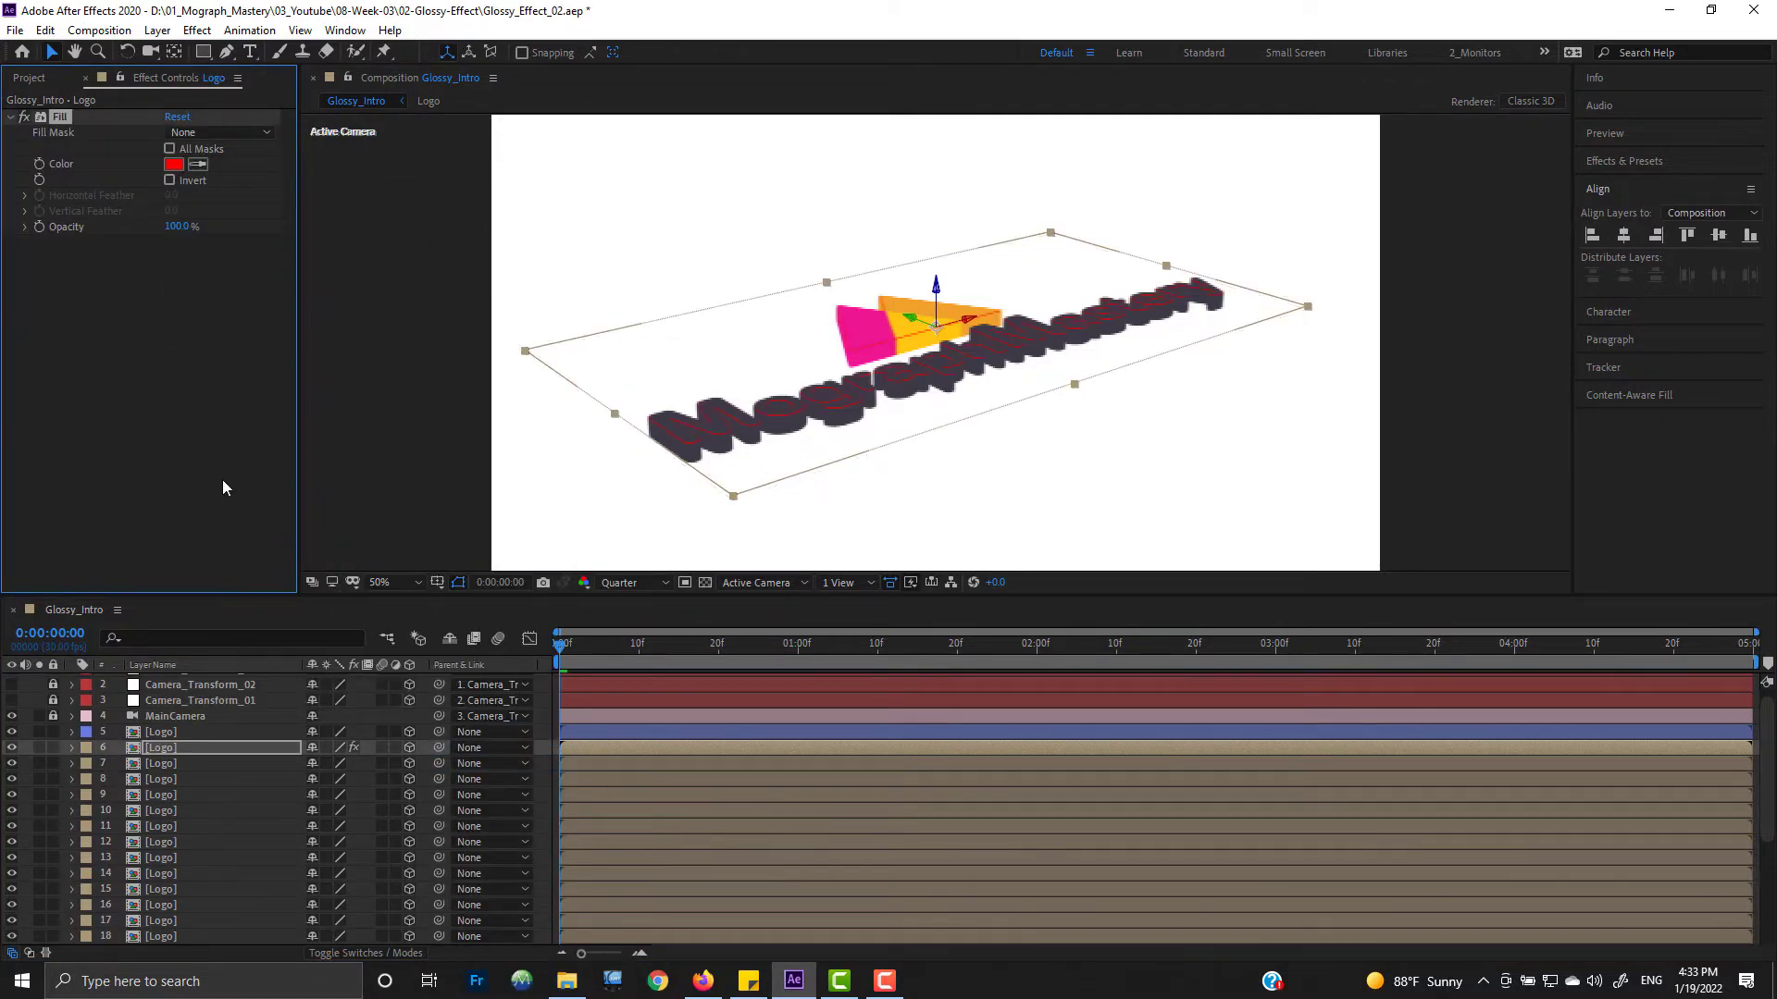
Step: Create a new null object and rename it Controls
{"action": "scroll", "coordinate": [212, 759], "scroll_direction": "up", "scroll_amount": 1}
{"action": "left_click", "coordinate": [33, 702]}
{"action": "left_click", "coordinate": [157, 31]}
{"action": "mouse_move", "coordinate": [396, 54]}
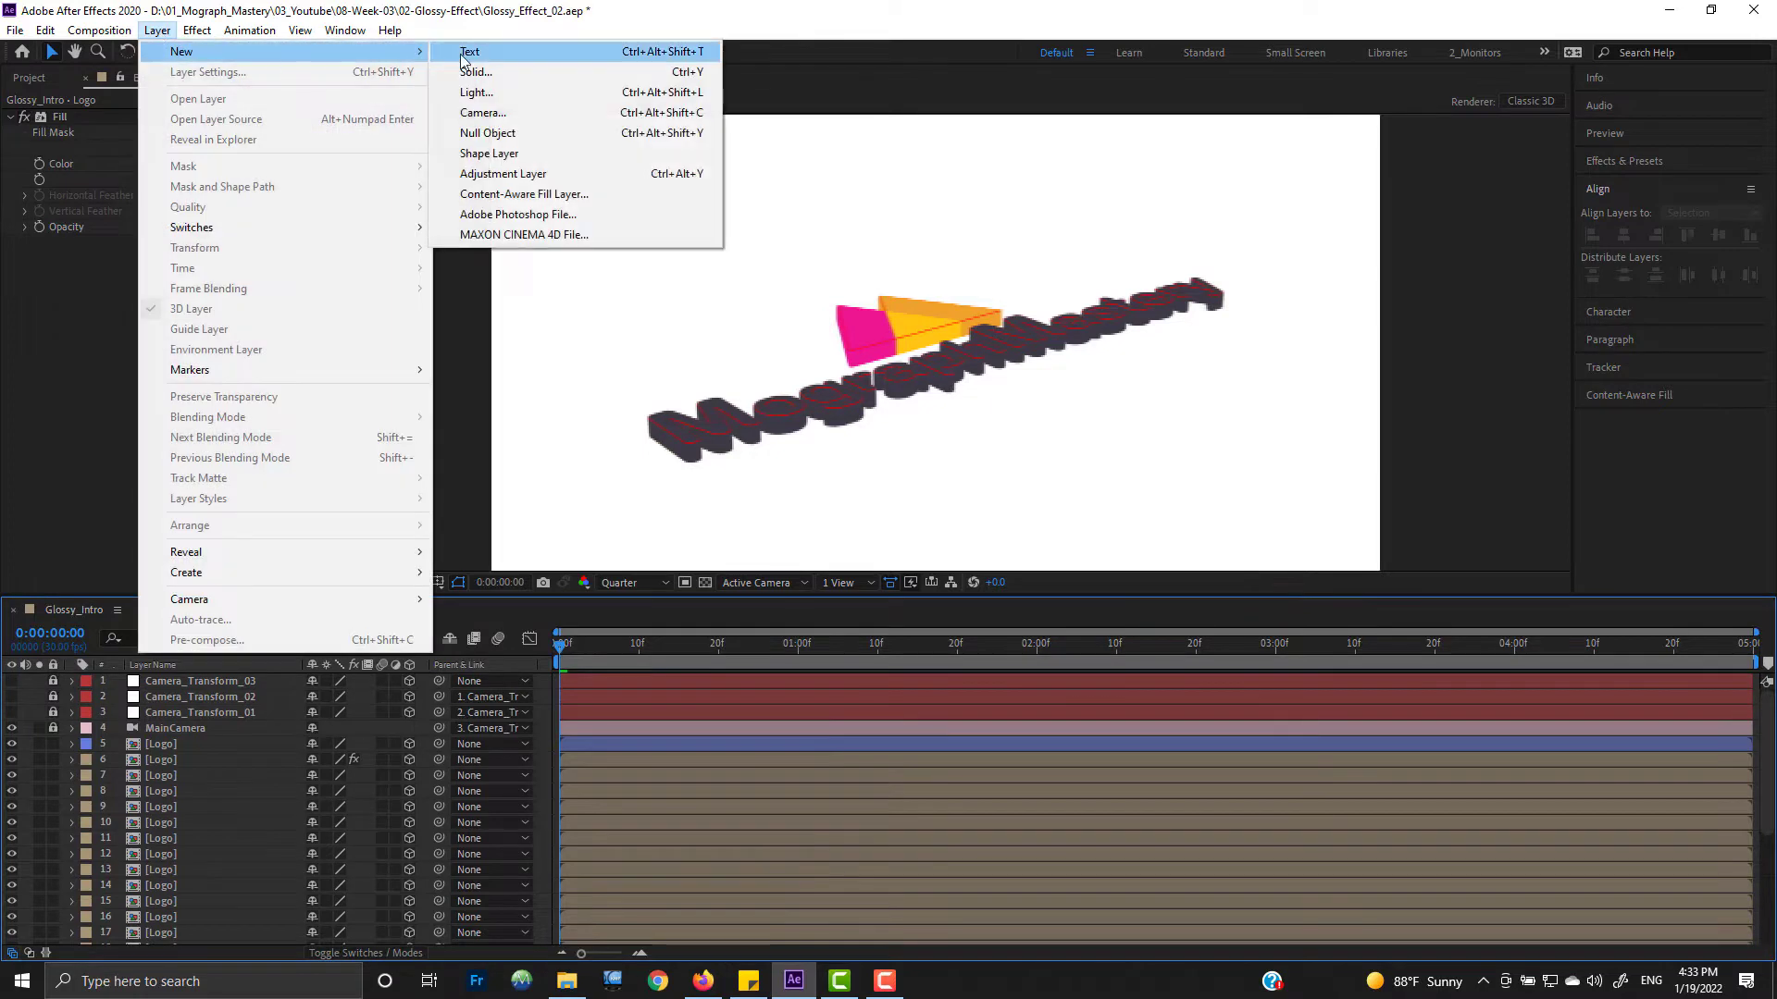
{"action": "left_click", "coordinate": [485, 132]}
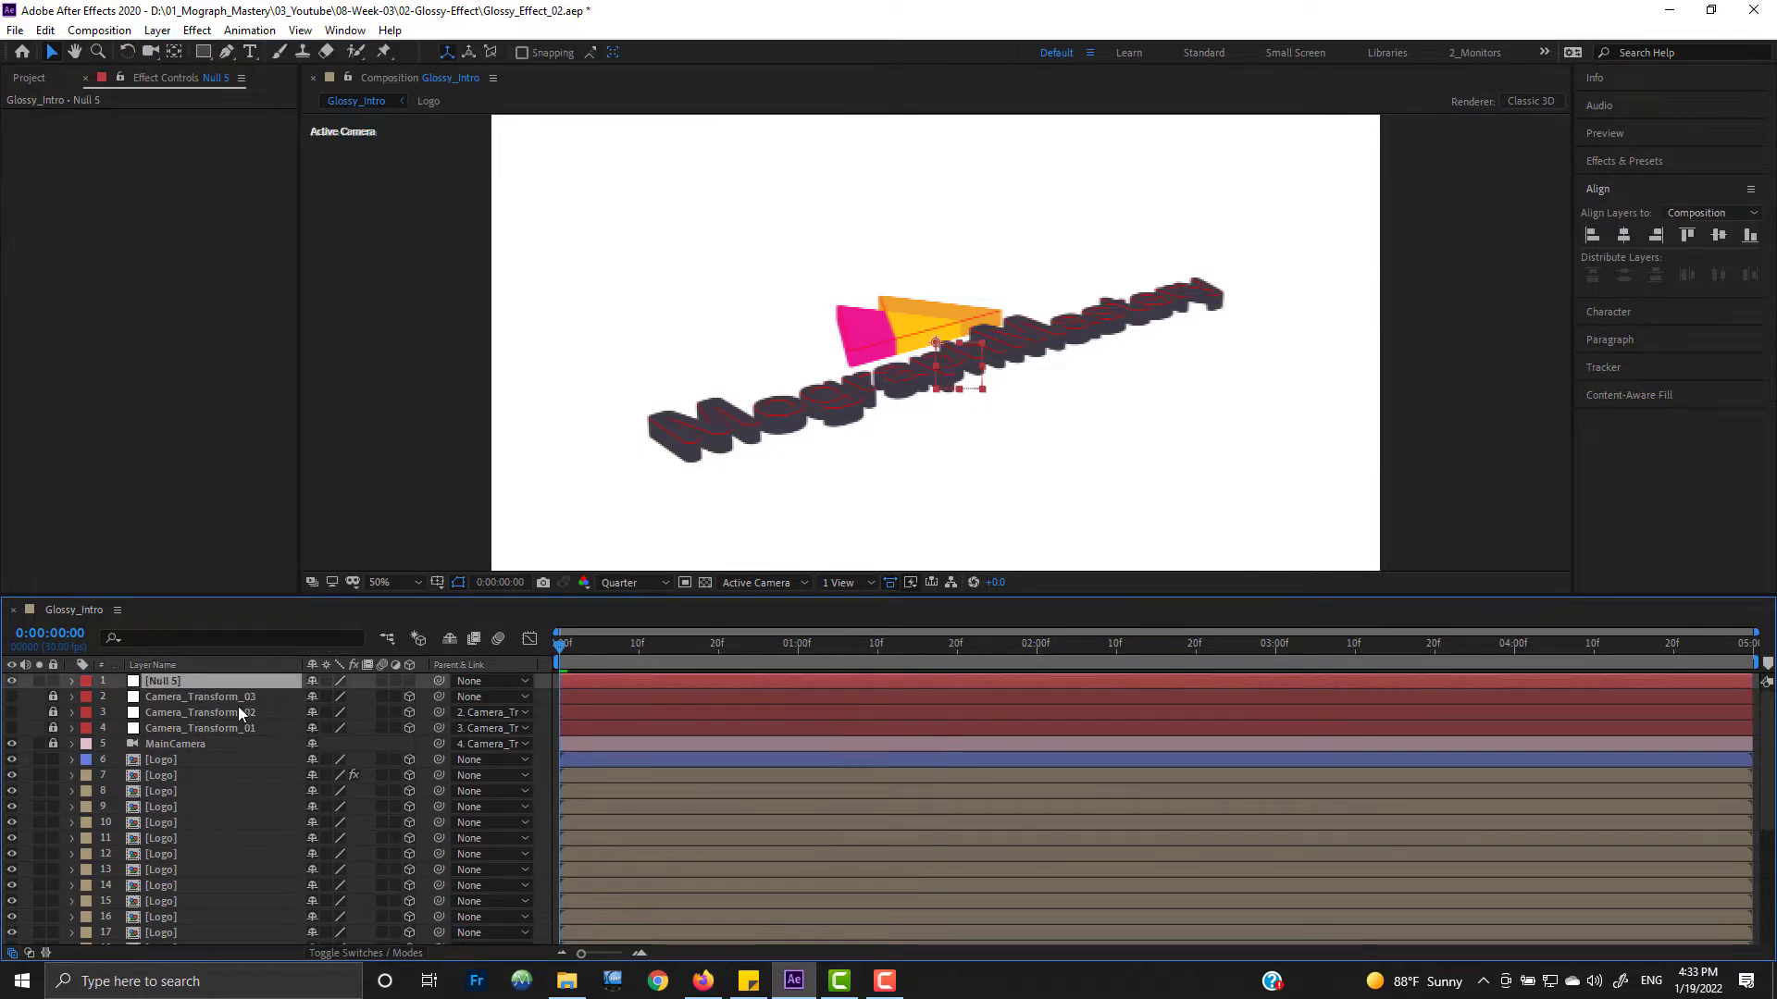
{"action": "key", "text": "Return"}
{"action": "type", "text": "Controls"}
{"action": "key", "text": "Return"}
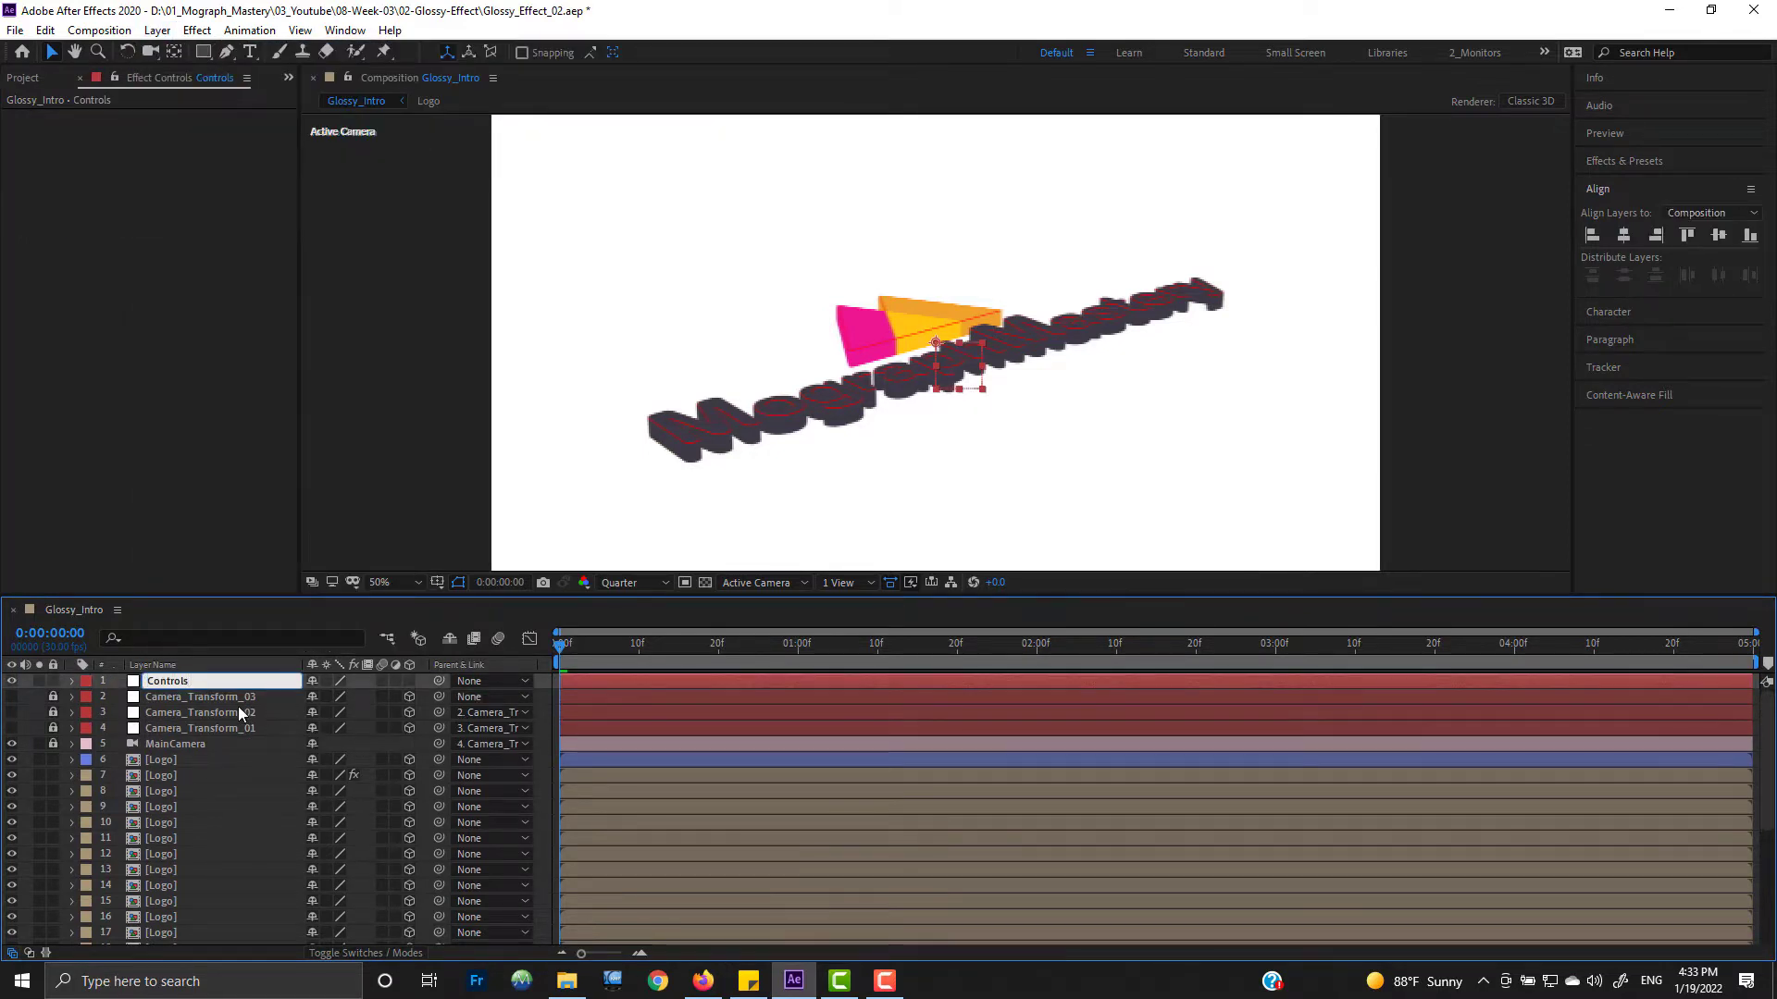
Step: Add a Color Control effect to the Controls null, enlarge the timeline and reveal the effect's Color property there
{"action": "right_click", "coordinate": [194, 182]}
{"action": "mouse_move", "coordinate": [341, 423]}
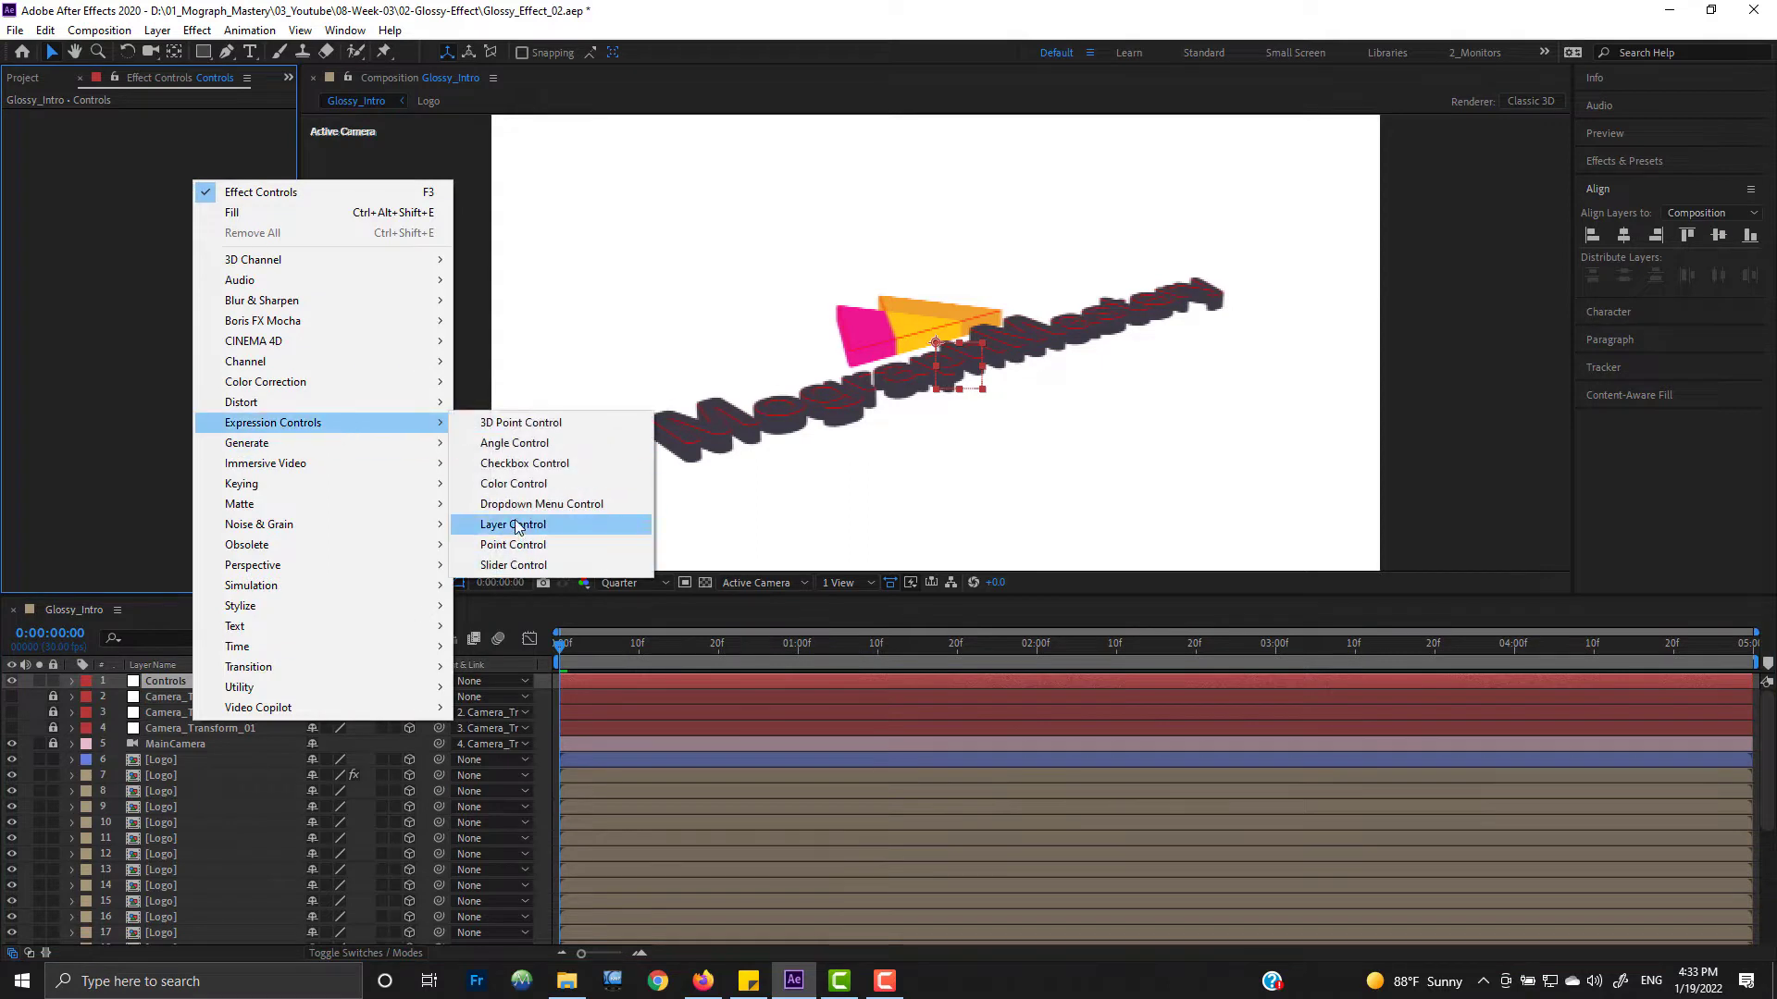
{"action": "left_click", "coordinate": [514, 484]}
{"action": "left_click_drag", "start_coordinate": [450, 593], "coordinate": [462, 415]}
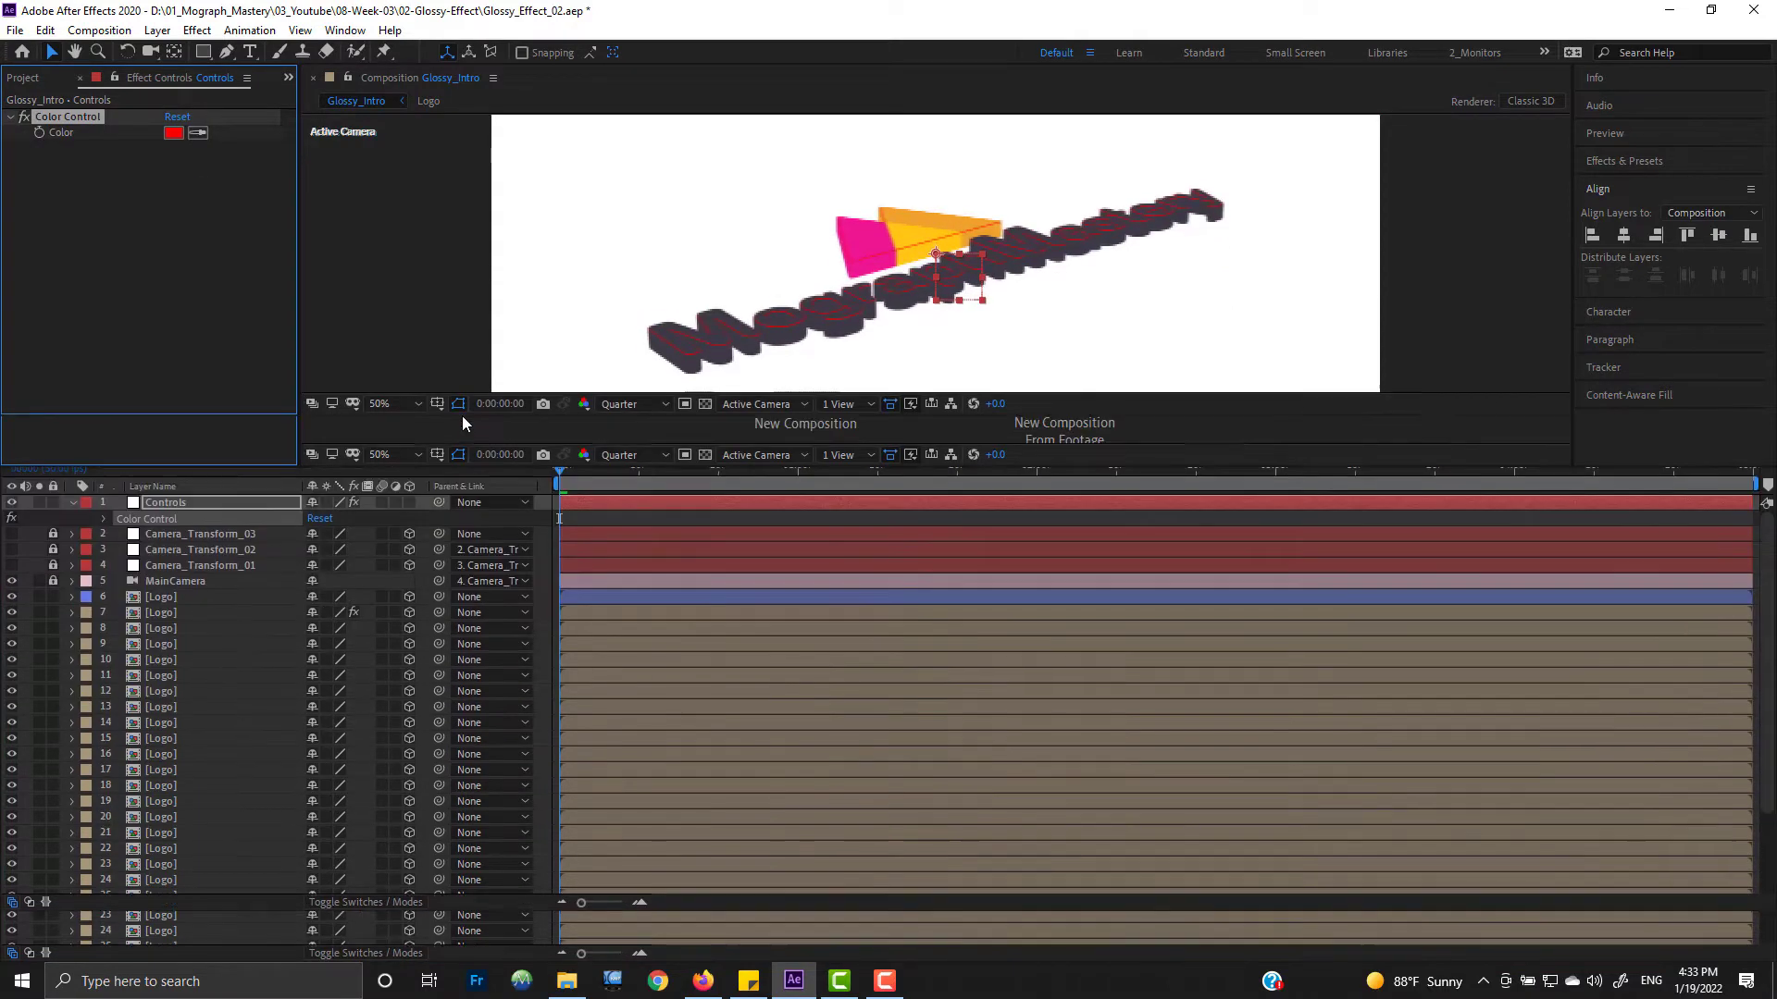
{"action": "left_click", "coordinate": [103, 518]}
Step: Link the Fill Color of the Logo layer below the blue one to the Controls null's Color Control through an expression
{"action": "left_click", "coordinate": [146, 629]}
{"action": "left_click", "coordinate": [158, 645]}
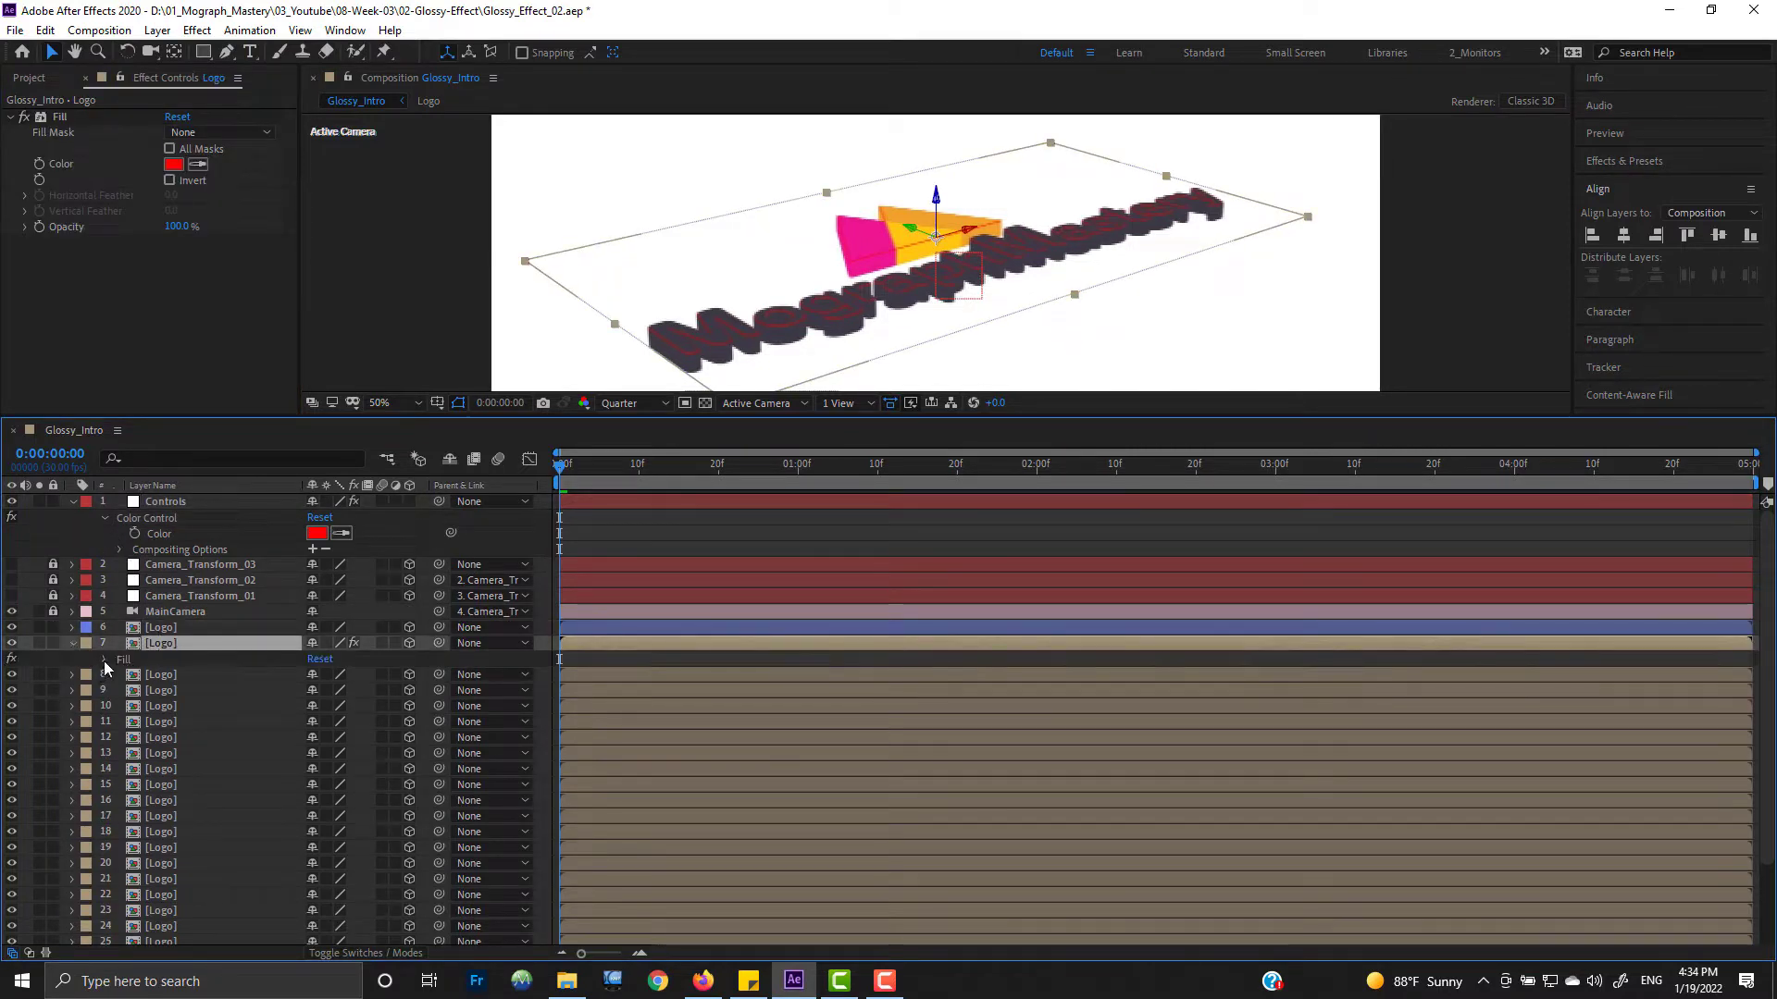
{"action": "key", "text": "e"}
{"action": "left_click", "coordinate": [152, 708]}
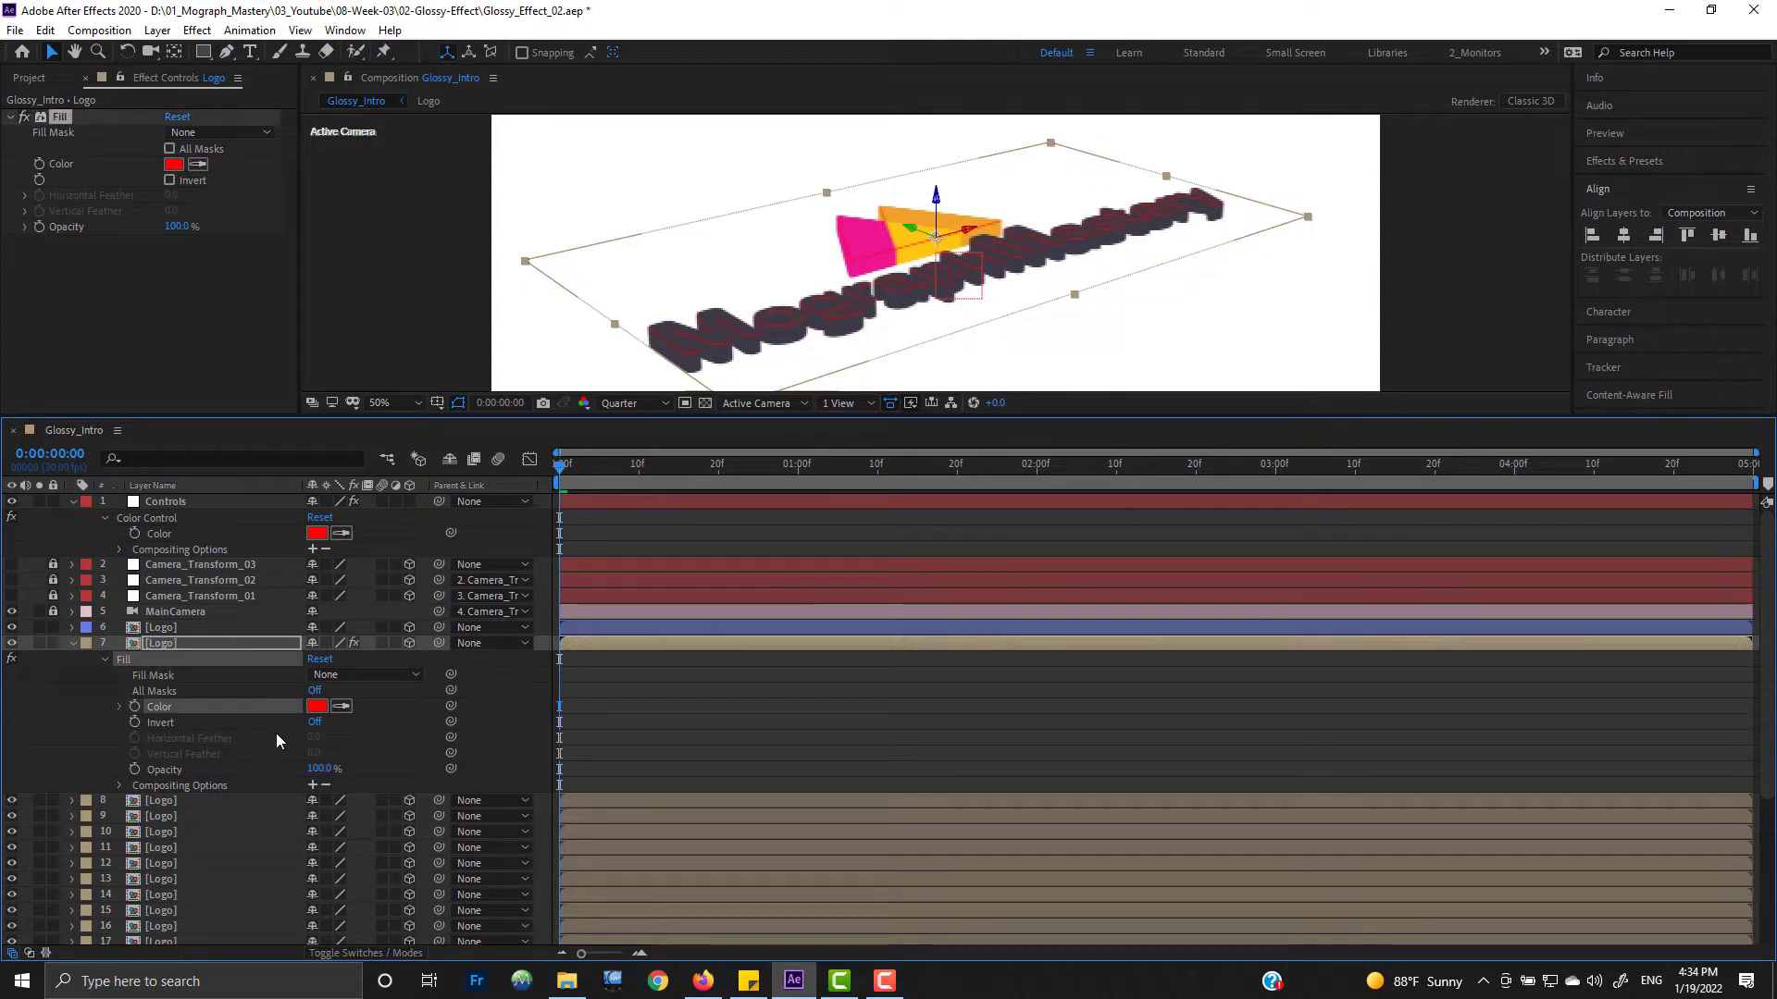
{"action": "key", "text": "alt+shift+equal"}
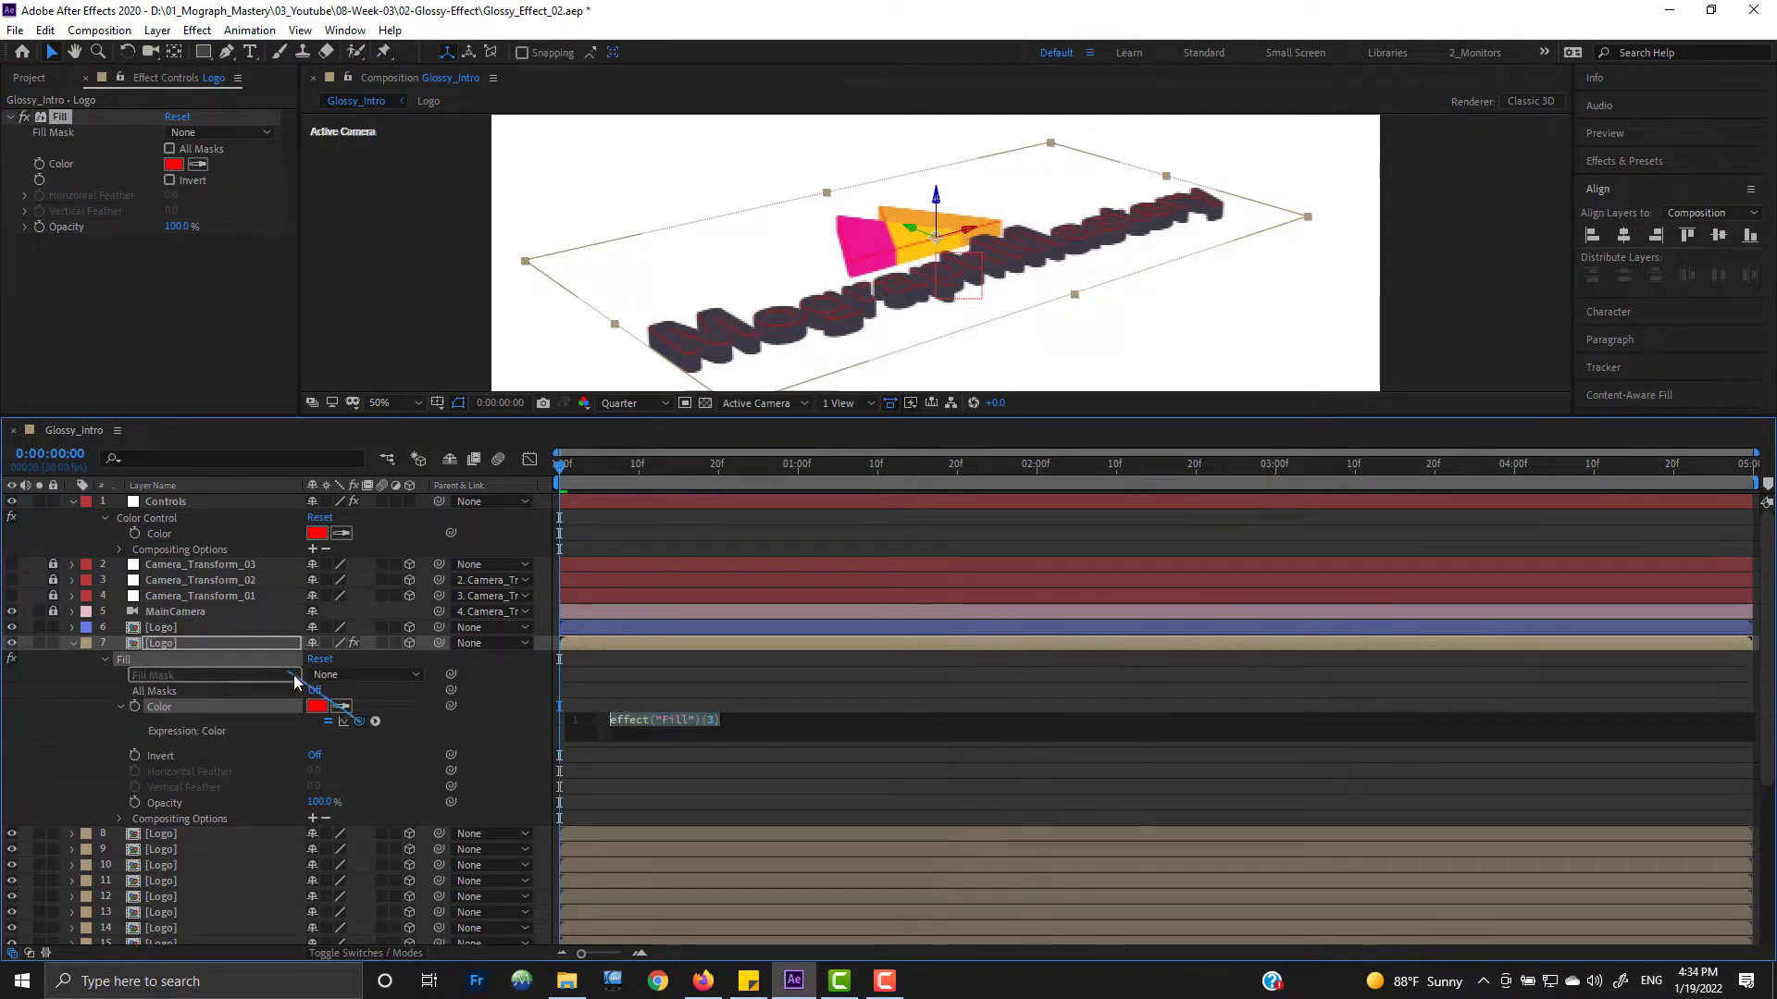
{"action": "left_click_drag", "start_coordinate": [360, 721], "coordinate": [170, 530]}
{"action": "left_click", "coordinate": [72, 720]}
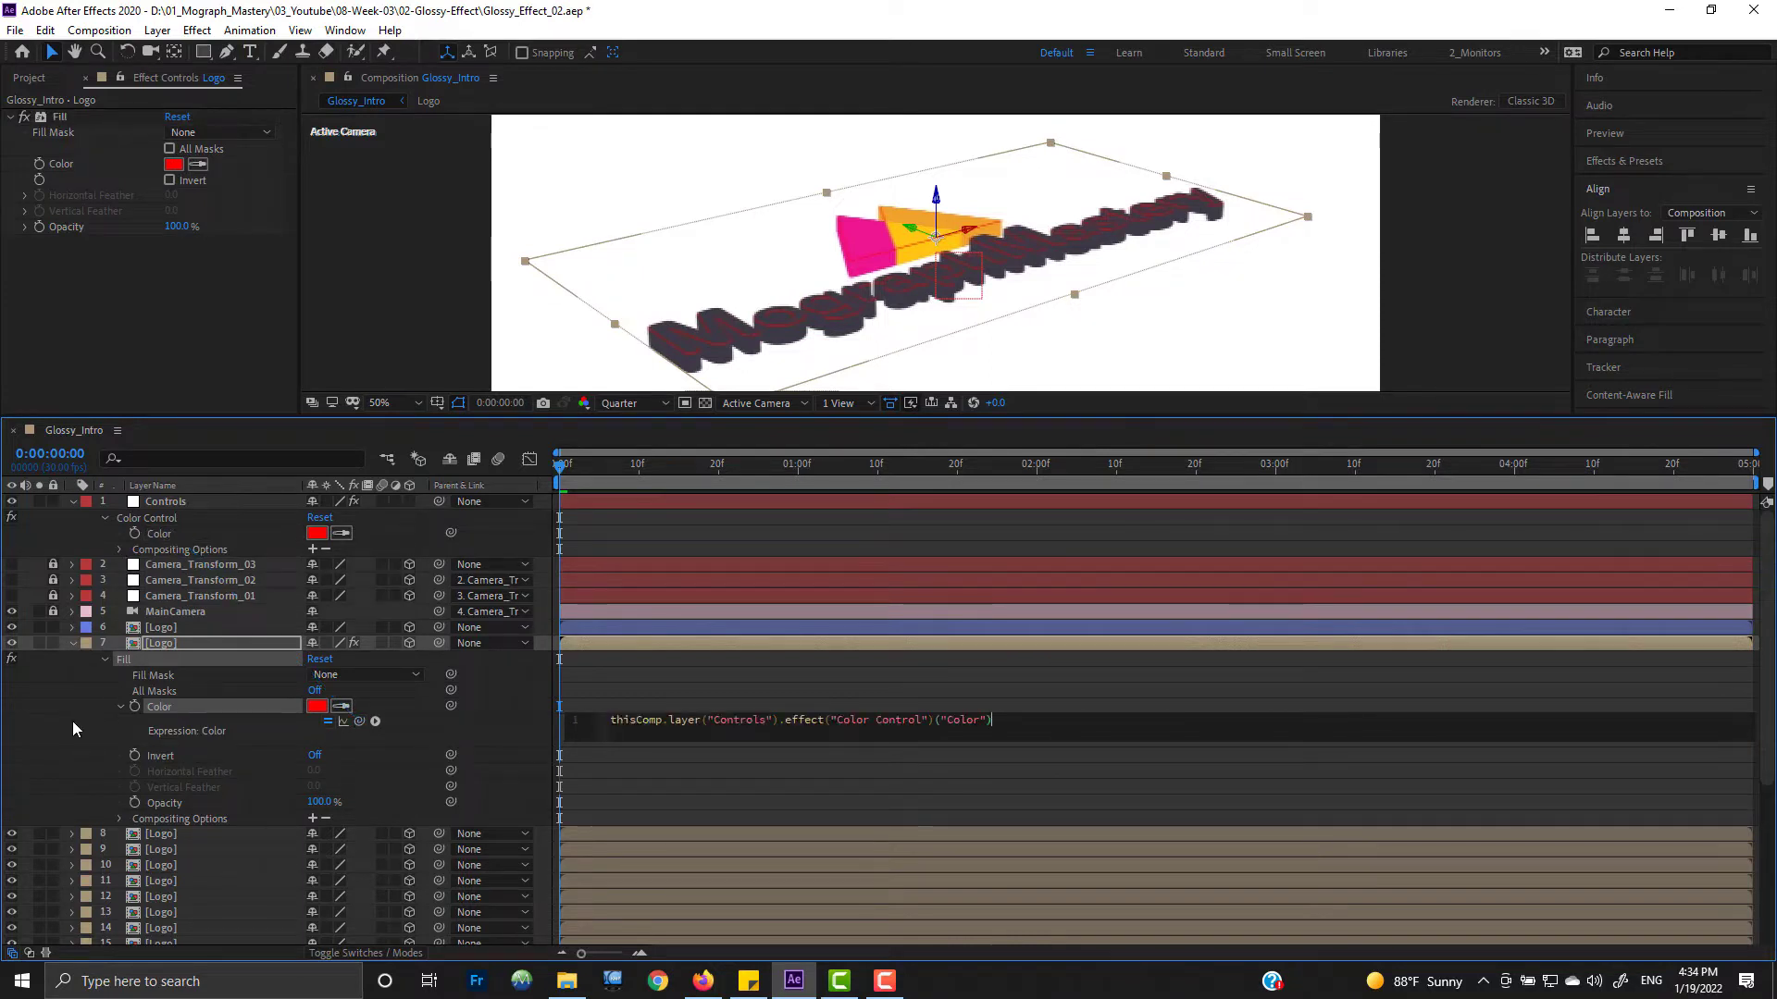
{"action": "left_click", "coordinate": [124, 663]}
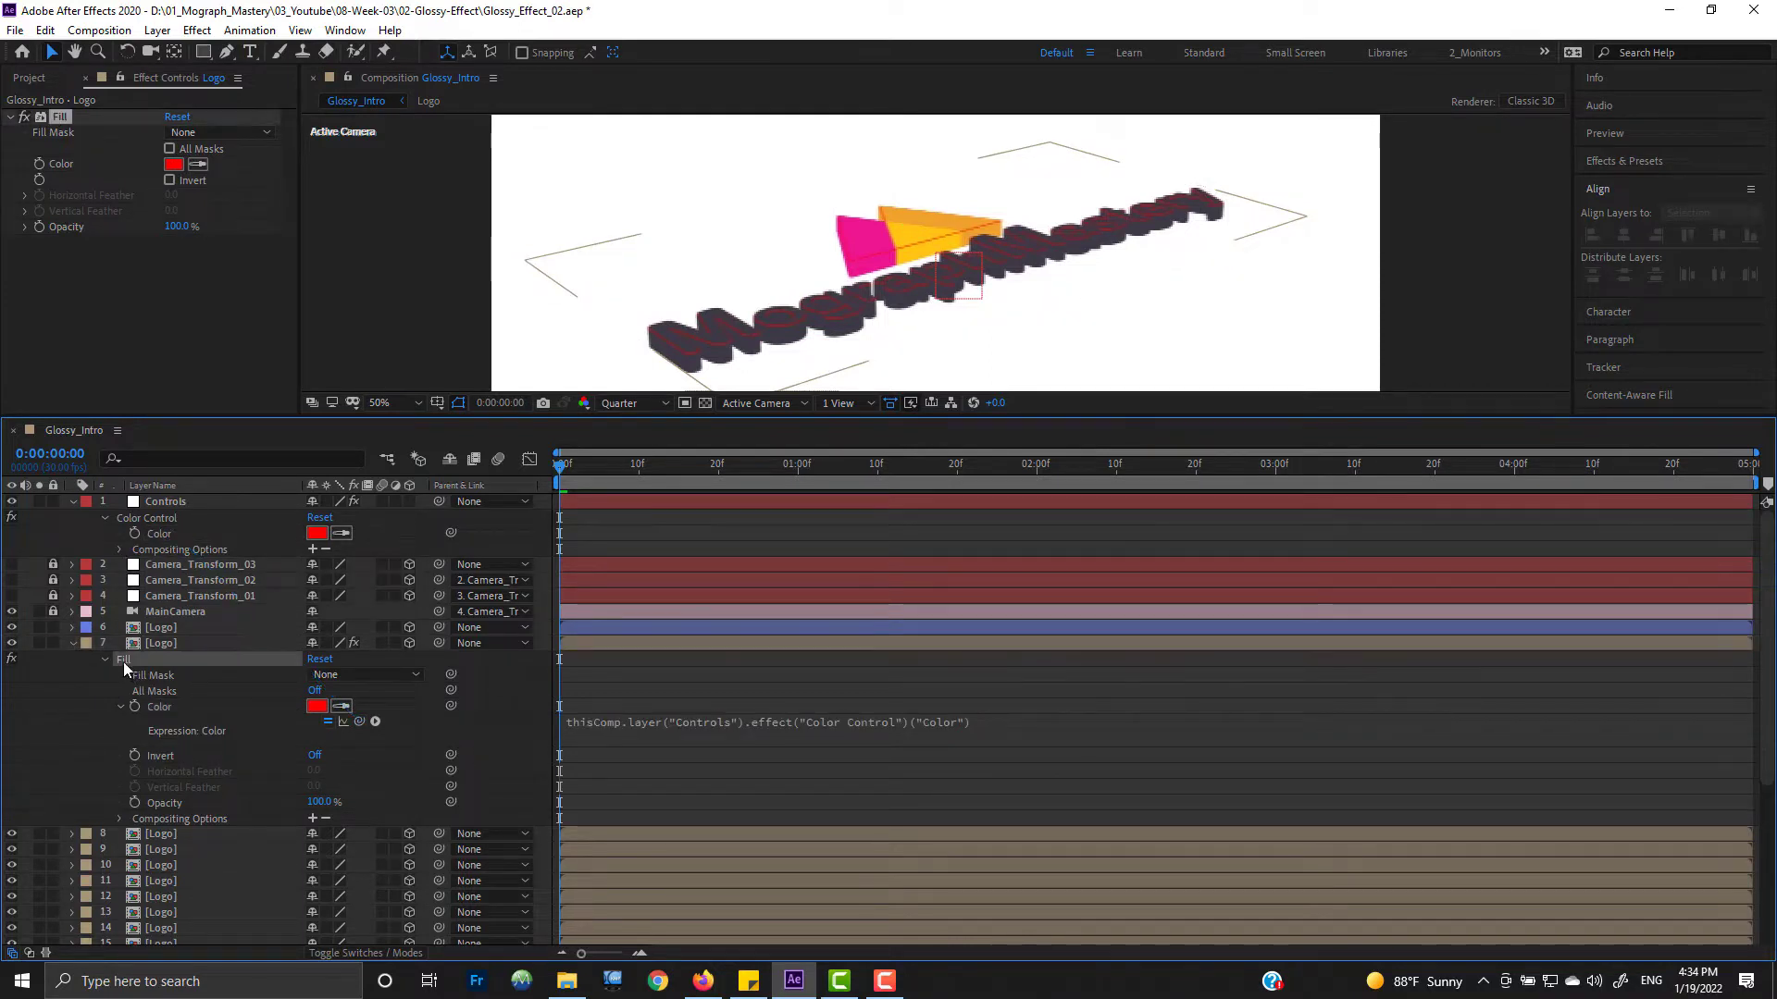
{"action": "left_click", "coordinate": [75, 644]}
Step: Copy the linked Fill effect onto all the remaining Logo layers below it, down to the one above Background
{"action": "left_click", "coordinate": [122, 290]}
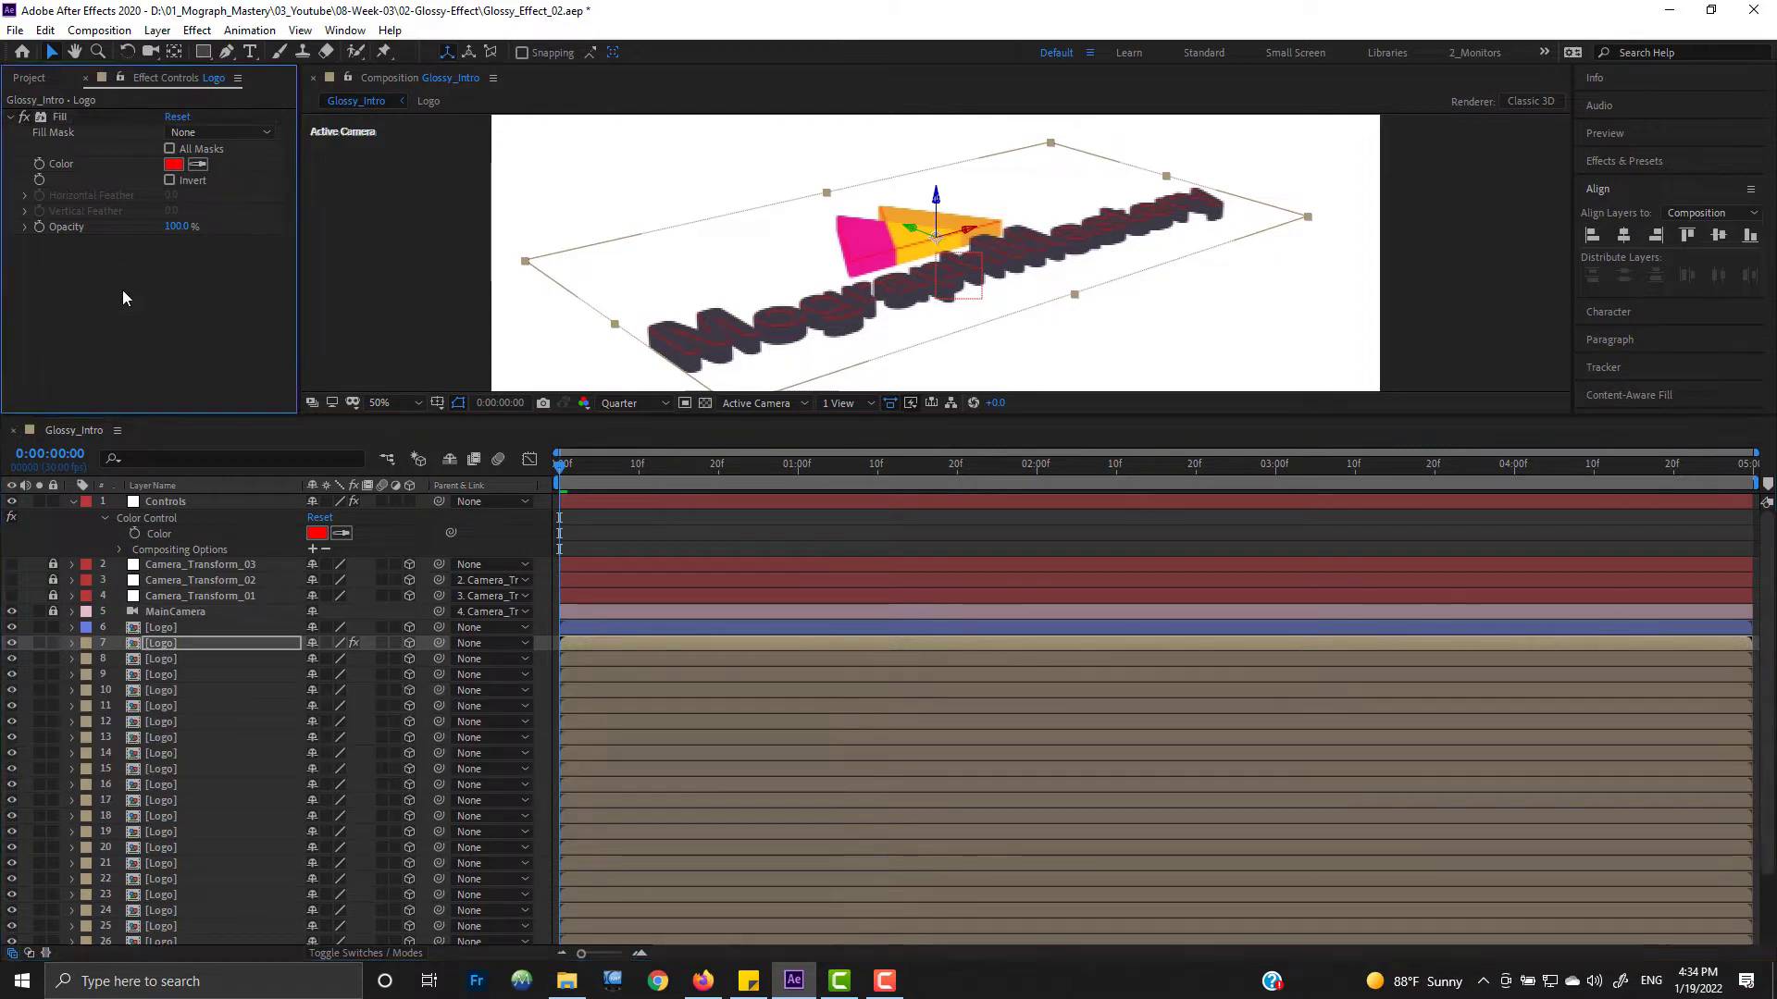
{"action": "left_click", "coordinate": [61, 118]}
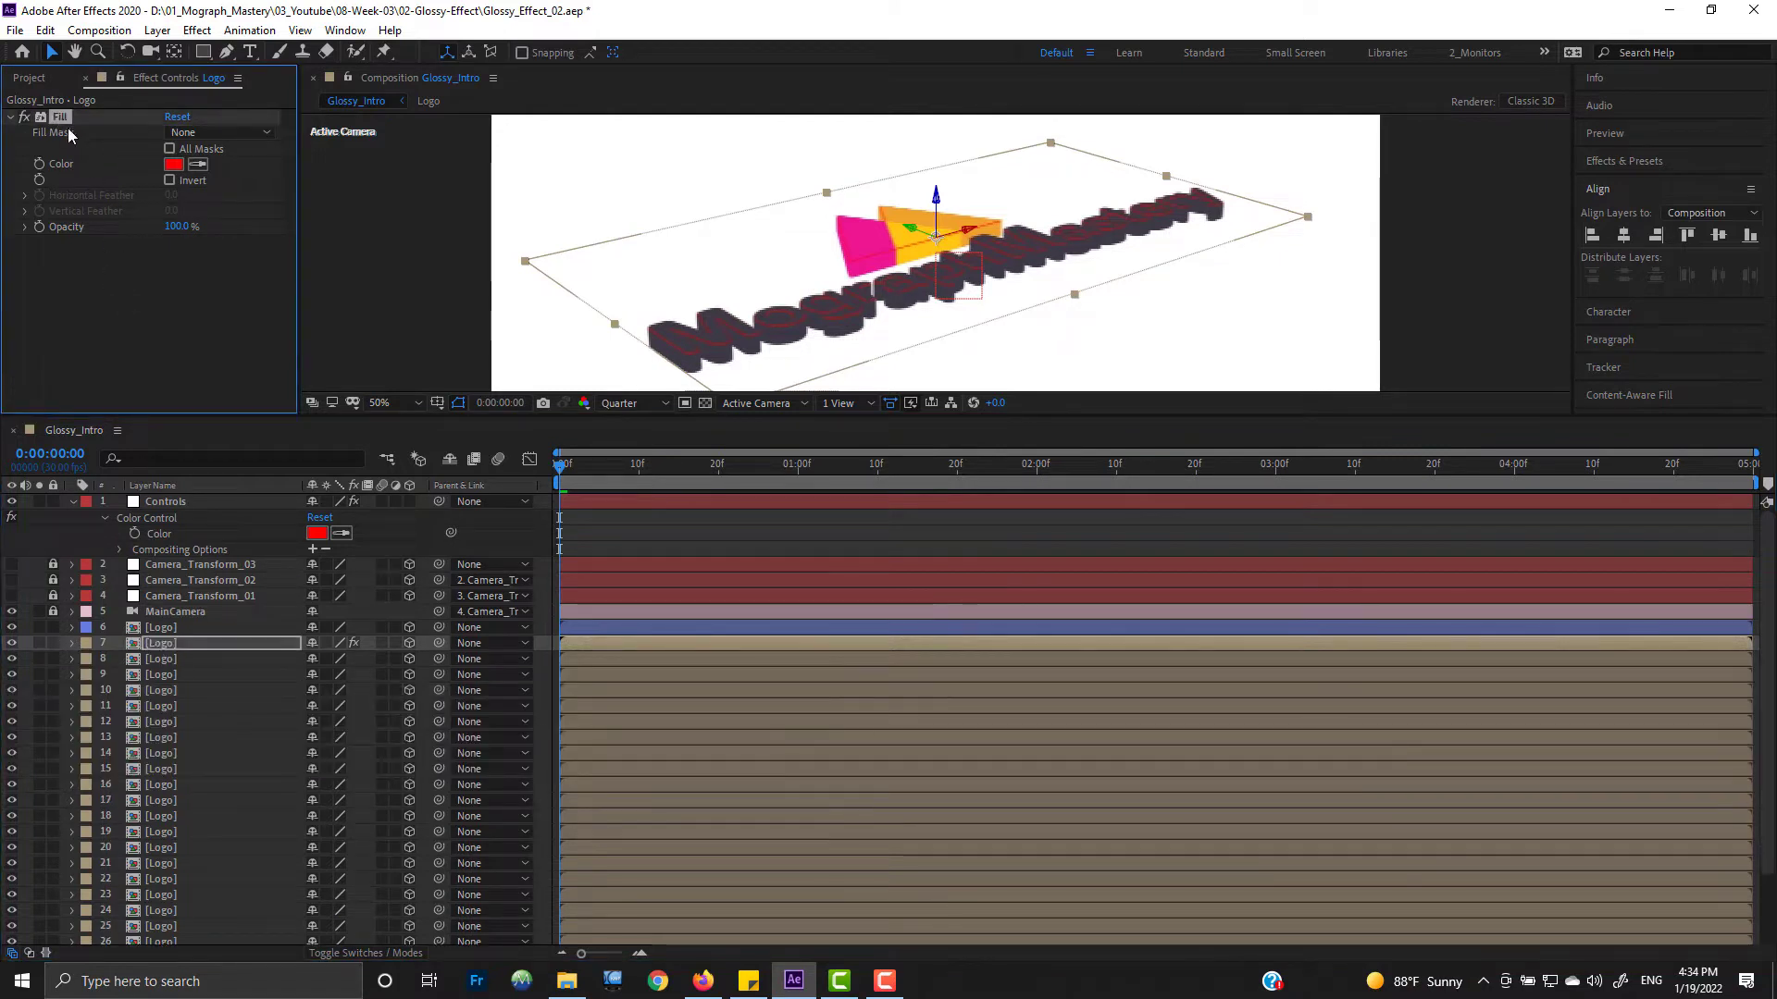
{"action": "left_click", "coordinate": [171, 659]}
{"action": "scroll", "coordinate": [194, 786], "scroll_direction": "down", "scroll_amount": 3}
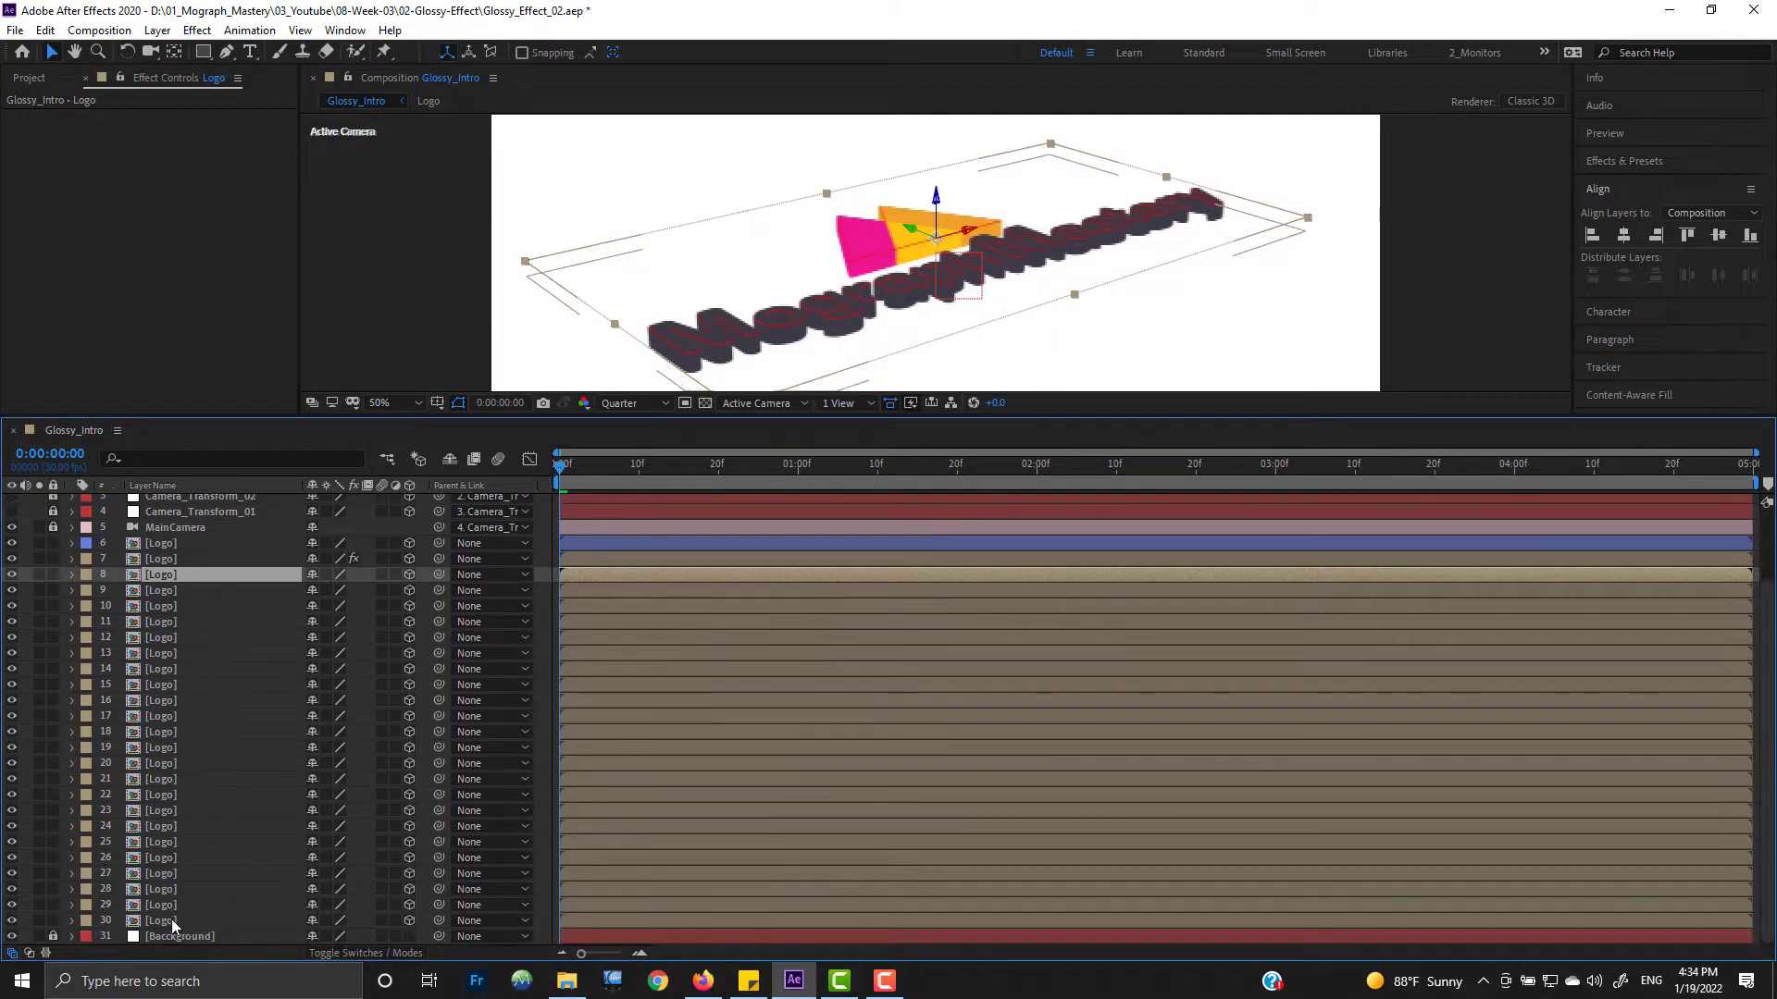
{"action": "left_click", "coordinate": [170, 919], "text": "shift"}
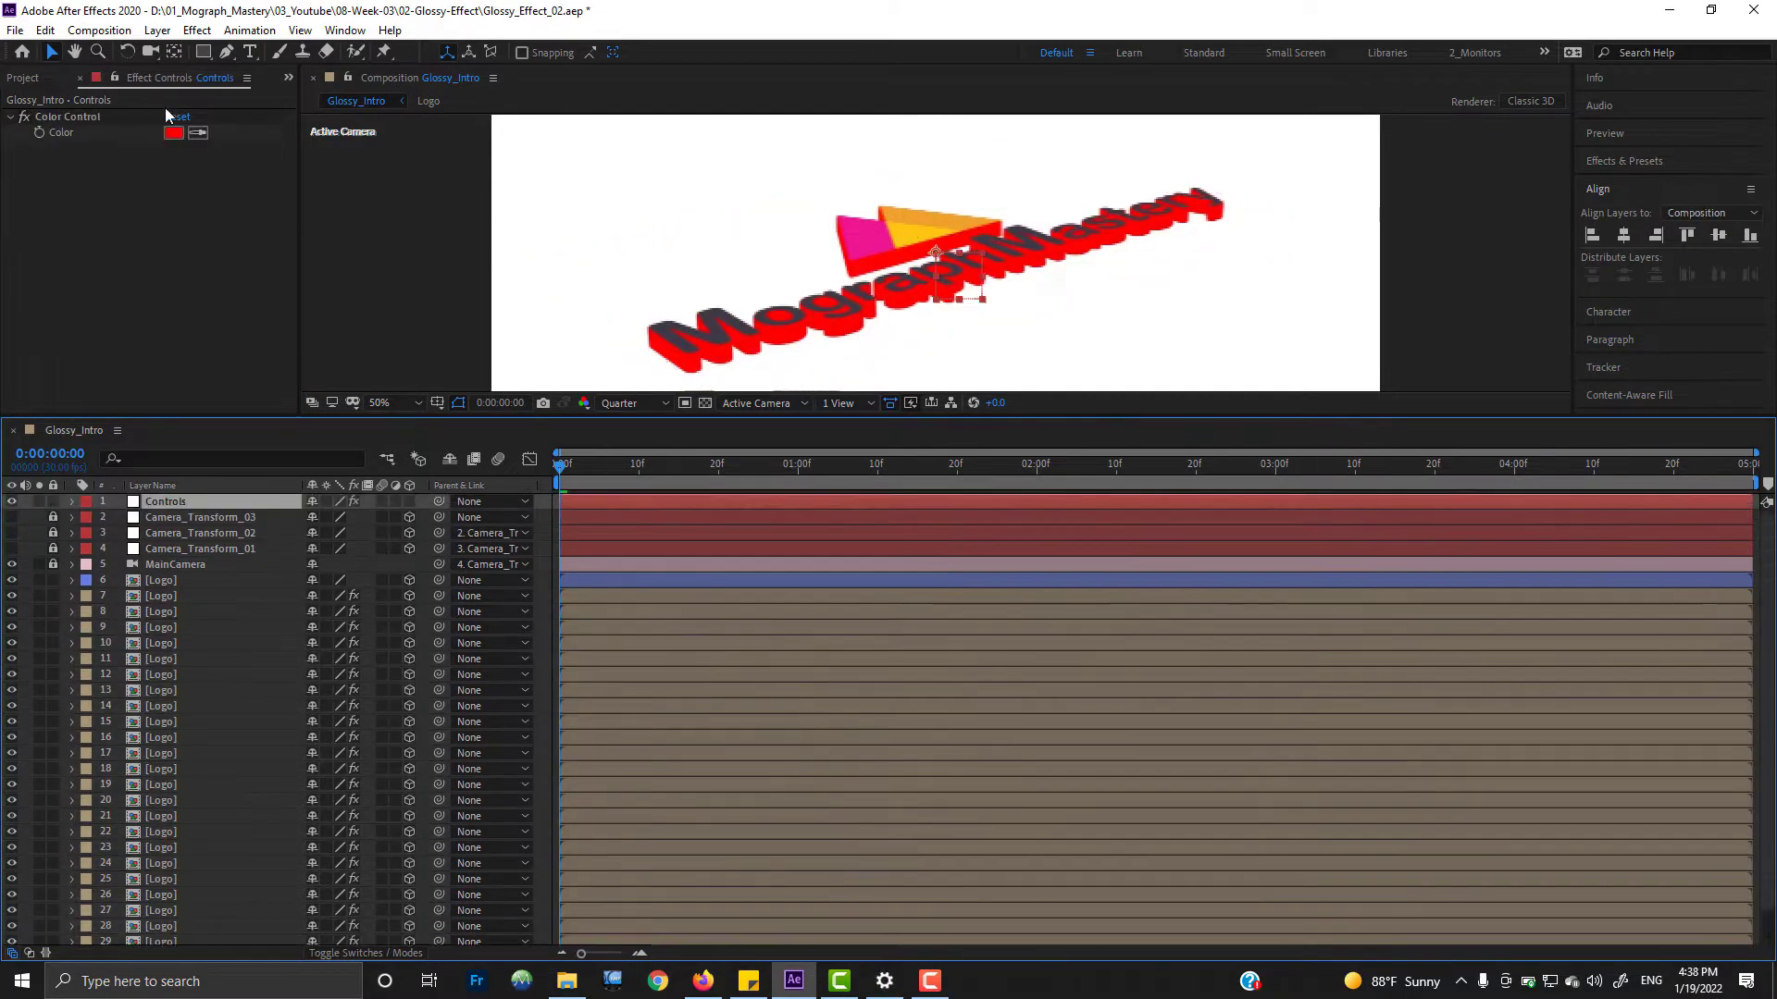
Step: Set the Controls null's Color Control to the neutral grey 737373
{"action": "left_click", "coordinate": [173, 132]}
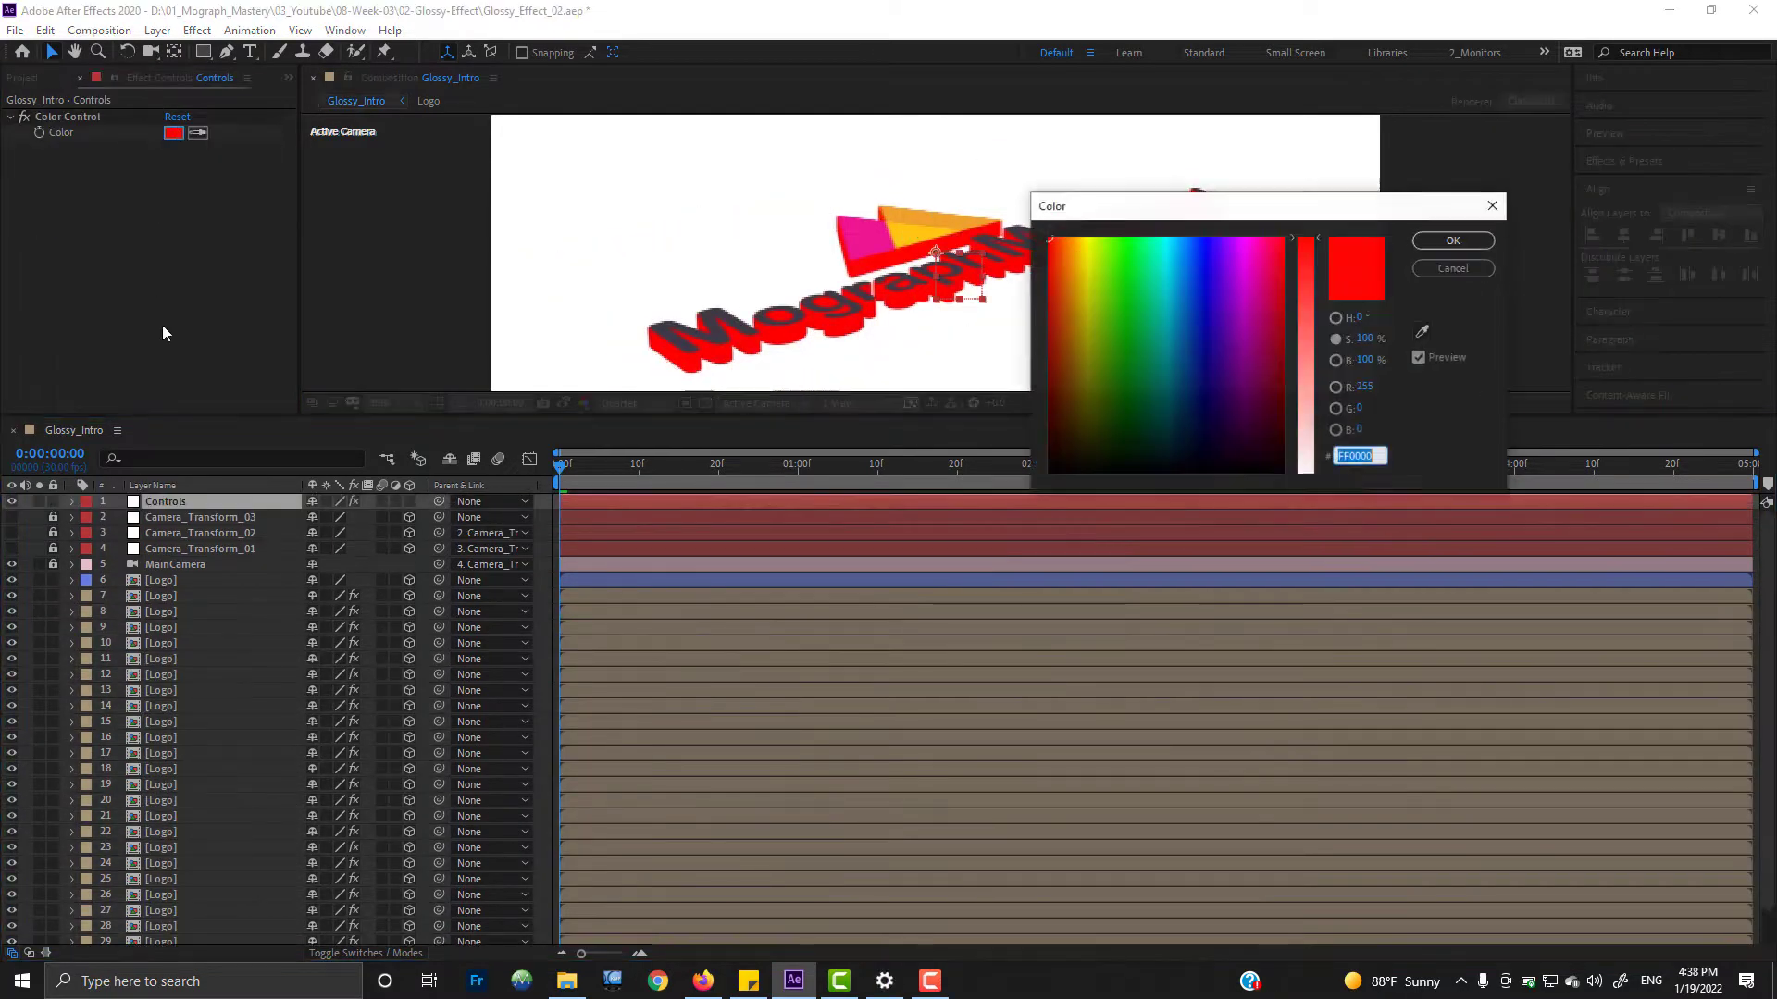
{"action": "mouse_move", "coordinate": [1212, 292]}
{"action": "left_mouse_down"}
{"action": "mouse_move", "coordinate": [1241, 297]}
{"action": "mouse_move", "coordinate": [1069, 355]}
{"action": "mouse_move", "coordinate": [1190, 417]}
{"action": "mouse_move", "coordinate": [1204, 449]}
{"action": "left_mouse_up"}
{"action": "left_click", "coordinate": [1192, 365]}
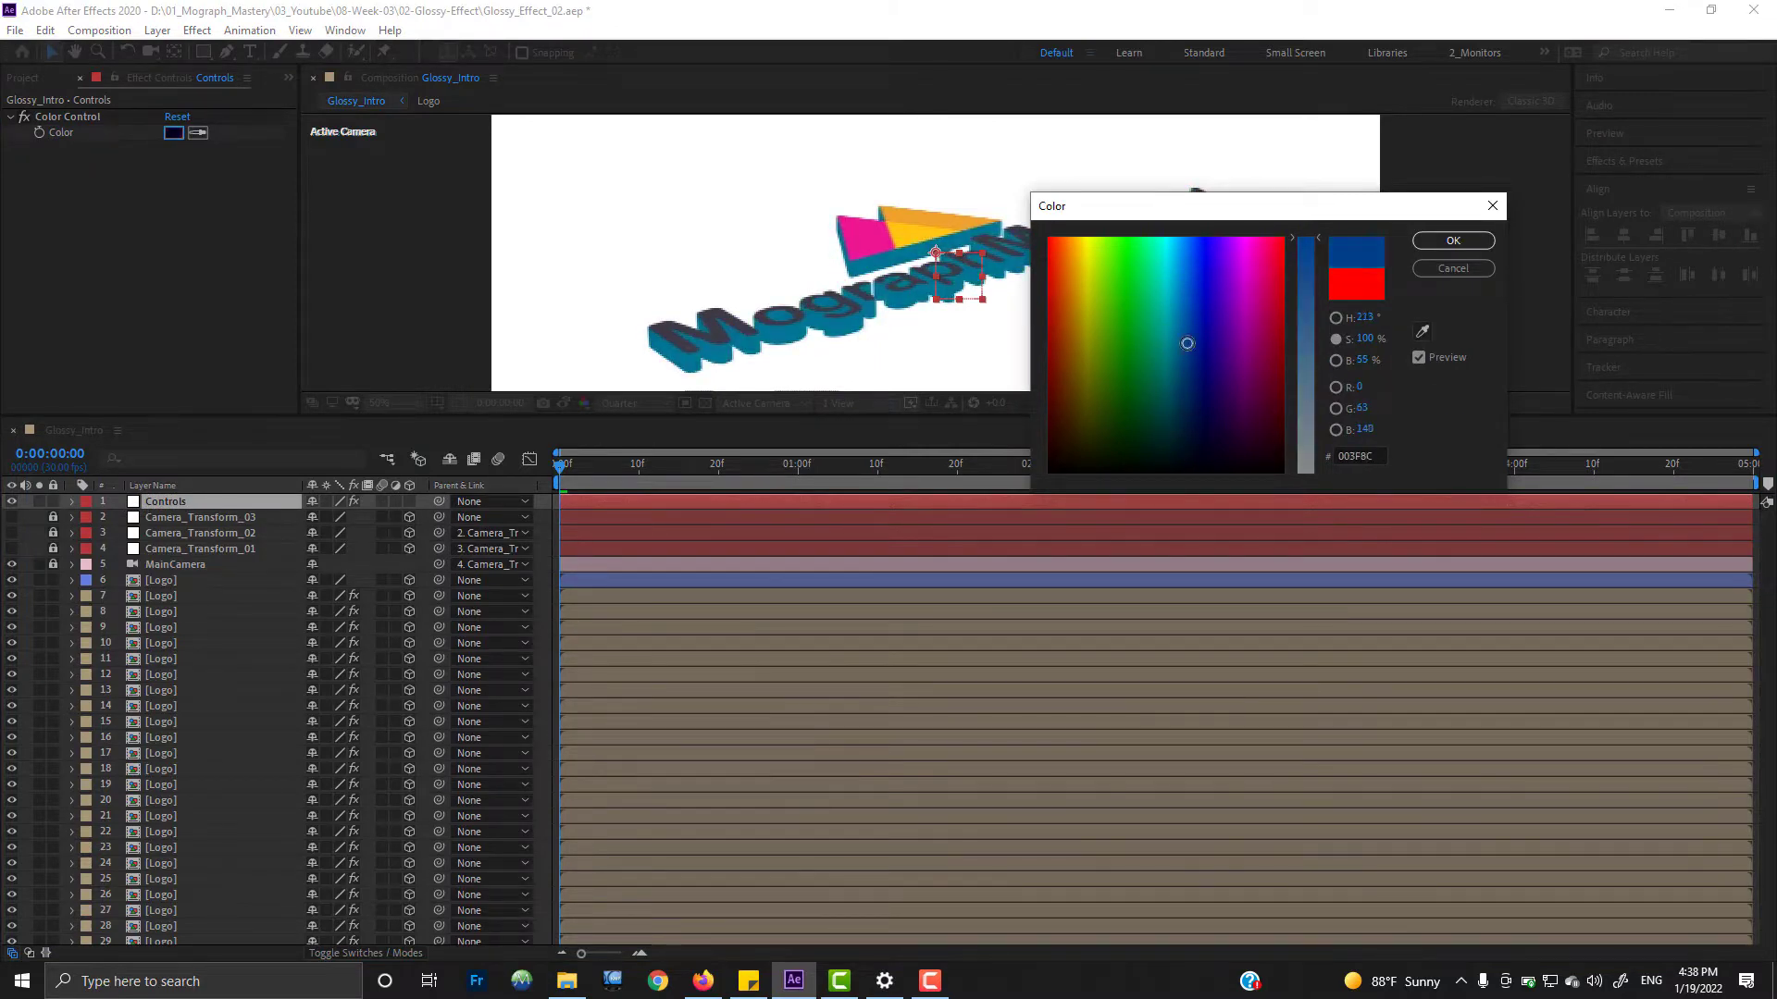
{"action": "left_click_drag", "start_coordinate": [1313, 472], "coordinate": [1310, 554]}
{"action": "left_click_drag", "start_coordinate": [1269, 361], "coordinate": [941, 369]}
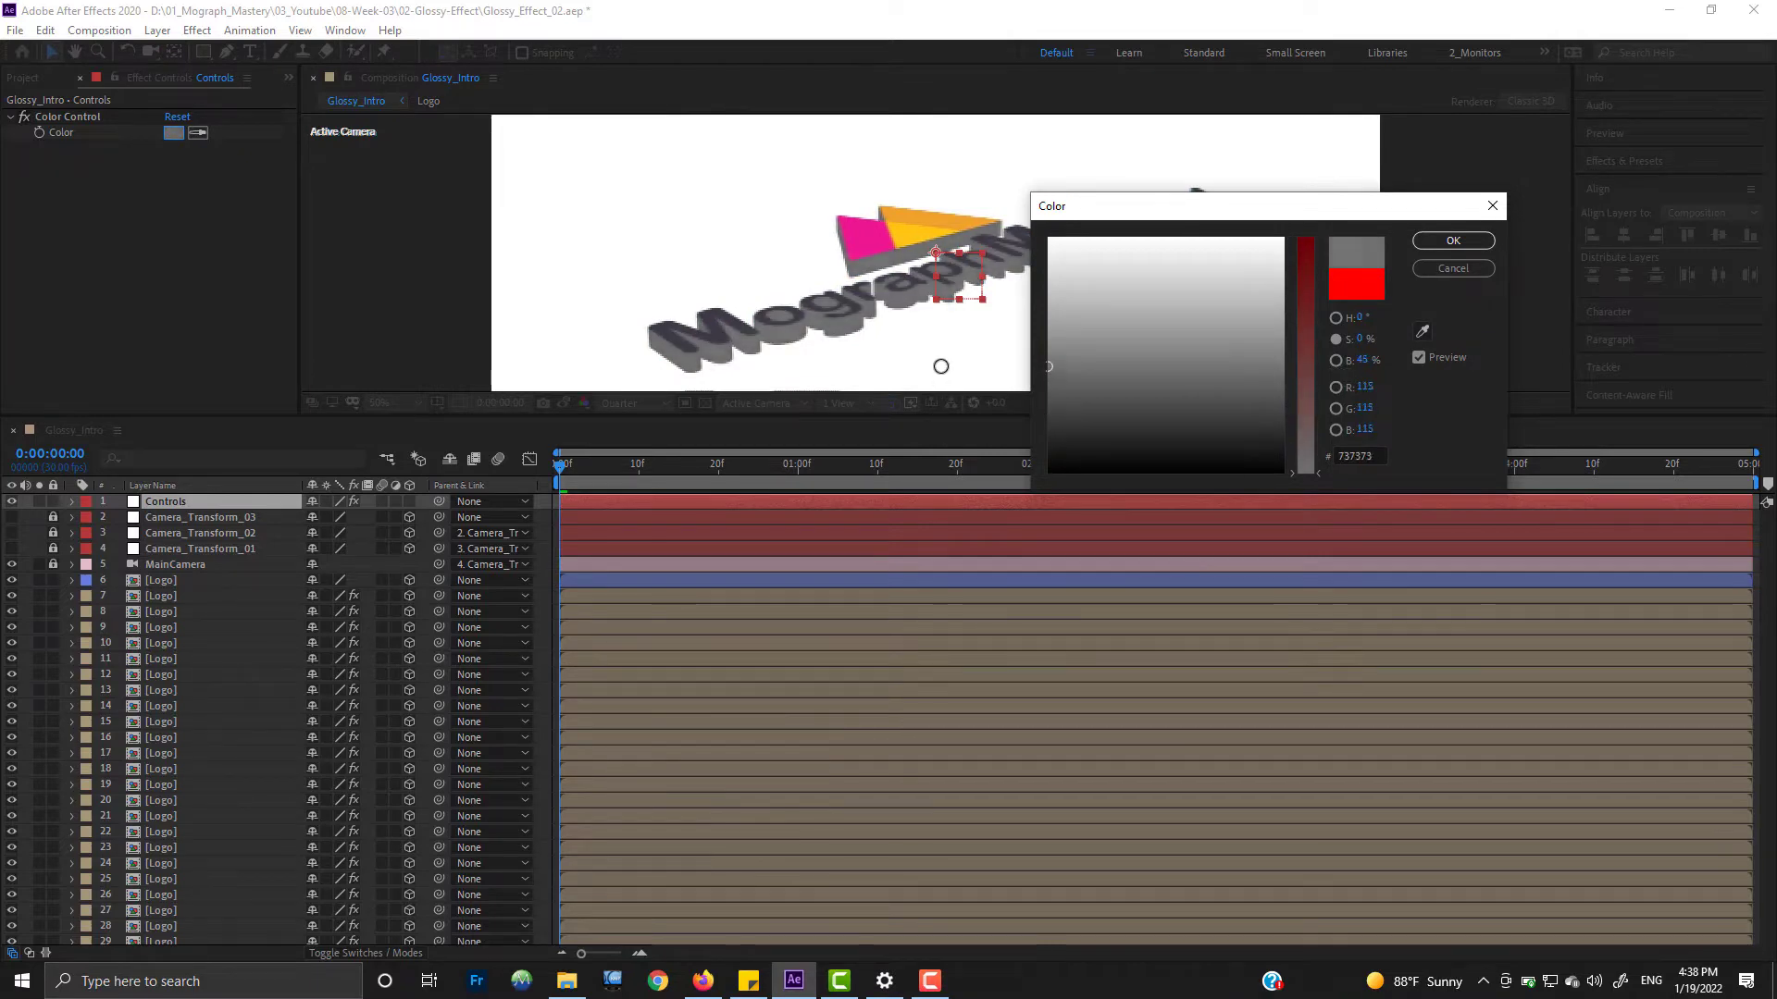
{"action": "left_click", "coordinate": [1486, 241]}
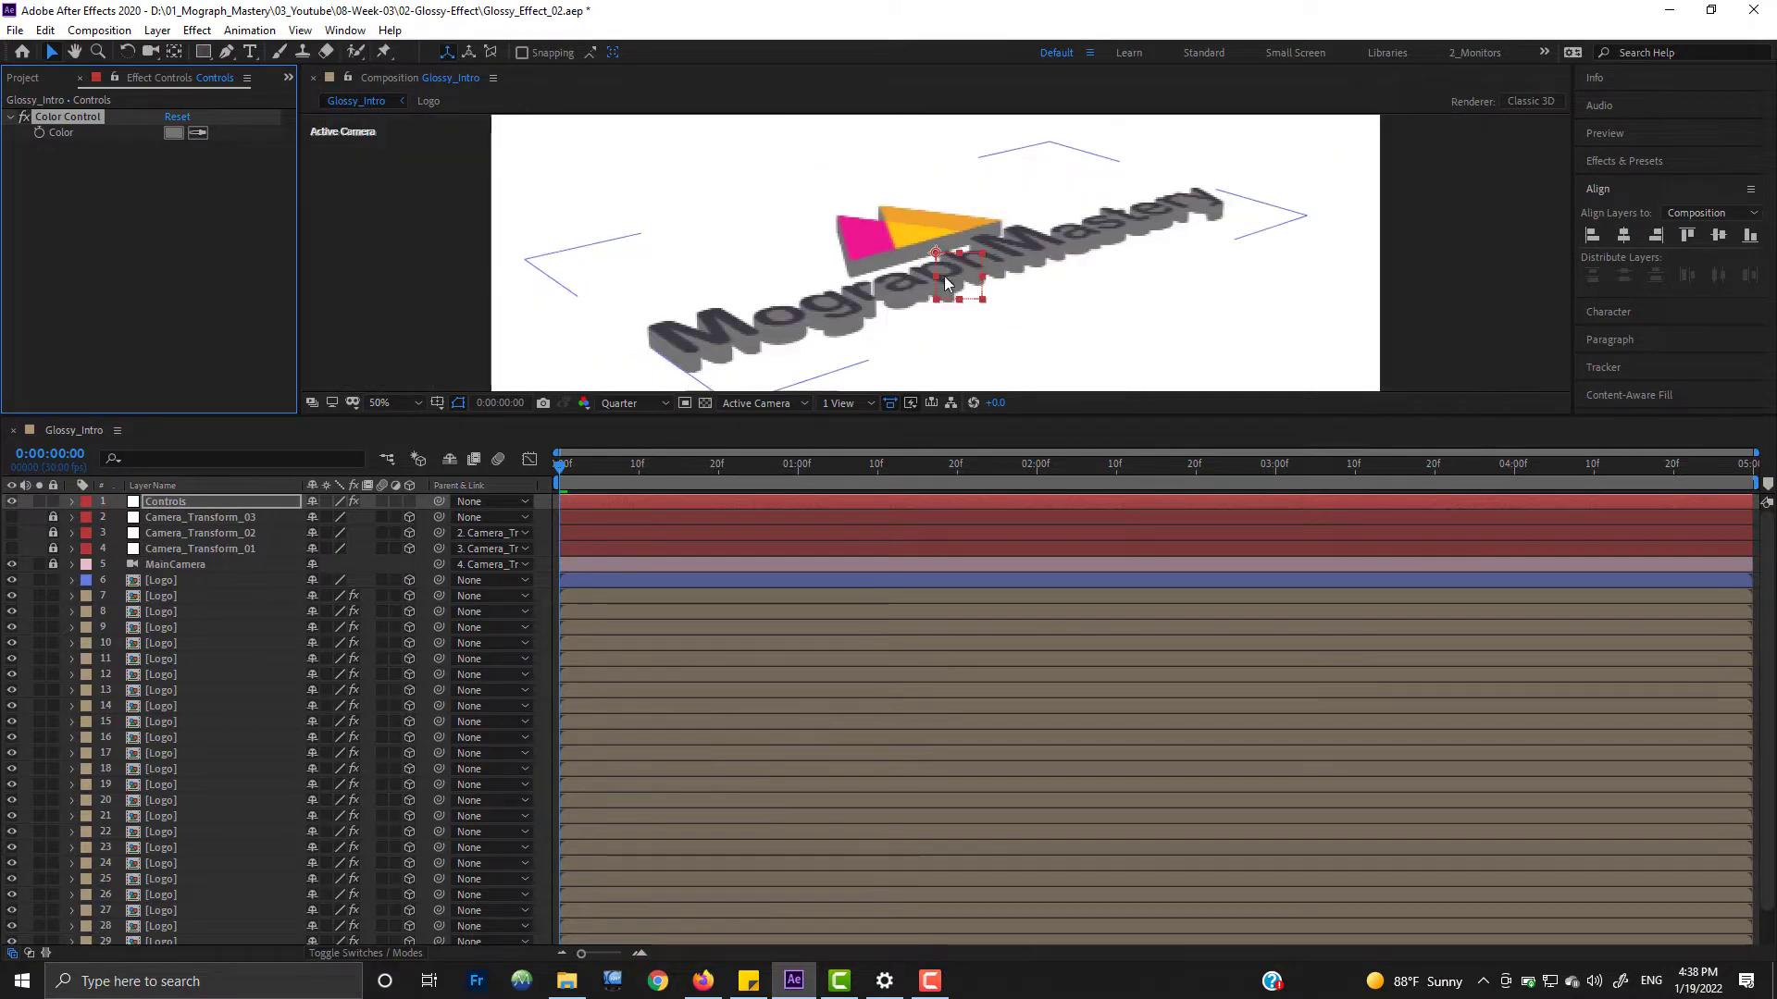
Step: Set the composition preview resolution to Half and the viewer magnification to 100%
{"action": "scroll", "coordinate": [927, 318], "scroll_direction": "down", "scroll_amount": 2}
{"action": "left_click", "coordinate": [636, 404]}
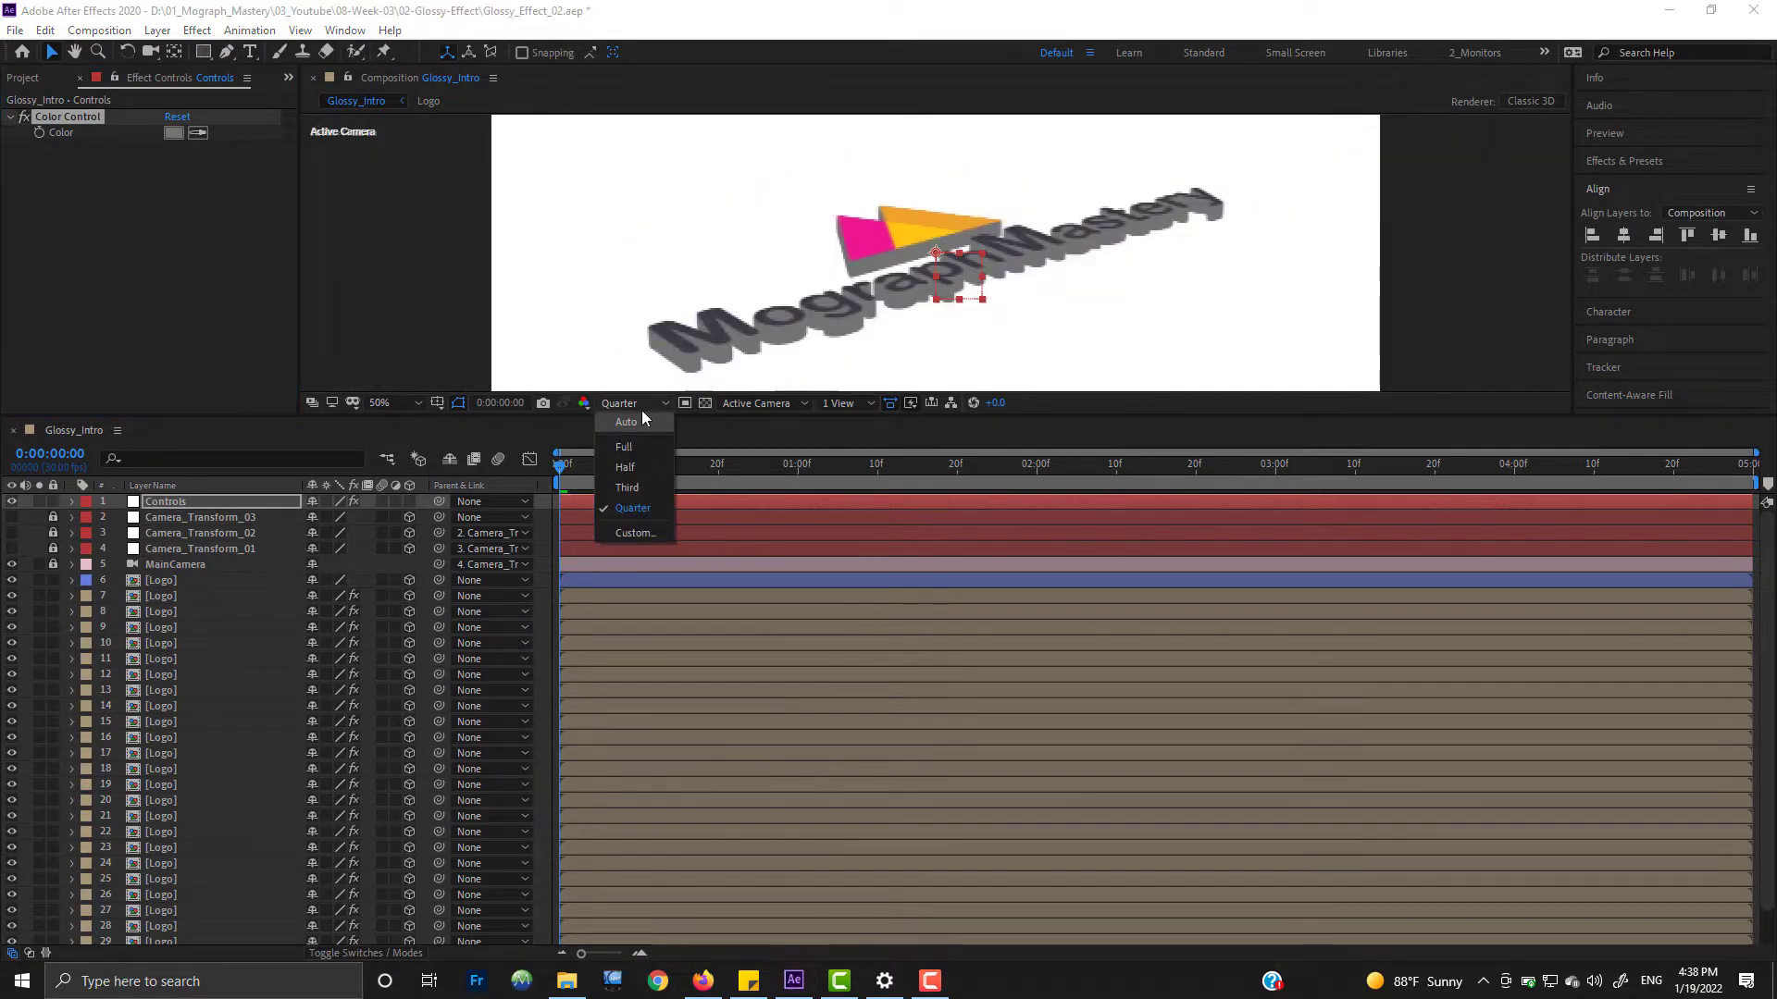
{"action": "left_click", "coordinate": [620, 448]}
{"action": "left_click", "coordinate": [636, 403]}
{"action": "left_click", "coordinate": [622, 470]}
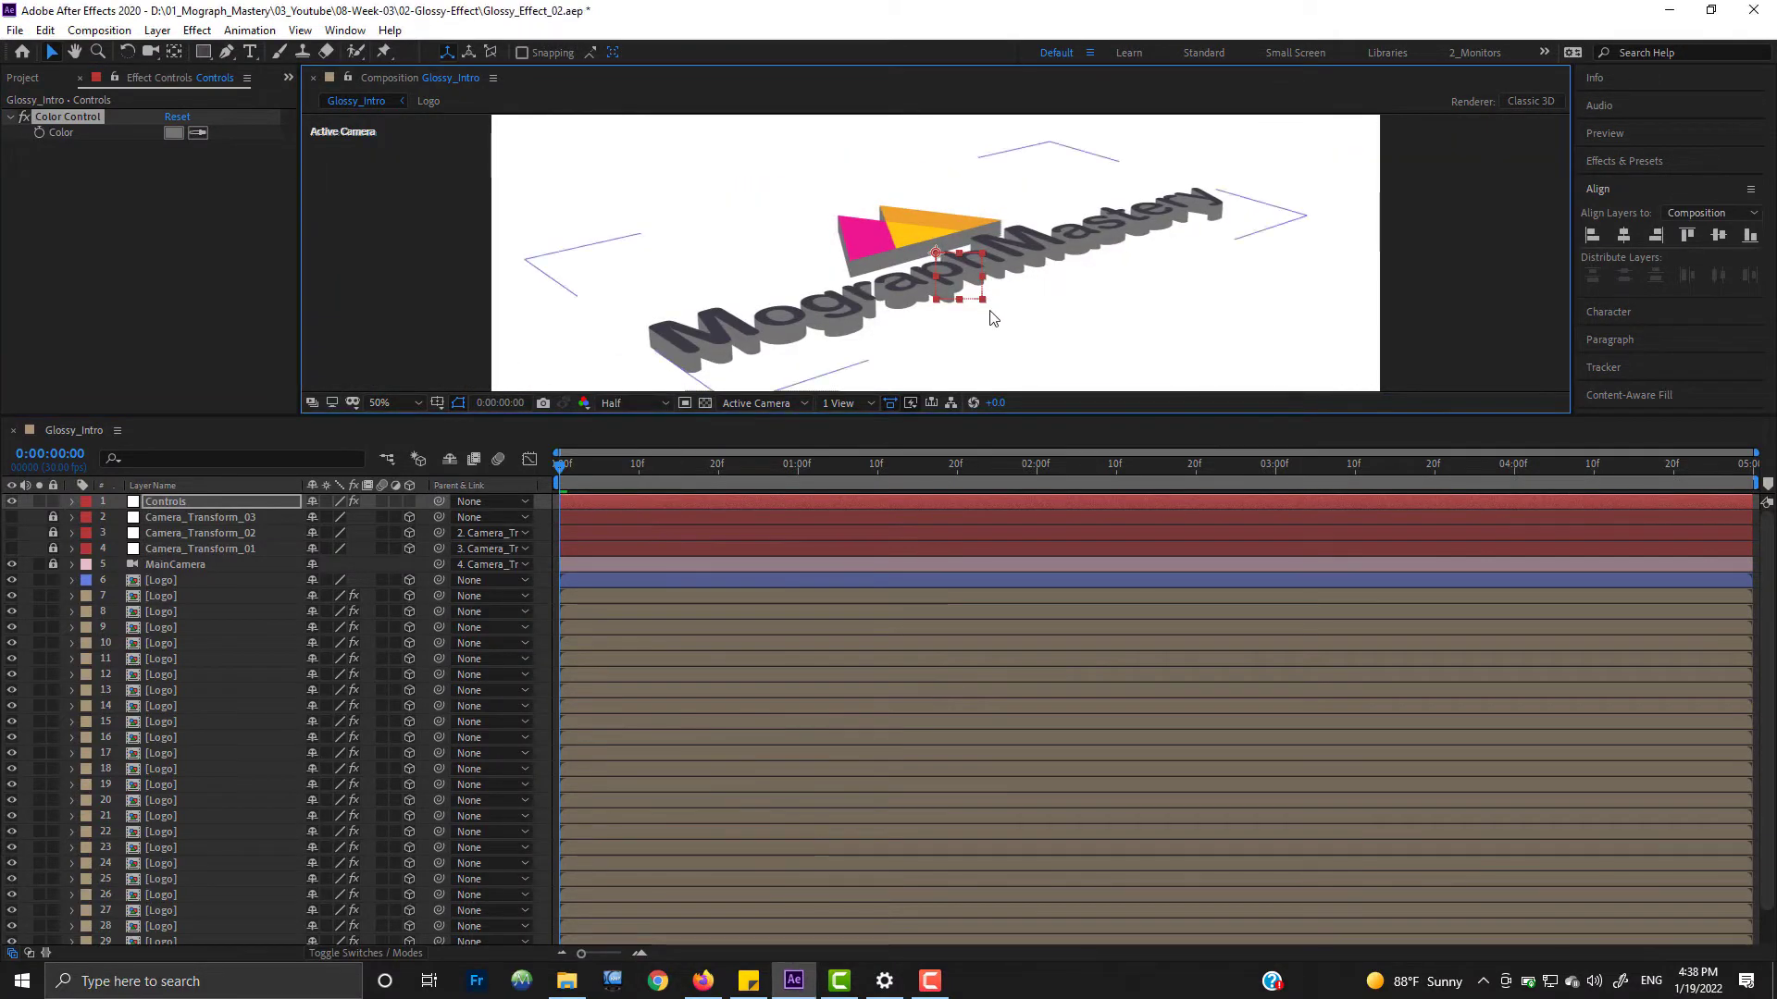
{"action": "scroll", "coordinate": [990, 317], "scroll_direction": "up", "scroll_amount": 2}
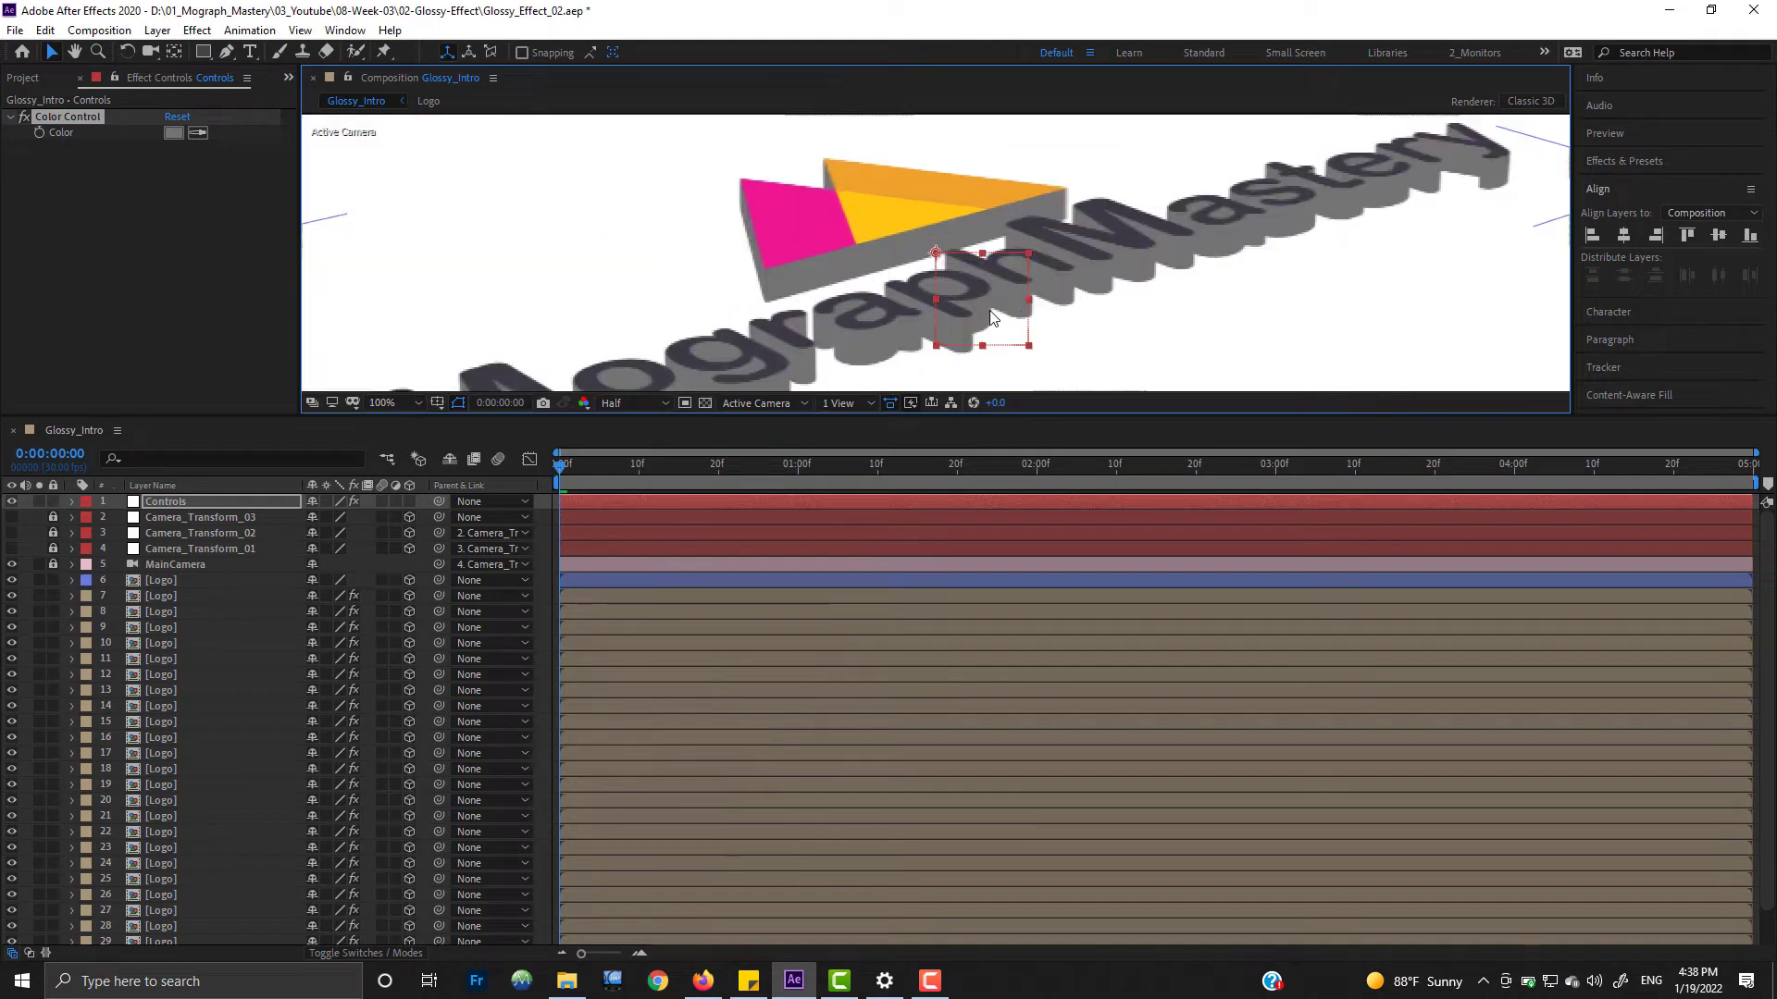
Step: Enlarge the composition viewer and add a Bevel Alpha effect to the Logo layer directly below the blue one
{"action": "left_click", "coordinate": [167, 595]}
{"action": "left_click_drag", "start_coordinate": [440, 418], "coordinate": [441, 523]}
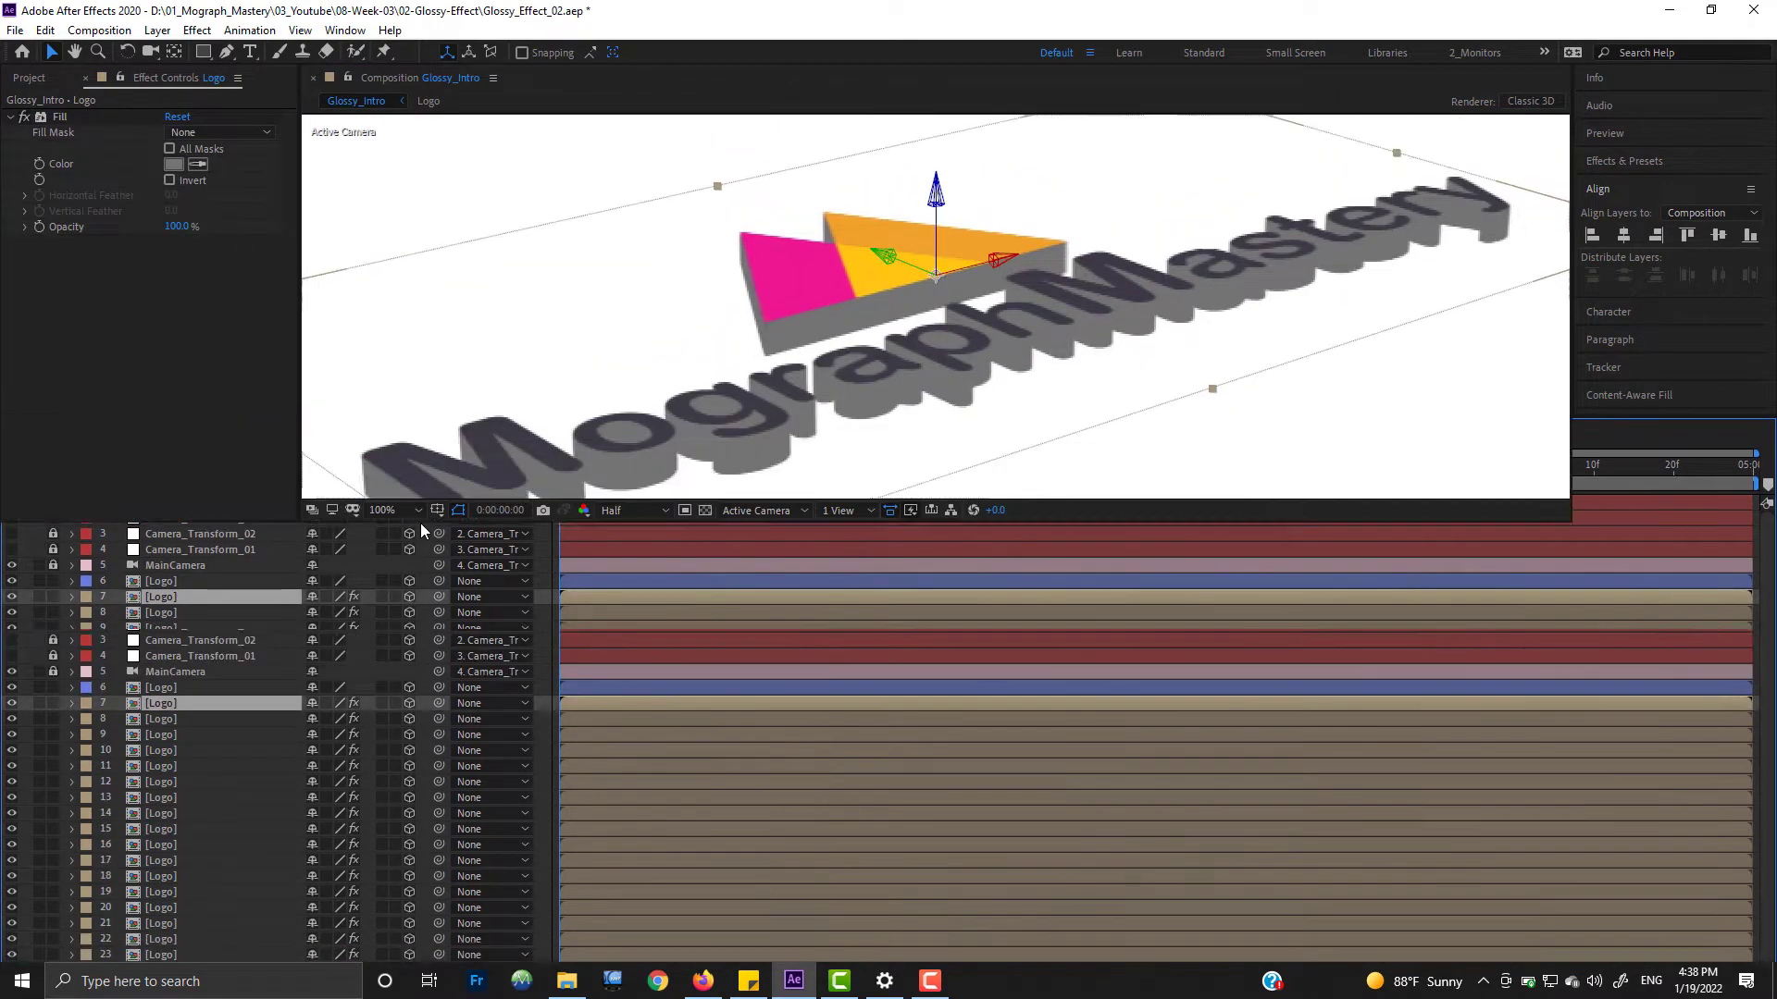
{"action": "right_click", "coordinate": [173, 703]}
{"action": "mouse_move", "coordinate": [298, 470]}
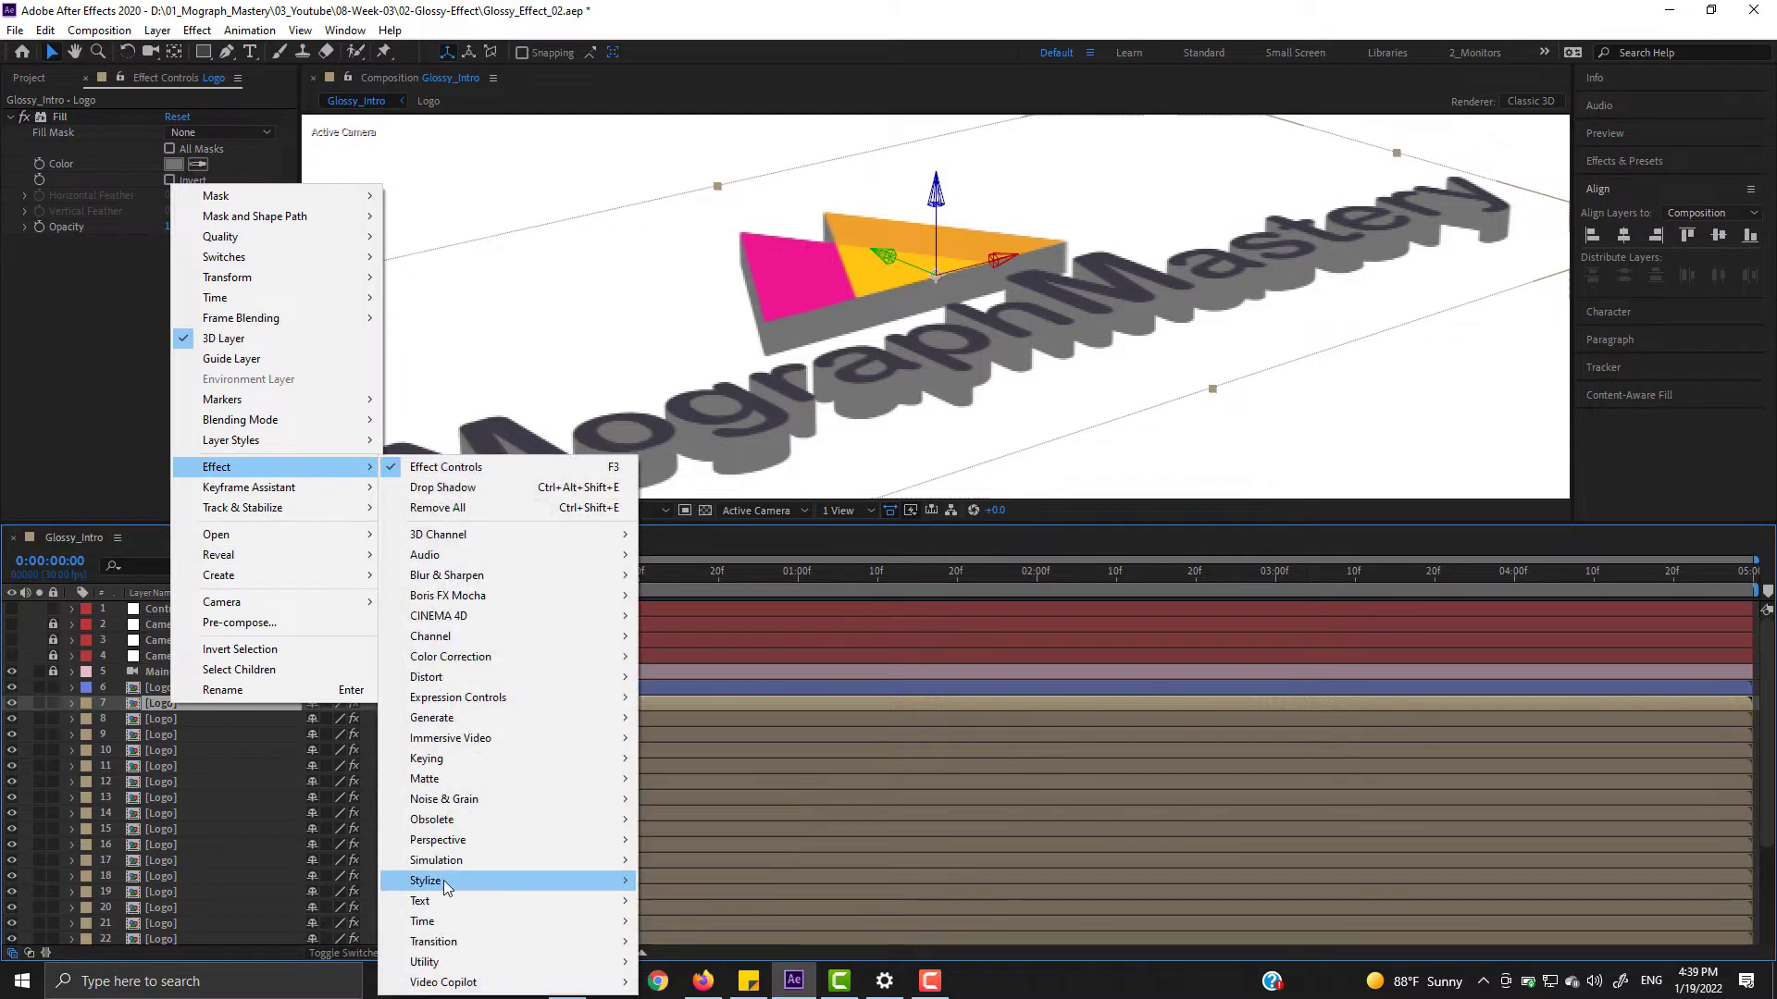
{"action": "mouse_move", "coordinate": [513, 844]}
{"action": "left_click", "coordinate": [702, 697]}
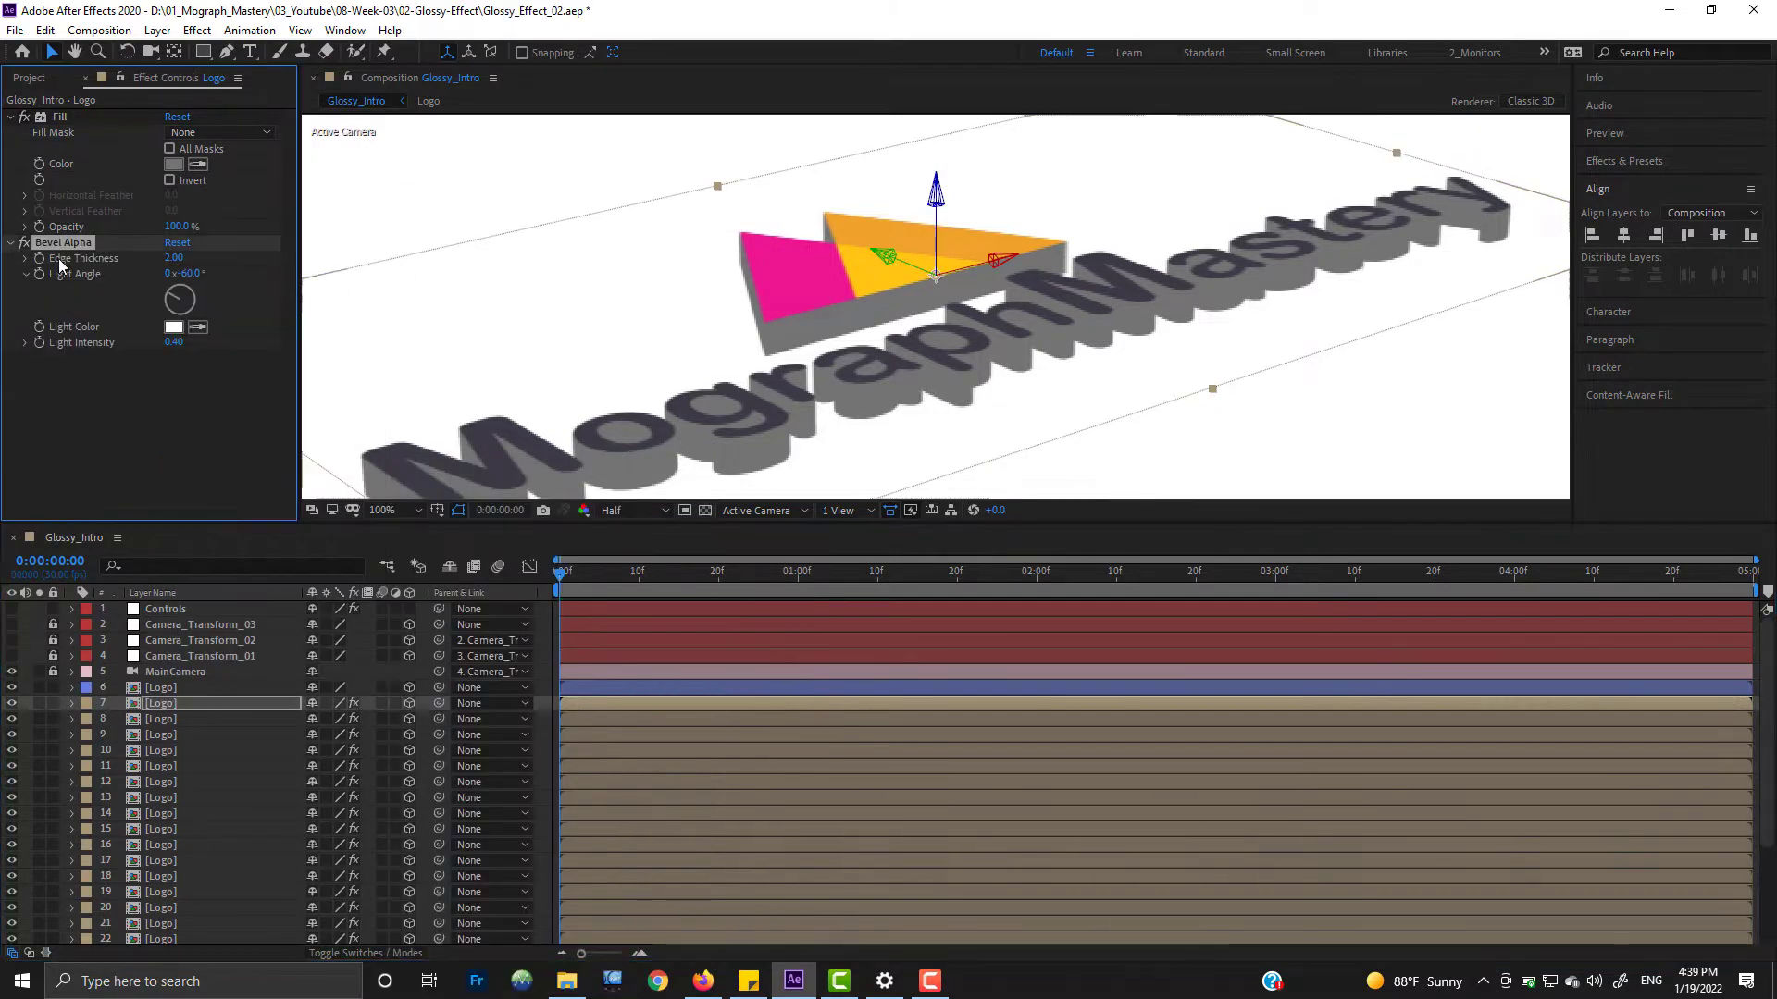
Step: Copy the Bevel Alpha effect onto all the remaining Logo layers down to the one above Background, and deselect them
{"action": "left_click", "coordinate": [163, 723]}
{"action": "scroll", "coordinate": [176, 800], "scroll_direction": "down", "scroll_amount": 4}
{"action": "left_click", "coordinate": [170, 922], "text": "shift"}
{"action": "key", "text": "ctrl+v"}
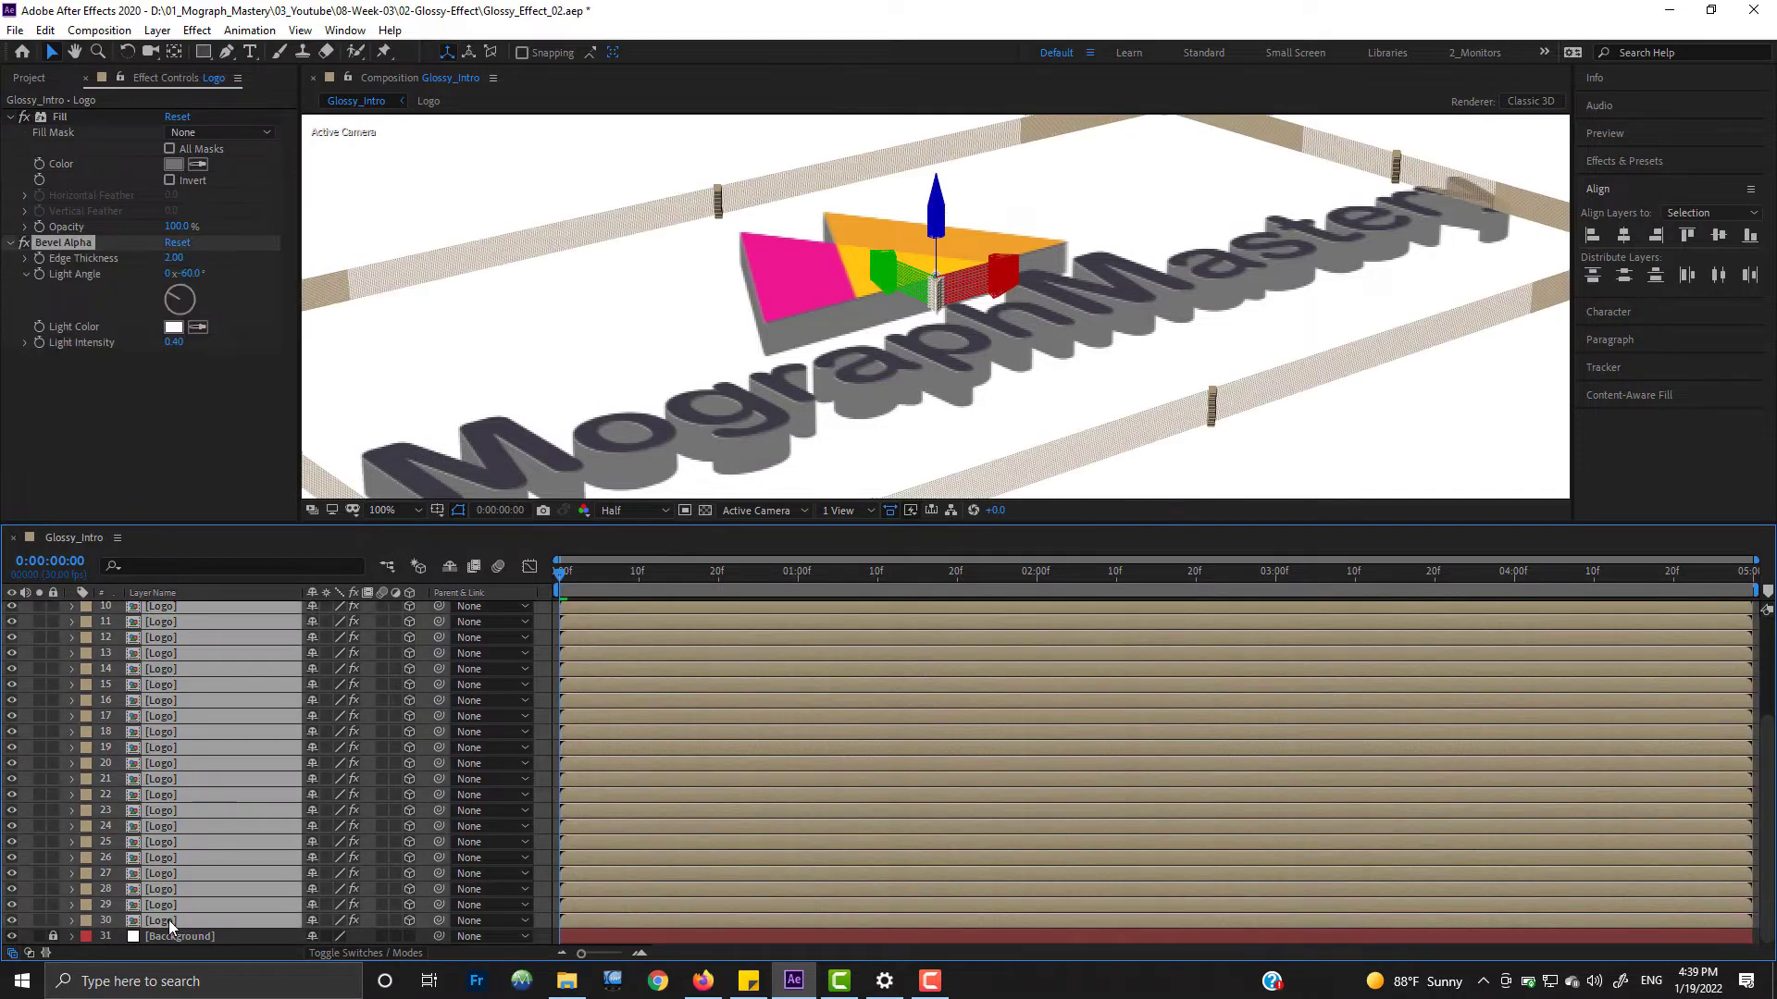
{"action": "key", "text": "F2"}
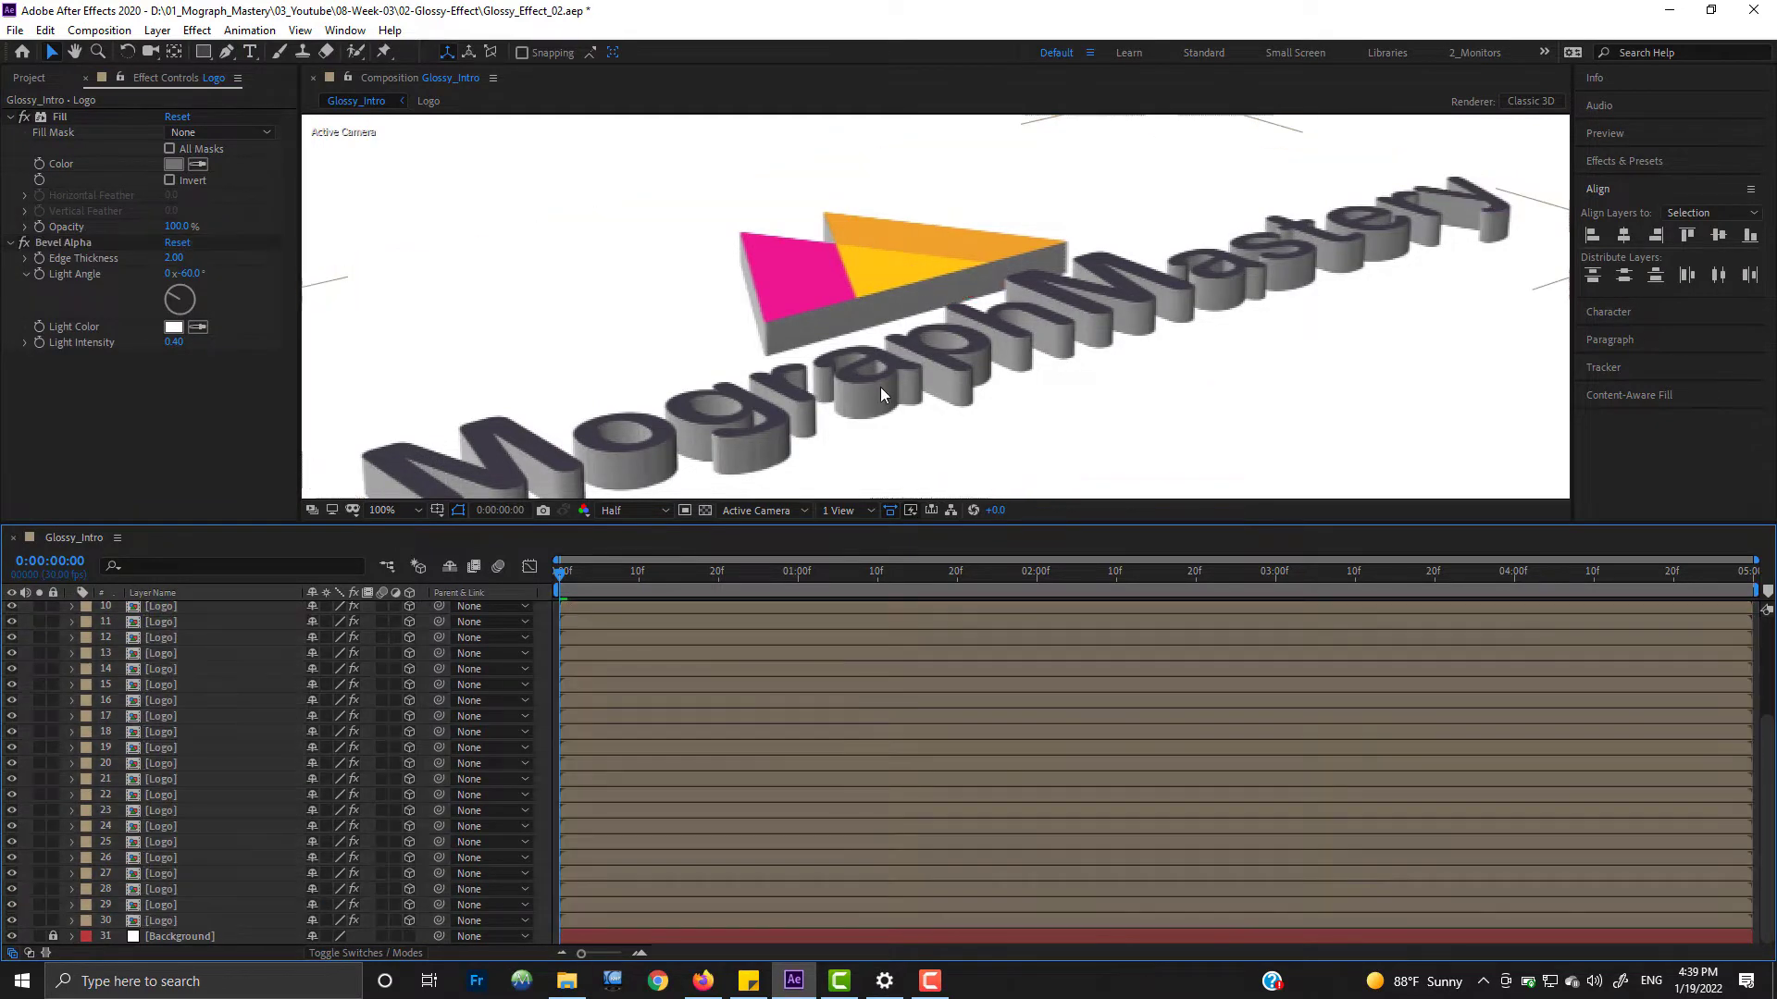
{"action": "scroll", "coordinate": [998, 377], "scroll_direction": "down", "scroll_amount": 1}
{"action": "scroll", "coordinate": [999, 378], "scroll_direction": "up", "scroll_amount": 1}
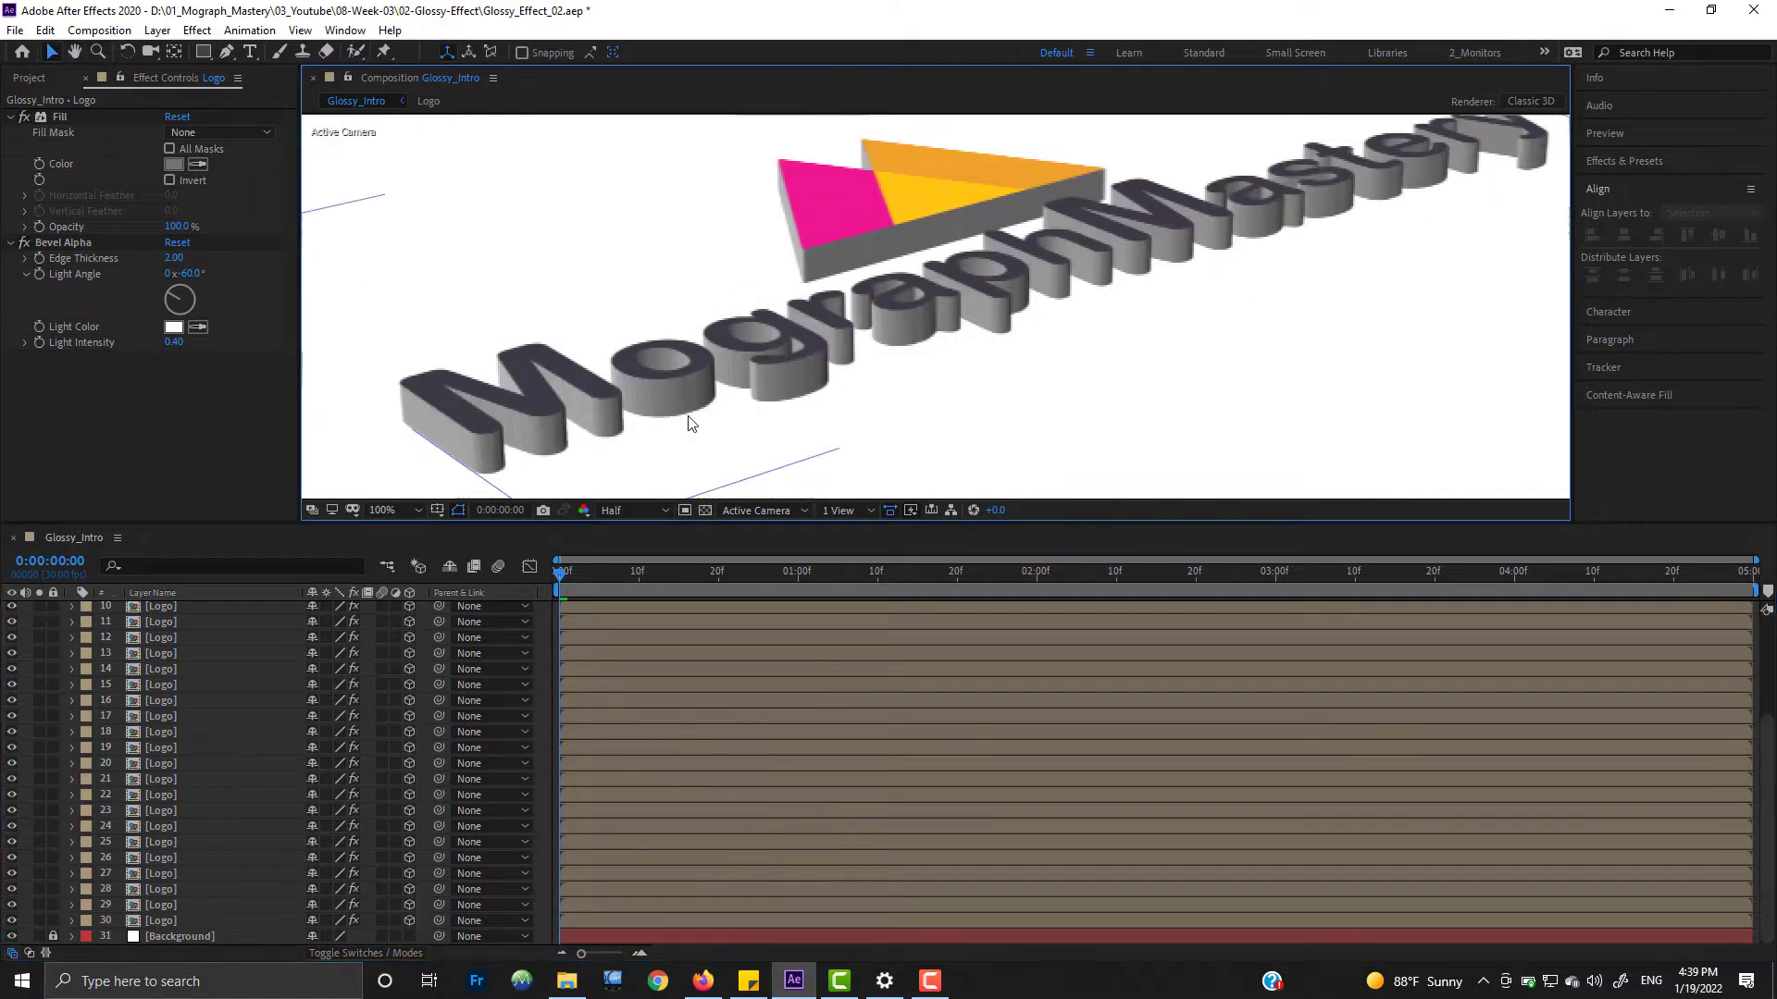
Step: Duplicate the lowest Logo layer and remove the Fill and Bevel Alpha effects from the copy just above Background
{"action": "left_click", "coordinate": [169, 925]}
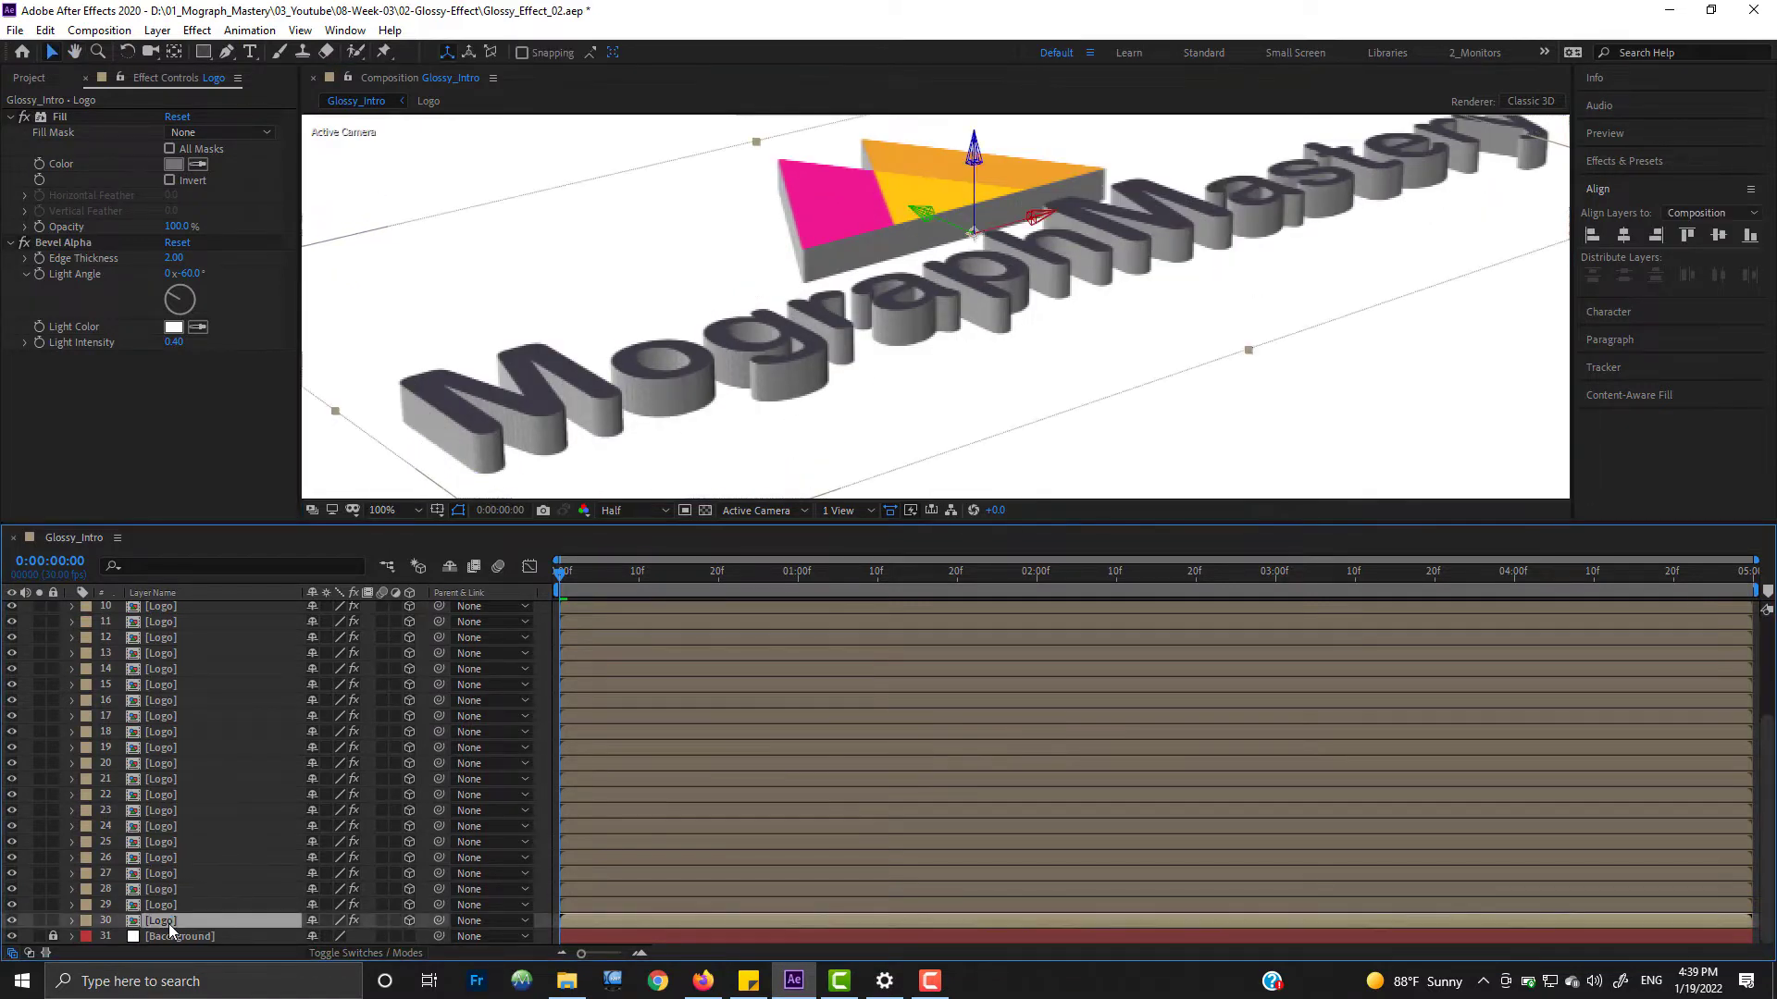
{"action": "key", "text": "ctrl+d"}
{"action": "left_click", "coordinate": [63, 242]}
{"action": "left_click", "coordinate": [61, 117], "text": "ctrl"}
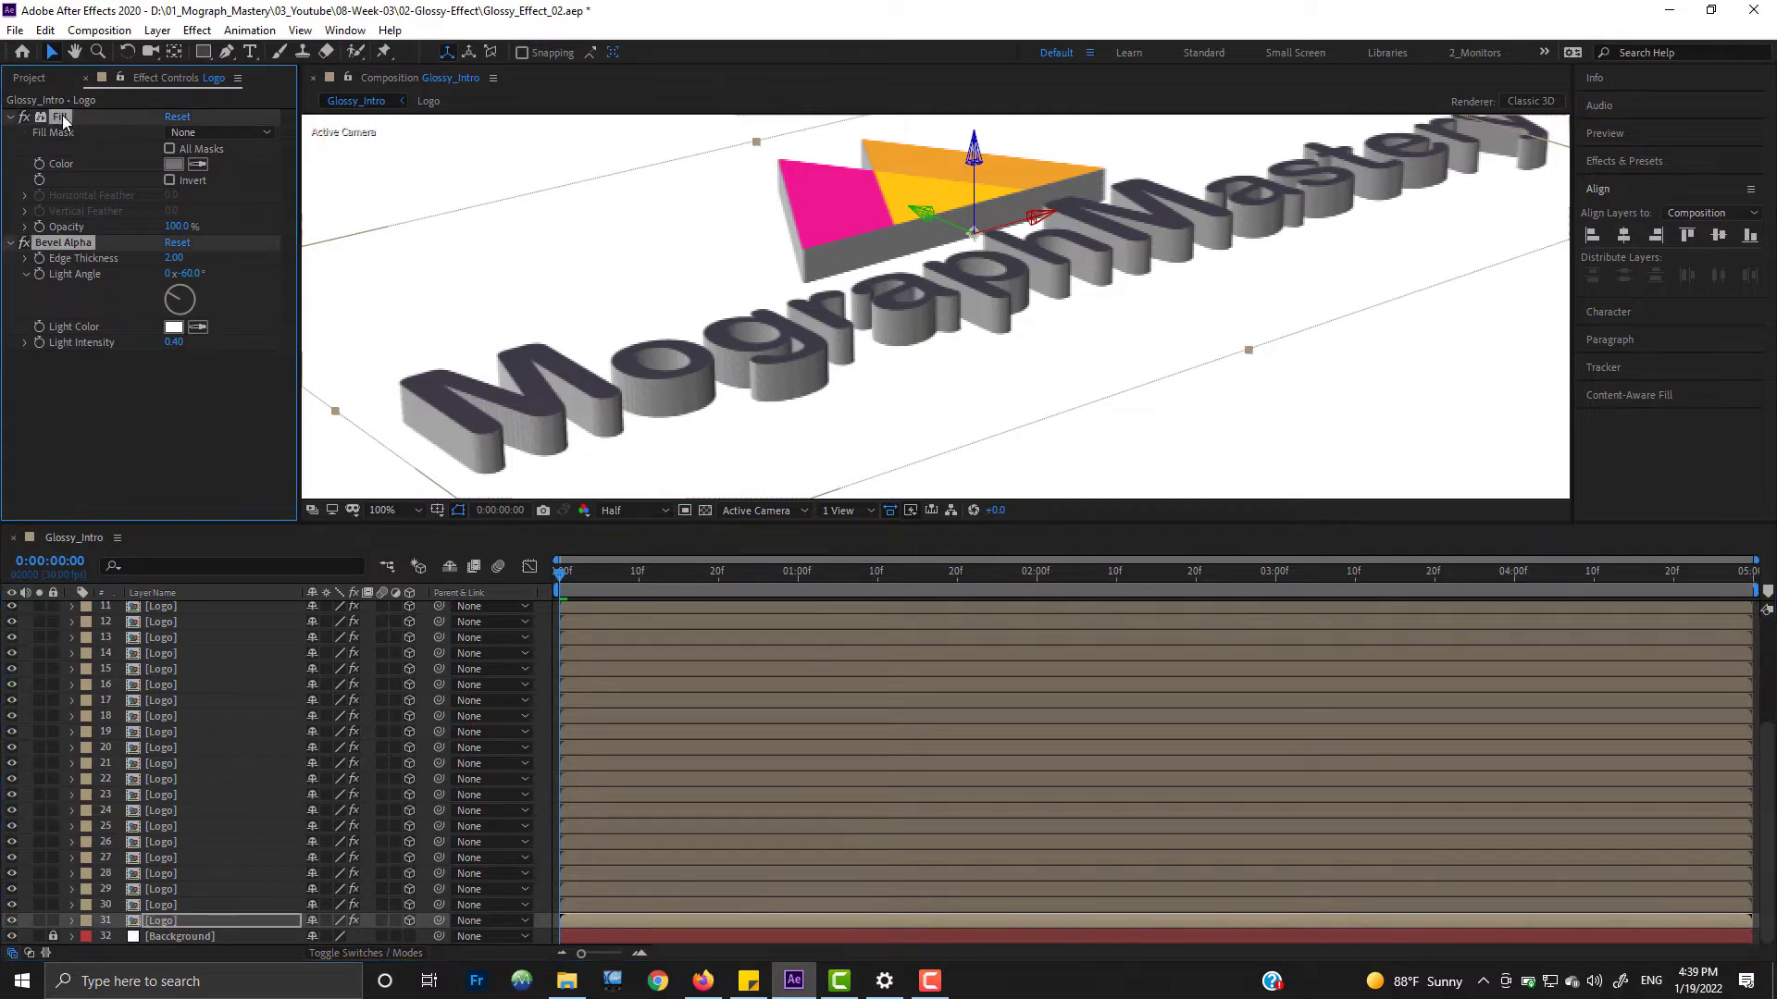
{"action": "key", "text": "Delete"}
Step: Give the effect-free Logo copy above Background a Green label and rename it Occlusion
{"action": "left_click", "coordinate": [85, 921]}
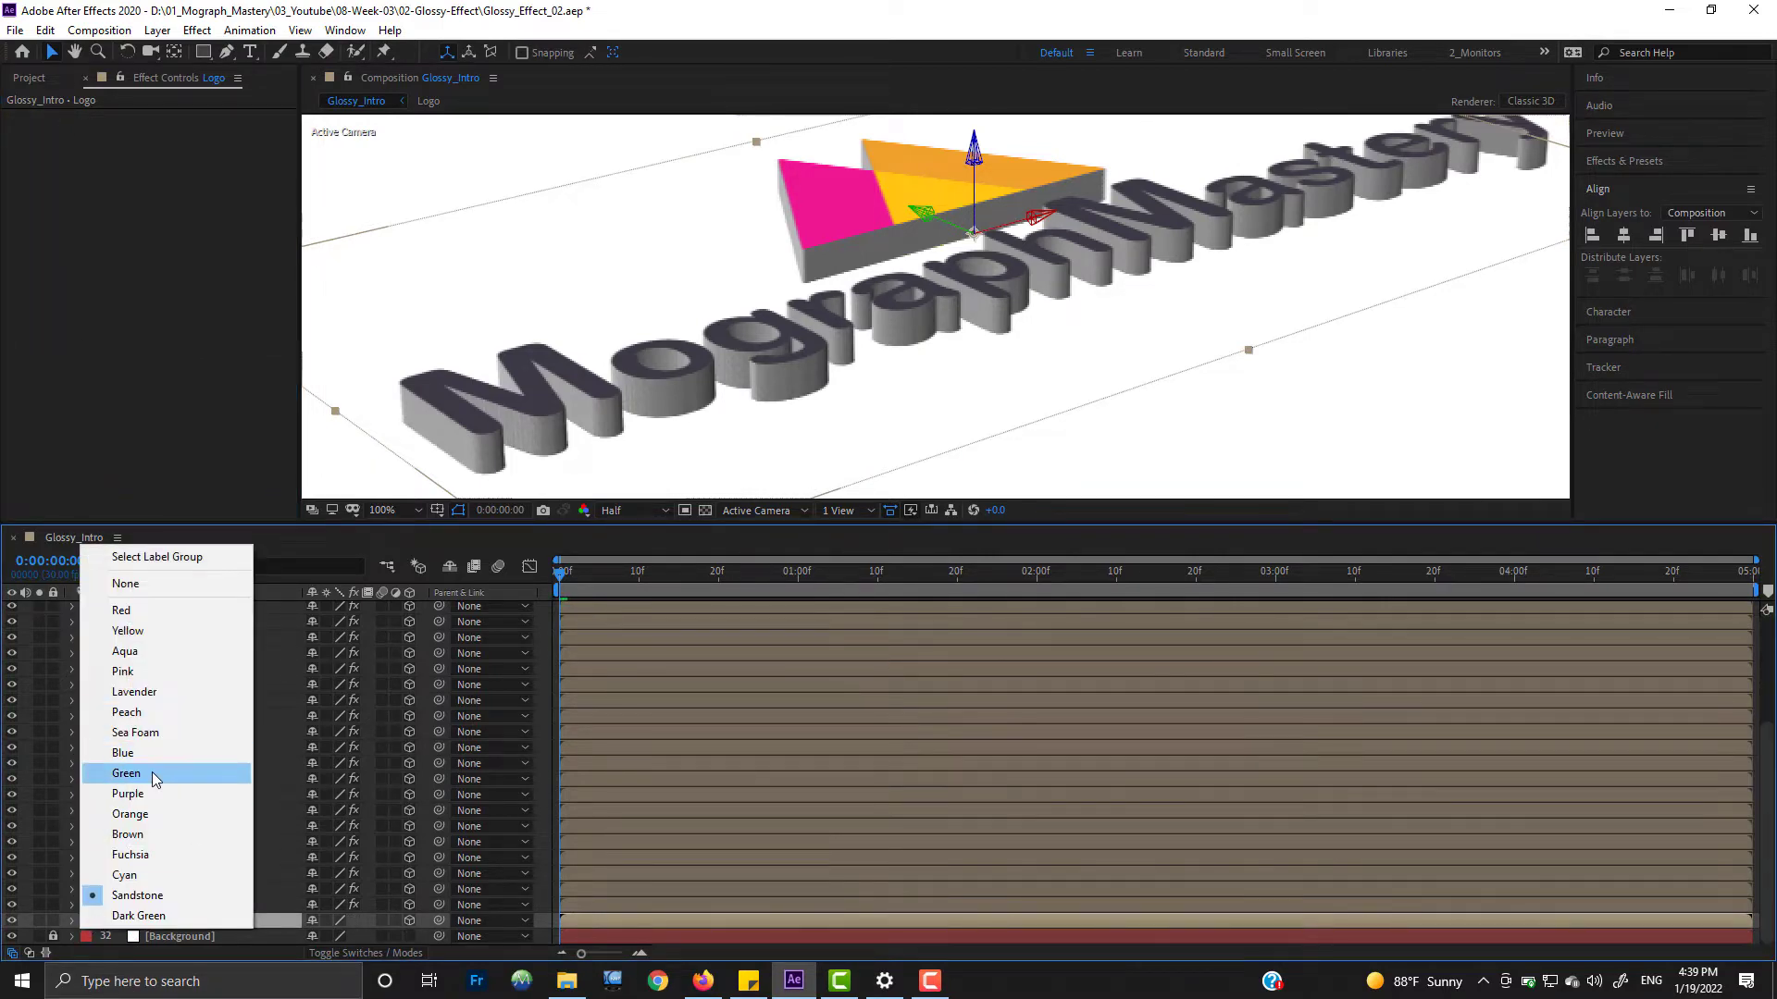
{"action": "left_click", "coordinate": [154, 775]}
{"action": "key", "text": "Return"}
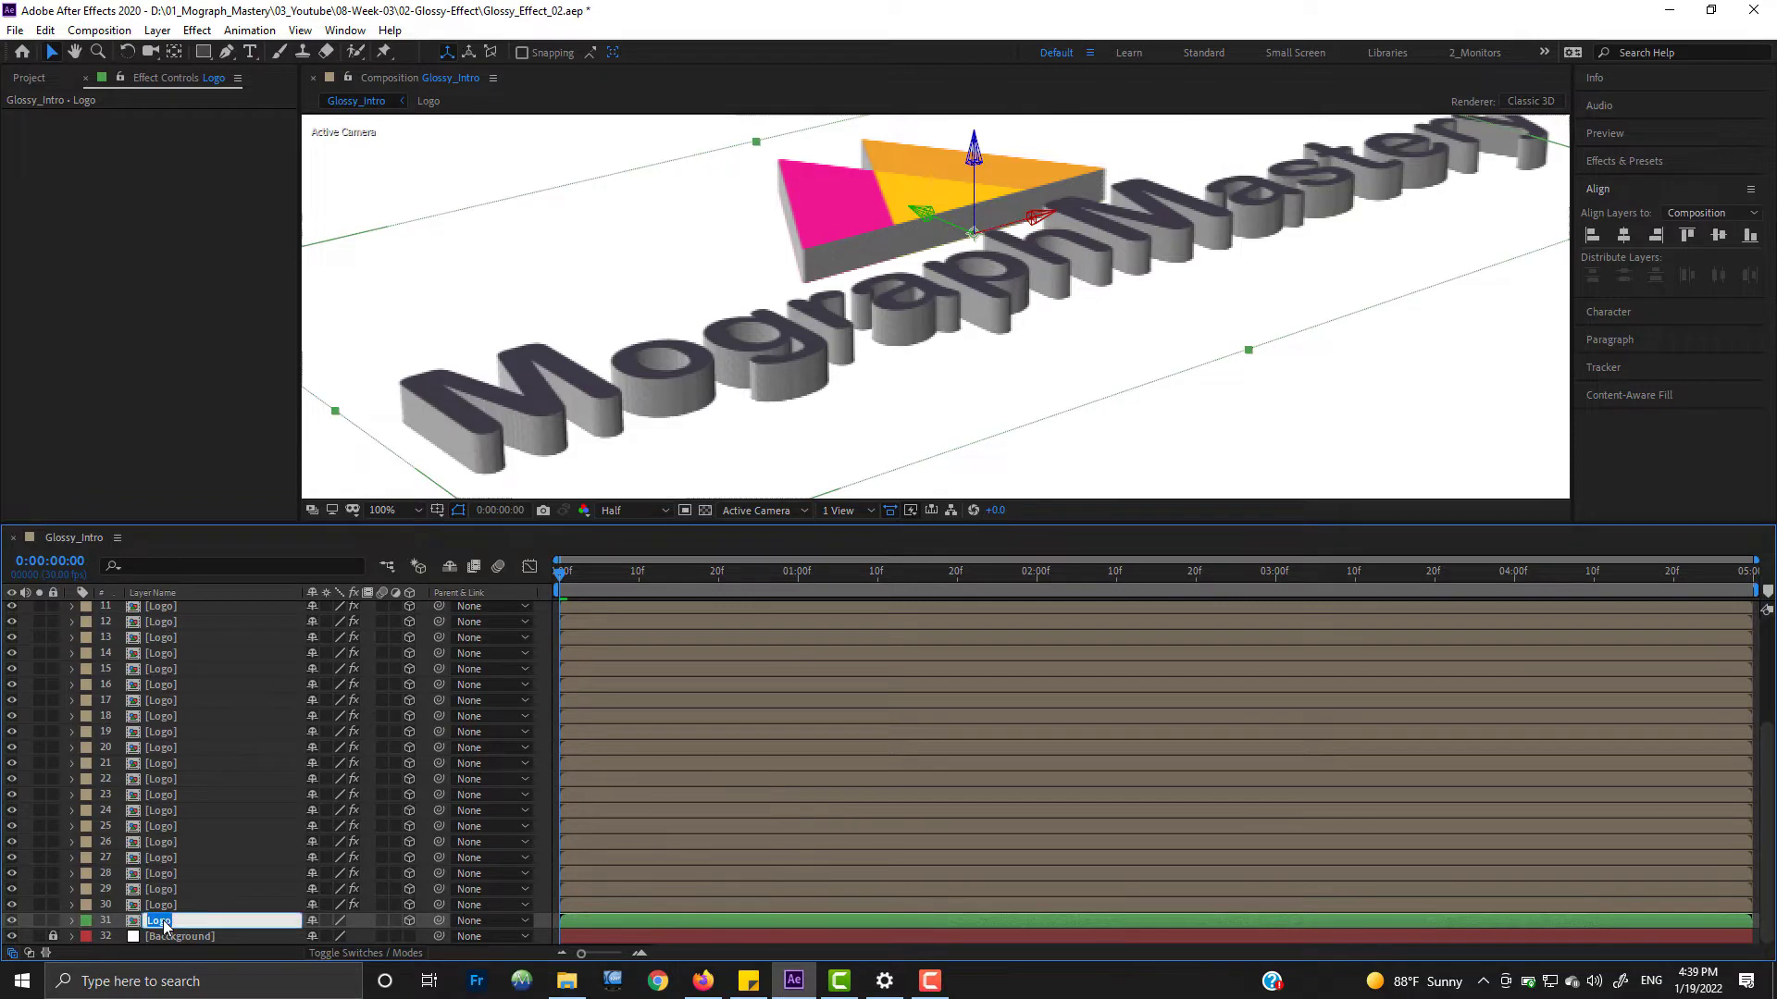
{"action": "type", "text": "Occlusion"}
{"action": "key", "text": "Return"}
Step: Add a Drop Shadow effect to the Occlusion layer with distance 0, softness 120 and opacity 100%
{"action": "right_click", "coordinate": [207, 188]}
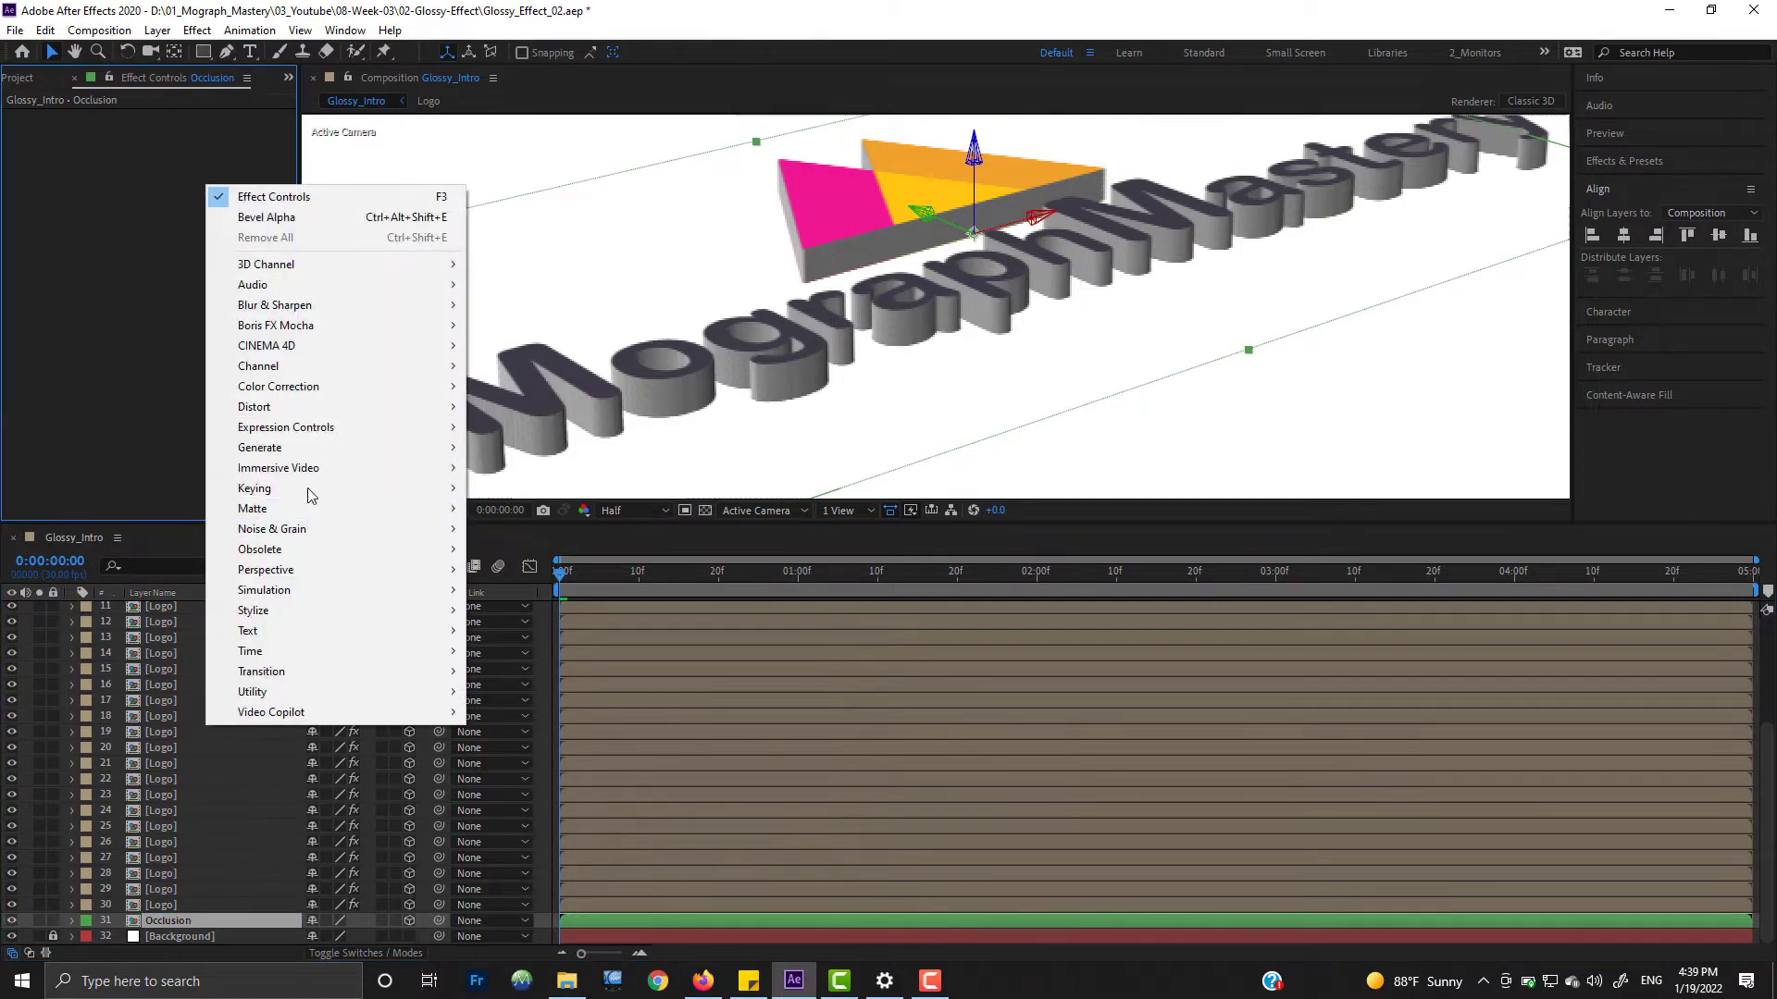
{"action": "mouse_move", "coordinate": [297, 615]}
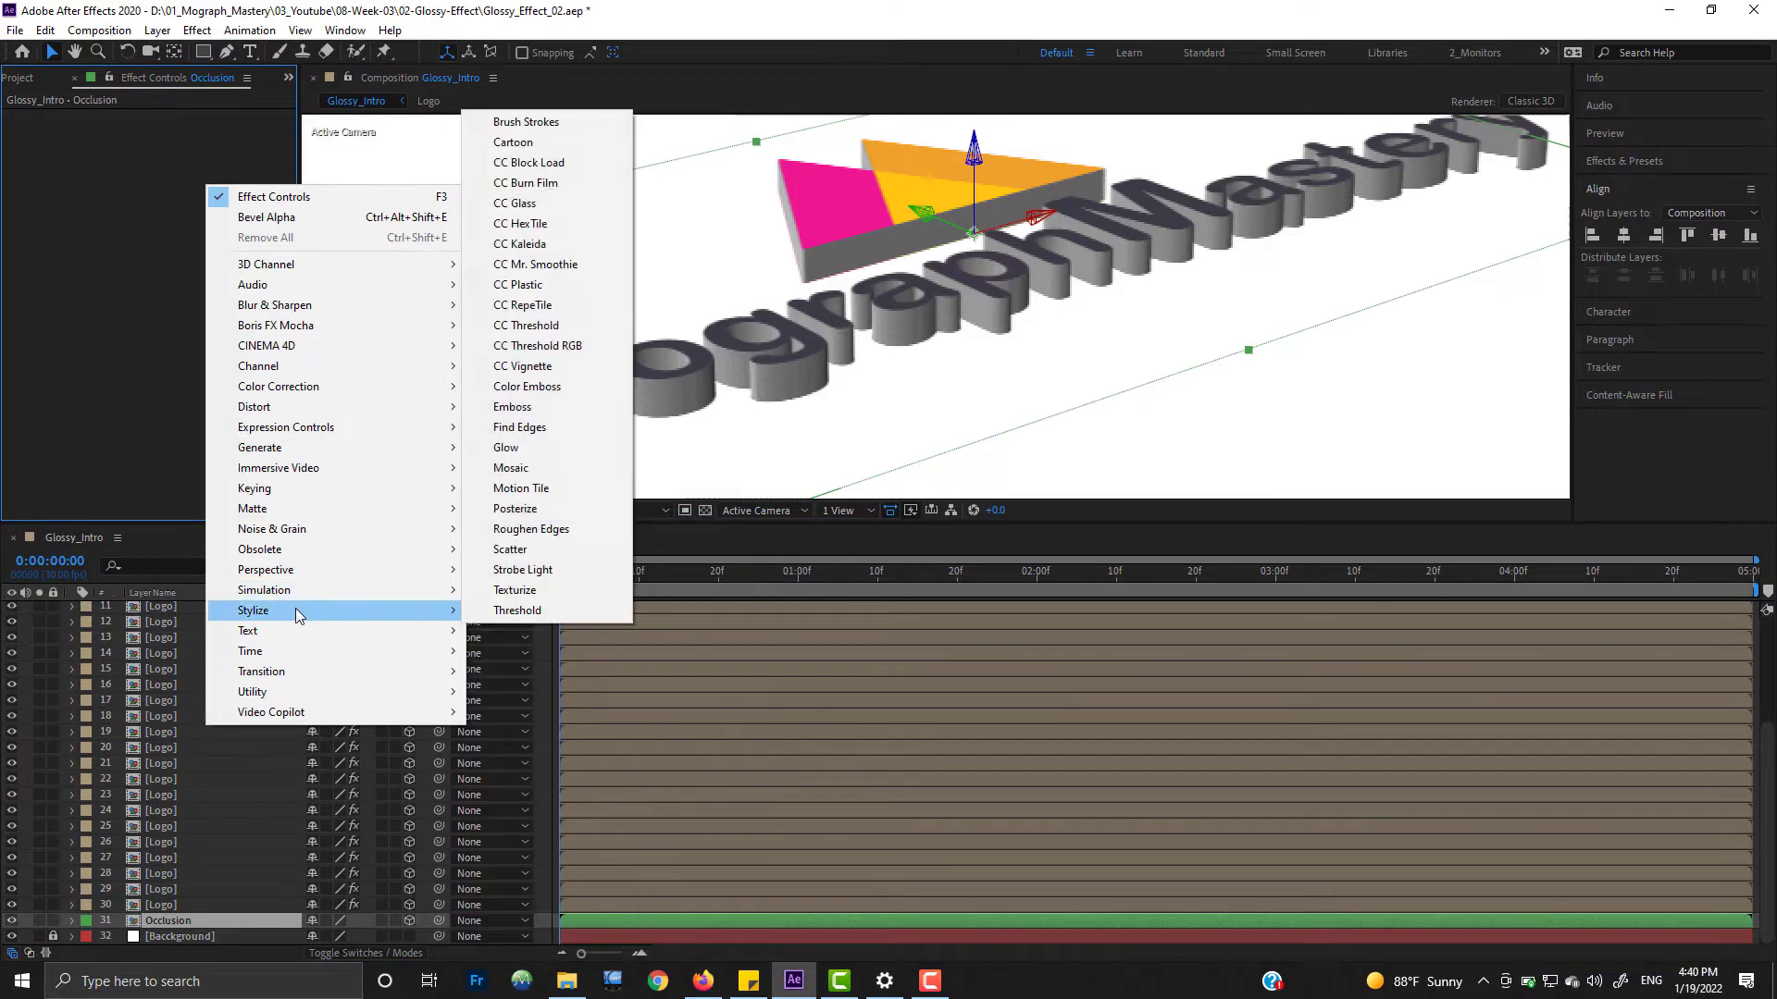
{"action": "mouse_move", "coordinate": [278, 570]}
{"action": "left_click", "coordinate": [523, 732]}
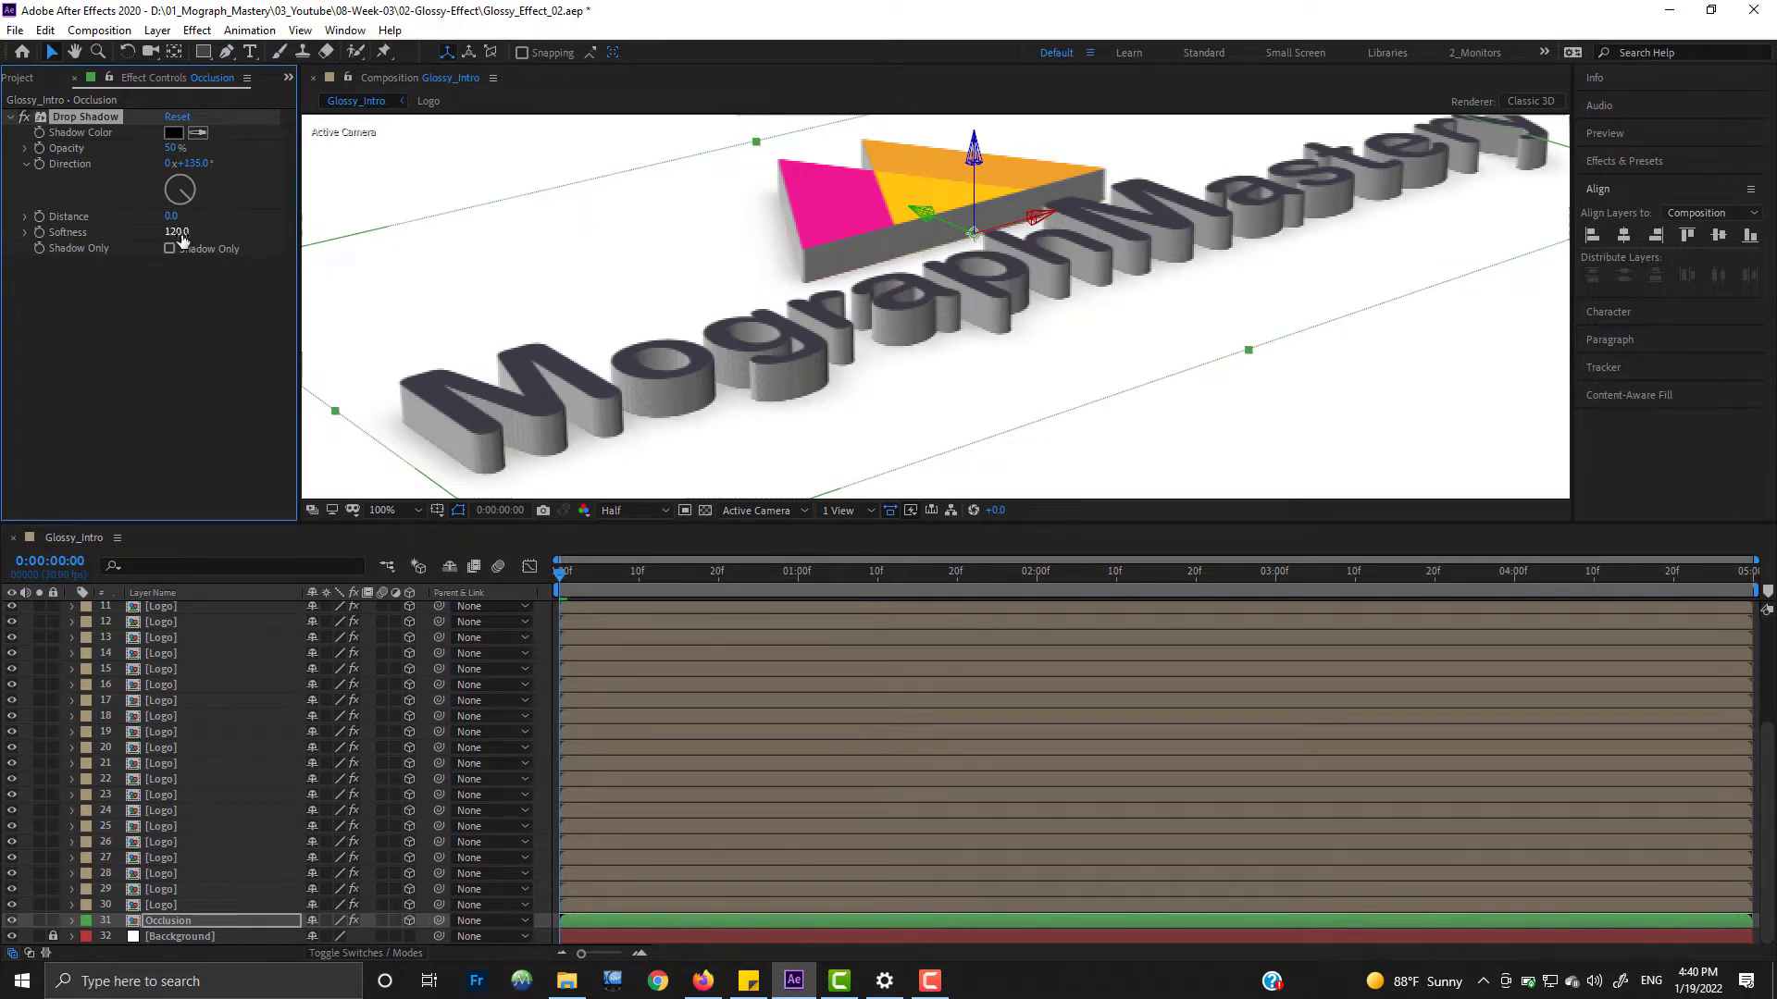
{"action": "left_click_drag", "start_coordinate": [172, 148], "coordinate": [902, 158]}
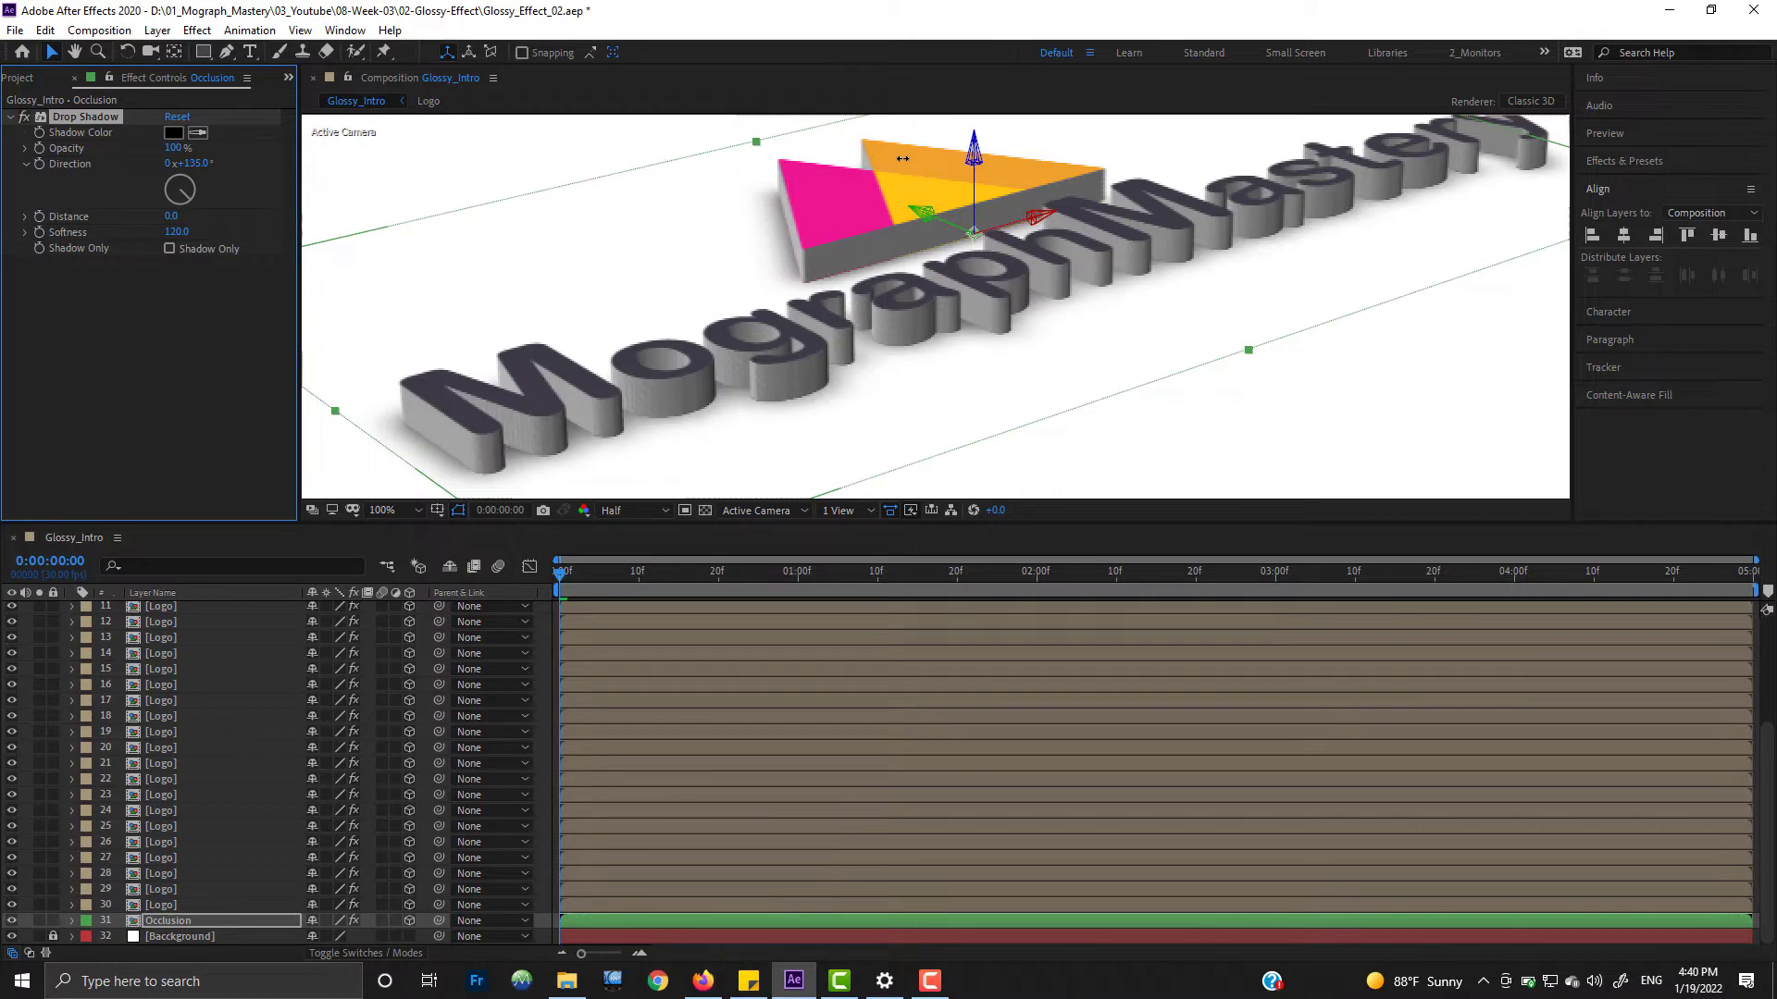
Step: Mark all the Logo layers between the blue Logo layer and Occlusion as shy, and hide the shy layers
{"action": "scroll", "coordinate": [220, 787], "scroll_direction": "up", "scroll_amount": 4}
{"action": "left_click", "coordinate": [173, 704]}
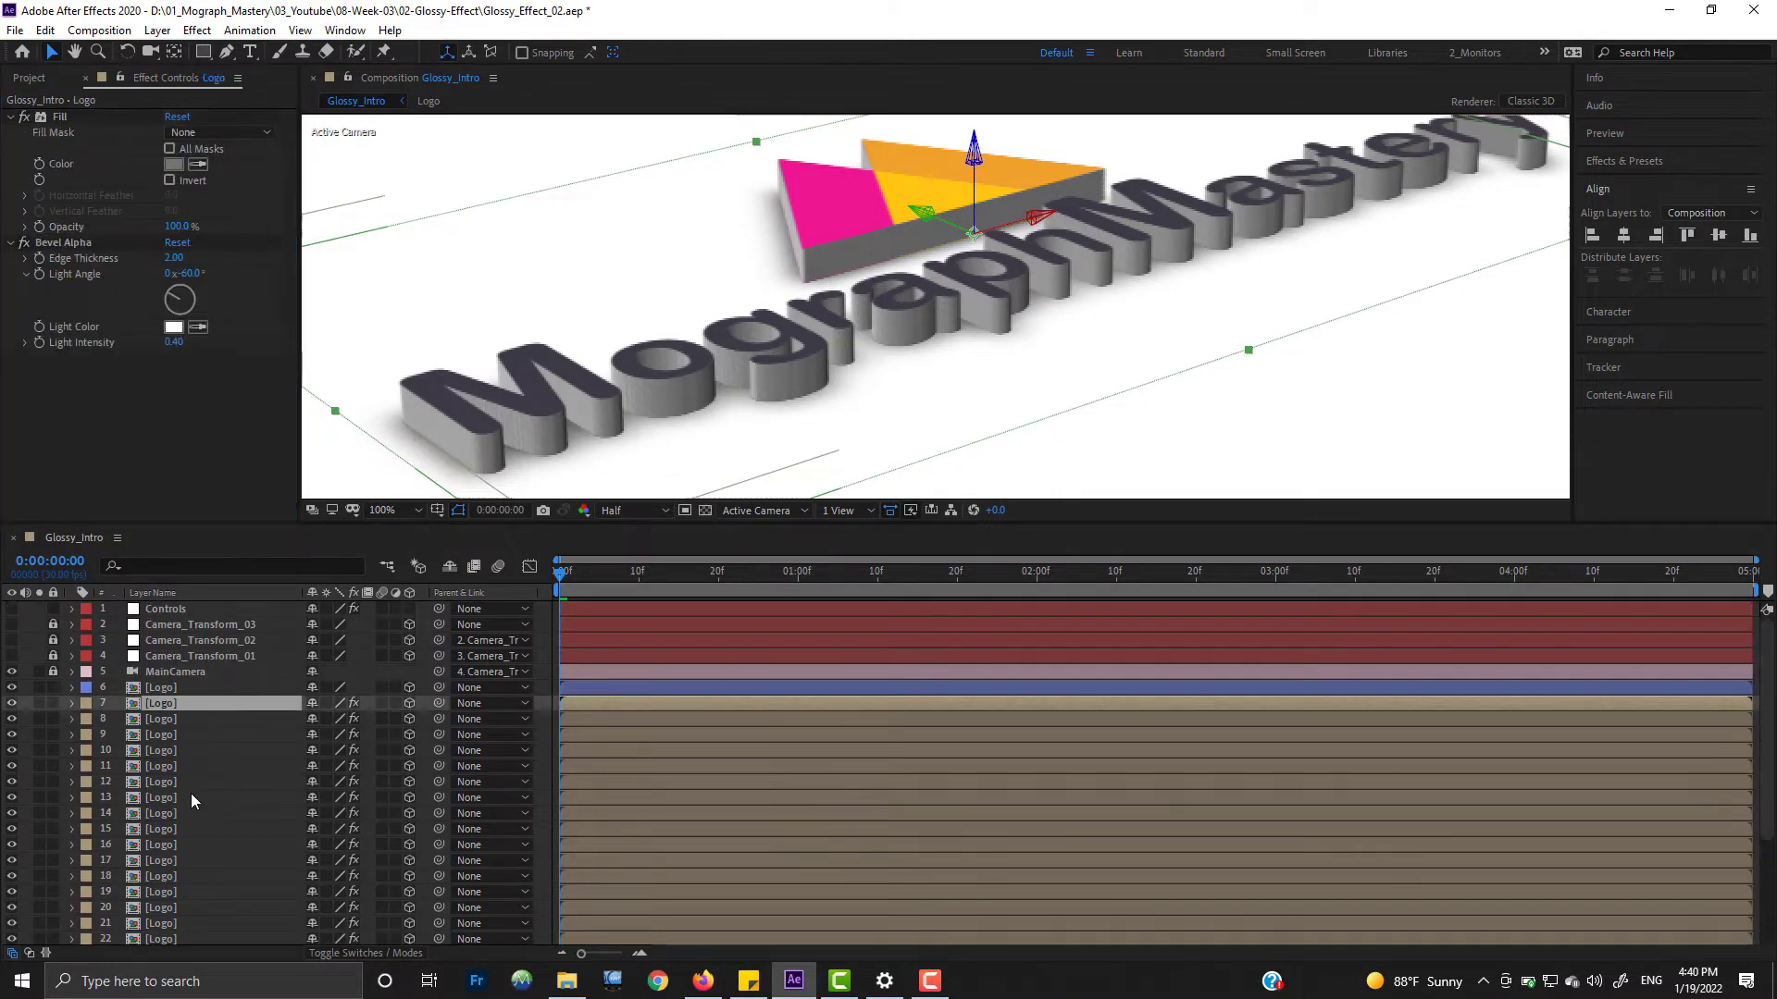
{"action": "scroll", "coordinate": [191, 792], "scroll_direction": "down", "scroll_amount": 4}
{"action": "left_click", "coordinate": [164, 905], "text": "shift"}
{"action": "left_click", "coordinate": [313, 637]}
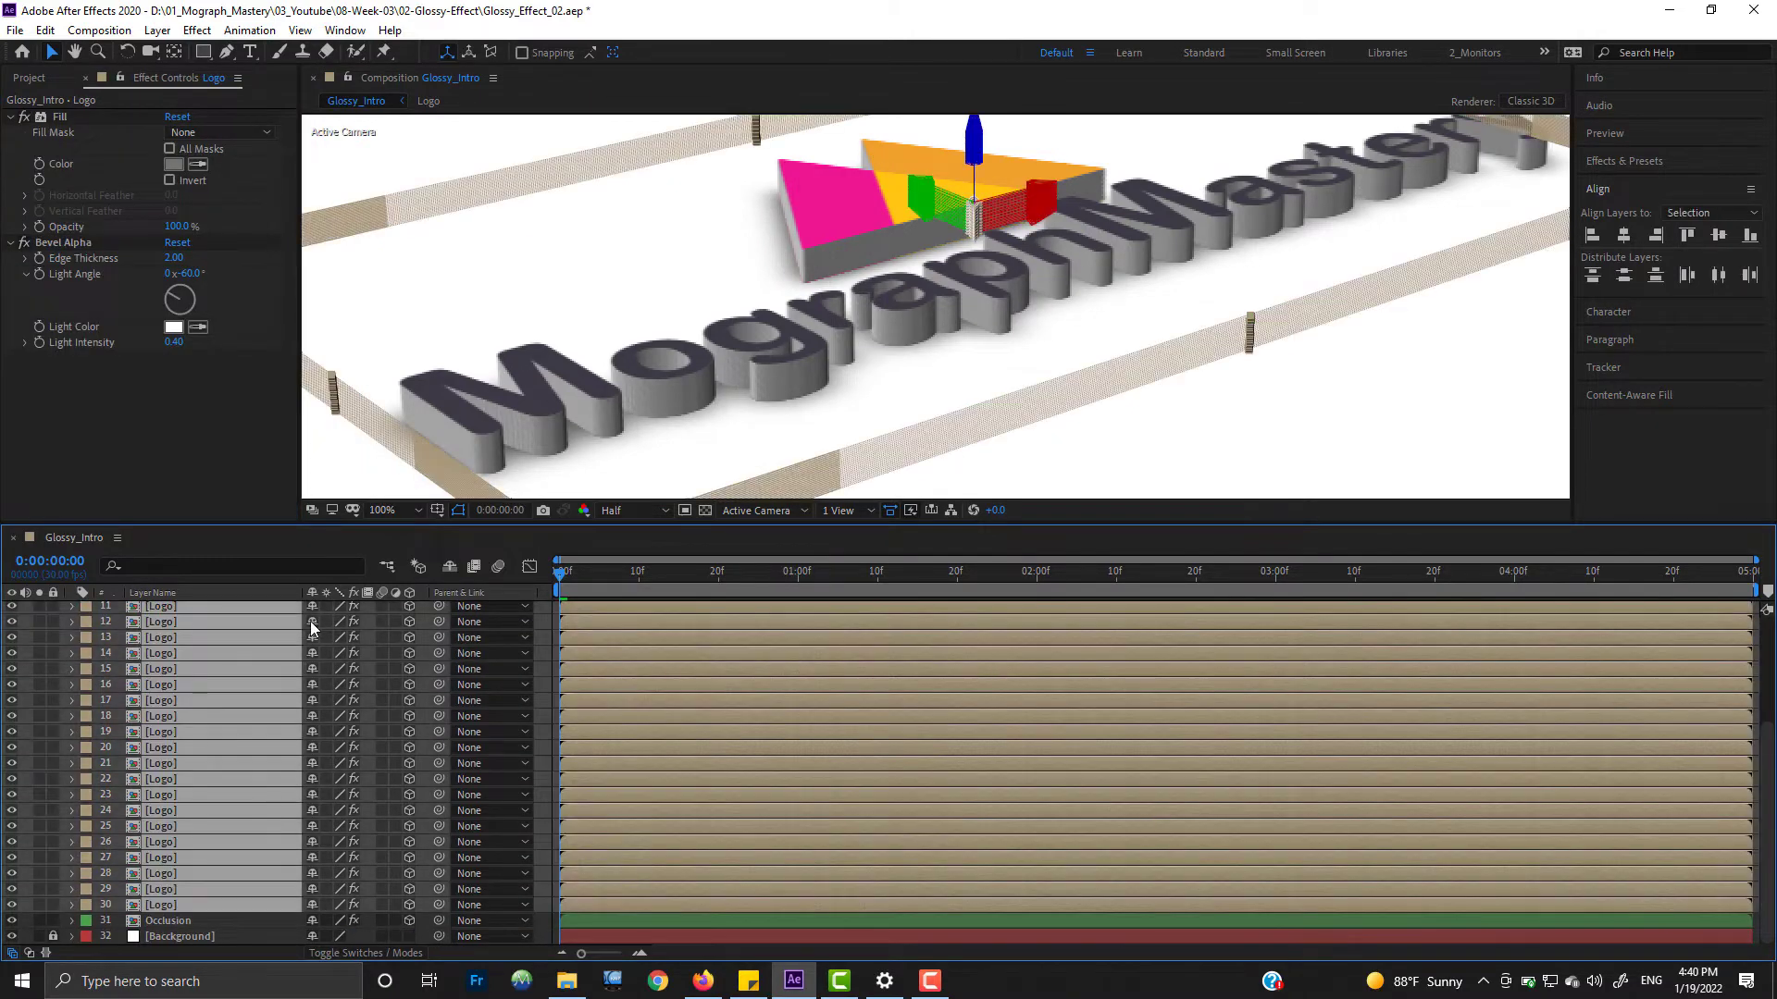
{"action": "left_click", "coordinate": [450, 568]}
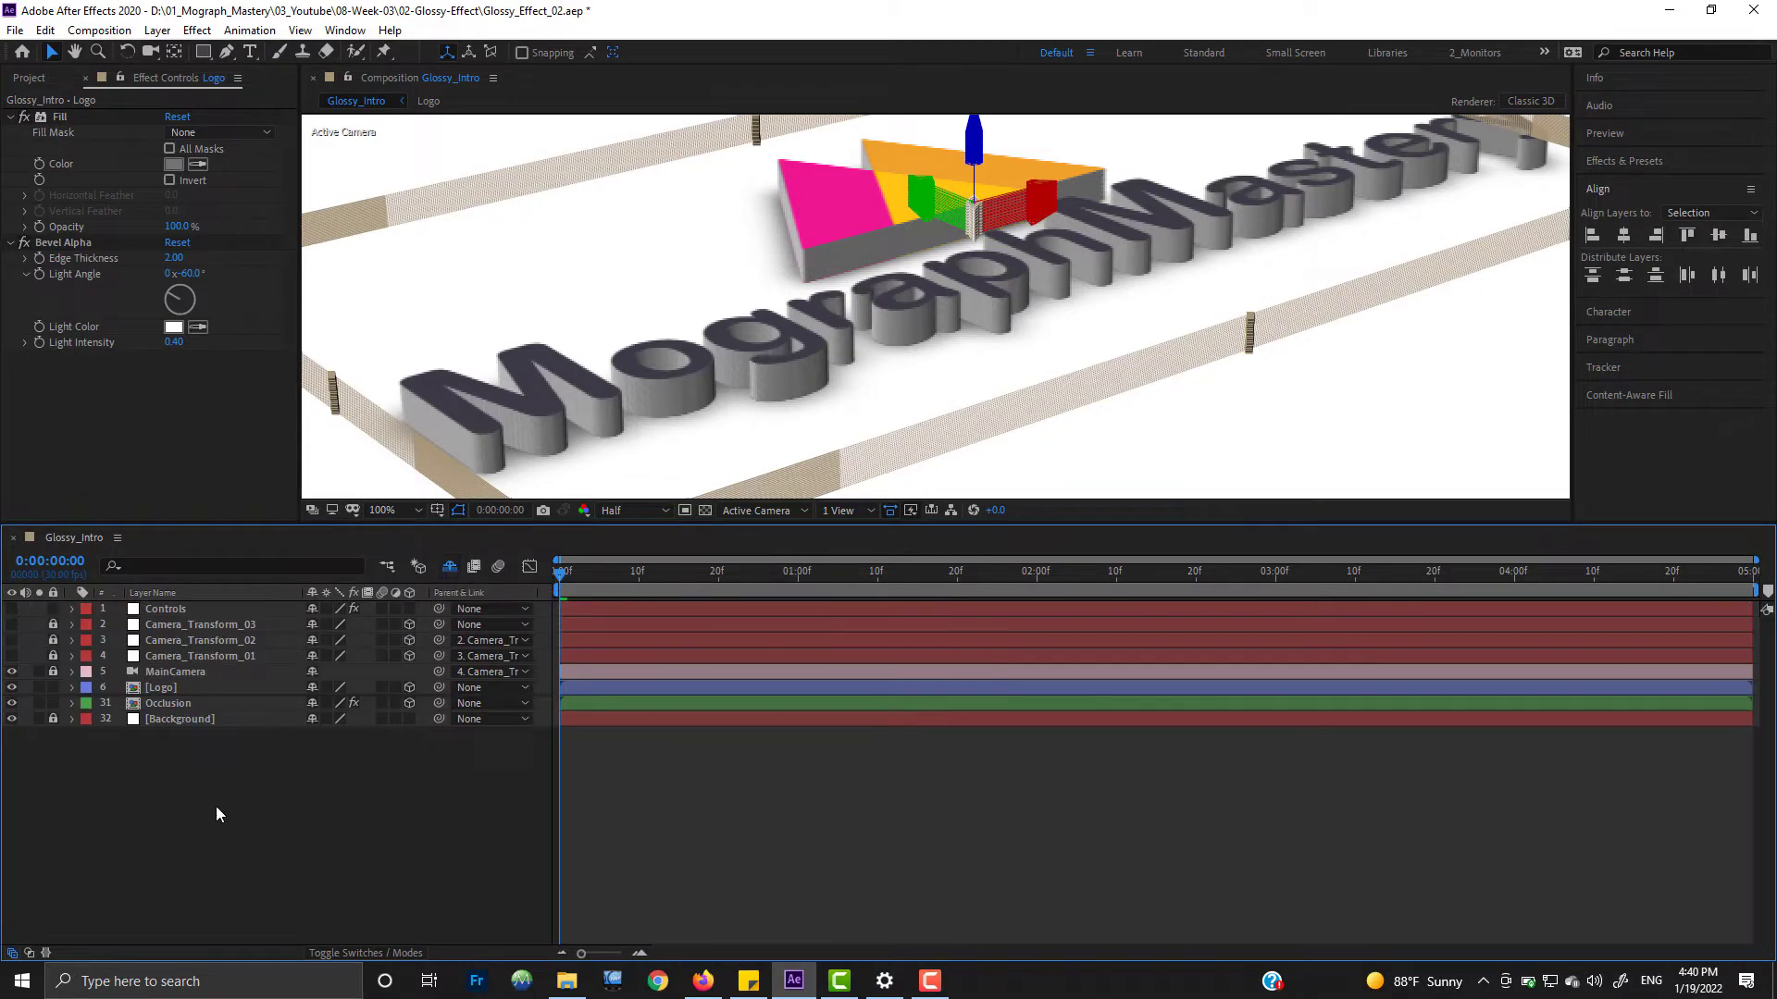
Step: Temporarily show the shy Logo layers, select the whole range to check it, deselect it and hide the shy layers again
{"action": "left_click", "coordinate": [161, 688]}
{"action": "left_click", "coordinate": [449, 568]}
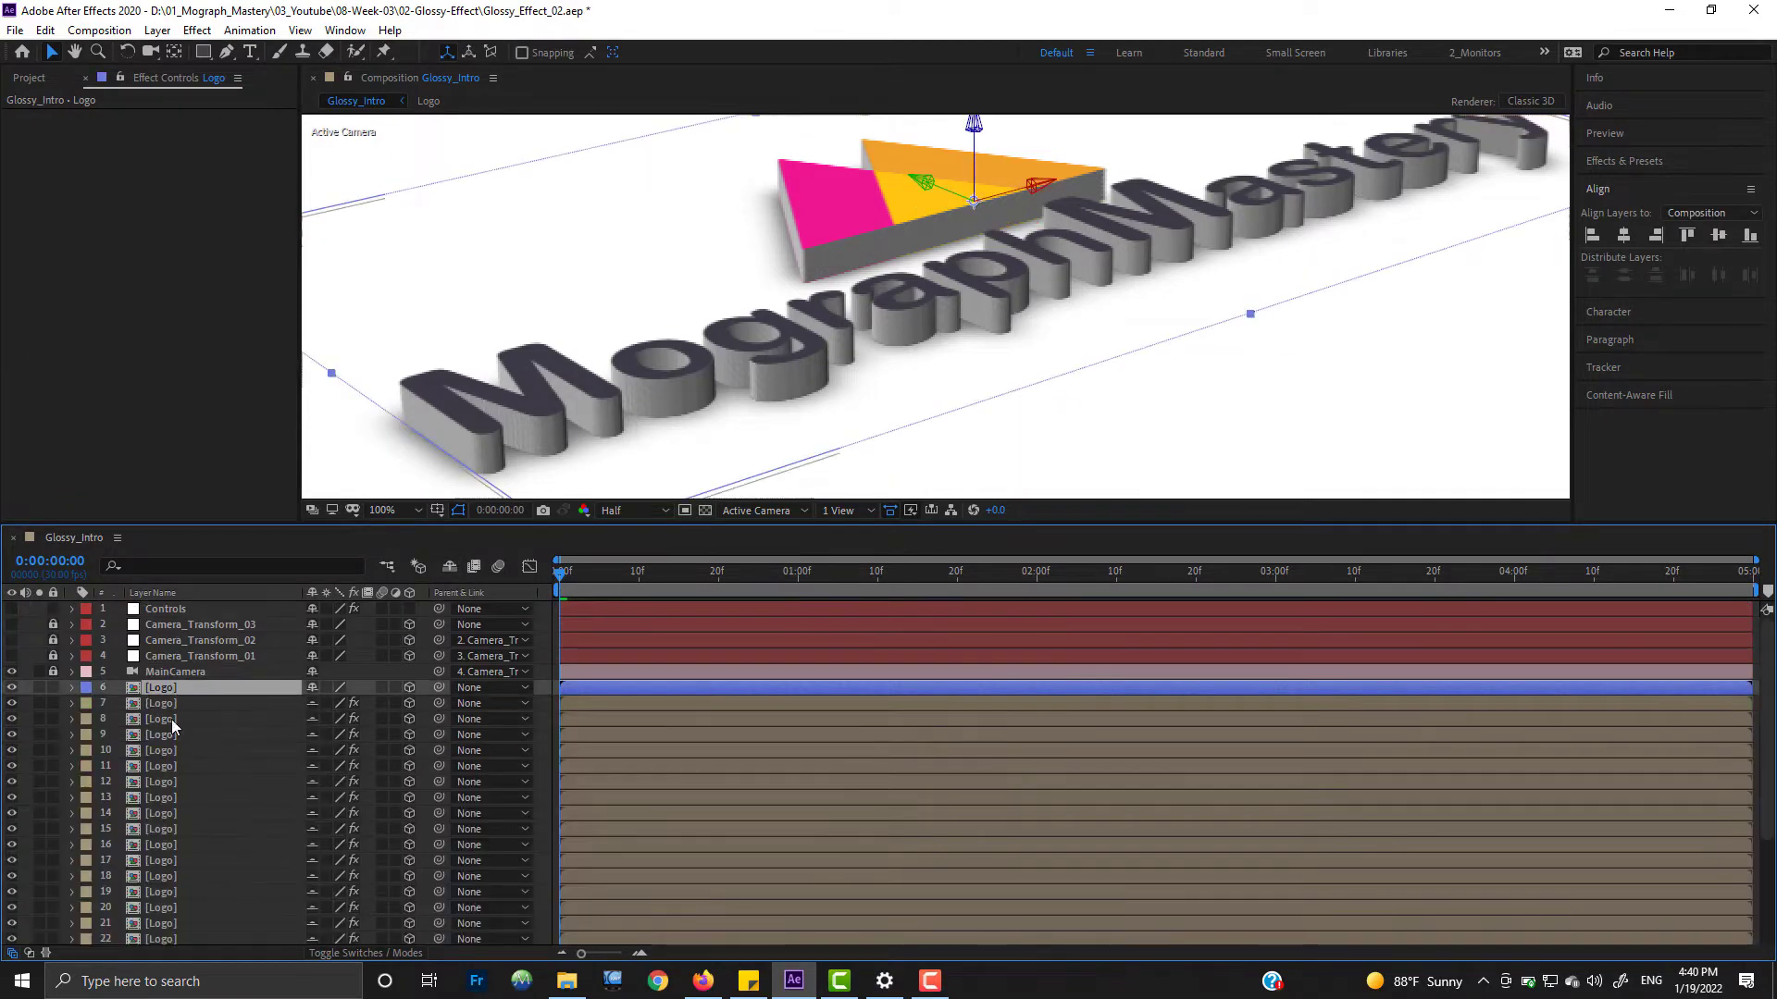
{"action": "left_click", "coordinate": [213, 703]}
{"action": "scroll", "coordinate": [154, 820], "scroll_direction": "down", "scroll_amount": 4}
{"action": "left_click", "coordinate": [172, 906], "text": "shift"}
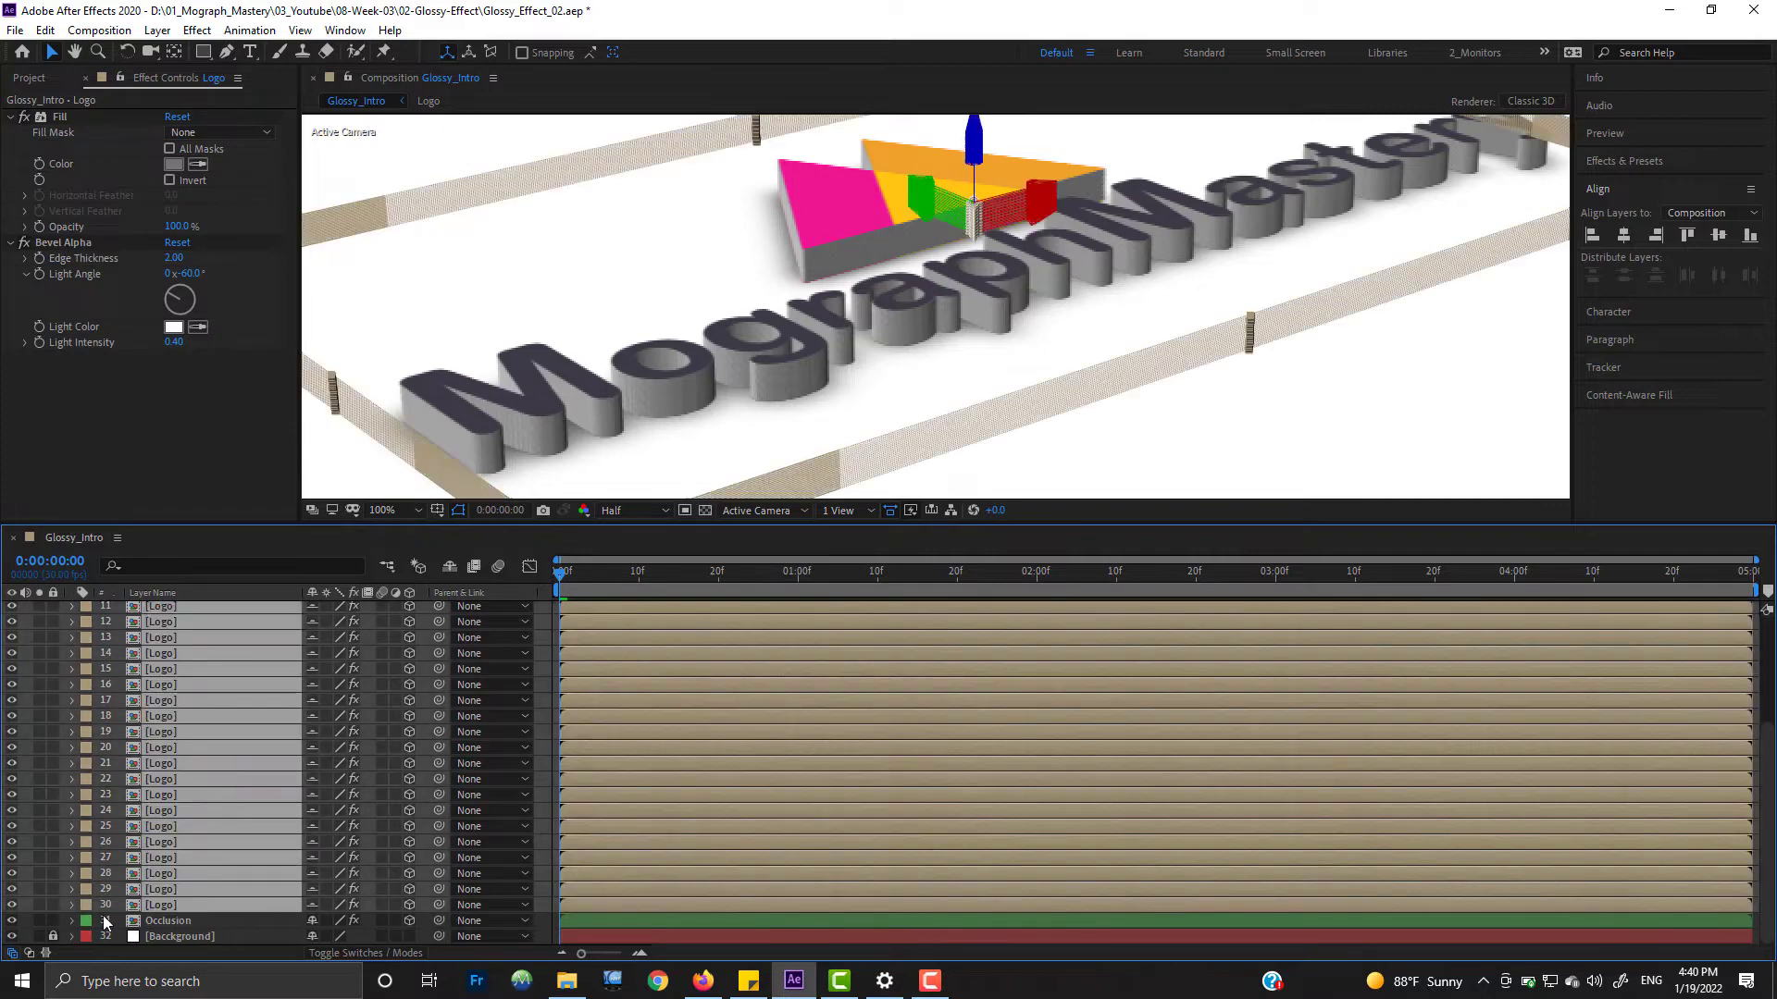
{"action": "key", "text": "ctrl+shift+a"}
{"action": "left_click", "coordinate": [450, 567]}
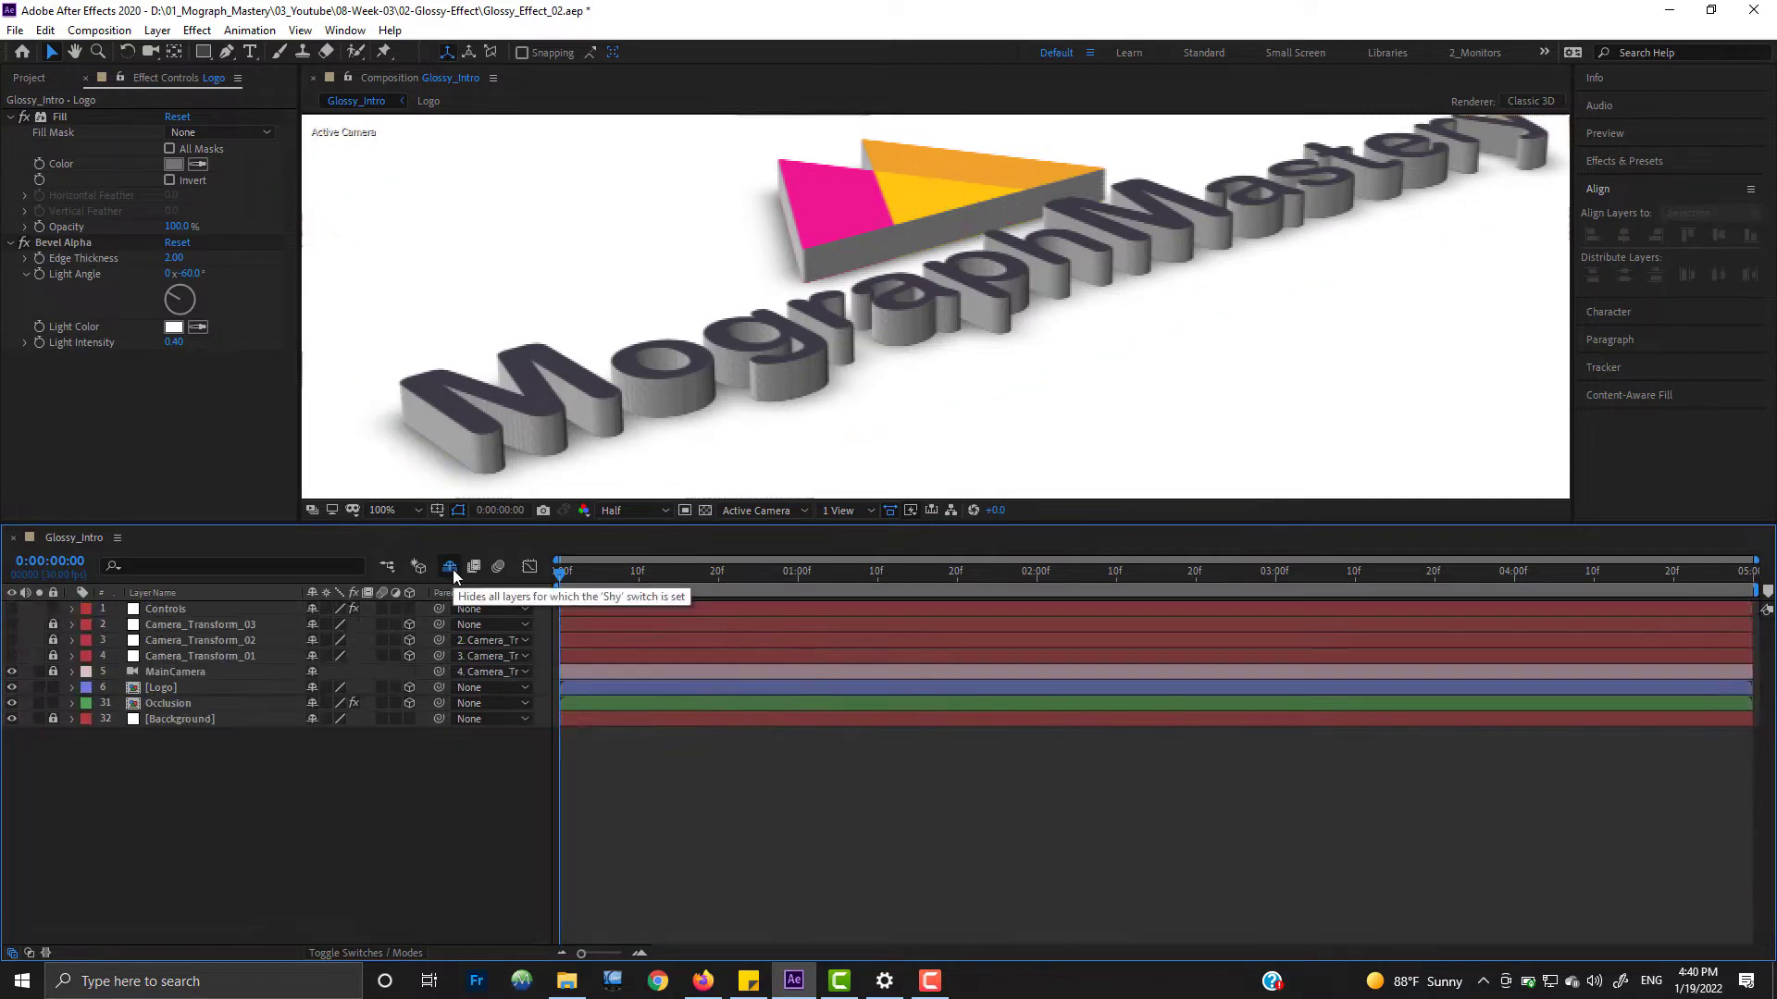
Step: Reveal the Occlusion layer's effect in the timeline, and add a second Color Control named Occlusion to the Controls null
{"action": "left_click", "coordinate": [178, 708]}
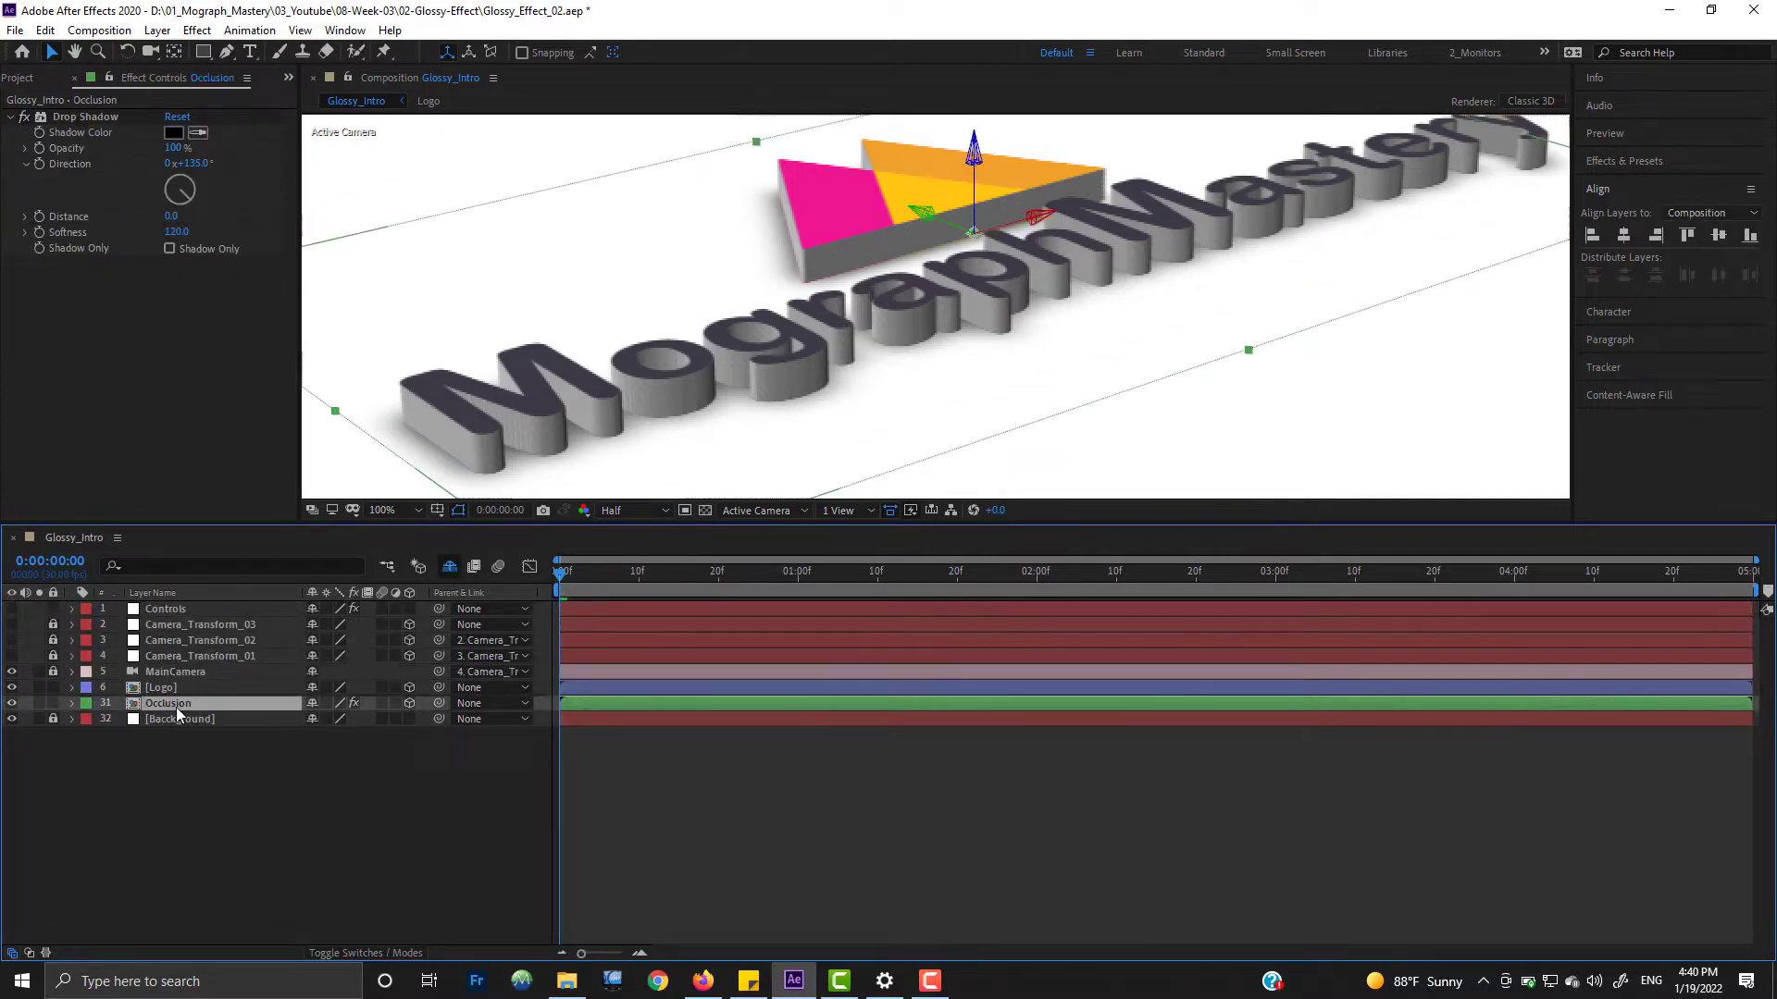
{"action": "key", "text": "e"}
{"action": "left_click", "coordinate": [185, 610]}
{"action": "right_click", "coordinate": [167, 213]}
{"action": "mouse_move", "coordinate": [258, 458]}
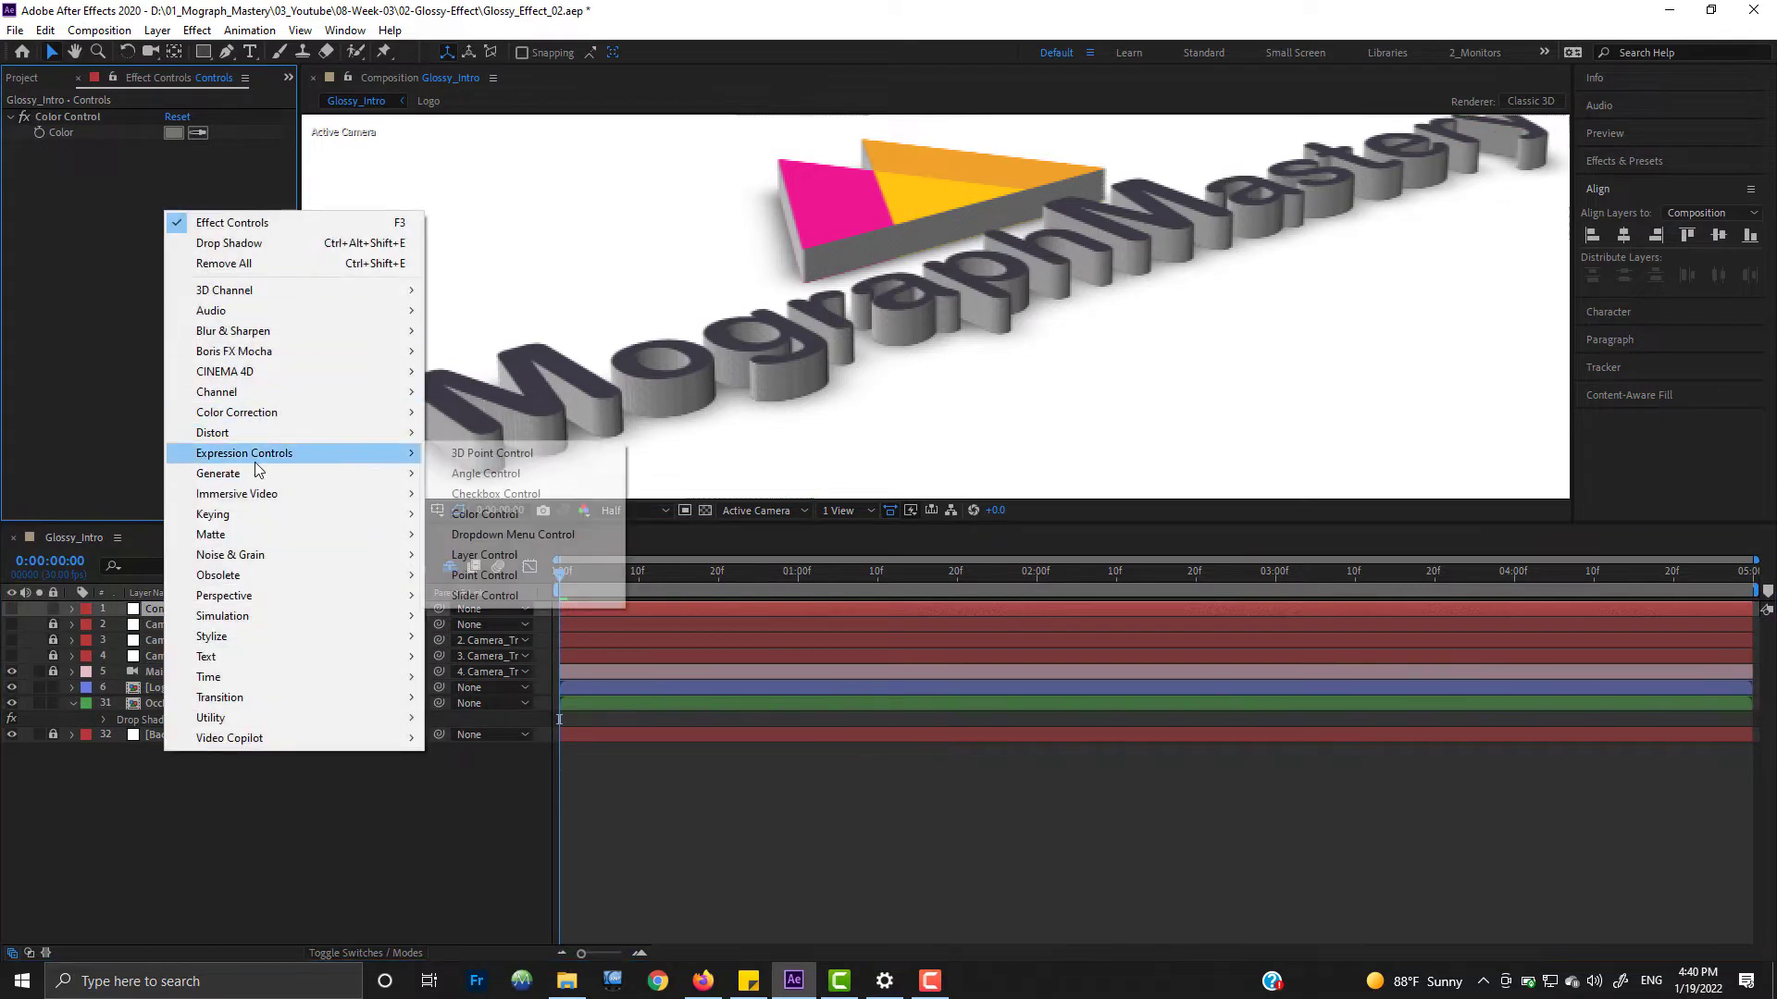
{"action": "left_click", "coordinate": [485, 514]}
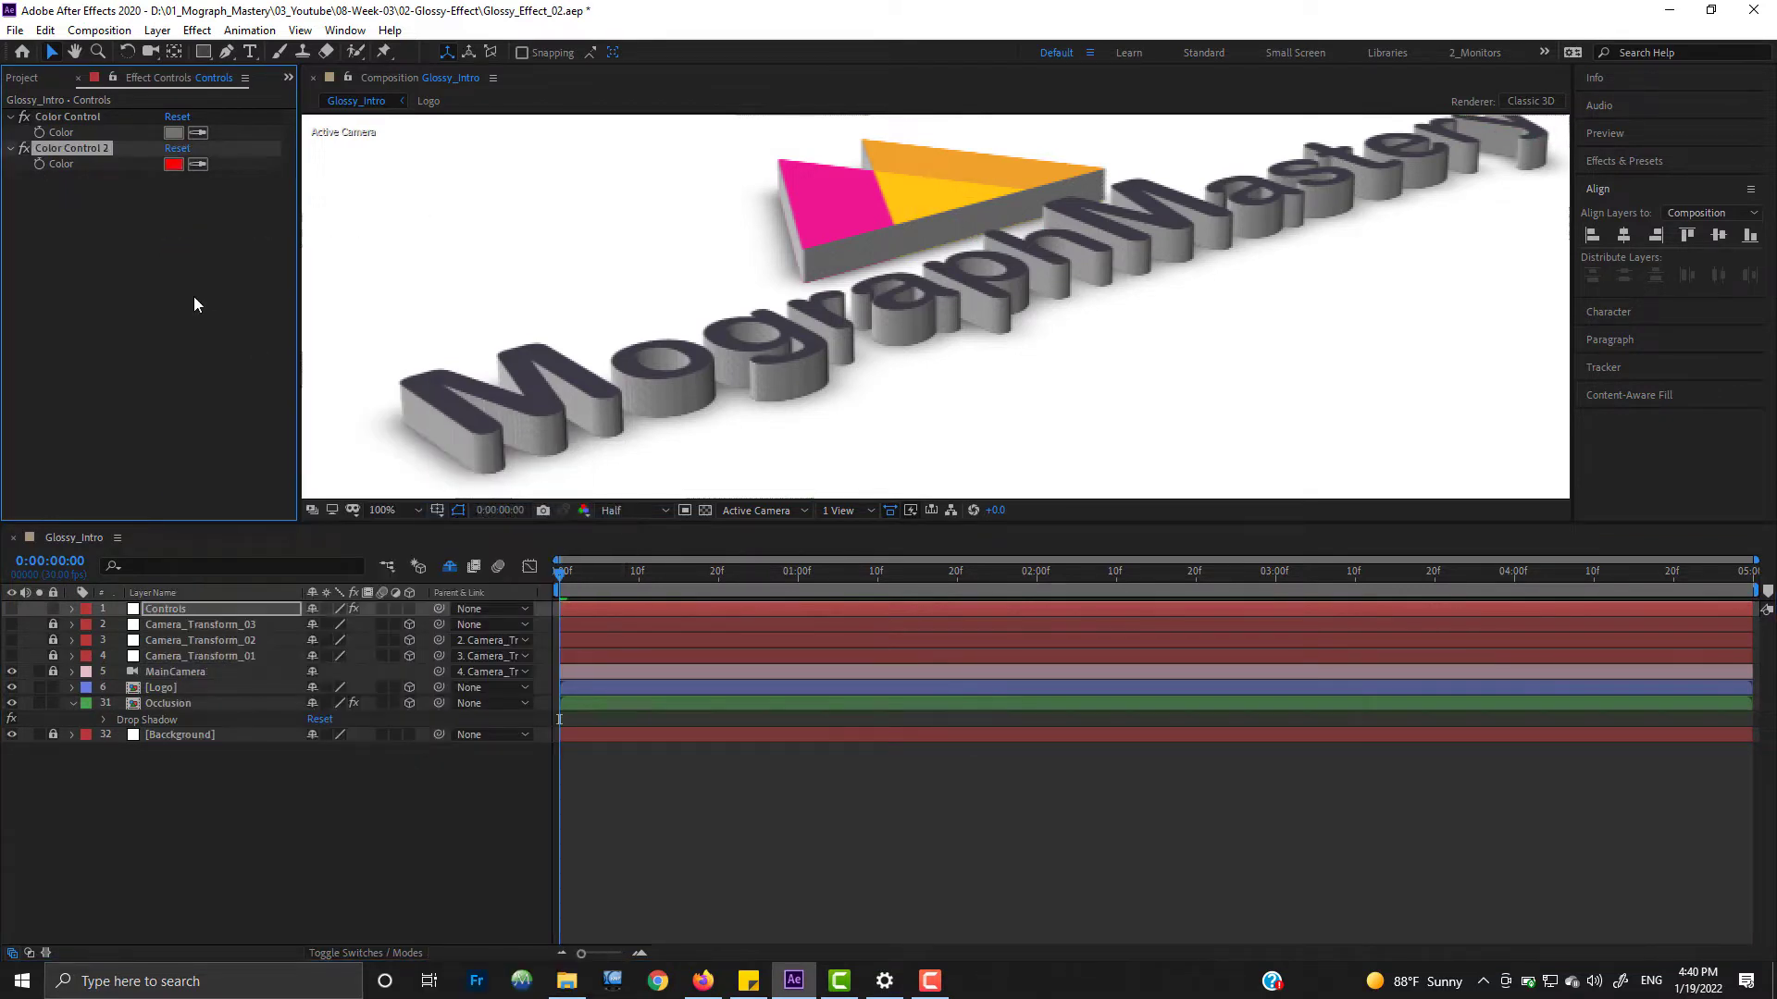
{"action": "key", "text": "Return"}
{"action": "type", "text": "Occlusion"}
{"action": "key", "text": "Return"}
Step: Link the Occlusion layer's Drop Shadow Shadow Color to the Color property of the Controls null's Occlusion control through an expression
{"action": "left_click", "coordinate": [168, 703]}
{"action": "left_click", "coordinate": [105, 720]}
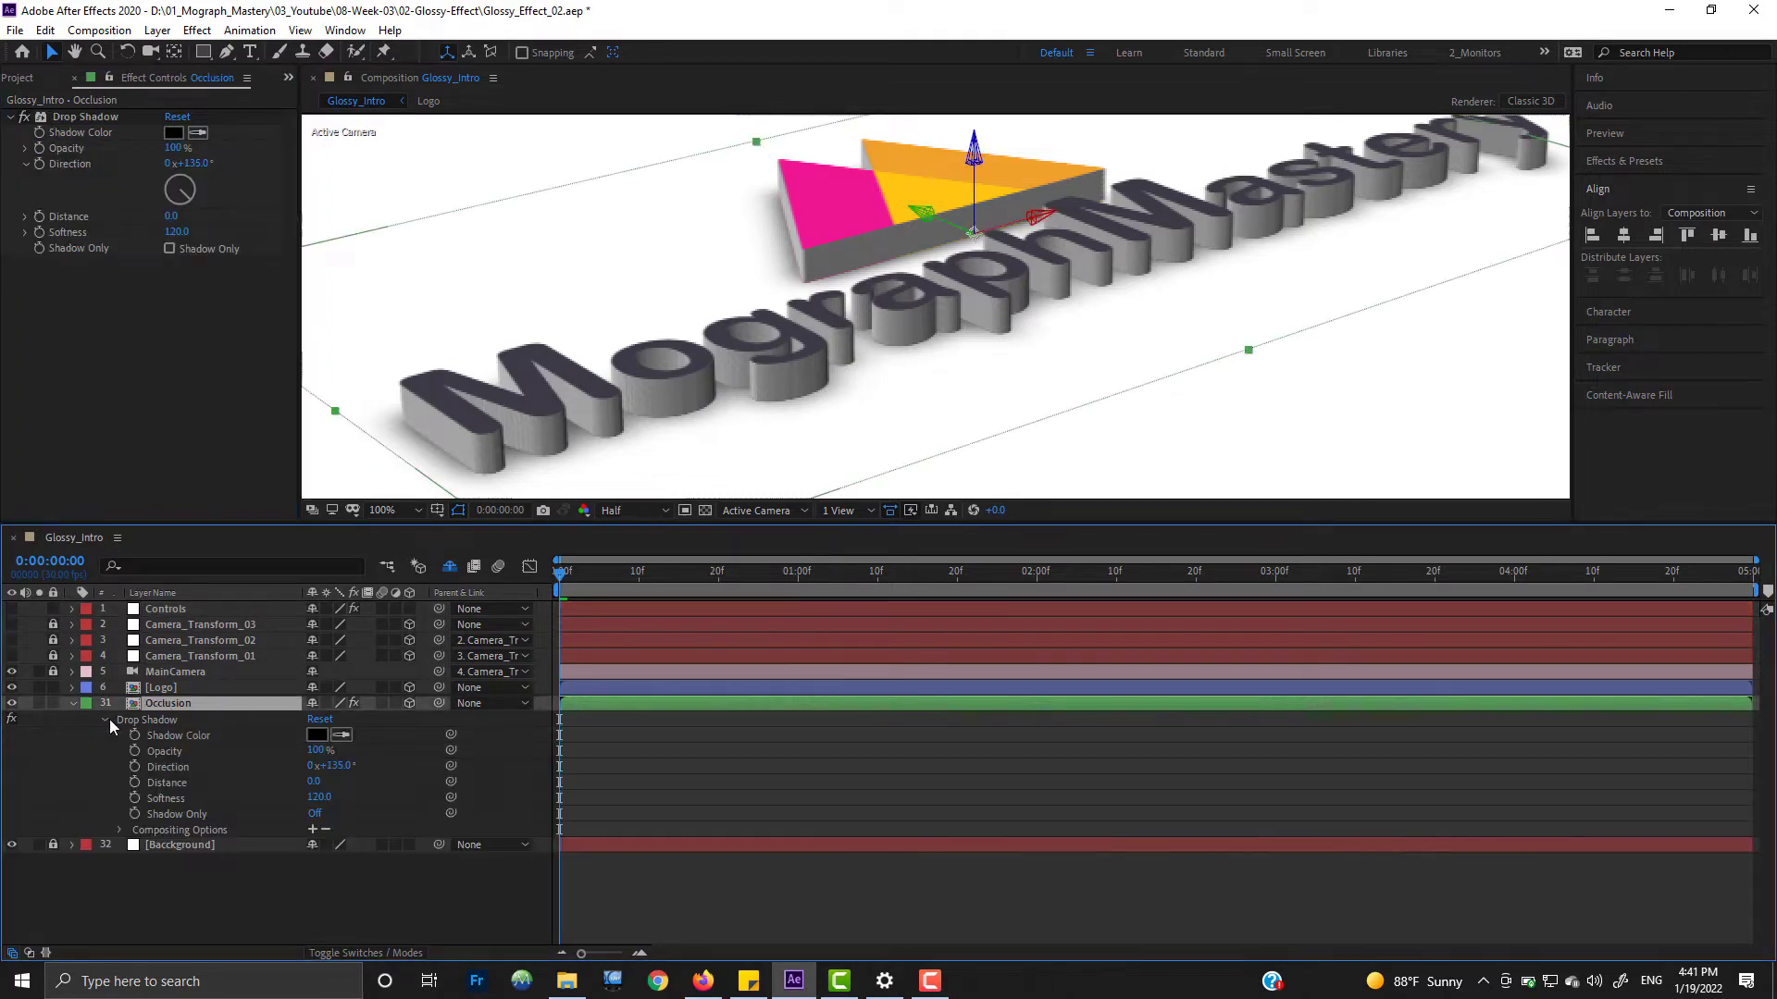
{"action": "left_click", "coordinate": [180, 610]}
{"action": "key", "text": "w"}
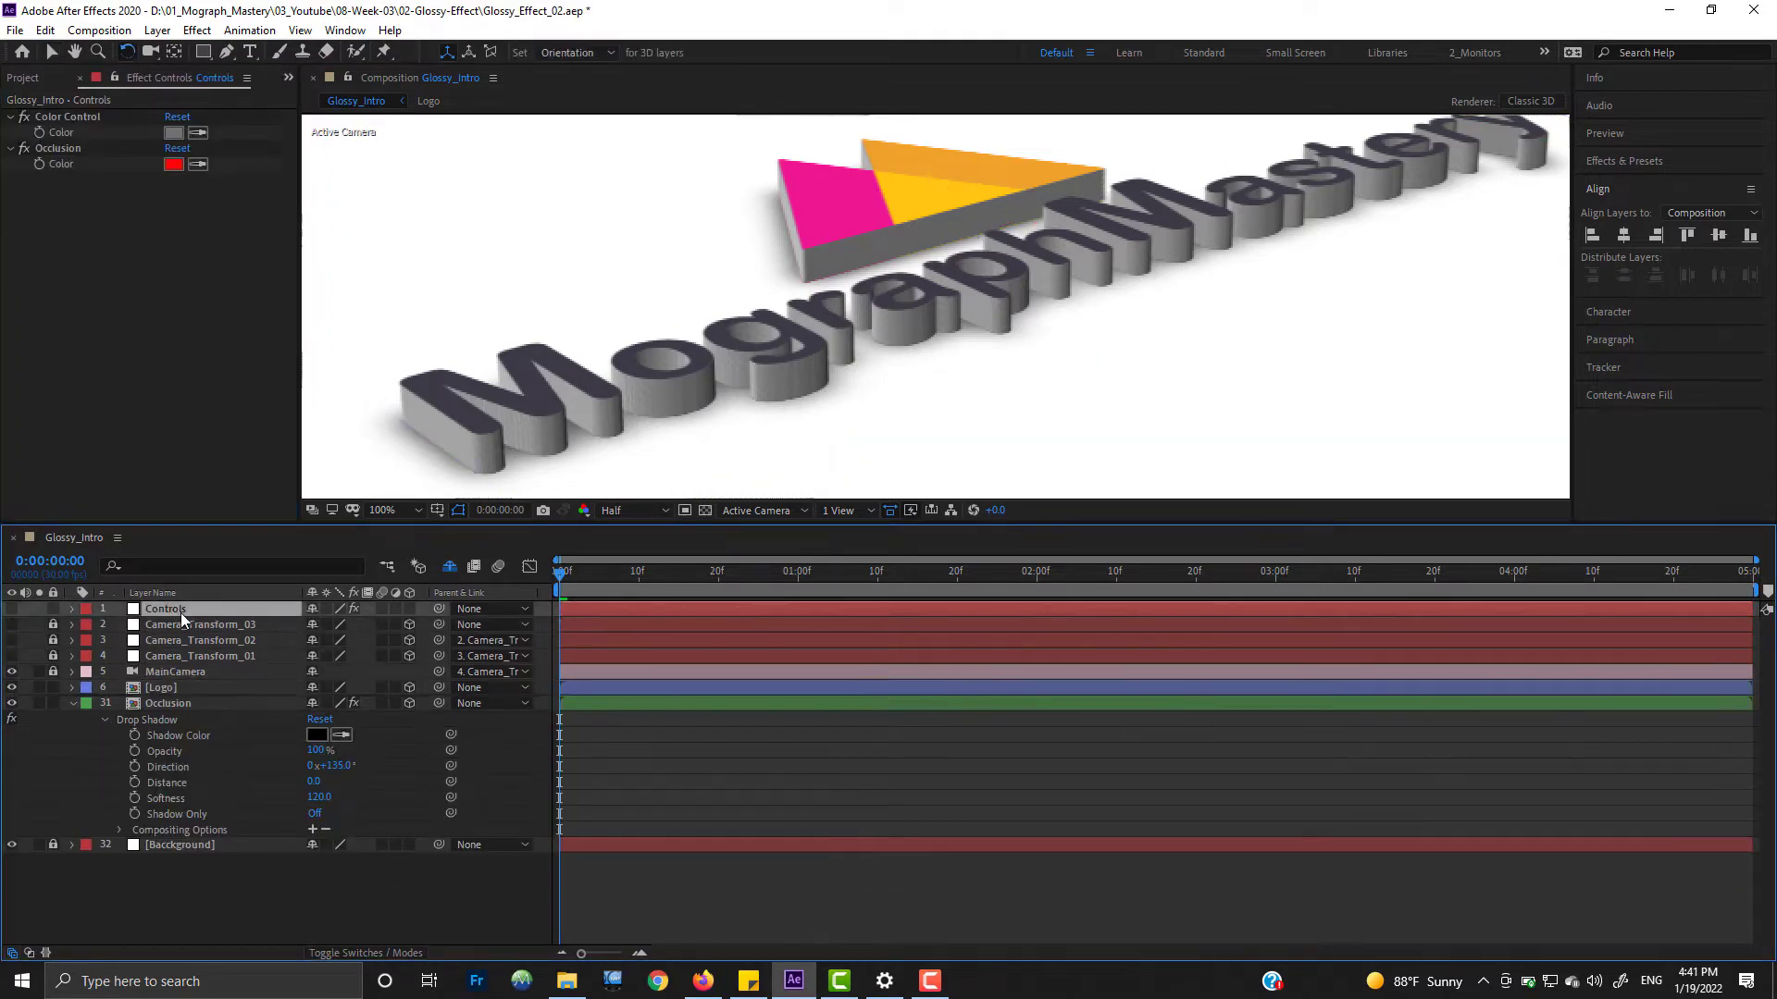
{"action": "key", "text": "e"}
{"action": "left_click", "coordinate": [105, 641]}
{"action": "left_click", "coordinate": [135, 799], "text": "alt"}
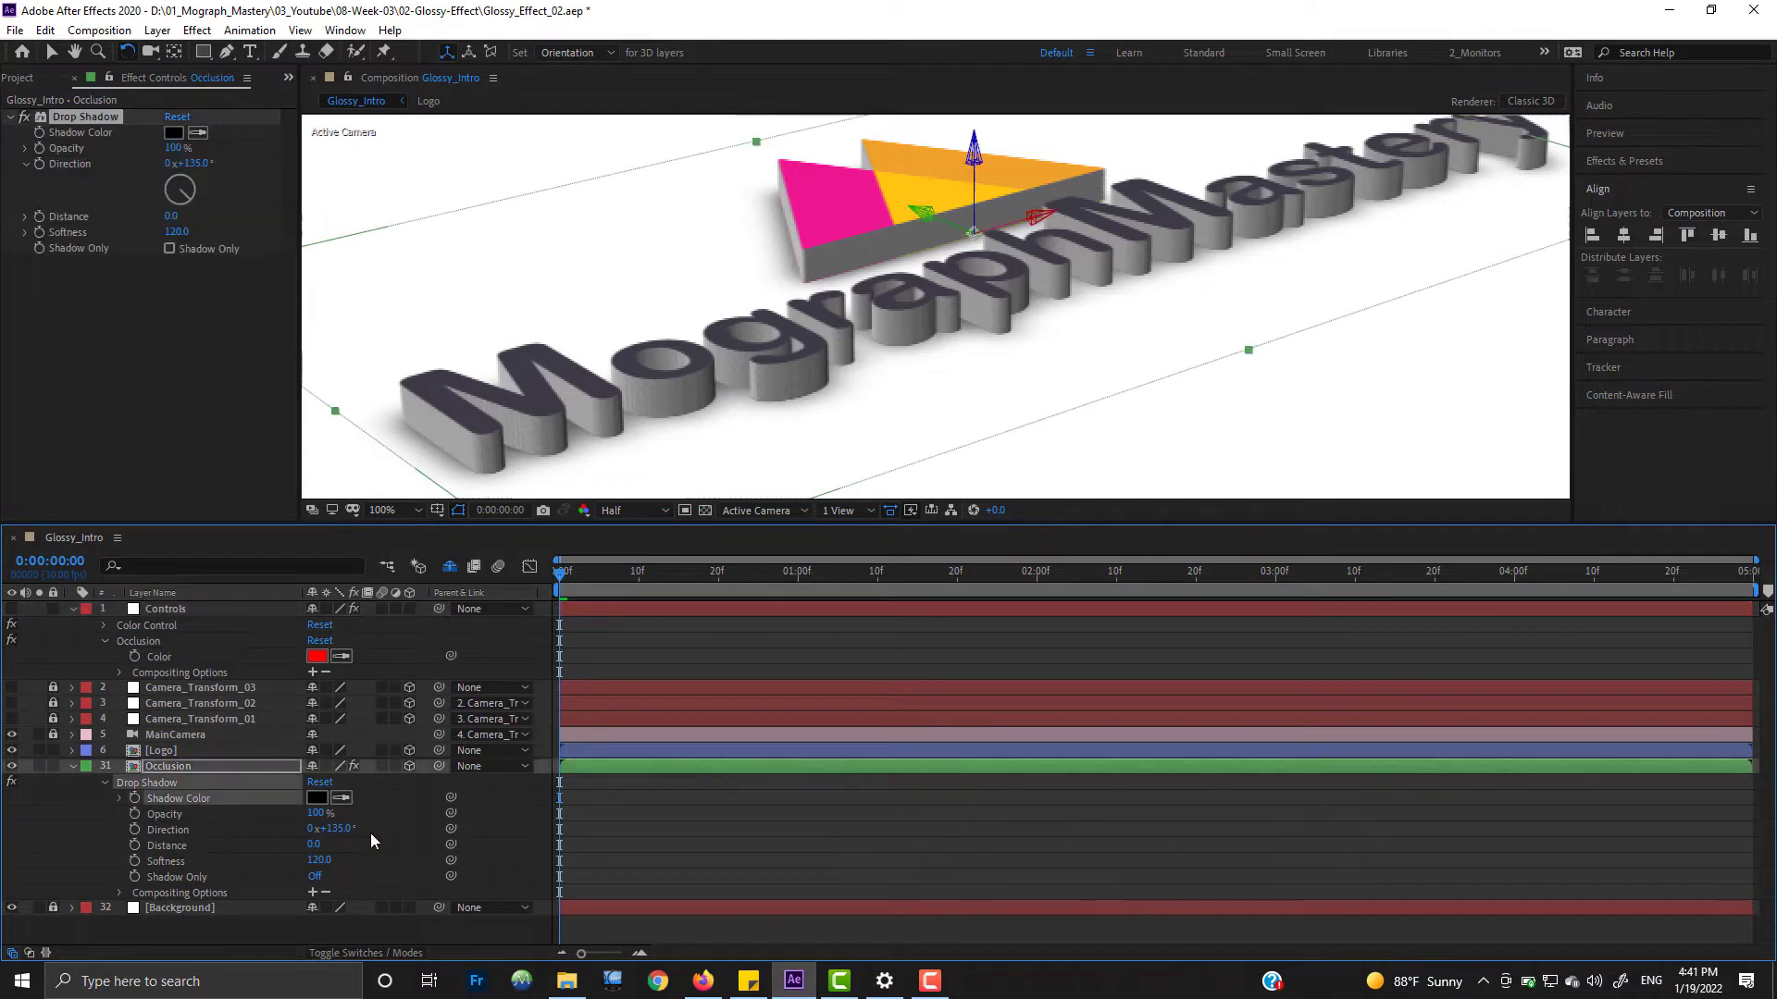
{"action": "left_click_drag", "start_coordinate": [359, 813], "coordinate": [153, 656]}
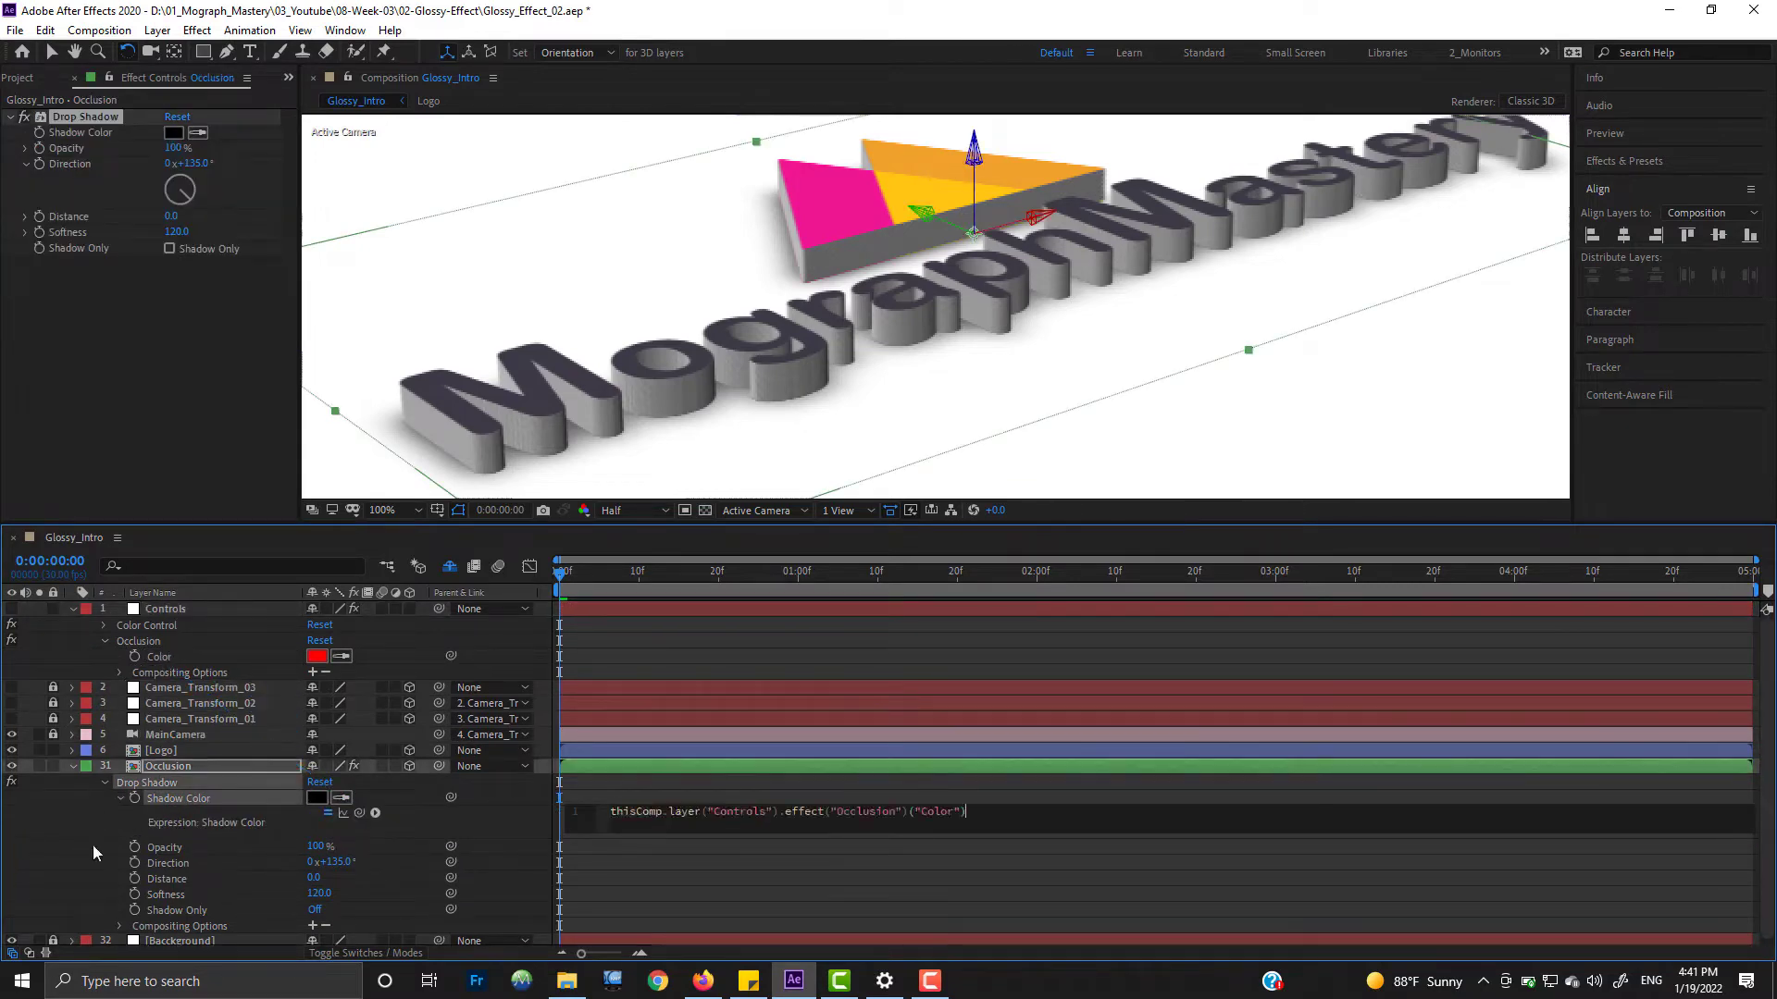
{"action": "left_click", "coordinate": [74, 765]}
{"action": "left_click", "coordinate": [170, 764]}
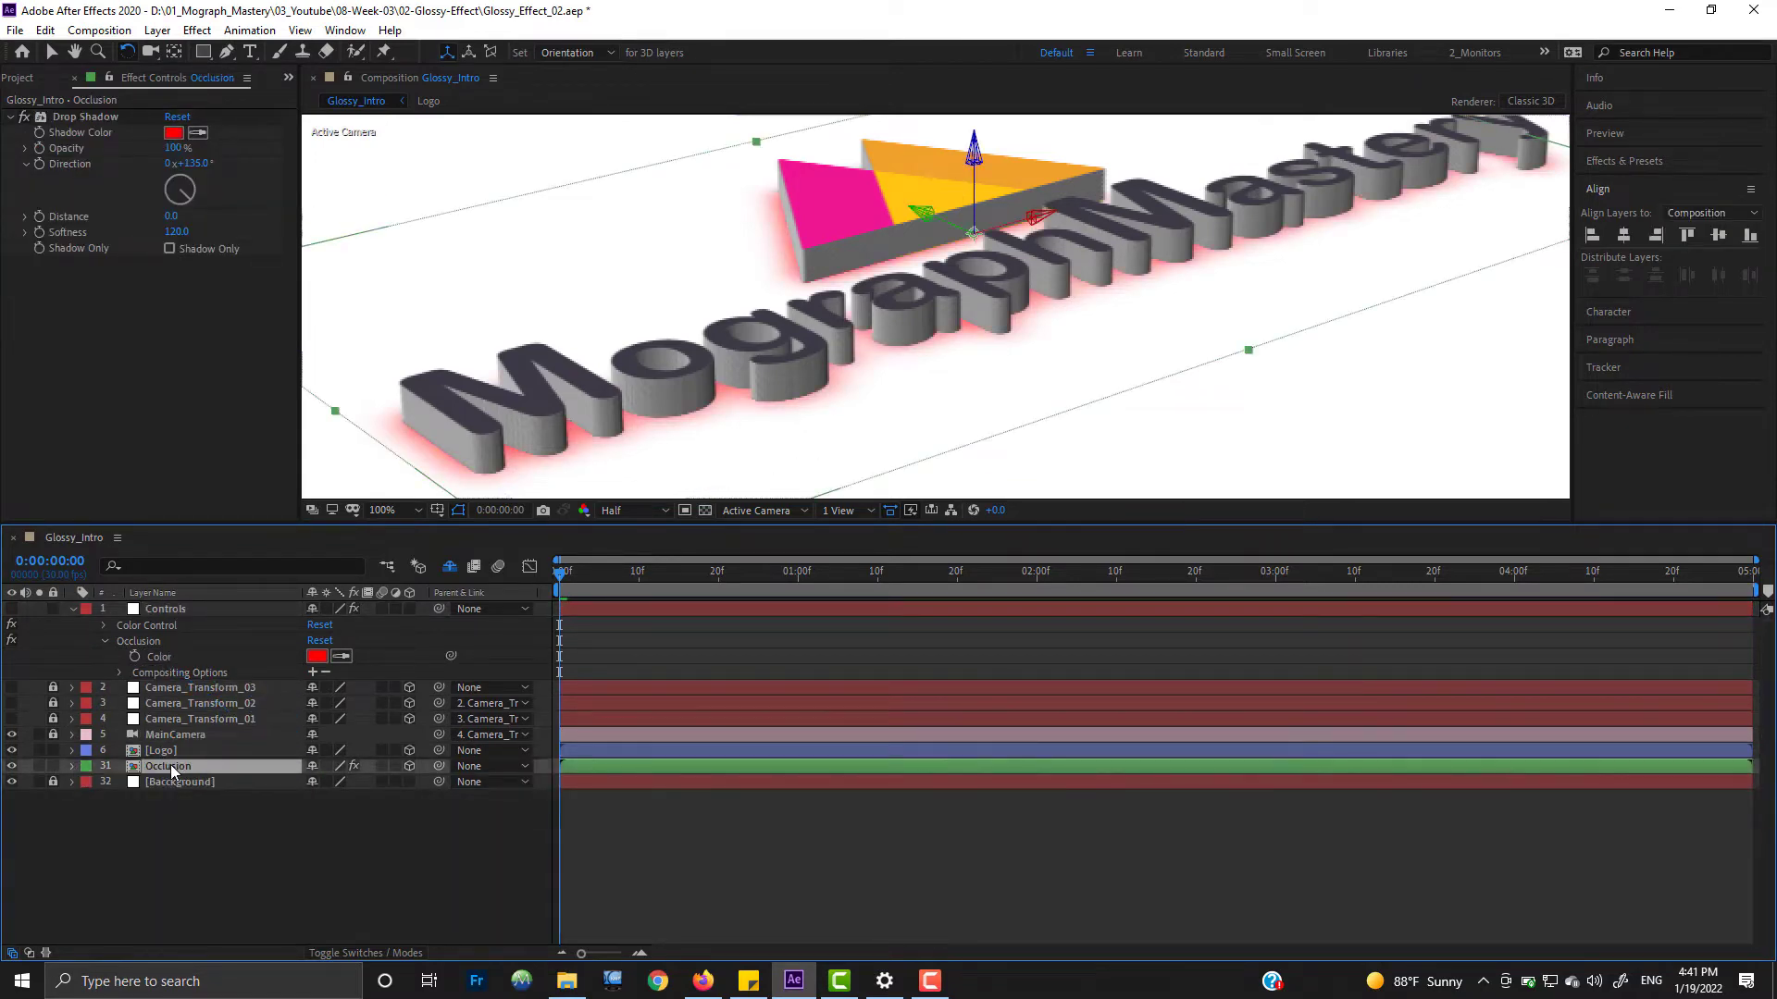
Step: Duplicate the Occlusion layer and set the copy's Drop Shadow Softness to 90
{"action": "key", "text": "ctrl+d"}
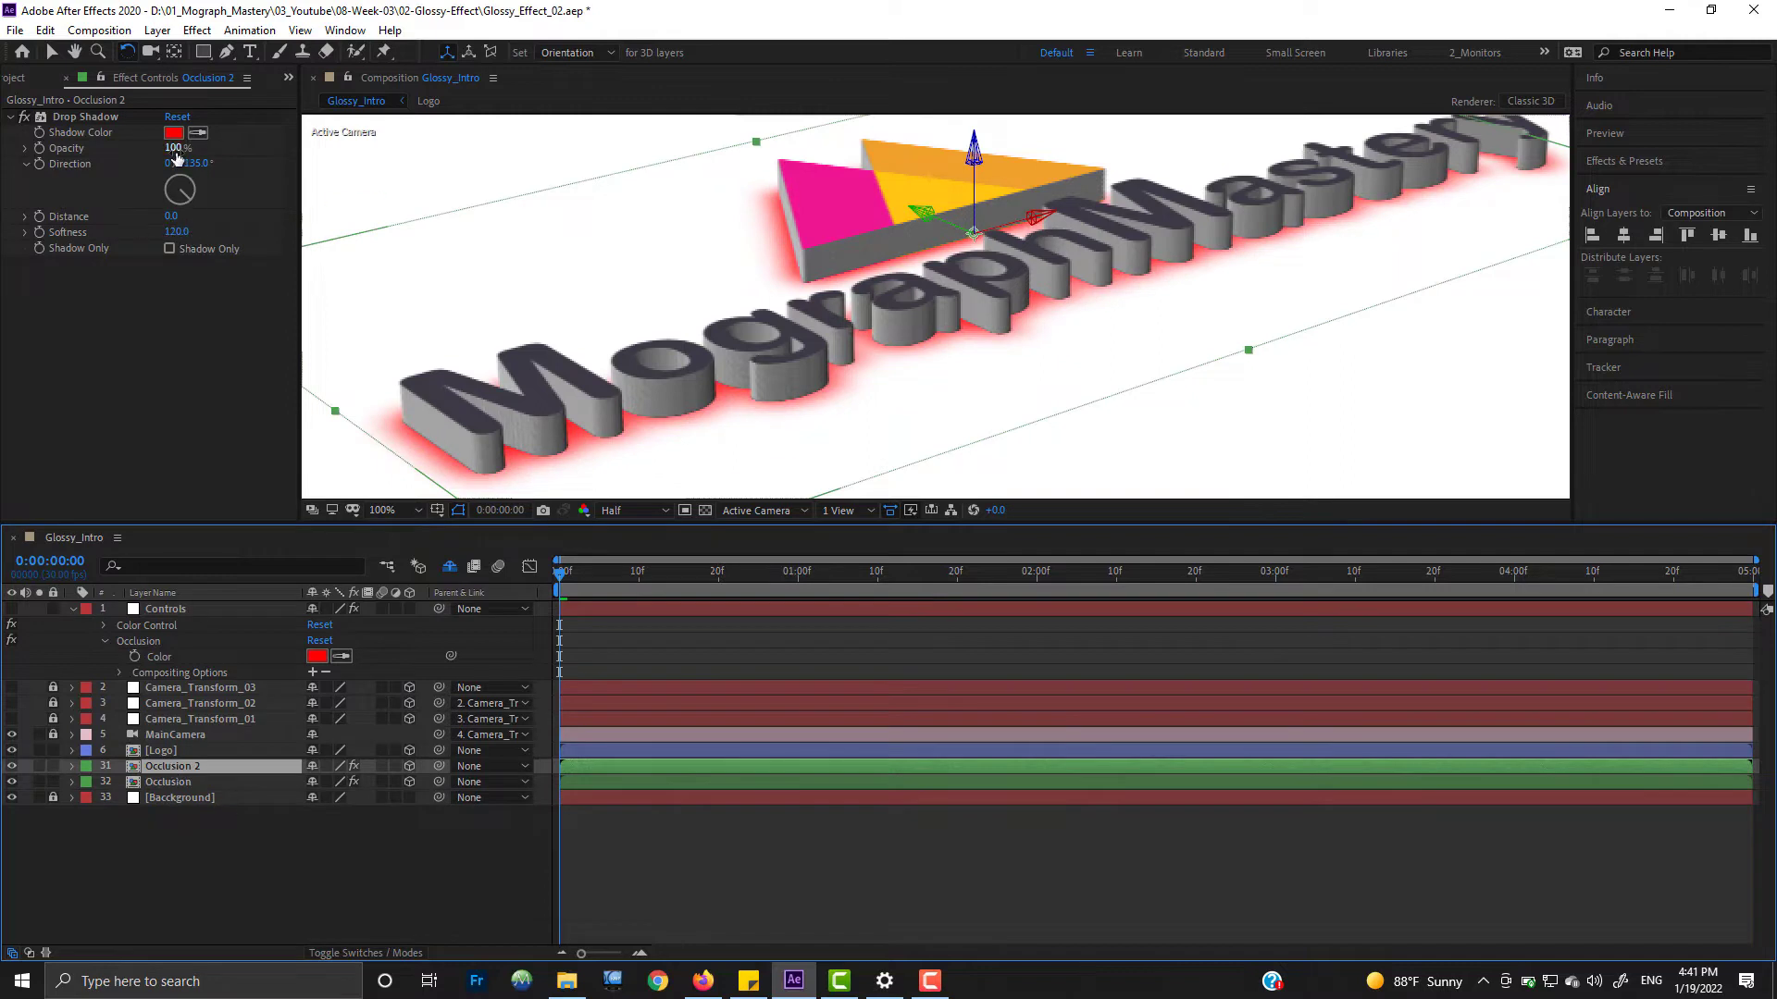
{"action": "left_click", "coordinate": [178, 231]}
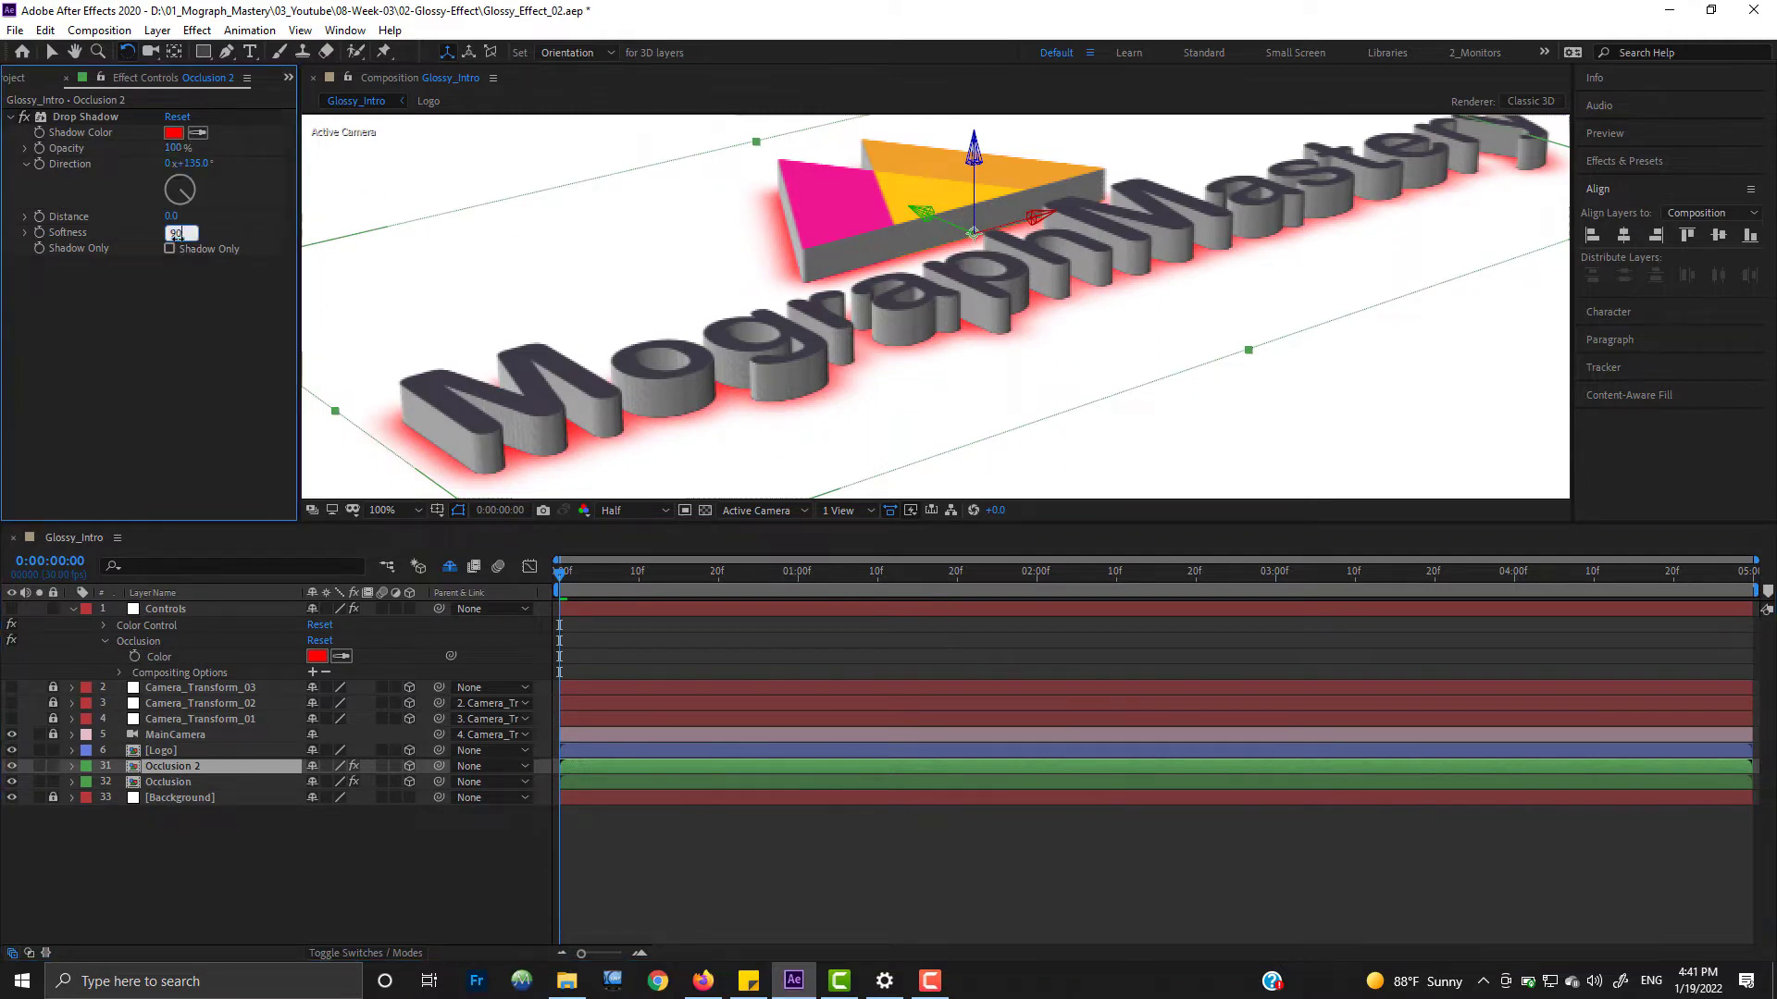
{"action": "type", "text": "90"}
{"action": "key", "text": "Return"}
Step: Duplicate Occlusion 2 and set the new copy's Drop Shadow Softness to 40
{"action": "left_click", "coordinate": [180, 768]}
{"action": "key", "text": "ctrl+d"}
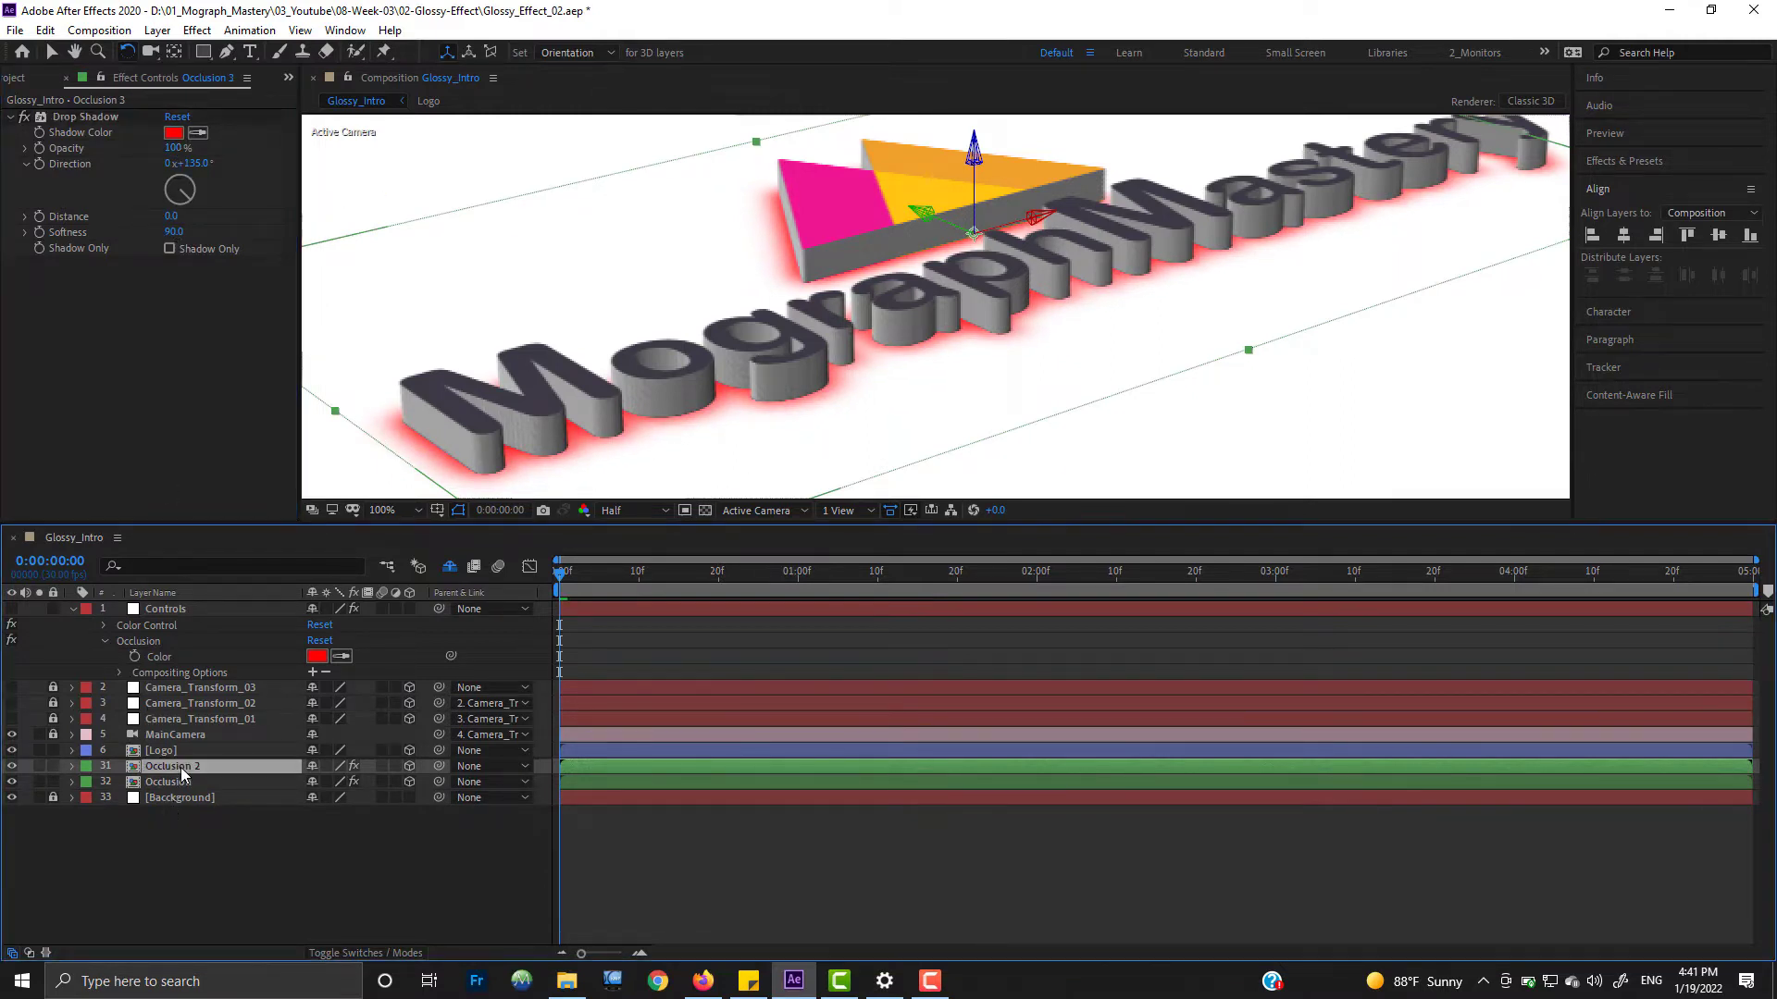
{"action": "left_click", "coordinate": [176, 232]}
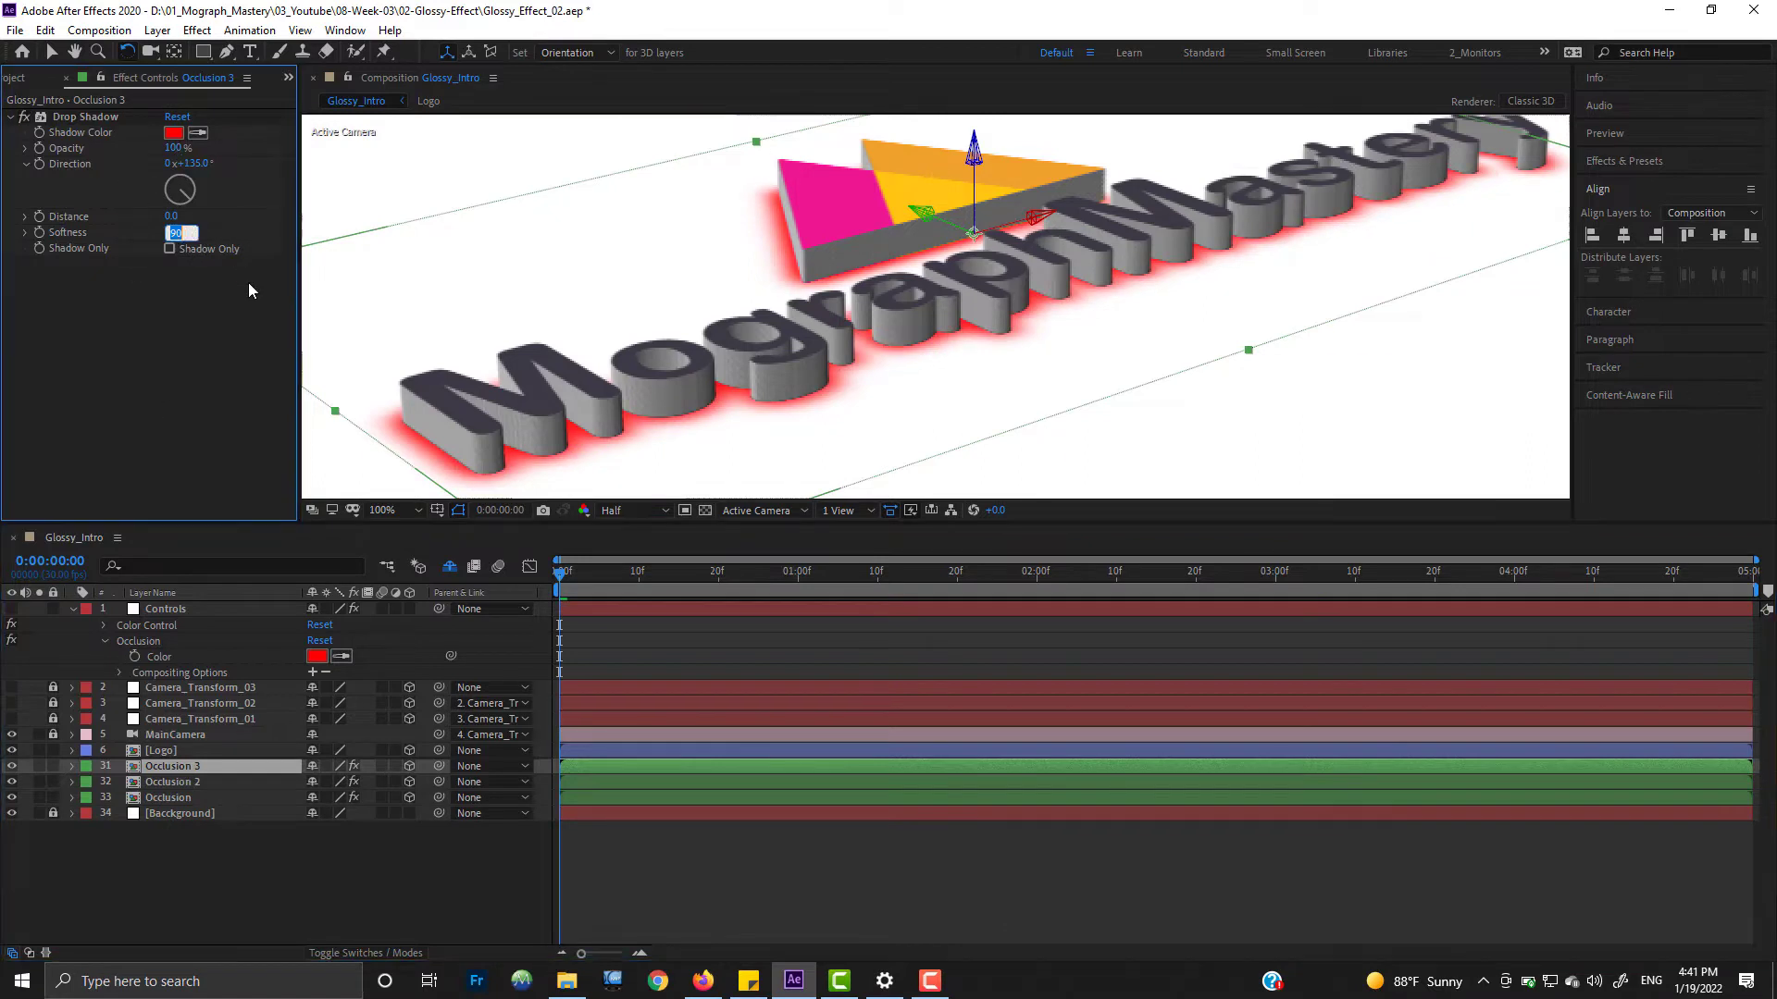
{"action": "type", "text": "40"}
{"action": "key", "text": "Return"}
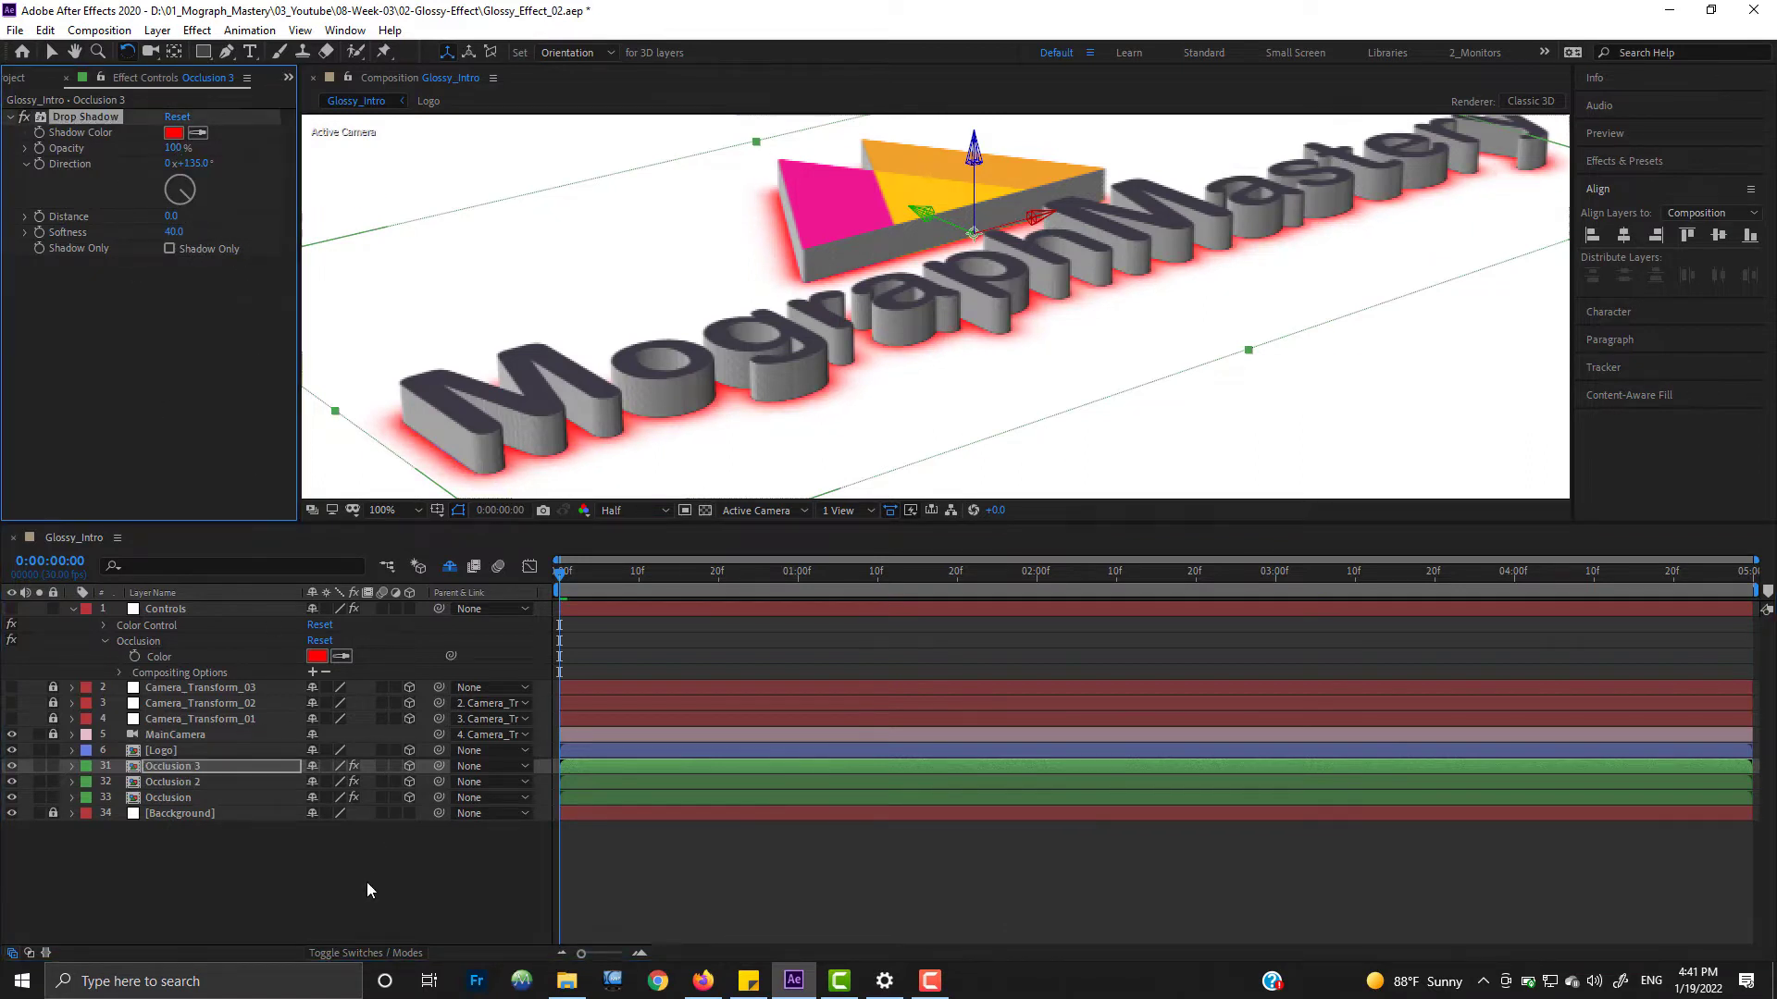
{"action": "left_click", "coordinate": [325, 920]}
Step: Change the Controls null's Occlusion colour to a medium blue, 005297
{"action": "left_click", "coordinate": [317, 657]}
{"action": "left_click", "coordinate": [1175, 356]}
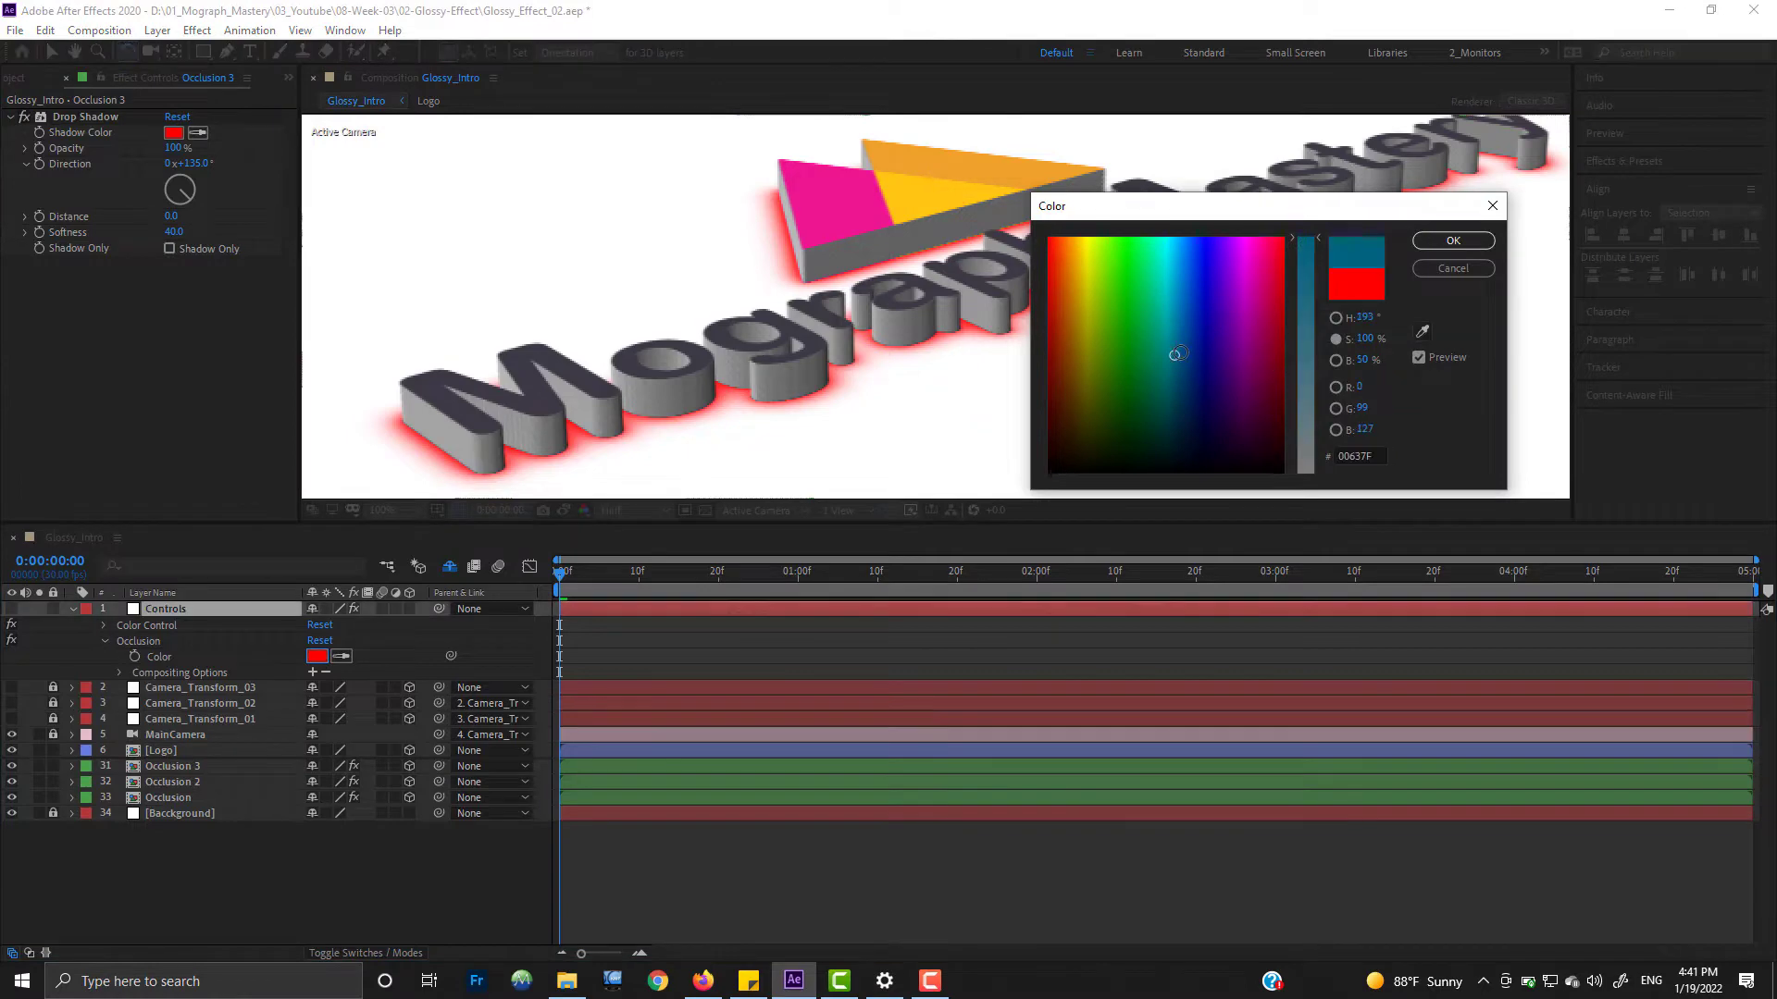
{"action": "left_click", "coordinate": [1451, 240]}
{"action": "left_click", "coordinate": [173, 164]}
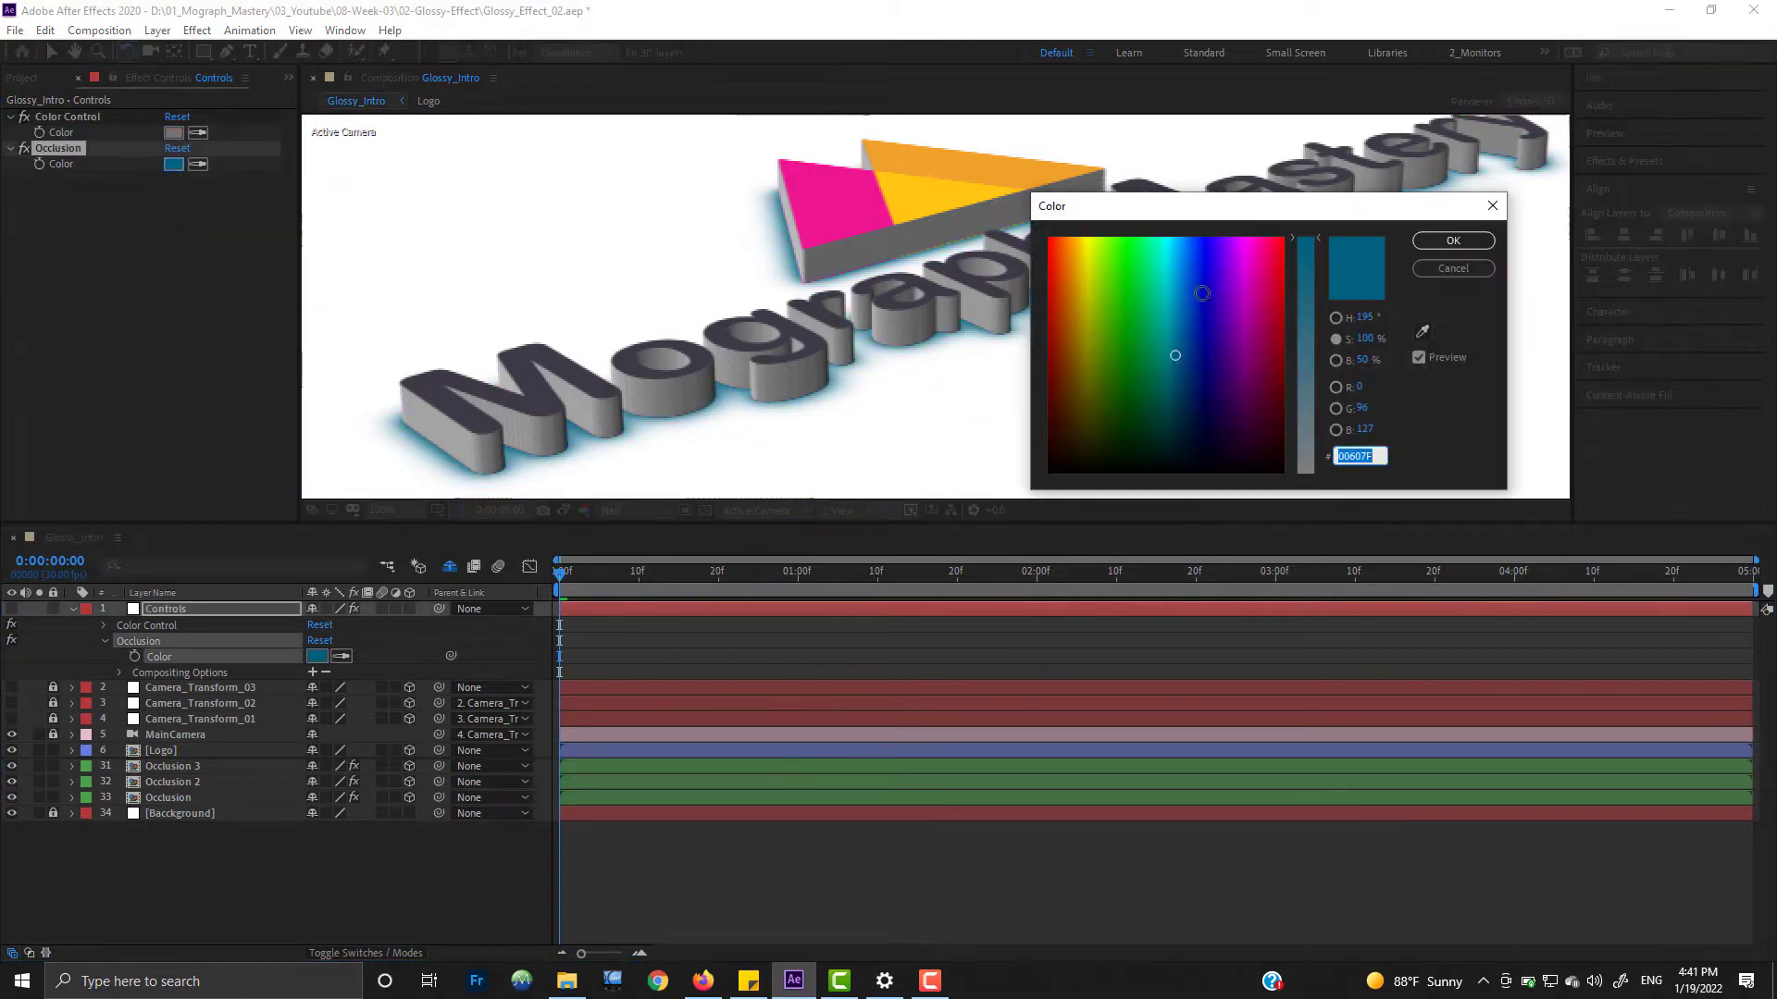
{"action": "left_click", "coordinate": [1180, 278]}
{"action": "left_click", "coordinate": [1190, 285]}
{"action": "left_click", "coordinate": [1181, 282]}
{"action": "left_click", "coordinate": [1178, 271]}
{"action": "left_click", "coordinate": [1184, 333]}
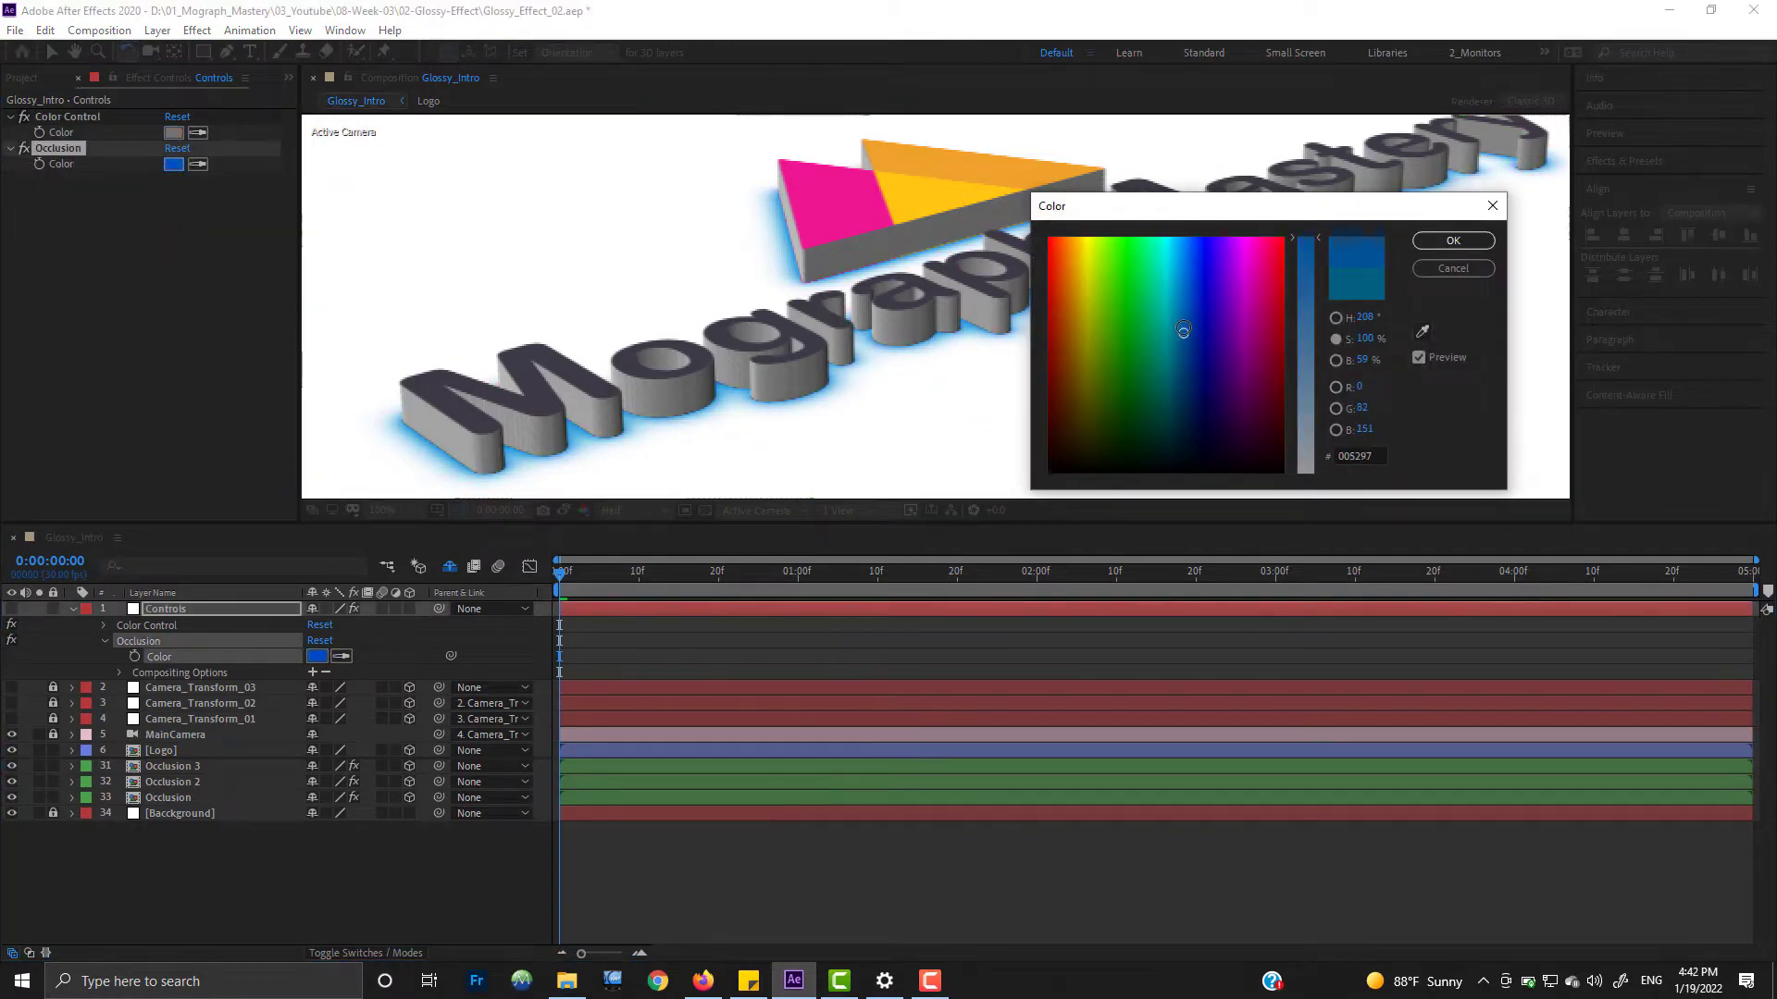
{"action": "left_click", "coordinate": [1435, 243]}
Step: Set the Opacity of all three Occlusion layers to 40%, and collapse their properties
{"action": "left_click", "coordinate": [185, 766]}
{"action": "left_click", "coordinate": [185, 798], "text": "shift"}
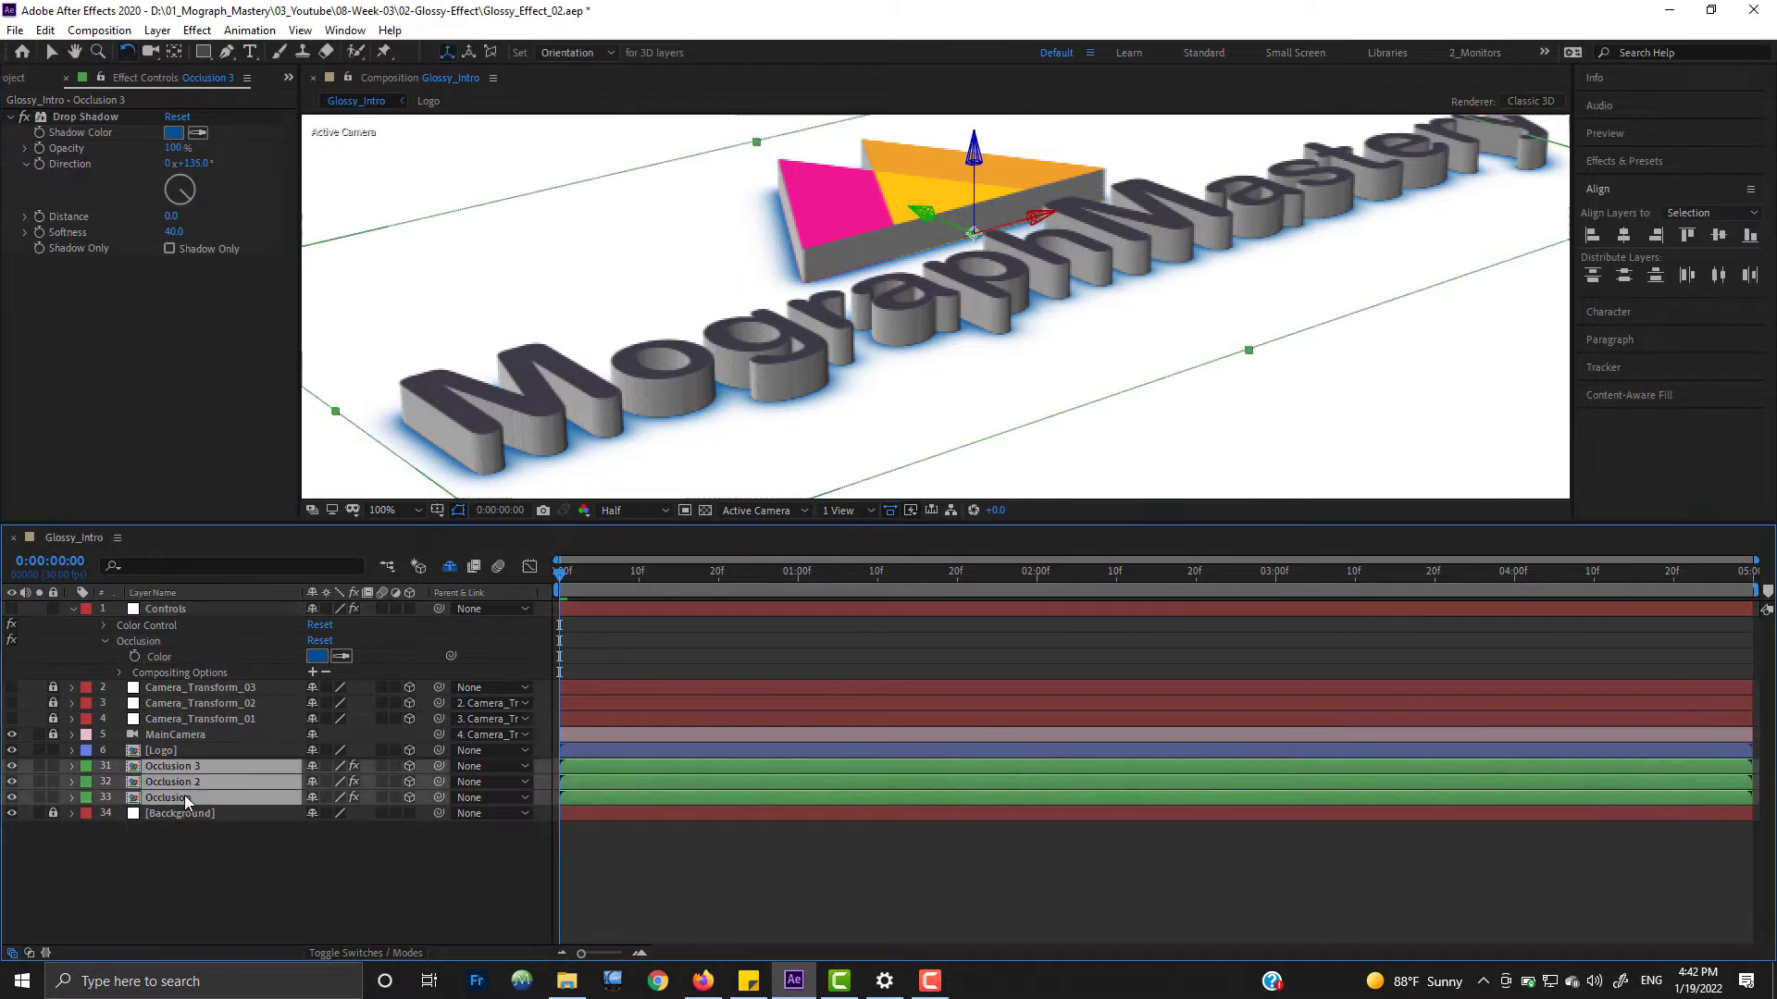
{"action": "key", "text": "t"}
{"action": "left_click", "coordinate": [315, 844]}
{"action": "type", "text": "25"}
{"action": "key", "text": "Return"}
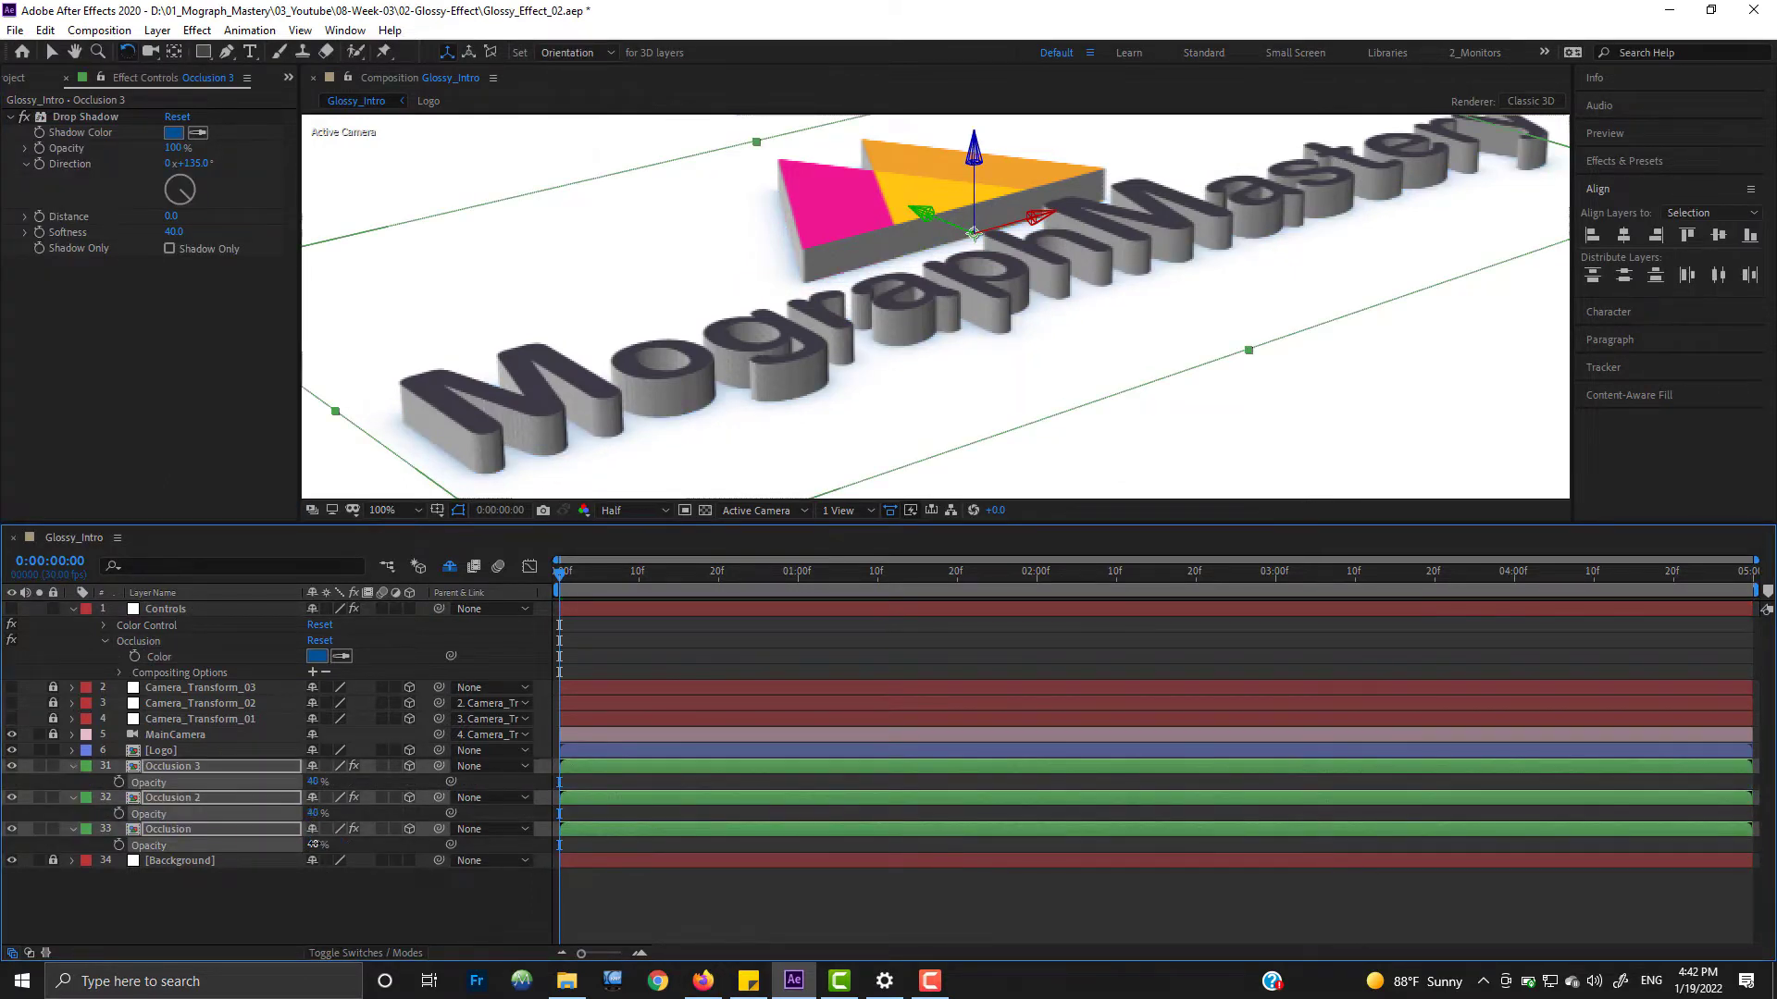
{"action": "left_click", "coordinate": [74, 830]}
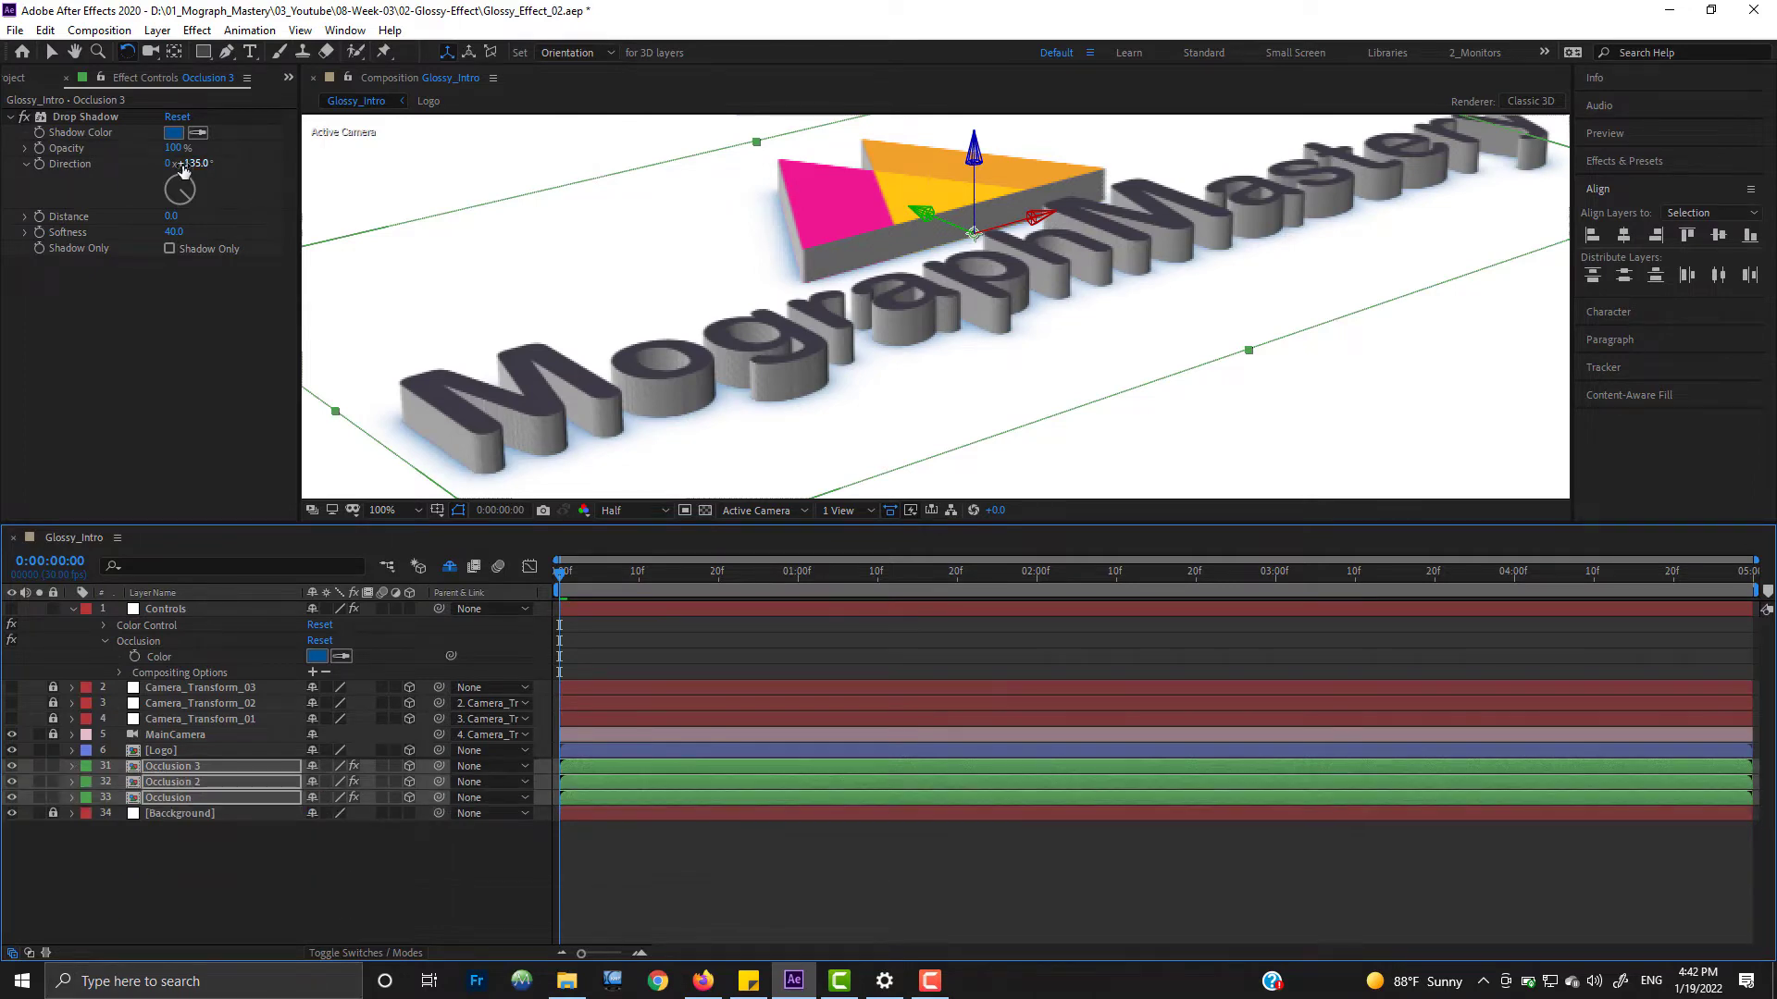
Step: Darken the Controls null's Occlusion colour to a deep navy blue
{"action": "left_click", "coordinate": [173, 132]}
{"action": "left_click", "coordinate": [1453, 268]}
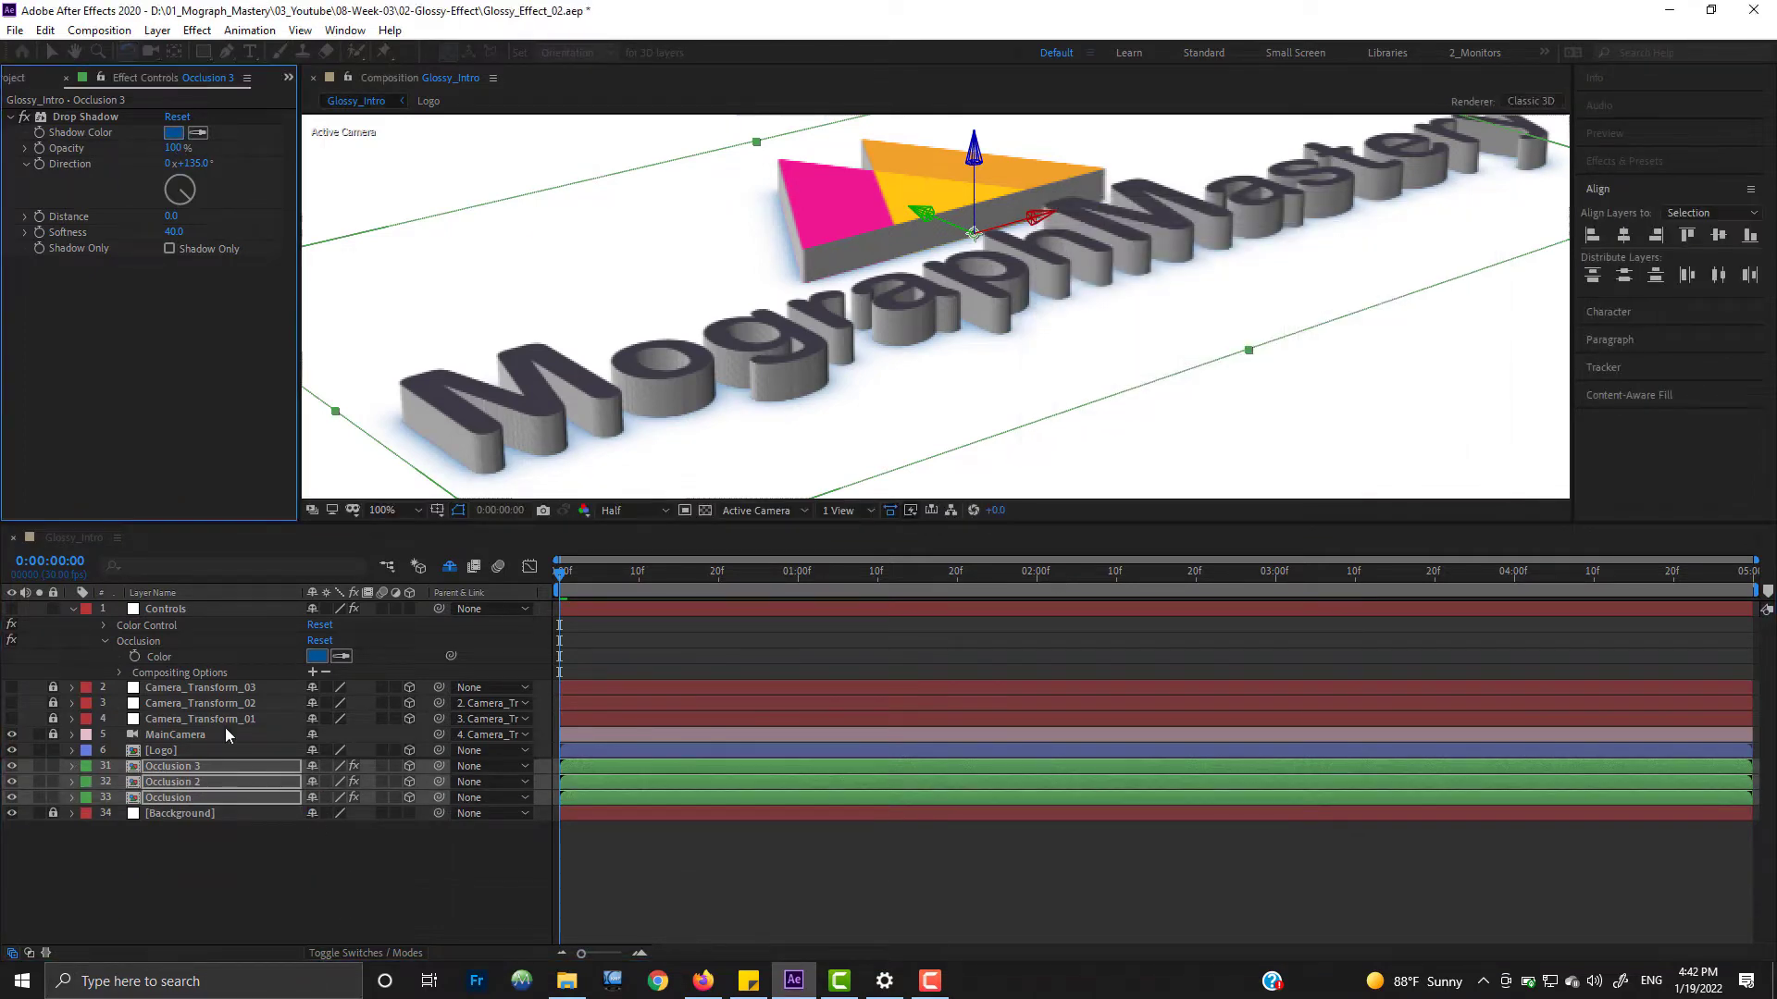
{"action": "left_click", "coordinate": [317, 656]}
{"action": "left_click_drag", "start_coordinate": [1181, 373], "coordinate": [1184, 398]}
{"action": "left_click", "coordinate": [1452, 242]}
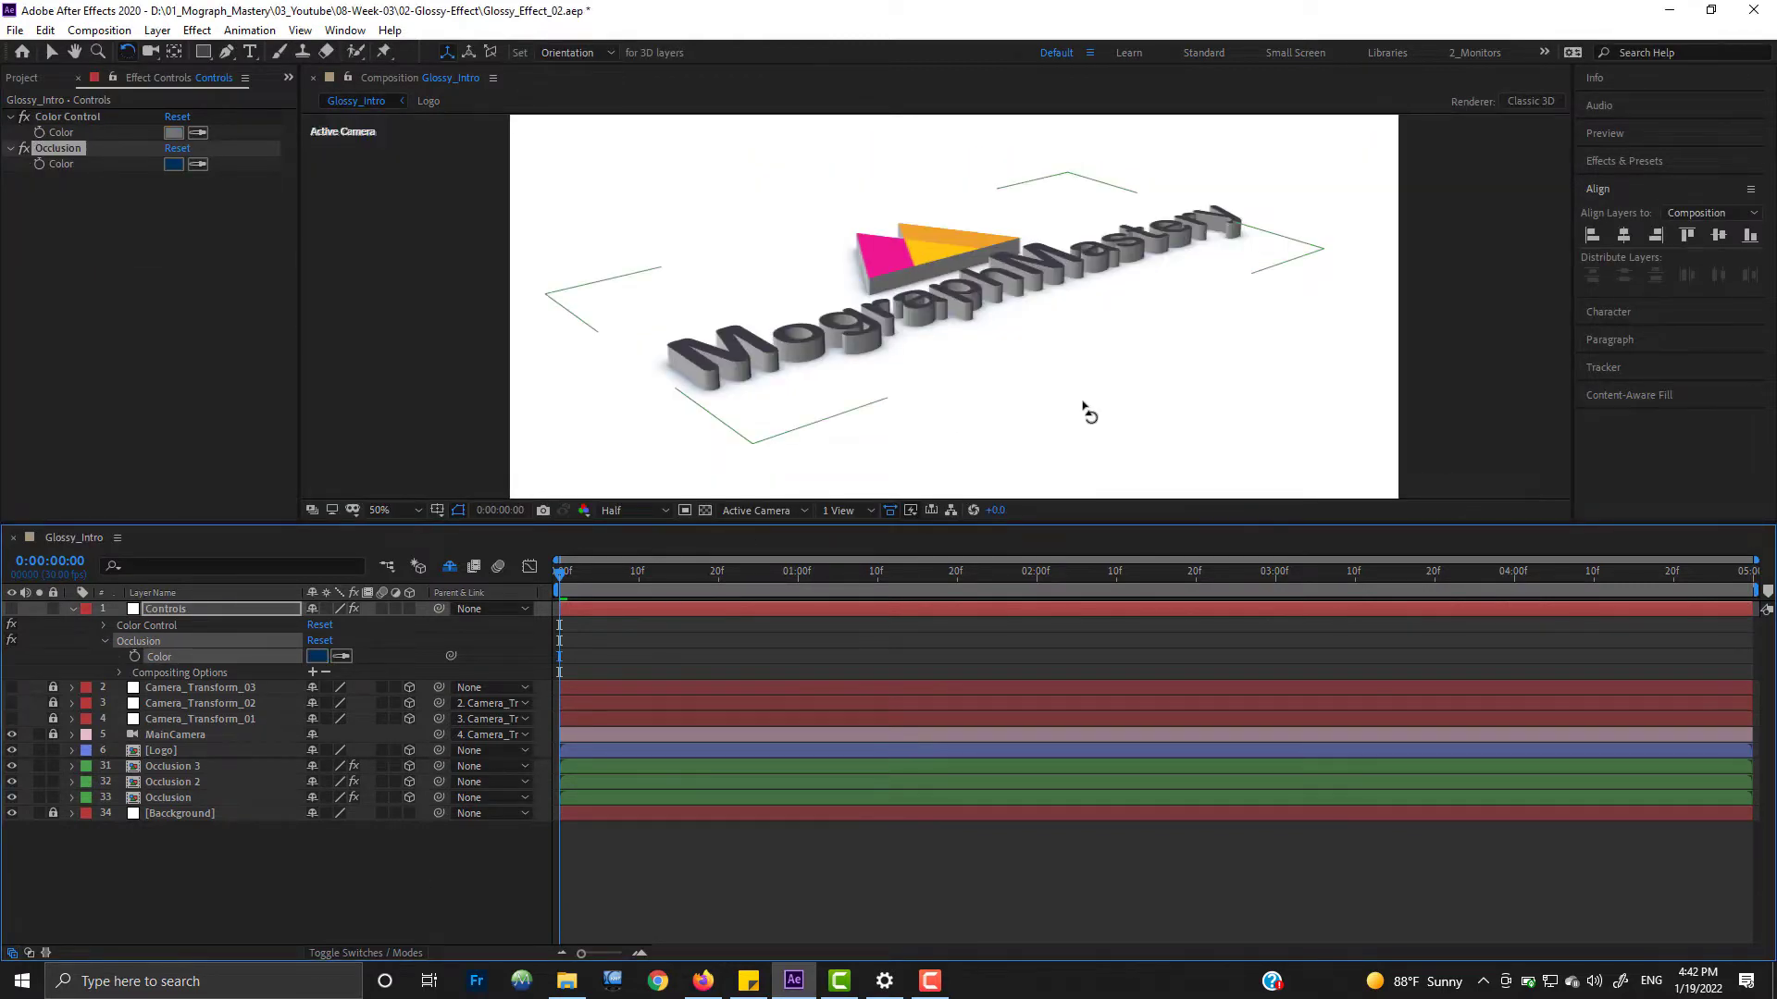
Step: Examine the shadowed logo at several frames of the camera move up to 0:00:02:16
{"action": "key", "text": "v"}
{"action": "left_click", "coordinate": [575, 849]}
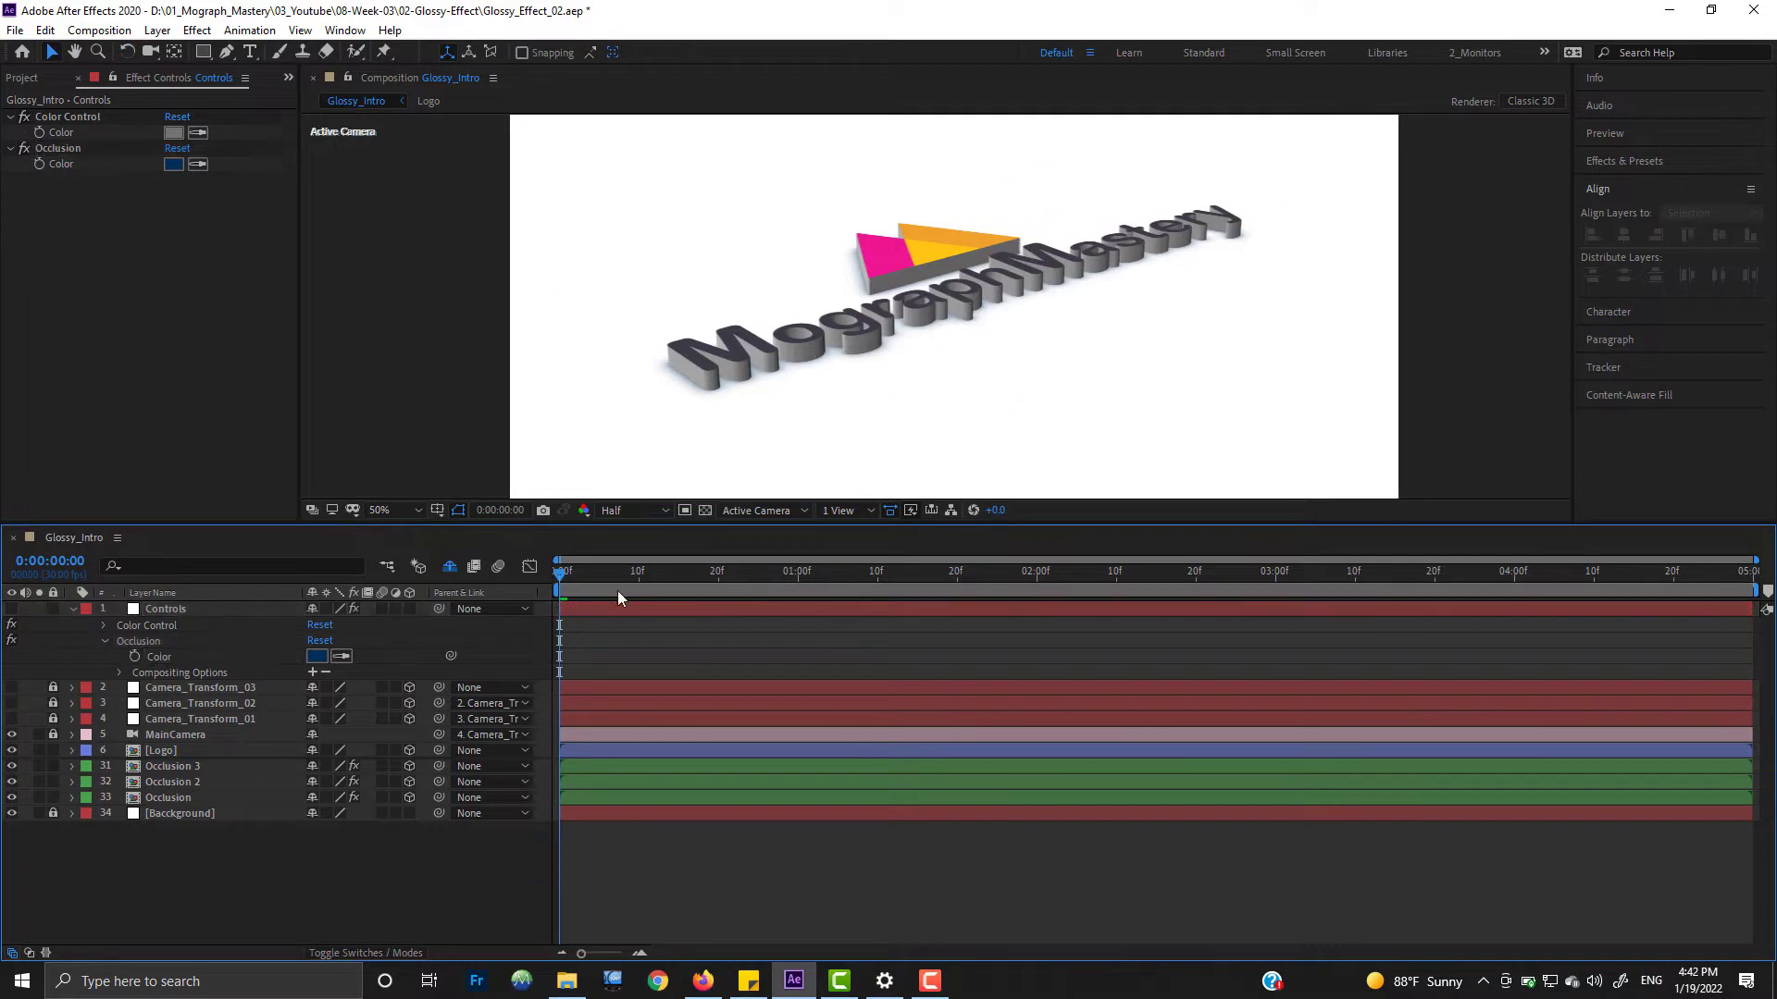
{"action": "left_click", "coordinate": [640, 575]}
{"action": "left_click", "coordinate": [767, 575]}
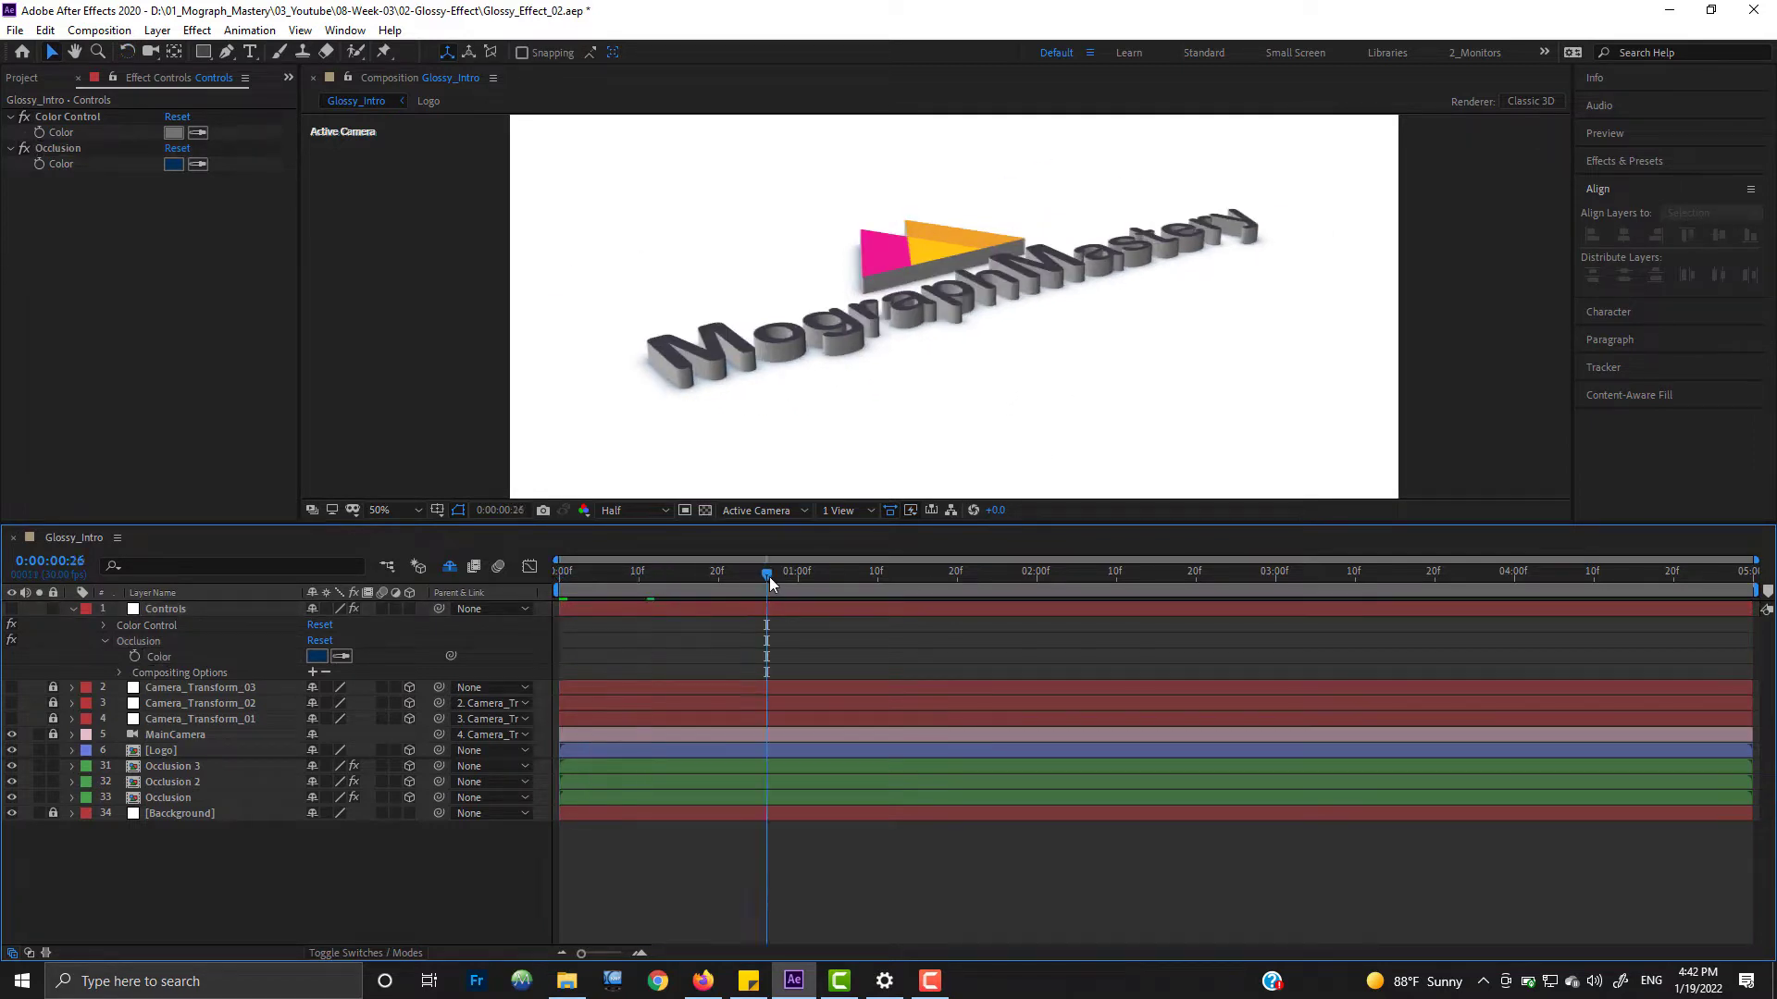
{"action": "left_click", "coordinate": [814, 578]}
{"action": "left_click", "coordinate": [981, 575]}
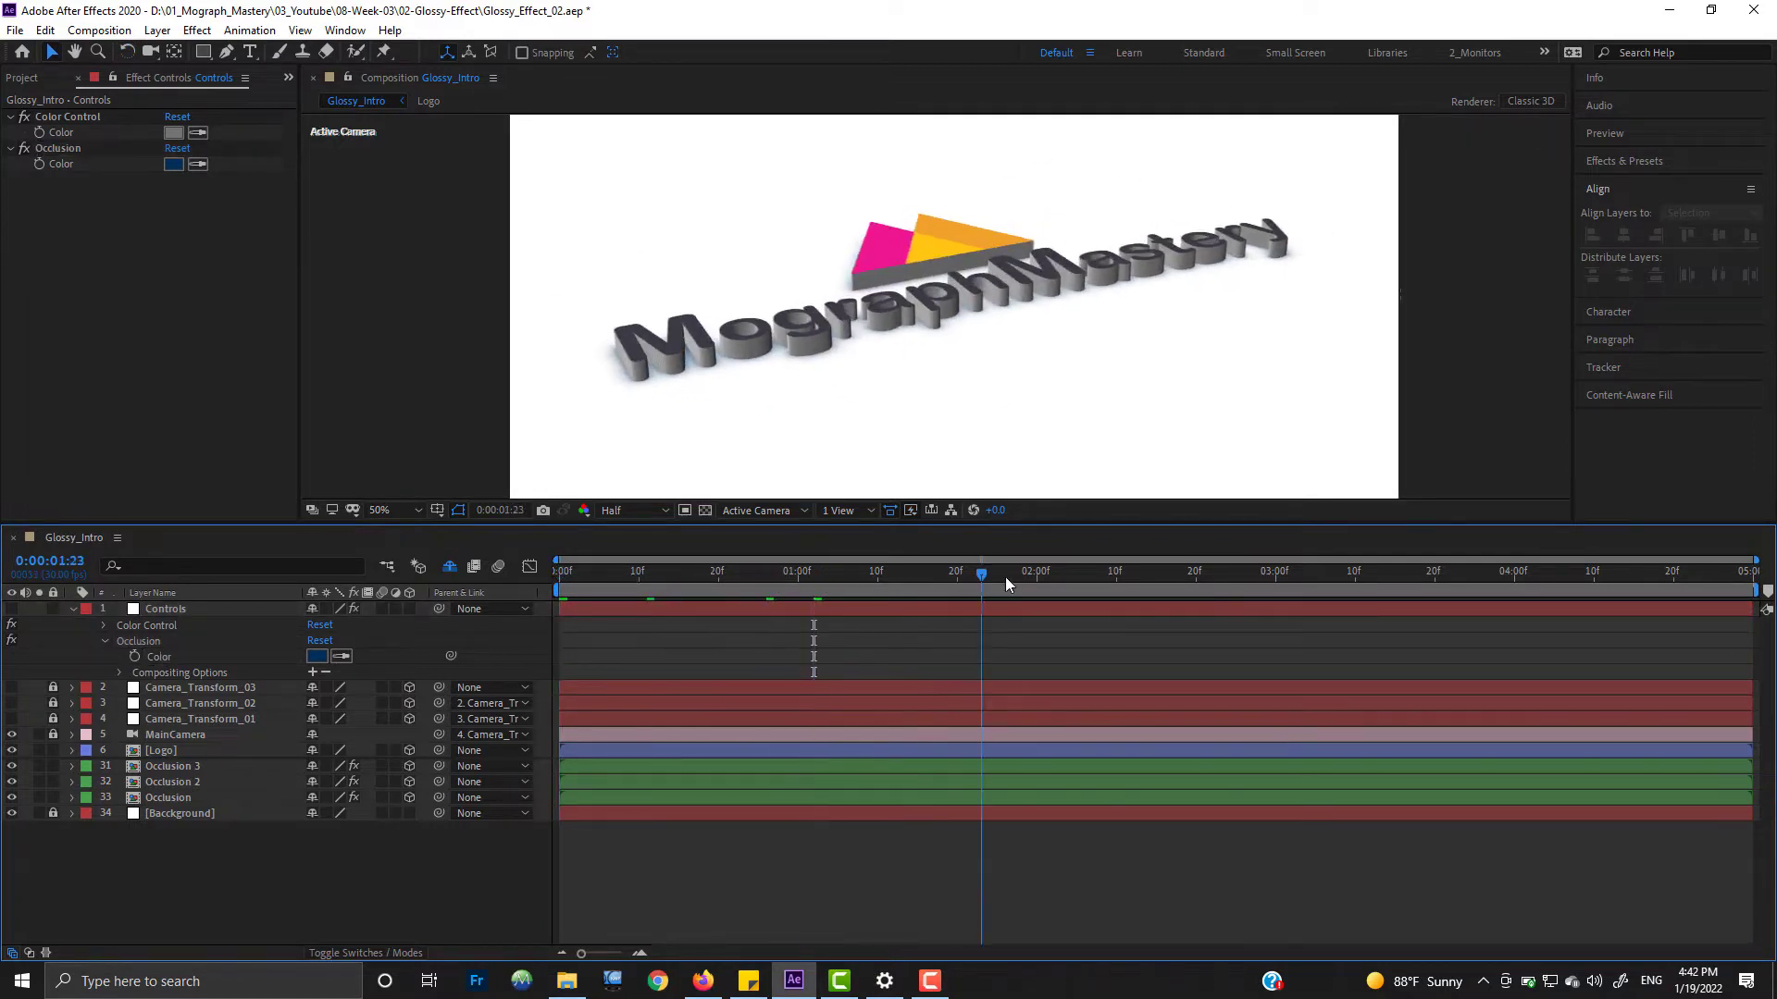
{"action": "left_click", "coordinate": [1084, 575]}
{"action": "left_click", "coordinate": [1164, 576]}
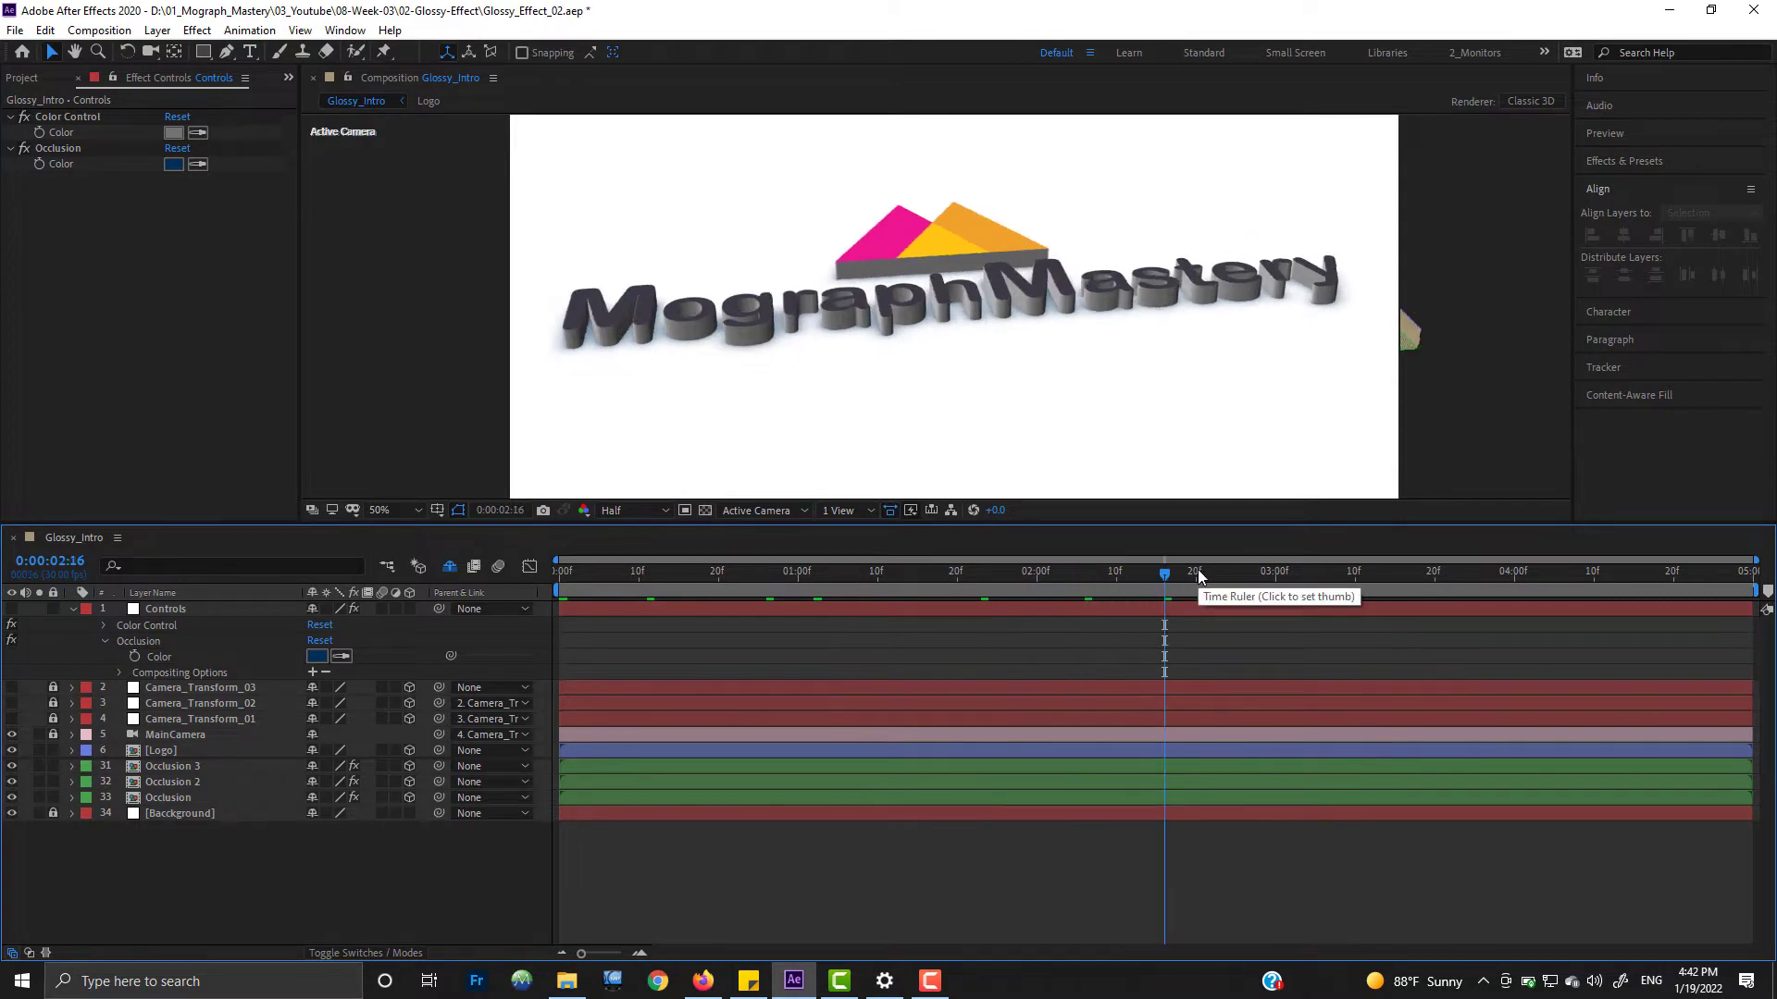
Step: Collapse the Controls layer's properties and reveal the blue Logo layer's source in the project
{"action": "left_click", "coordinate": [73, 608]}
{"action": "left_click", "coordinate": [170, 689]}
{"action": "right_click", "coordinate": [168, 687]}
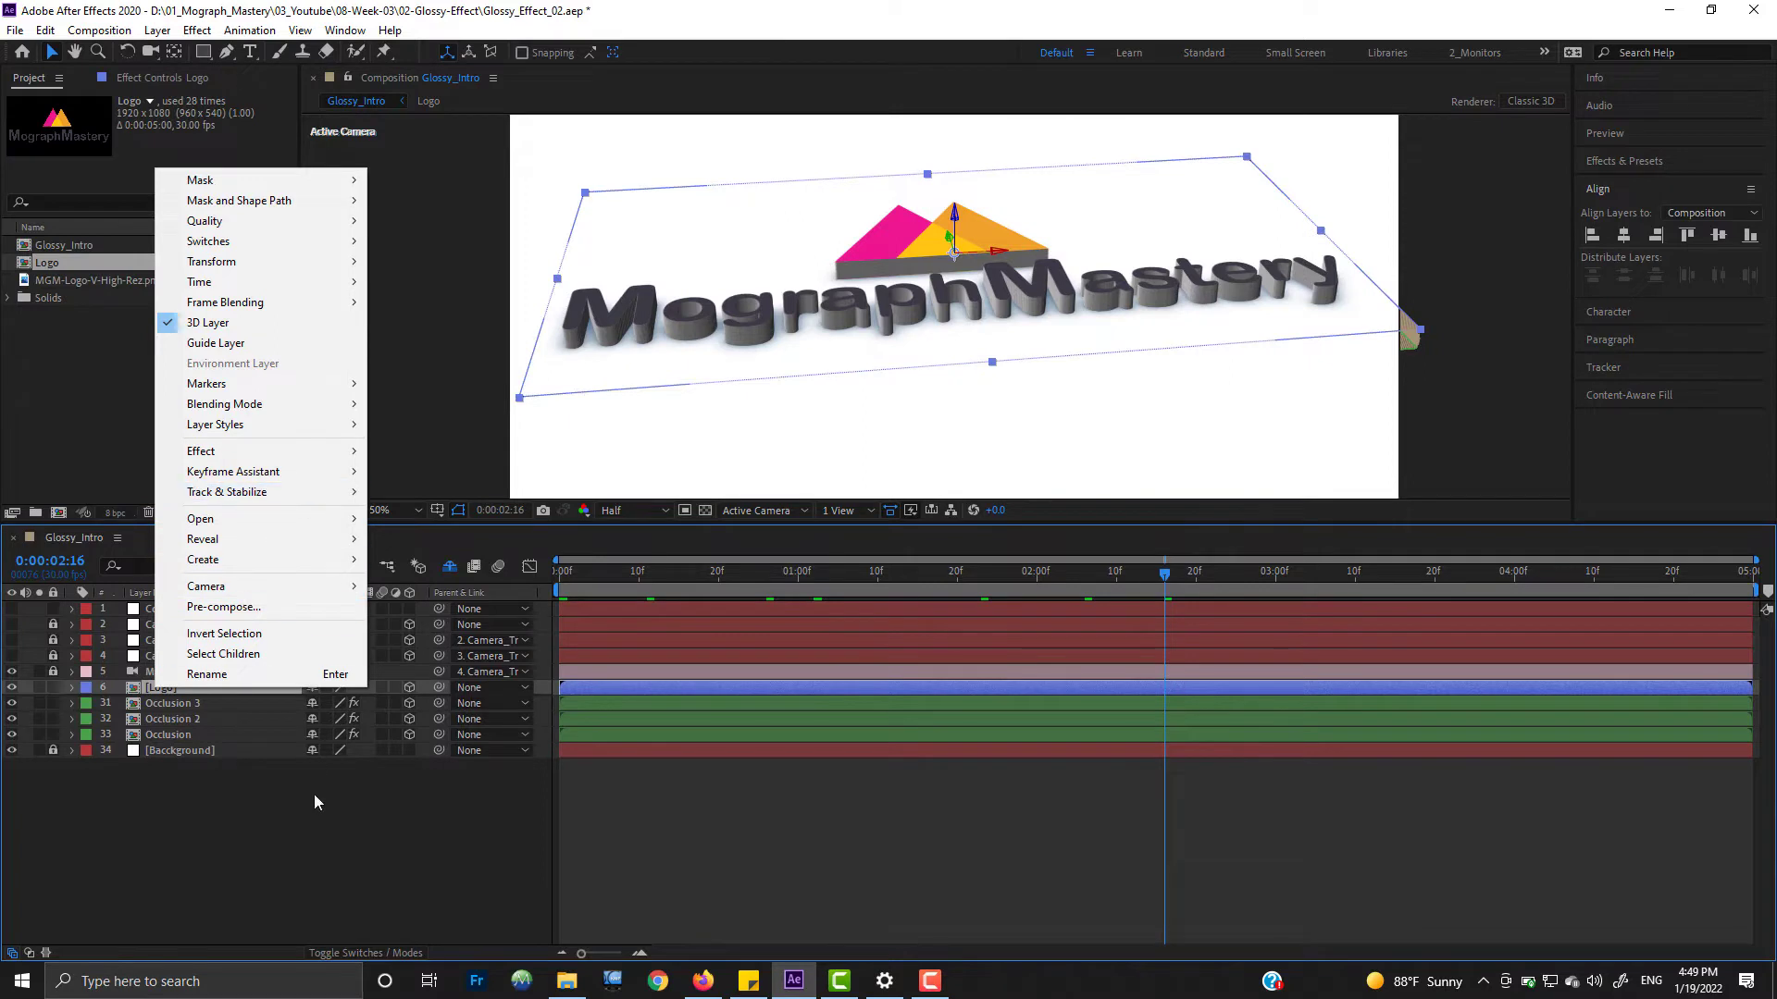
{"action": "mouse_move", "coordinate": [298, 540]}
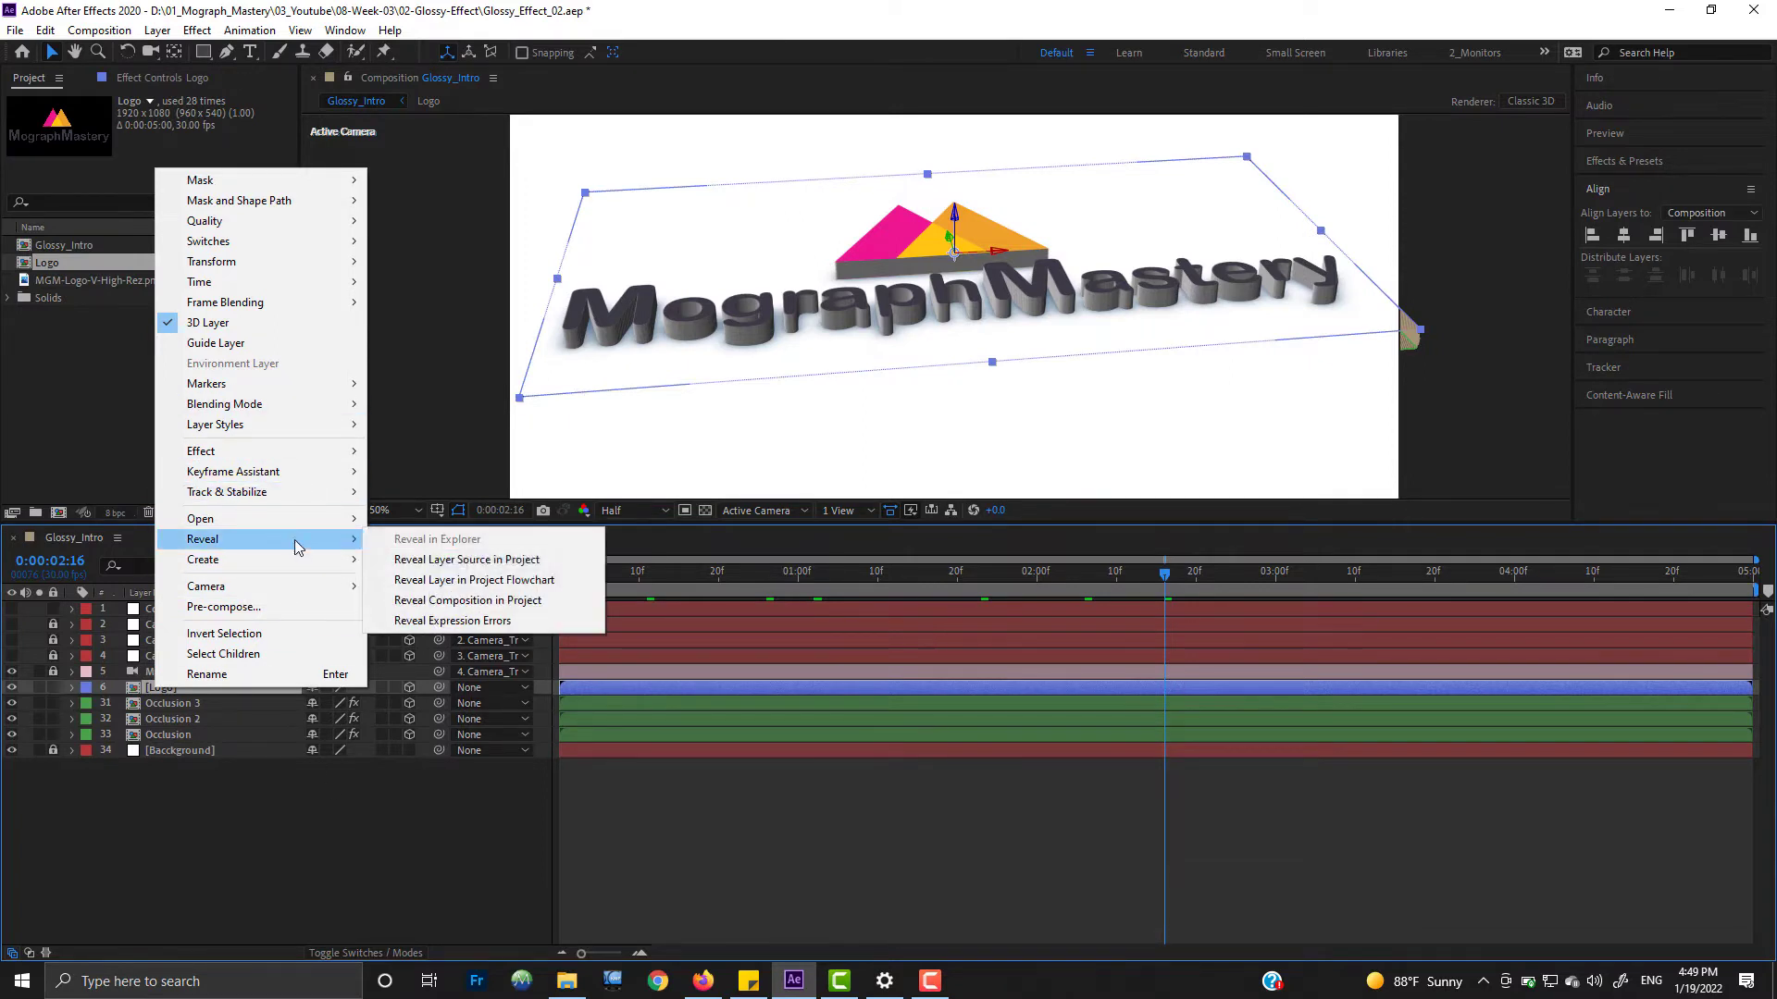
{"action": "left_click", "coordinate": [515, 559]}
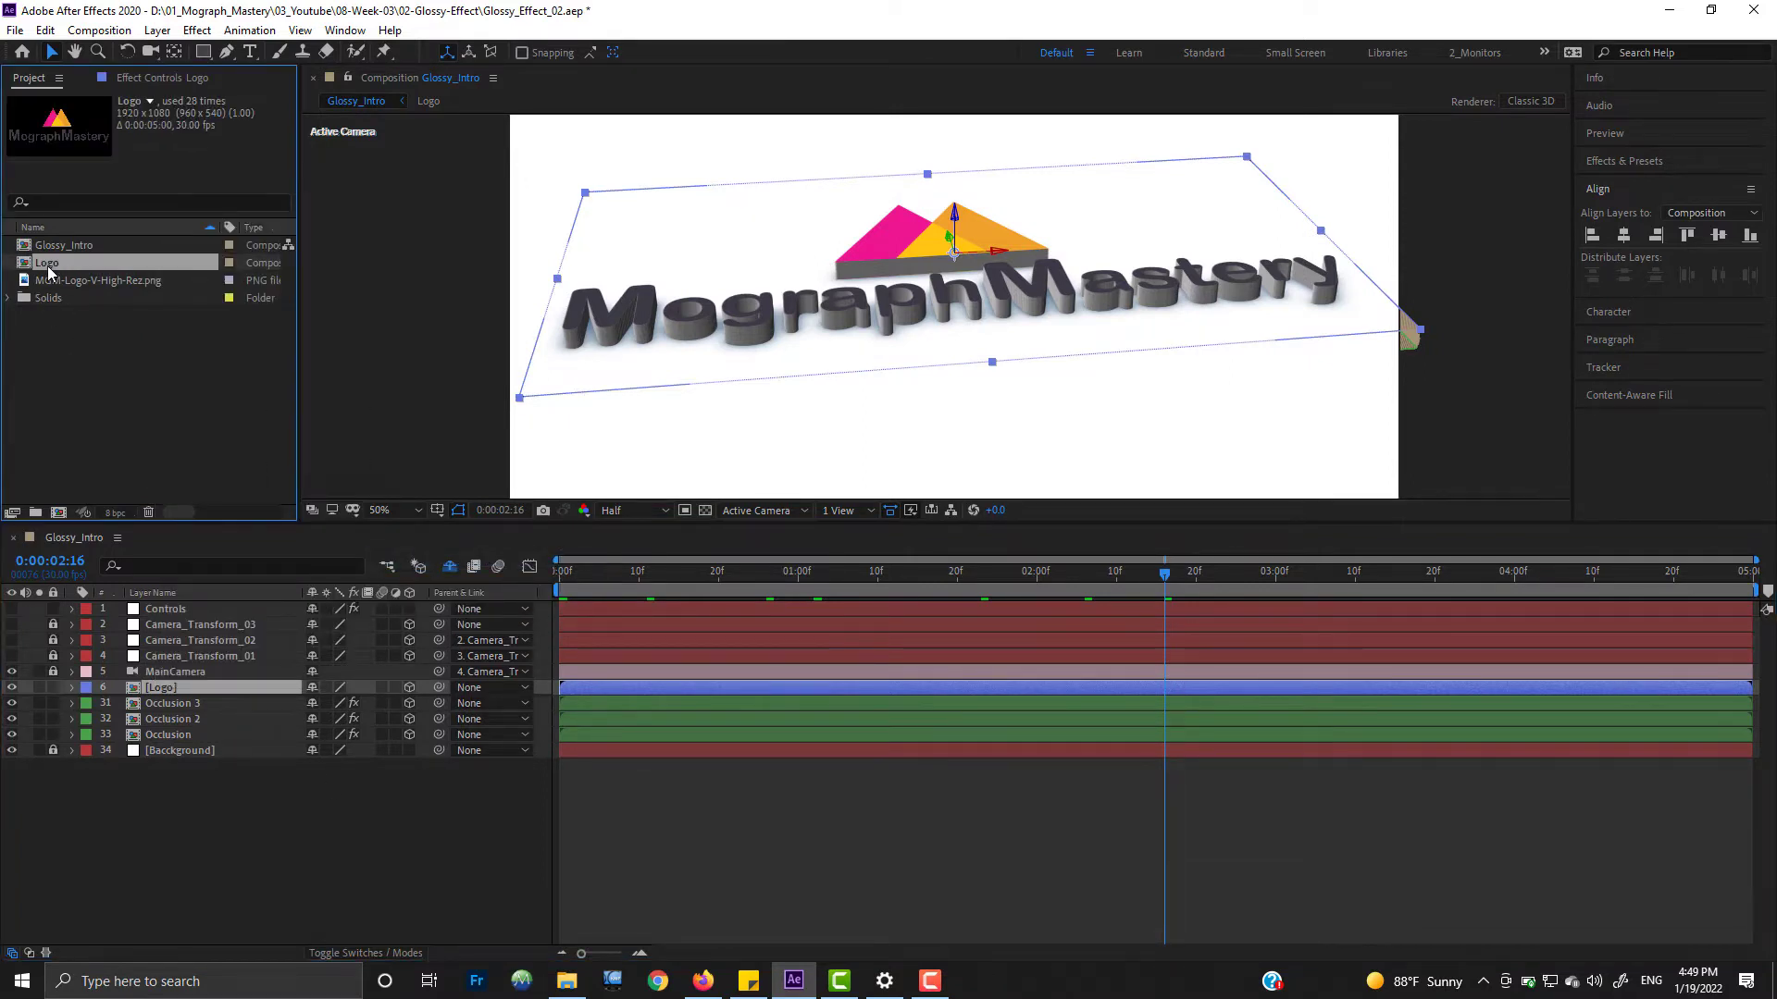
Step: Create a new composition from the Logo comp and name it Logo_Glossy
{"action": "left_click_drag", "start_coordinate": [47, 265], "coordinate": [58, 512]}
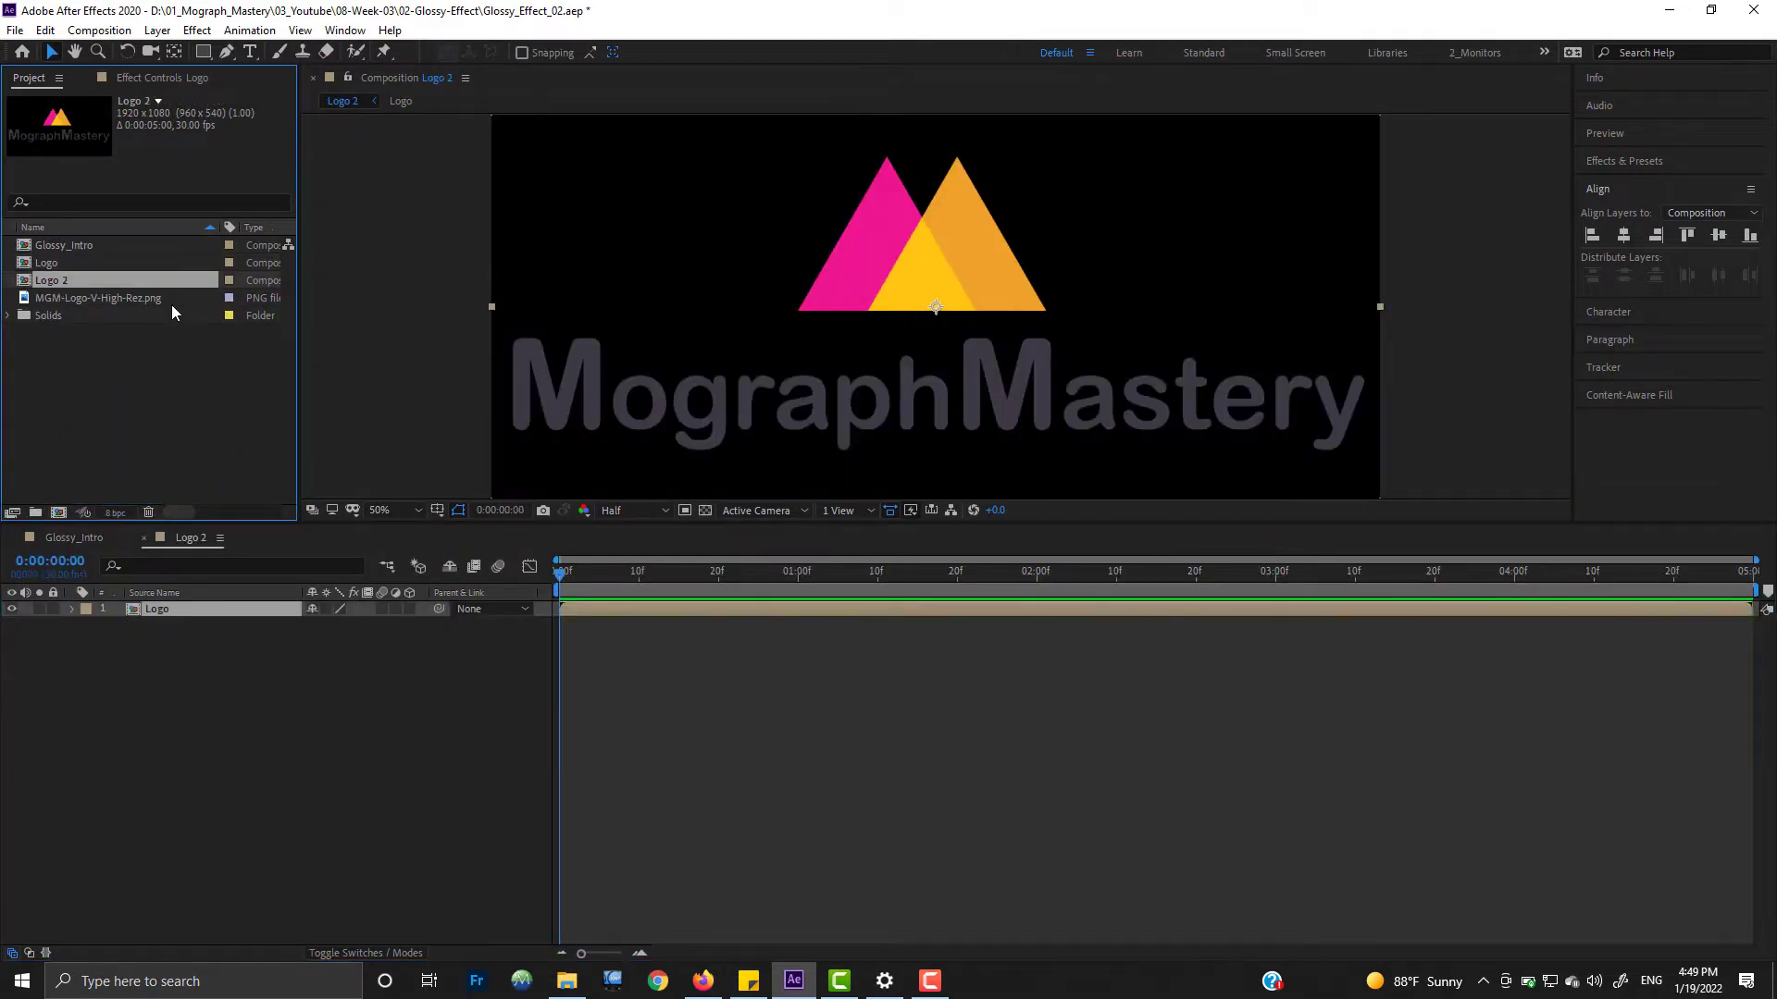
{"action": "key", "text": "Return"}
{"action": "type", "text": "Lo"}
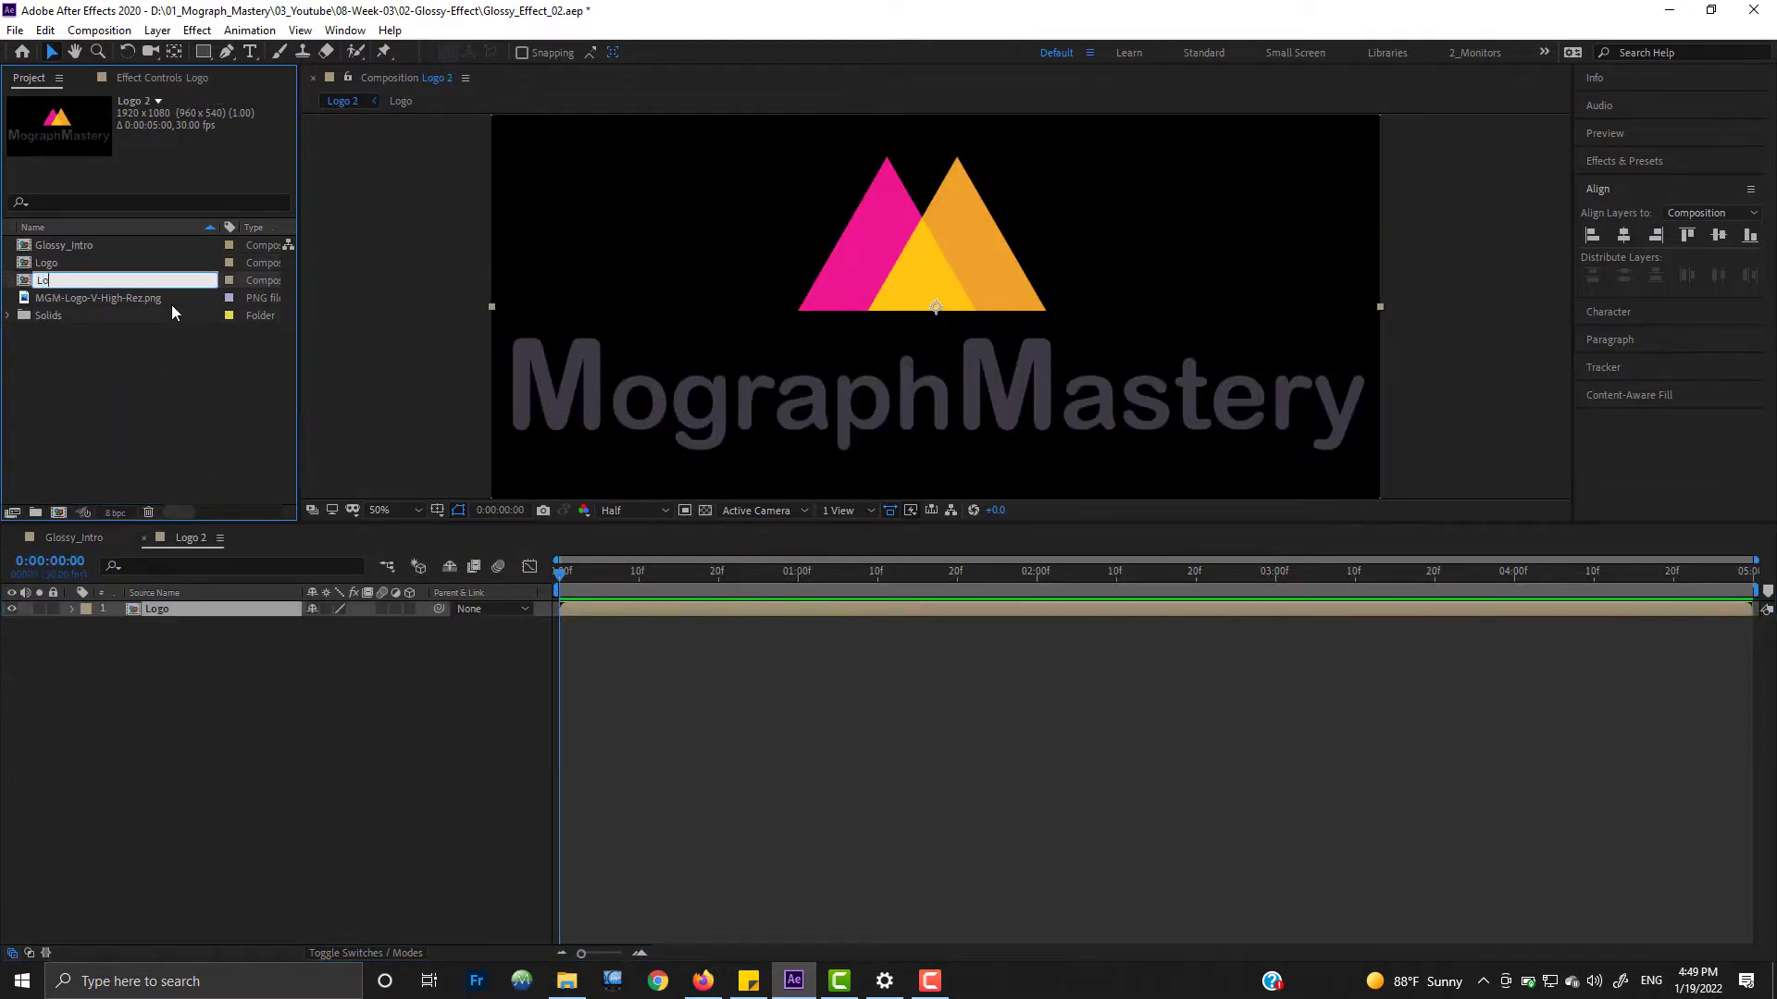
{"action": "type", "text": "go_Glossy"}
{"action": "key", "text": "Return"}
{"action": "left_click", "coordinate": [405, 721]}
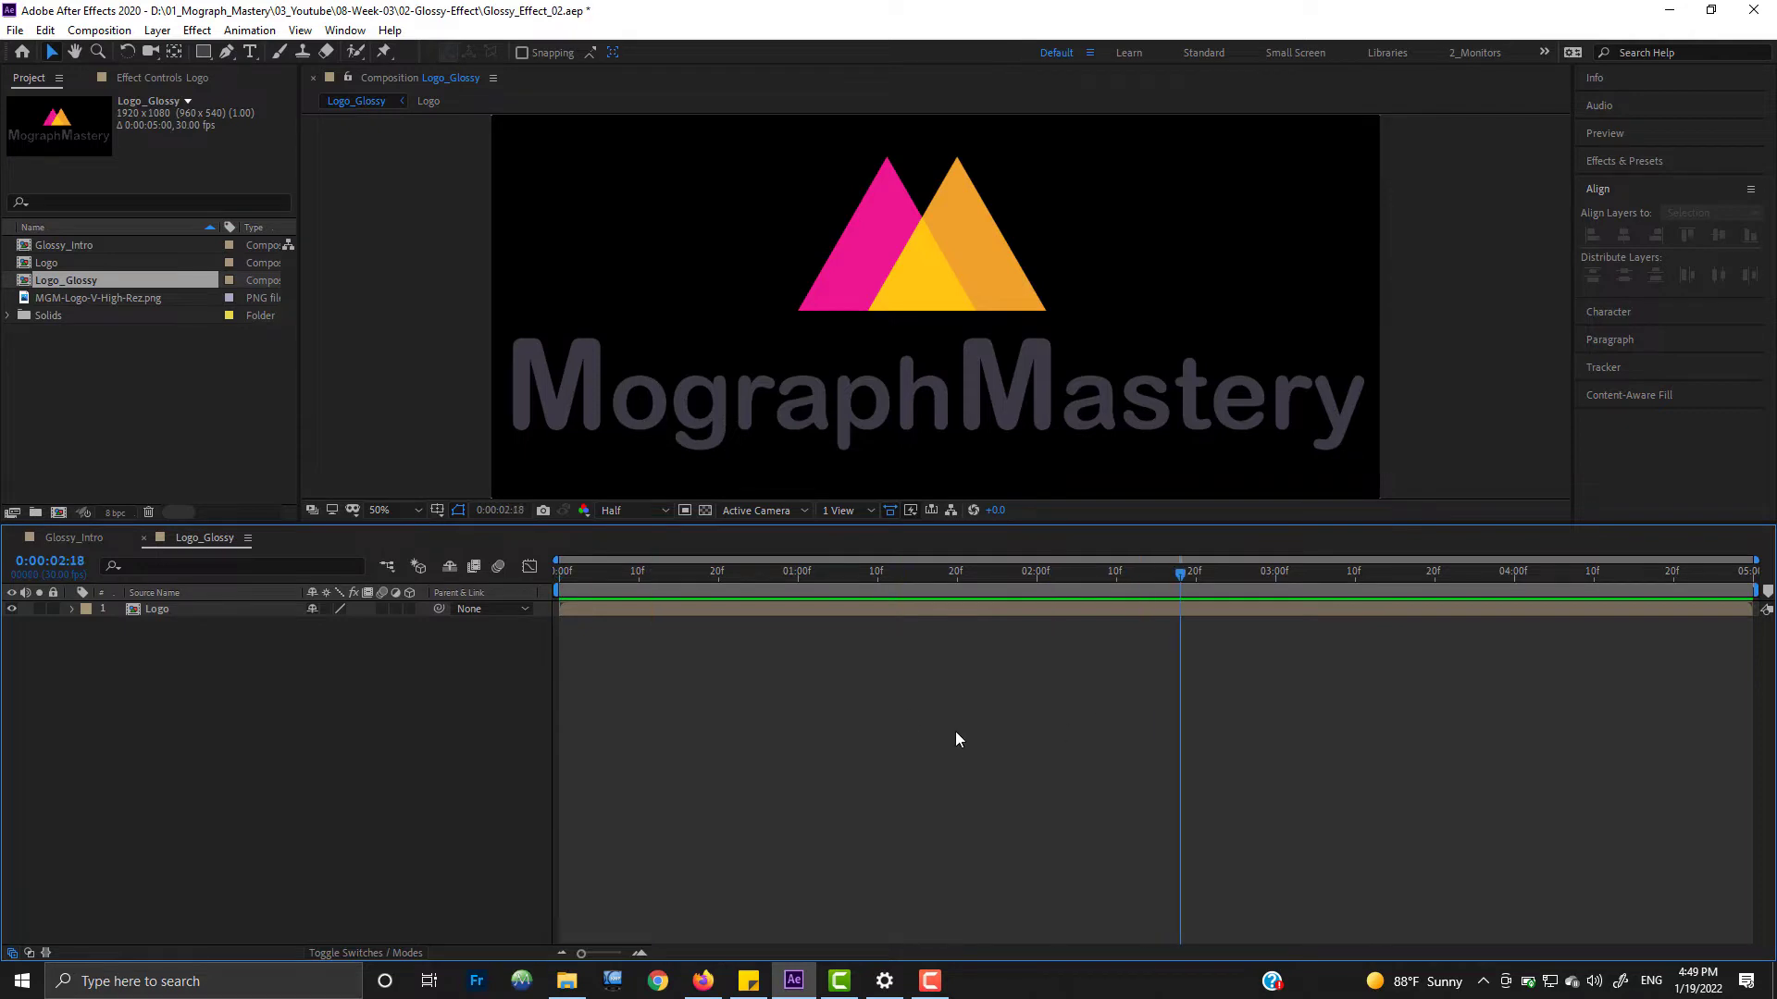
Step: Add a white 1920 x 1080 px solid above the Logo layer in Logo_Glossy
{"action": "scroll", "coordinate": [907, 354], "scroll_direction": "down", "scroll_amount": 2}
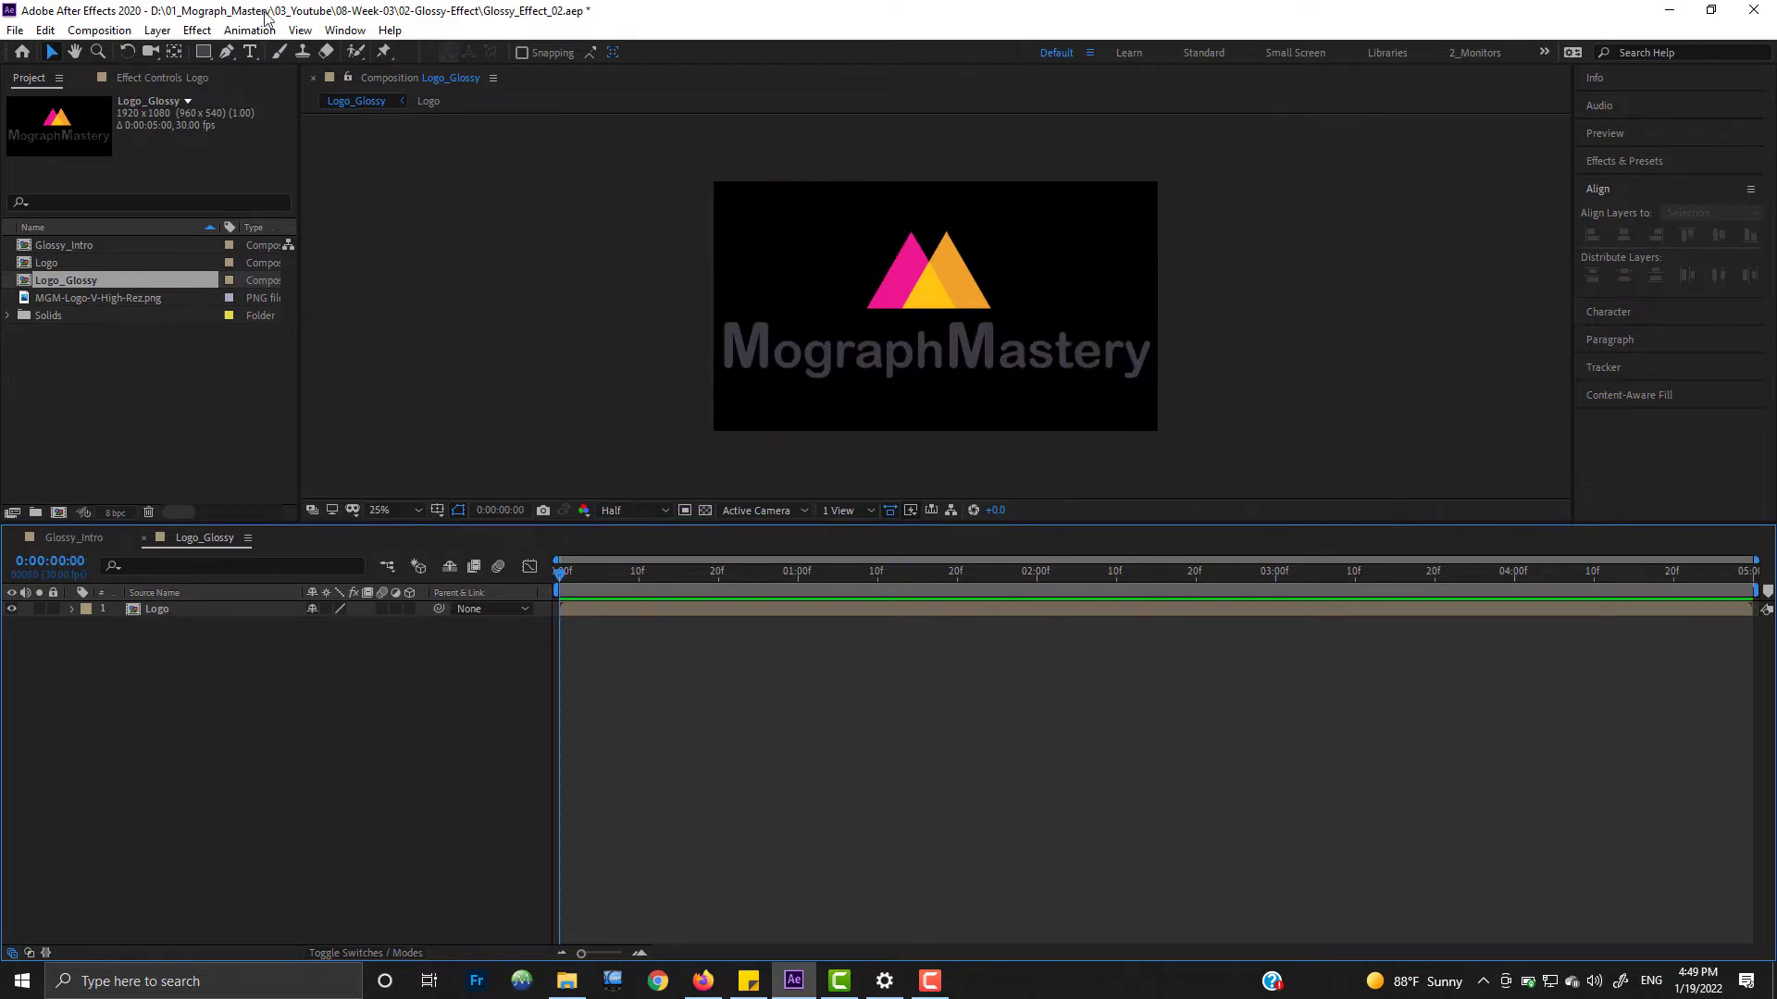
{"action": "left_click", "coordinate": [158, 29]}
{"action": "mouse_move", "coordinate": [198, 52]}
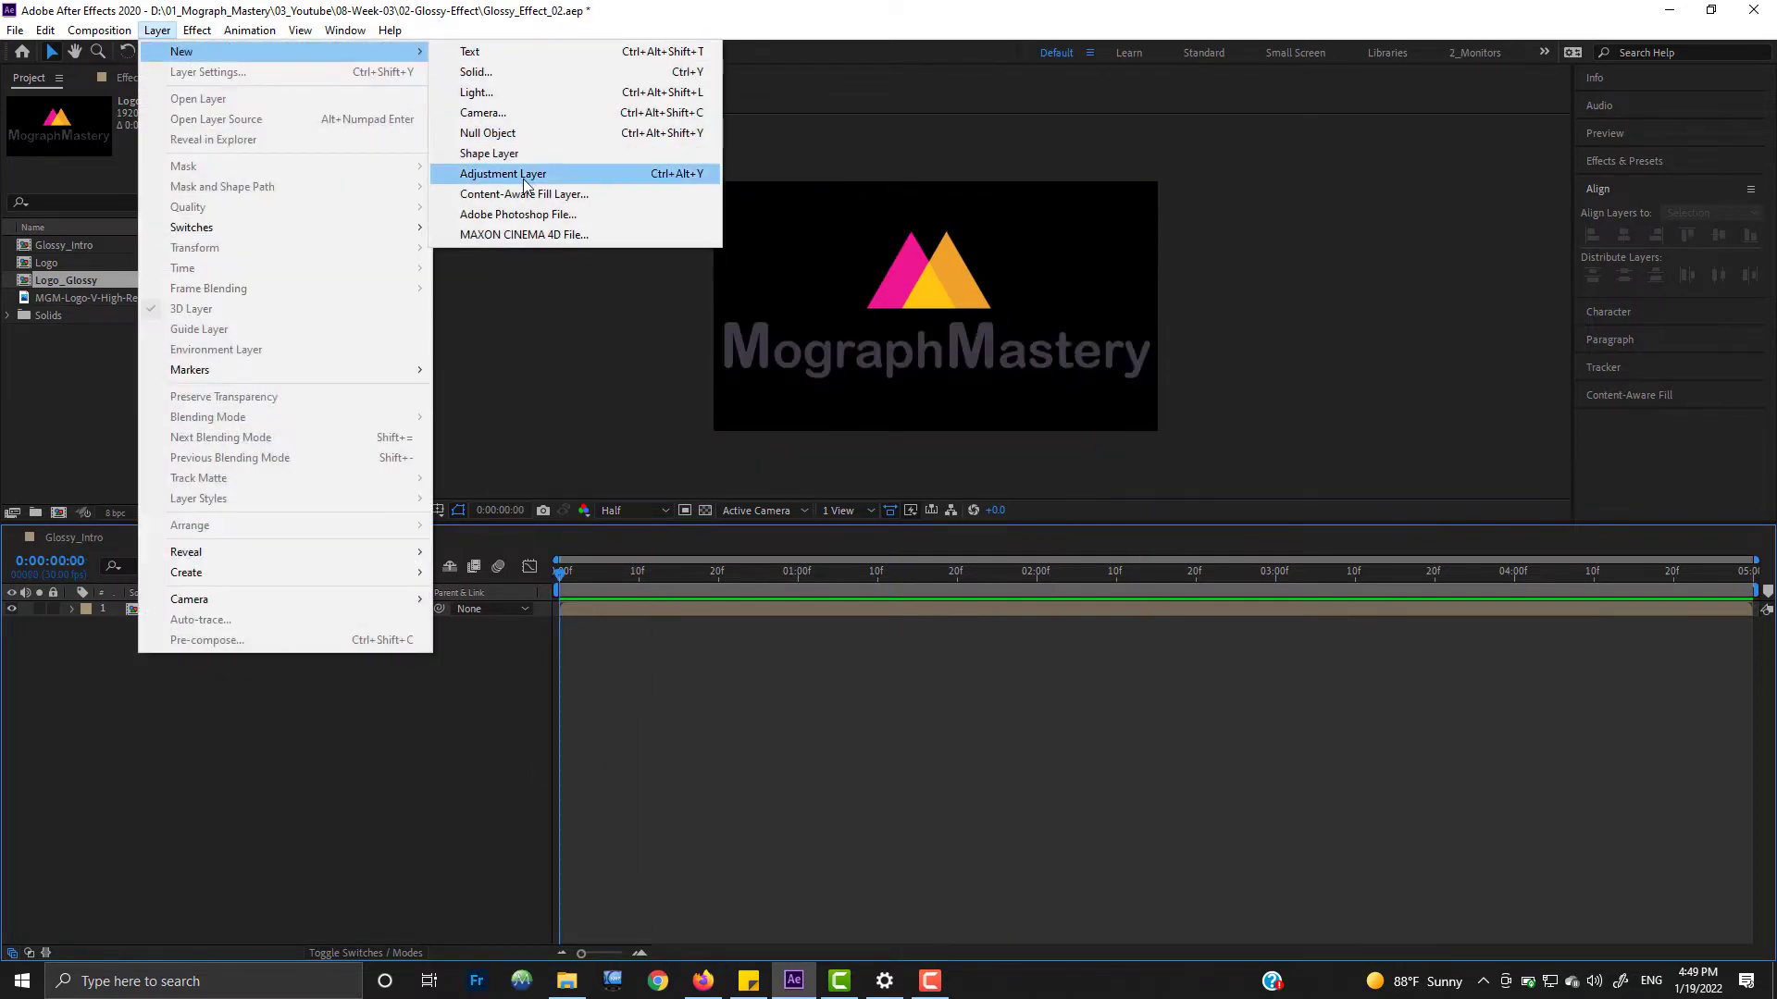
{"action": "left_click", "coordinate": [496, 71]}
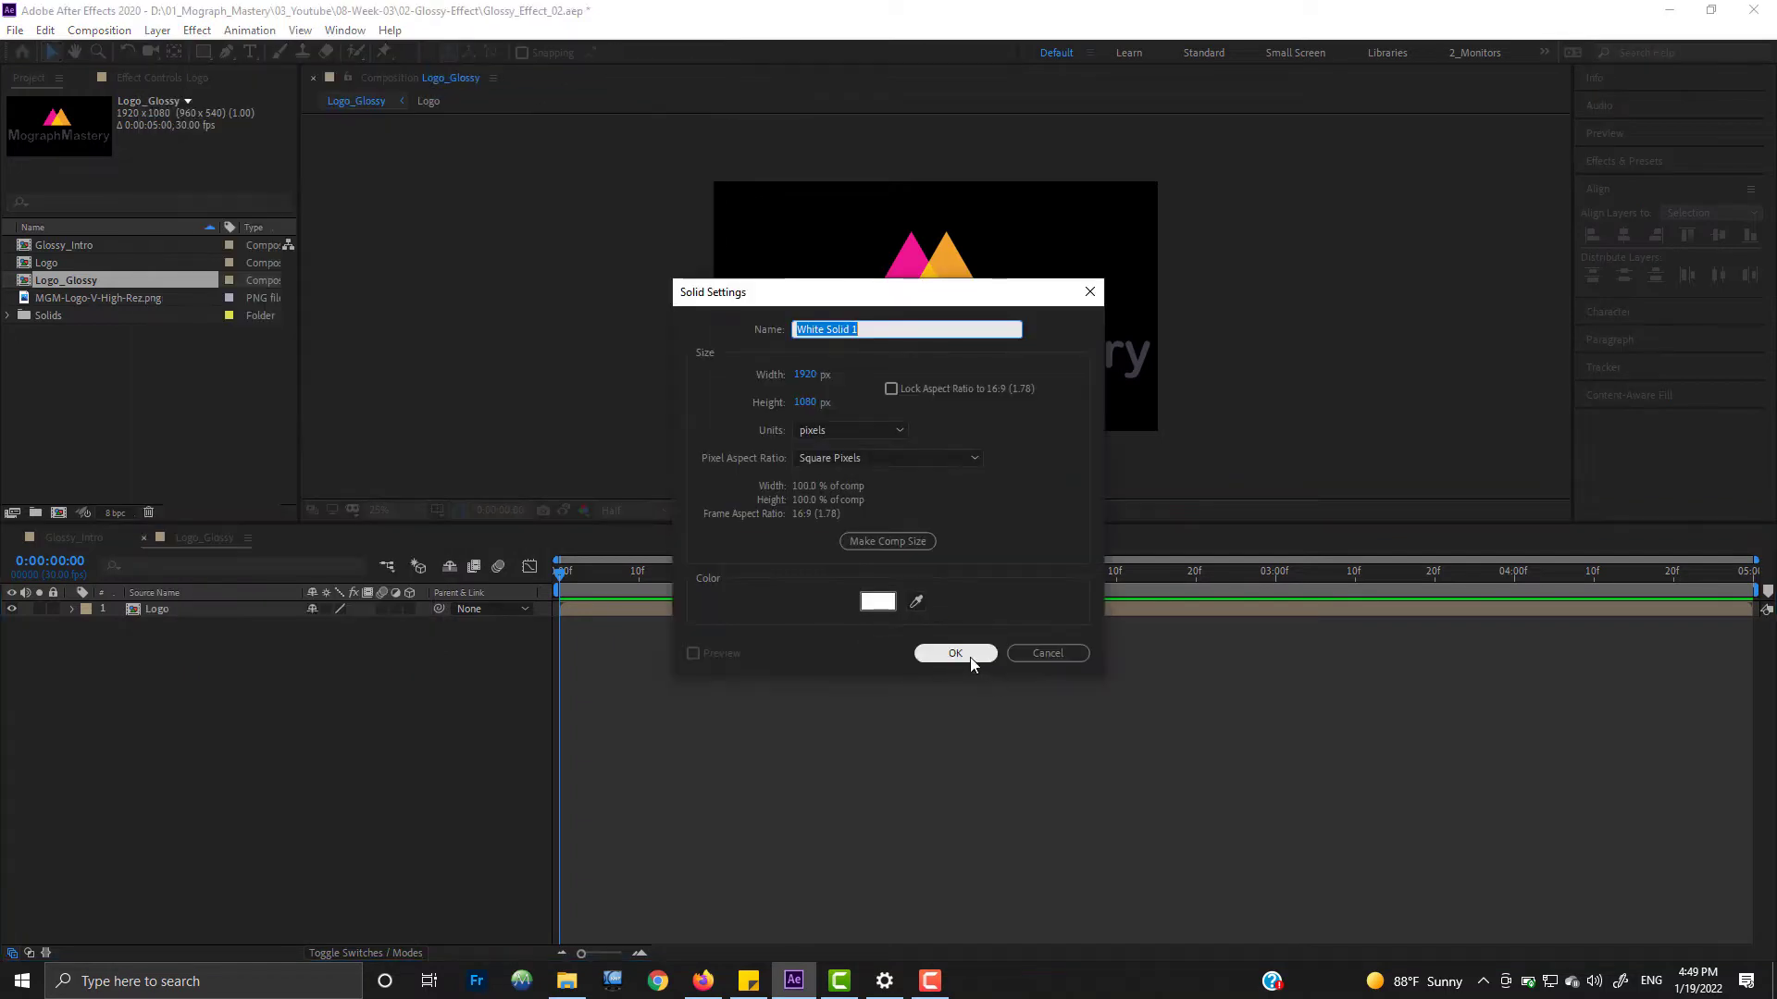
{"action": "left_click", "coordinate": [954, 653]}
Step: Draw a four-point slanted band mask on the white solid with the Pen tool, extending beyond the frame's upper and lower edges
{"action": "key", "text": "g"}
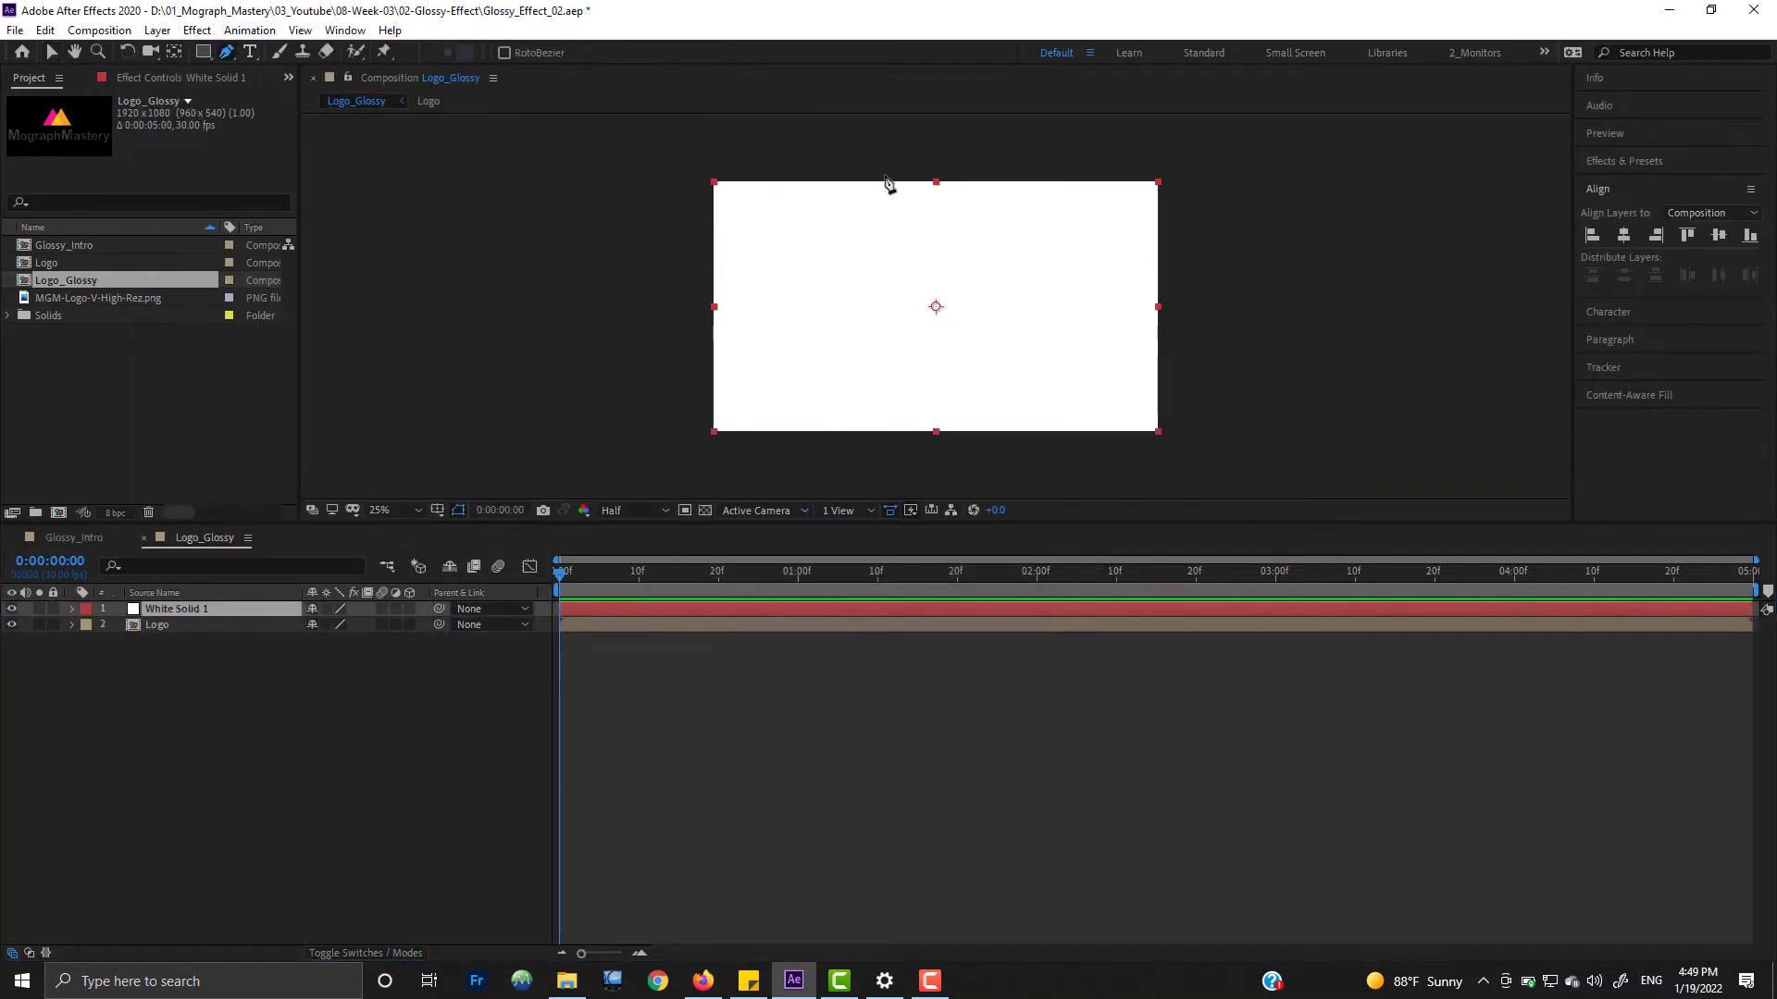
{"action": "left_click", "coordinate": [775, 173]}
{"action": "left_click", "coordinate": [780, 460]}
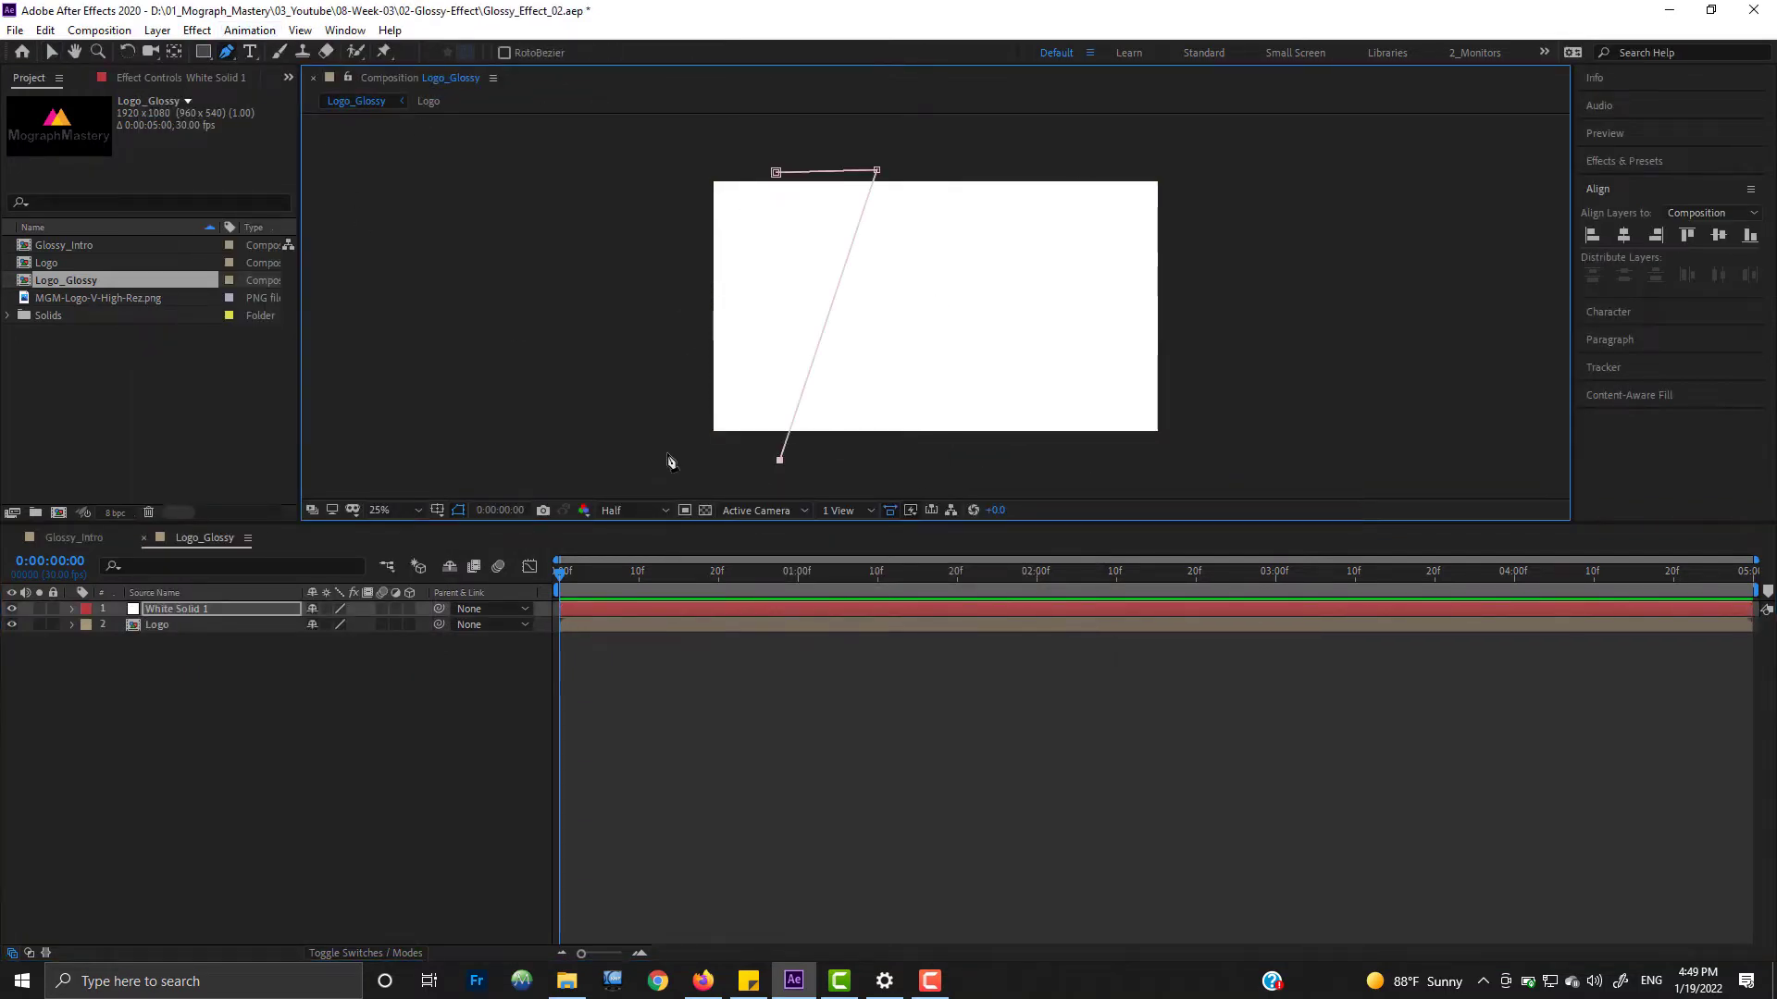
{"action": "left_click", "coordinate": [677, 449]}
{"action": "left_click", "coordinate": [775, 173]}
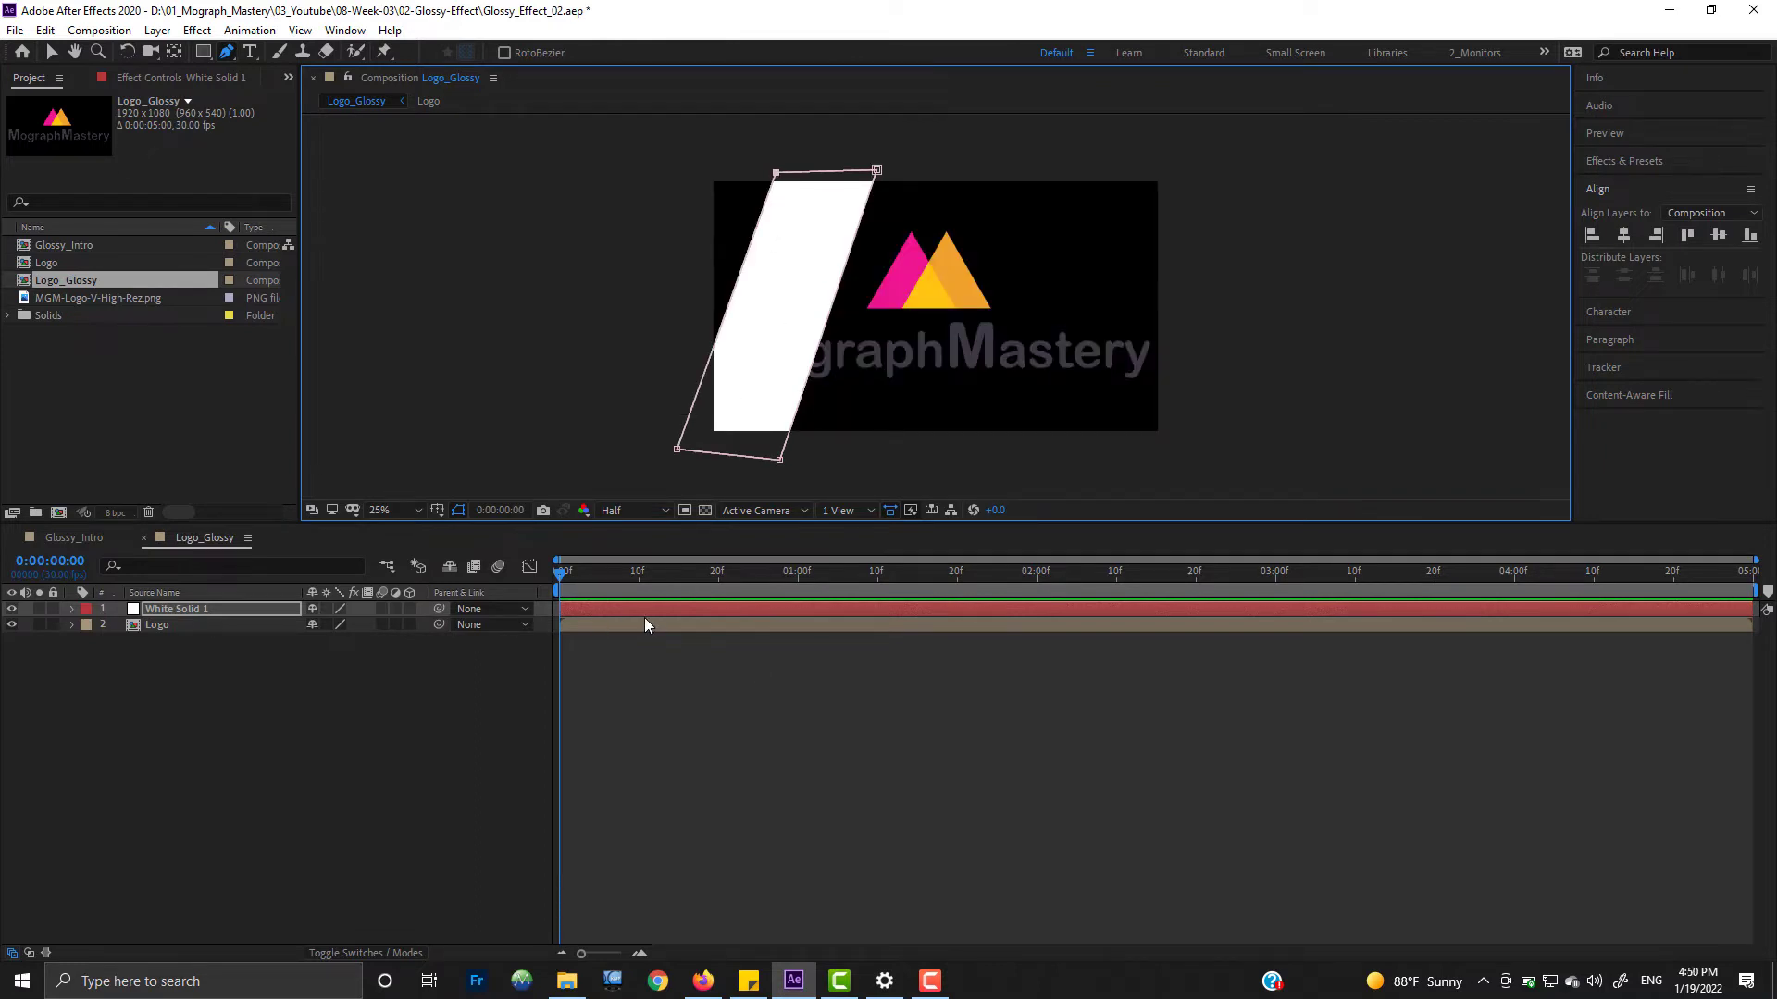
Step: Keyframe the white solid's Mask Path at 0:00:01:00 with the slanted band moved outside the frame's left edge
{"action": "key", "text": "m"}
{"action": "left_click", "coordinate": [135, 640]}
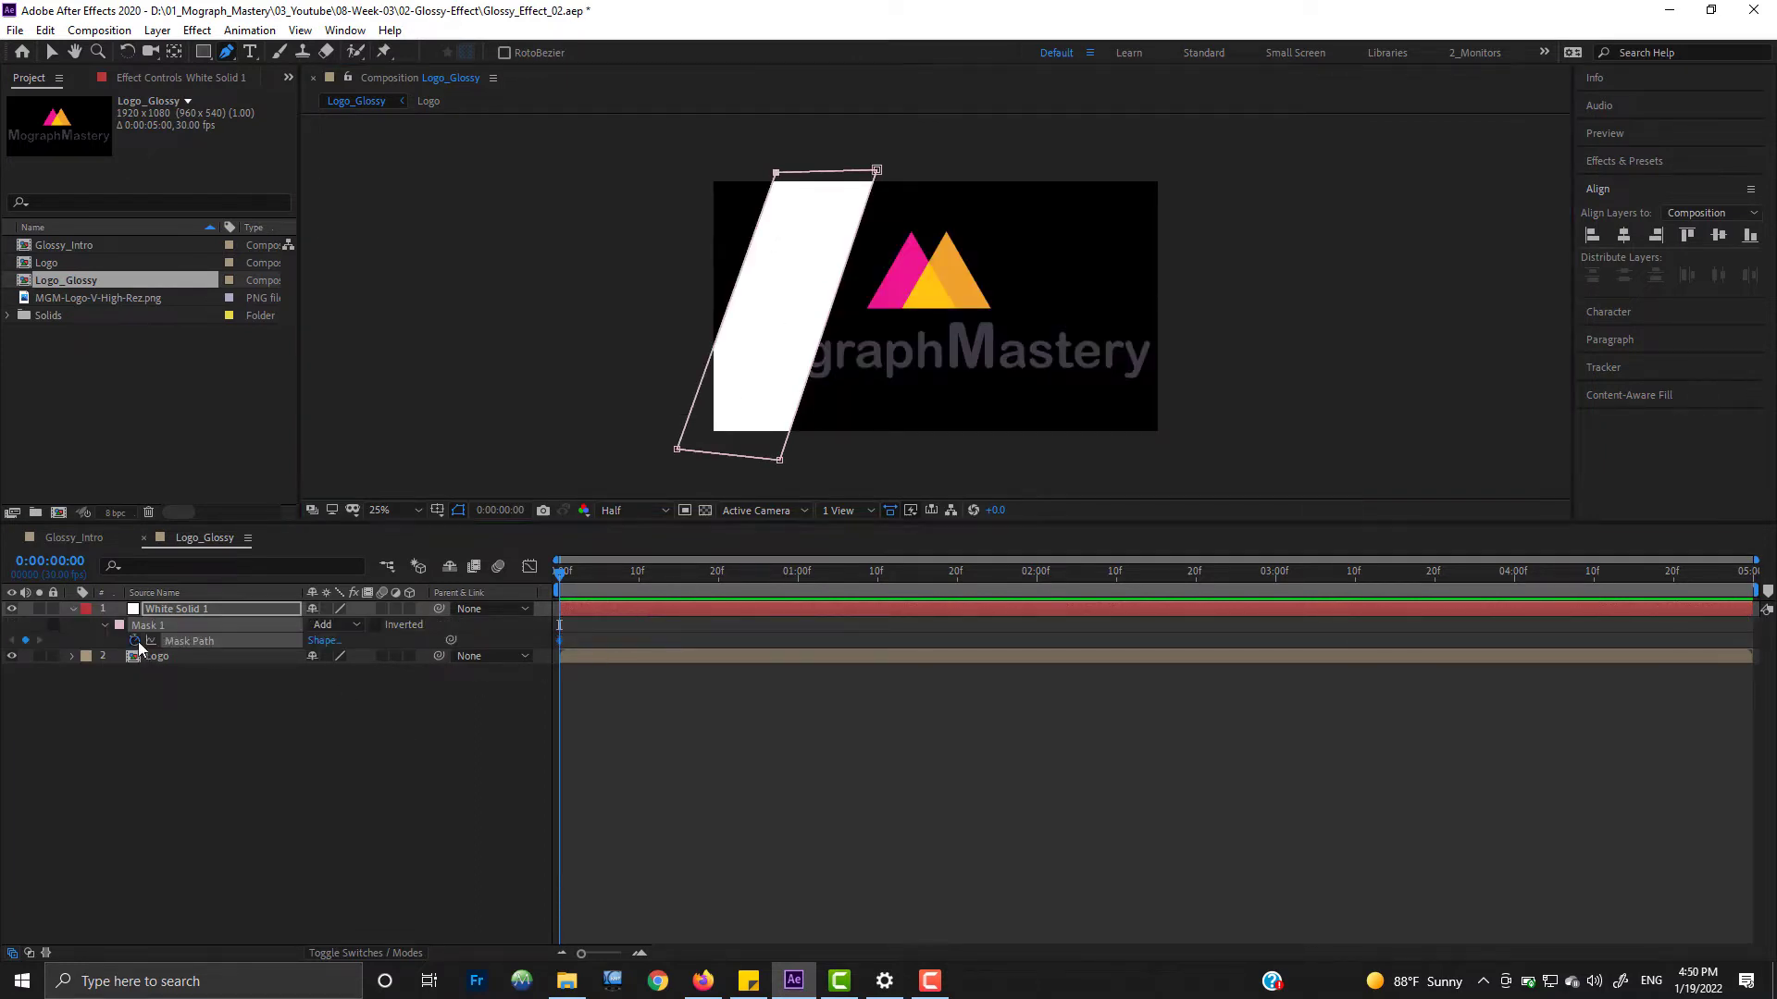
{"action": "key", "text": "v"}
{"action": "left_click_drag", "start_coordinate": [876, 172], "coordinate": [703, 170]}
{"action": "left_click_drag", "start_coordinate": [559, 643], "coordinate": [796, 648]}
{"action": "left_click", "coordinate": [798, 574]}
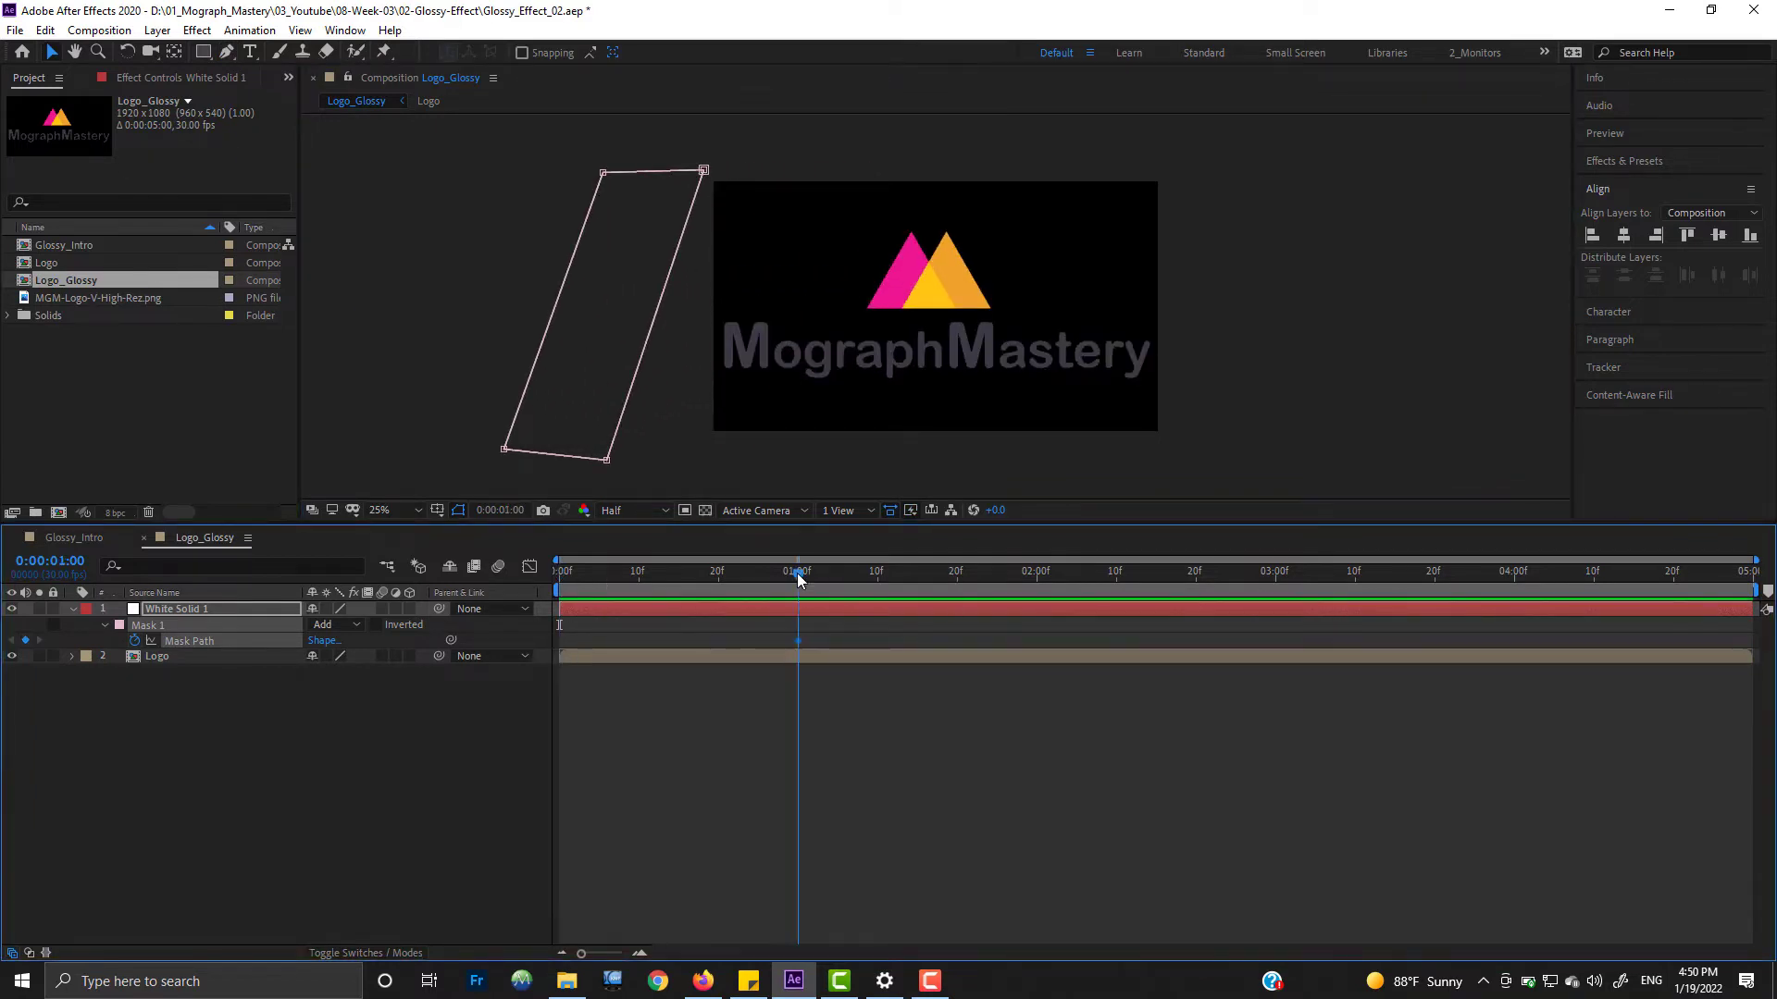
Step: Add a second Mask Path keyframe with the whole band moved beyond the frame's right edge, and shift it to about 0:00:01:18
{"action": "left_click_drag", "start_coordinate": [838, 584], "coordinate": [928, 595]}
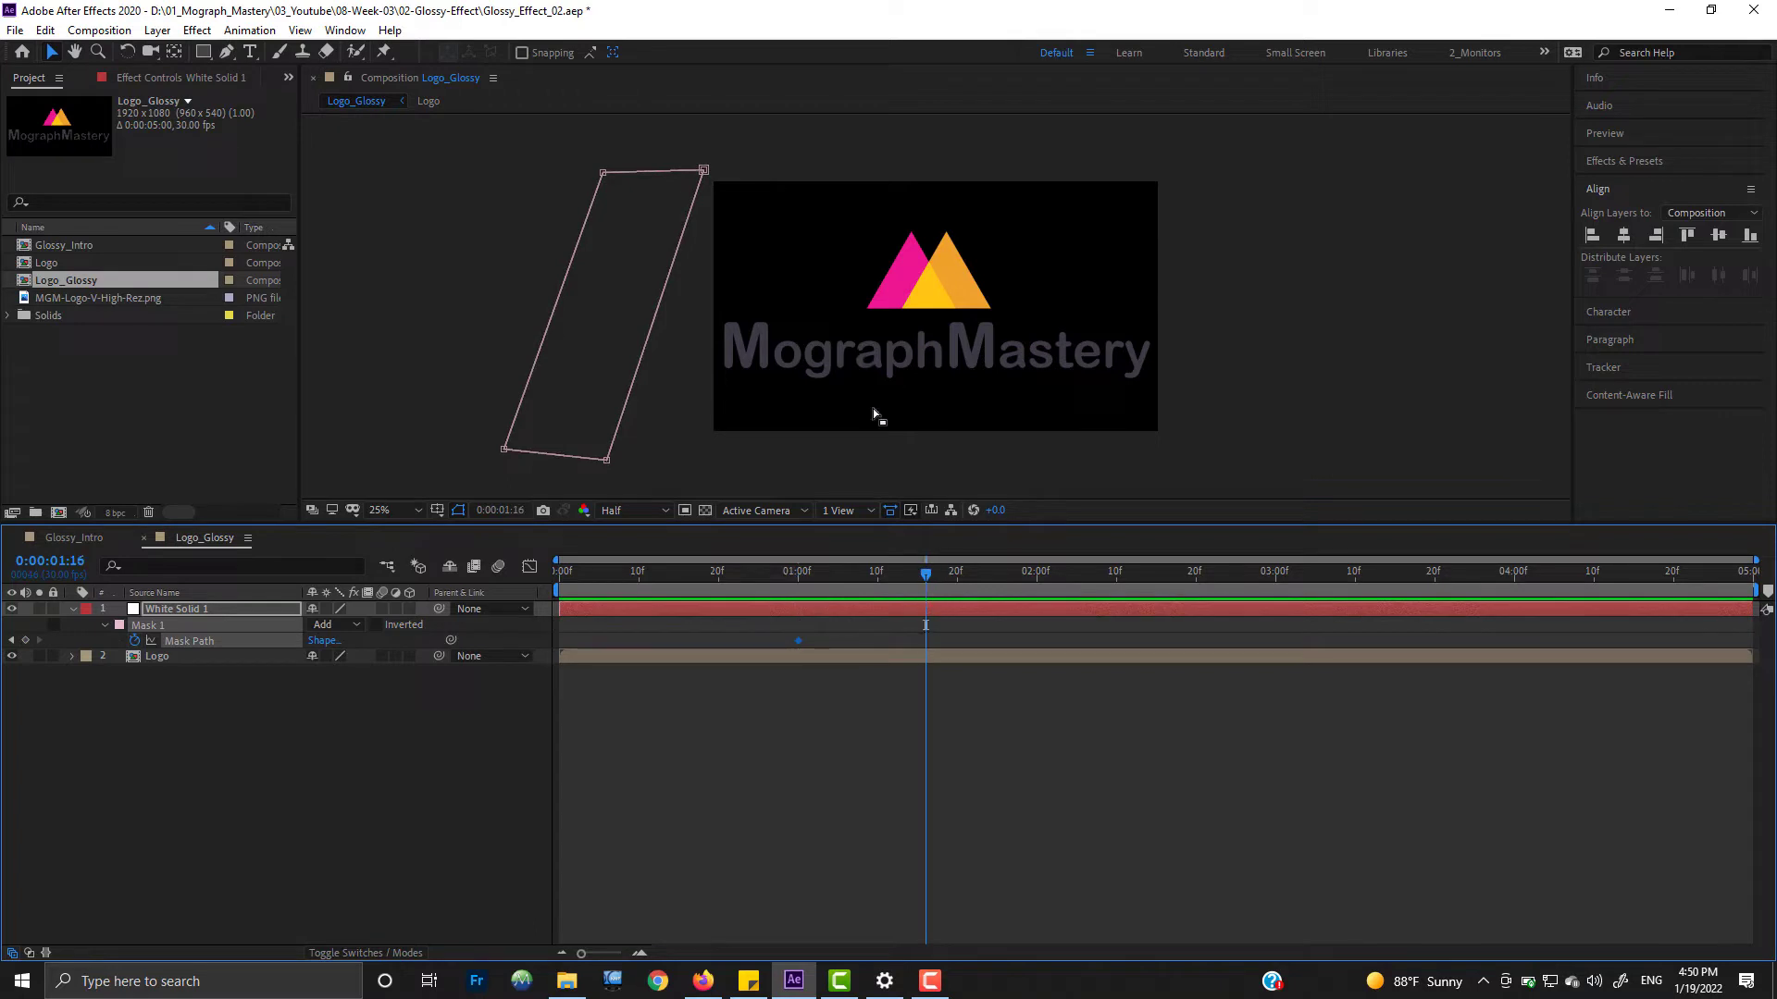
{"action": "left_click_drag", "start_coordinate": [703, 171], "coordinate": [762, 171]}
{"action": "key", "text": "ctrl+z"}
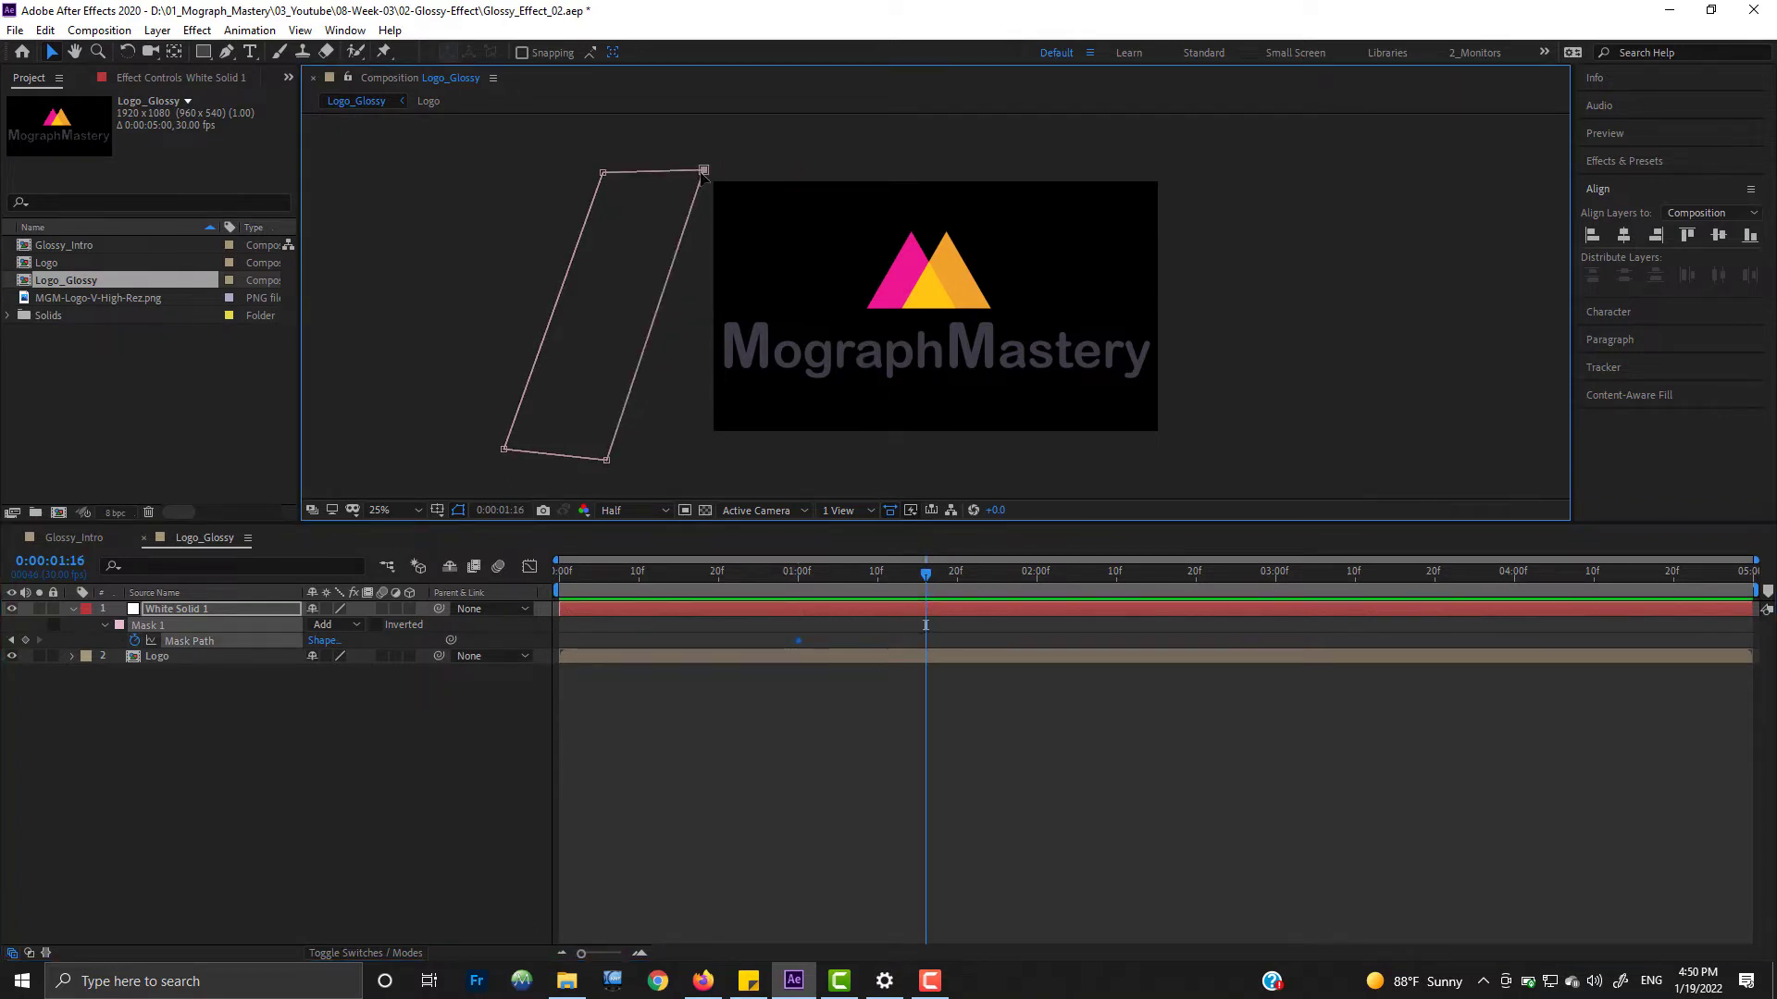
{"action": "double_click", "coordinate": [703, 171]}
{"action": "left_click_drag", "start_coordinate": [885, 284], "coordinate": [1309, 293]}
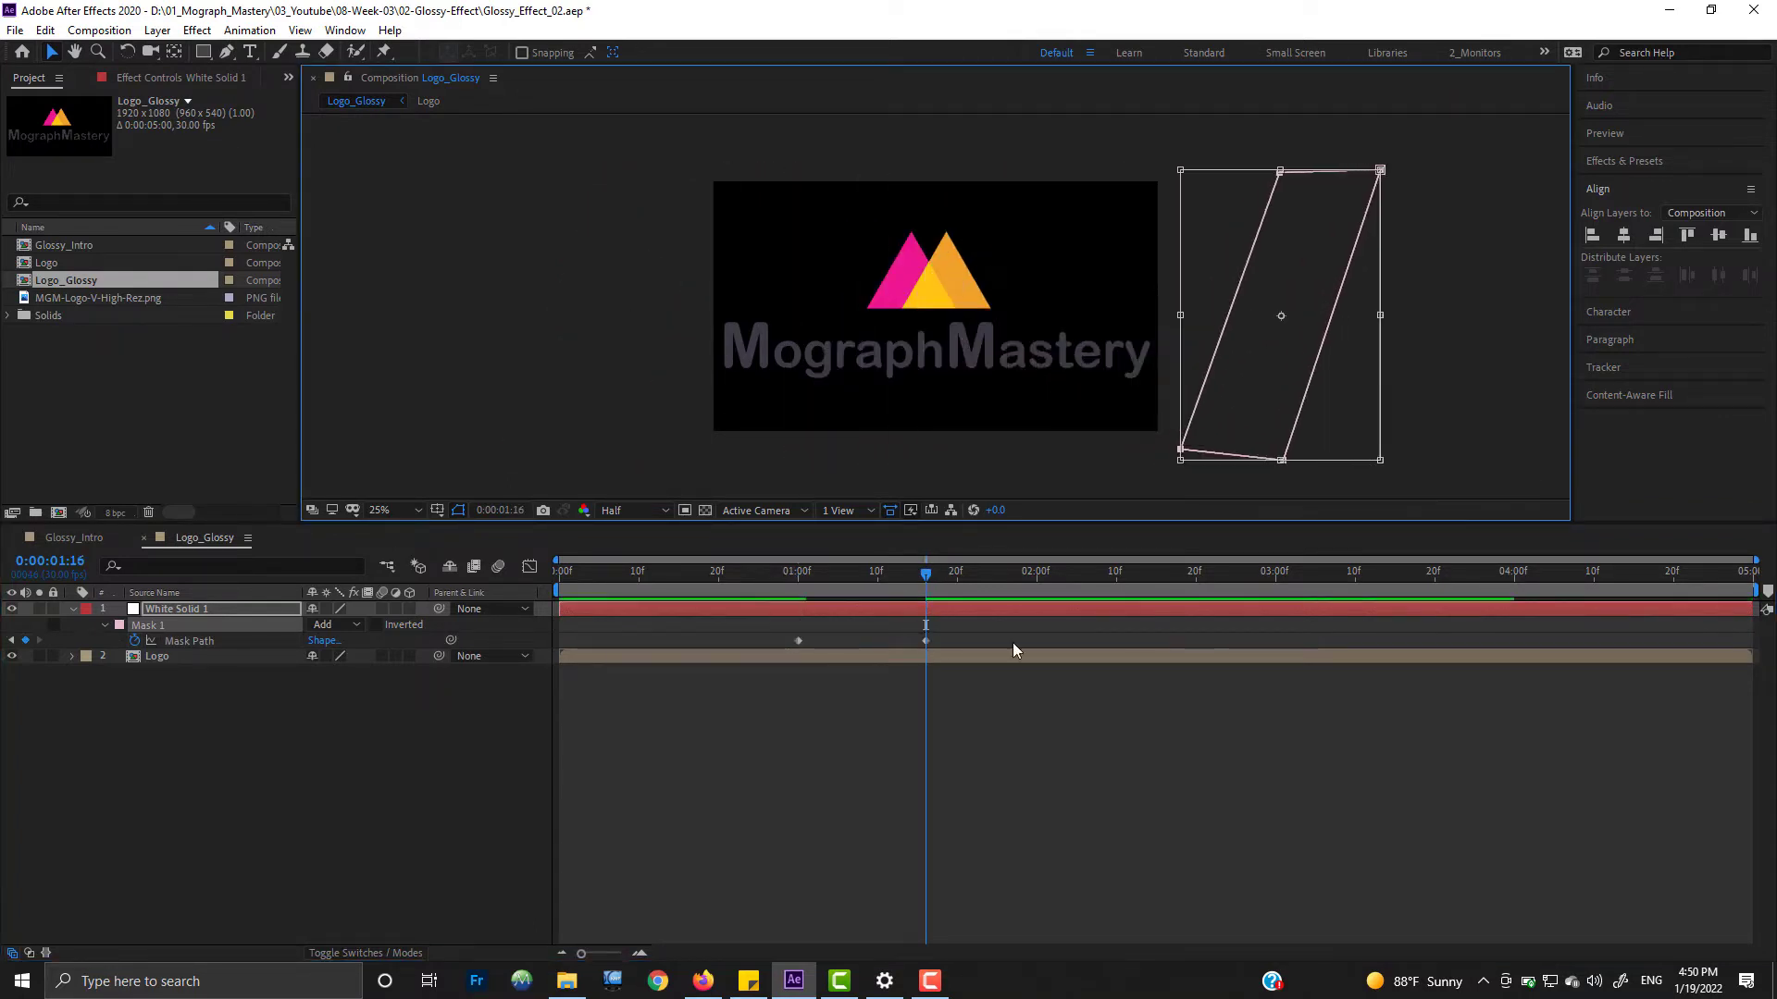
{"action": "left_click_drag", "start_coordinate": [925, 641], "coordinate": [940, 640]}
{"action": "left_click", "coordinate": [798, 585]}
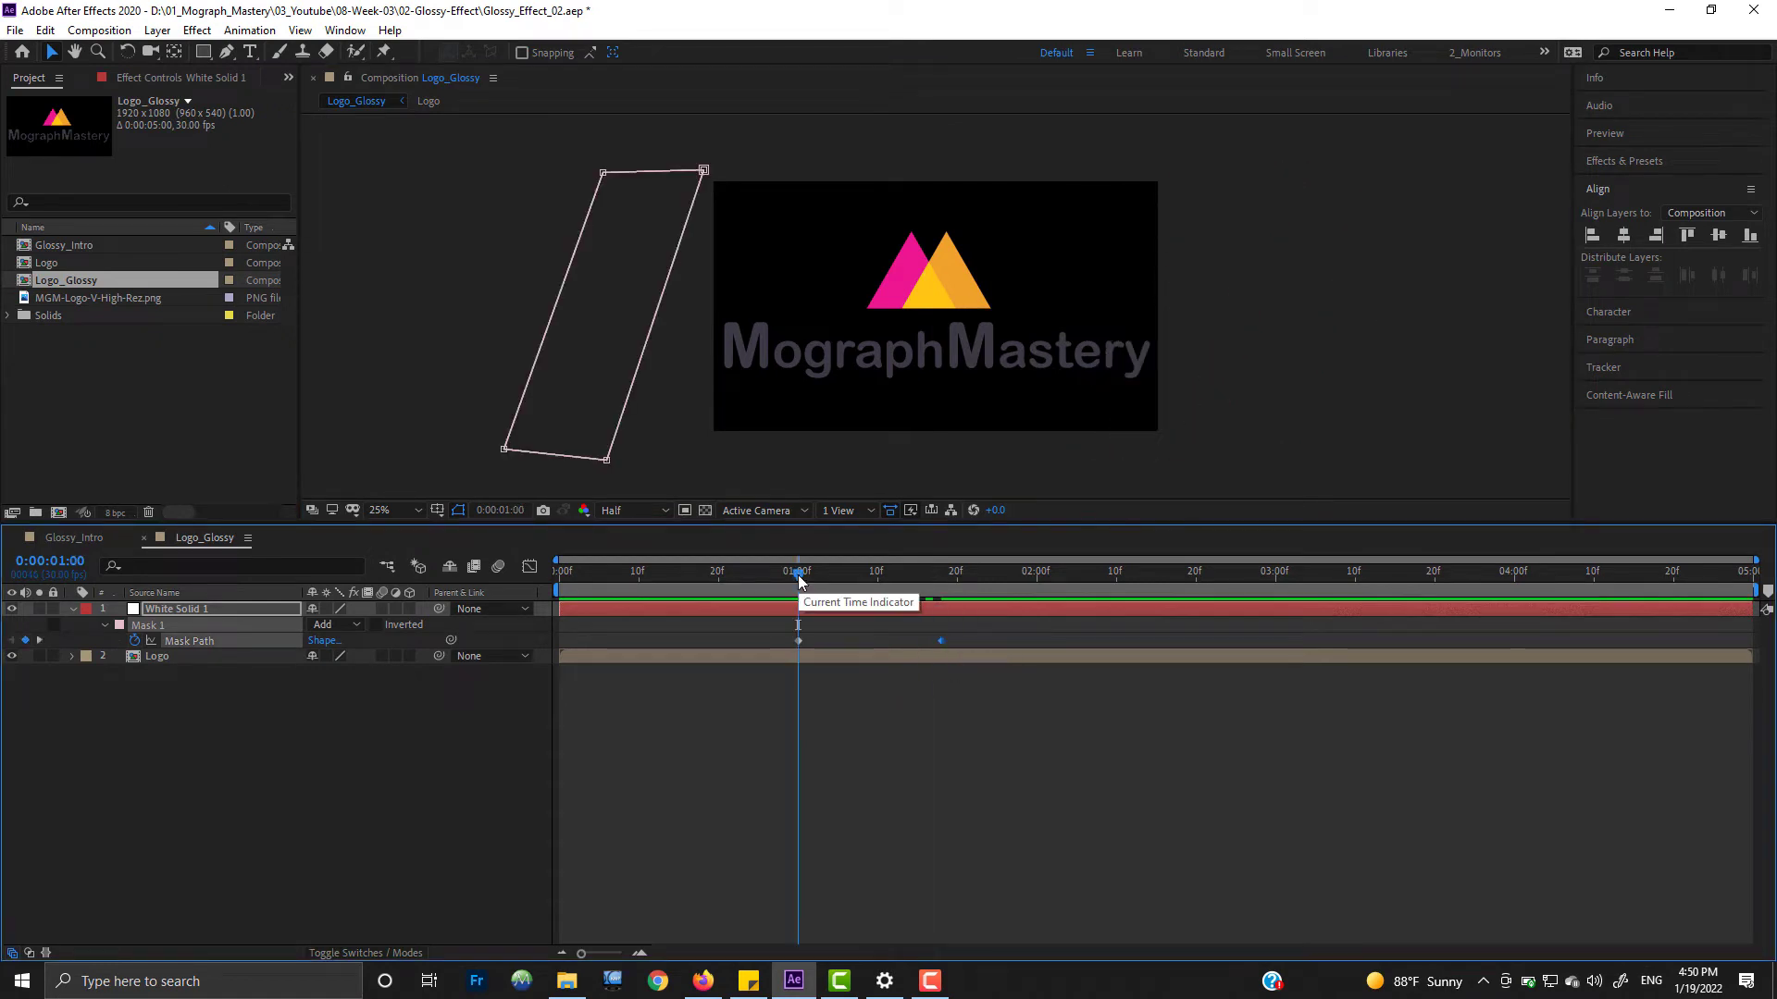
Step: Duplicate the Logo layer in Logo_Glossy and place the copy above the white solid
{"action": "left_click", "coordinate": [861, 573]}
{"action": "left_click", "coordinate": [175, 698]}
{"action": "left_click", "coordinate": [158, 657]}
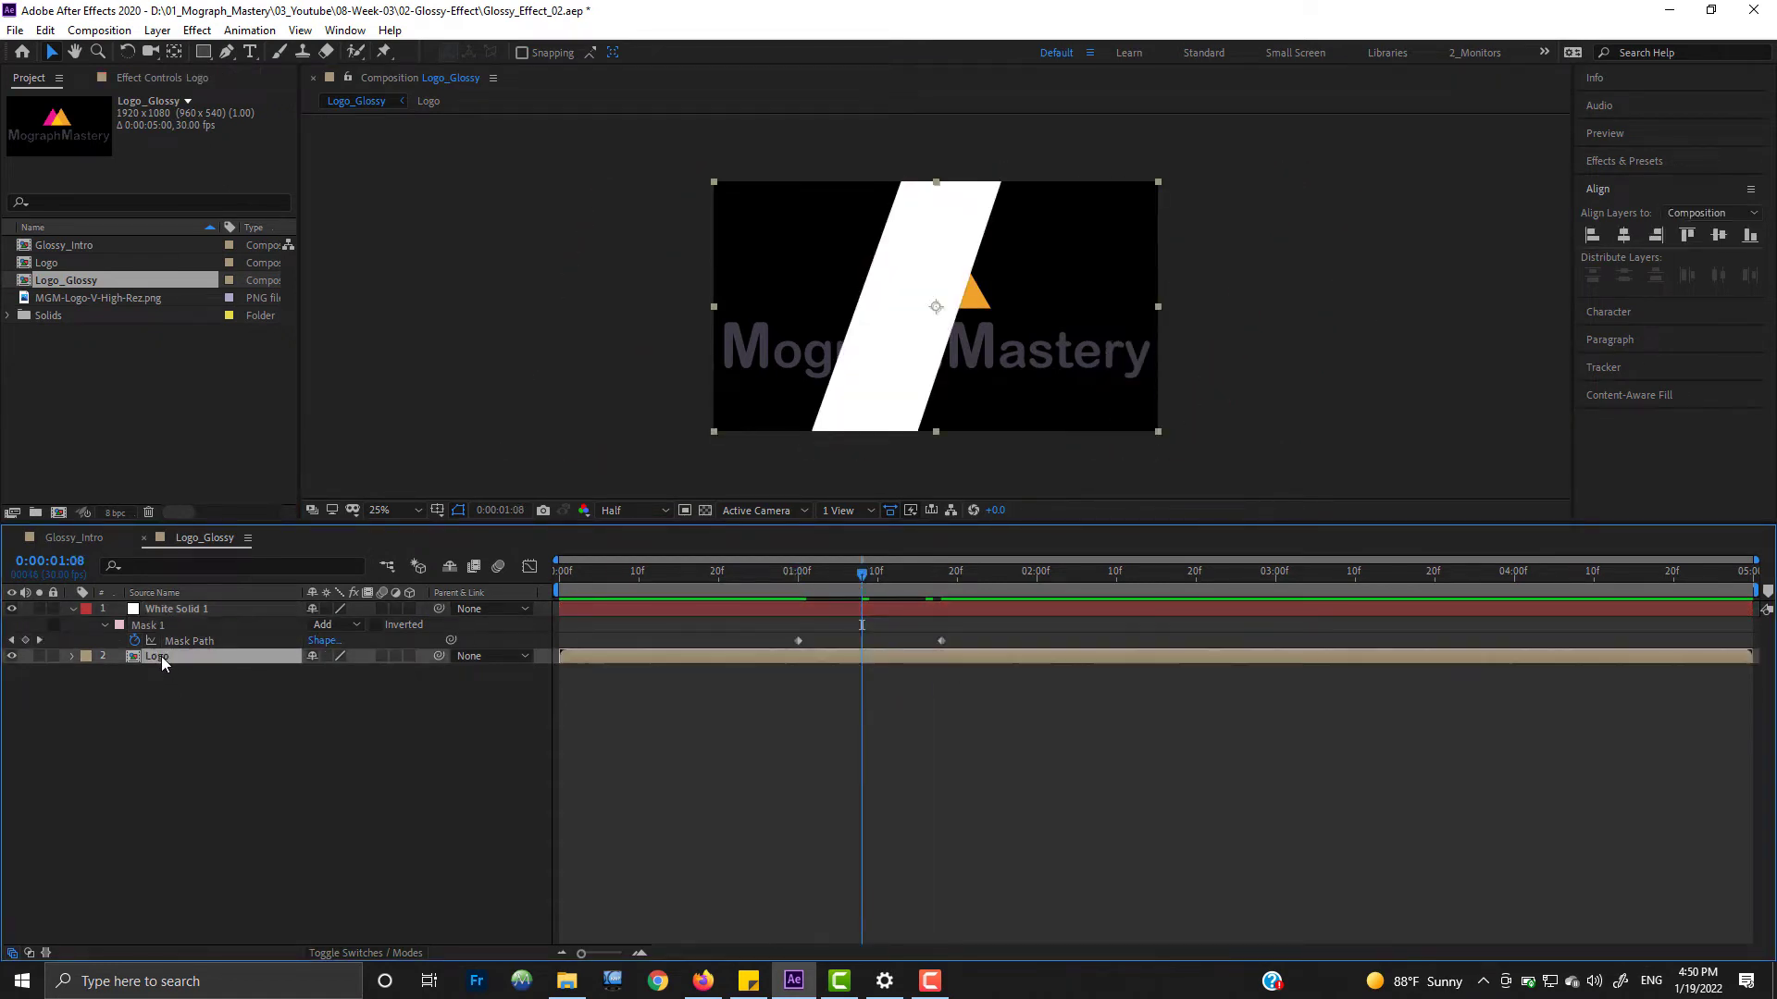
{"action": "key", "text": "ctrl+d"}
{"action": "left_click_drag", "start_coordinate": [162, 658], "coordinate": [173, 603]}
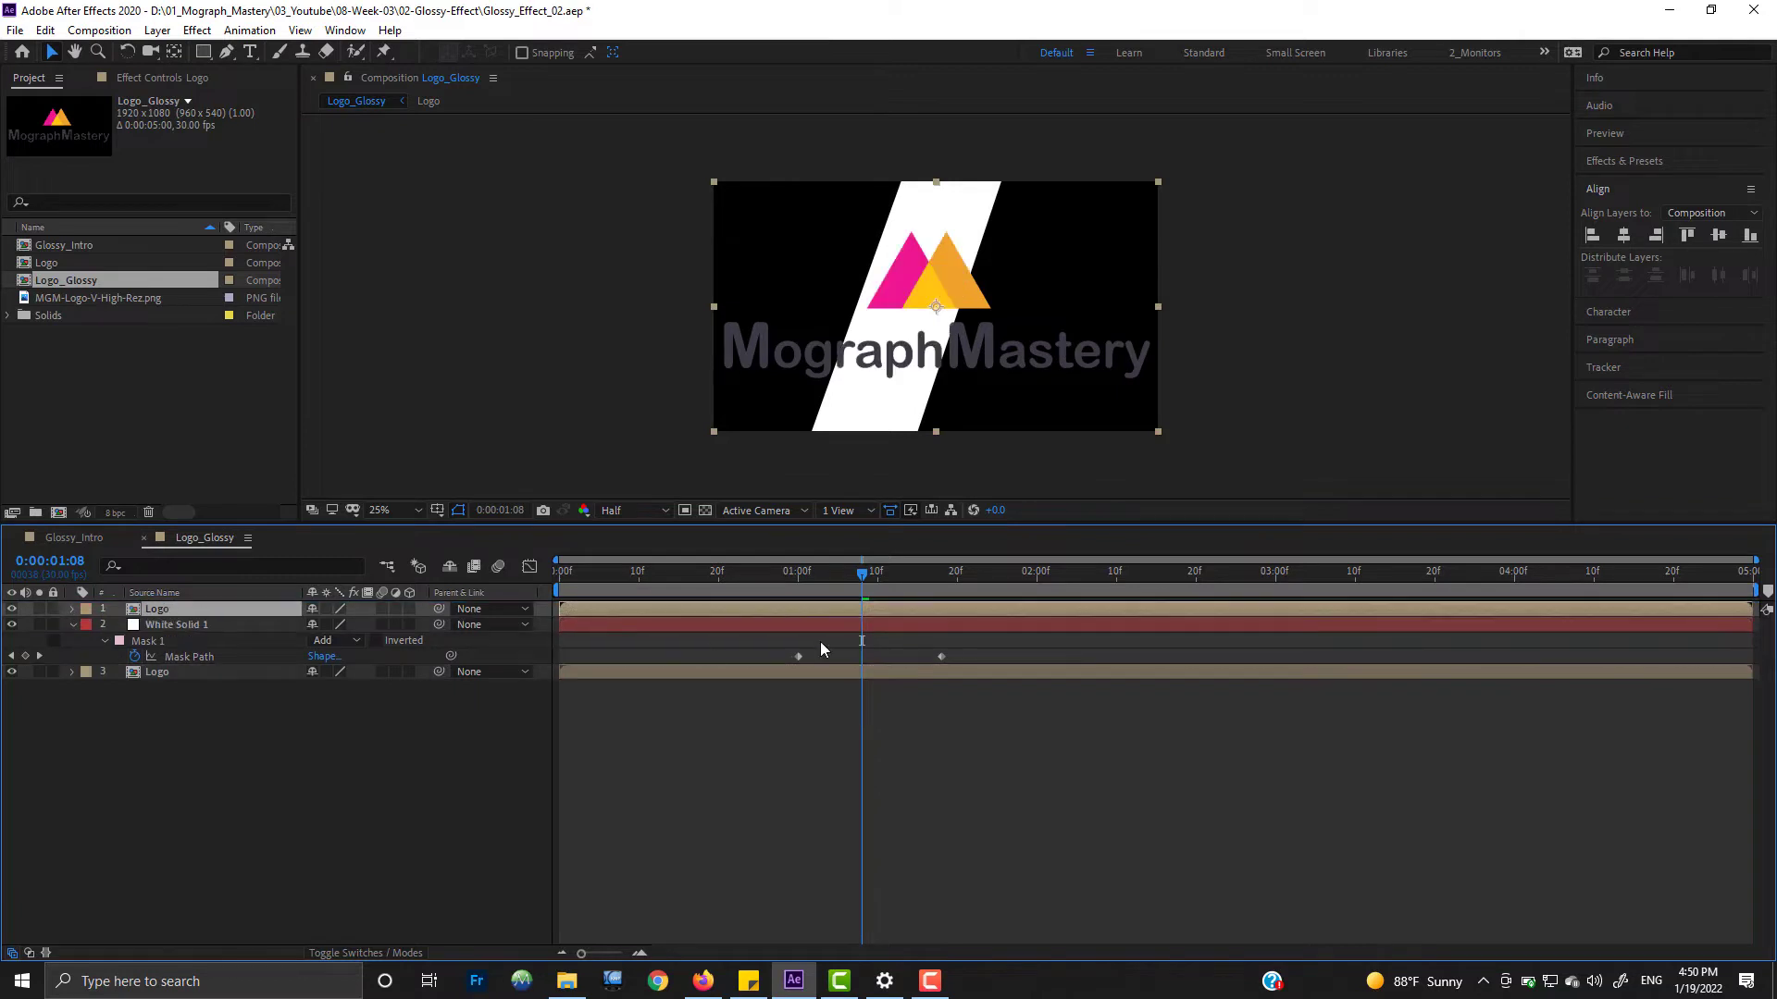
Step: Set the white solid's track matte to Alpha Matte using the Logo copy above it
{"action": "left_click", "coordinate": [803, 626]}
{"action": "left_click", "coordinate": [375, 953]}
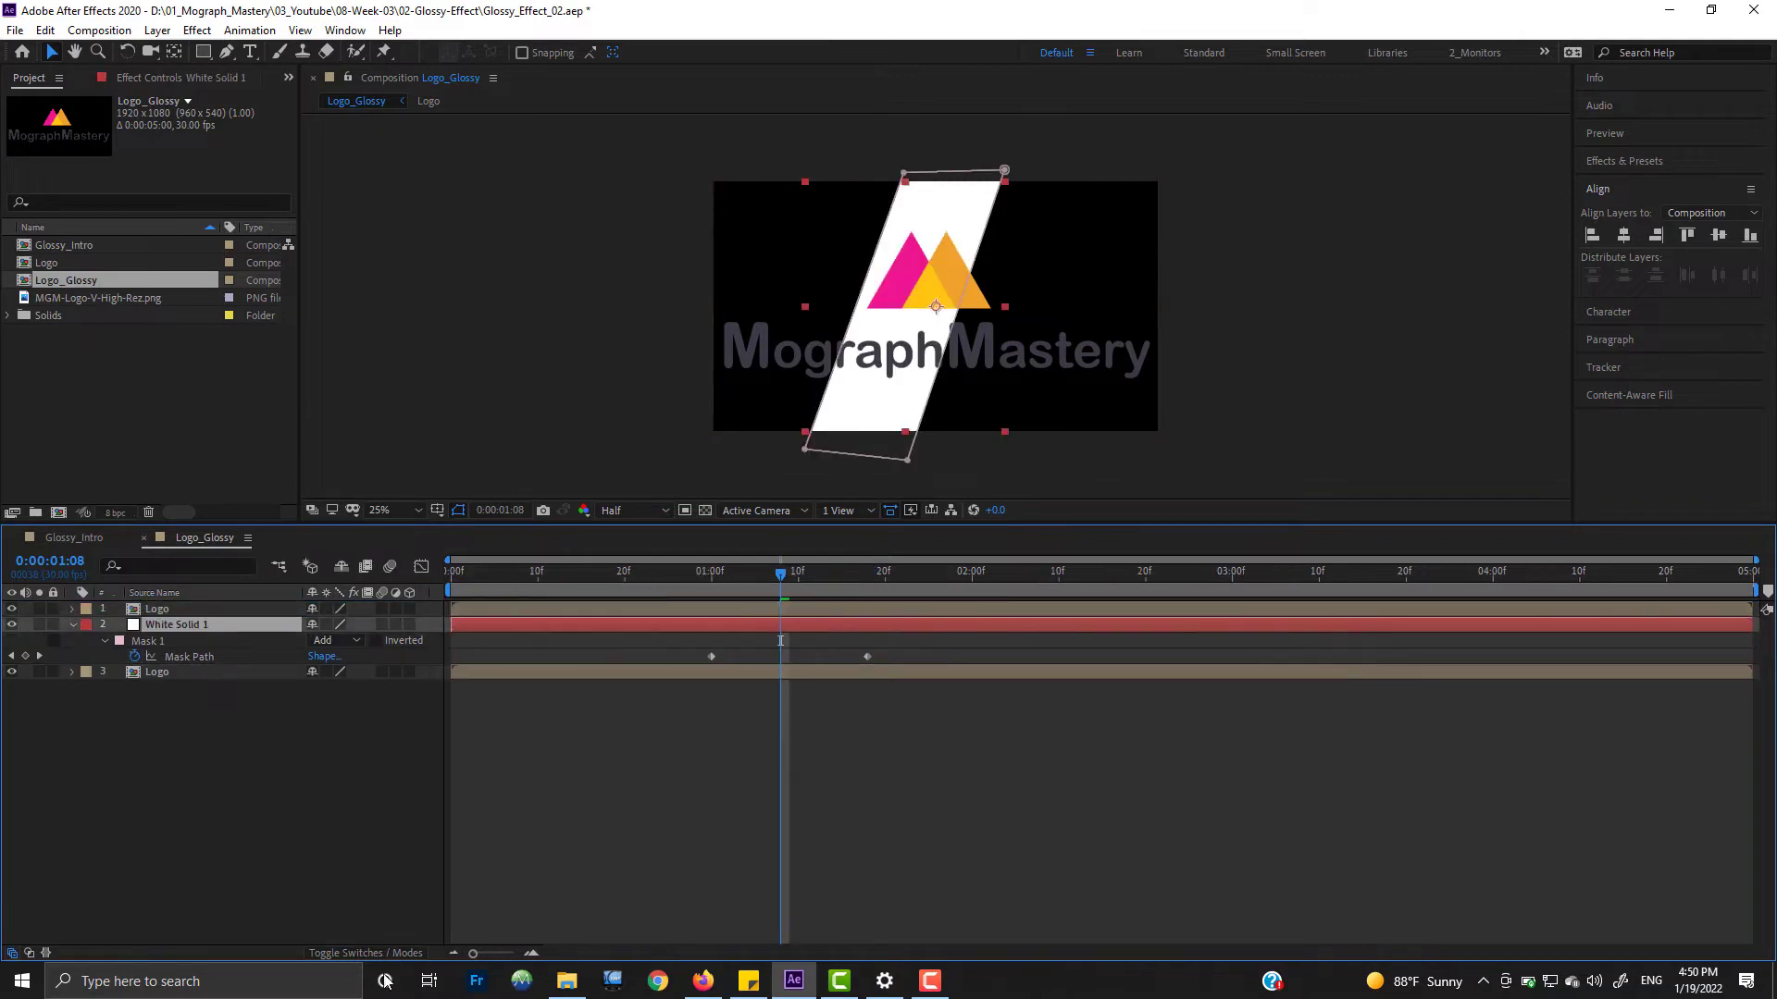
{"action": "left_click", "coordinate": [405, 624]}
{"action": "left_click", "coordinate": [481, 666]}
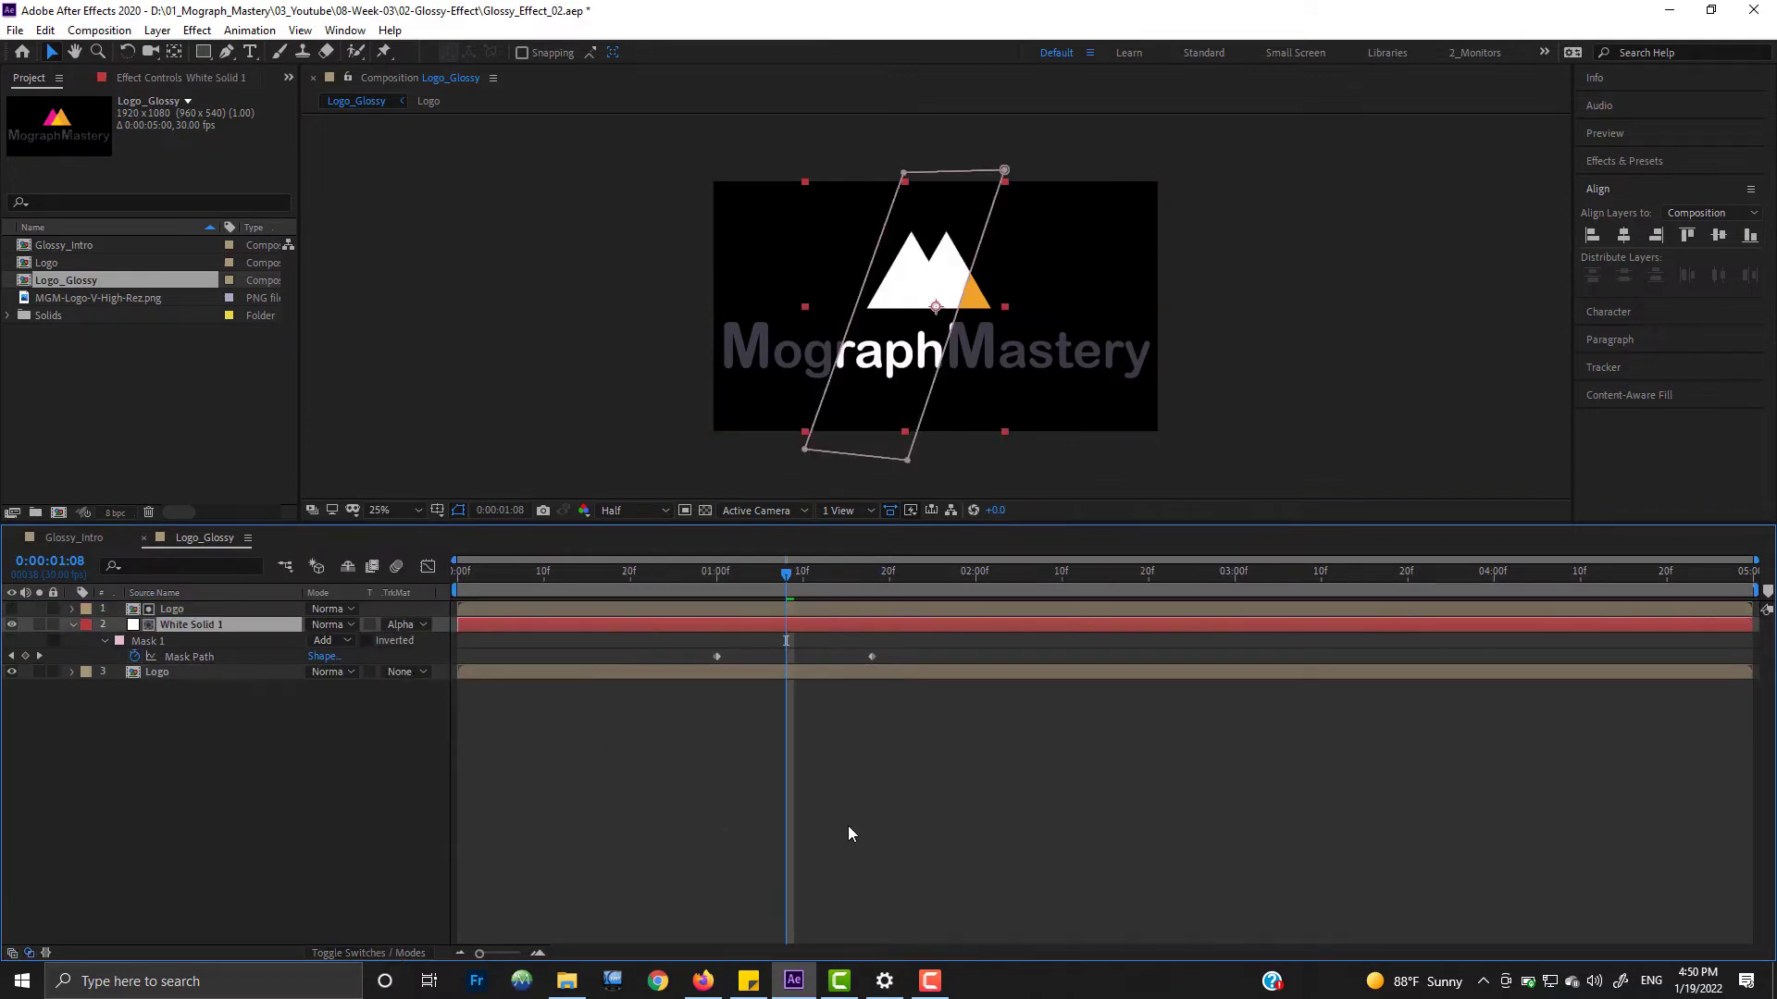
Step: Trim the matte Logo layer and white solid to start at 0:00:01:00 and end at 0:00:01:18
{"action": "left_click", "coordinate": [717, 575]}
{"action": "left_click", "coordinate": [736, 611]}
{"action": "left_click", "coordinate": [732, 628], "text": "shift"}
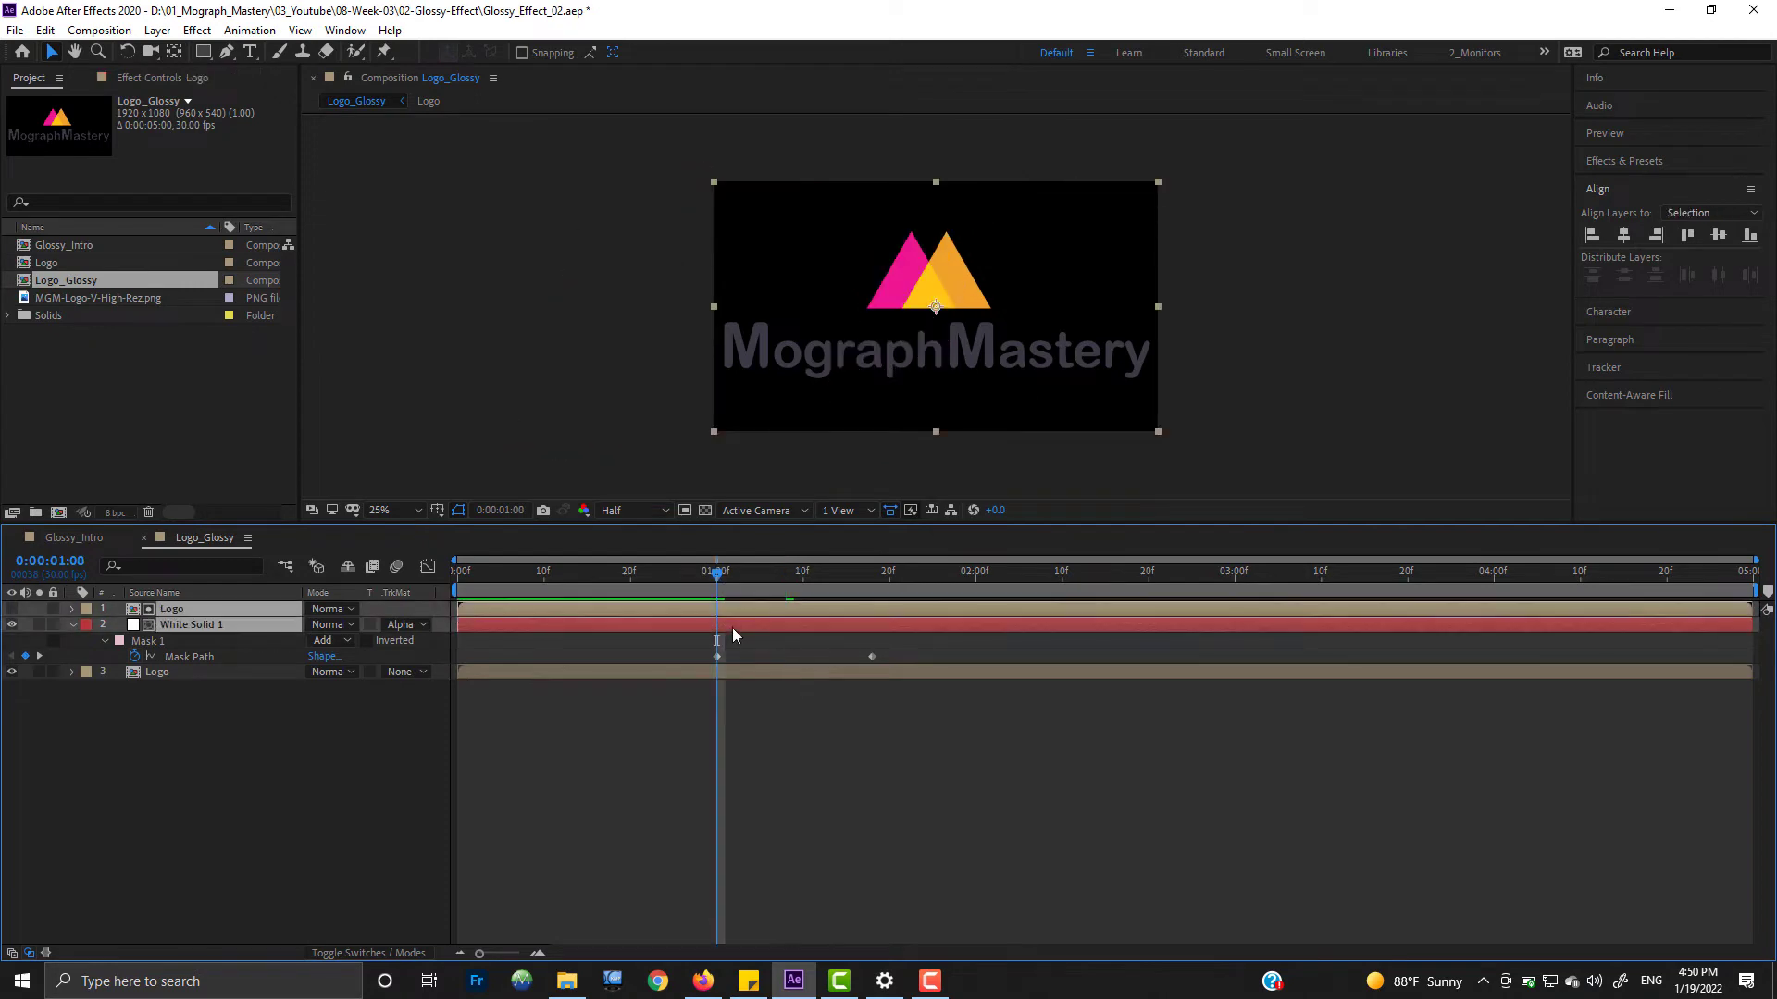
{"action": "key", "text": "alt+bracketleft"}
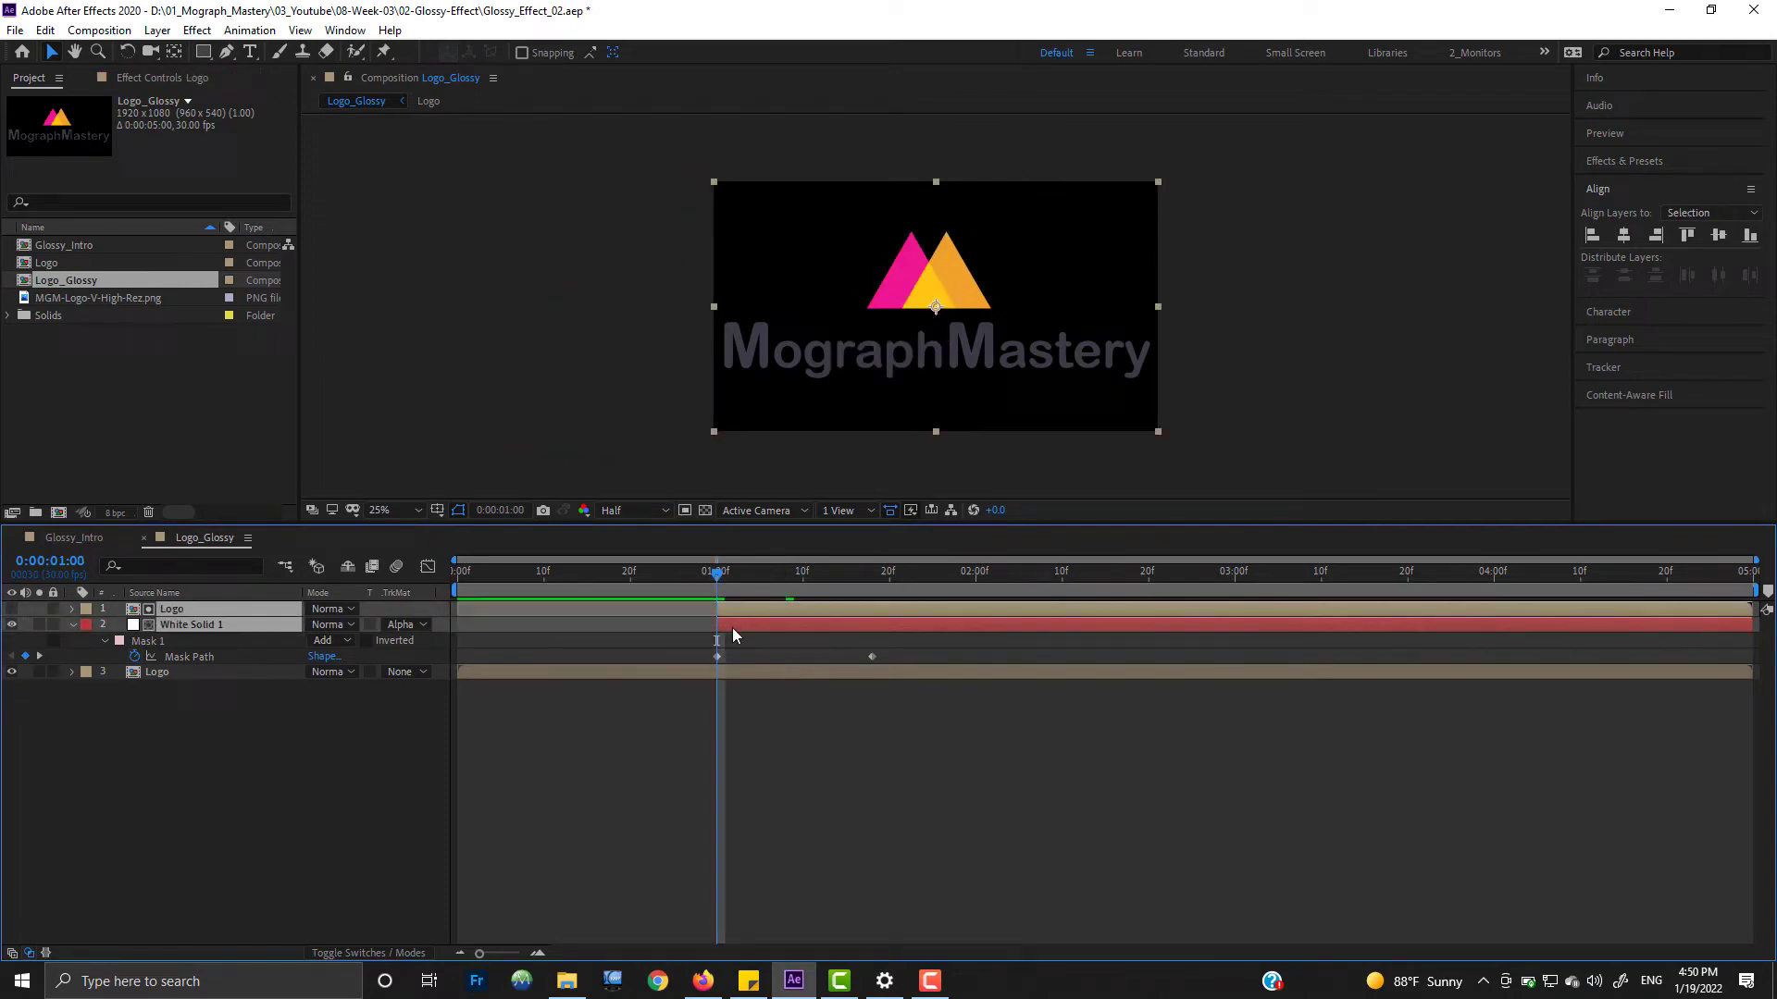
{"action": "left_click", "coordinate": [872, 574]}
{"action": "key", "text": "alt+bracketleft"}
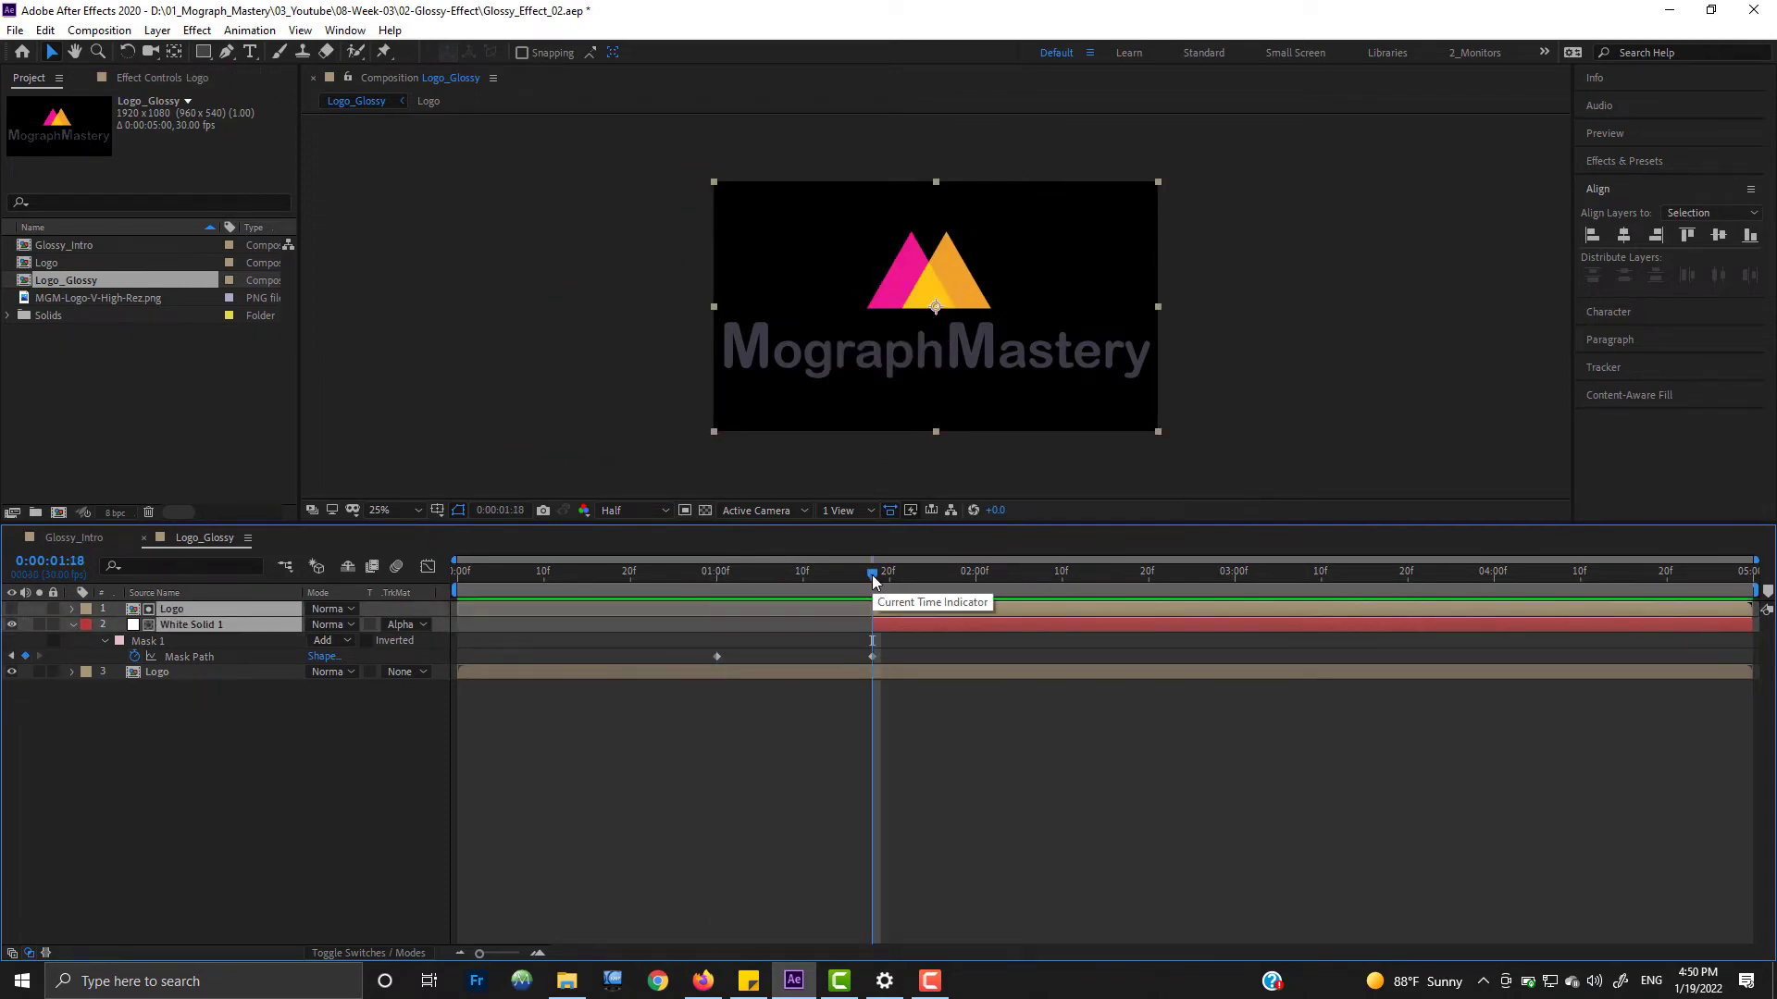
{"action": "key", "text": "ctrl+z"}
{"action": "key", "text": "alt+bracketright"}
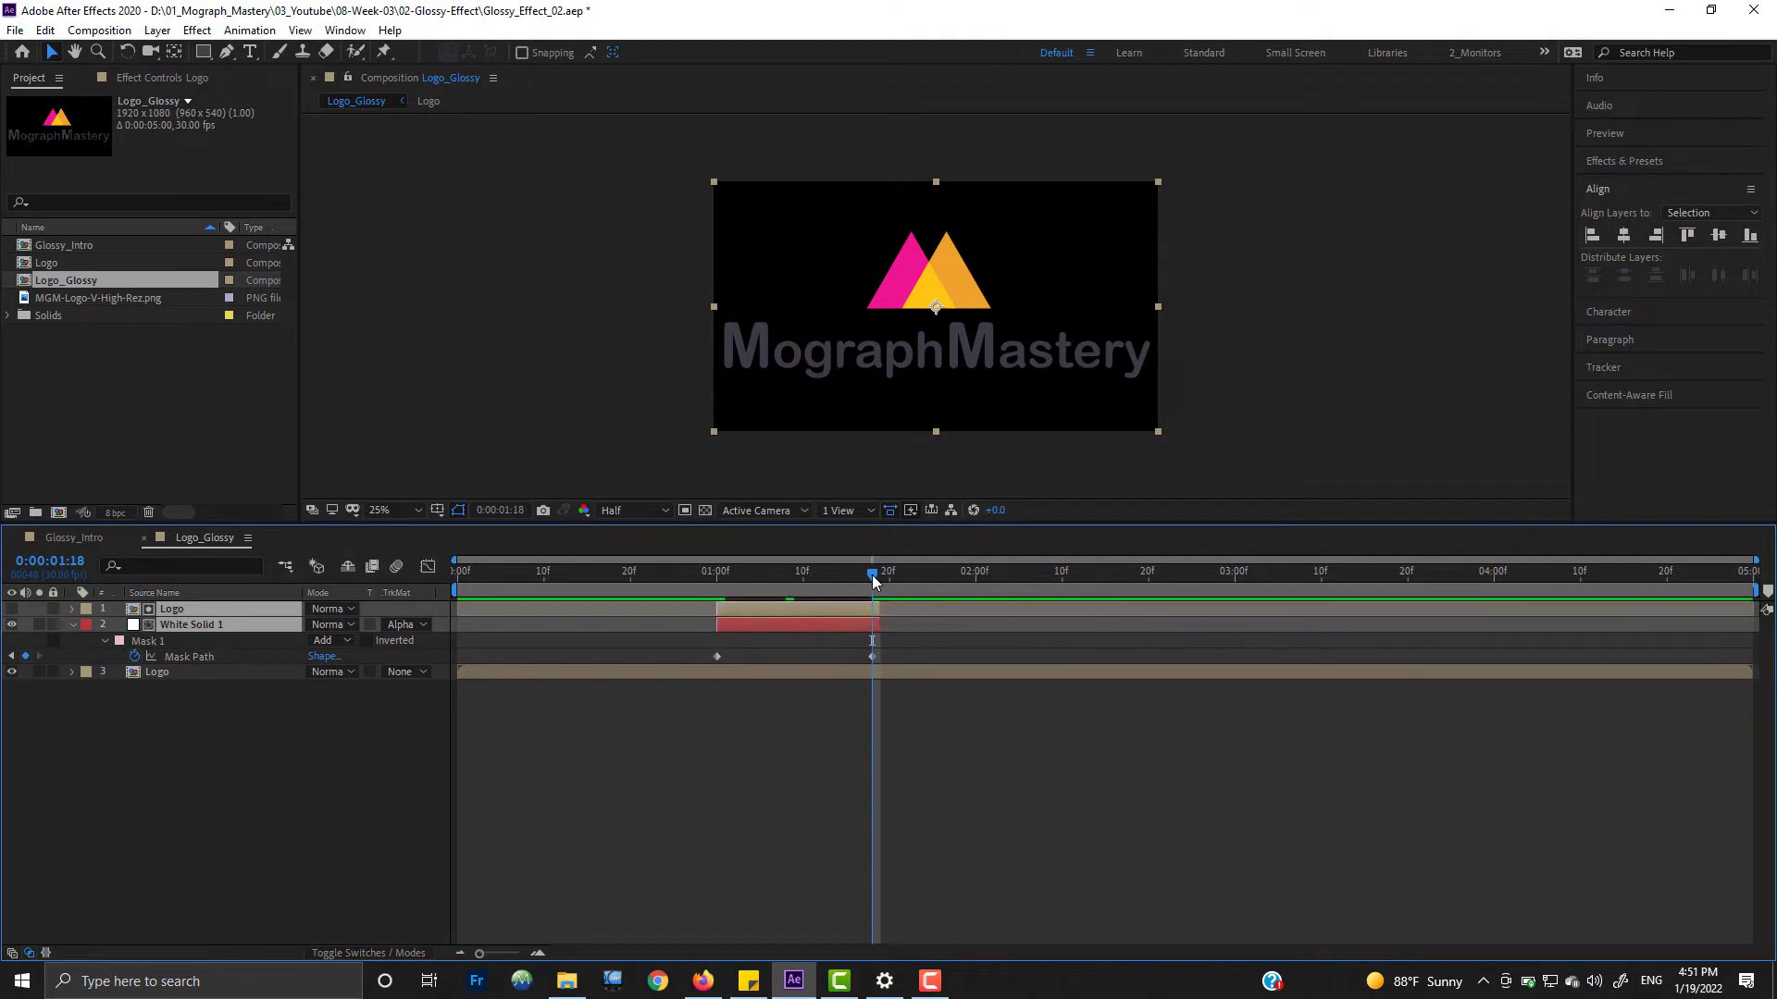
Step: Duplicate the matte Logo and white solid pair twice, starting the copies at about 0:00:02:07 and 0:00:04:00
{"action": "left_click", "coordinate": [77, 631]}
{"action": "left_click", "coordinate": [73, 625]}
{"action": "left_click", "coordinate": [173, 610]}
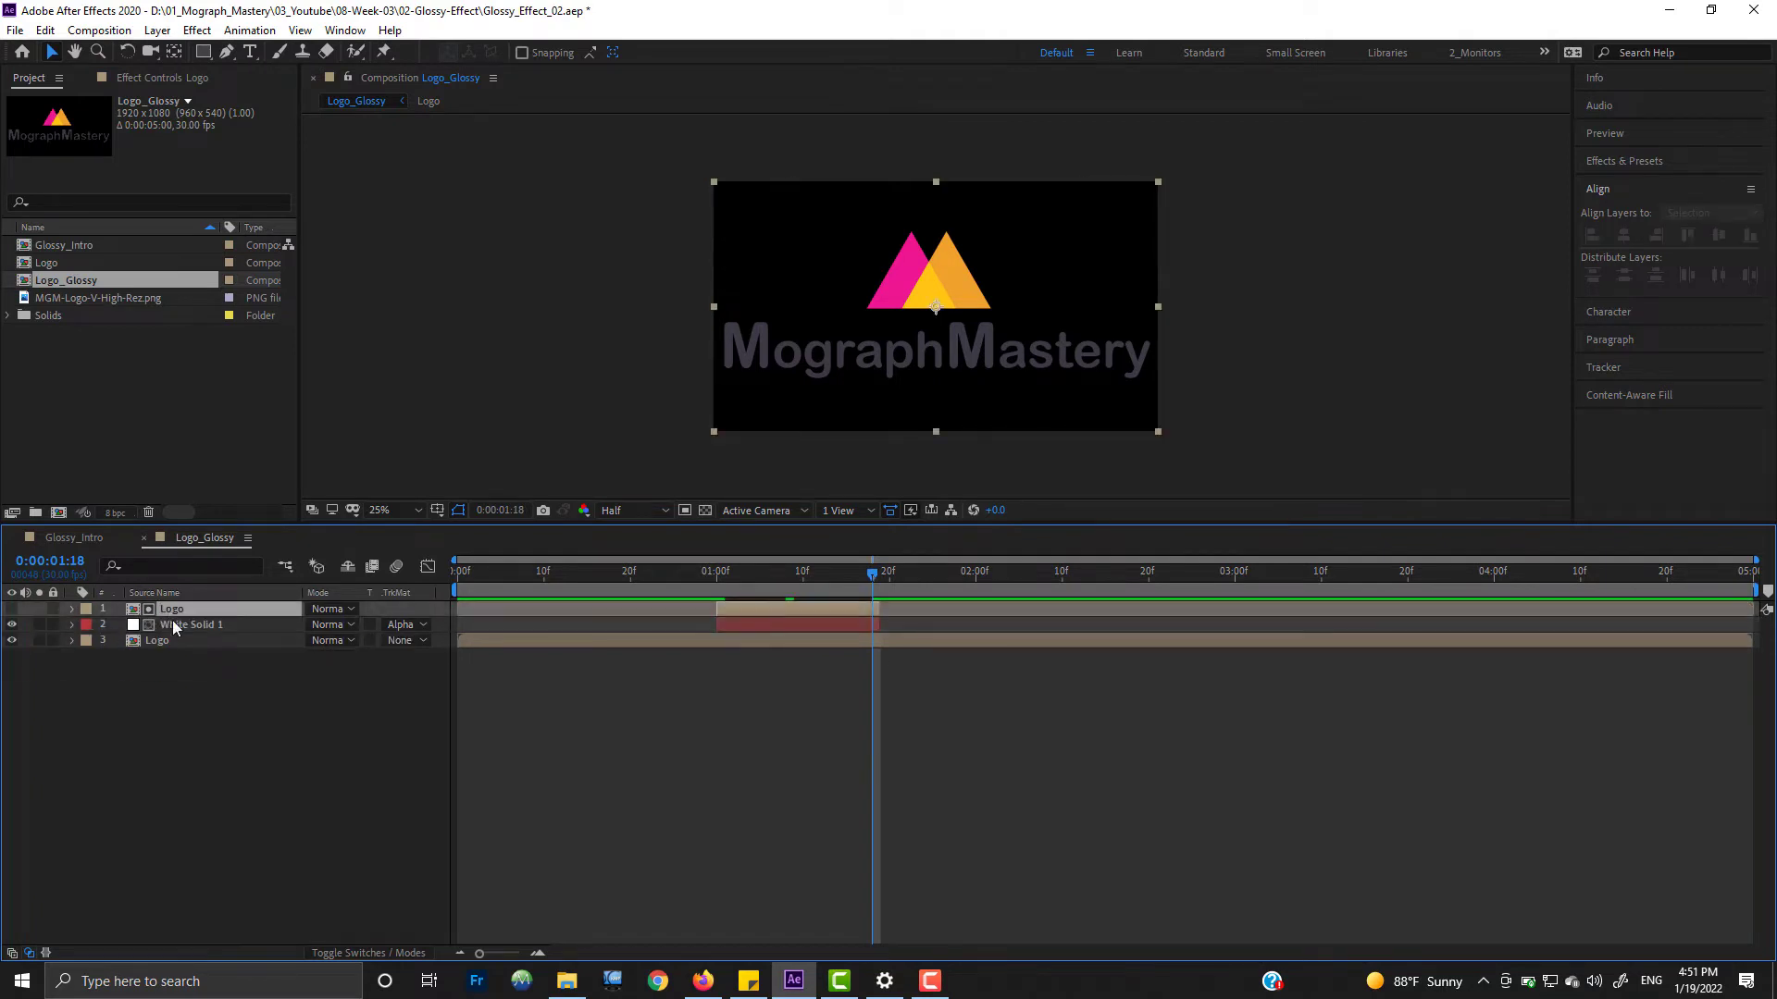
{"action": "left_click", "coordinate": [179, 626], "text": "shift"}
{"action": "left_click_drag", "start_coordinate": [799, 618], "coordinate": [1579, 620]}
{"action": "key", "text": "ctrl+d"}
Step: Set the opacity of all three white solids to 23%
{"action": "left_click", "coordinate": [853, 782]}
{"action": "left_click_drag", "start_coordinate": [749, 581], "coordinate": [785, 581]}
{"action": "left_click", "coordinate": [825, 685]}
{"action": "left_click", "coordinate": [1145, 653], "text": "shift"}
{"action": "left_click", "coordinate": [1573, 627], "text": "shift"}
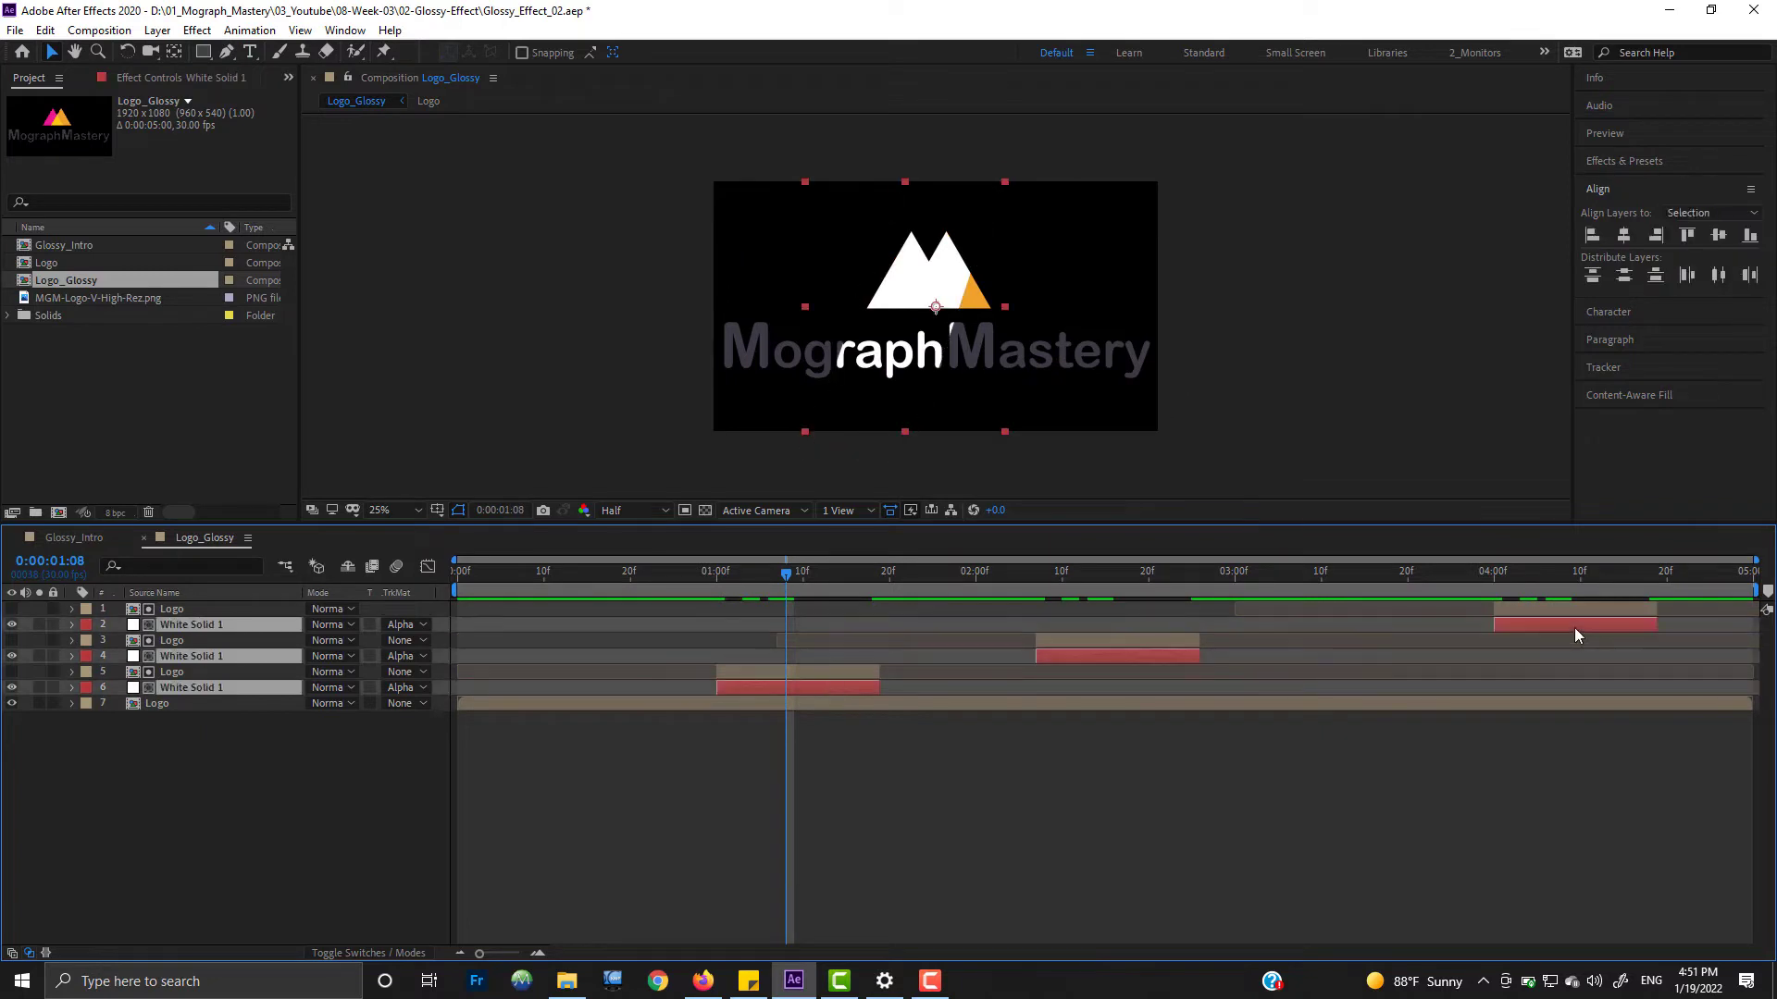
{"action": "key", "text": "t"}
{"action": "left_click_drag", "start_coordinate": [318, 646], "coordinate": [260, 648]}
{"action": "left_click_drag", "start_coordinate": [257, 647], "coordinate": [251, 648]}
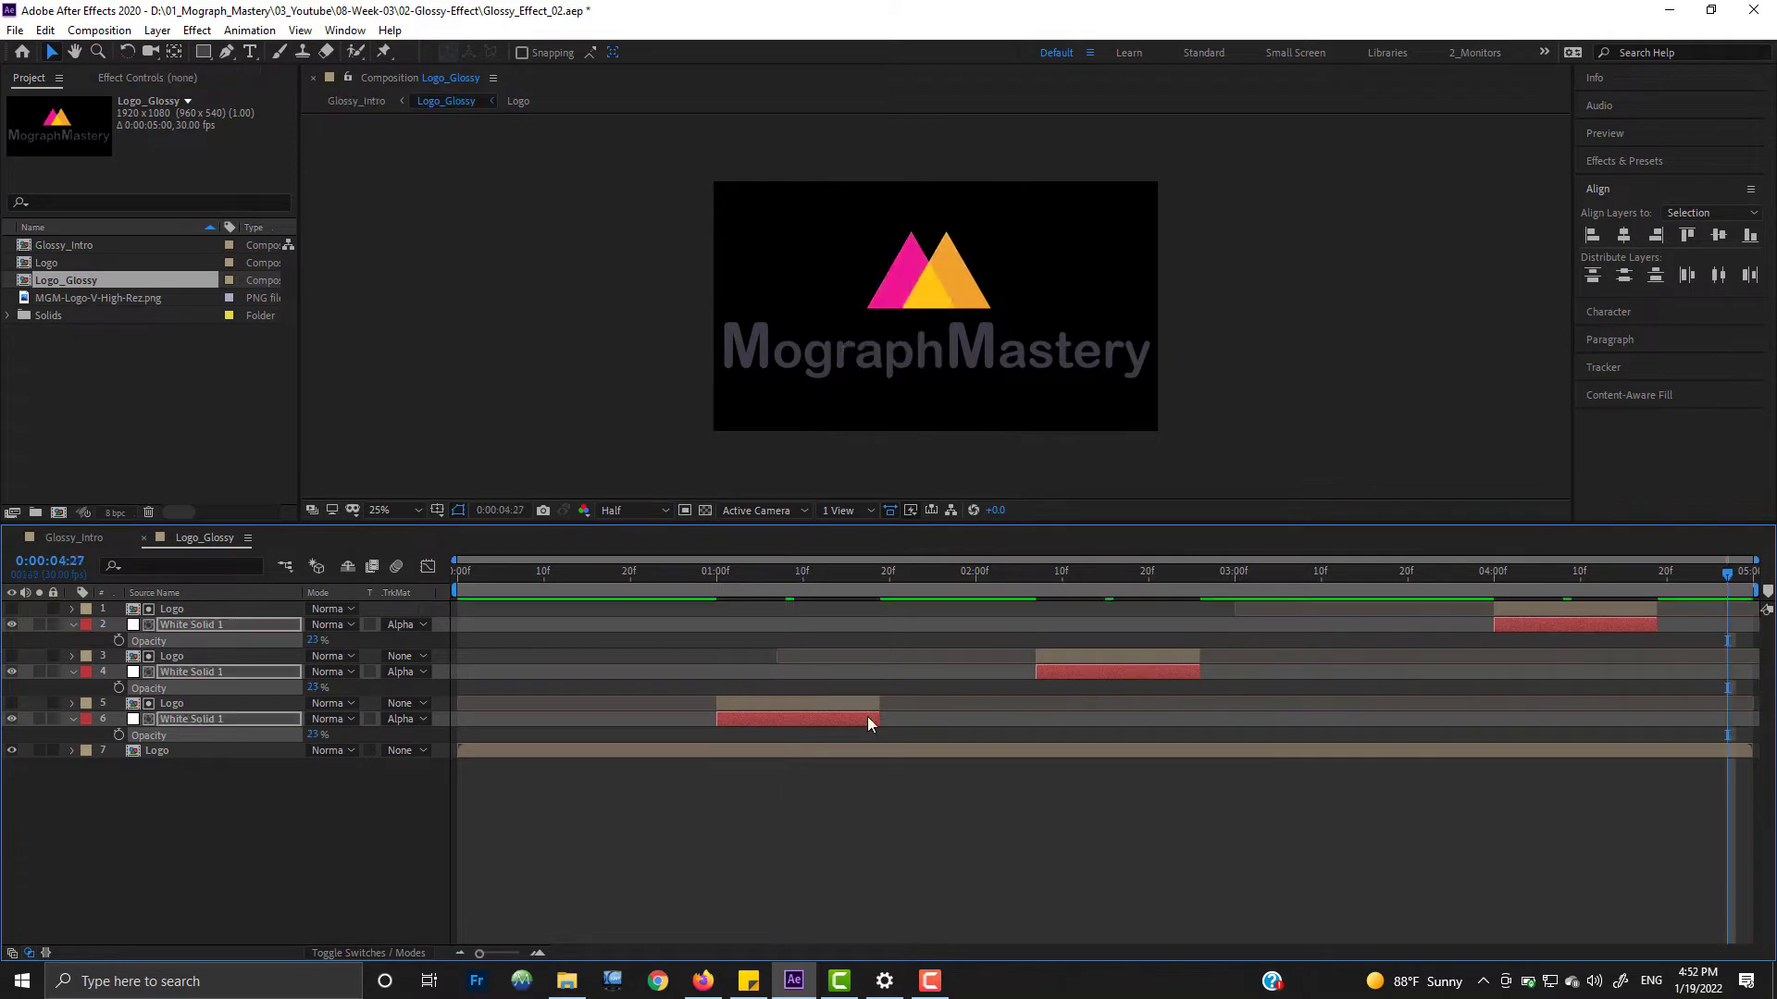
Step: Move the second Mask Path keyframe of all three white solids to about 29 frames after the first
{"action": "left_click", "coordinate": [868, 718], "text": "shift"}
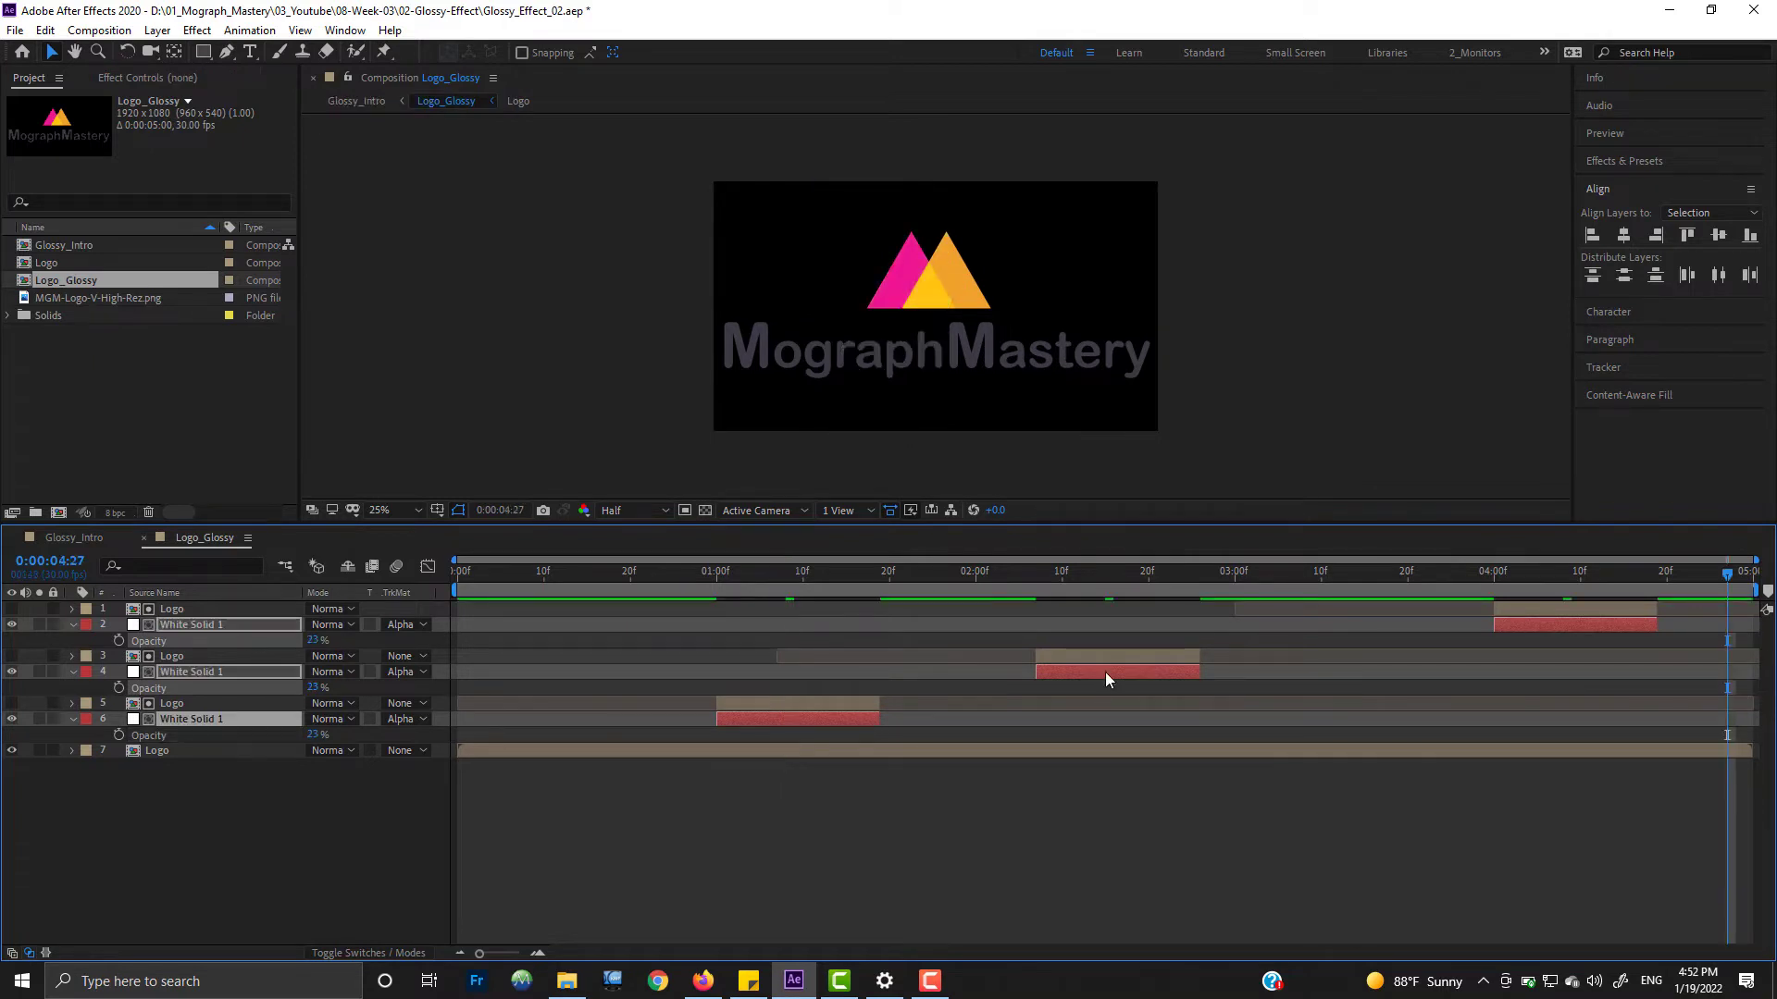
{"action": "key", "text": "m"}
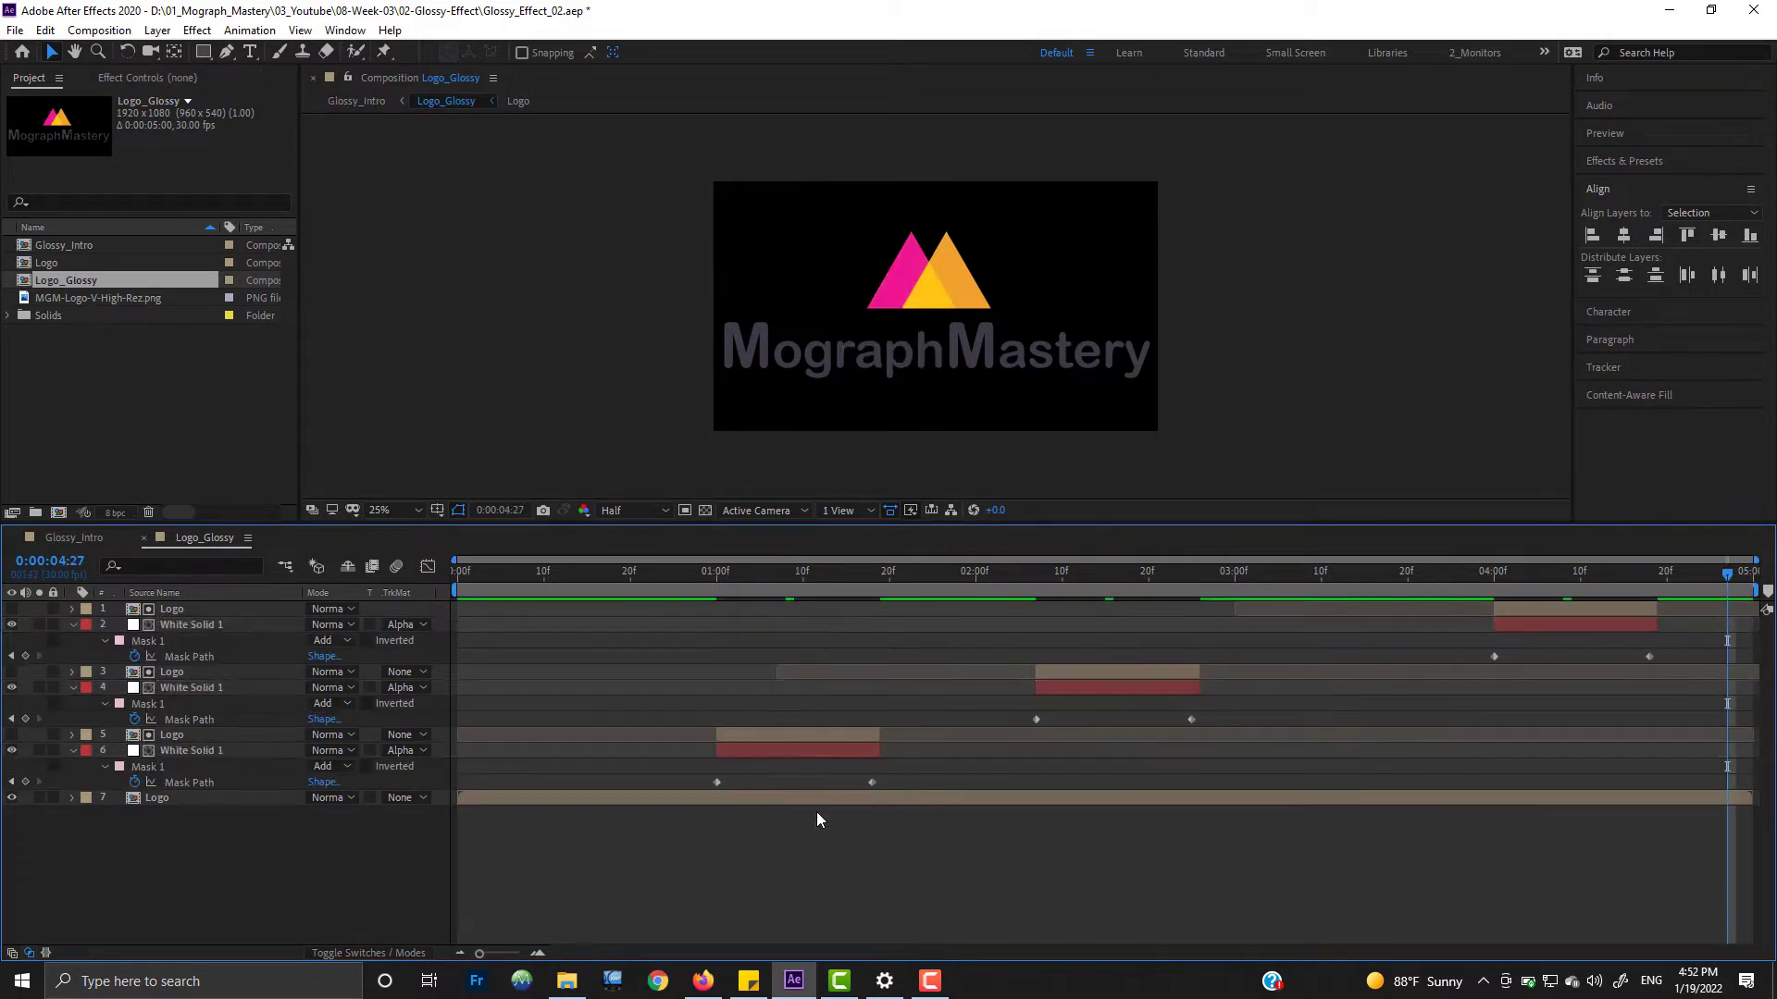
{"action": "left_click_drag", "start_coordinate": [904, 785], "coordinate": [970, 785]}
{"action": "left_click", "coordinate": [1191, 719], "text": "shift"}
{"action": "left_click", "coordinate": [1647, 656], "text": "shift"}
Step: Shift all three matte and white solid pairs about 8 frames earlier, so the first starts near 0:00:00:22
{"action": "left_click", "coordinate": [859, 735], "text": "shift"}
{"action": "left_click", "coordinate": [1113, 674], "text": "shift"}
{"action": "left_click", "coordinate": [1543, 609], "text": "shift"}
{"action": "left_click_drag", "start_coordinate": [1544, 612], "coordinate": [1473, 628]}
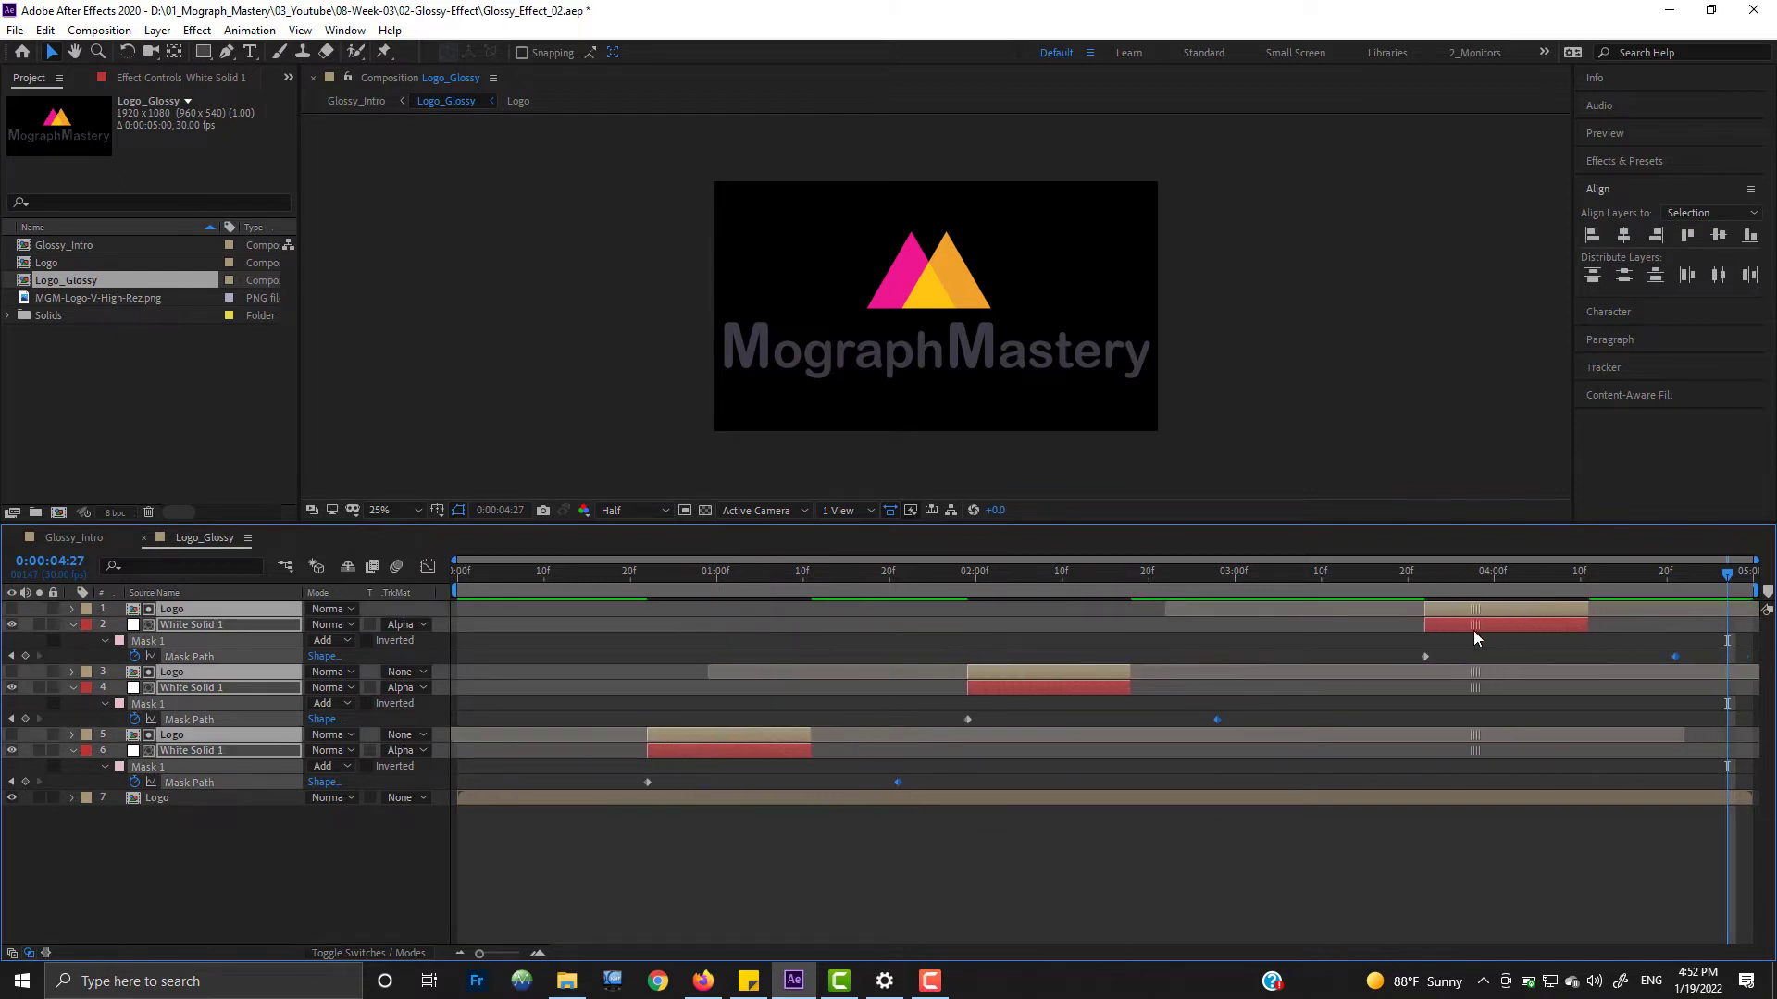
Step: Move the ending Mask Path keyframes to about 32 frames after the first ones and extend the gloss layers to cover them
{"action": "left_click_drag", "start_coordinate": [896, 783], "coordinate": [918, 786]}
{"action": "left_click", "coordinate": [798, 737], "text": "shift"}
{"action": "left_click", "coordinate": [1096, 672], "text": "shift"}
{"action": "left_click", "coordinate": [1508, 610], "text": "shift"}
{"action": "left_click_drag", "start_coordinate": [1130, 689], "coordinate": [1251, 699]}
Step: Move the three gloss pairs earlier to start at about 0:00:00:03, 0:00:01:16 and 0:00:03:09
{"action": "left_click_drag", "start_coordinate": [878, 750], "coordinate": [737, 805]}
{"action": "left_click", "coordinate": [771, 840]}
{"action": "left_click", "coordinate": [772, 751]}
{"action": "left_click", "coordinate": [772, 736], "text": "shift"}
{"action": "left_click", "coordinate": [1008, 676]}
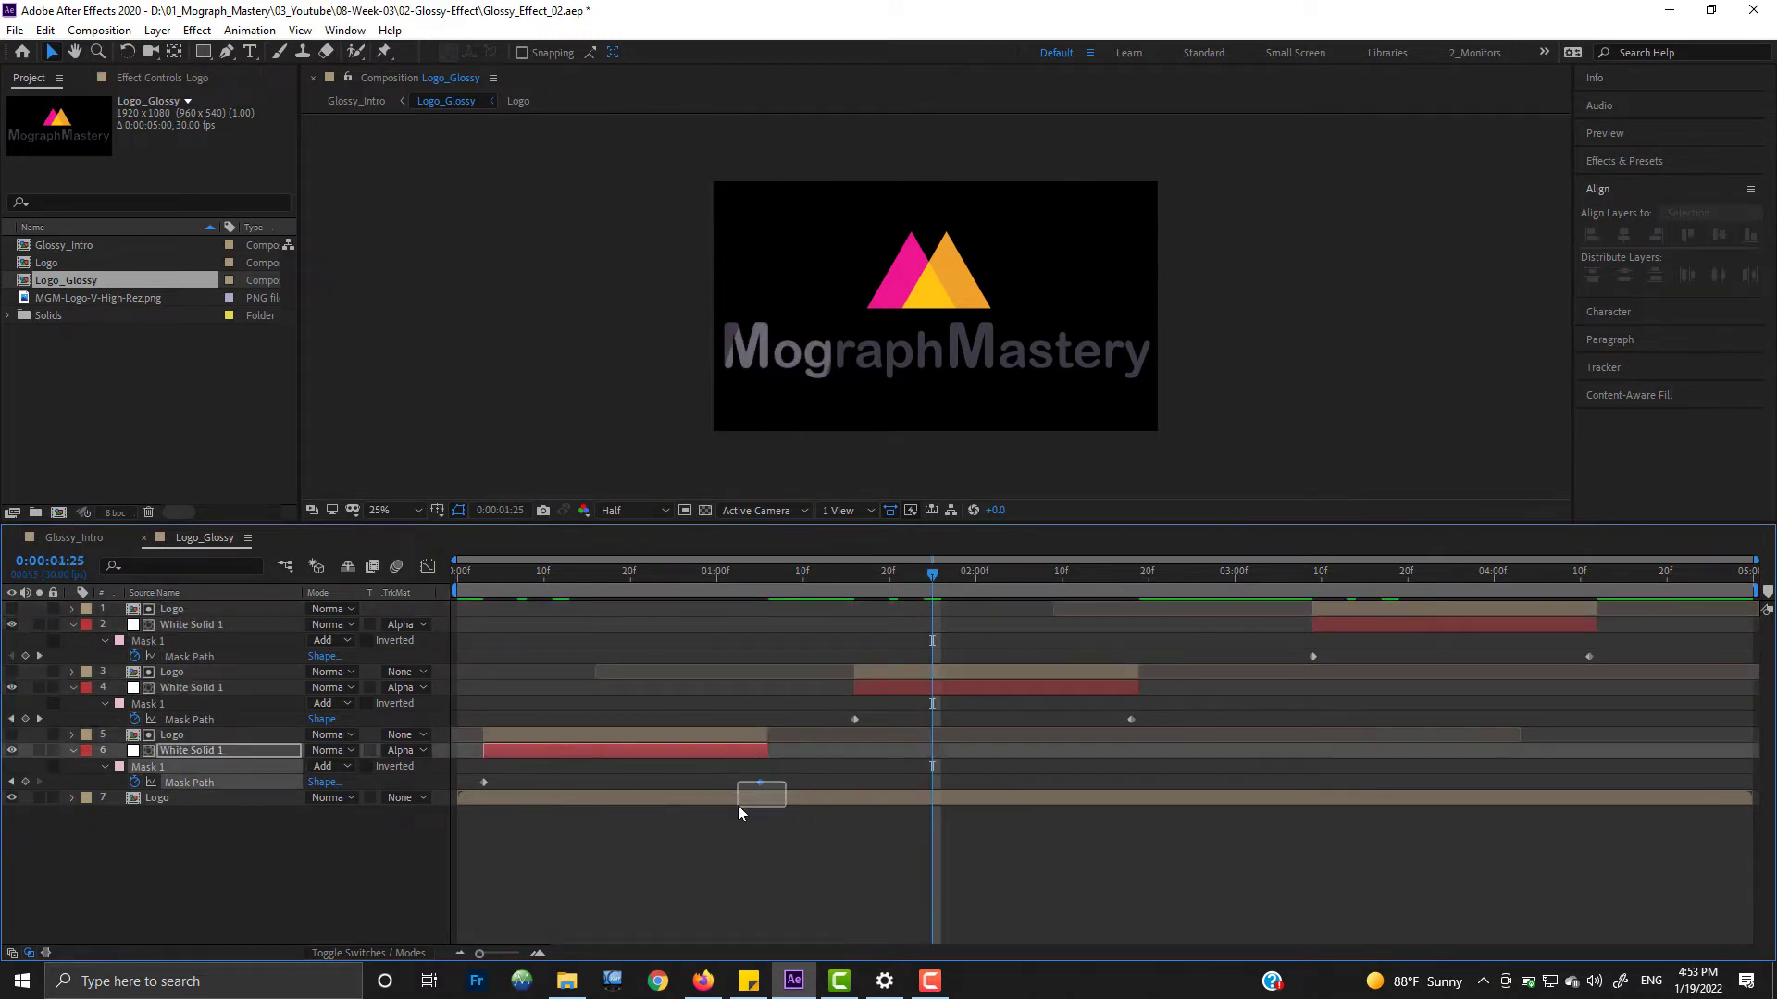
Step: Slow the three sweeps by moving their ending Mask Path keyframes to about 46 frames after the first ones
{"action": "left_click", "coordinate": [1131, 720], "text": "shift"}
{"action": "left_click", "coordinate": [1589, 657], "text": "shift"}
{"action": "left_click_drag", "start_coordinate": [1589, 657], "coordinate": [1673, 659]}
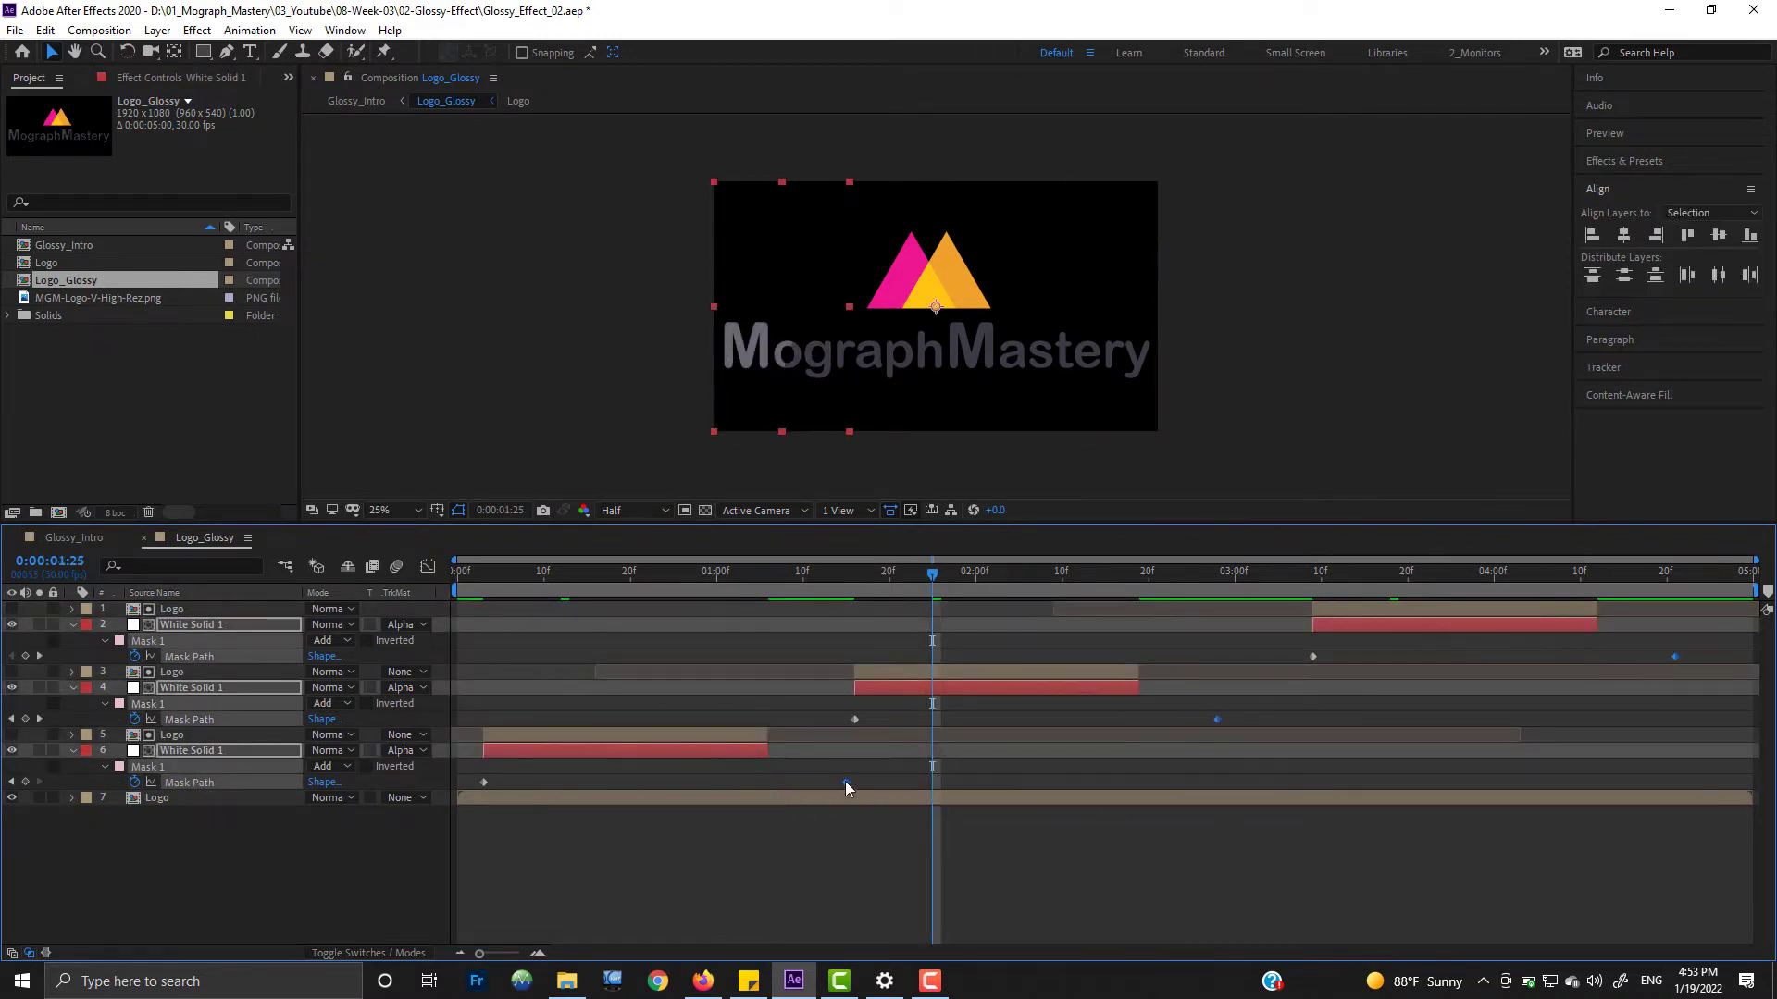
{"action": "left_click_drag", "start_coordinate": [844, 783], "coordinate": [880, 787]}
Step: Extend all three white solids and their matte Logo layers to end just past their final Mask Path keyframes
{"action": "left_click", "coordinate": [759, 735]}
{"action": "left_click", "coordinate": [760, 750], "text": "shift"}
{"action": "left_click", "coordinate": [1025, 688], "text": "shift"}
{"action": "left_click", "coordinate": [1029, 673], "text": "shift"}
{"action": "left_click", "coordinate": [1333, 625], "text": "shift"}
{"action": "left_click", "coordinate": [1335, 611], "text": "shift"}
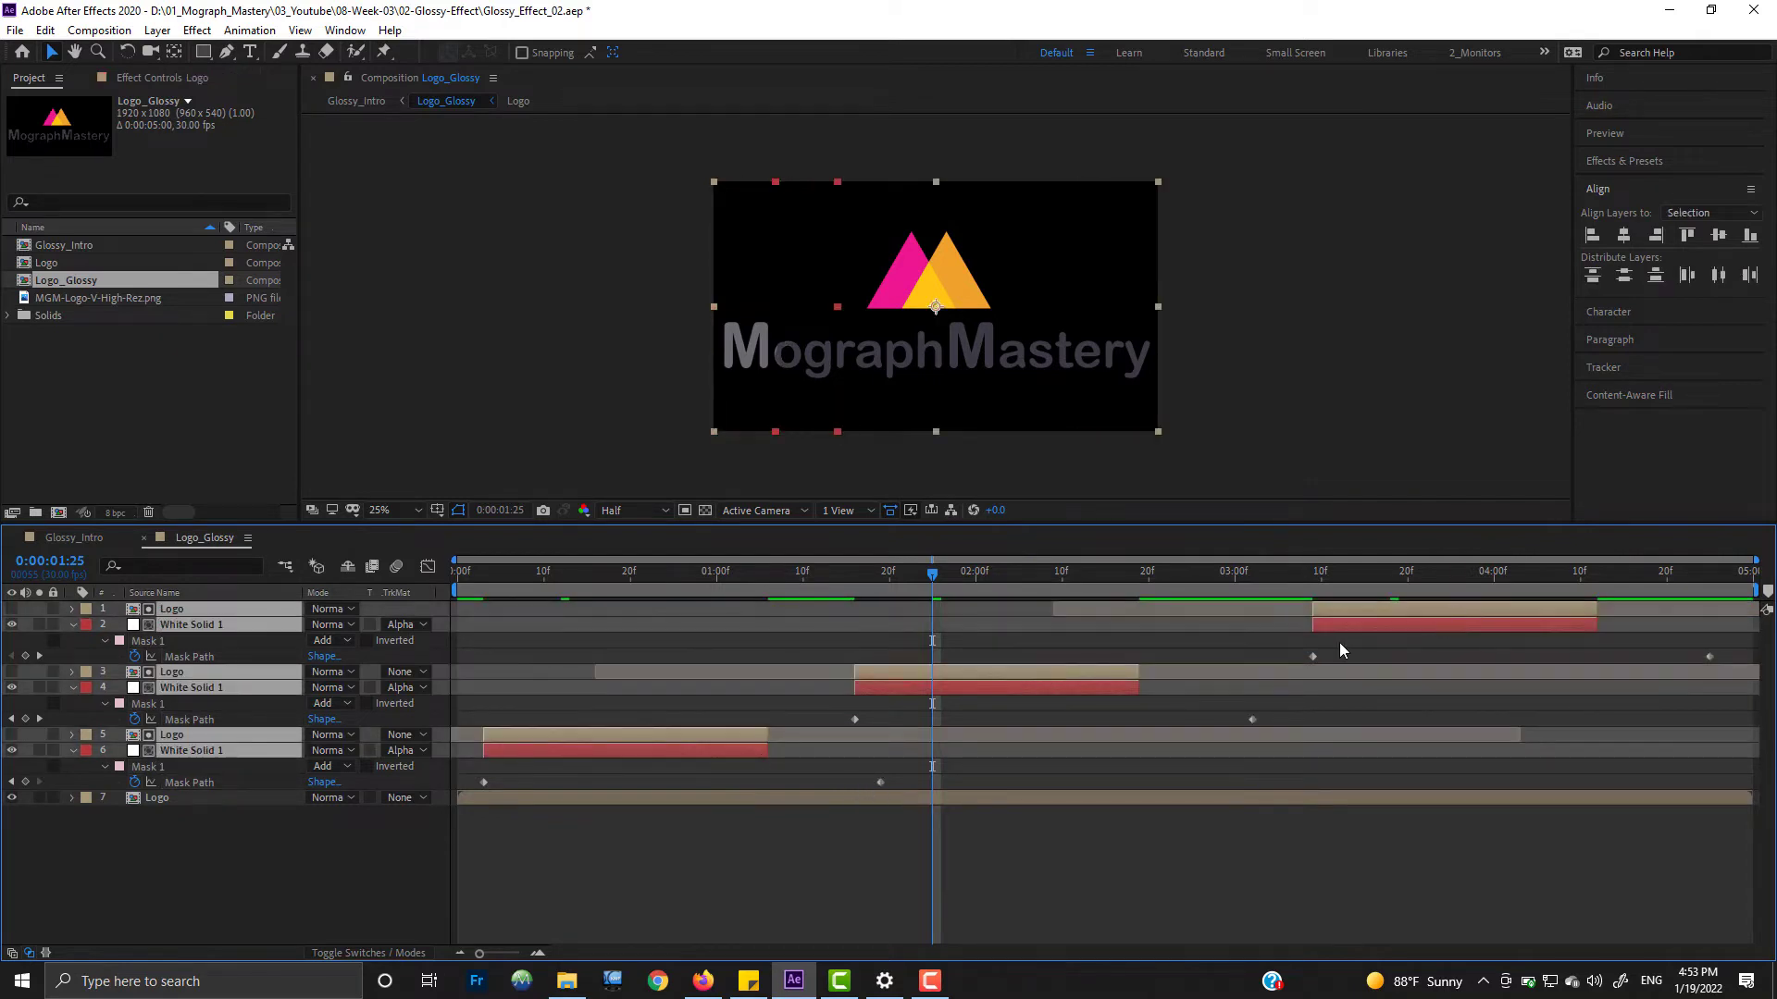
{"action": "left_click_drag", "start_coordinate": [765, 748], "coordinate": [885, 747]}
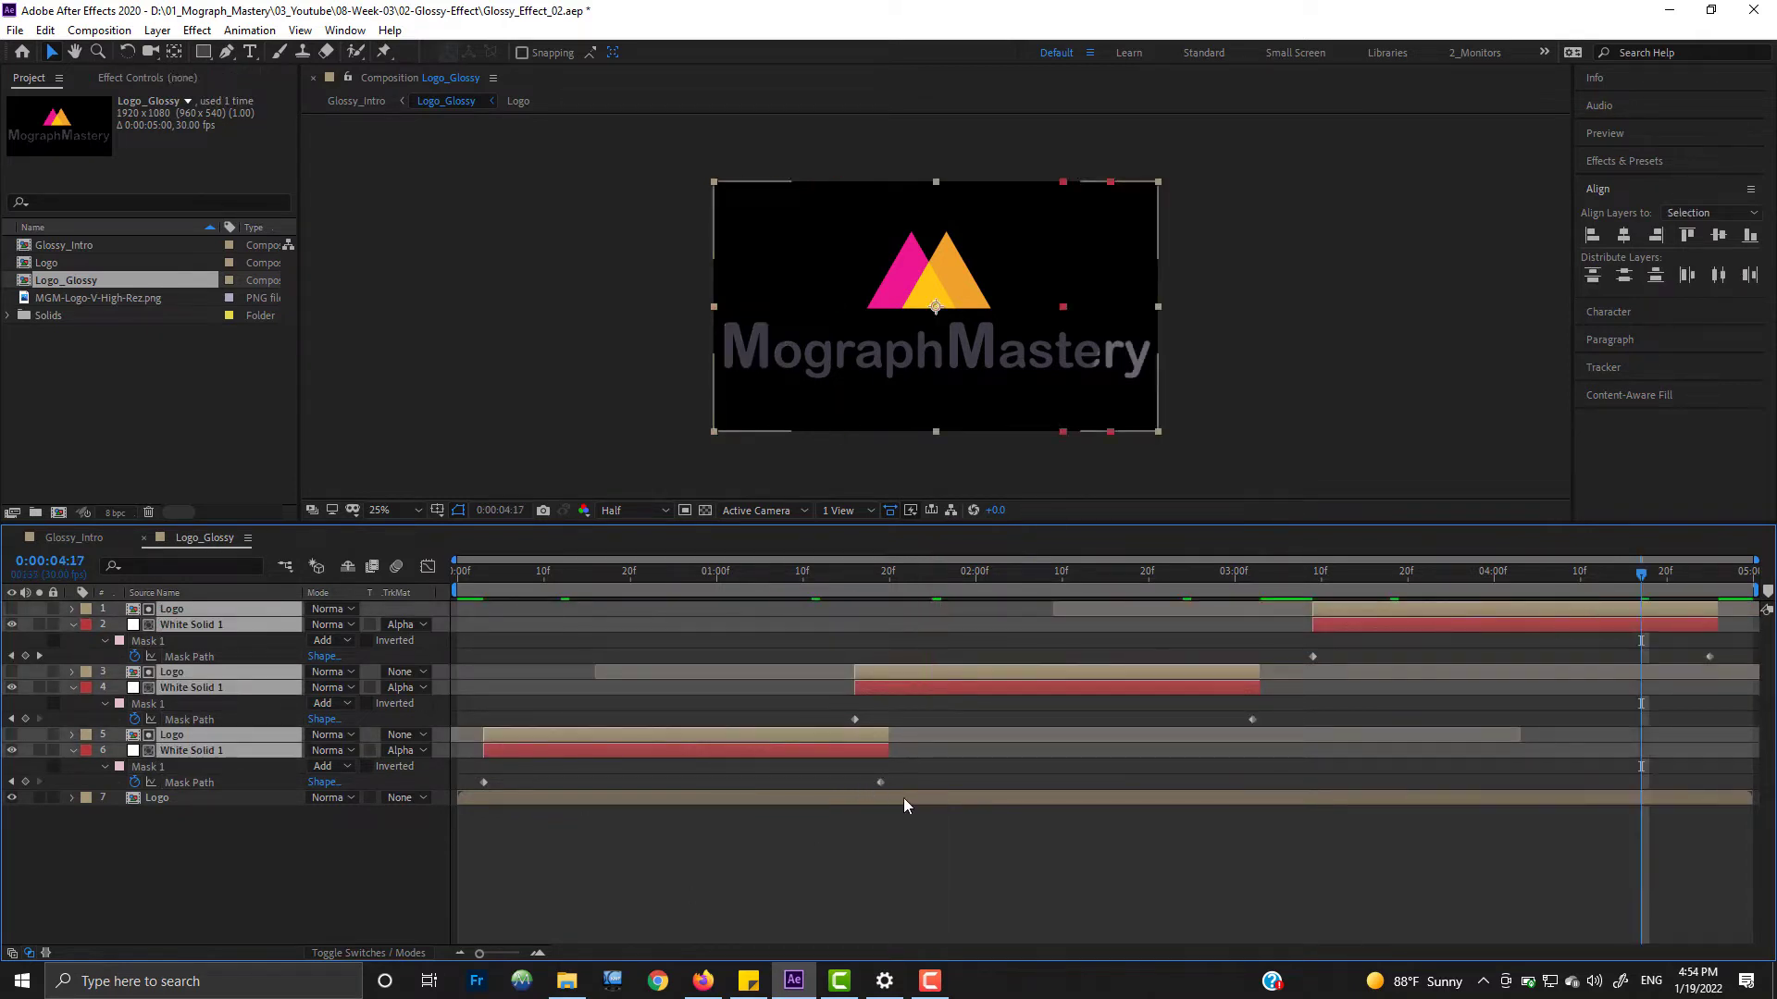
Step: Move the middle matte Logo and white solid pair earlier to start at about 0:00:00:29
{"action": "left_click", "coordinate": [911, 837]}
{"action": "left_click", "coordinate": [1052, 674]}
{"action": "left_click", "coordinate": [1055, 685], "text": "shift"}
{"action": "left_click_drag", "start_coordinate": [1055, 685], "coordinate": [908, 691]}
Step: Play back Glossy_Intro to check the gloss sweeps on the 3D logo
{"action": "left_click", "coordinate": [74, 537]}
{"action": "key", "text": "space"}
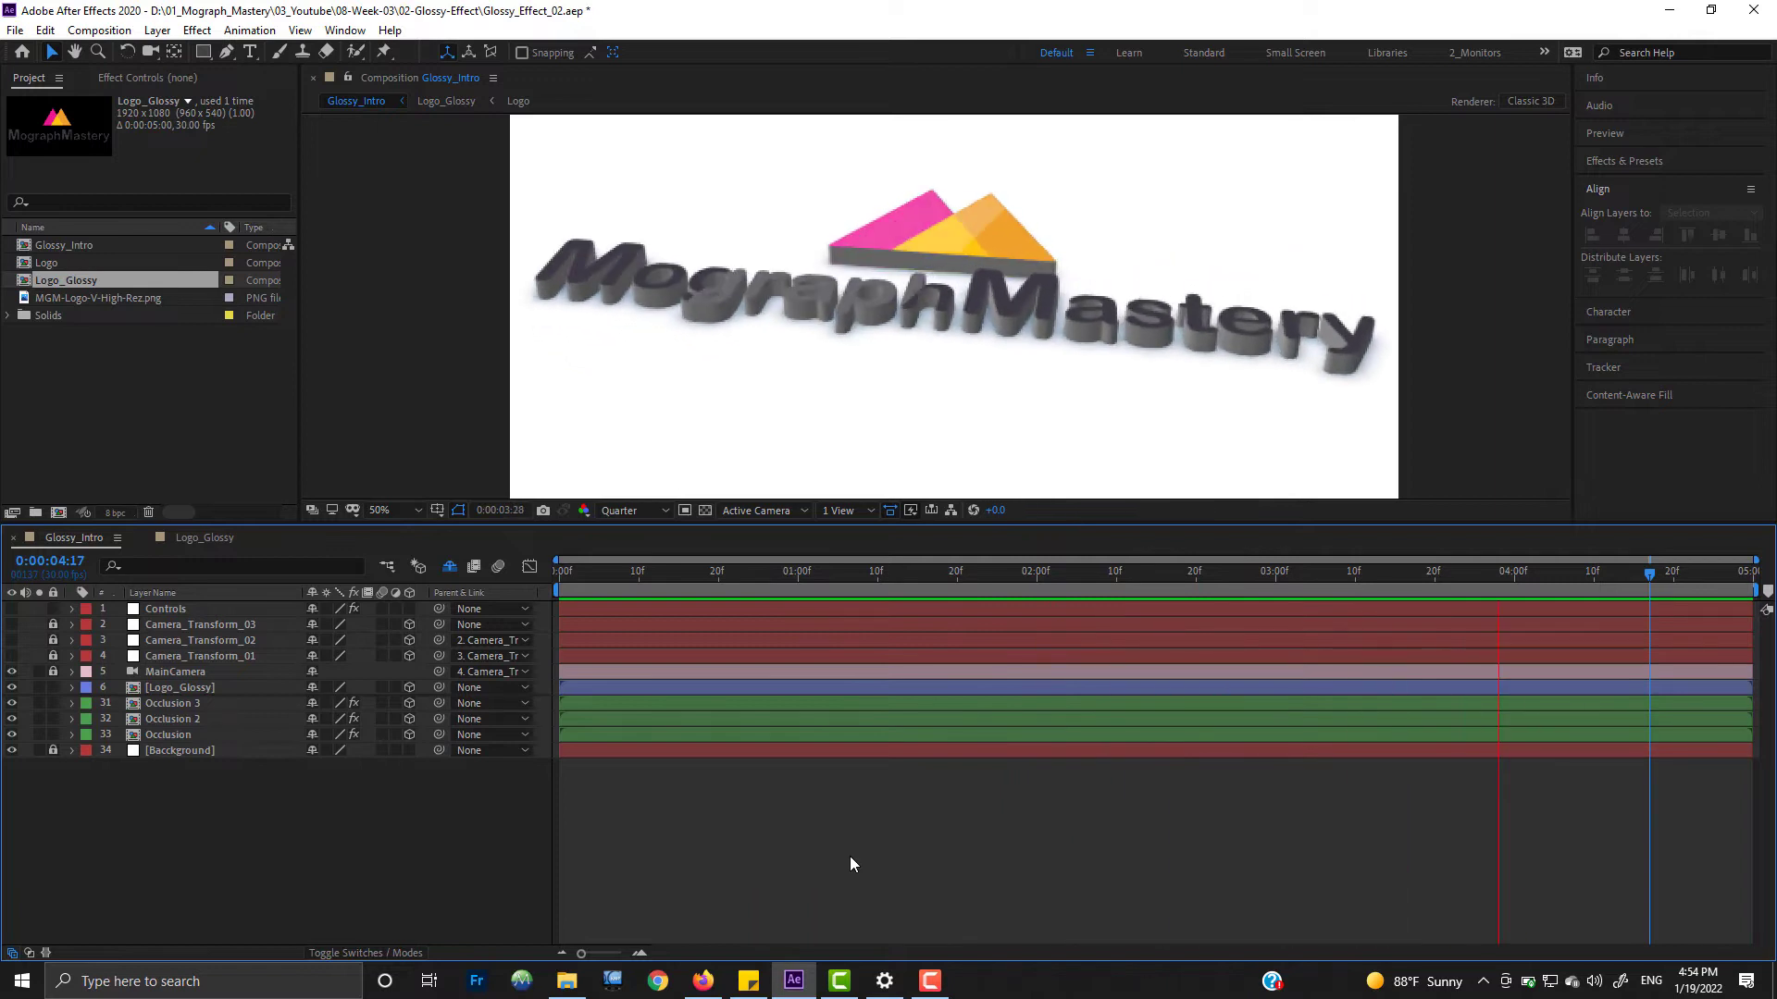
{"action": "key", "text": "space"}
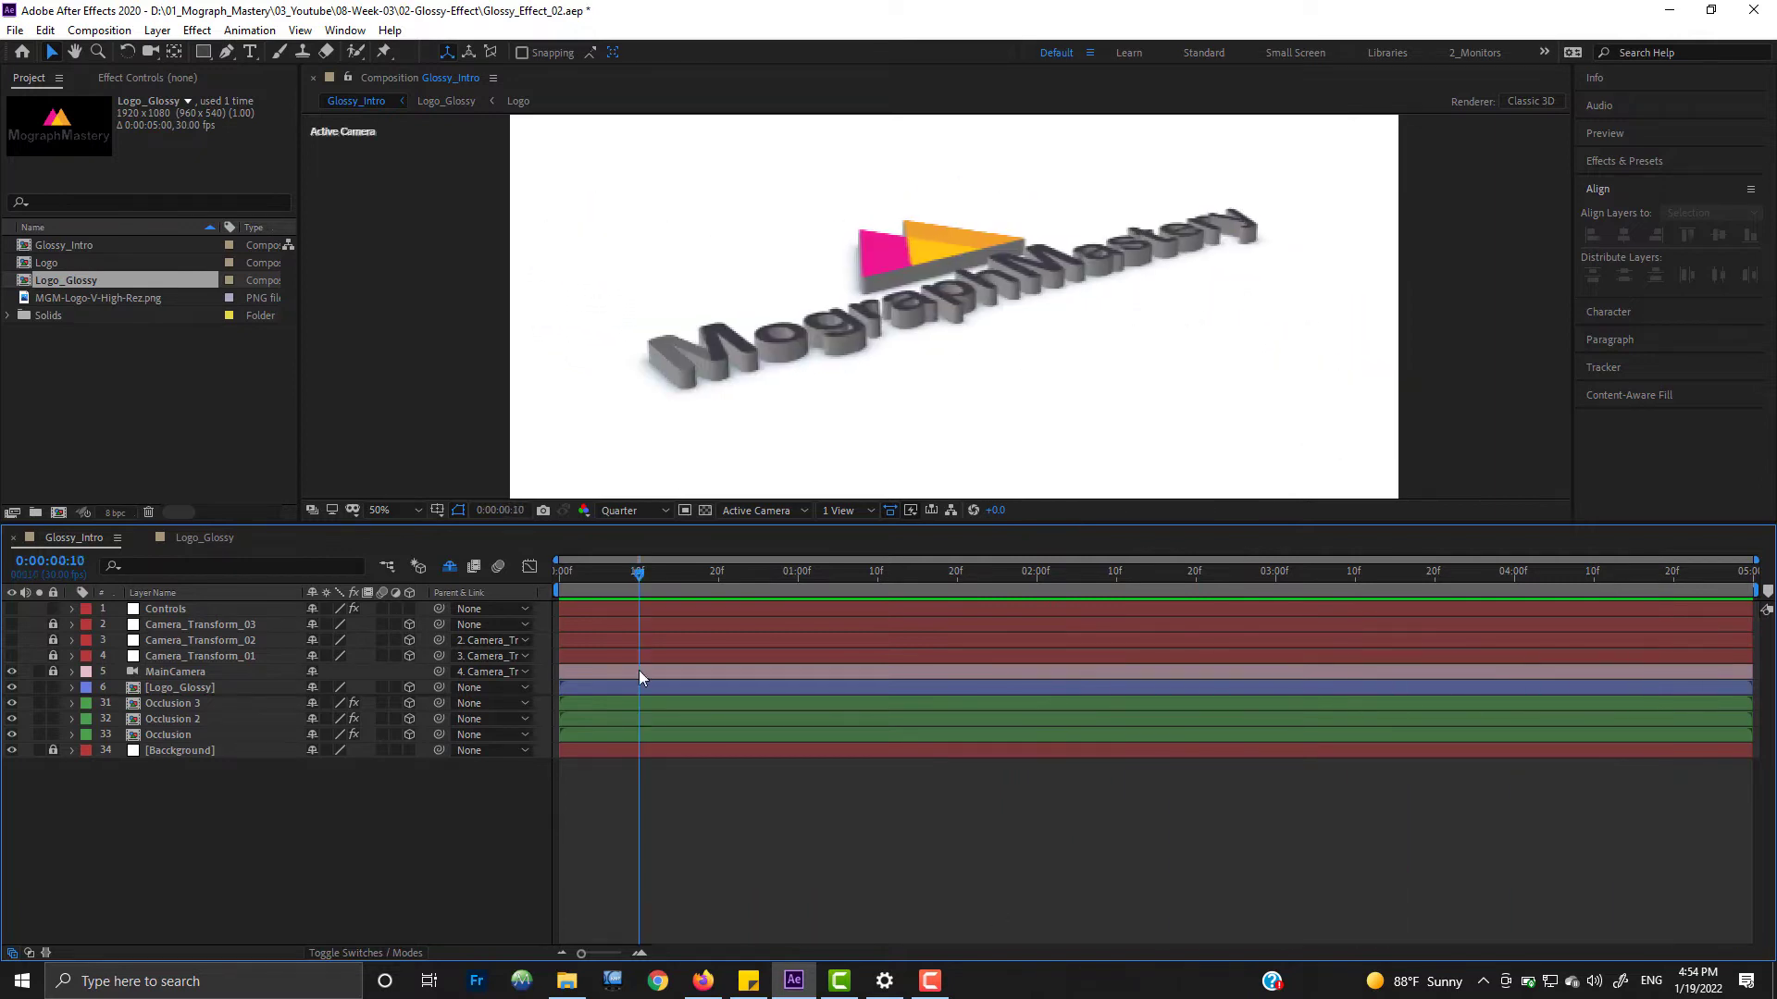
Step: Return to Logo_Glossy and collapse the expanded mask properties of all the gloss layers
{"action": "left_click", "coordinate": [199, 538]}
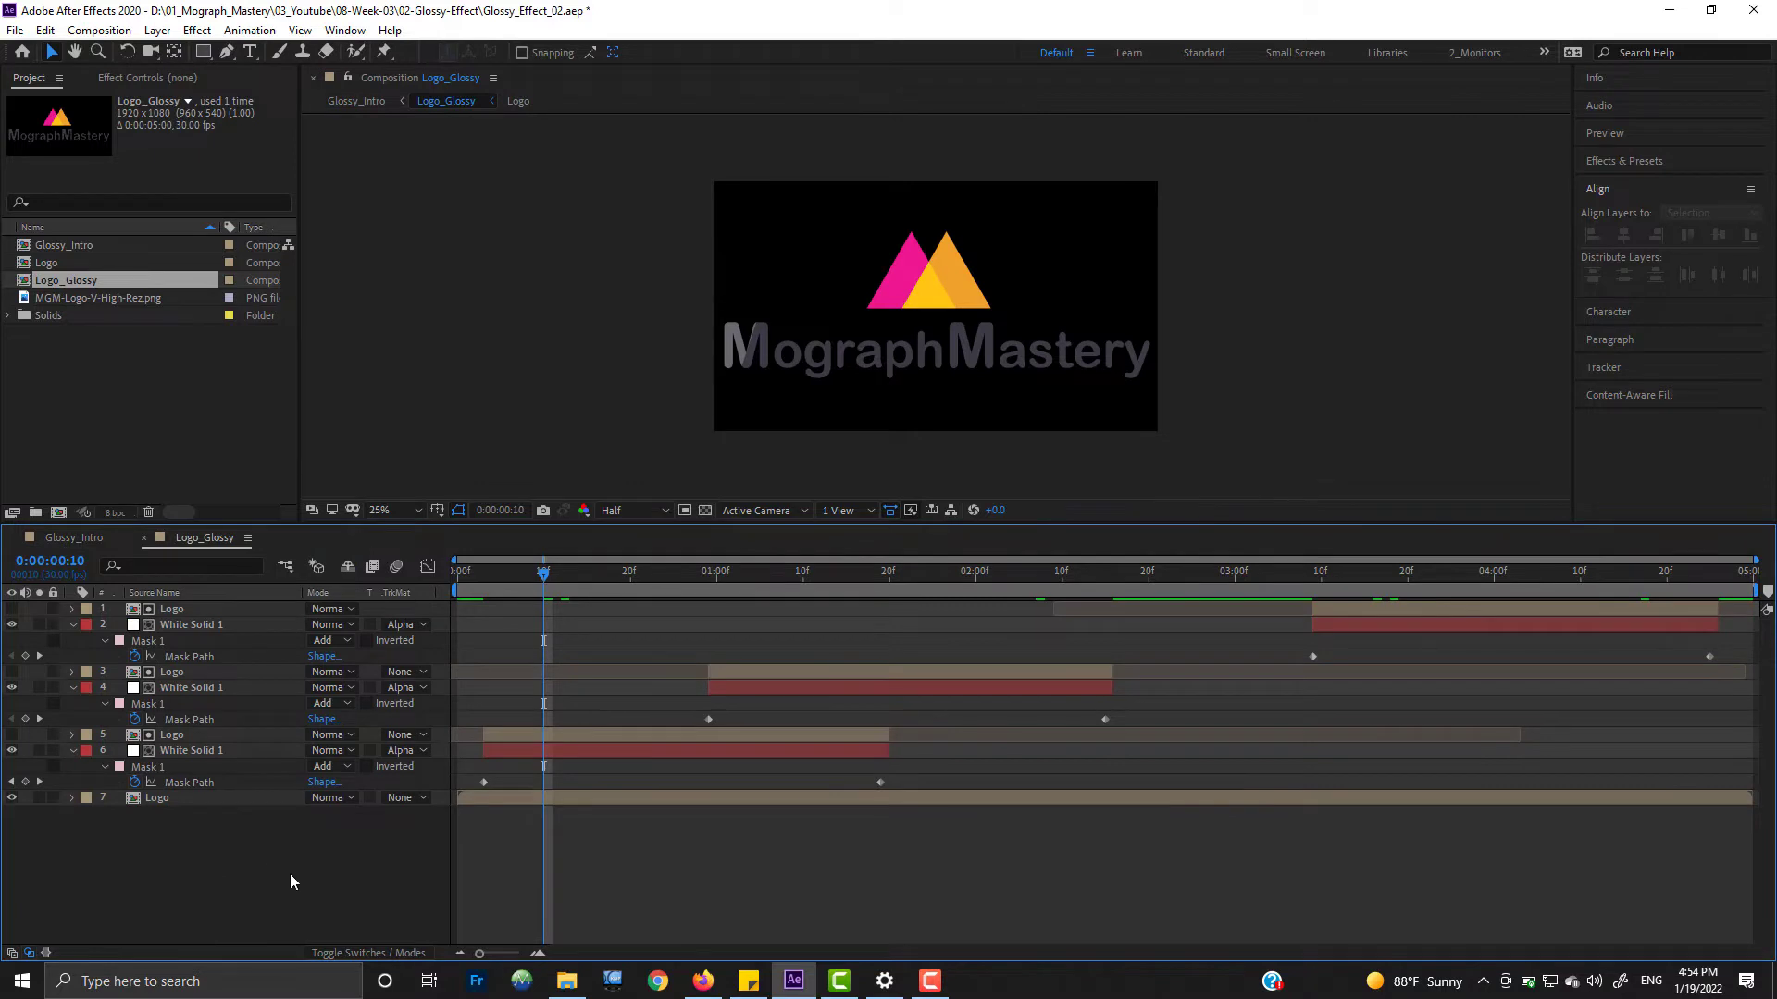
{"action": "left_click", "coordinate": [192, 750]}
{"action": "left_click", "coordinate": [174, 610], "text": "shift"}
{"action": "left_click", "coordinate": [73, 626]}
{"action": "left_click", "coordinate": [205, 764]}
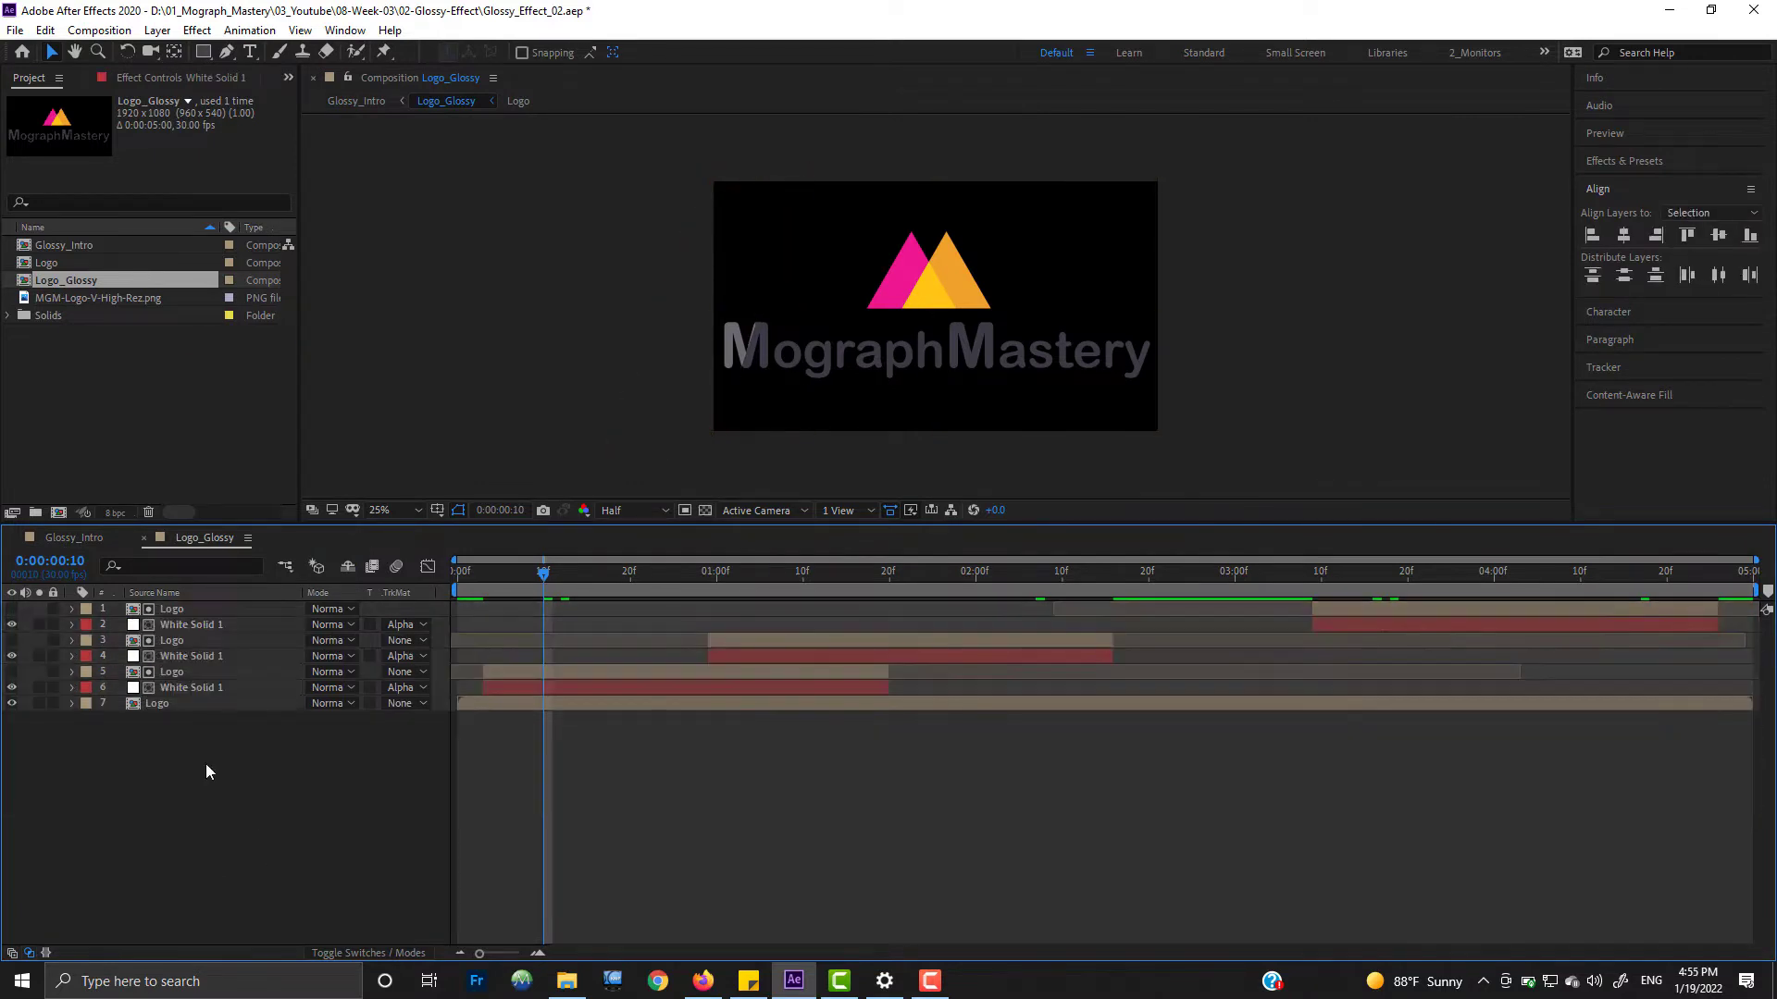
Step: Pre-compose the three white solids and their matte Logo layers as Simple_Glossy_Effect, moving all attributes into the new composition
{"action": "left_click", "coordinate": [190, 687]}
{"action": "left_click", "coordinate": [173, 611], "text": "shift"}
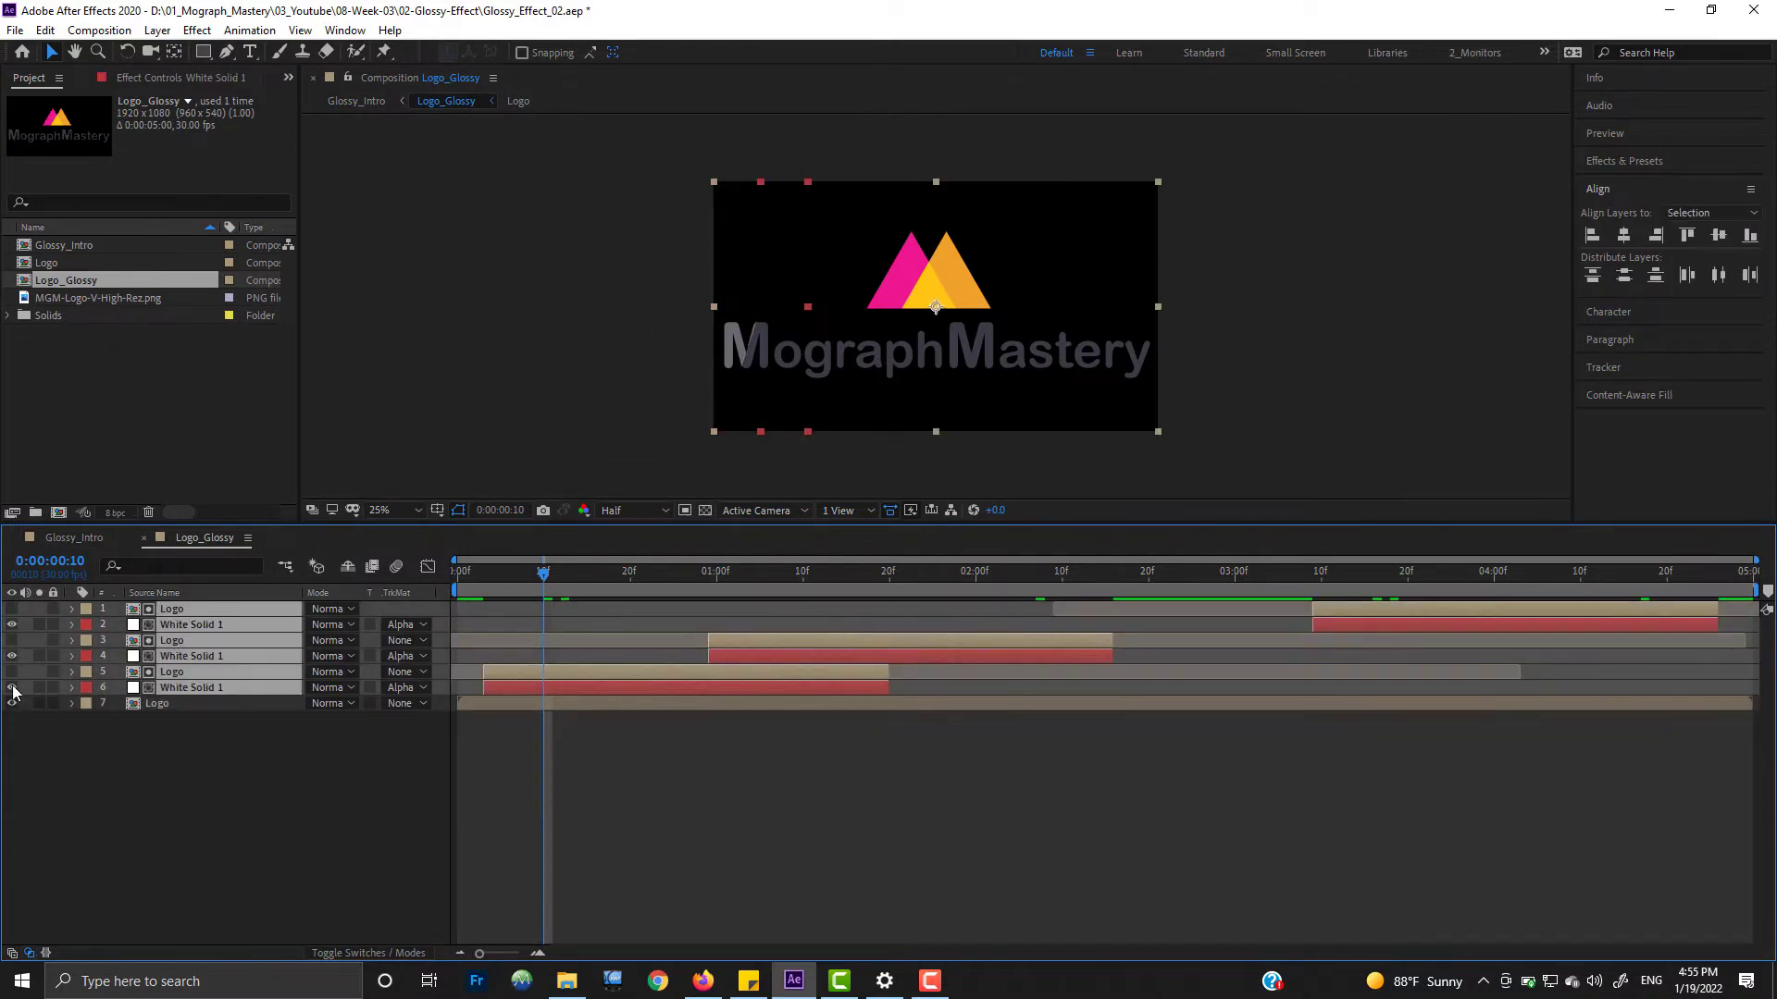
{"action": "left_click", "coordinate": [99, 30]}
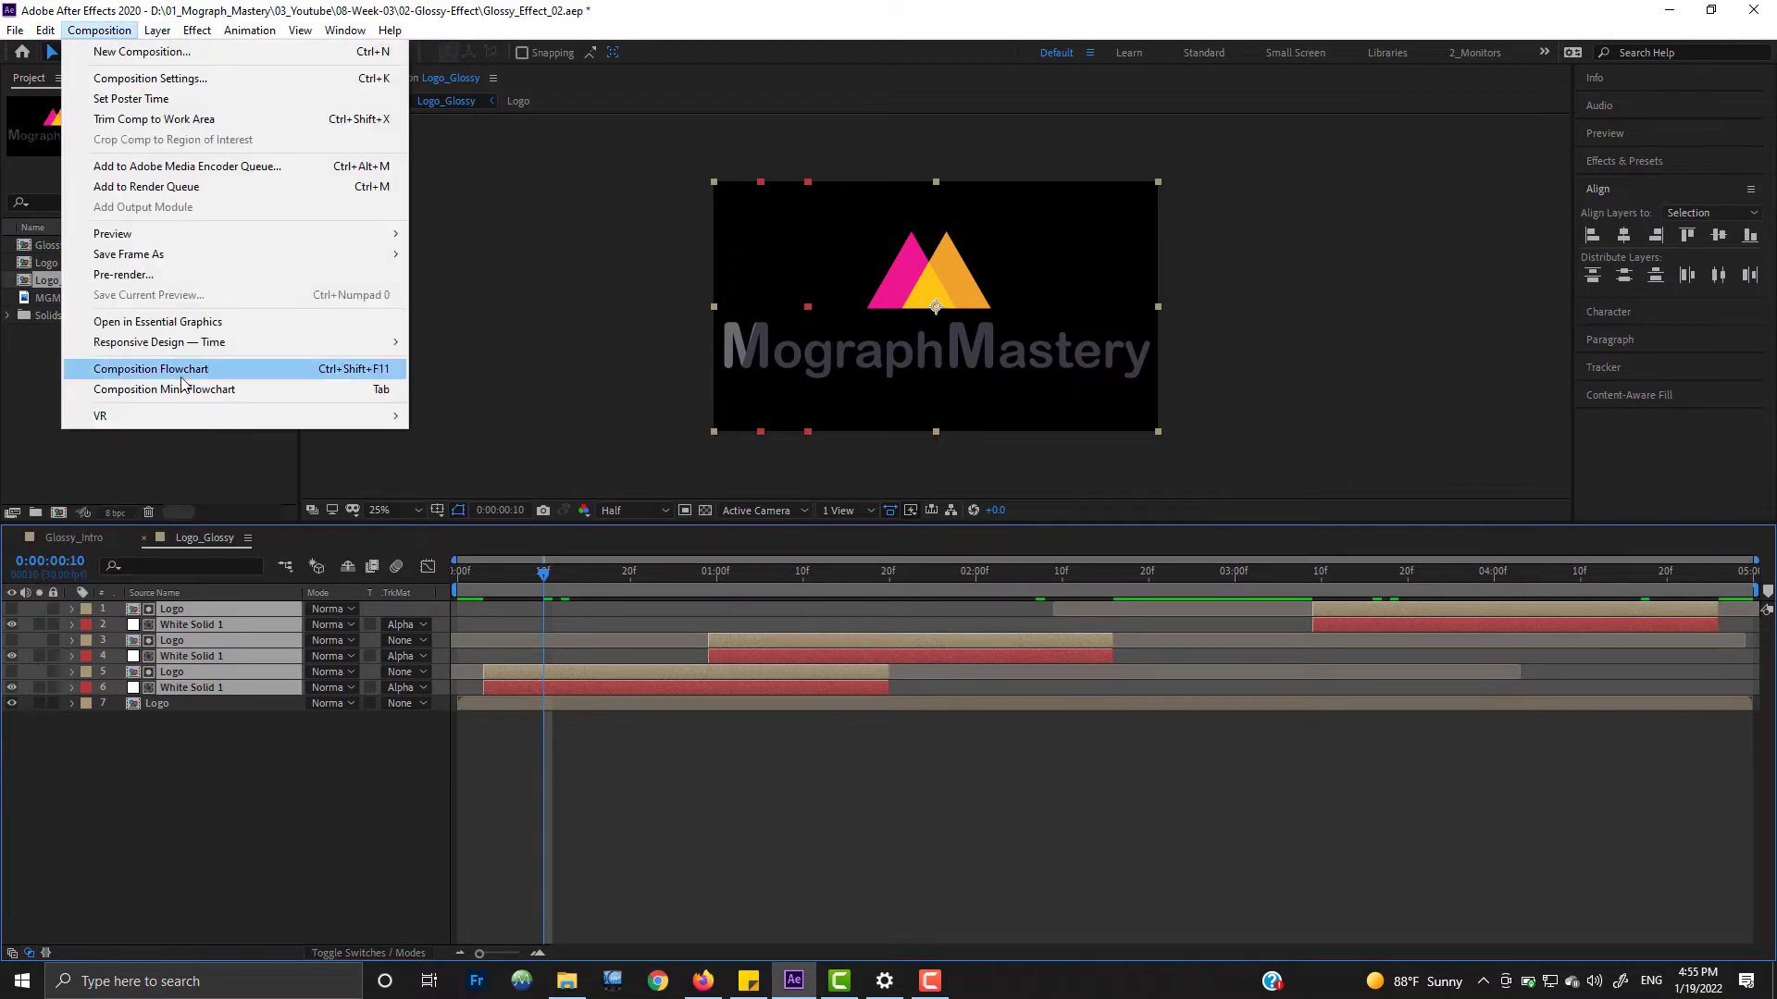
{"action": "mouse_move", "coordinate": [157, 30]}
{"action": "left_click", "coordinate": [206, 639]}
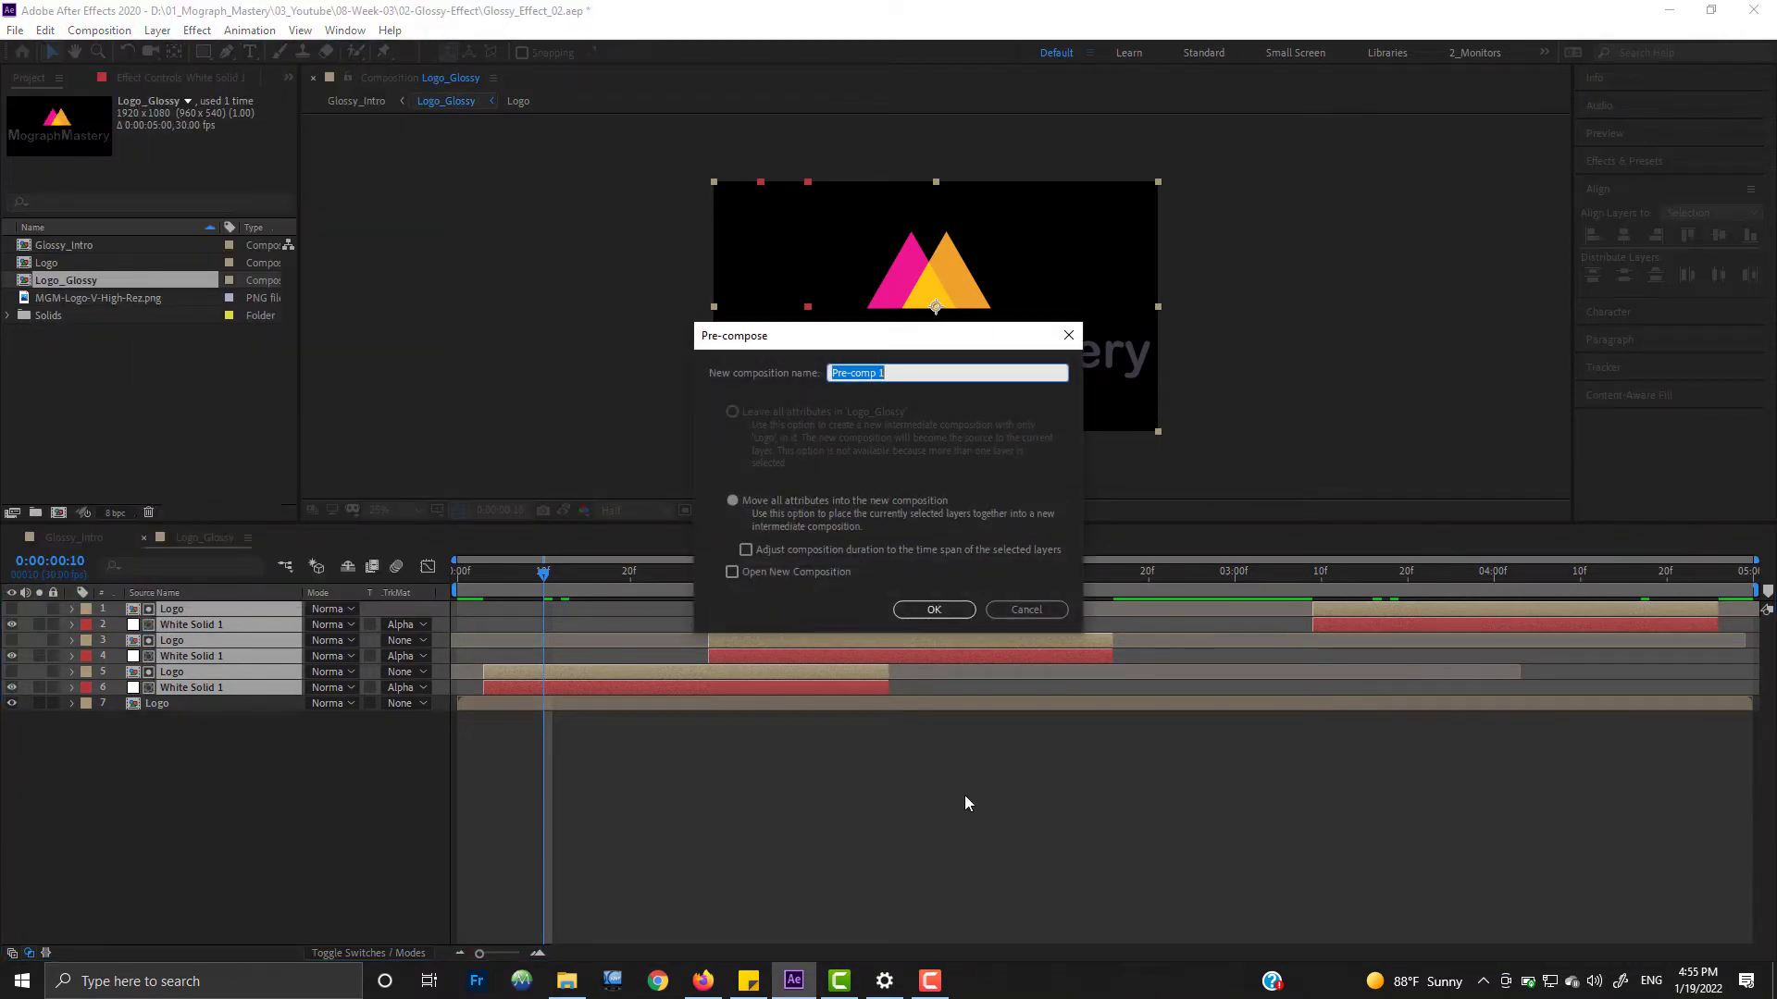
{"action": "type", "text": "Ba"}
{"action": "type", "text": "Effect"}
{"action": "key", "text": "Return"}
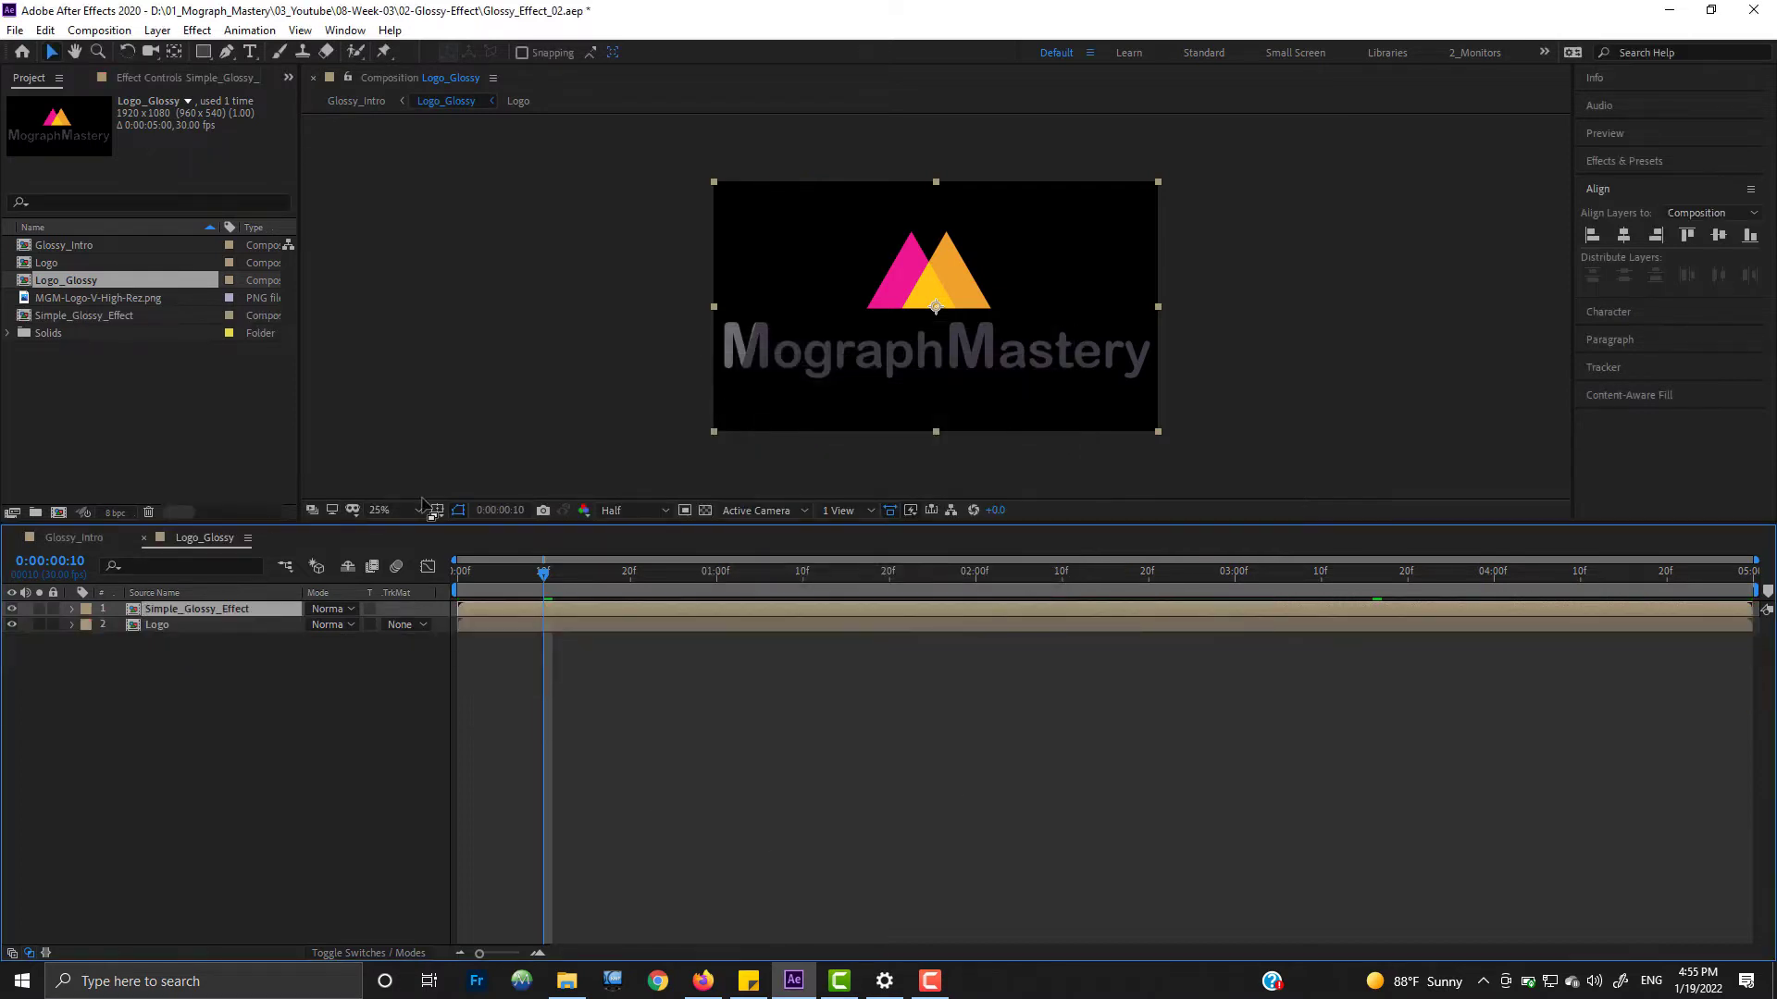
Step: Label the Simple_Glossy_Effect layer green, turn off its visibility, lock it, and hide it from the timeline as a shy layer
{"action": "left_click", "coordinate": [86, 609]}
{"action": "left_click", "coordinate": [138, 465]}
{"action": "left_click", "coordinate": [12, 610]}
{"action": "left_click", "coordinate": [53, 610]}
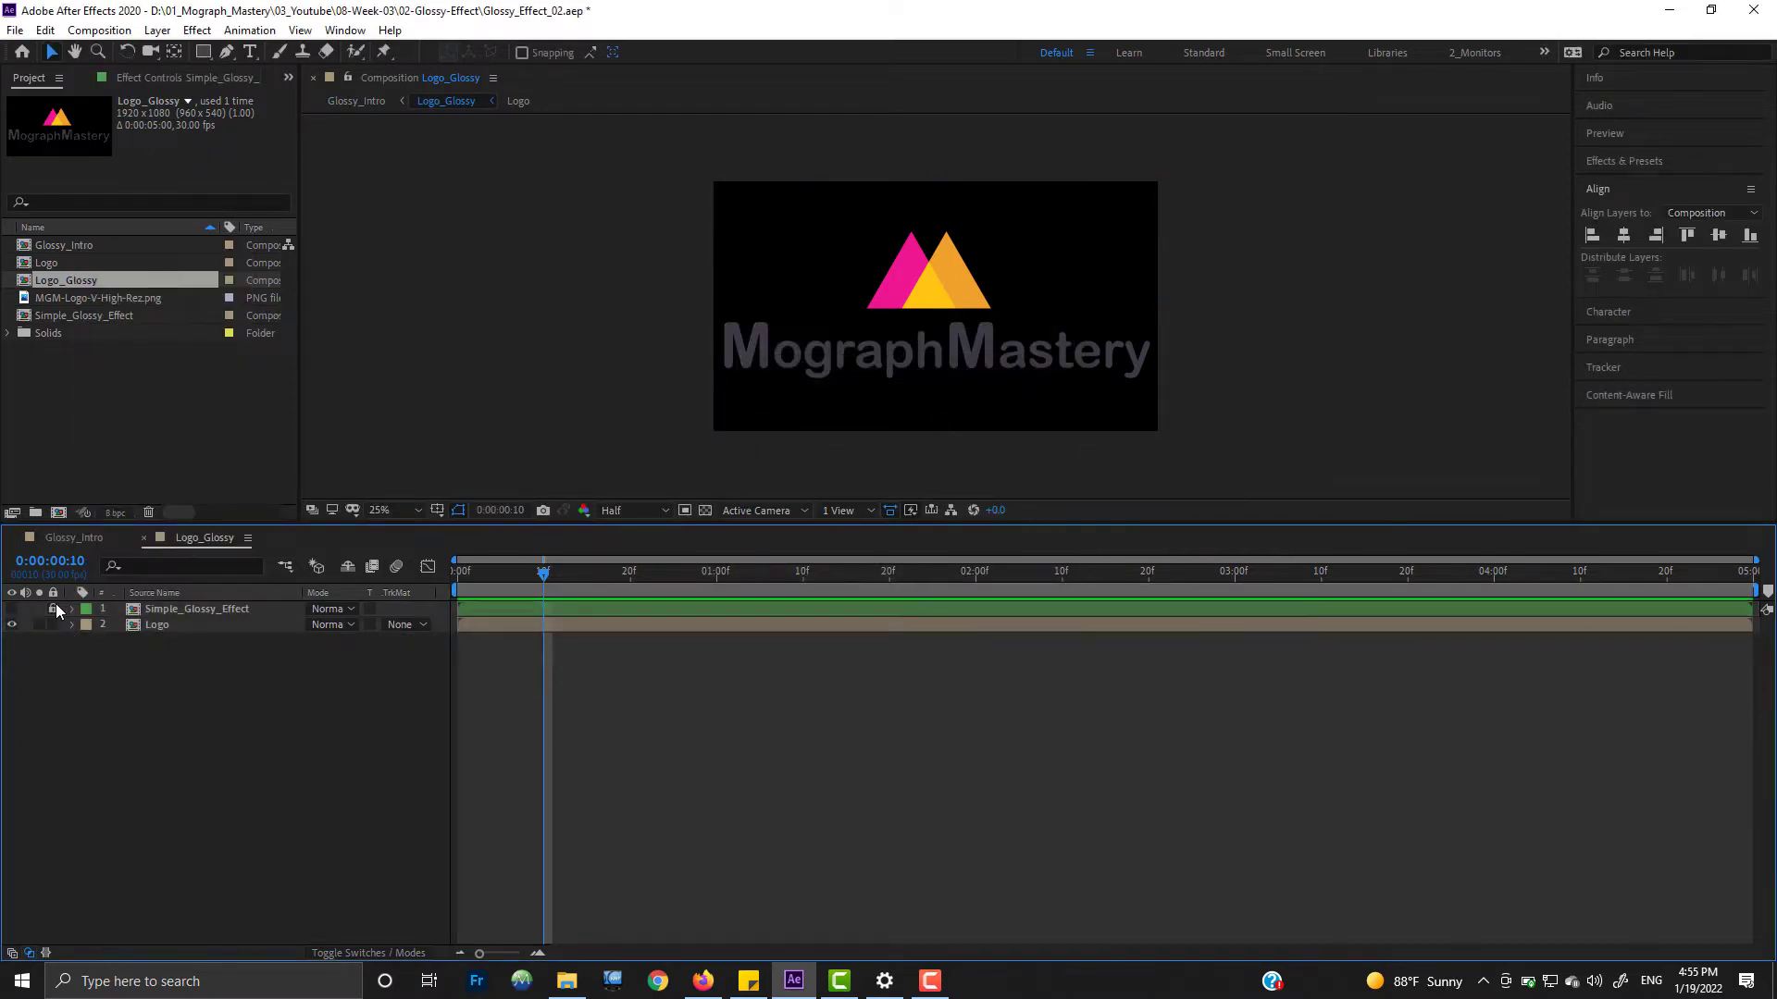
{"action": "left_click", "coordinate": [402, 954]}
{"action": "left_click", "coordinate": [341, 567]}
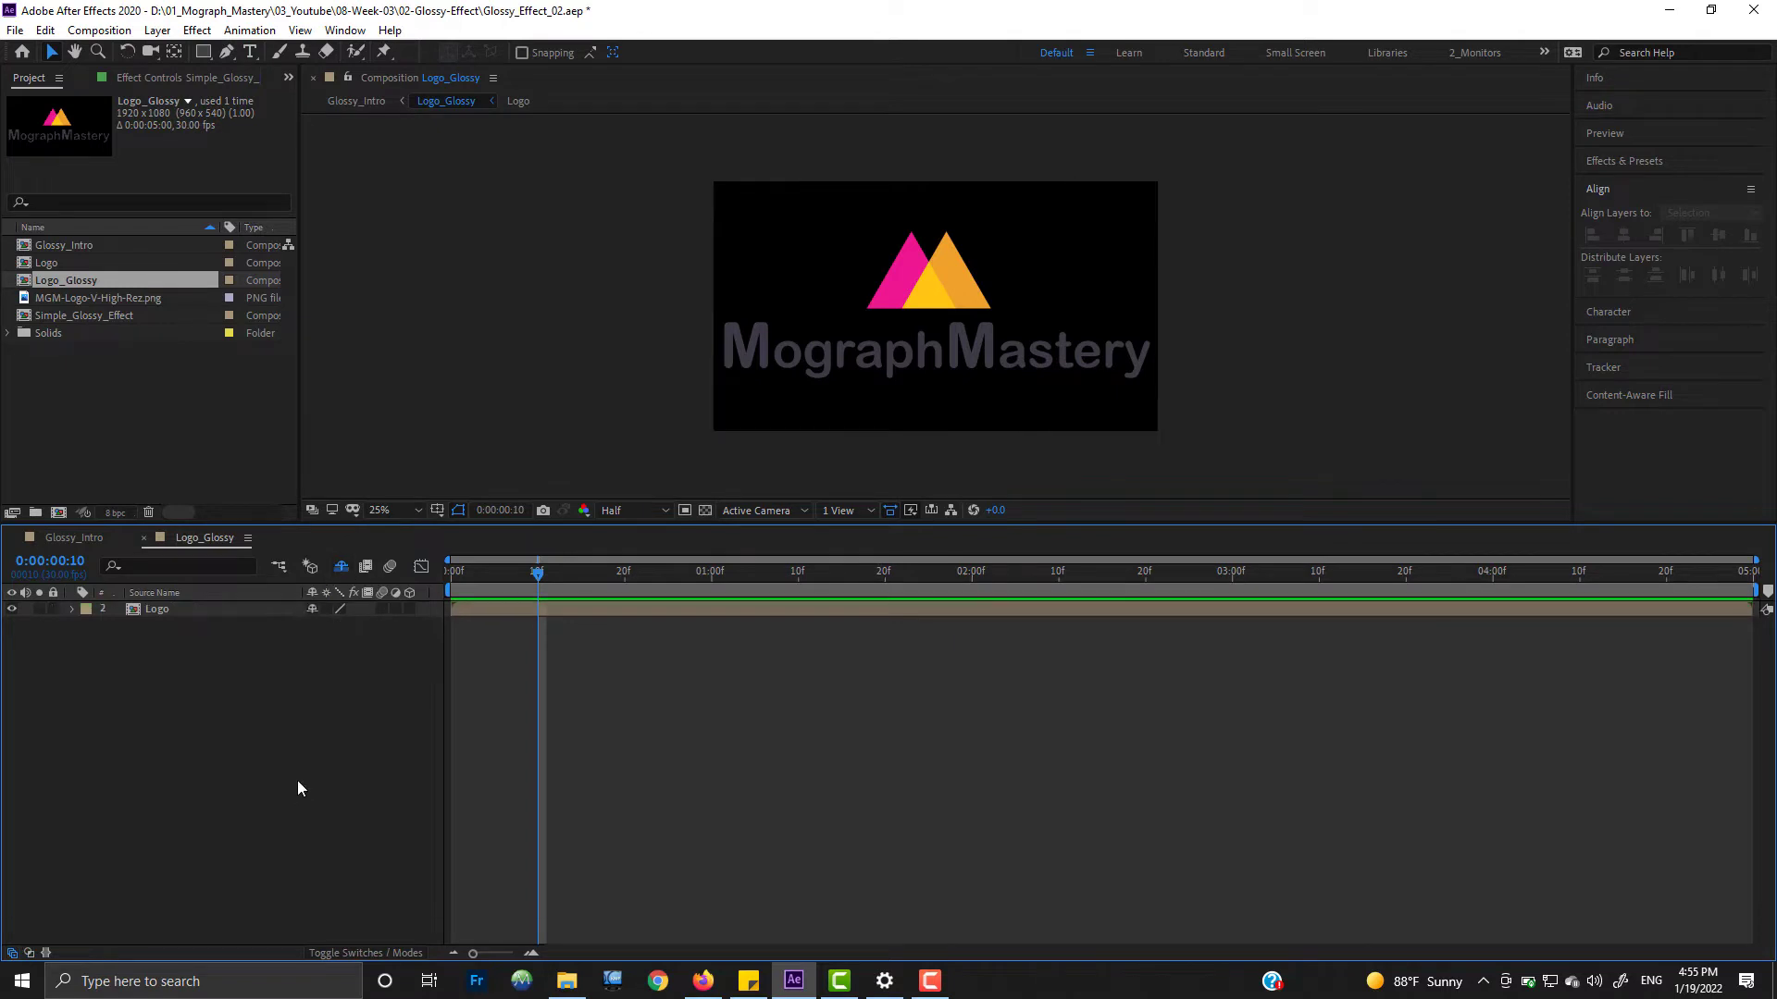
Step: Create a 1920 x 1080 px, 30 fps, five-second composition named Reflection_Map
{"action": "left_click", "coordinate": [159, 609]}
{"action": "key", "text": "space"}
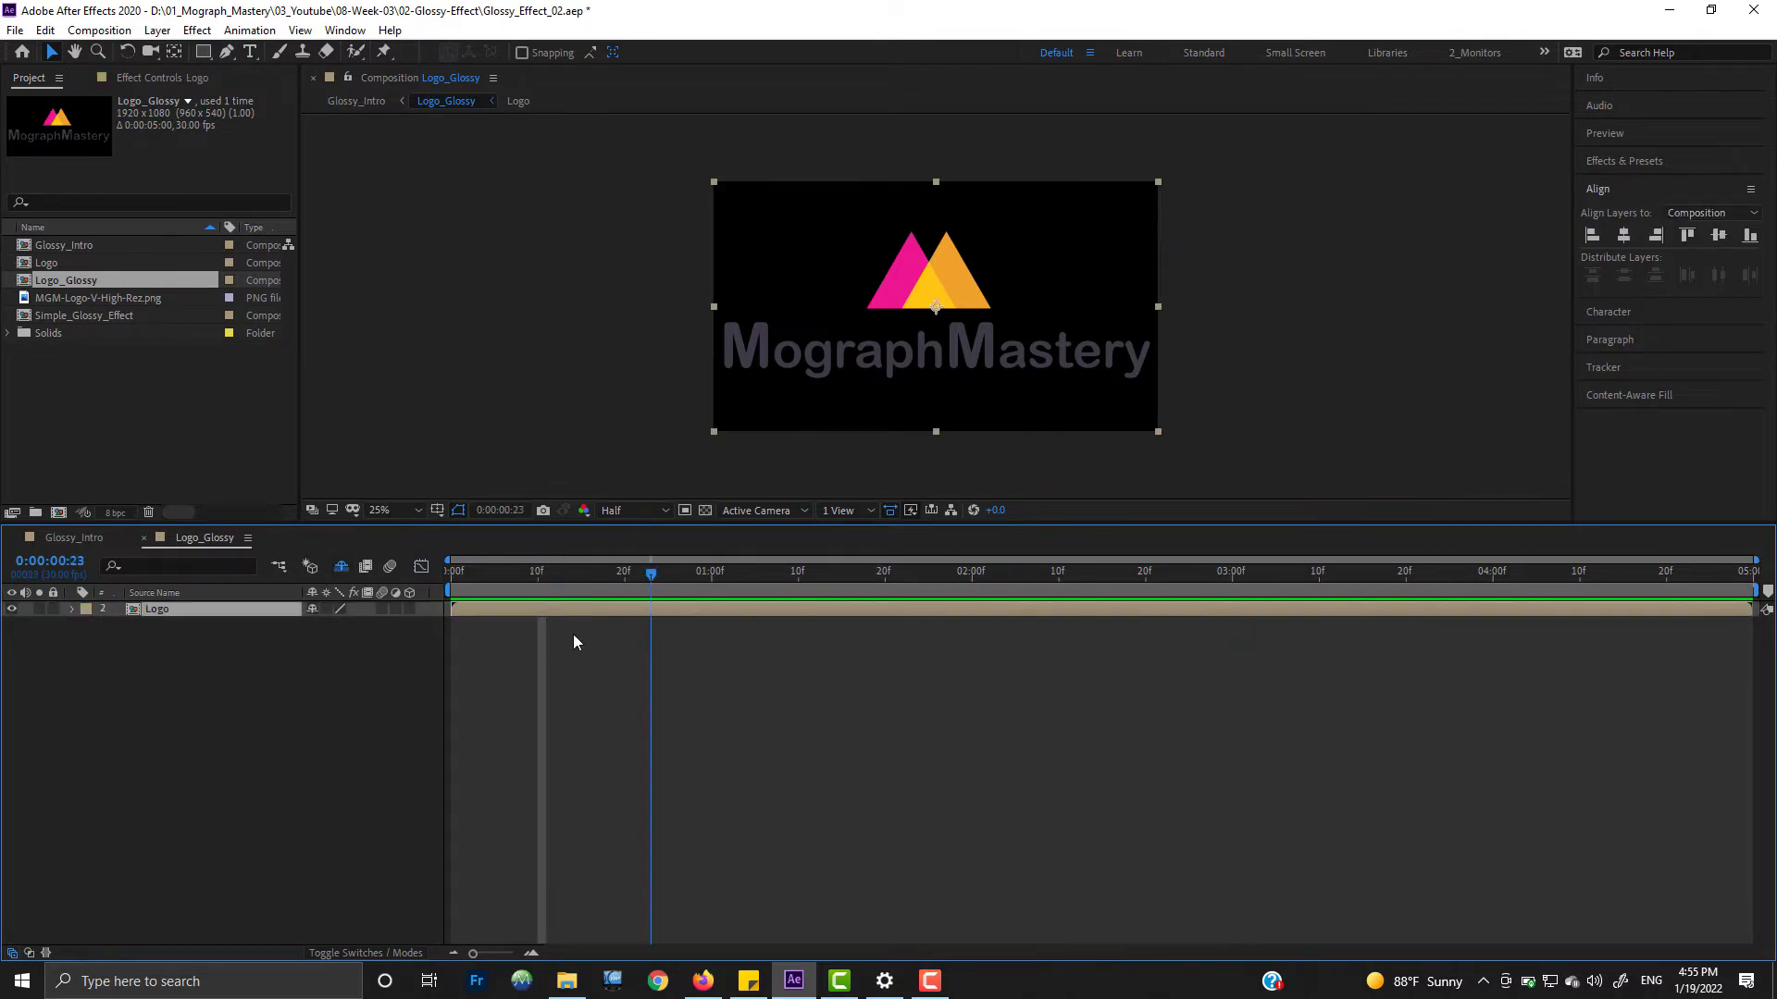
{"action": "left_click", "coordinate": [328, 718]}
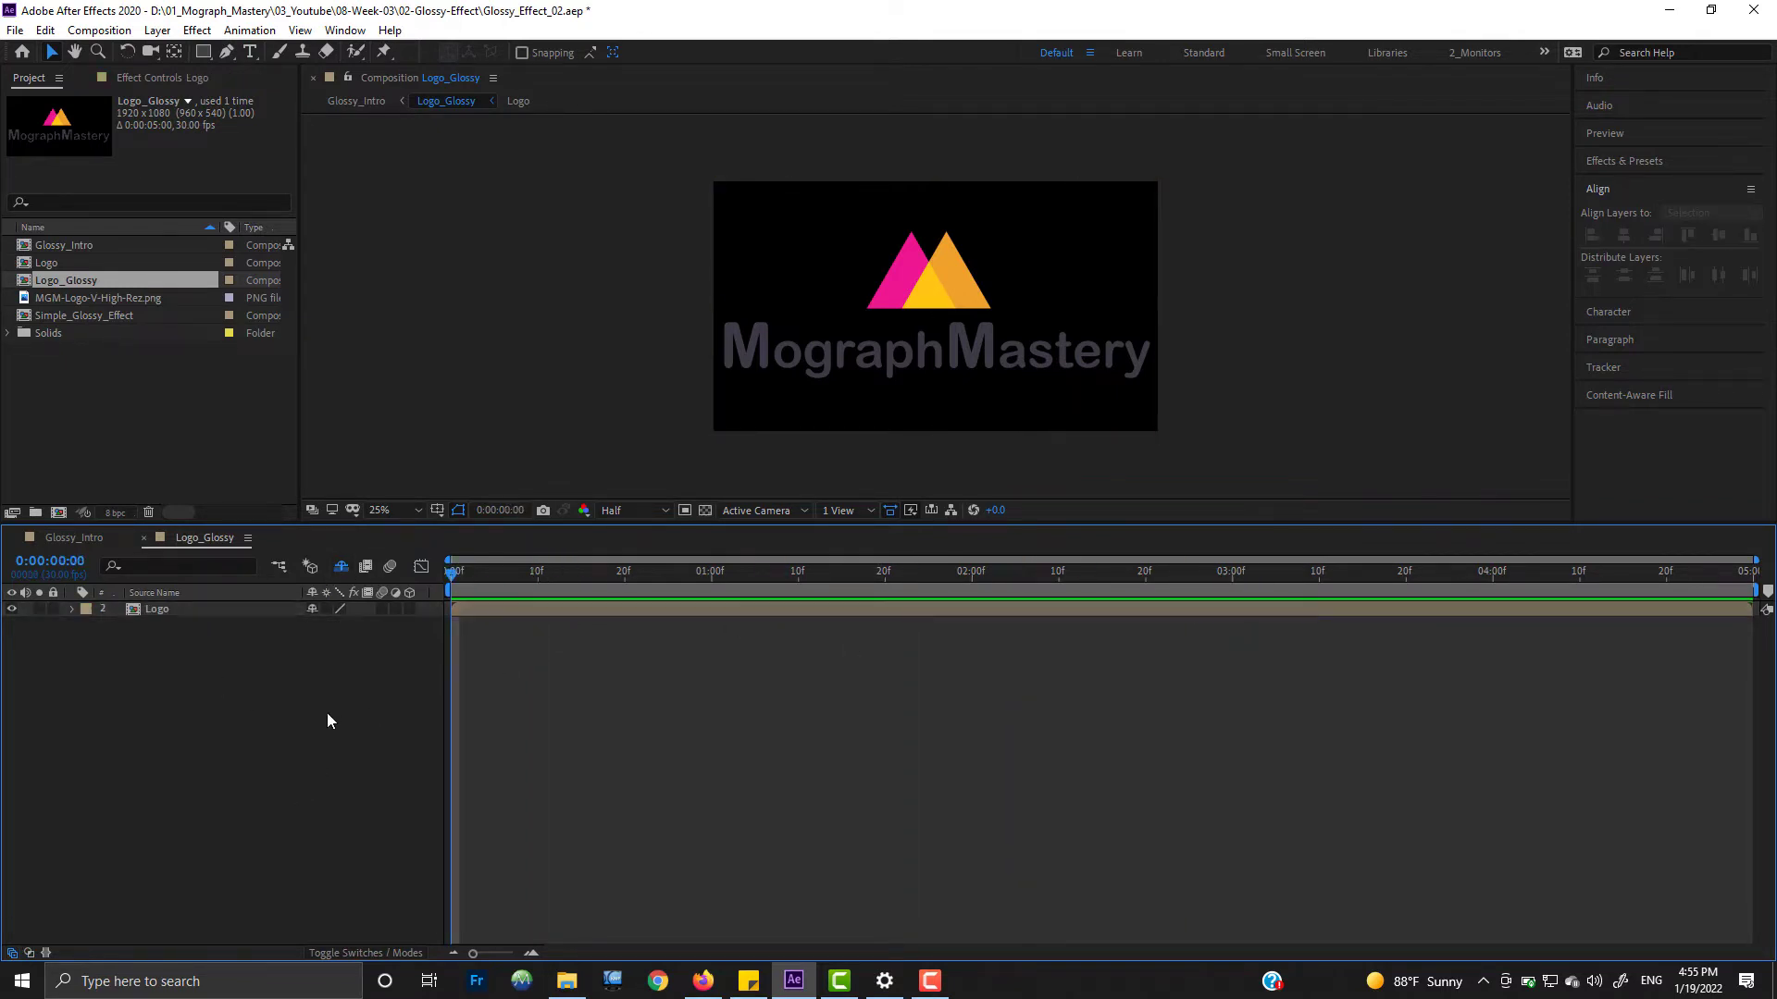
{"action": "key", "text": "ctrl+n"}
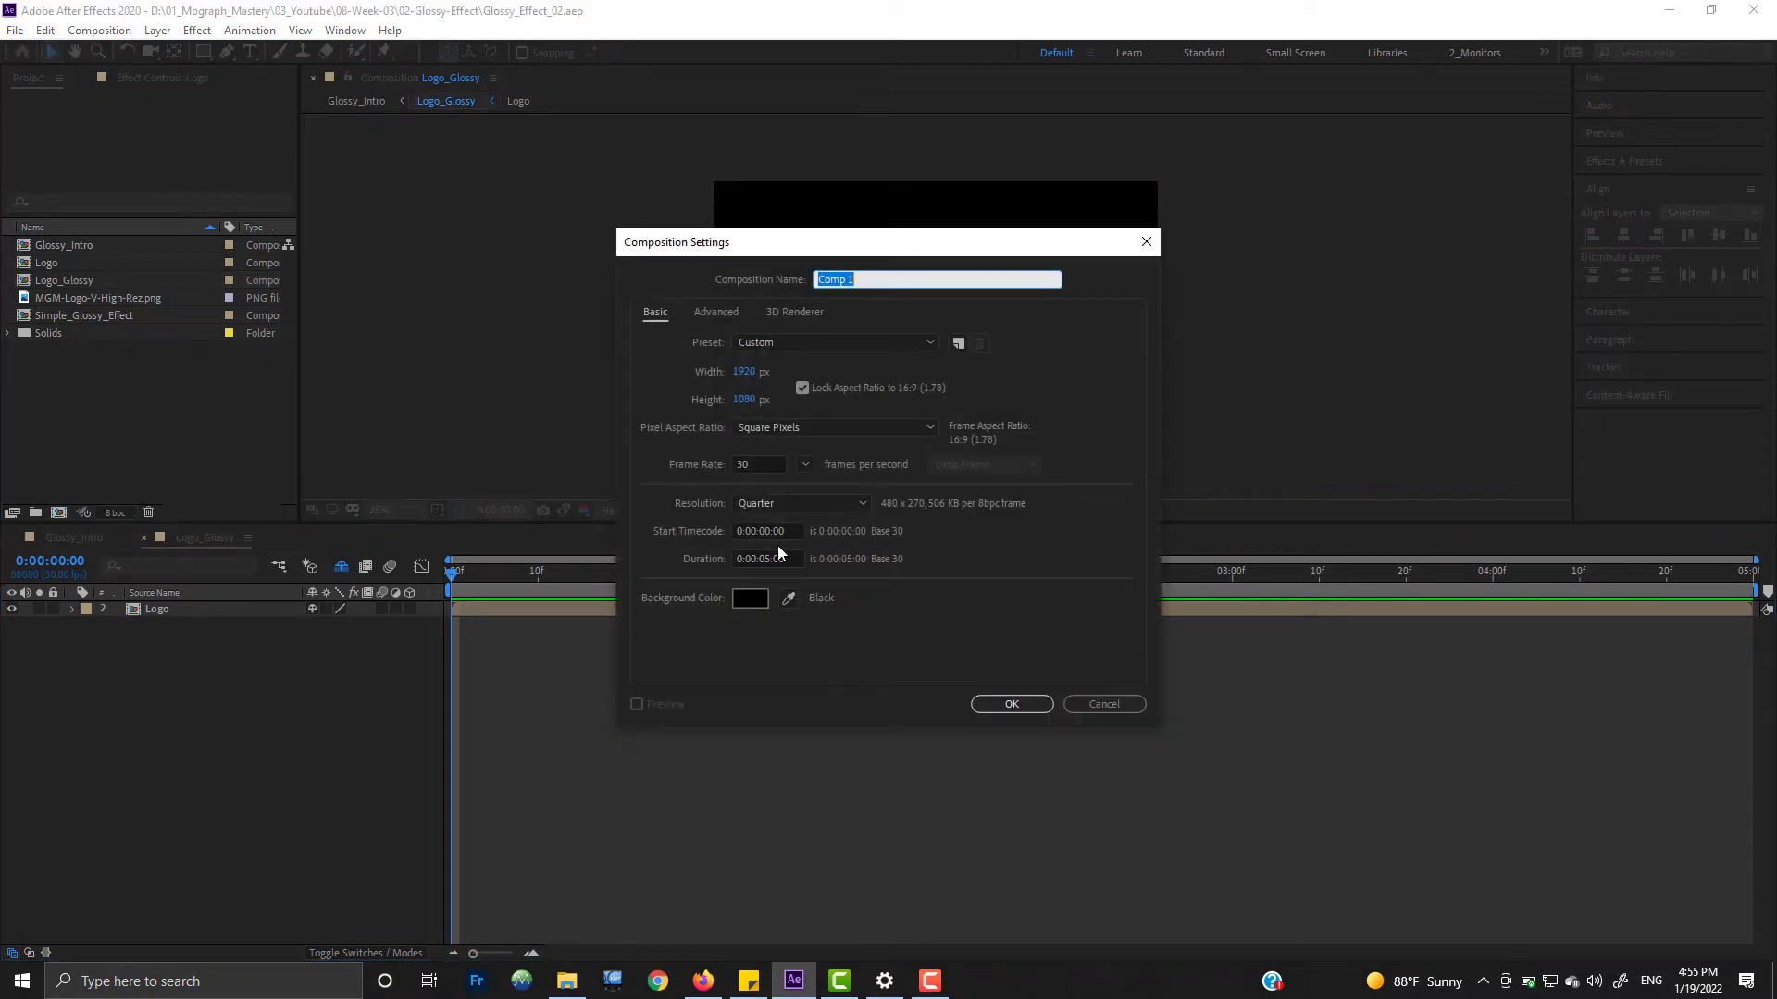
{"action": "type", "text": "REffle"}
{"action": "type", "text": "tion_Map"}
{"action": "key", "text": "Return"}
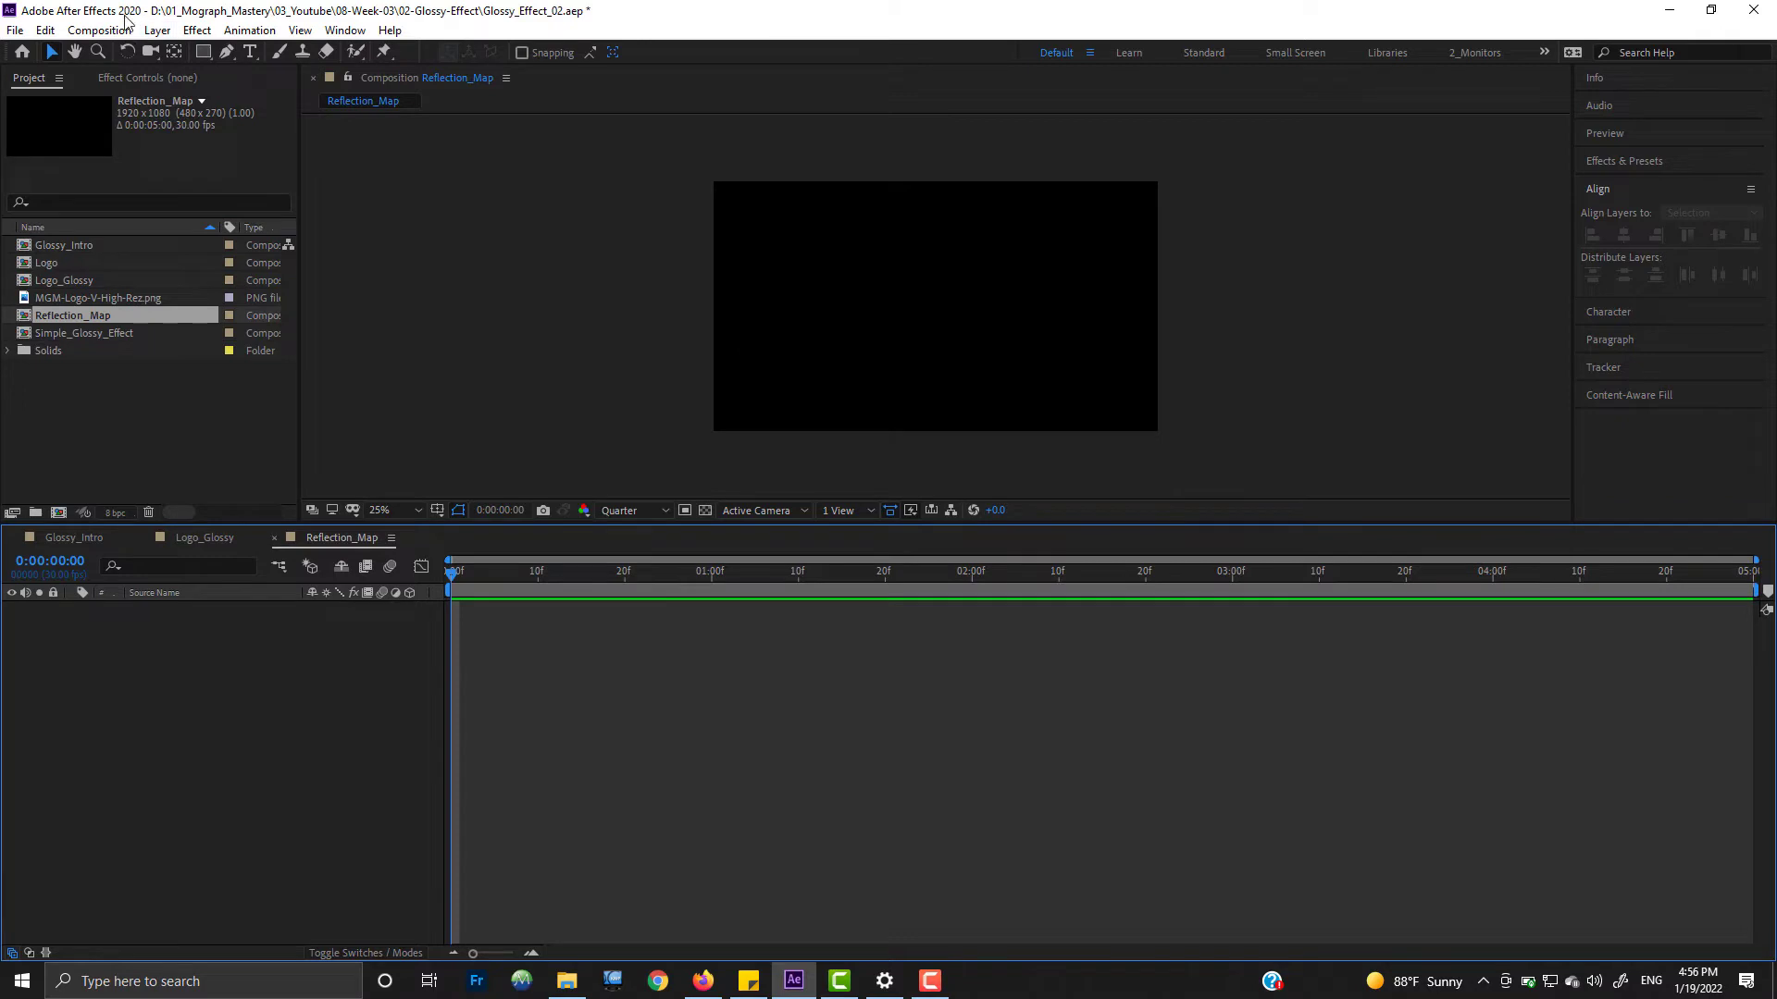
Step: Add a white 1920 x 1080 px solid to Reflection_Map
{"action": "left_click", "coordinate": [157, 30]}
{"action": "mouse_move", "coordinate": [190, 58]}
{"action": "left_click", "coordinate": [467, 73]}
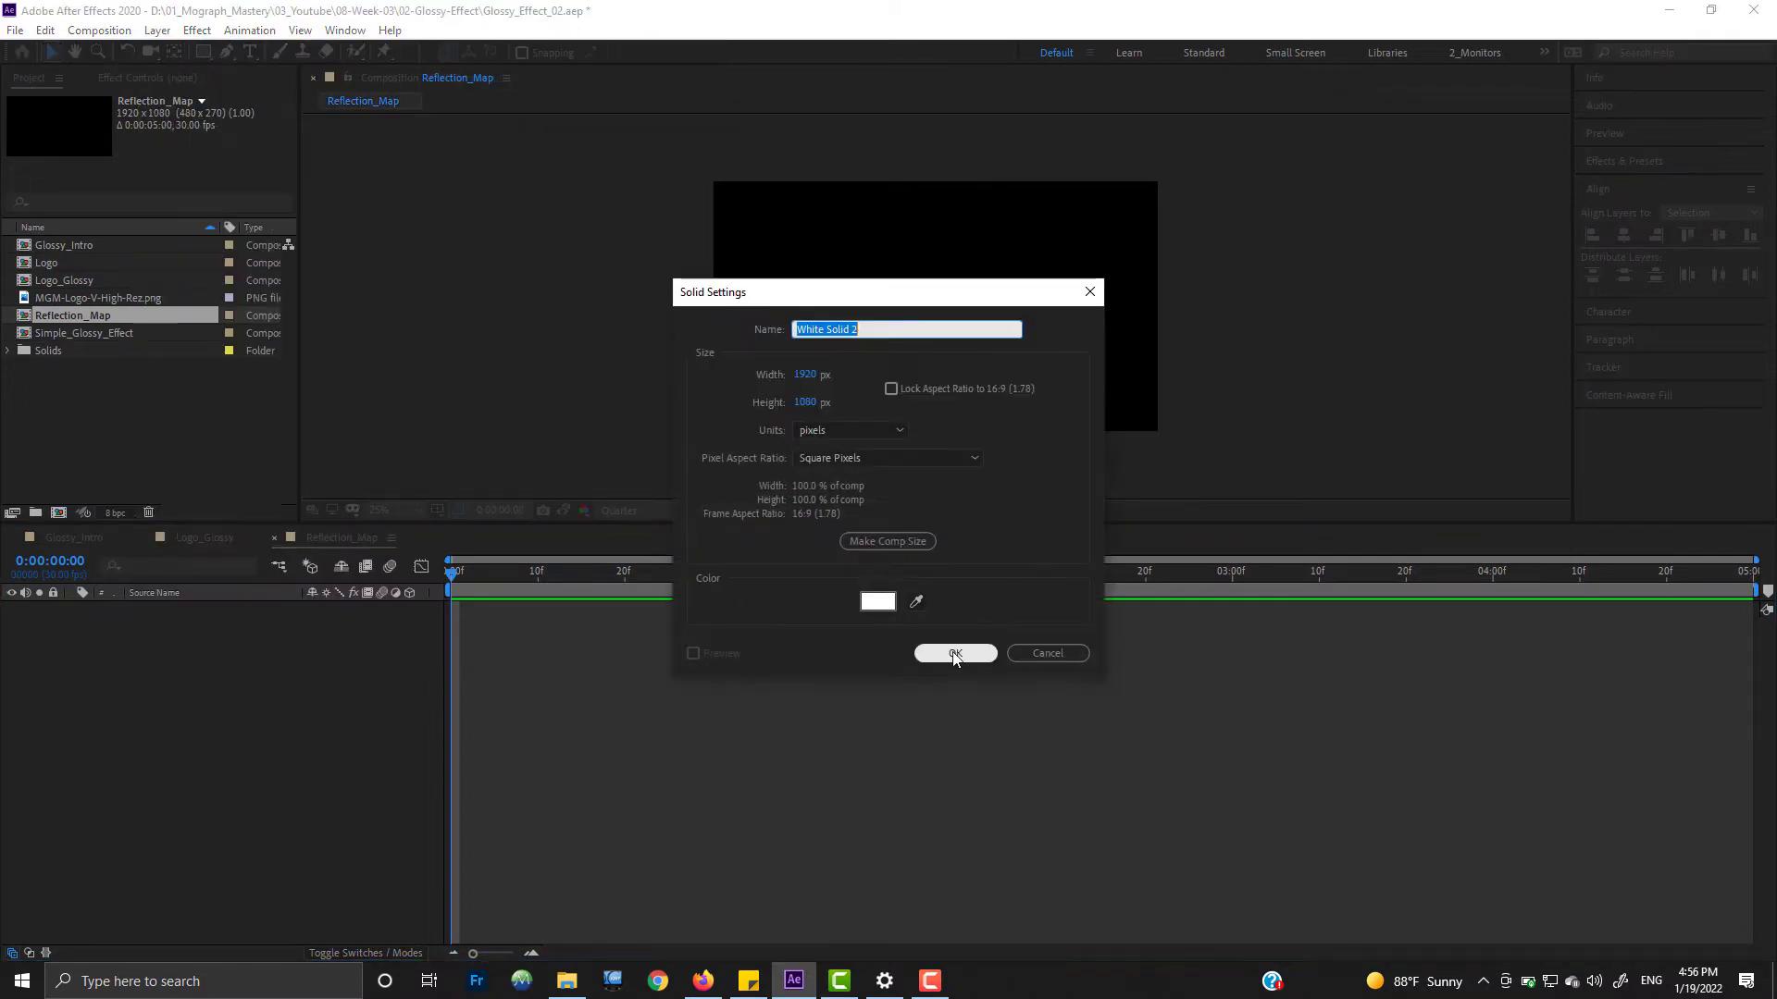
{"action": "key", "text": "Return"}
Step: Apply the Fractal Noise effect to the white solid in Reflection_Map
{"action": "right_click", "coordinate": [194, 608]}
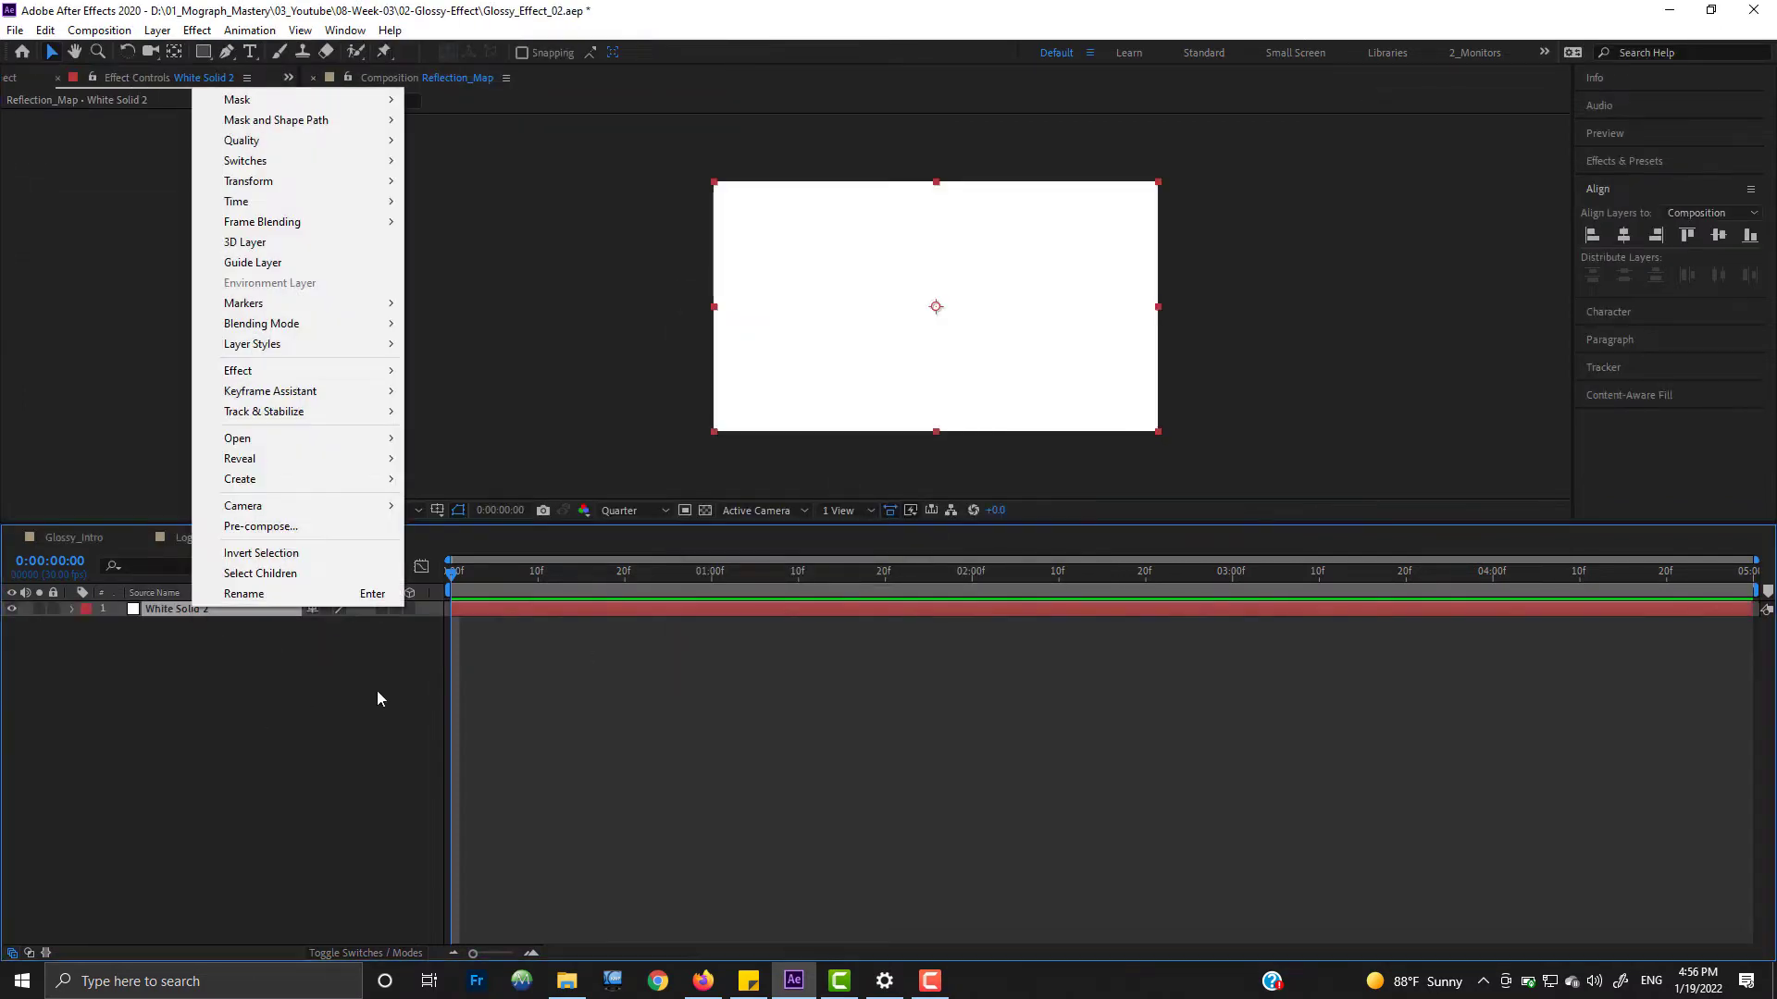
{"action": "mouse_move", "coordinate": [305, 370]}
{"action": "mouse_move", "coordinate": [555, 703]}
{"action": "left_click", "coordinate": [718, 743]}
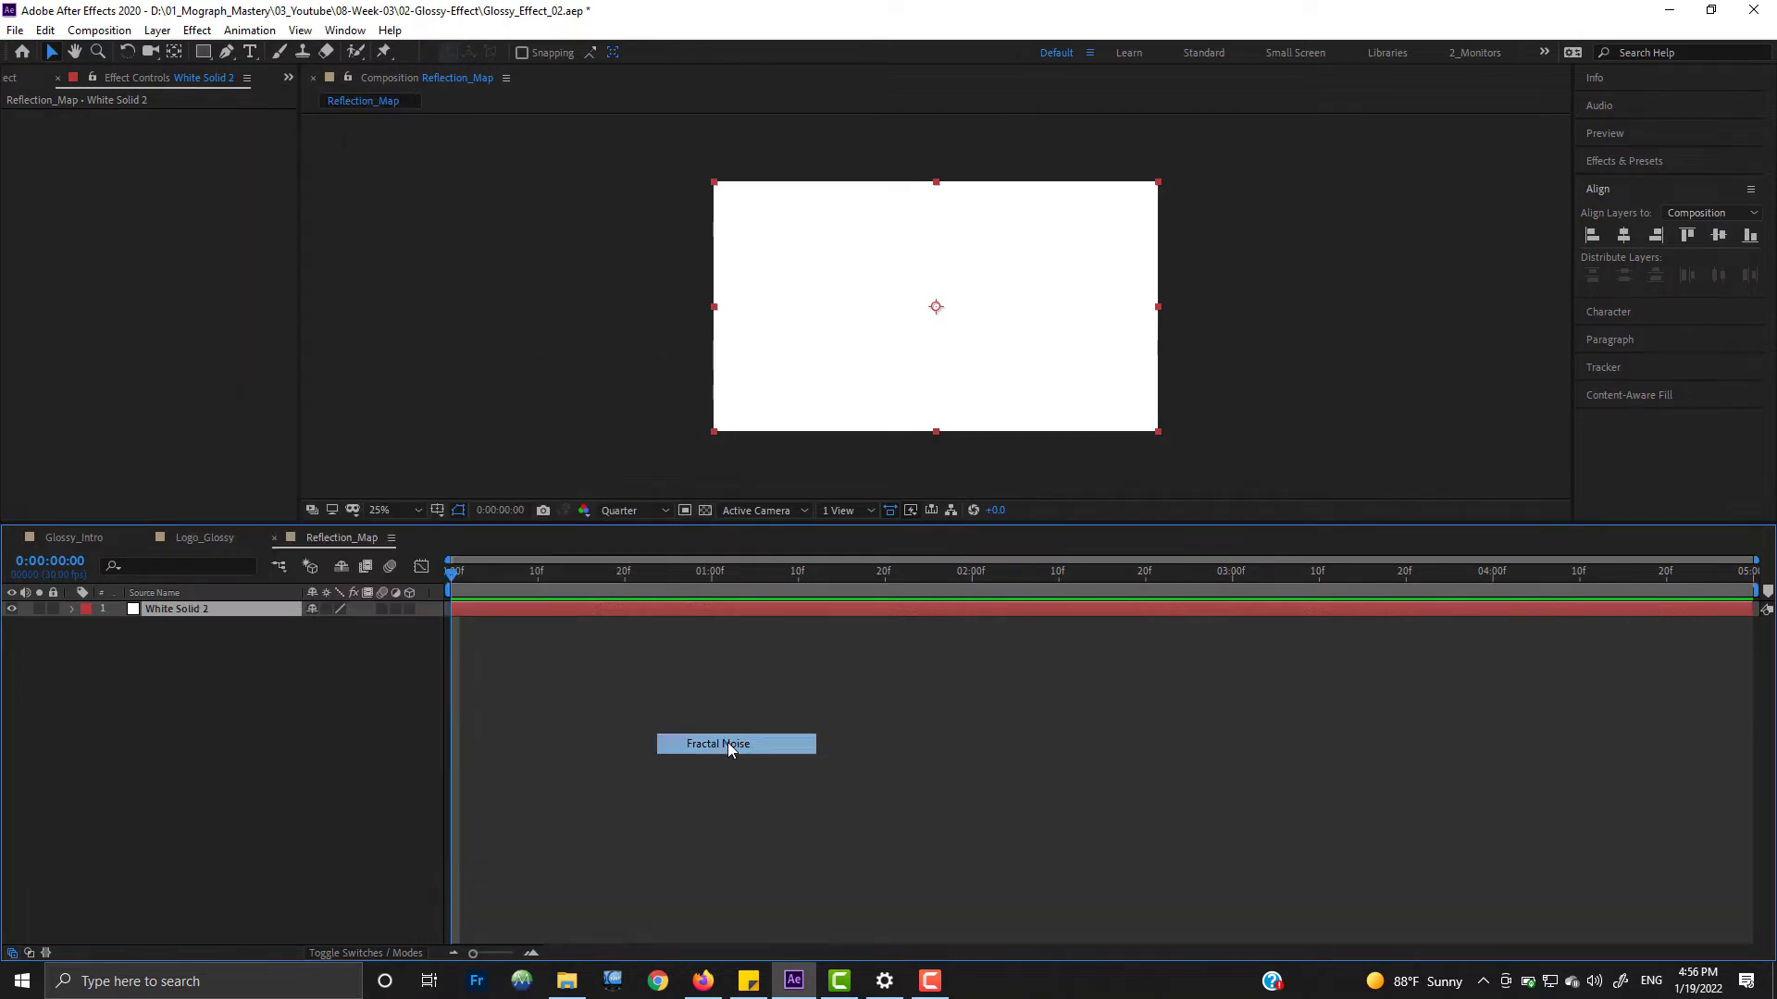
Step: Set the Fractal Noise effect's noise type to Block
{"action": "left_click", "coordinate": [217, 132]}
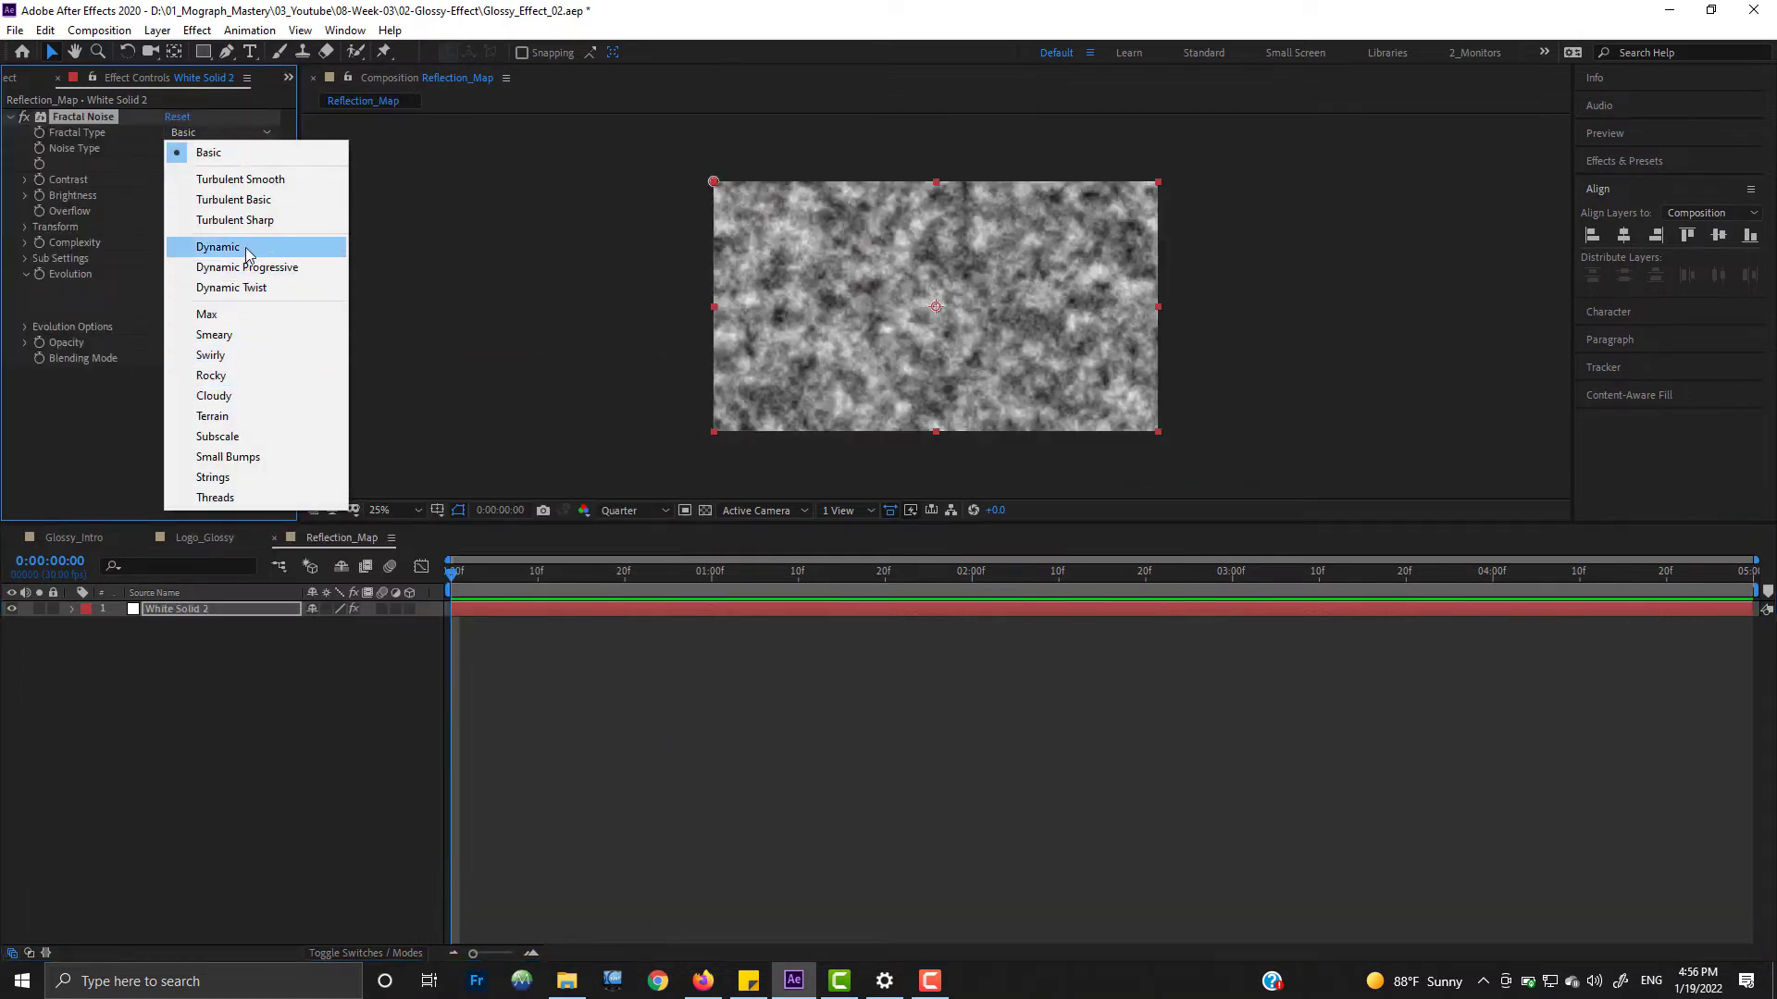
{"action": "left_click", "coordinate": [228, 141]}
{"action": "left_click", "coordinate": [228, 148]}
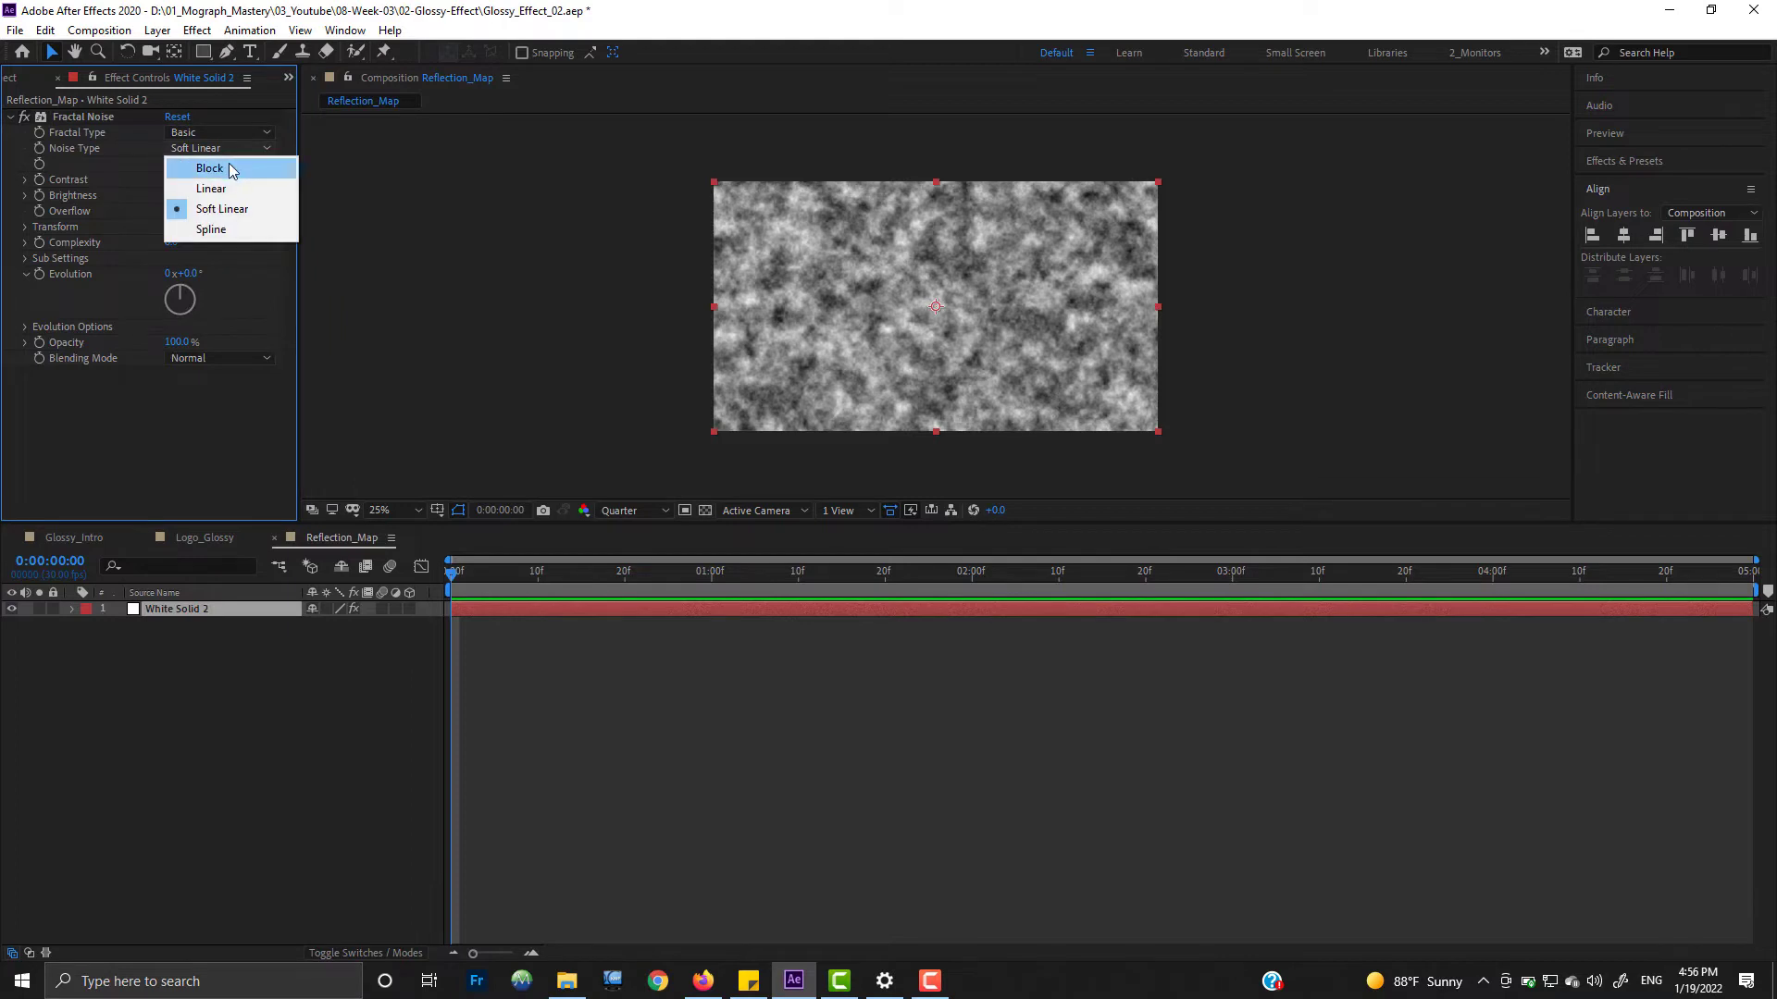
{"action": "left_click", "coordinate": [230, 168]}
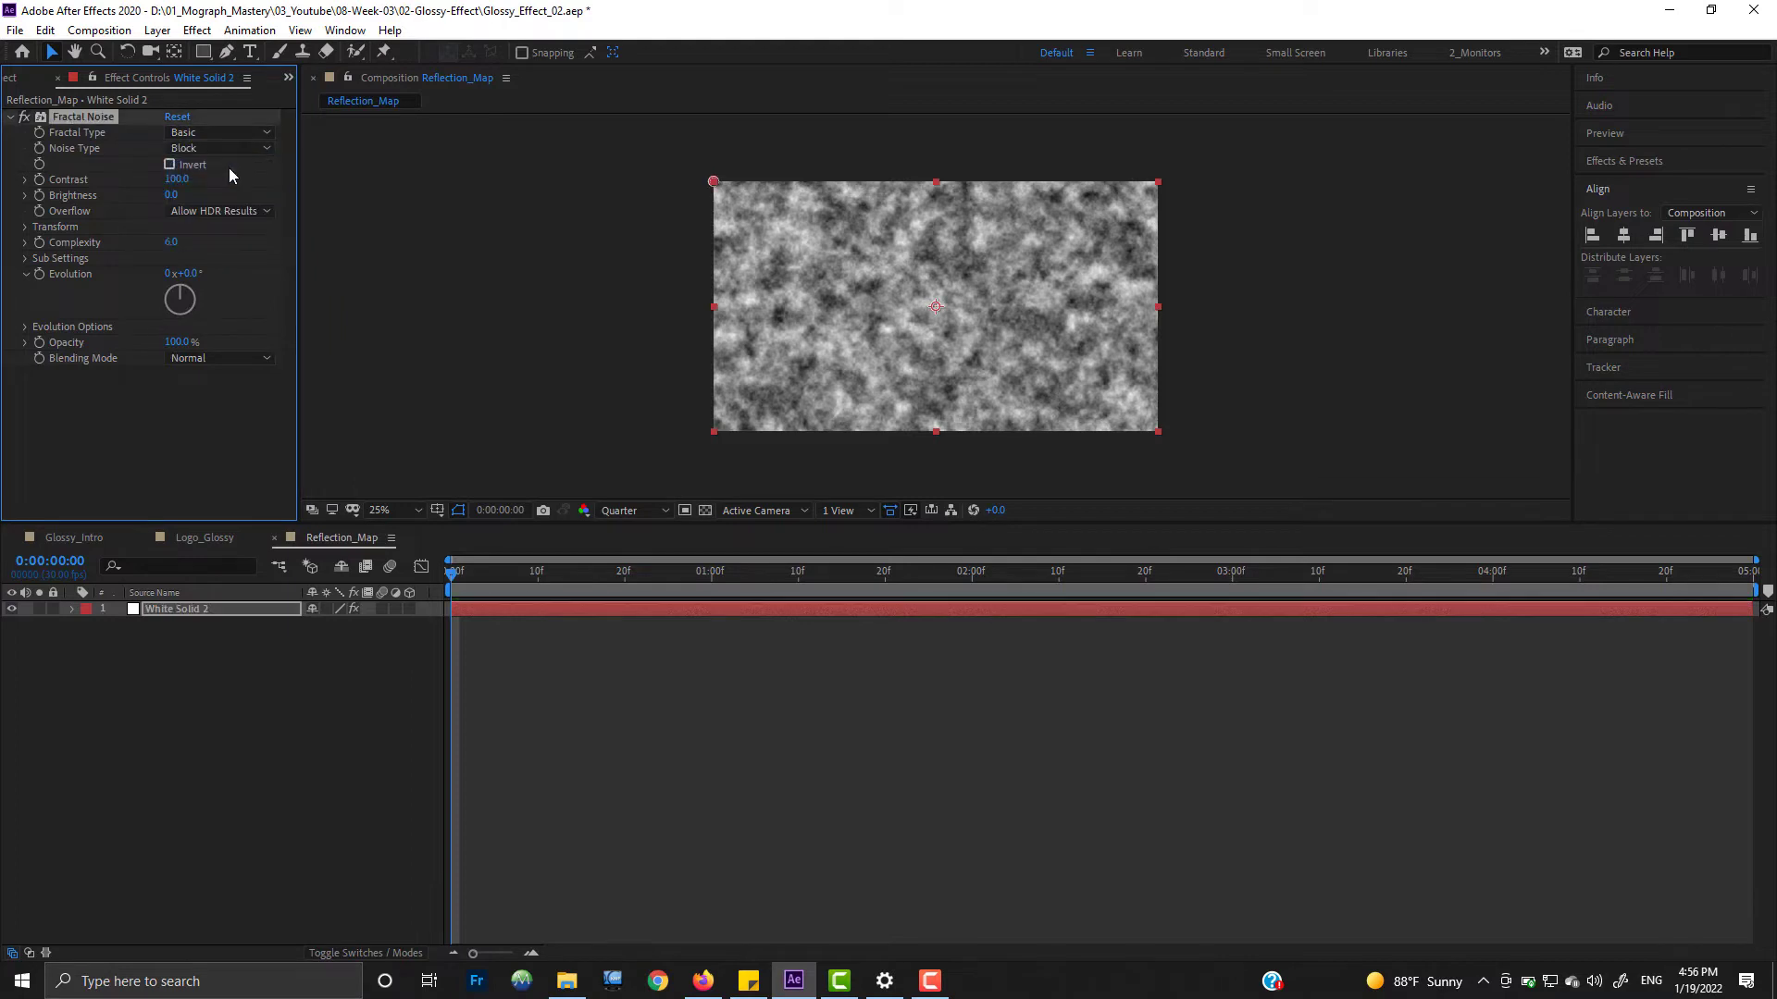
Step: Set the Fractal Noise complexity to 2
{"action": "left_click", "coordinate": [26, 244]}
{"action": "left_click_drag", "start_coordinate": [172, 269], "coordinate": [88, 269]}
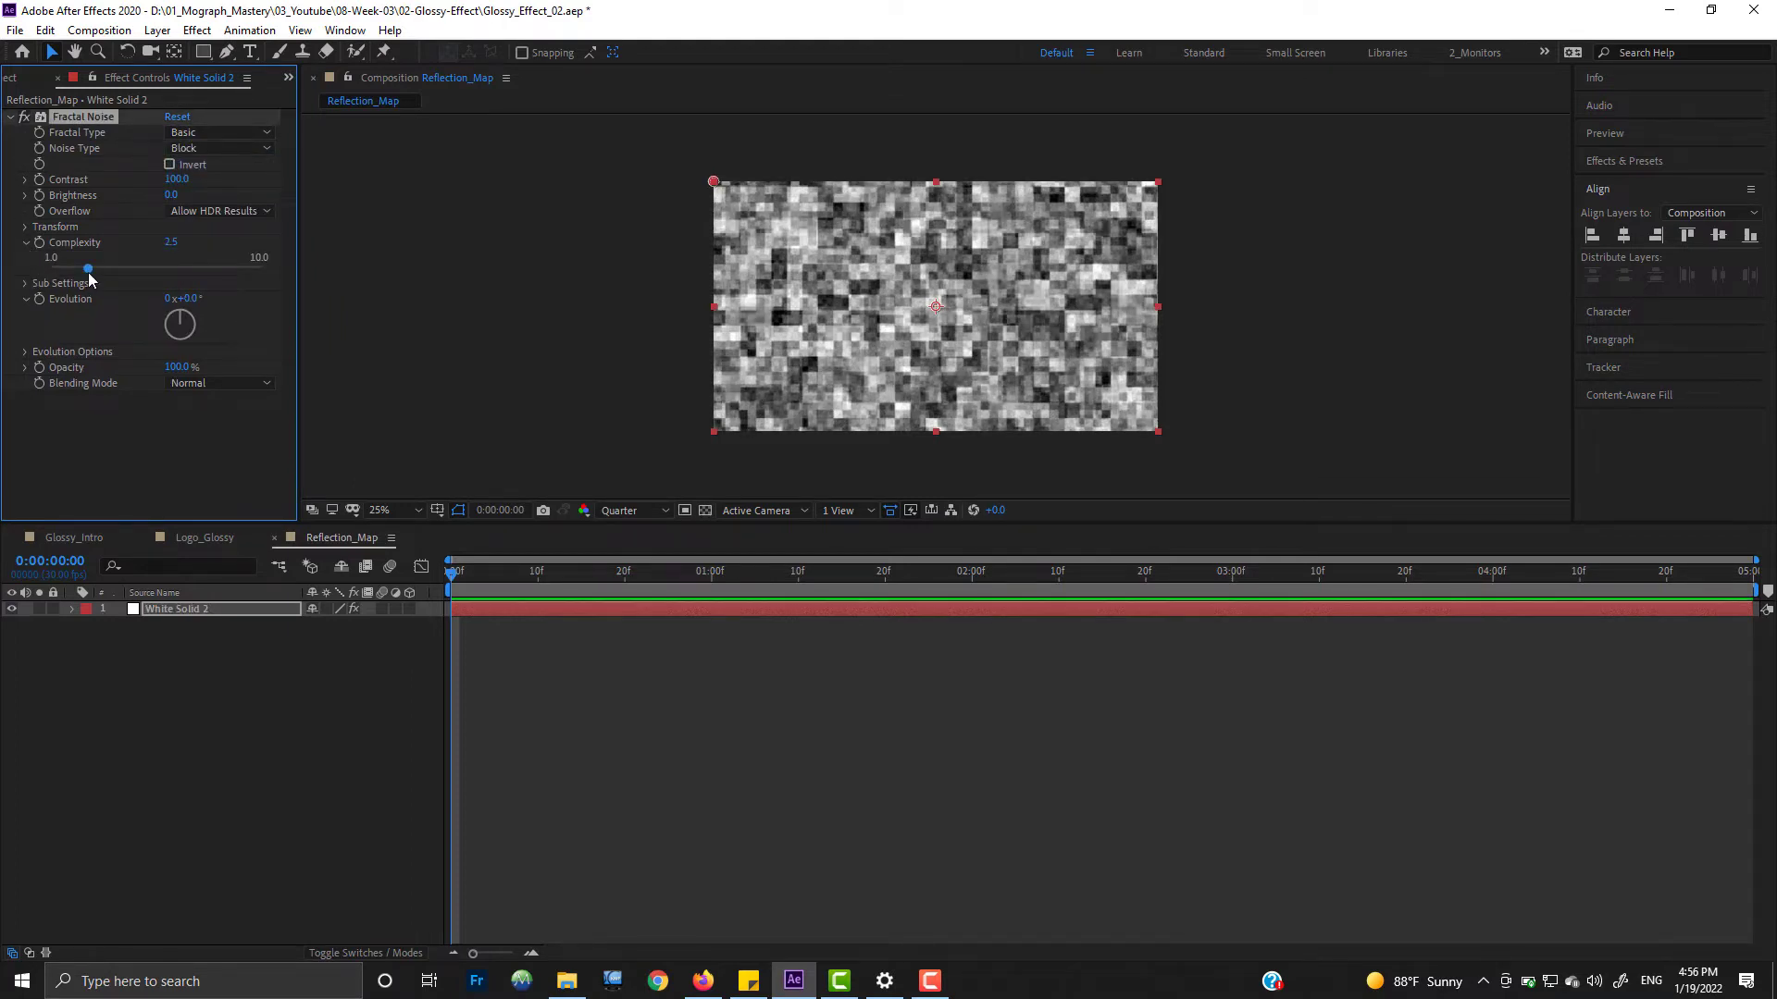
{"action": "key", "text": "period"}
{"action": "left_click", "coordinate": [171, 241]}
{"action": "type", "text": "2"}
{"action": "key", "text": "Return"}
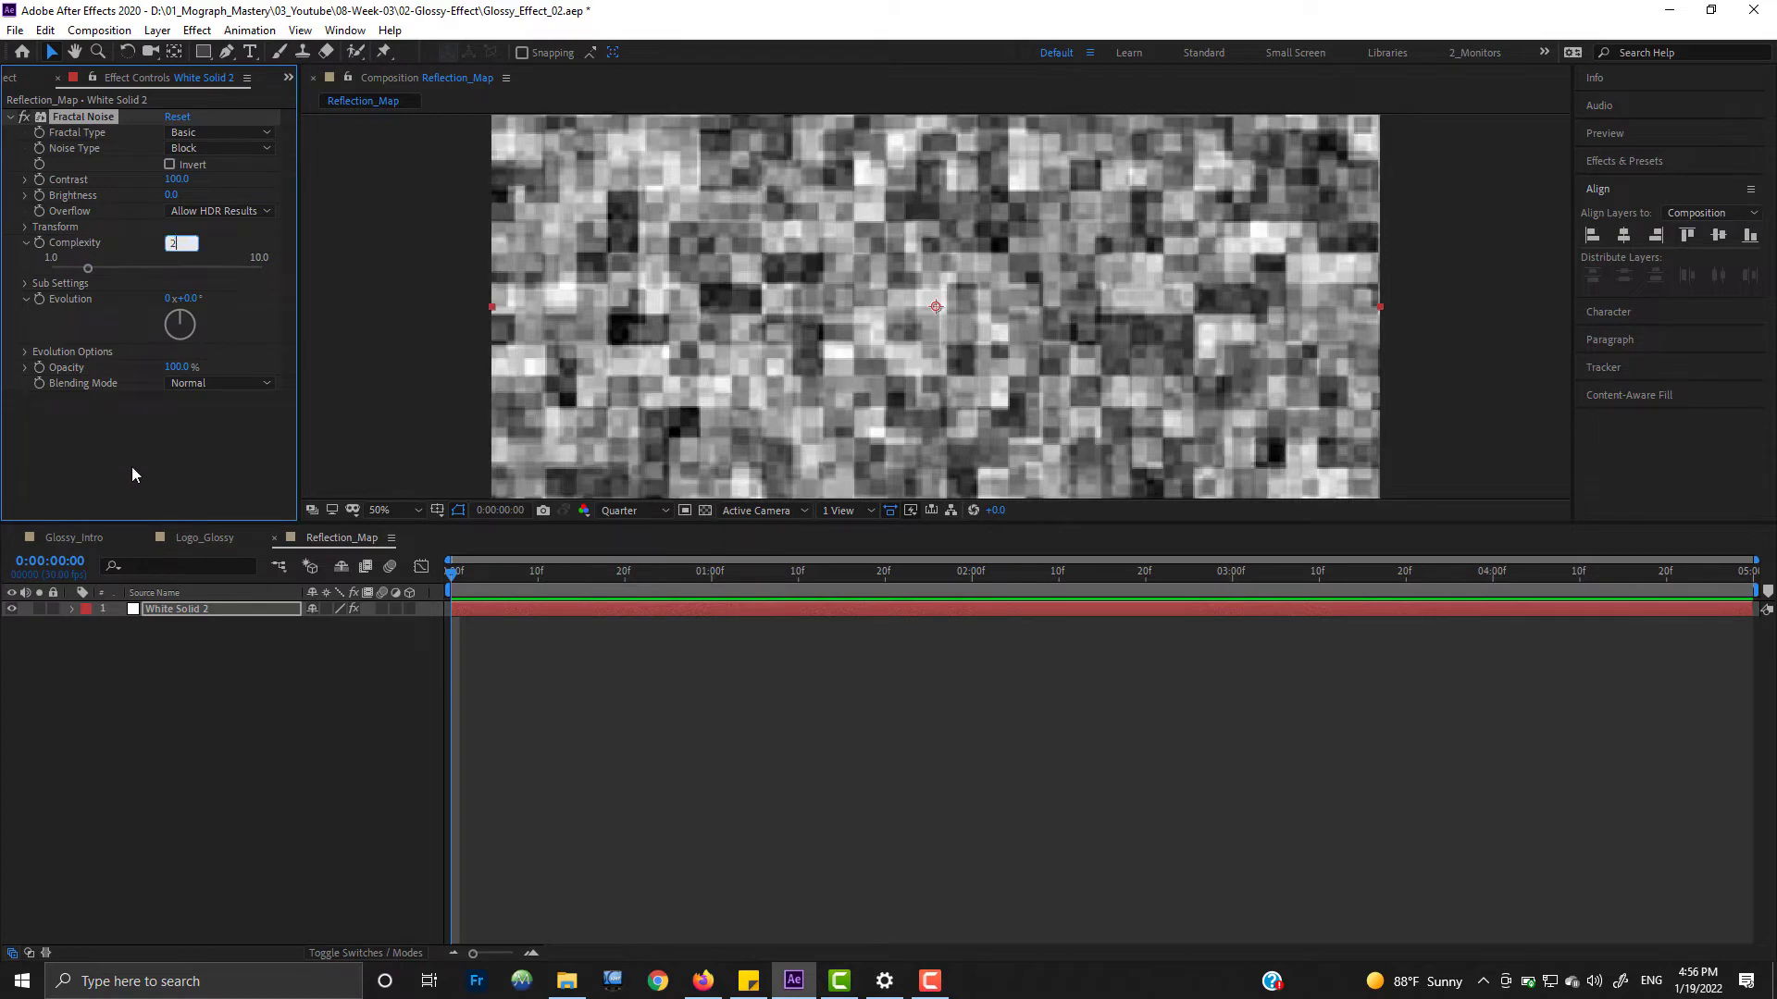
Step: Adjust Fractal Noise to a scale of 245, rotation of 22°, contrast of 191 and brightness of -33
{"action": "left_click", "coordinate": [26, 228]}
{"action": "left_click_drag", "start_coordinate": [181, 274], "coordinate": [264, 274]}
{"action": "left_click_drag", "start_coordinate": [215, 181], "coordinate": [150, 197]}
{"action": "left_click_drag", "start_coordinate": [124, 300], "coordinate": [142, 300]}
{"action": "left_click_drag", "start_coordinate": [190, 243], "coordinate": [212, 180]}
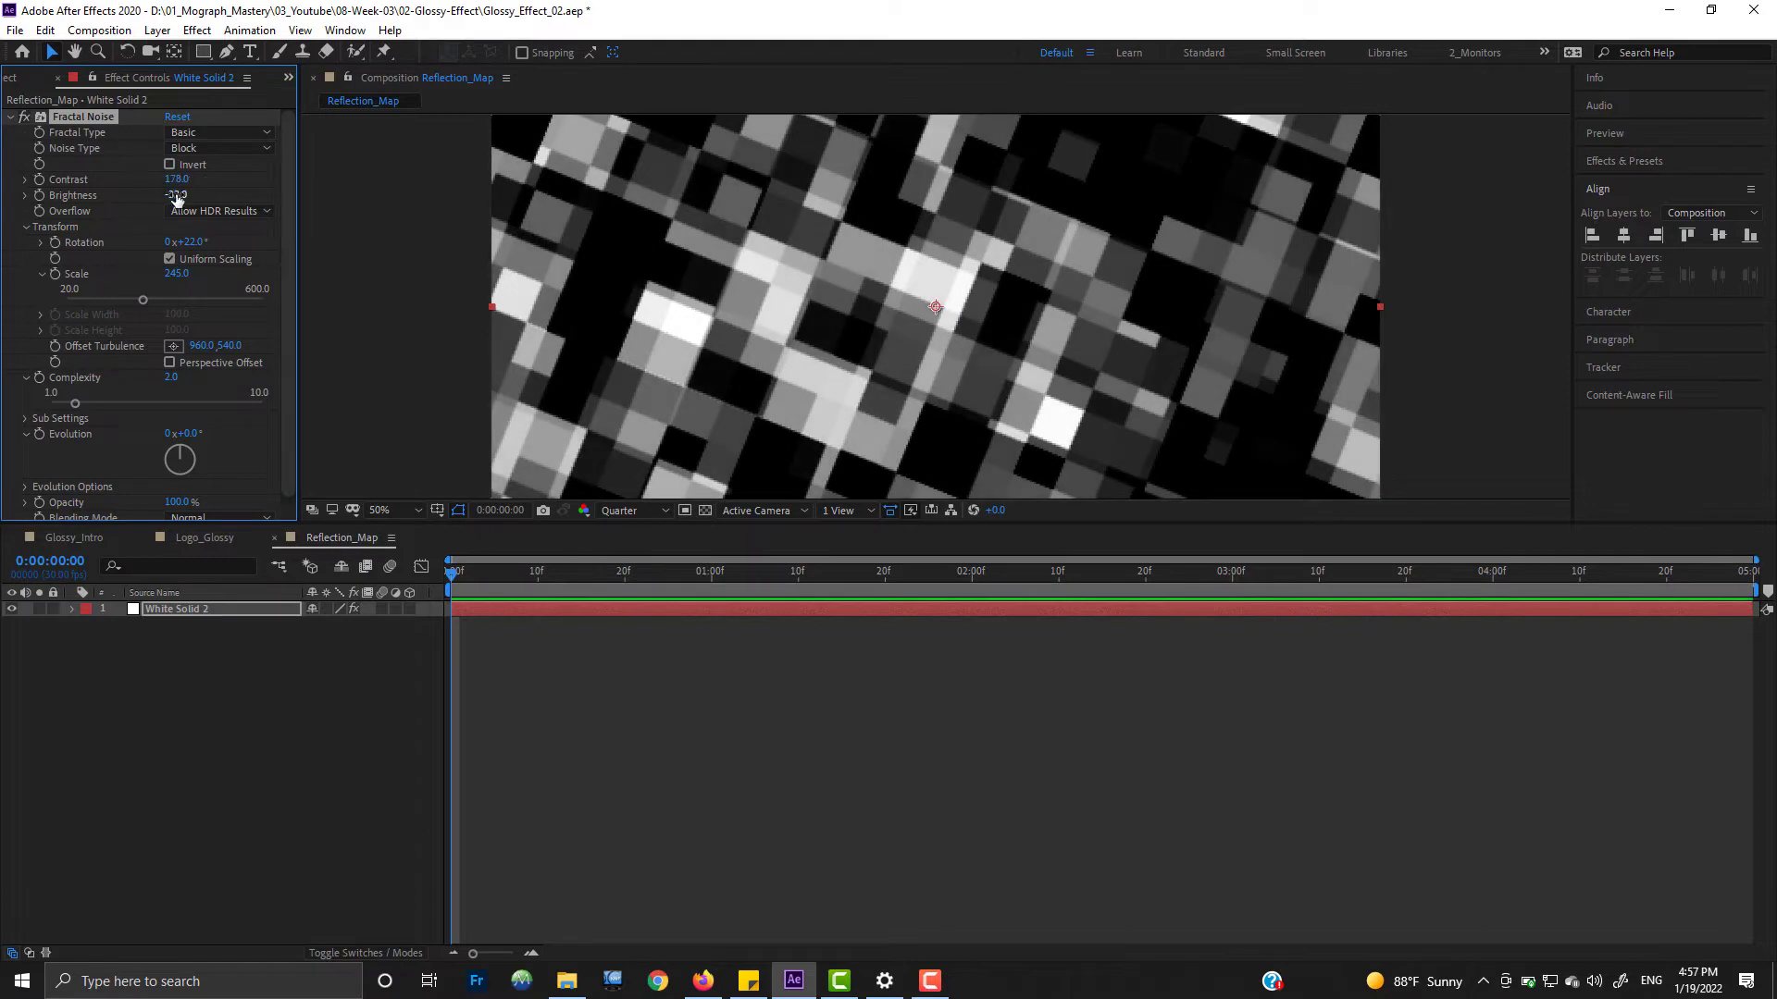
Step: Add the expression time * 350 to the Fractal Noise Evolution property and preview the animation
{"action": "scroll", "coordinate": [213, 451], "scroll_direction": "down", "scroll_amount": 1}
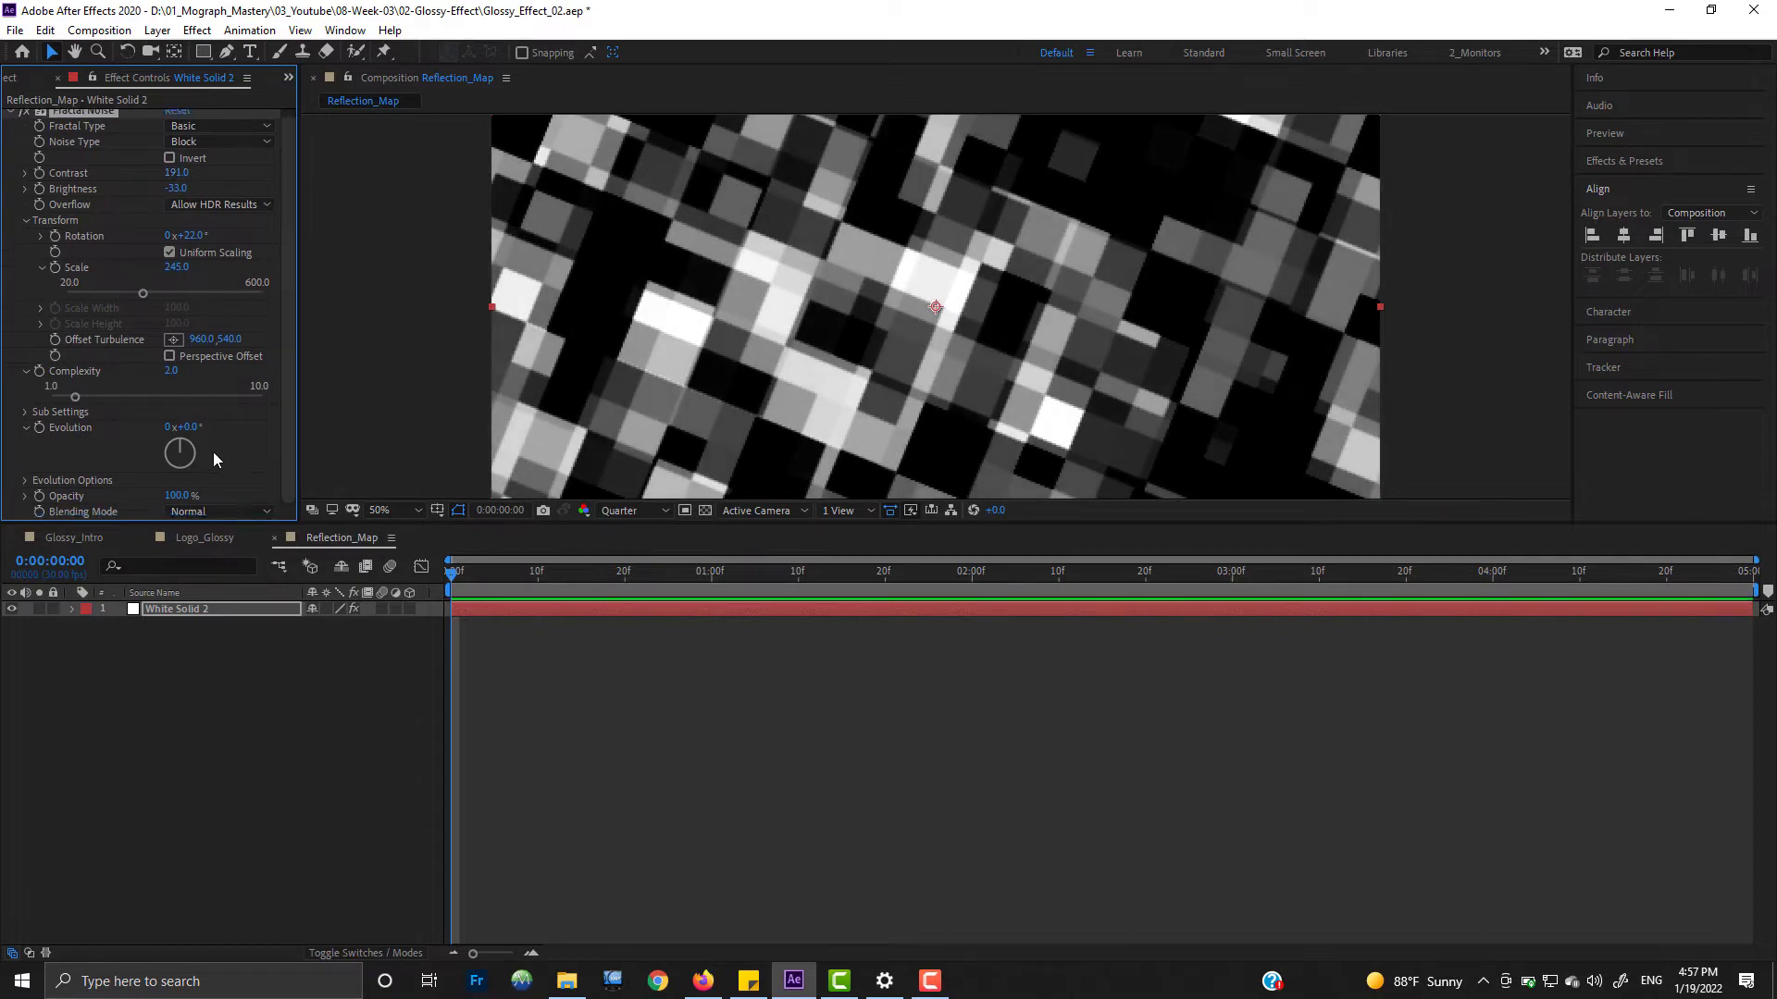
{"action": "left_click", "coordinate": [39, 428], "text": "alt"}
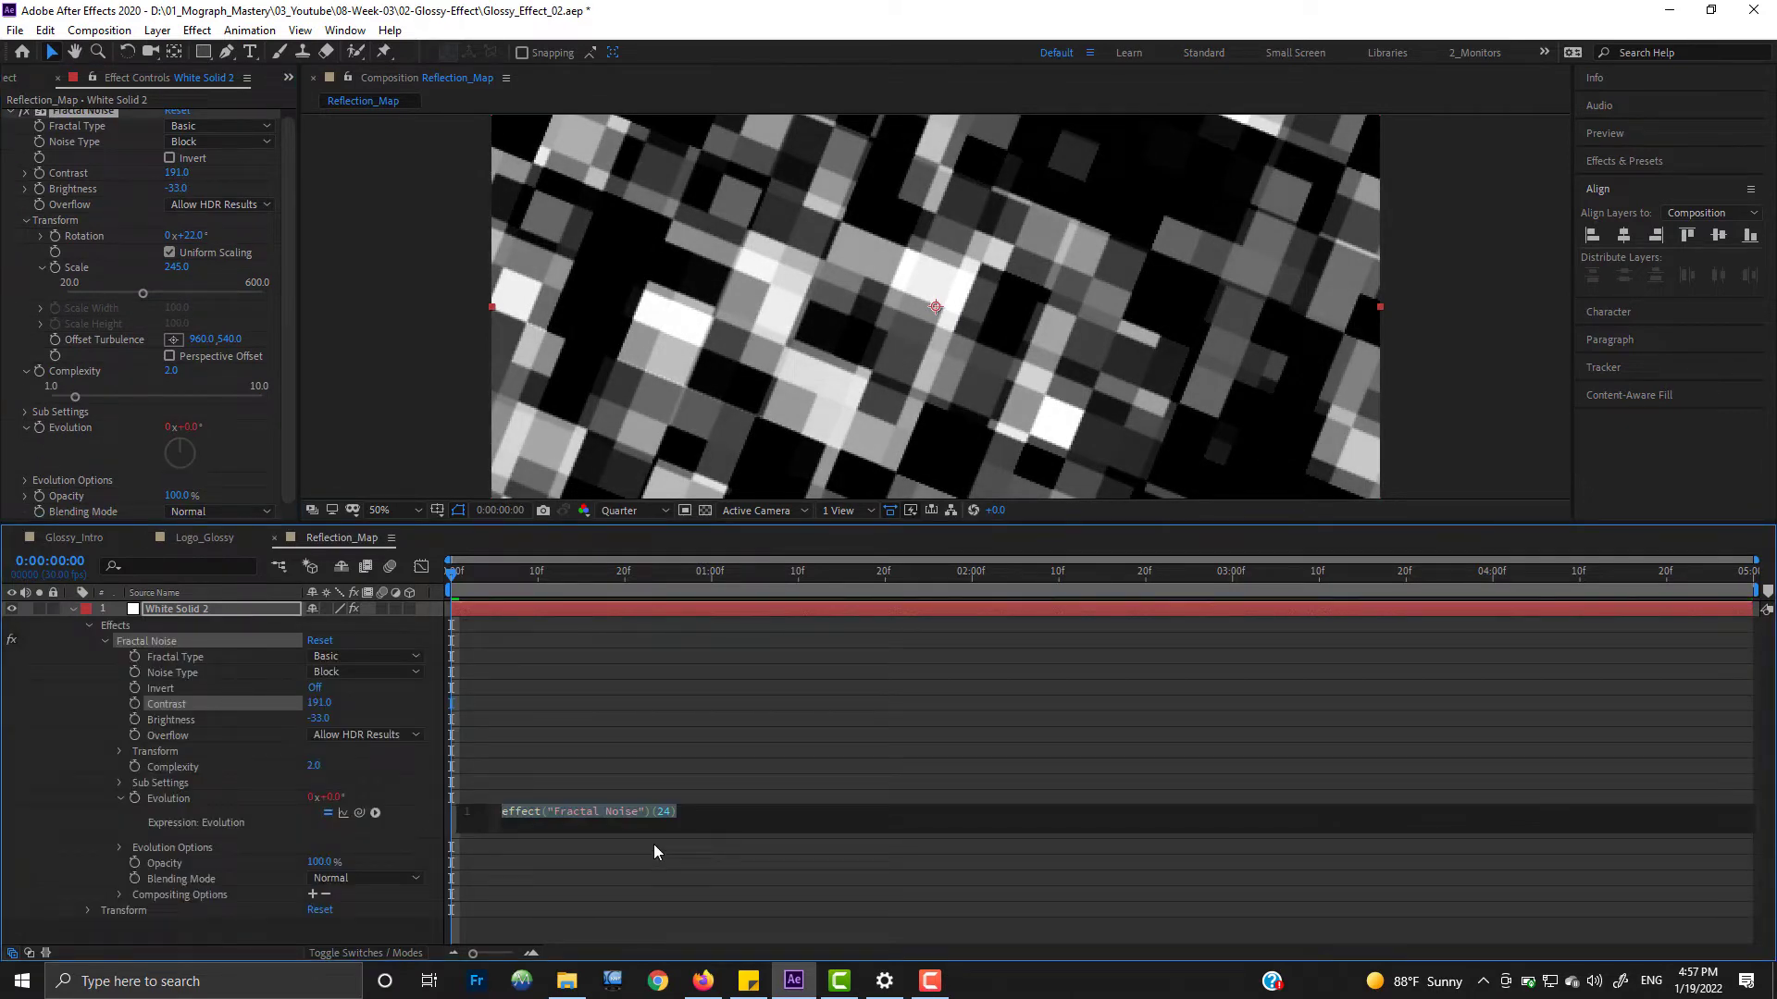
{"action": "type", "text": "time"}
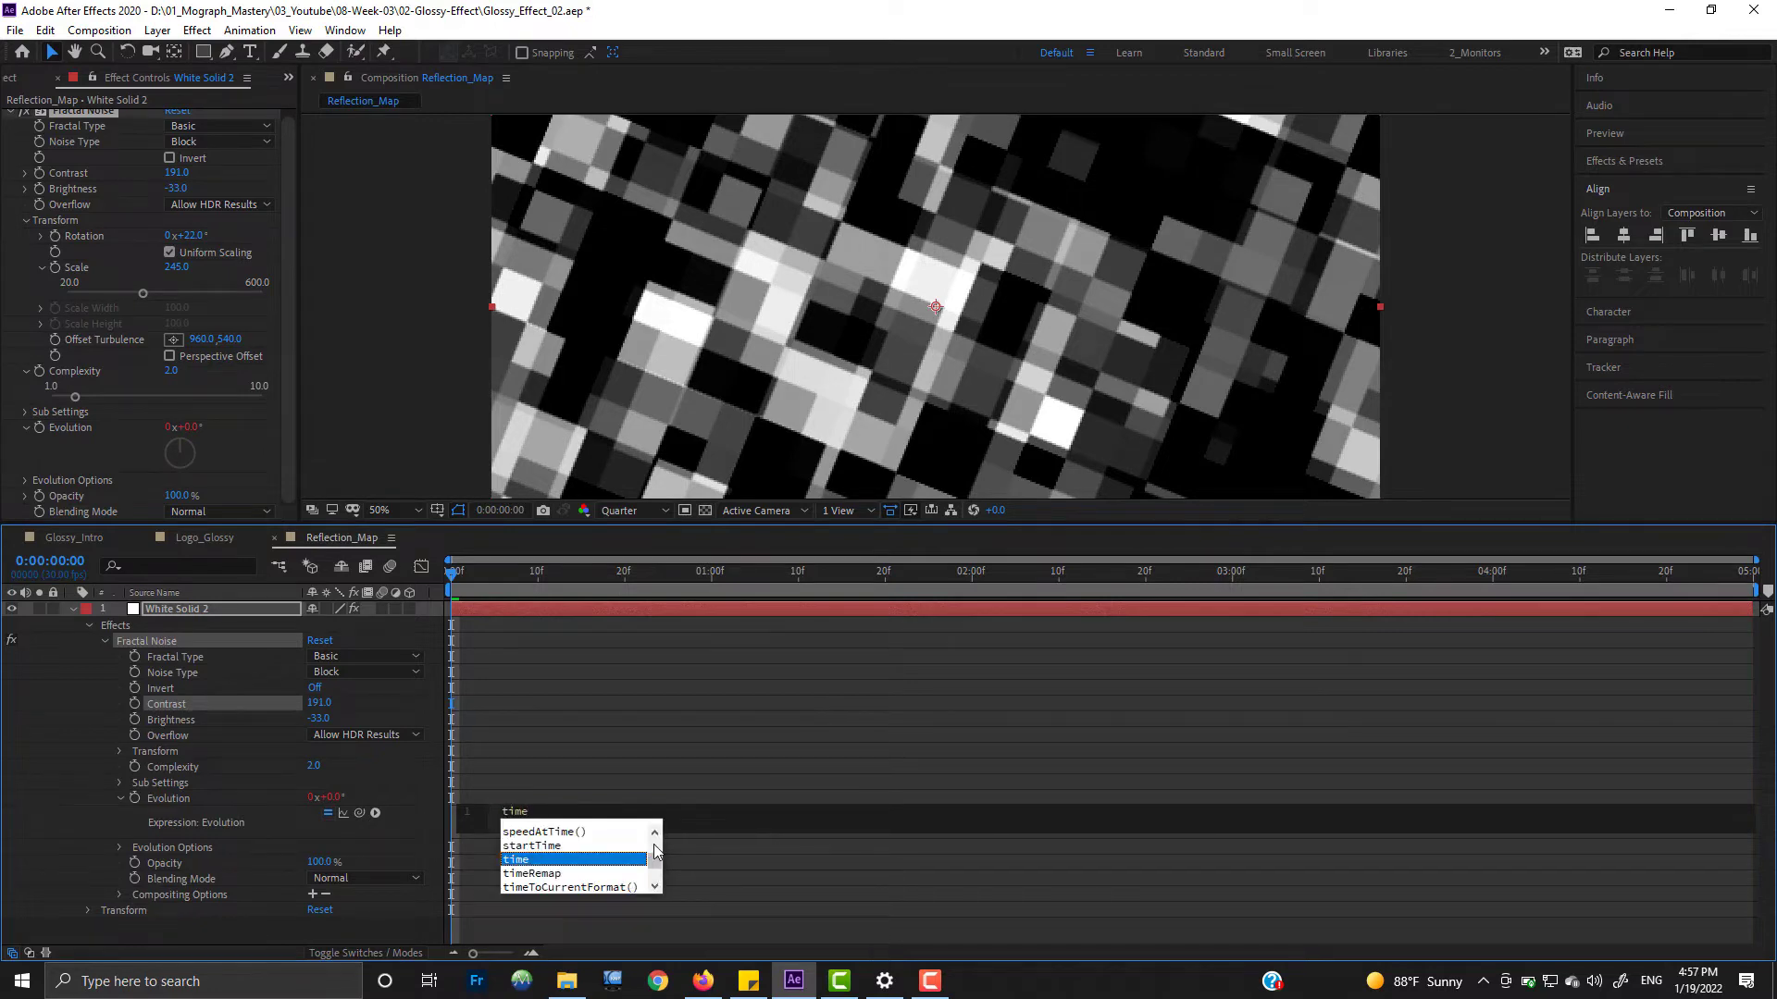
{"action": "key", "text": "Return"}
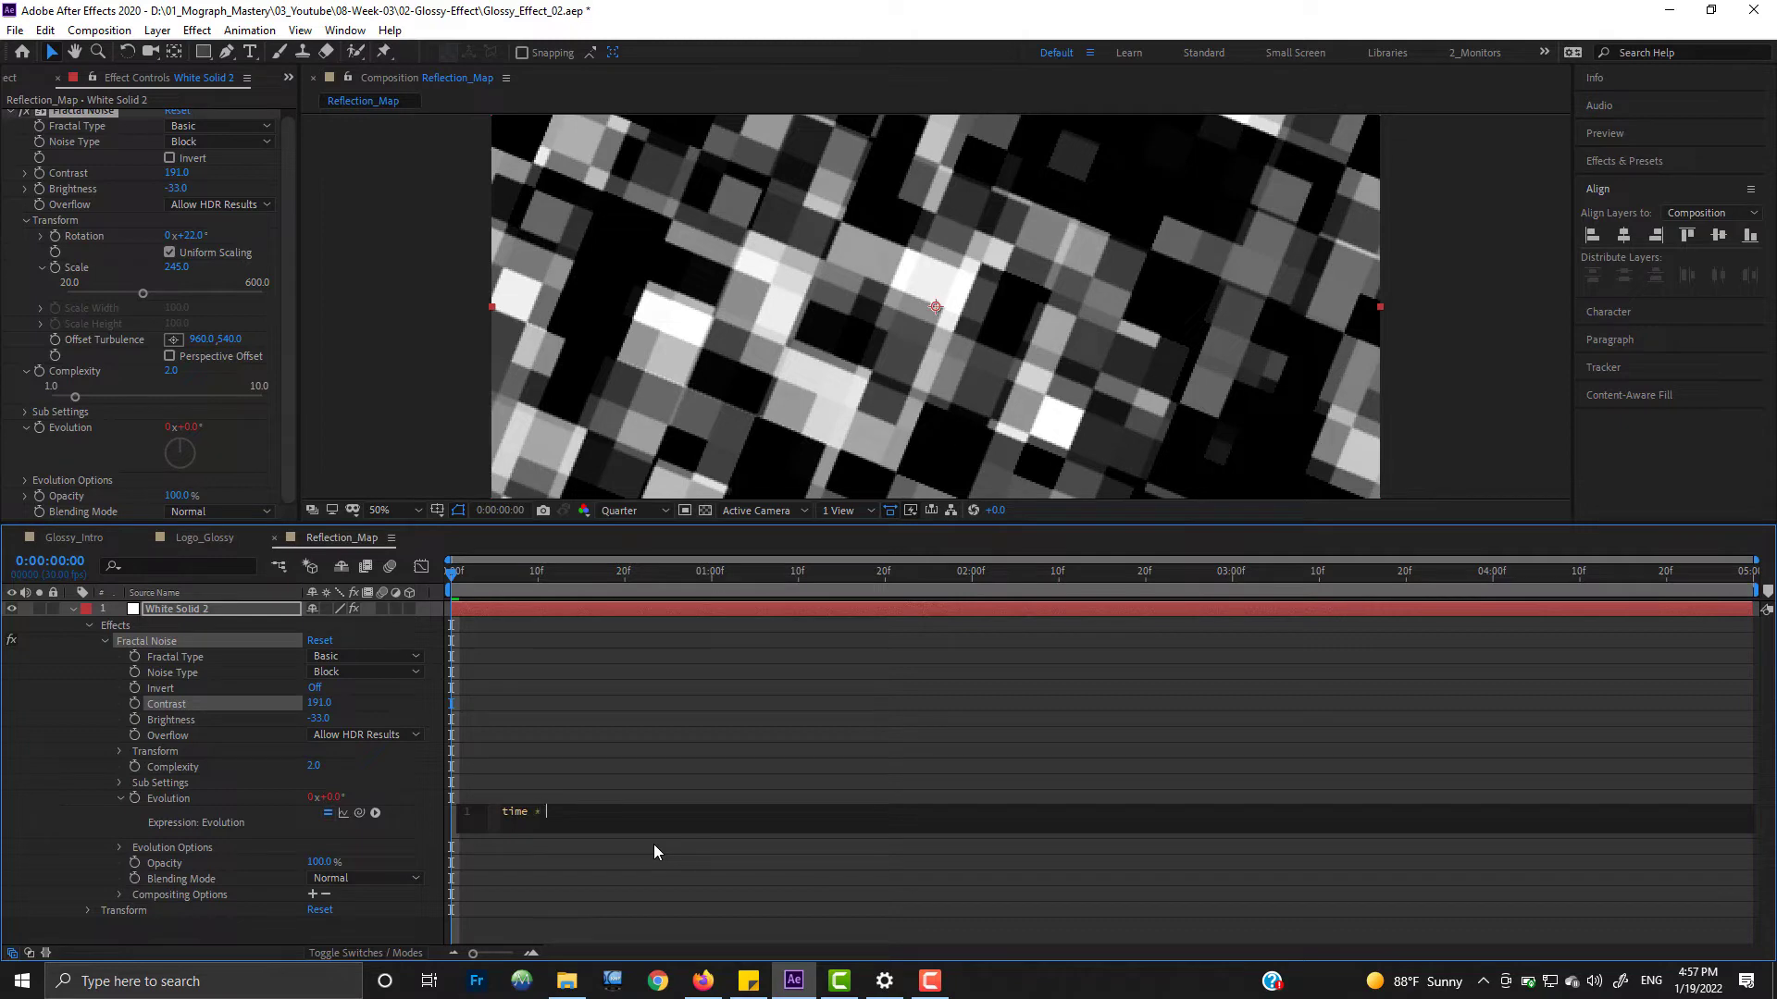
{"action": "type", "text": "* 350"}
{"action": "left_click", "coordinate": [653, 844]}
{"action": "key", "text": "space"}
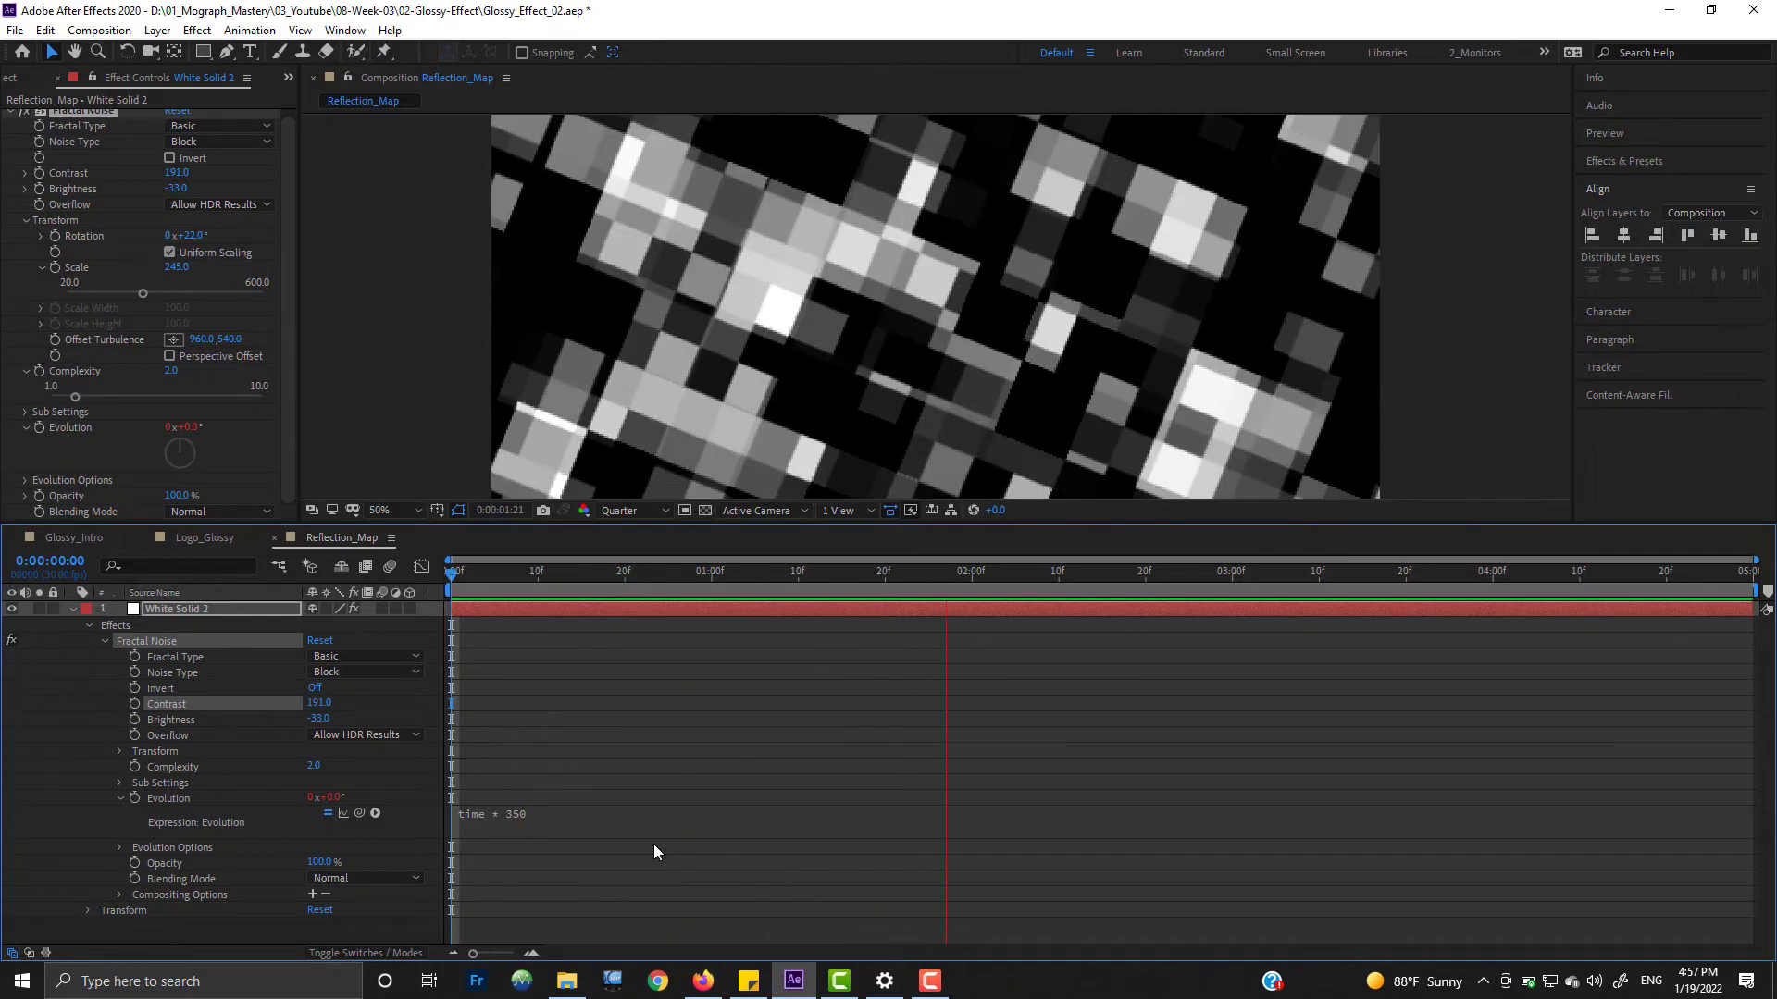
{"action": "key", "text": "space"}
Step: Slow the Evolution expression to time * 150, preview the animation, and collapse the layer's properties
{"action": "left_click", "coordinate": [537, 813]}
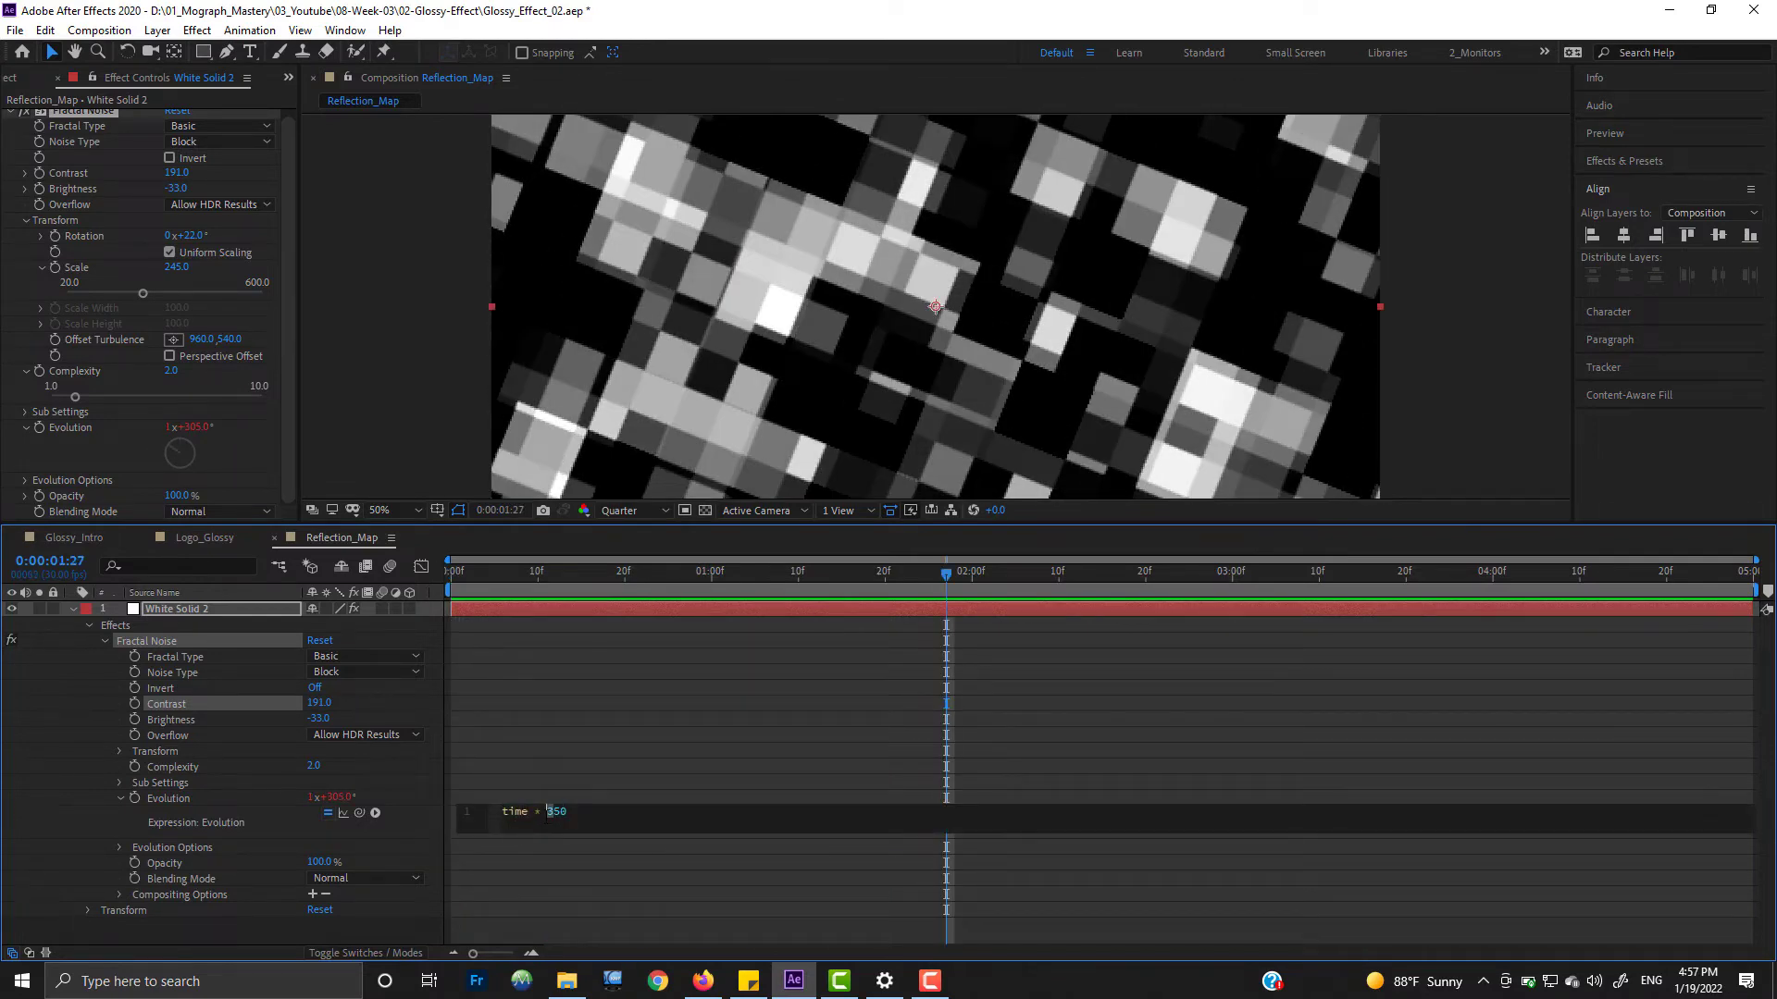
{"action": "left_click", "coordinate": [78, 768]}
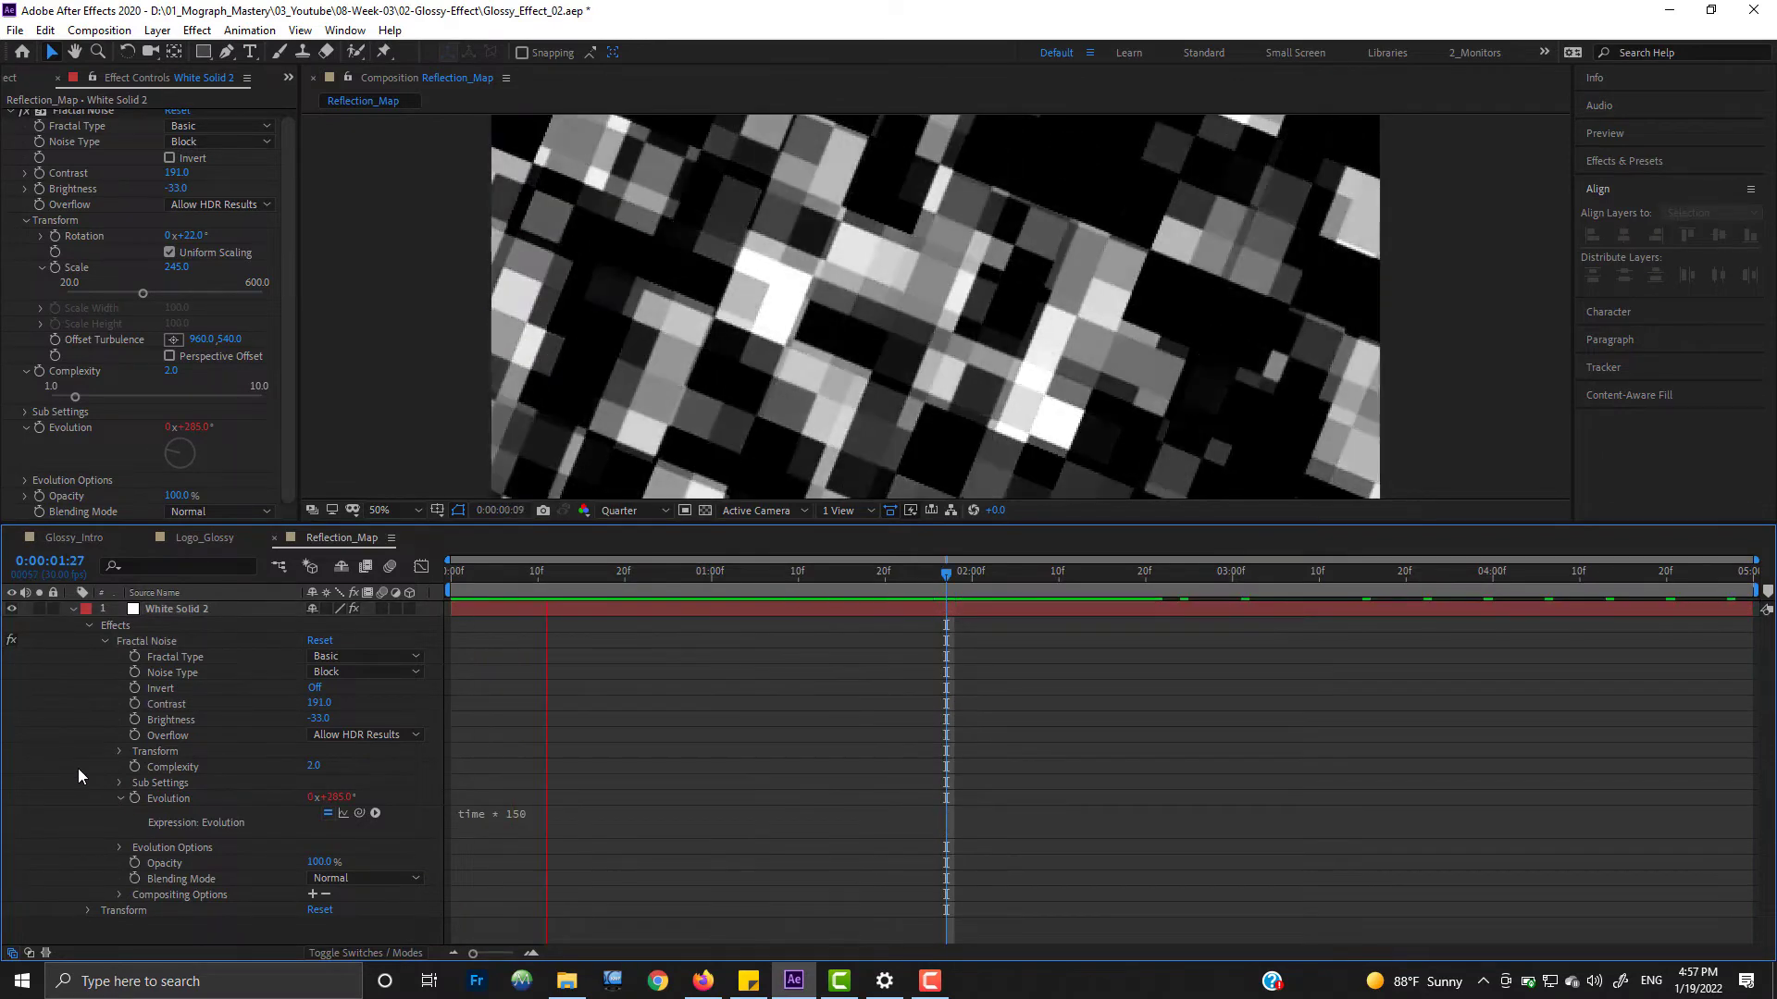
{"action": "key", "text": "space"}
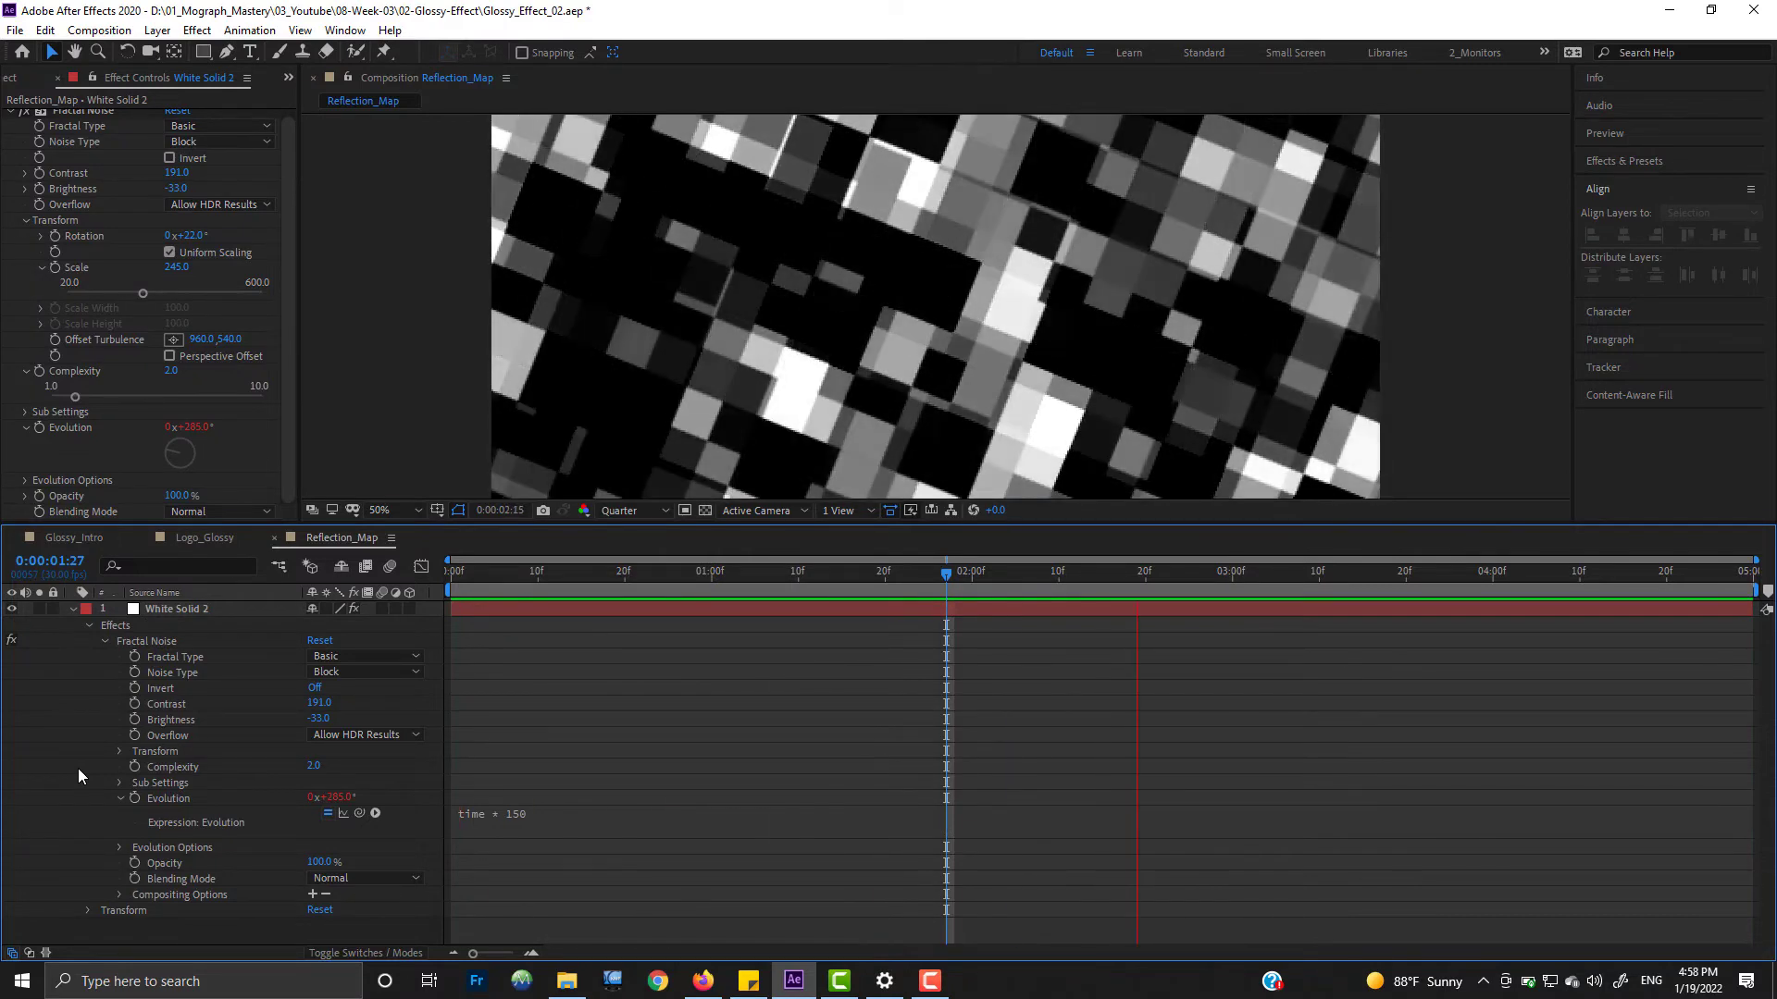
{"action": "key", "text": "space"}
{"action": "left_click", "coordinate": [73, 608]}
Step: Keyframe Offset Turbulence at the first frame, move its point toward the frame's lower right at 0:00:04:29, and preview the motion
{"action": "key", "text": "Home"}
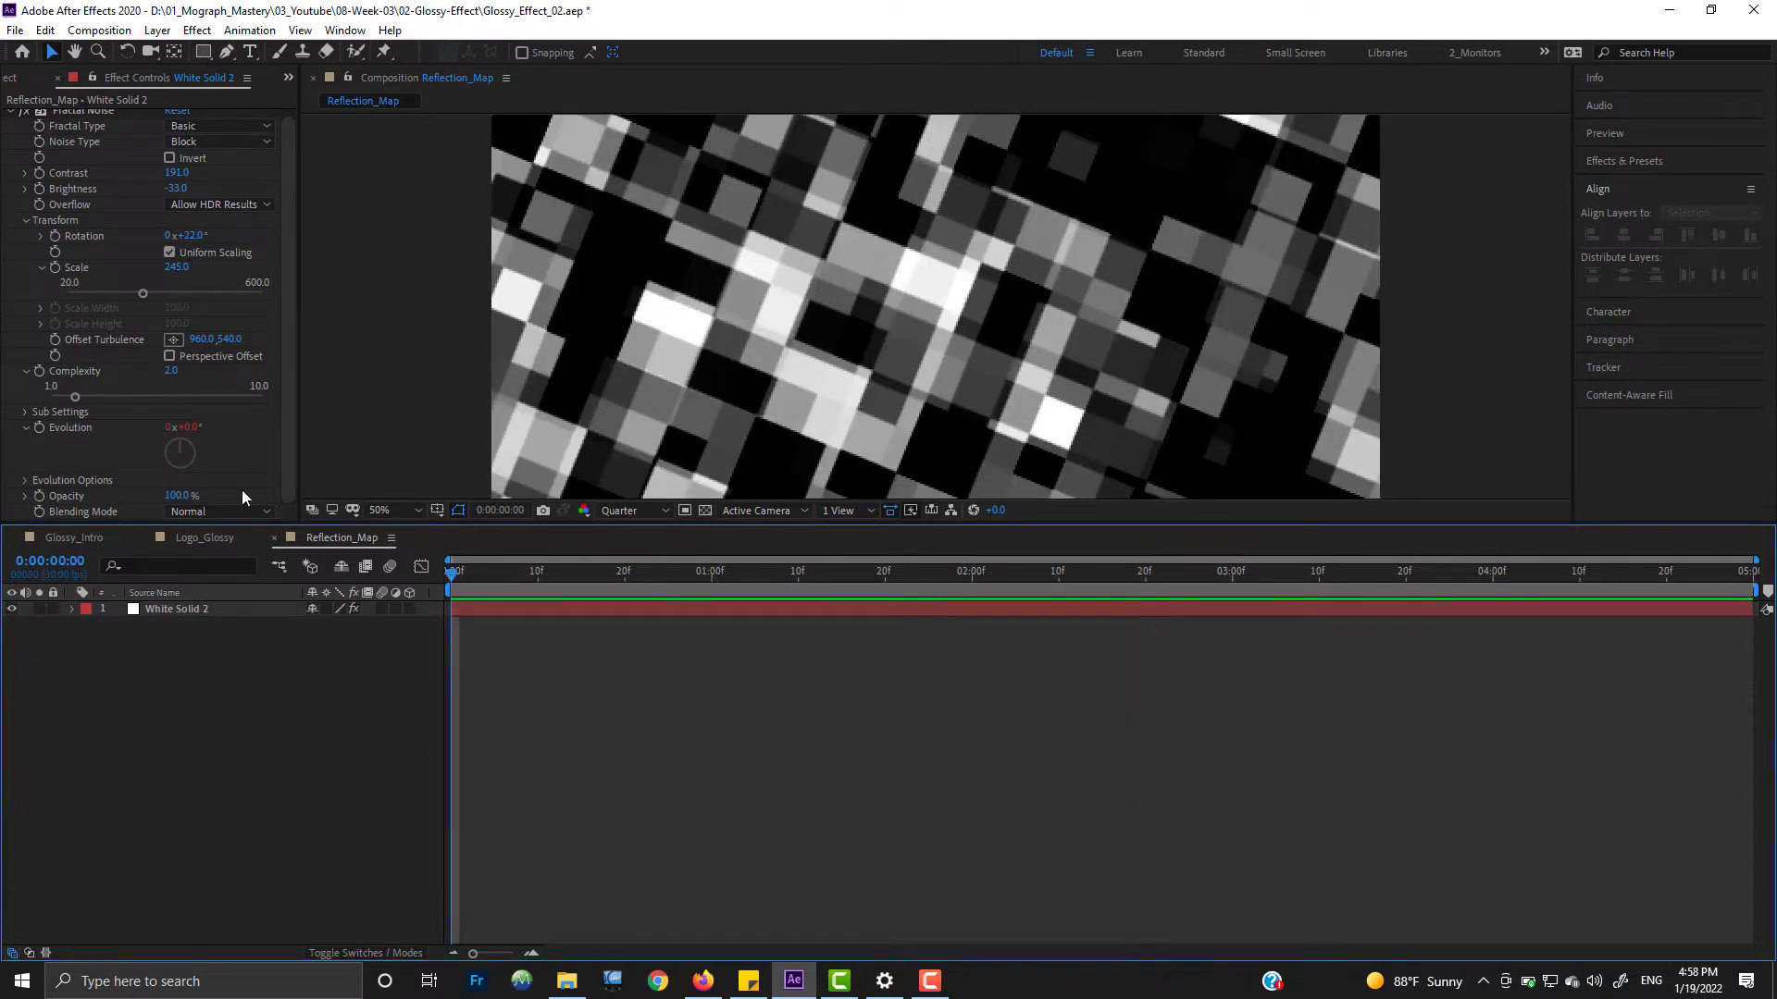
{"action": "left_click", "coordinate": [56, 341]}
{"action": "left_click", "coordinate": [1758, 575]}
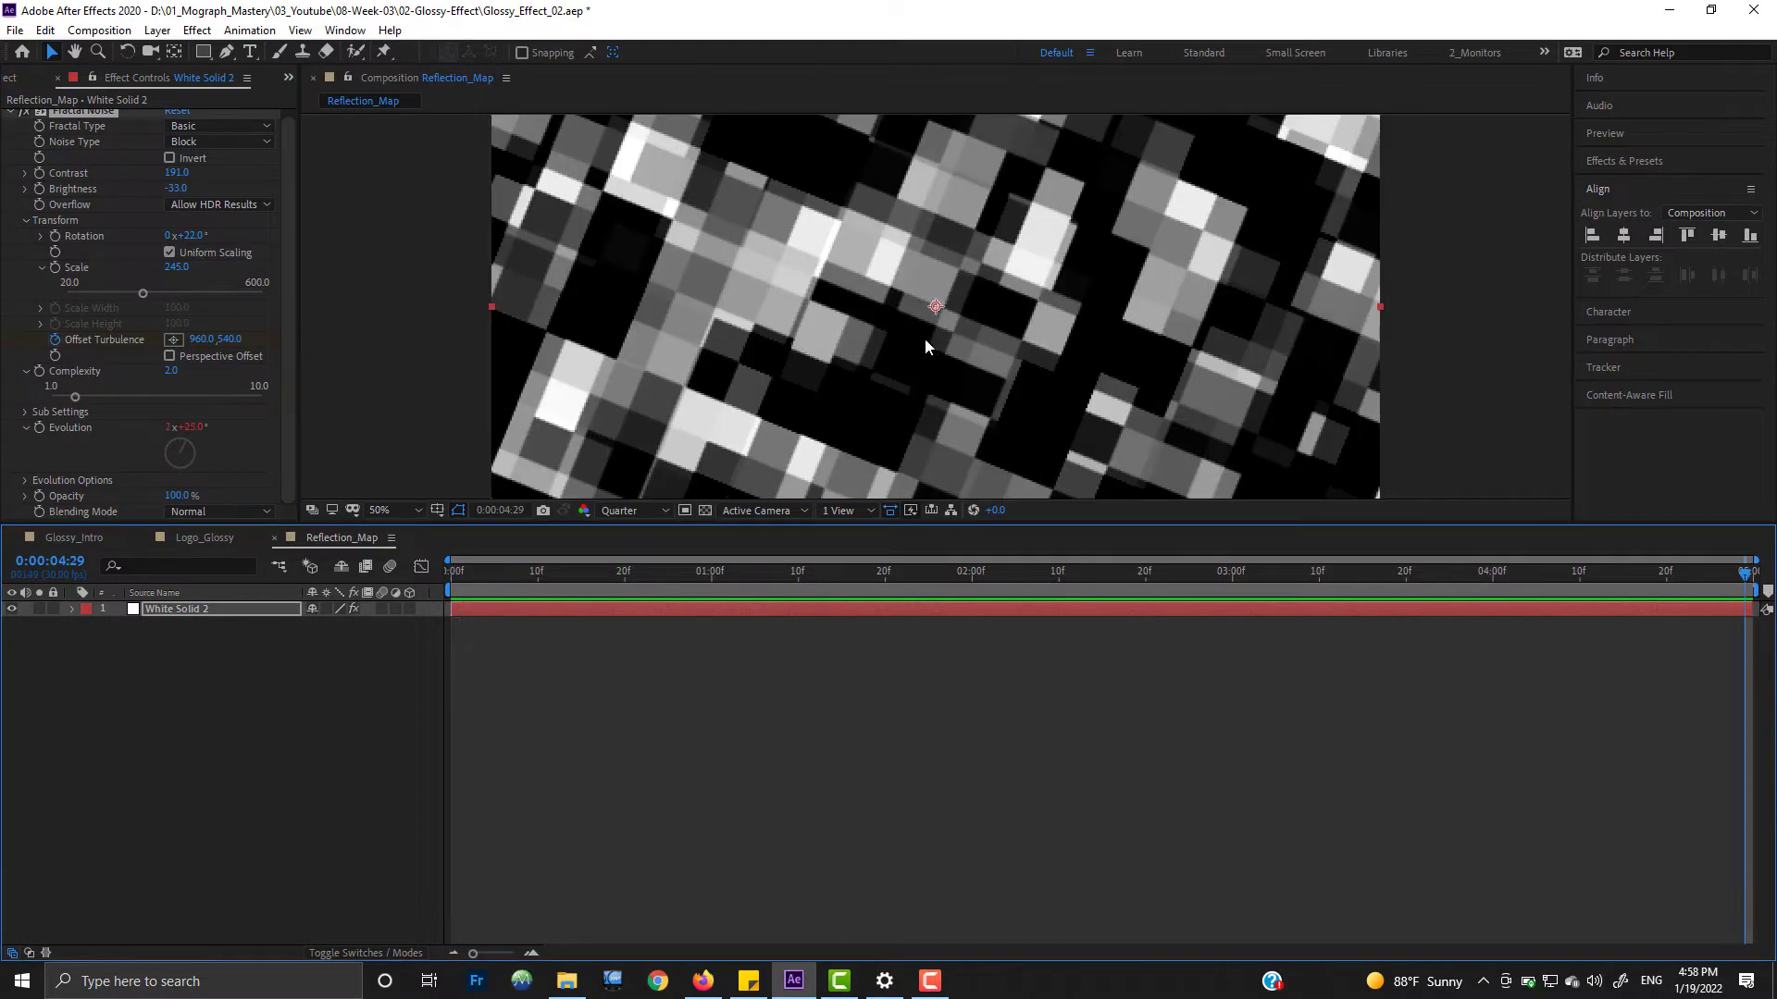
{"action": "left_click", "coordinate": [173, 340]}
{"action": "left_click", "coordinate": [1347, 477]}
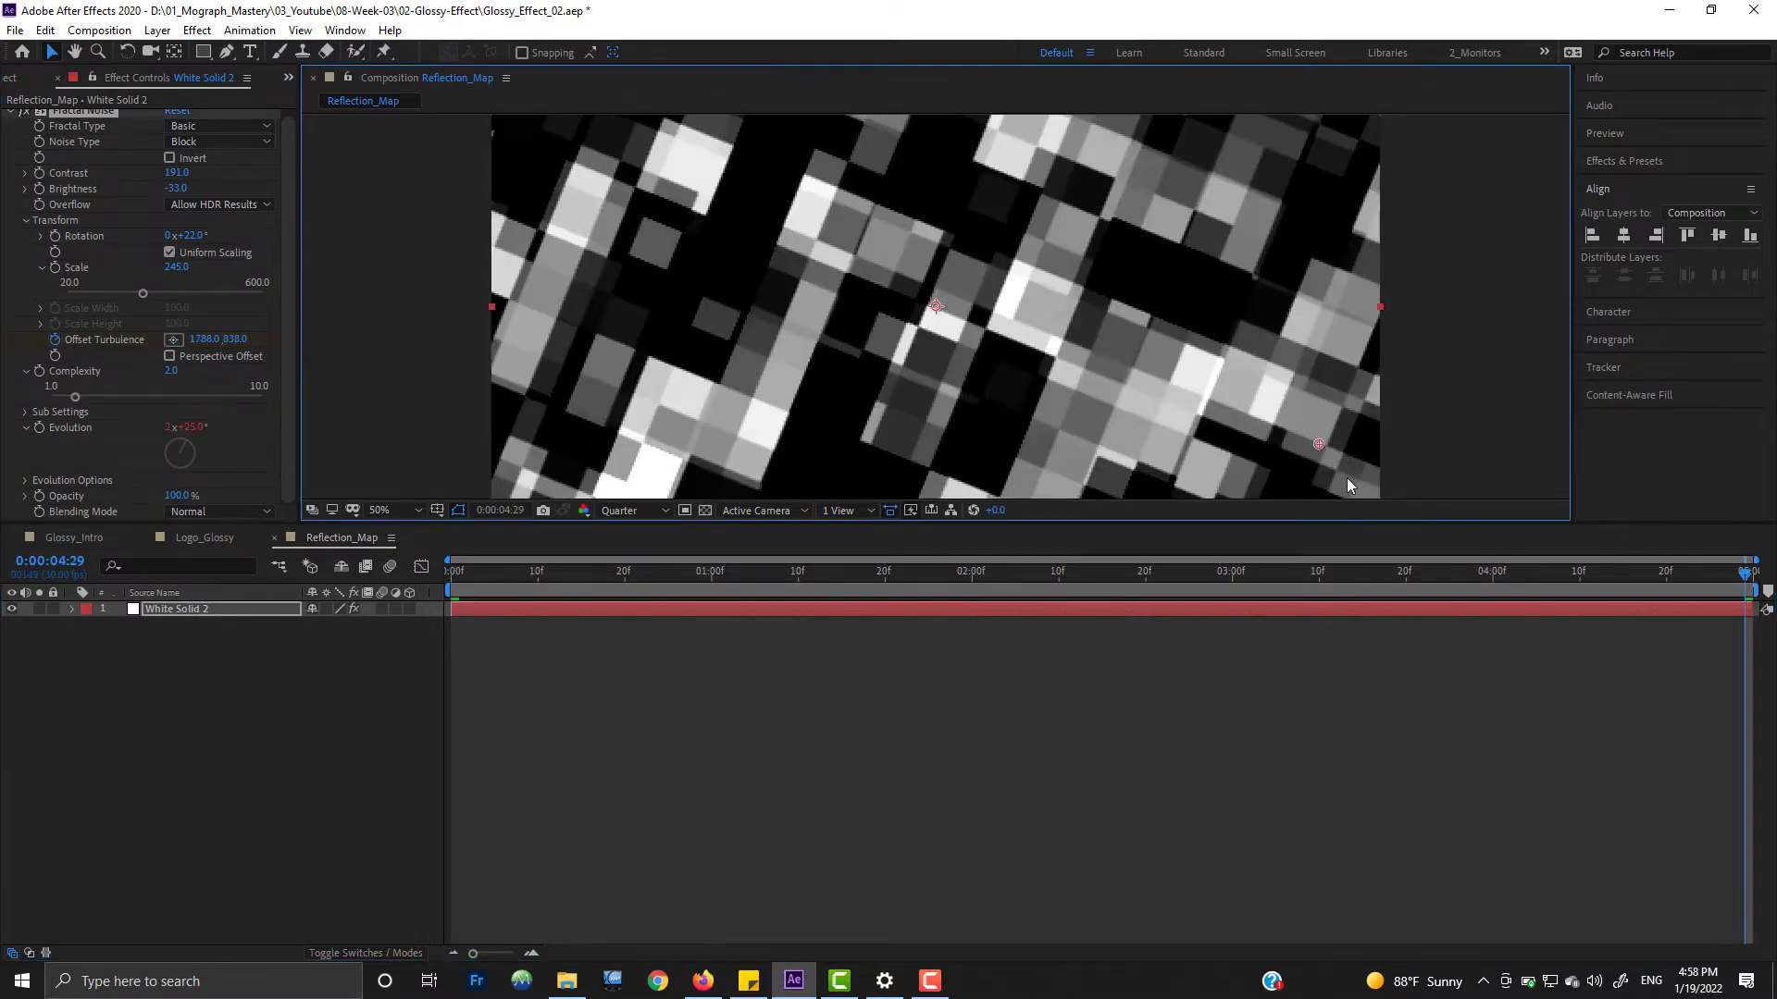
{"action": "key", "text": "comma"}
{"action": "key", "text": "space"}
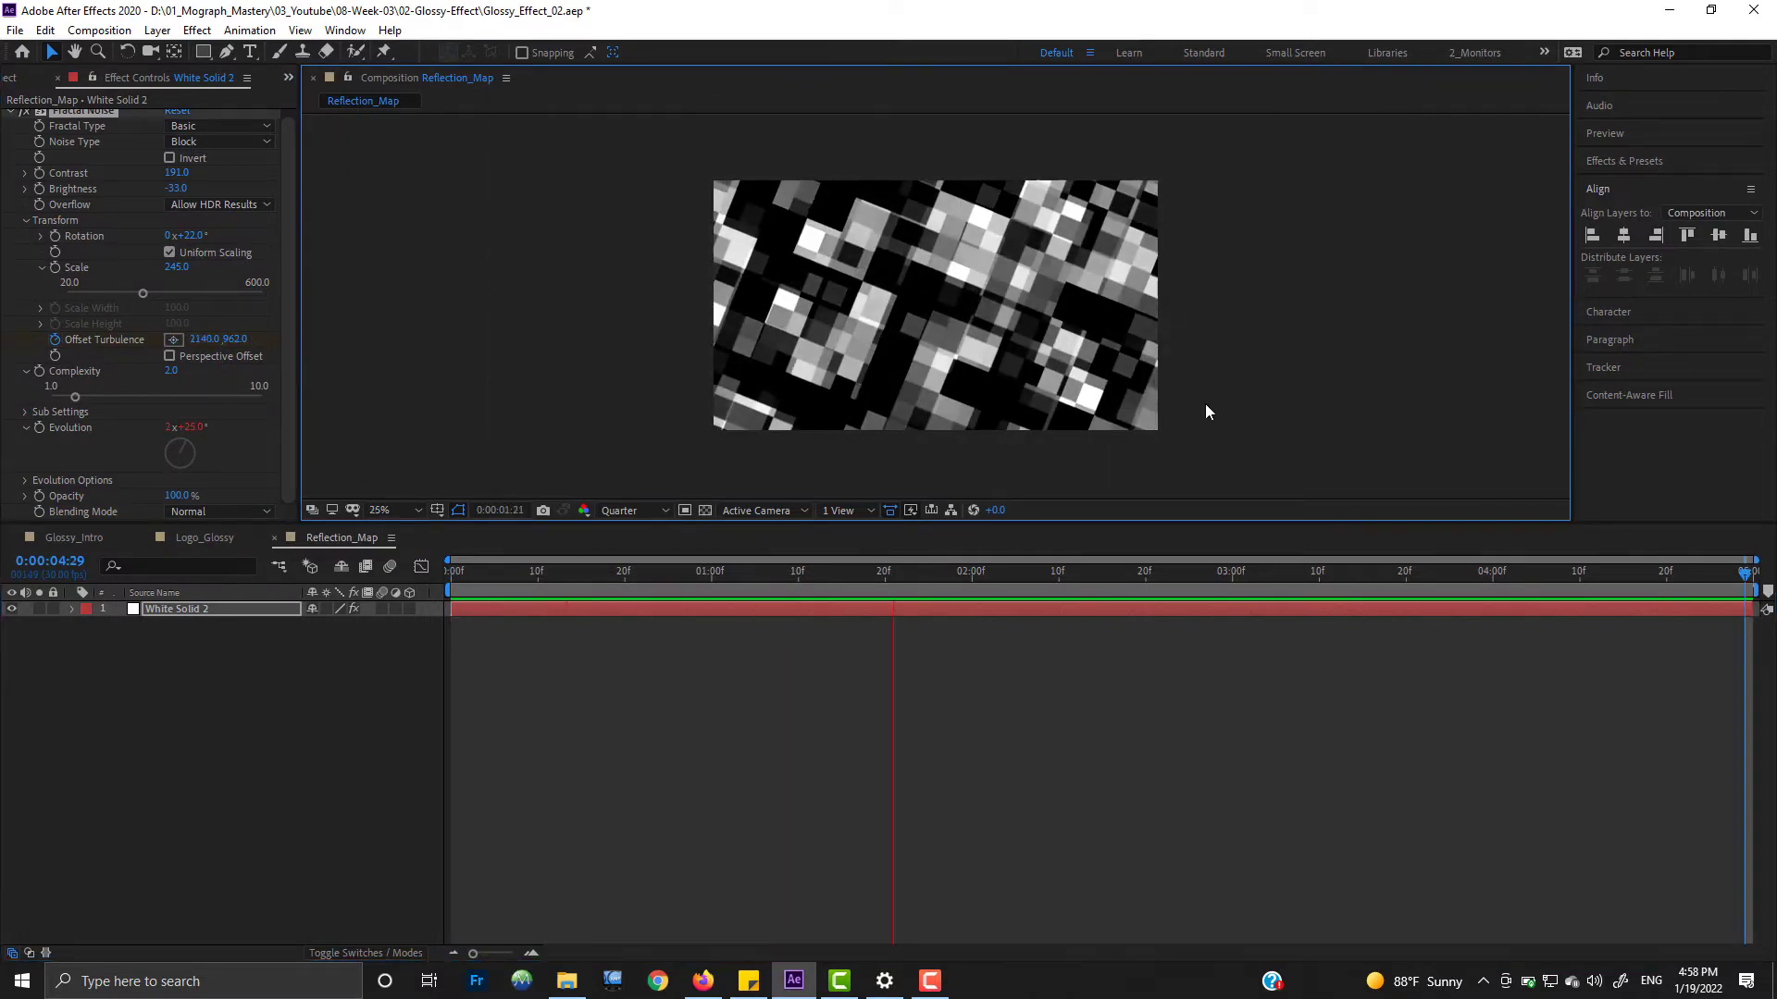
Step: Apply Fast Box Blur to the white solid in Reflection_Map with a blur radius of 7
{"action": "left_click", "coordinate": [25, 112]}
{"action": "right_click", "coordinate": [194, 194]}
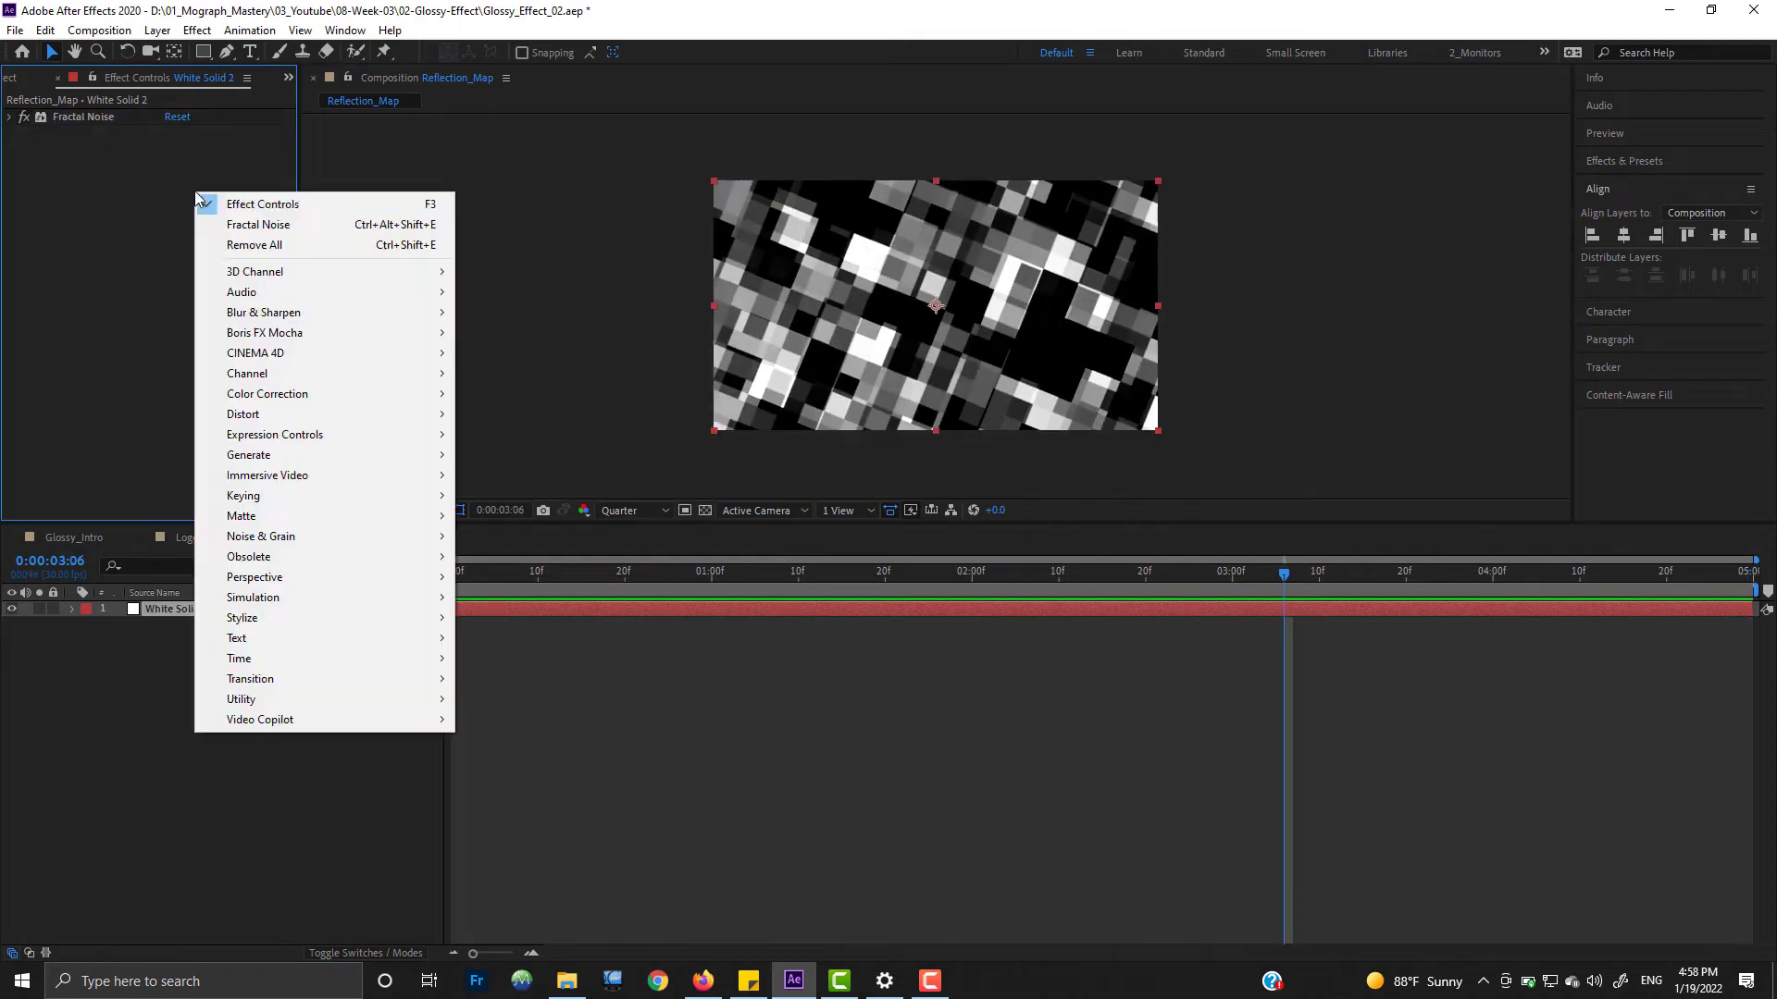
{"action": "right_click", "coordinate": [185, 607]}
{"action": "mouse_move", "coordinate": [223, 369]}
{"action": "mouse_move", "coordinate": [454, 477]}
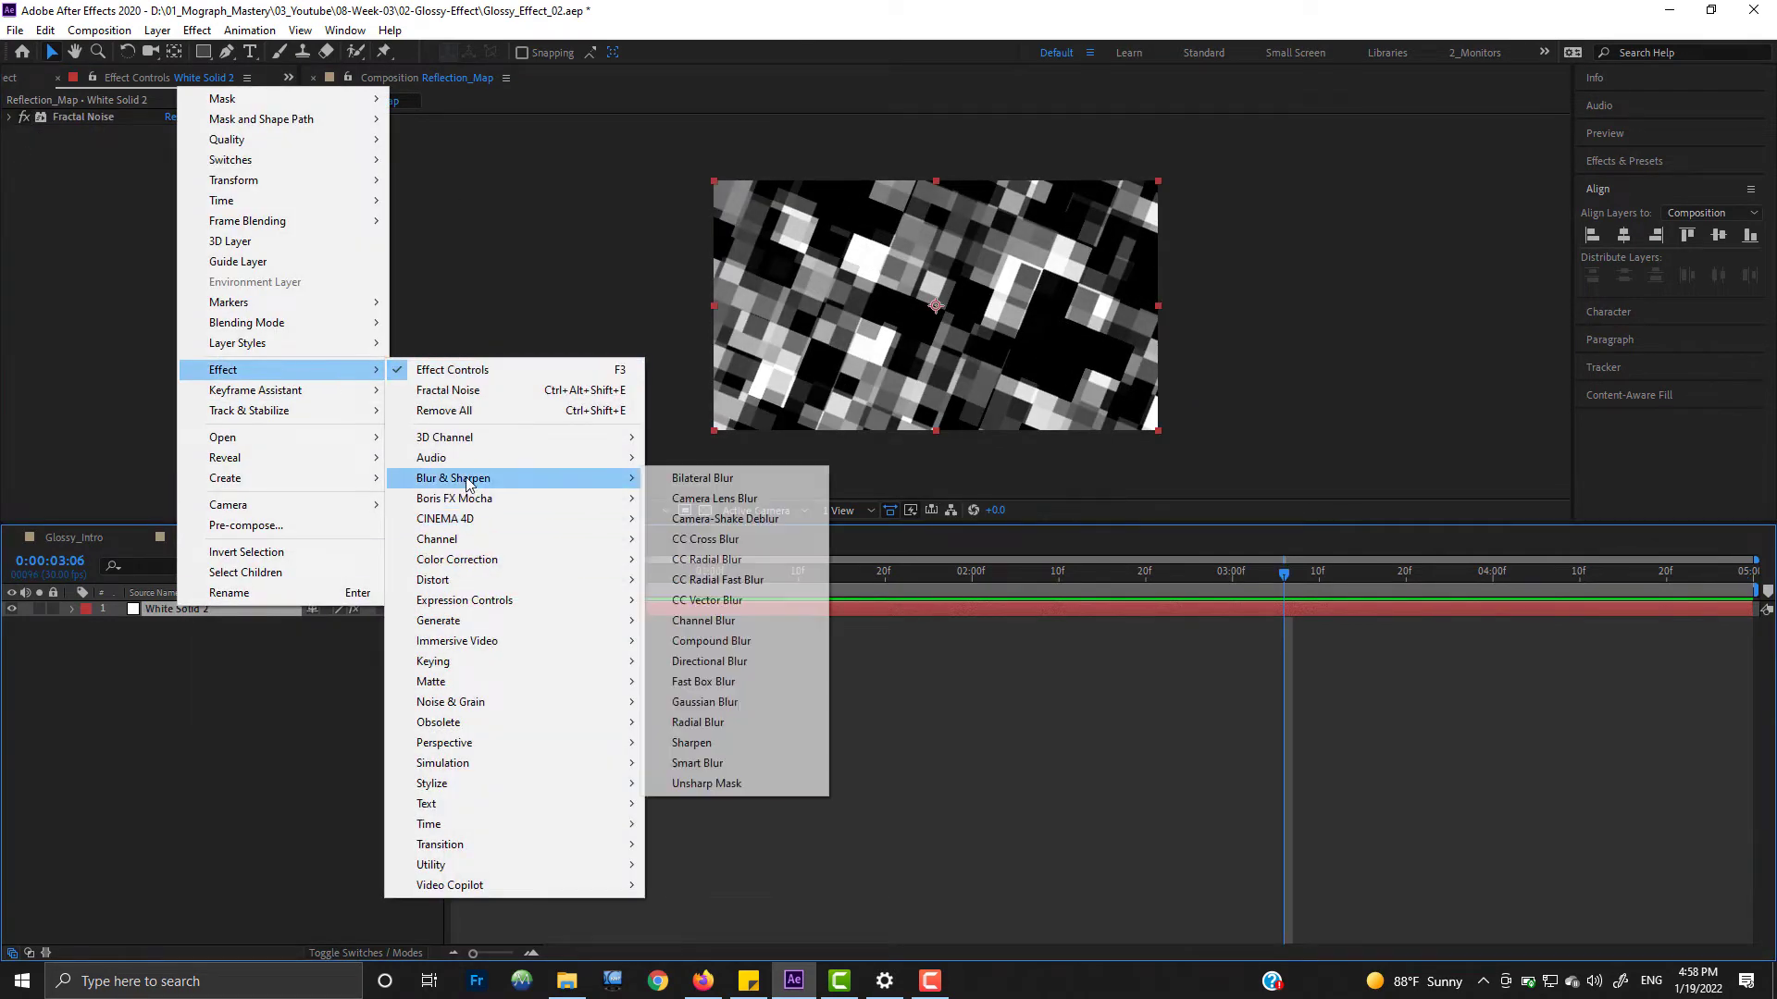
{"action": "left_click", "coordinate": [703, 681]}
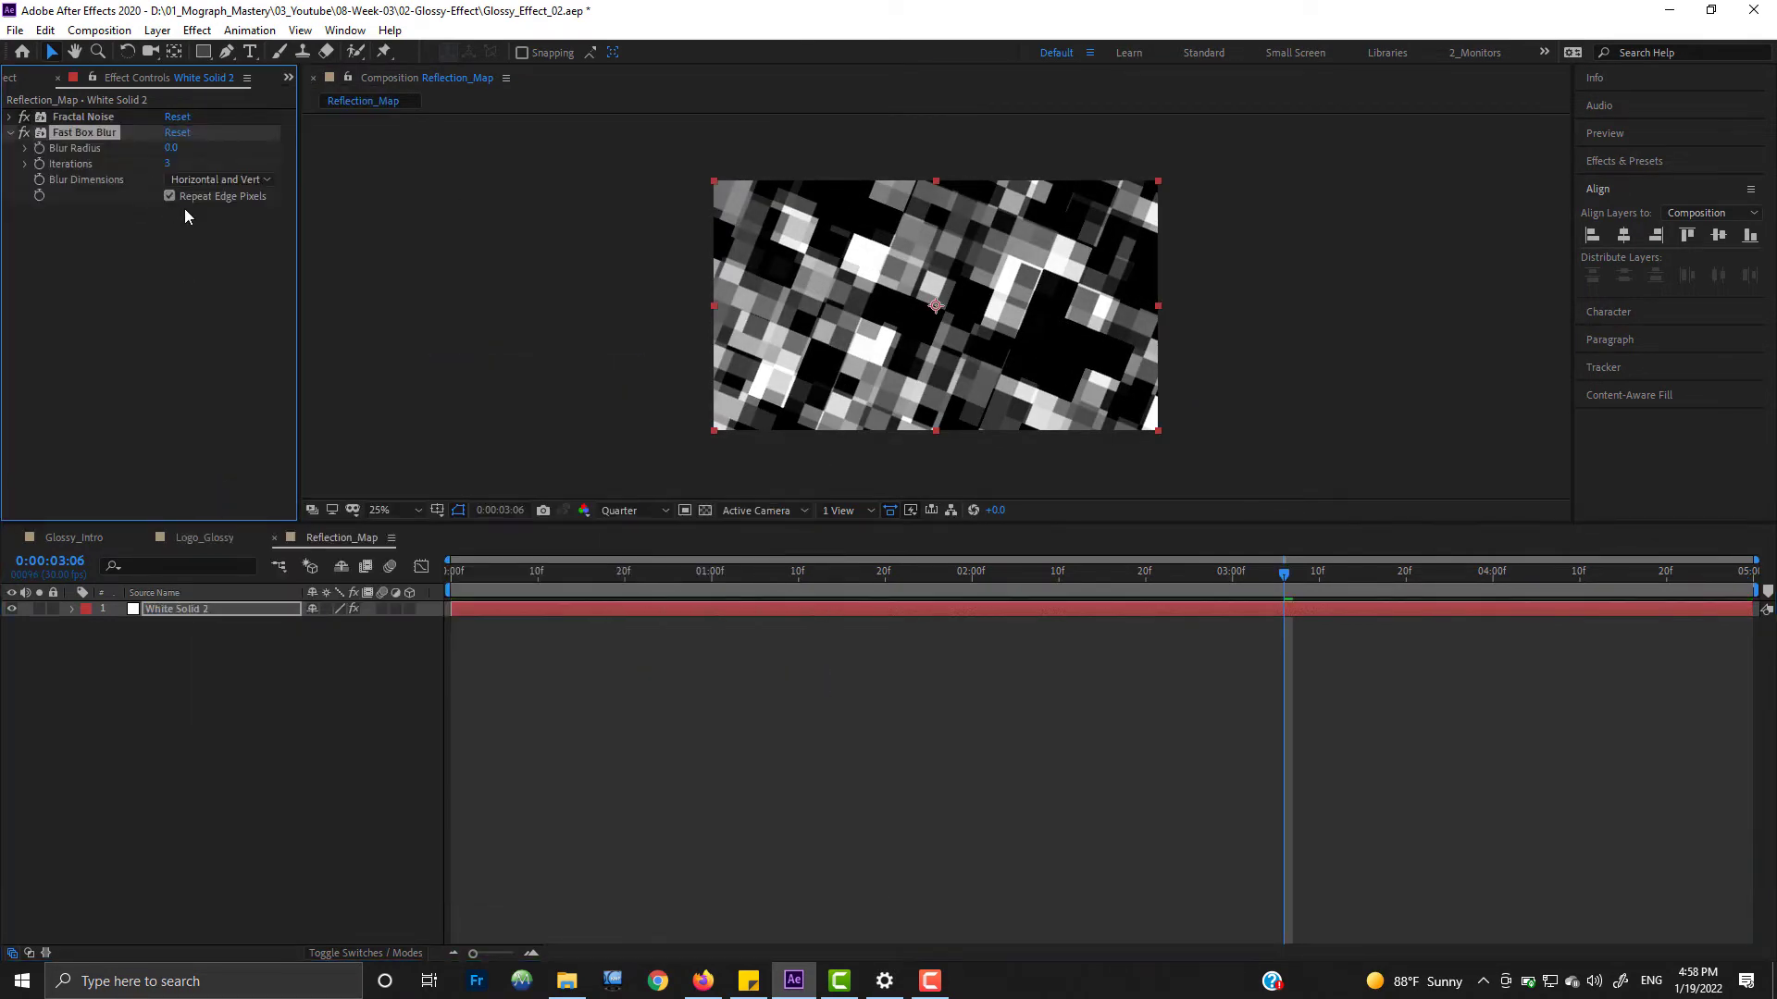
{"action": "left_click", "coordinate": [170, 149]}
{"action": "type", "text": "7"}
{"action": "key", "text": "Return"}
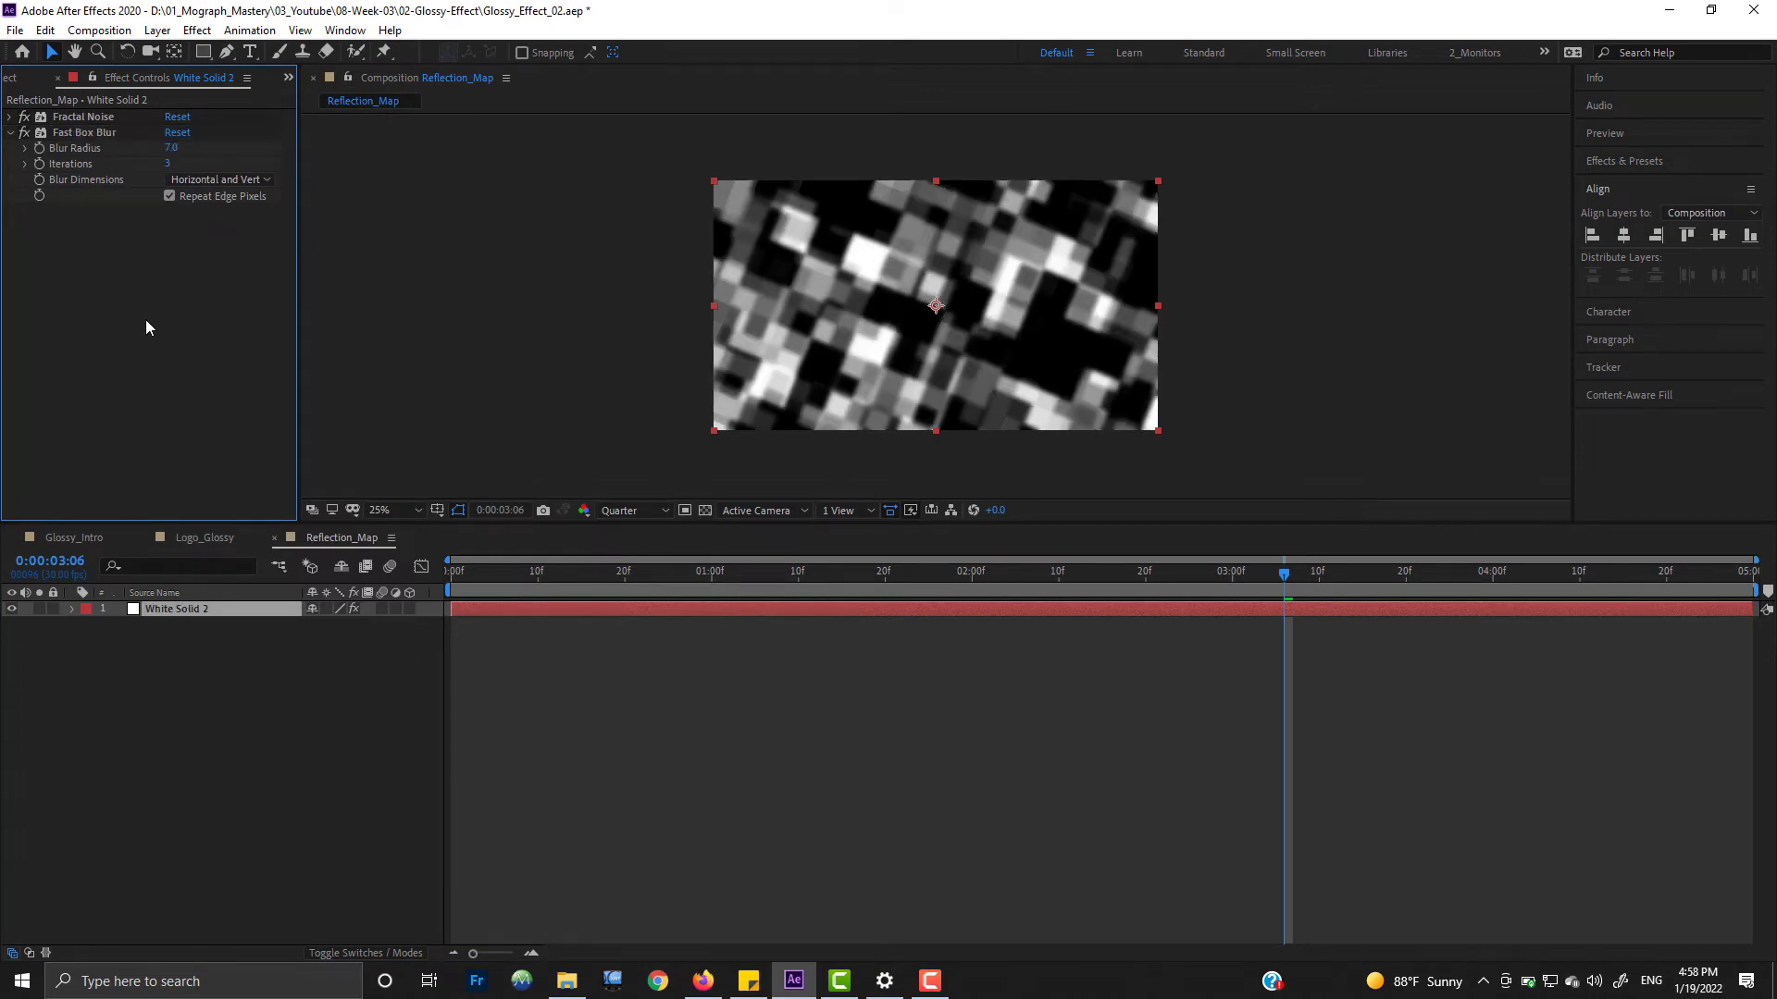
Step: Close the Reflection_Map timeline, place Reflection_Map above the Logo layer in Logo_Glossy, and turn off its visibility
{"action": "left_click", "coordinate": [296, 664]}
{"action": "left_click", "coordinate": [276, 539]}
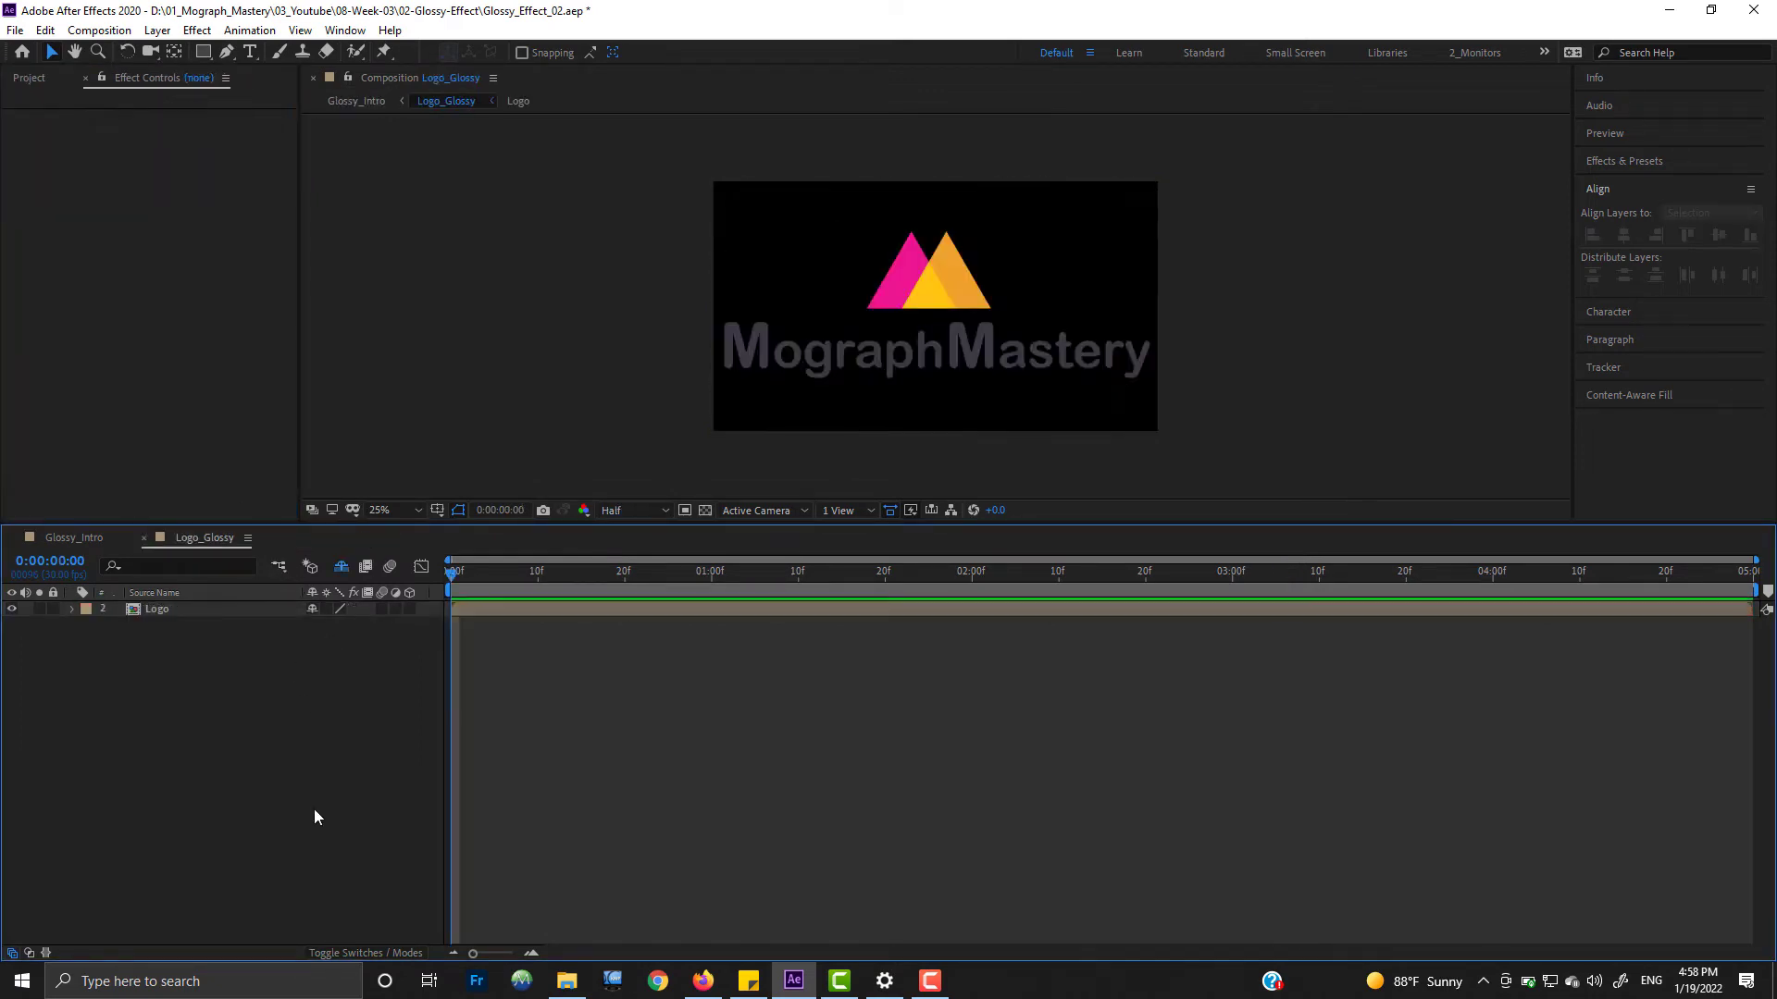
{"action": "left_click", "coordinate": [26, 80]}
{"action": "left_click_drag", "start_coordinate": [83, 315], "coordinate": [161, 611]}
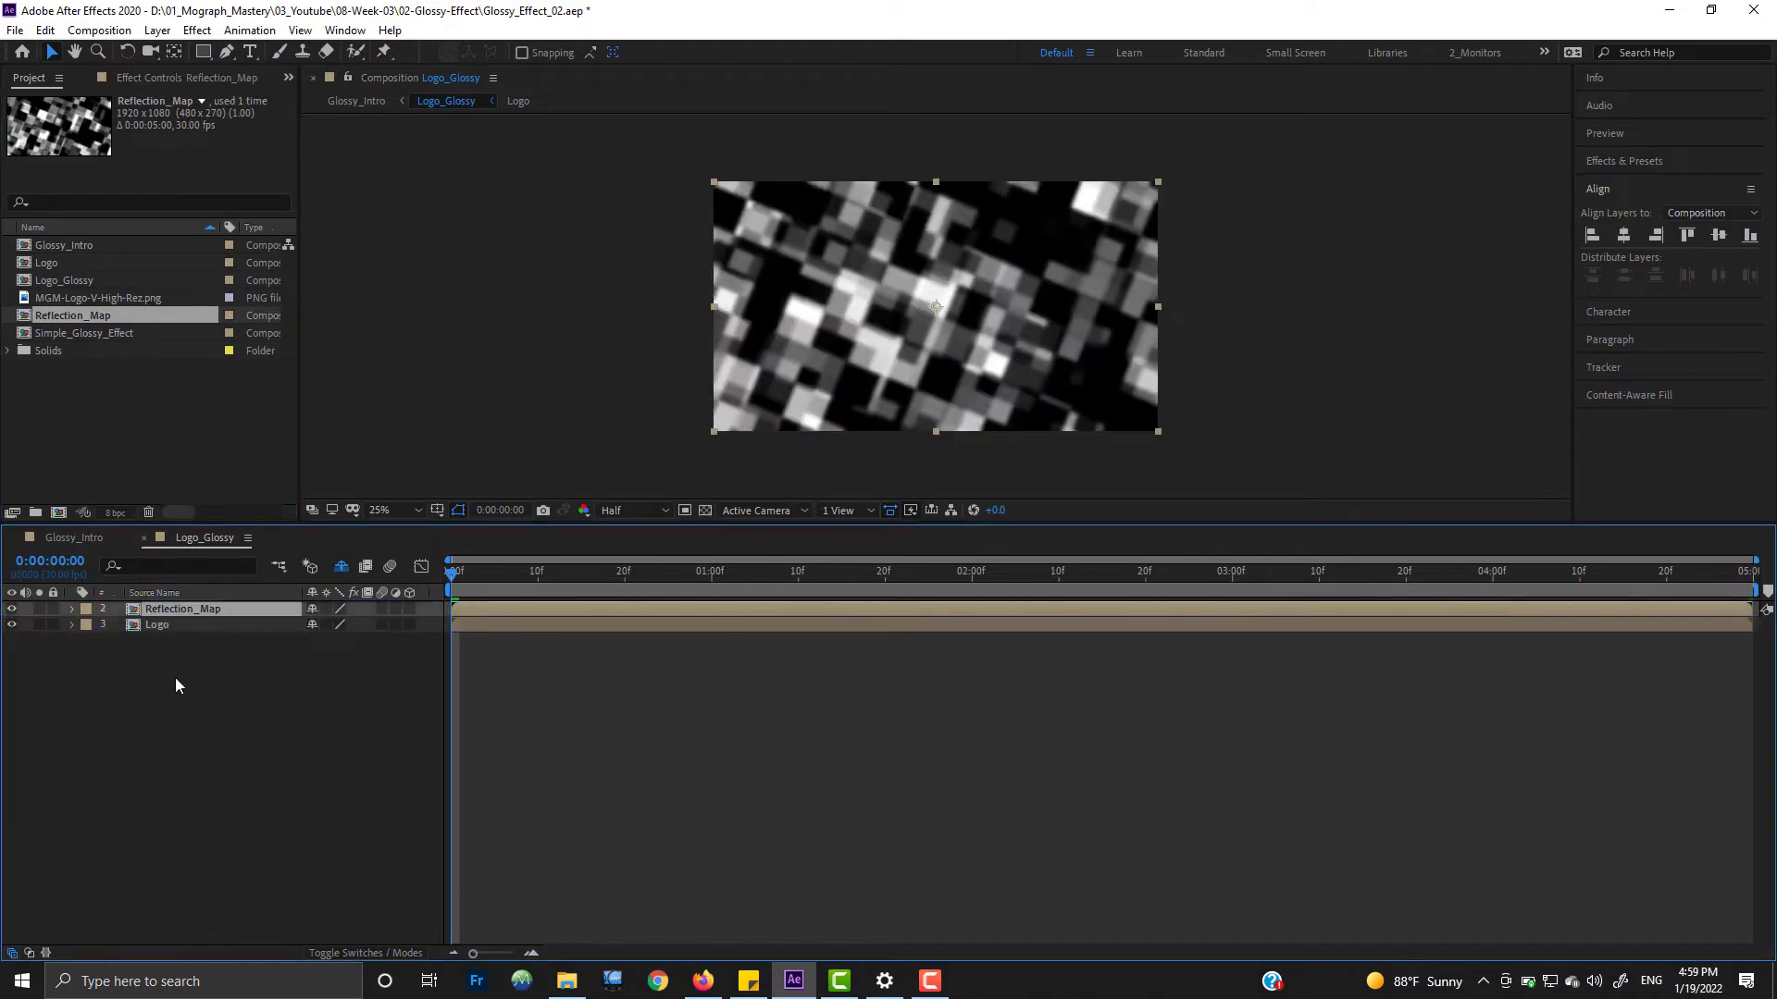
{"action": "left_click", "coordinate": [11, 609]}
Step: Duplicate the Logo layer and move the copy above the Reflection_Map layer
{"action": "left_click", "coordinate": [158, 629]}
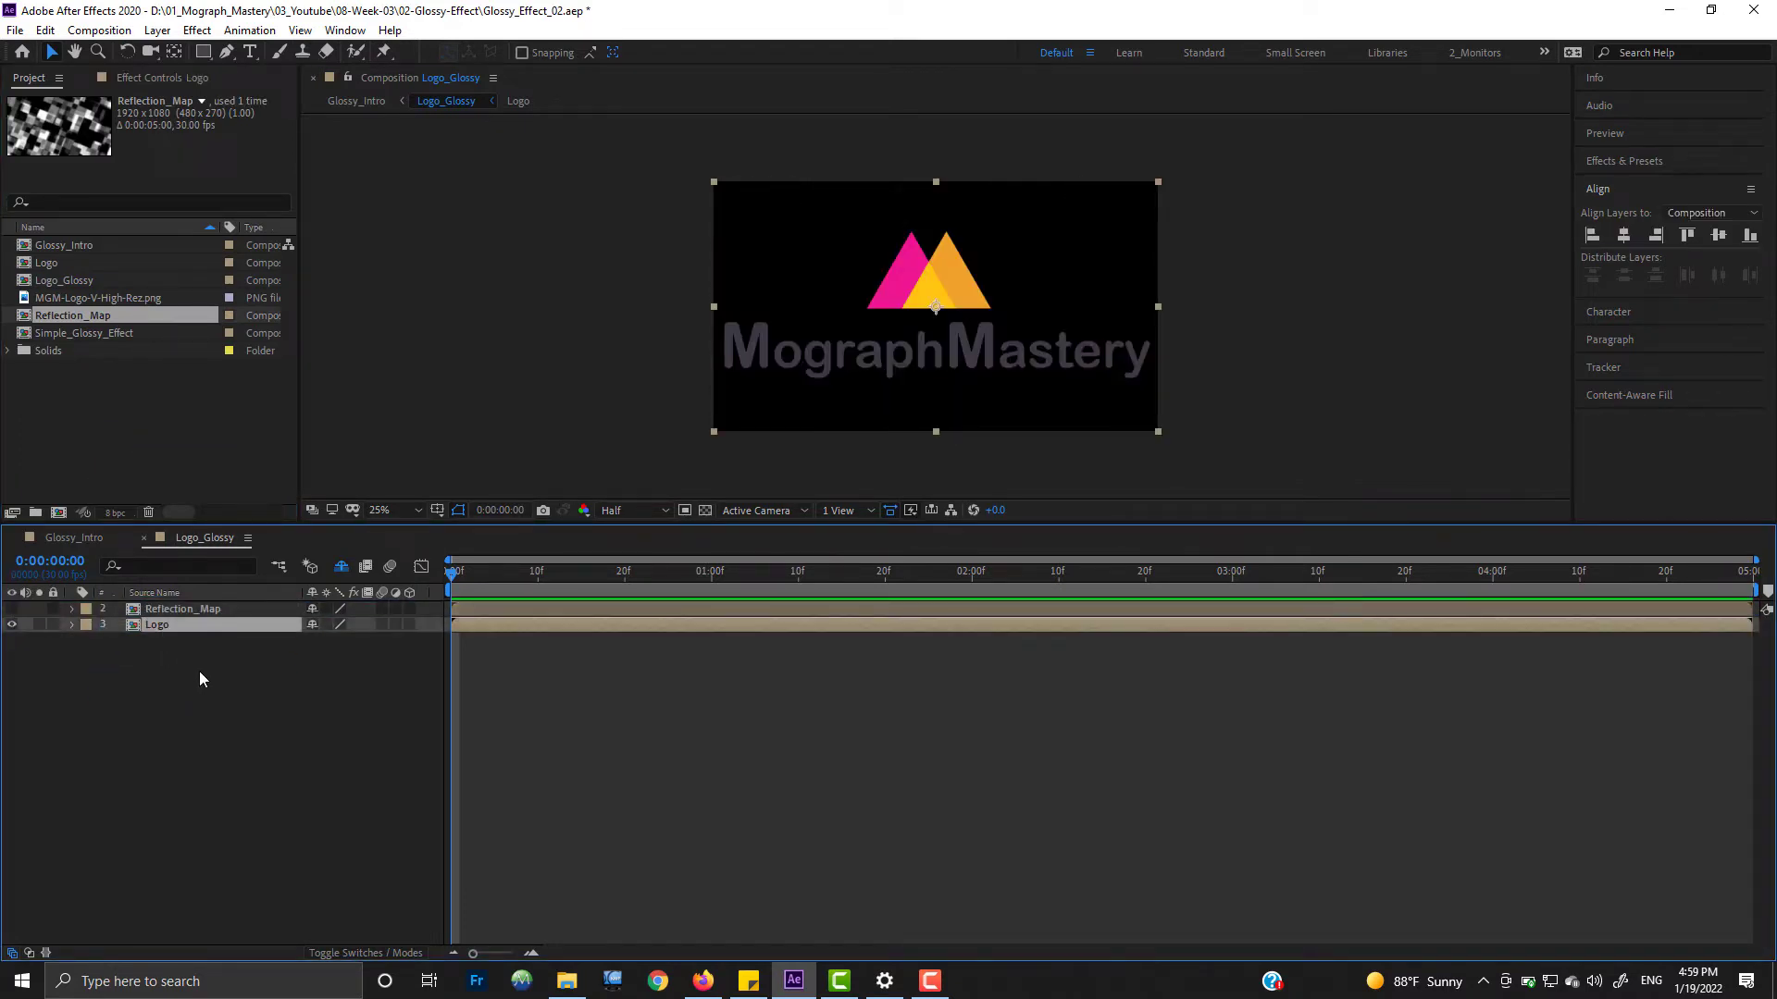
{"action": "key", "text": "ctrl+d"}
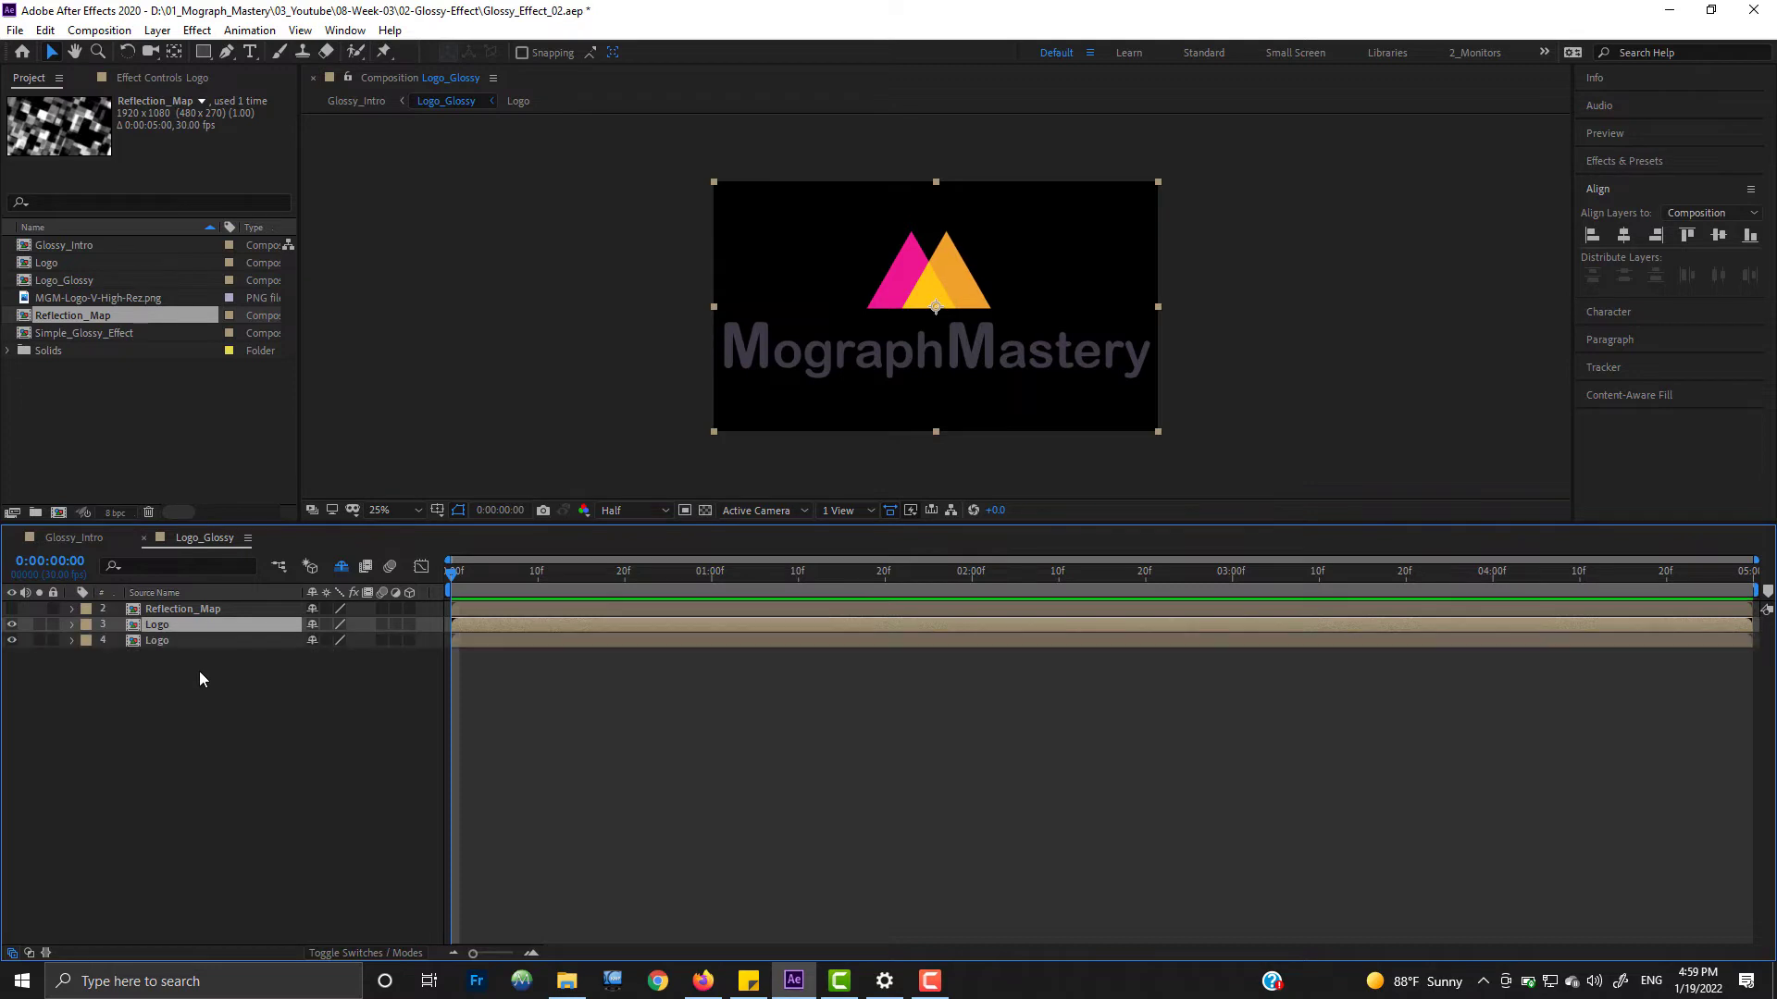
{"action": "left_click_drag", "start_coordinate": [159, 625], "coordinate": [168, 609]}
Step: Set the Reflection_Map layer to use the upper Logo layer as its alpha matte and turn on Reflection_Map's visibility
{"action": "left_click", "coordinate": [206, 625]}
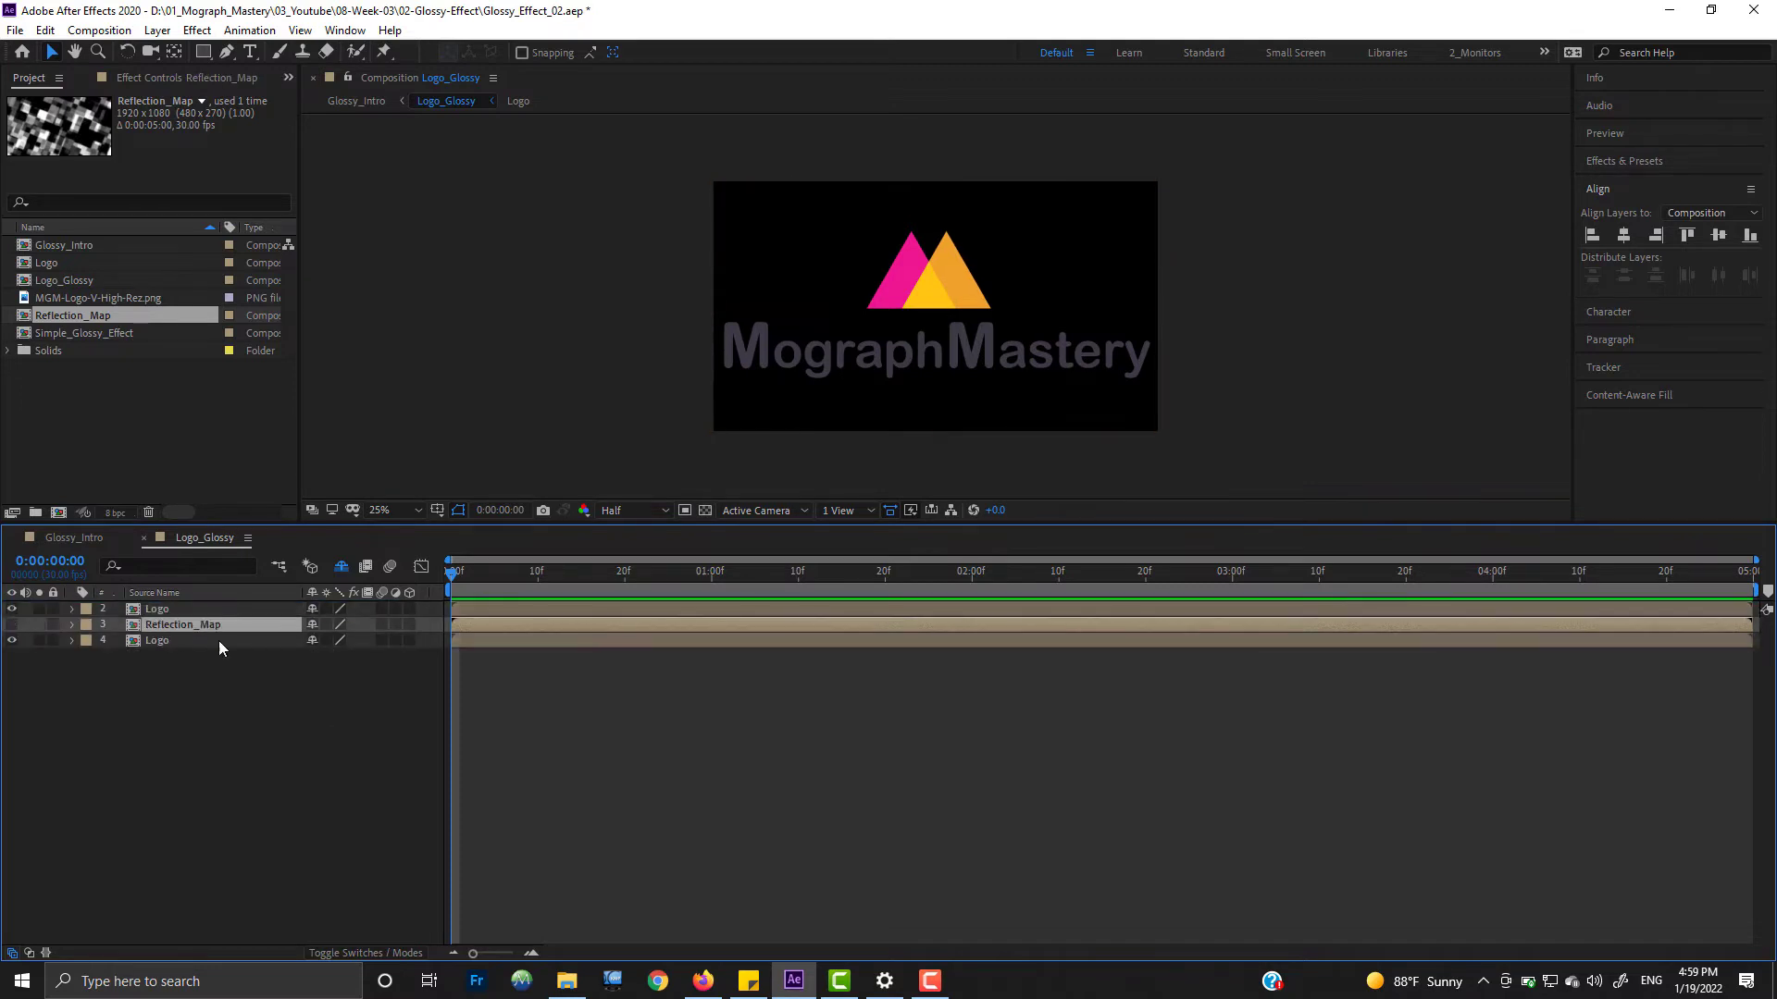
{"action": "left_click", "coordinate": [387, 951]}
{"action": "left_click", "coordinate": [404, 624]}
{"action": "left_click", "coordinate": [435, 672]}
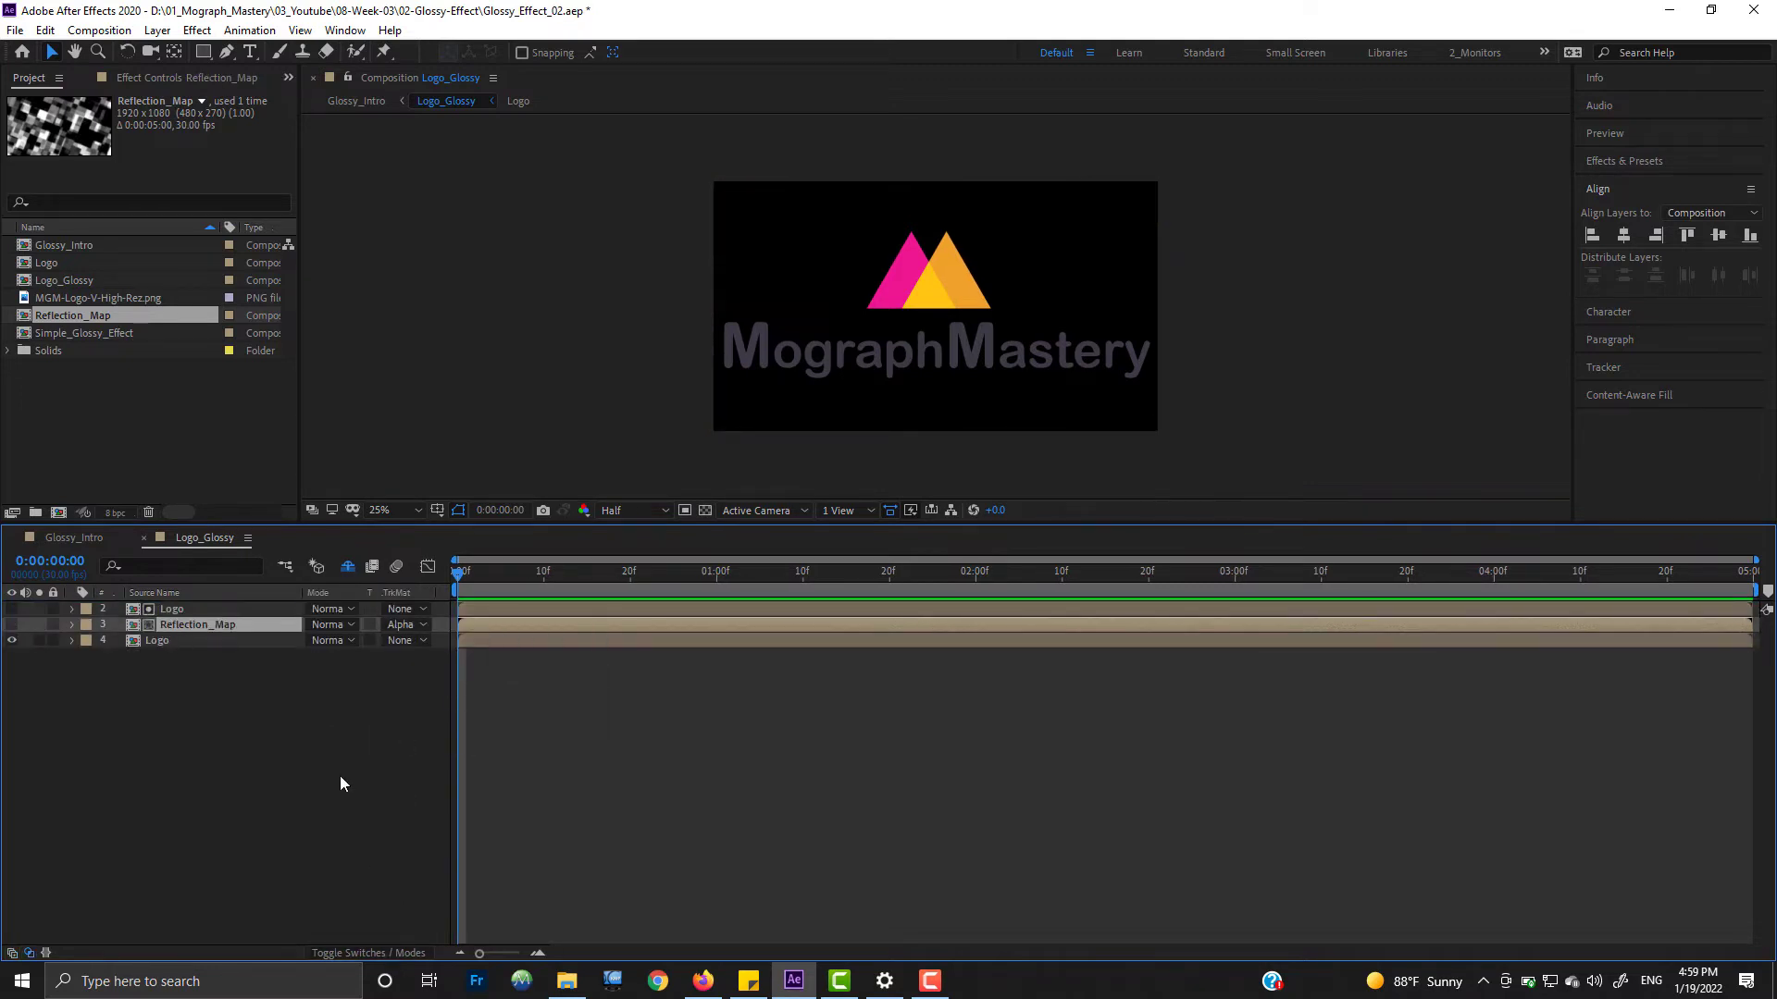
{"action": "left_click", "coordinate": [340, 778]}
{"action": "left_click", "coordinate": [12, 625]}
{"action": "scroll", "coordinate": [995, 391], "scroll_direction": "up", "scroll_amount": 1}
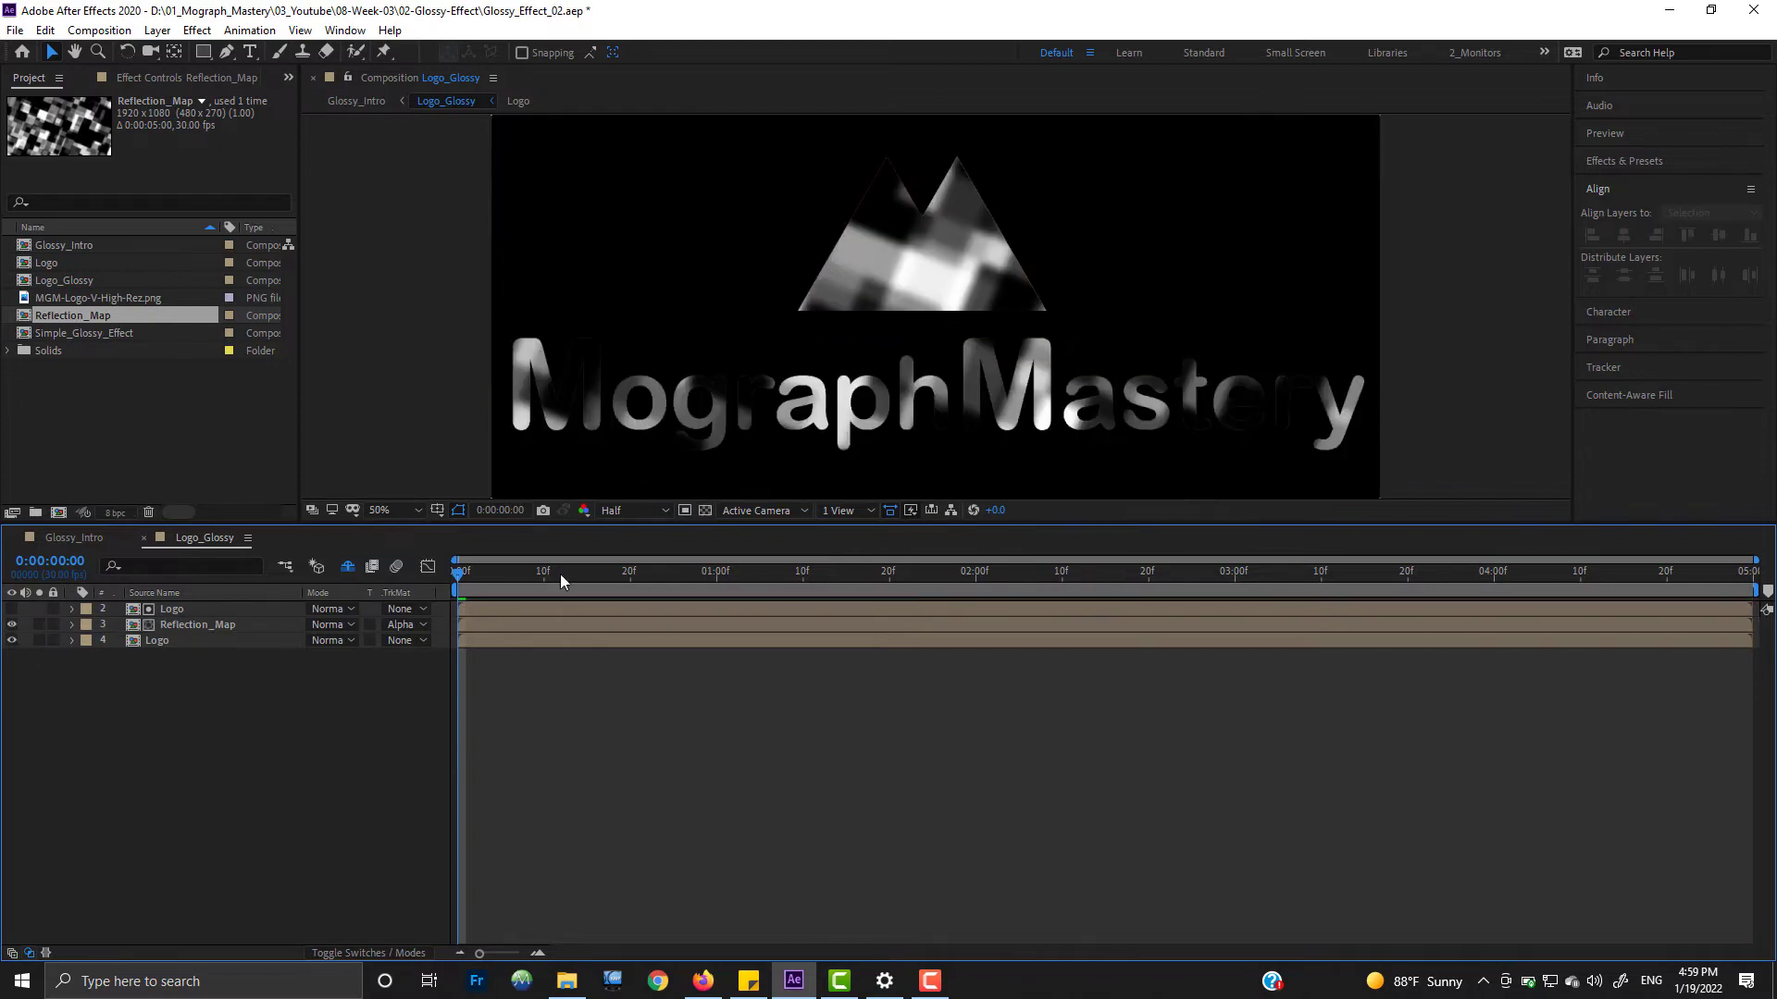
Step: Set the Reflection_Map layer's blending mode to Screen and preview the reflection on the logo
{"action": "left_click_drag", "start_coordinate": [560, 580], "coordinate": [512, 635]}
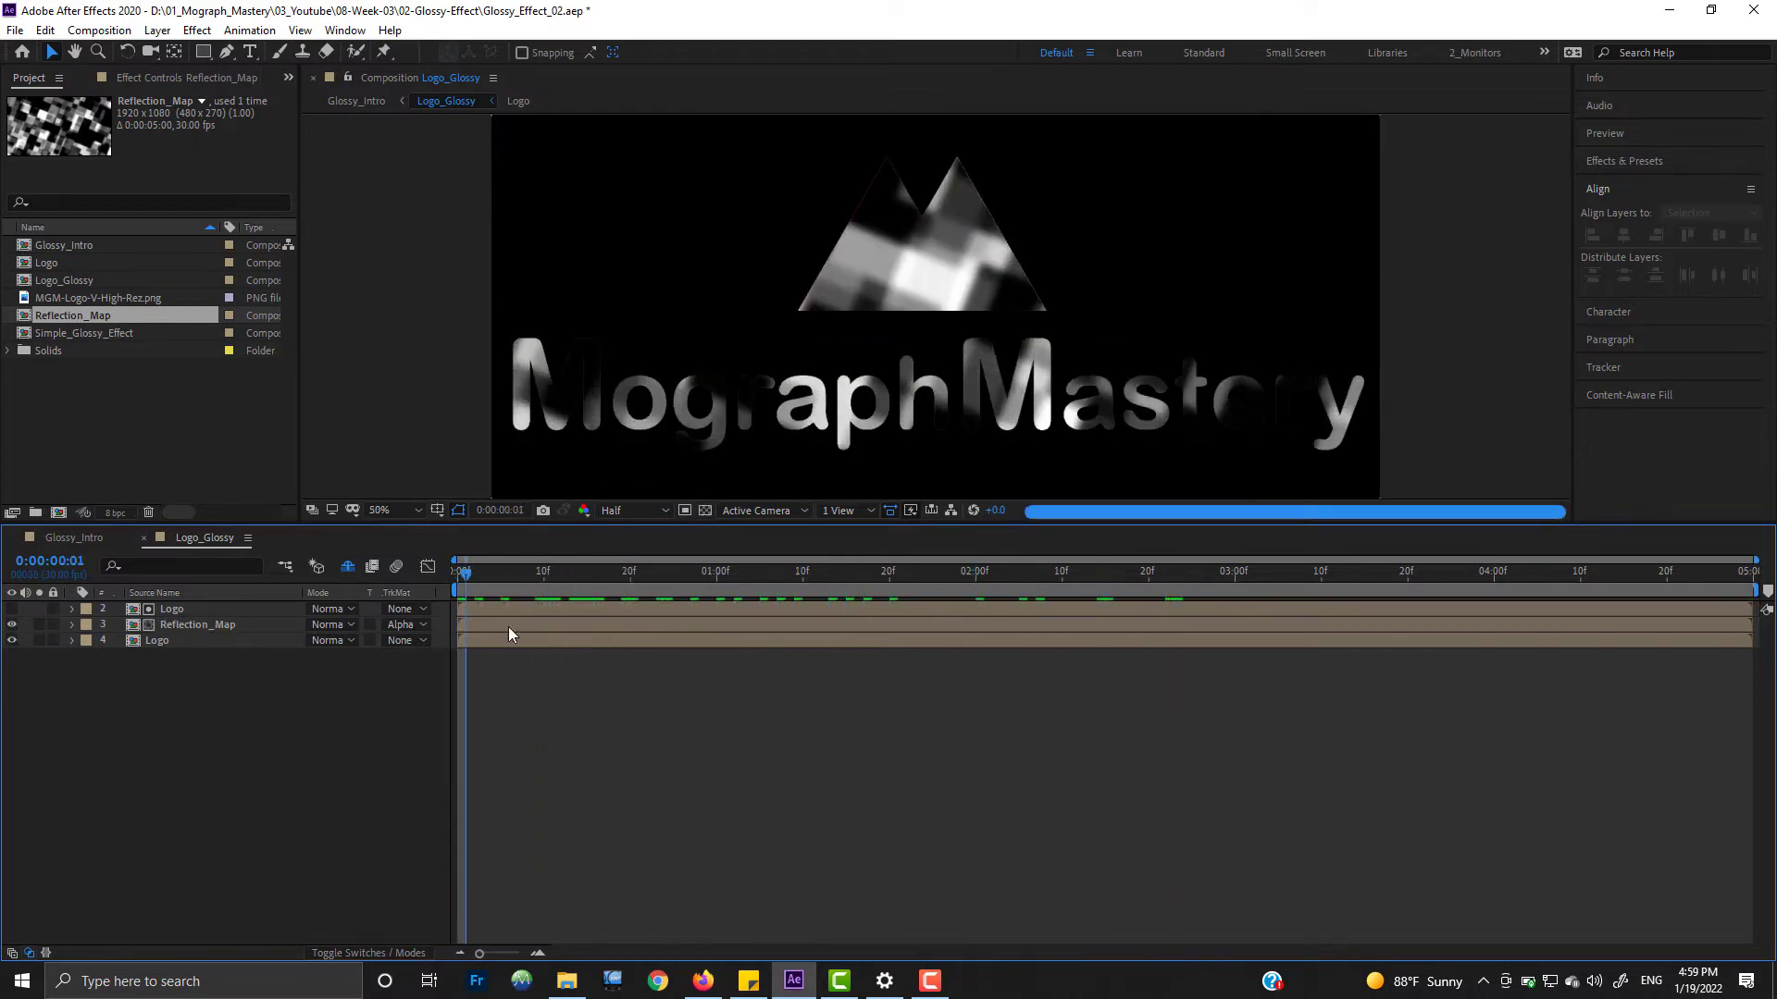
{"action": "left_click", "coordinate": [332, 625]}
{"action": "left_click", "coordinate": [420, 392]}
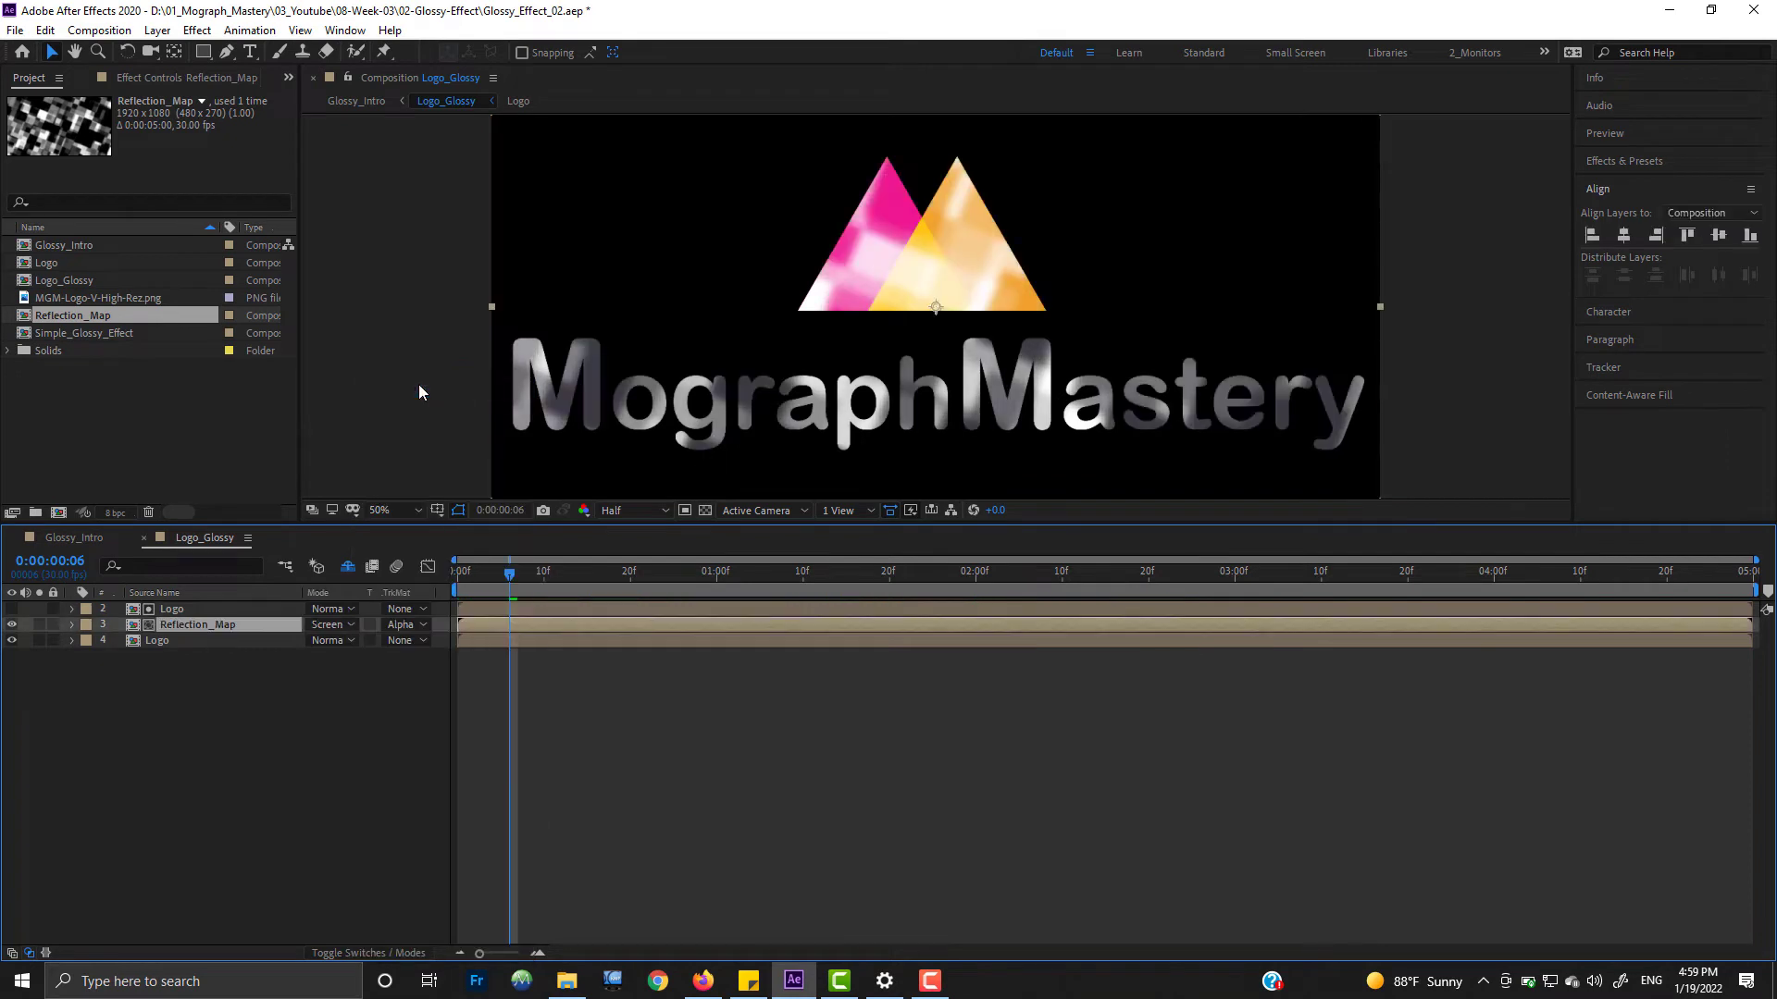
{"action": "left_click_drag", "start_coordinate": [488, 573], "coordinate": [131, 526]}
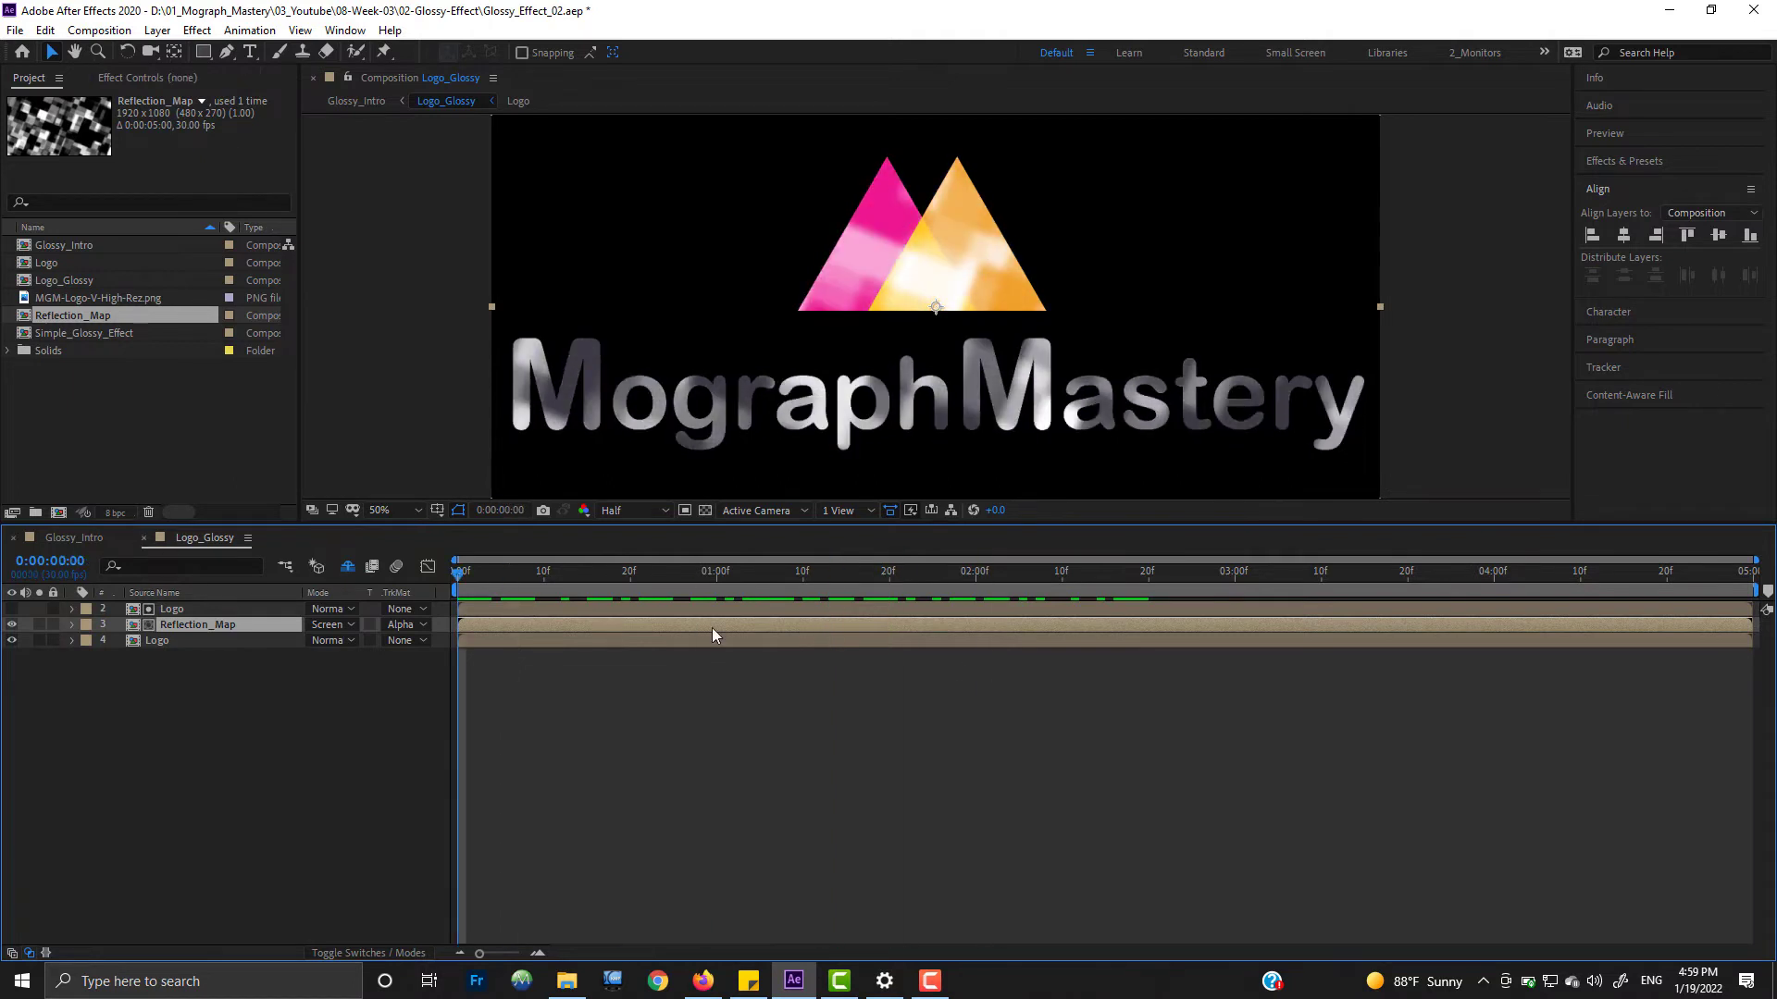
{"action": "key", "text": "space"}
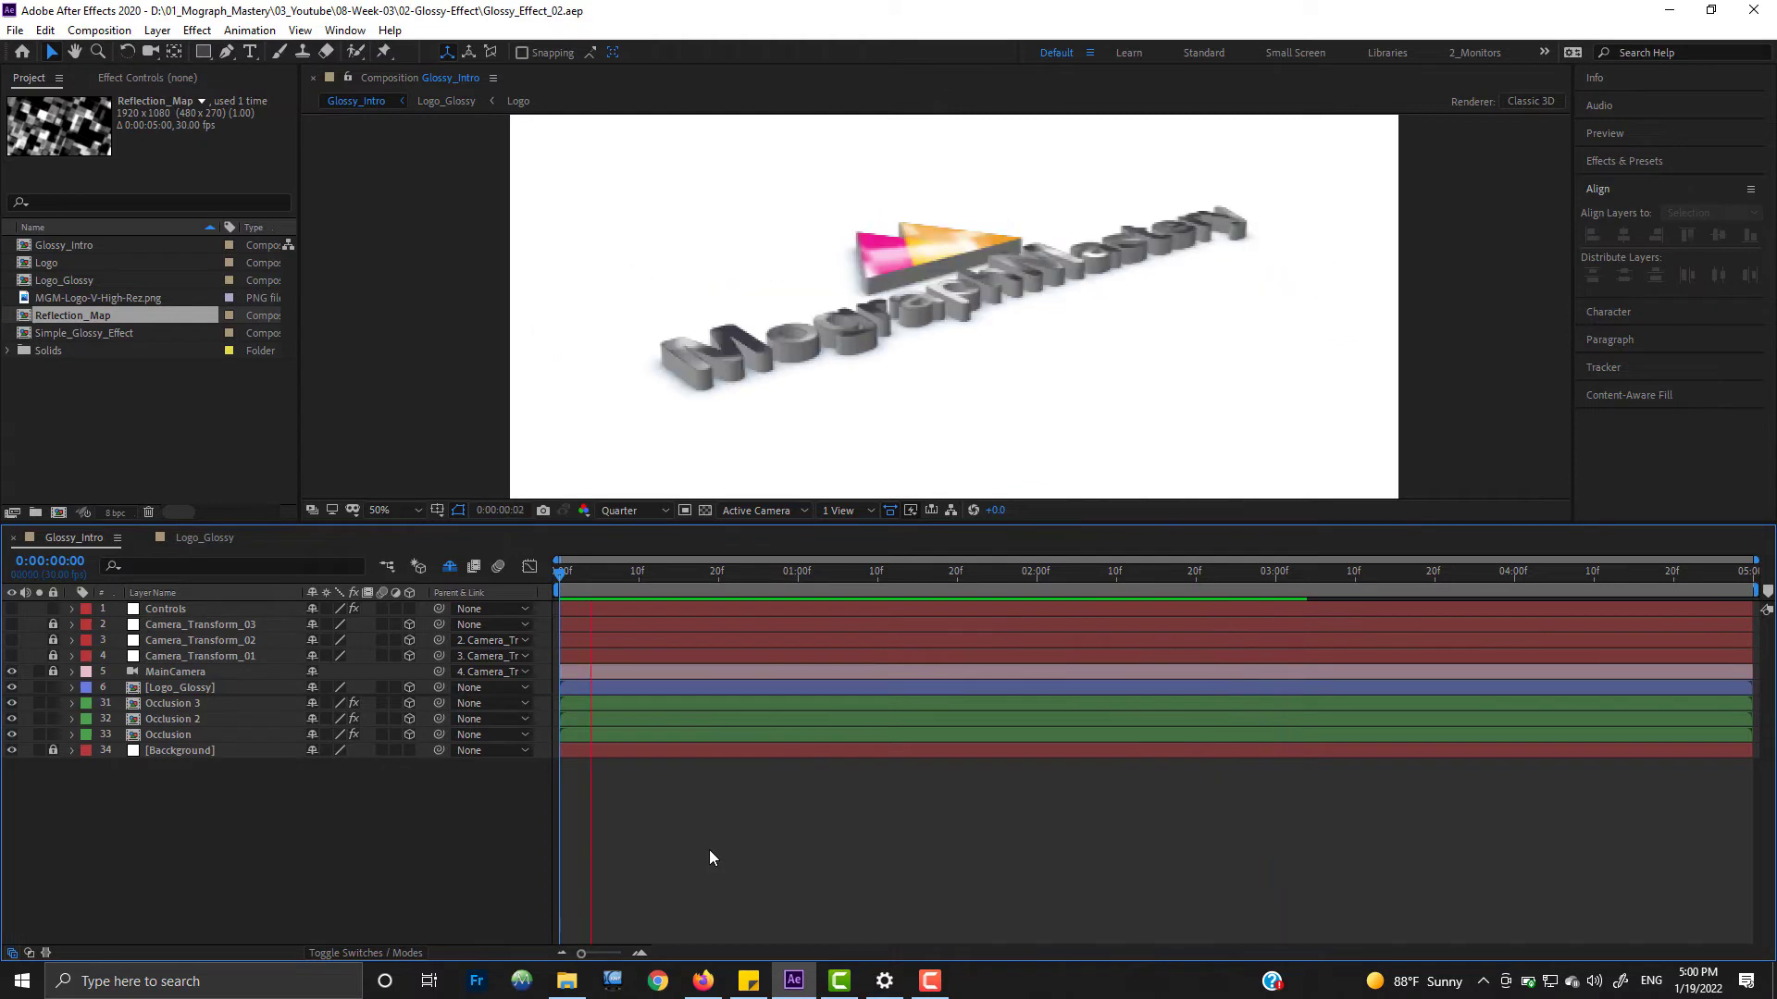
Step: Return to Logo_Glossy and create a new composition from the Logo composition
{"action": "left_click", "coordinate": [205, 538]}
{"action": "left_click", "coordinate": [187, 427]}
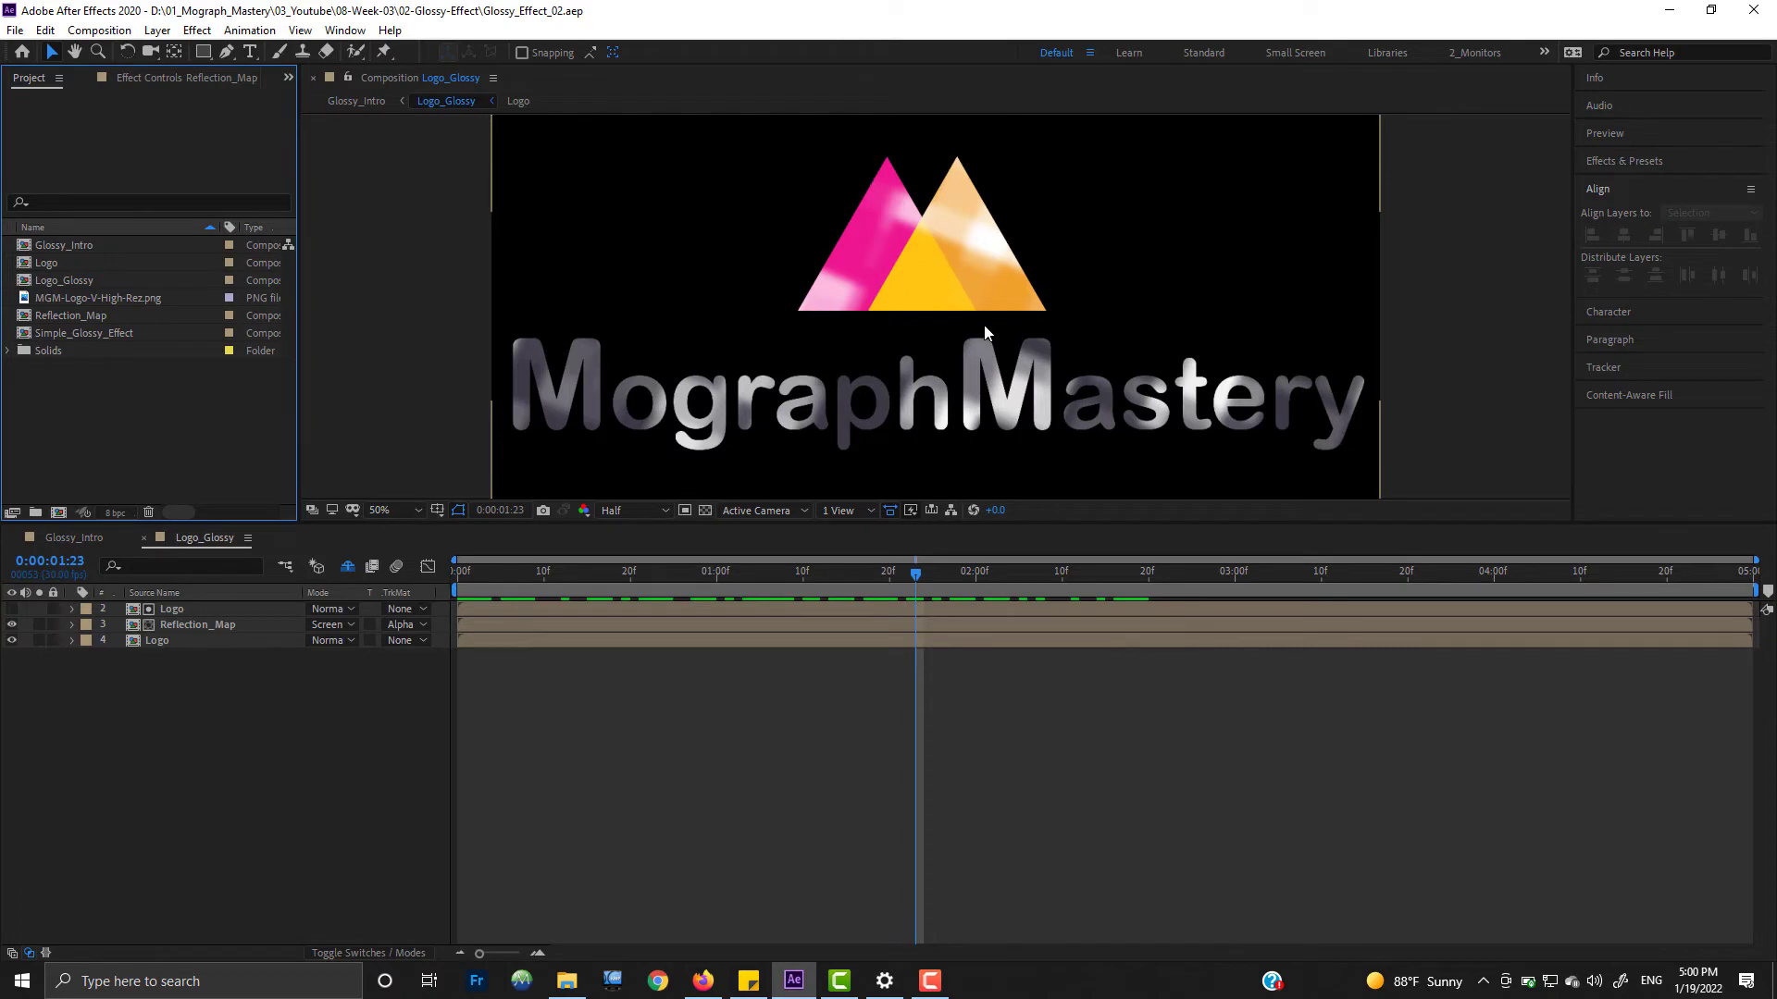
{"action": "left_click", "coordinate": [239, 710]}
{"action": "left_click", "coordinate": [175, 434]}
{"action": "left_click_drag", "start_coordinate": [52, 260], "coordinate": [59, 510]}
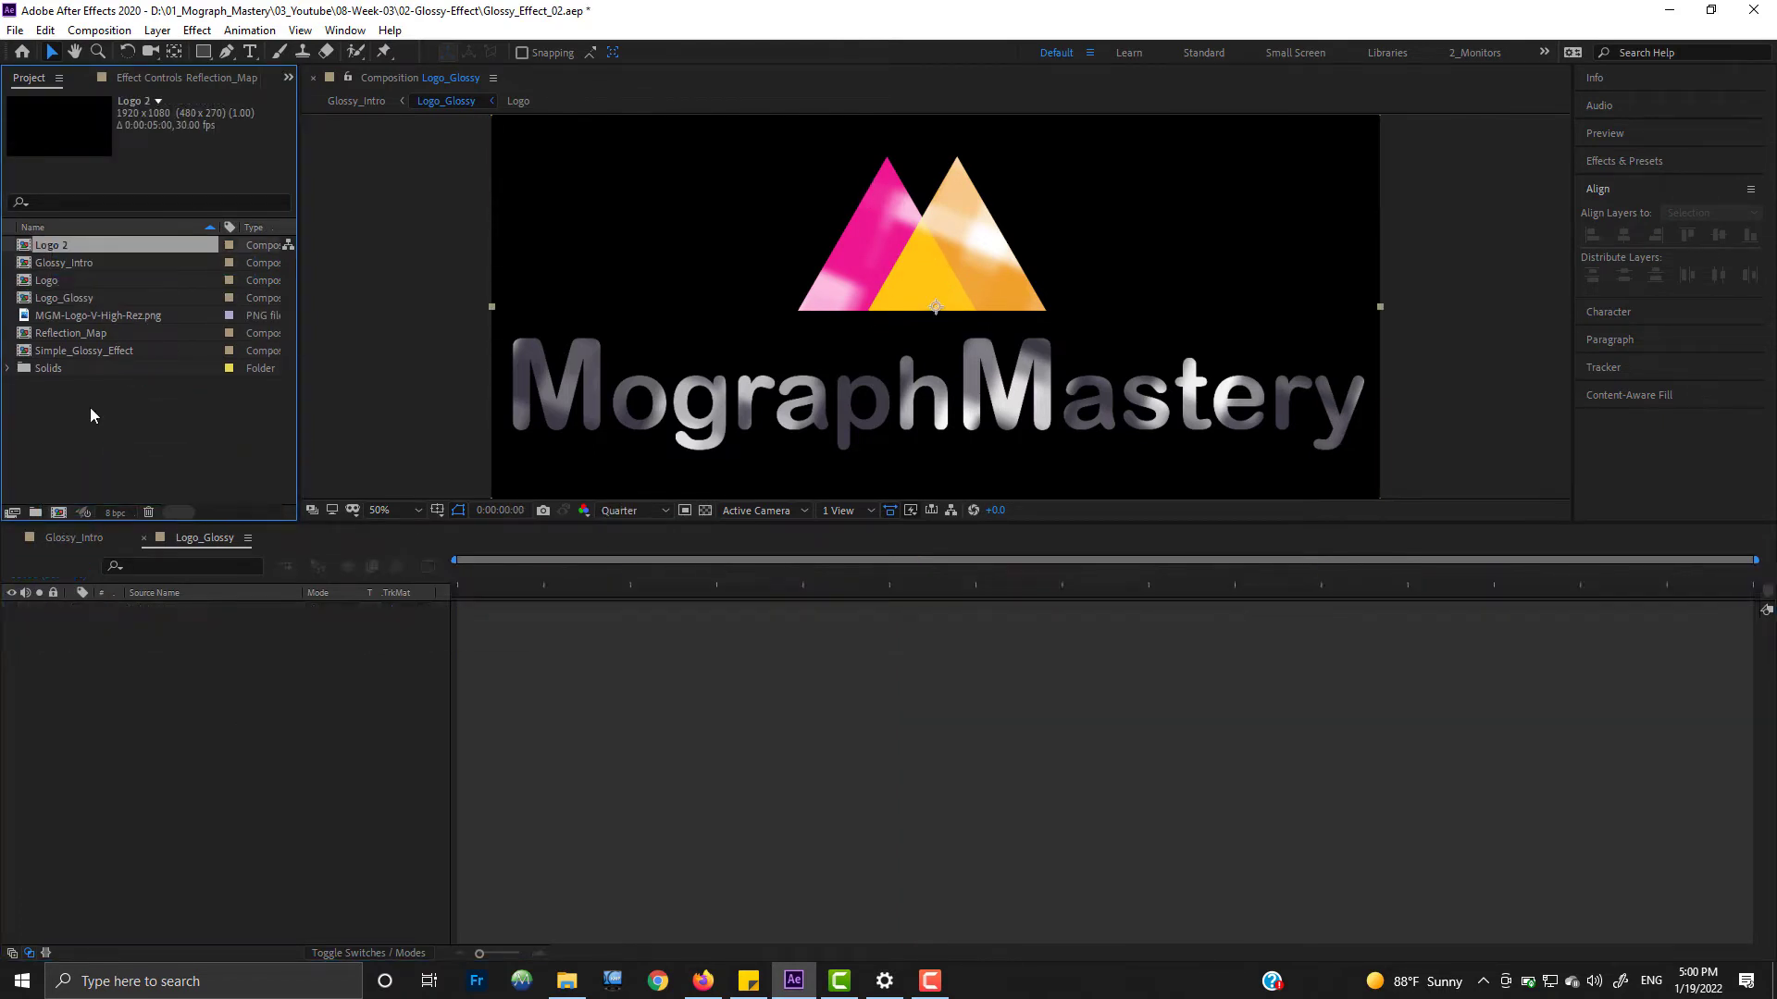
Step: Rename the new composition as Logo_Contrours
{"action": "key", "text": "Return"}
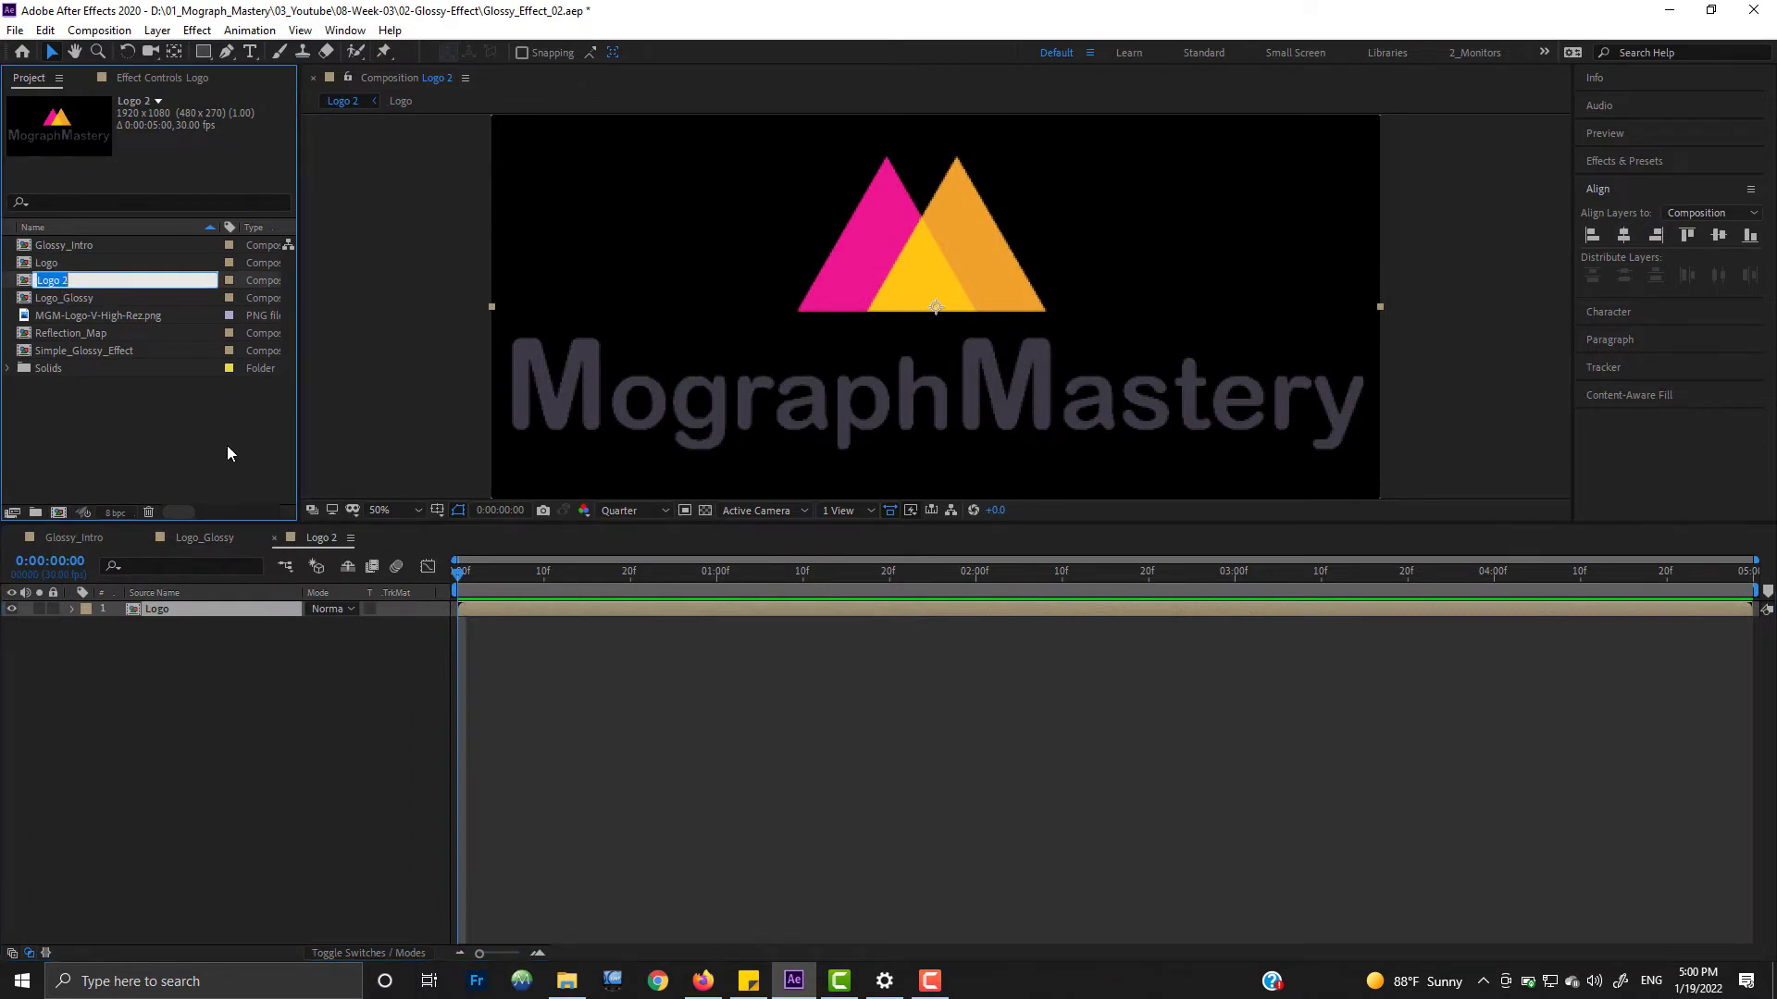
{"action": "type", "text": "Logo_Contrours"}
{"action": "key", "text": "Return"}
Step: Duplicate the Logo layer in Logo_Contrours and hide the upper copy
{"action": "left_click", "coordinate": [169, 611]}
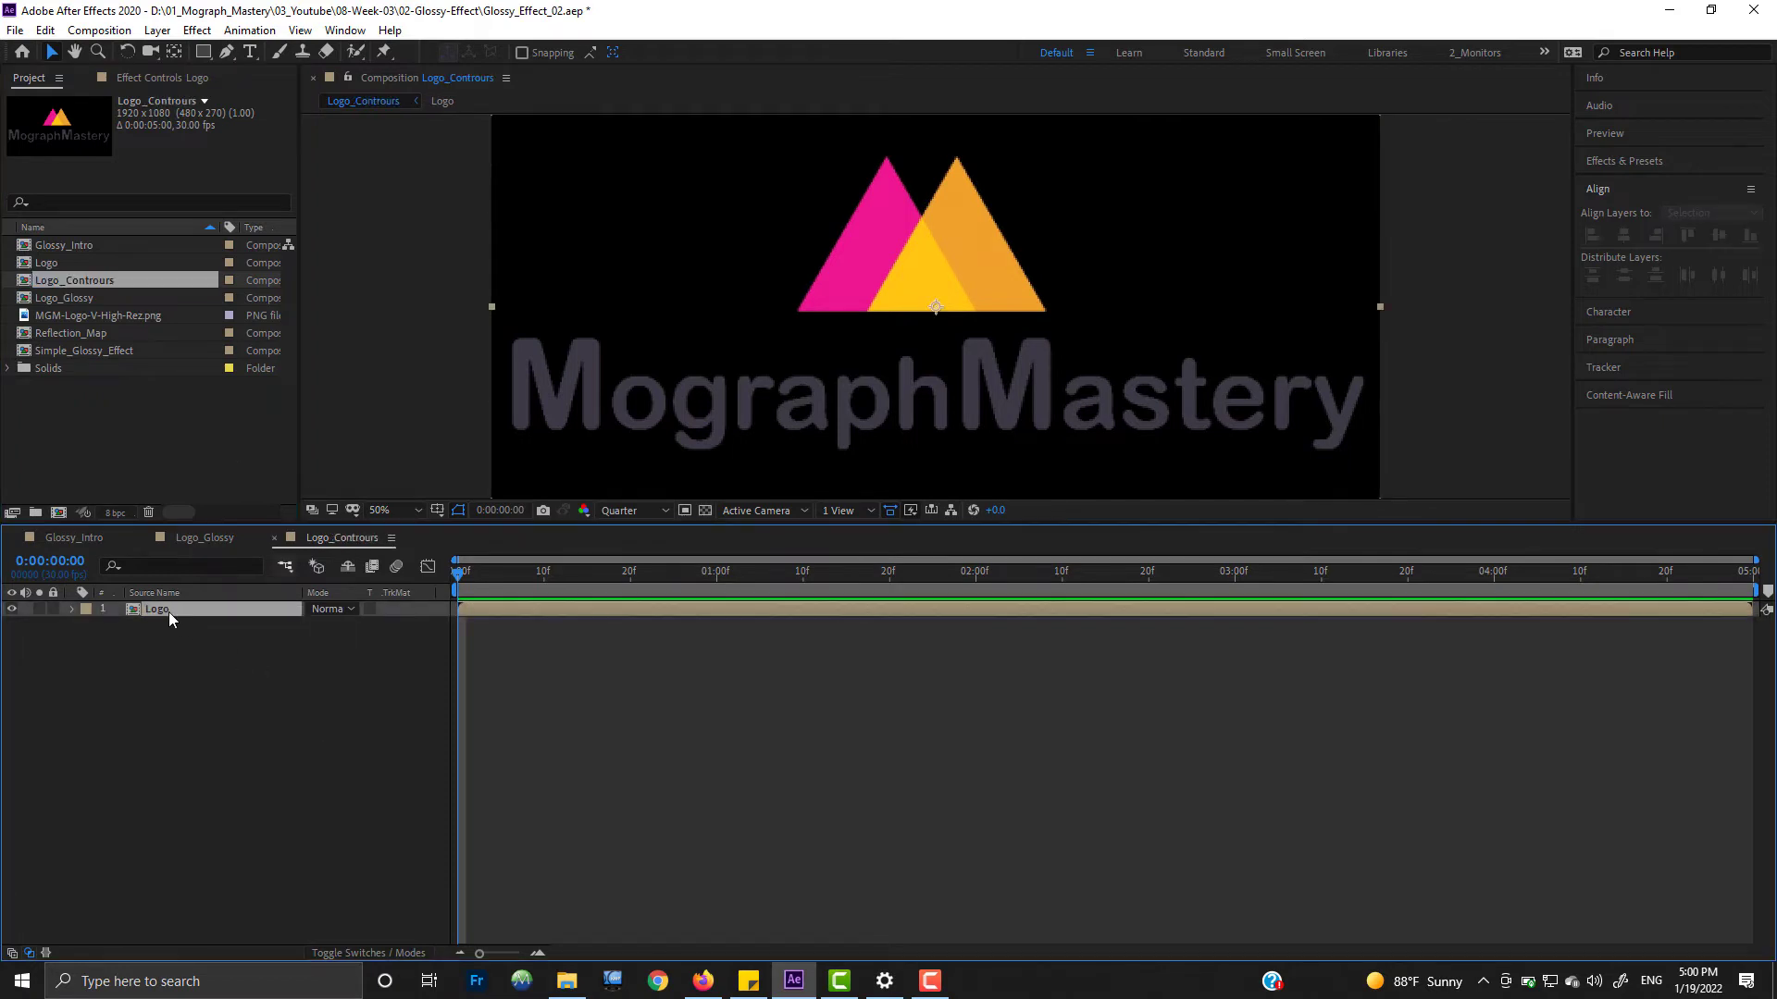
{"action": "key", "text": "ctrl+d"}
{"action": "left_click", "coordinate": [161, 624]}
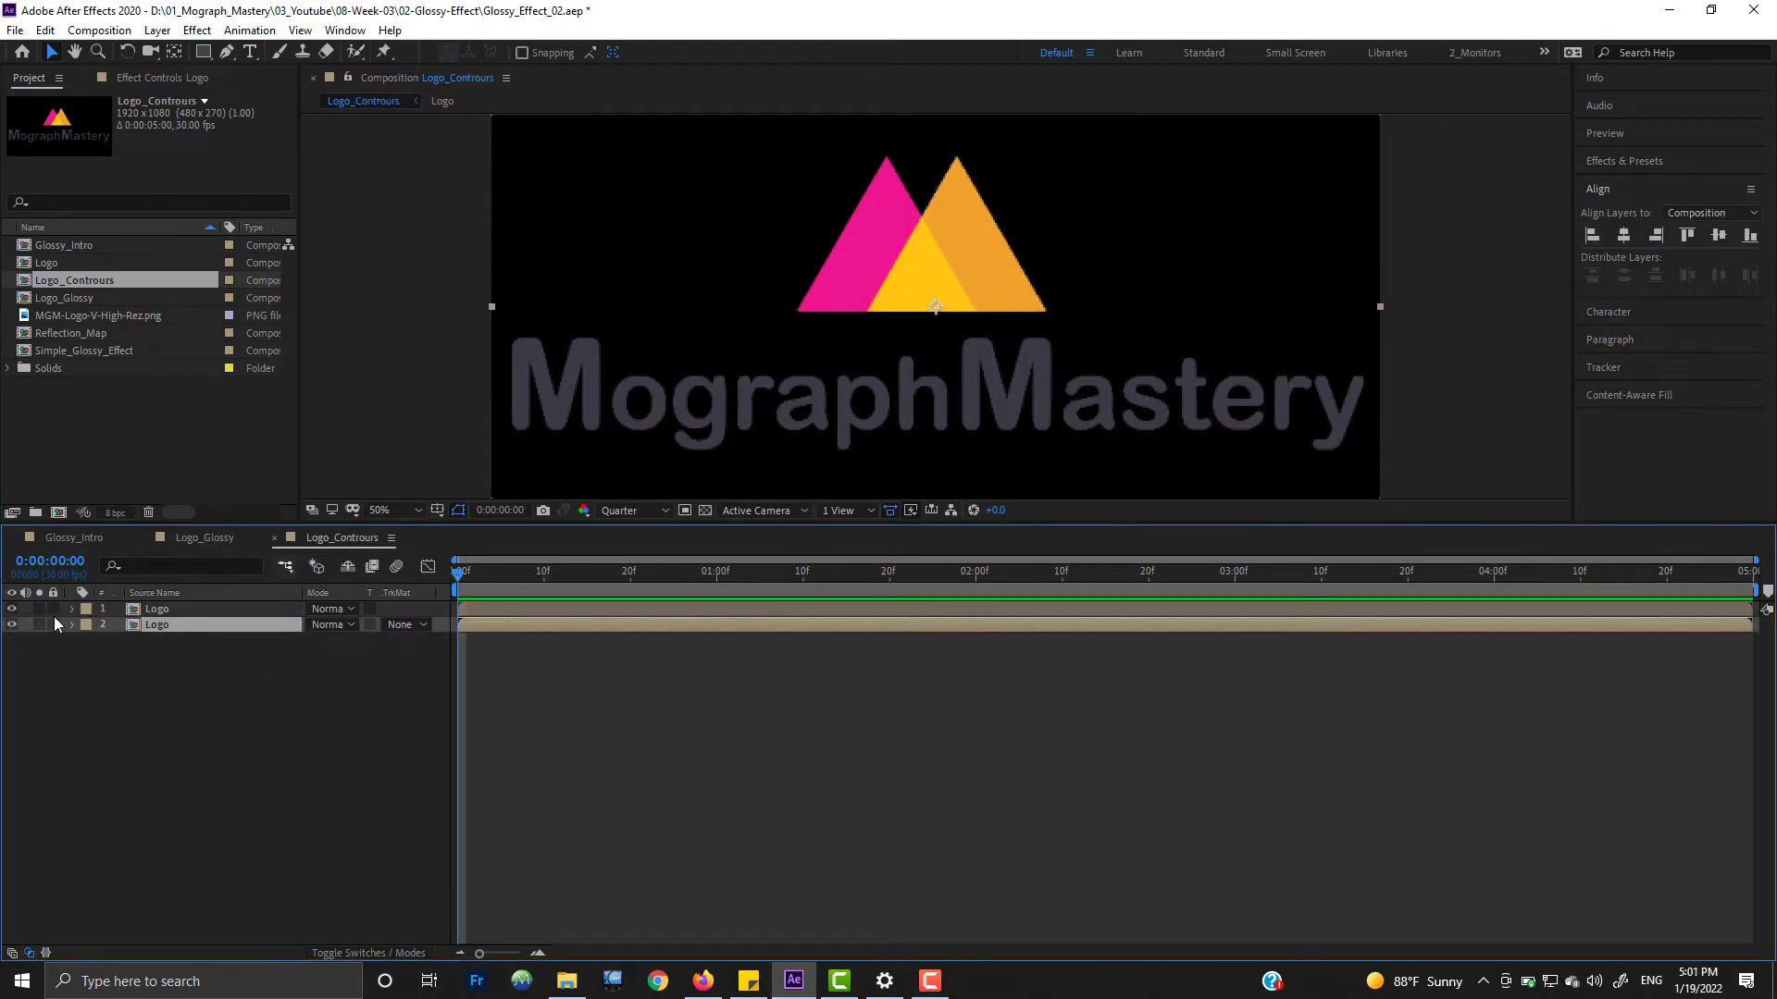
{"action": "left_click", "coordinate": [12, 610]}
Step: Apply a Fill effect to the lower Logo layer and set its color to white
{"action": "right_click", "coordinate": [161, 627]}
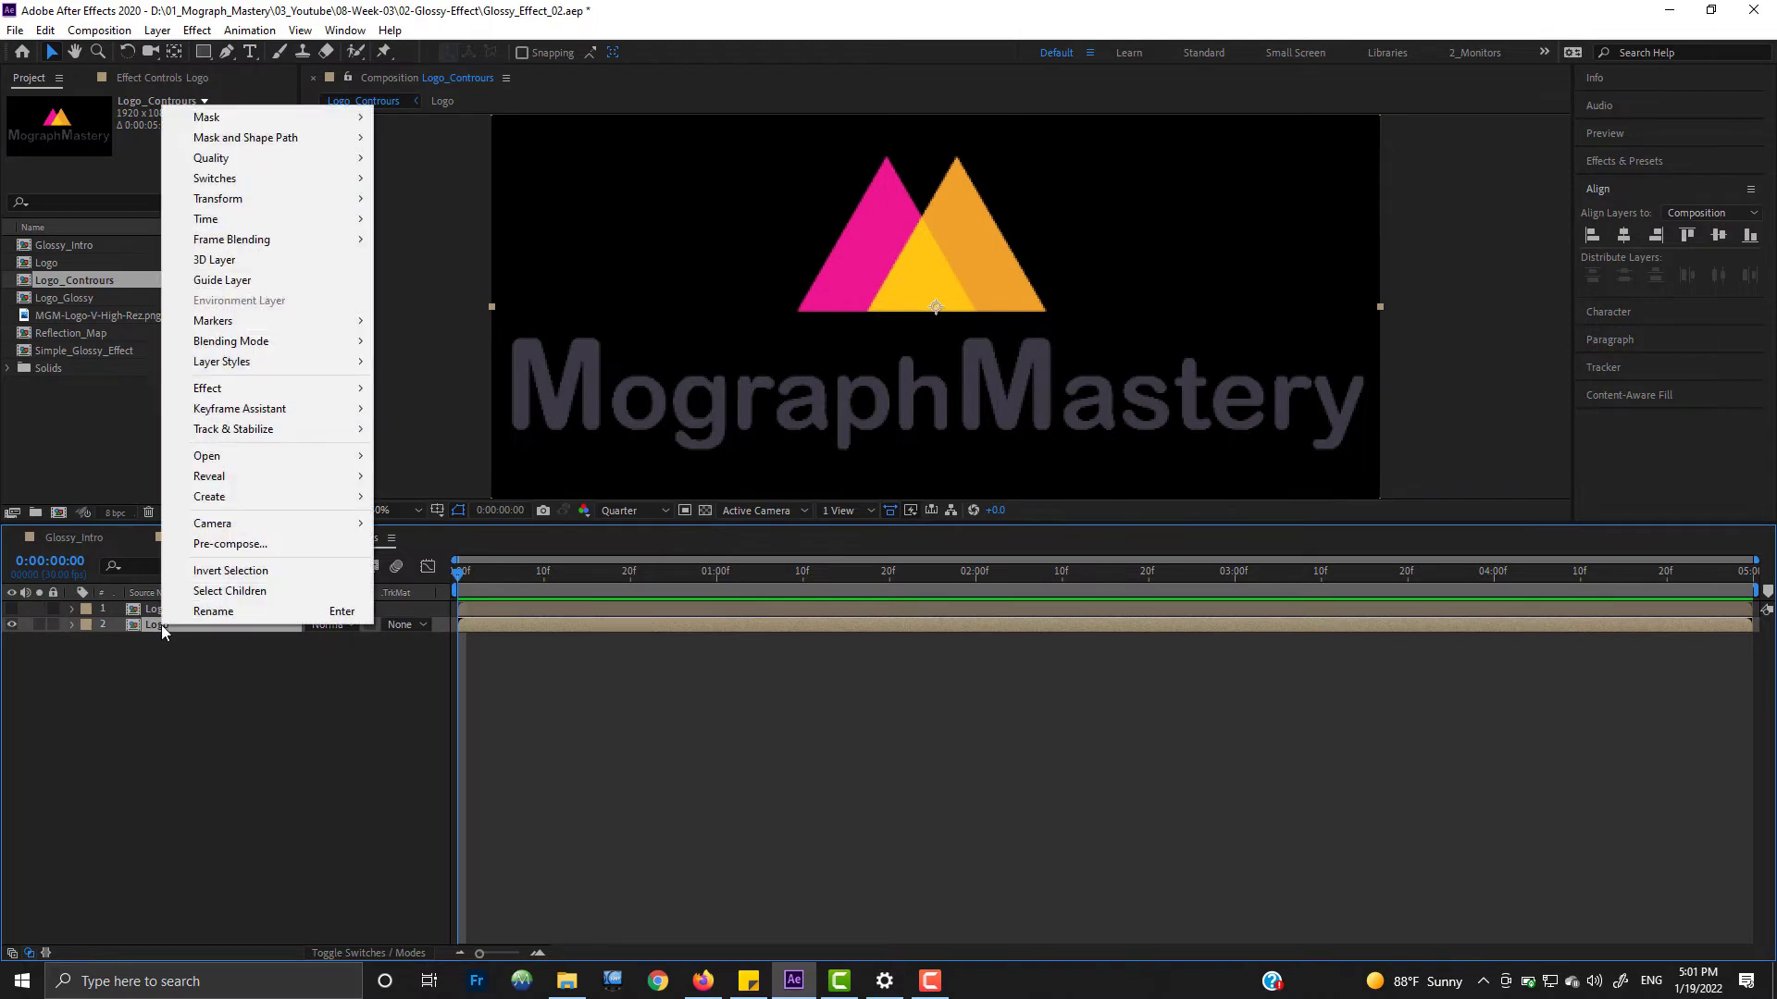
{"action": "mouse_move", "coordinate": [241, 388]}
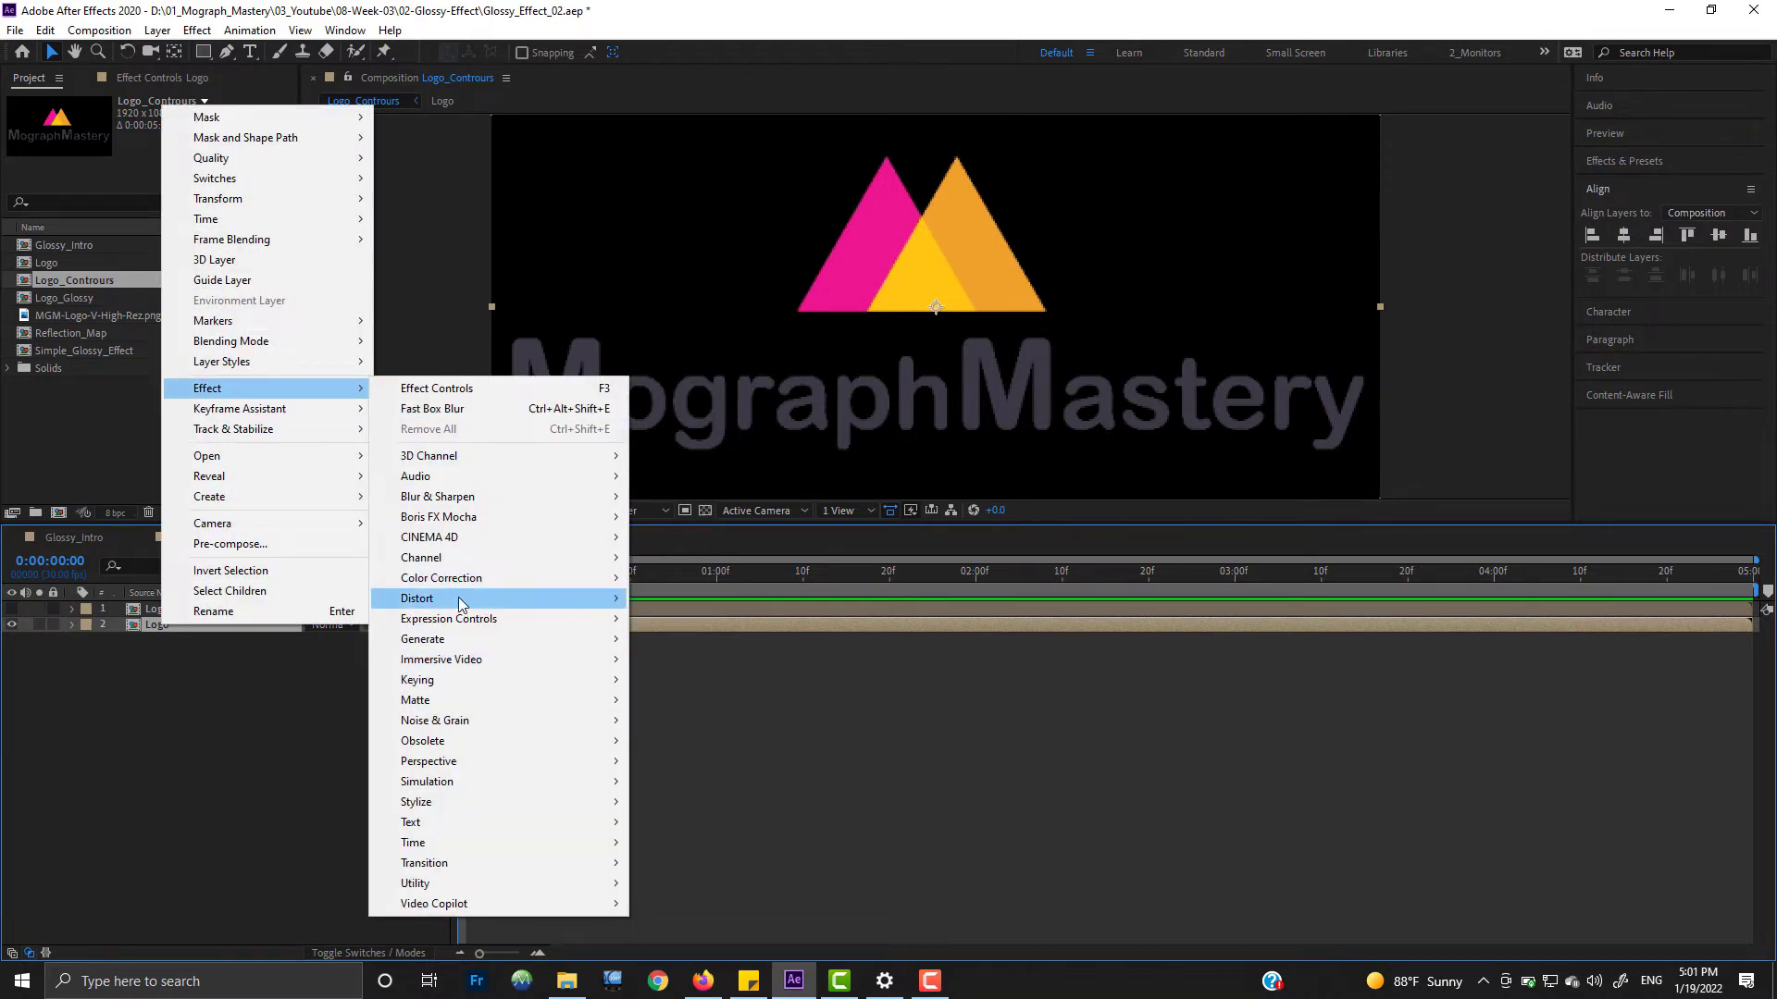
{"action": "mouse_move", "coordinate": [462, 638]}
{"action": "left_click", "coordinate": [662, 435]}
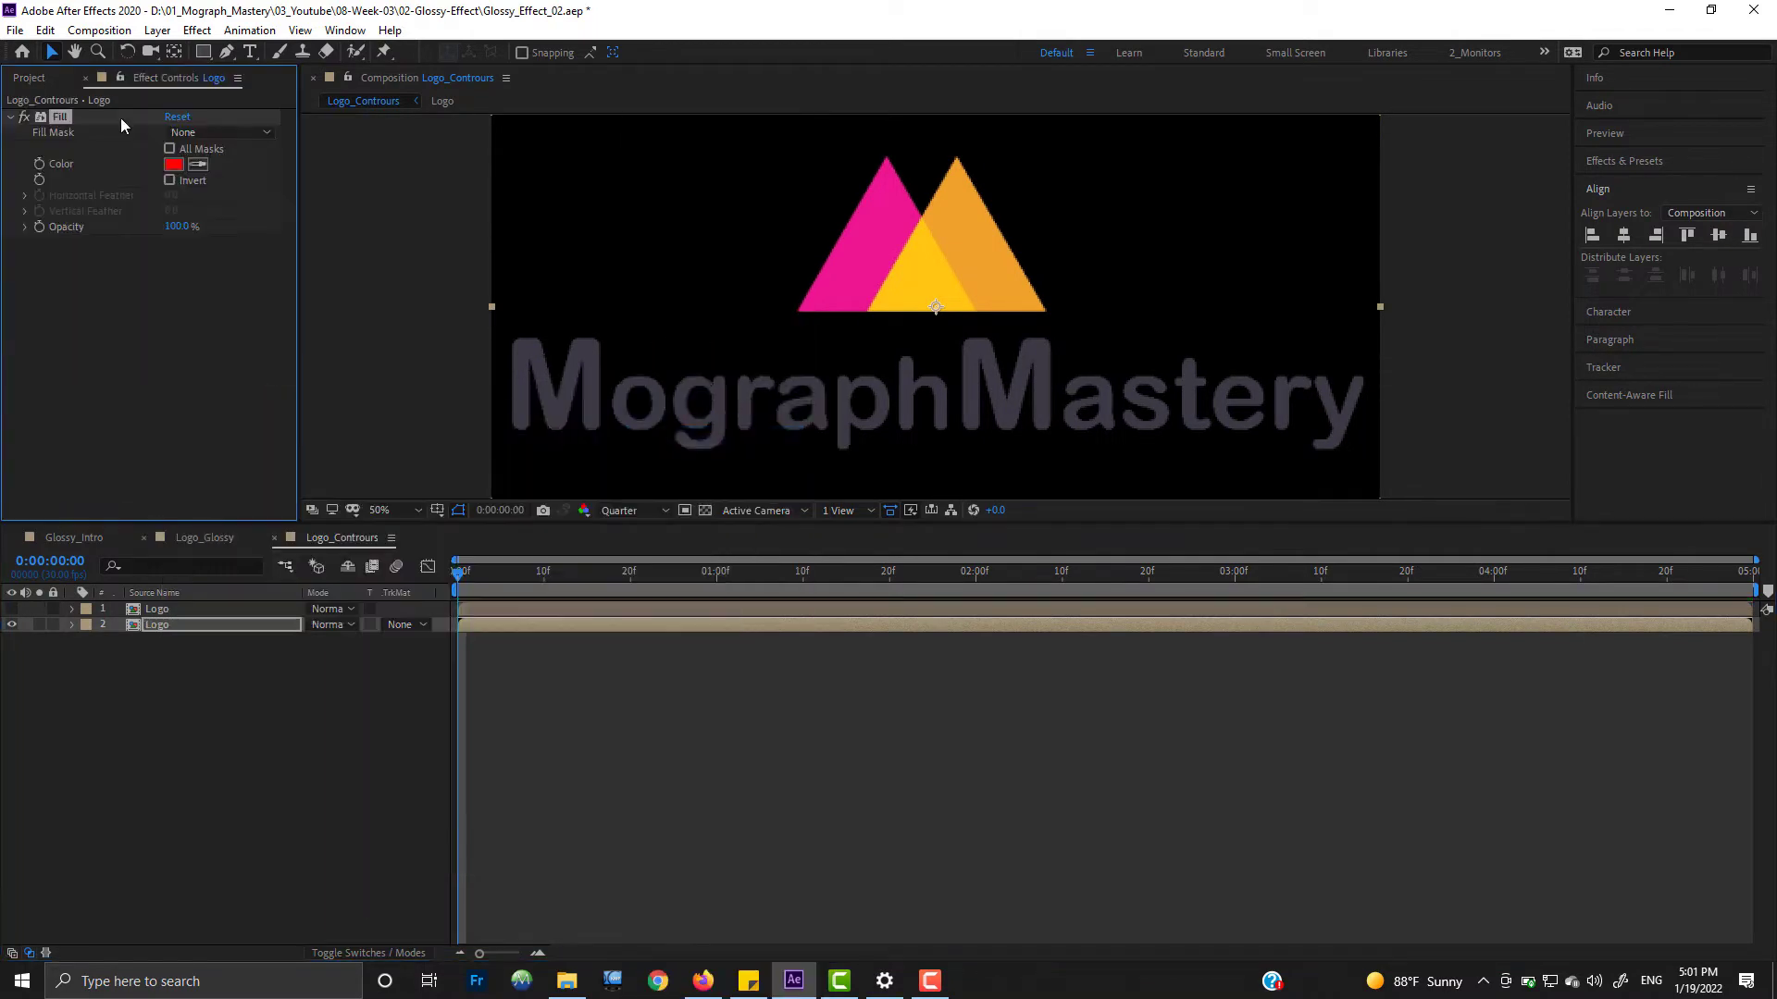
{"action": "left_click", "coordinate": [173, 163]}
{"action": "left_click", "coordinate": [1282, 469]}
{"action": "left_click_drag", "start_coordinate": [1015, 164], "coordinate": [962, 133]}
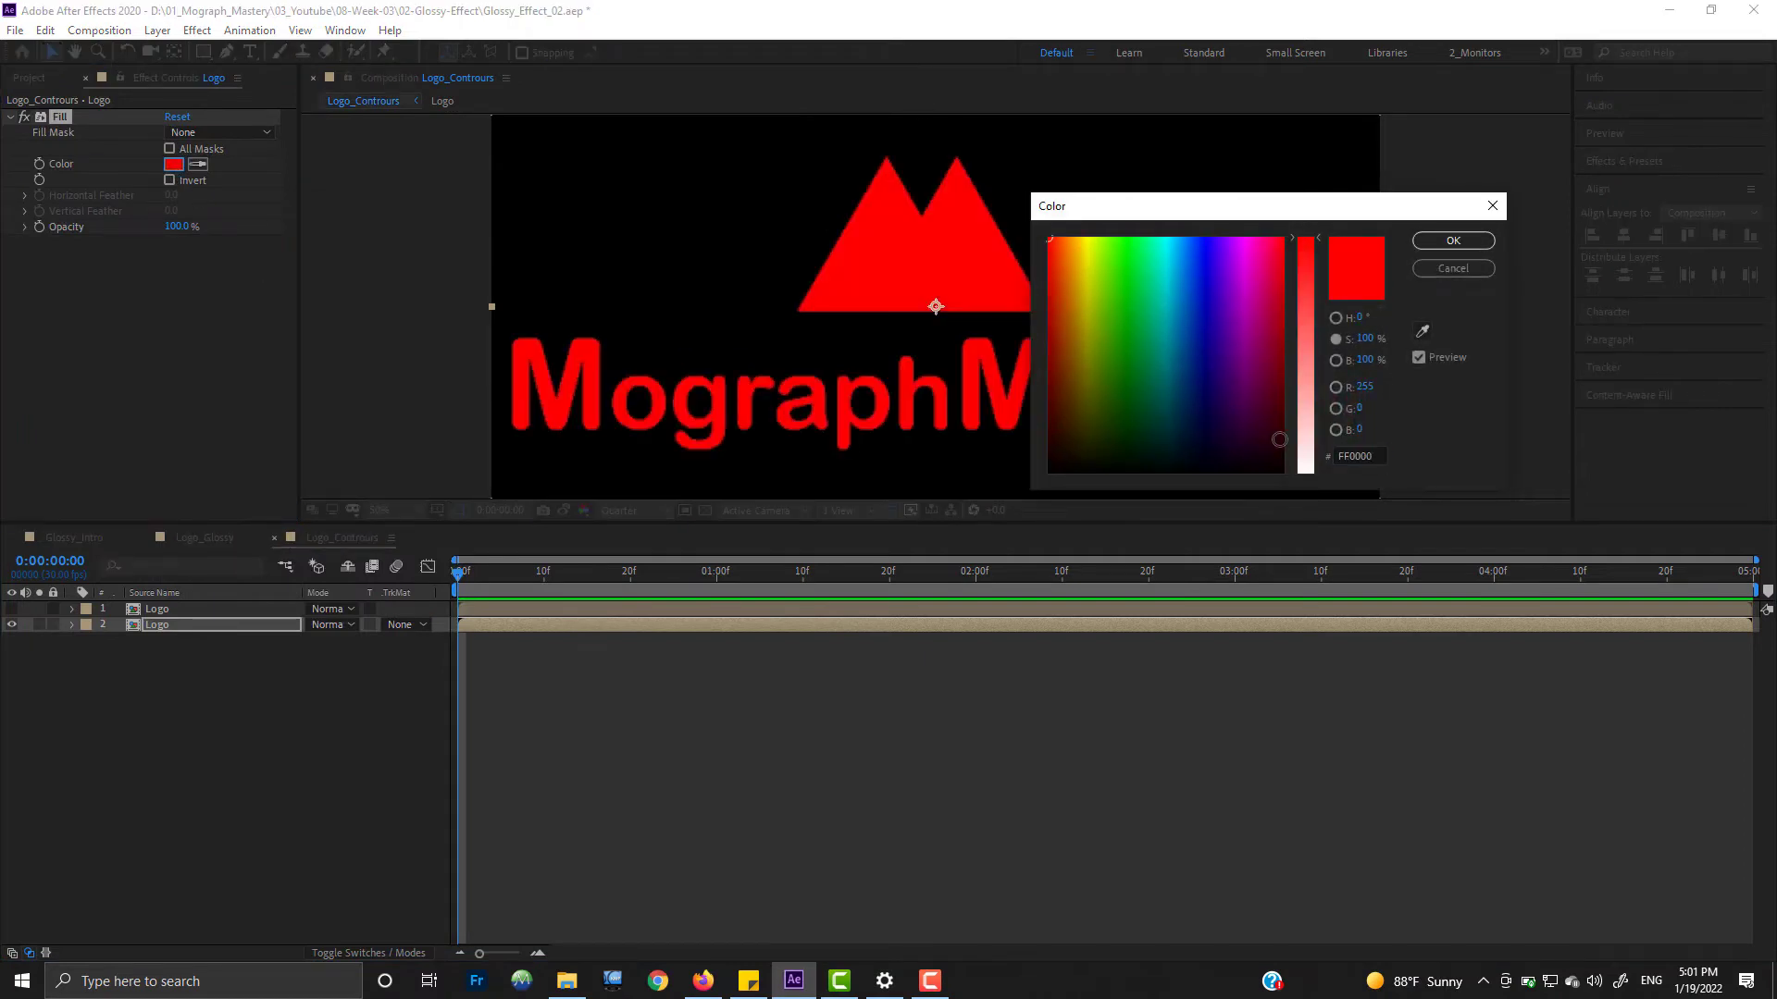
{"action": "left_click", "coordinate": [1305, 472]}
{"action": "left_click", "coordinate": [1463, 242]}
Step: Make the upper Logo layer visible again and apply the Vegas effect to it
{"action": "left_click", "coordinate": [163, 608]}
{"action": "left_click", "coordinate": [11, 609]}
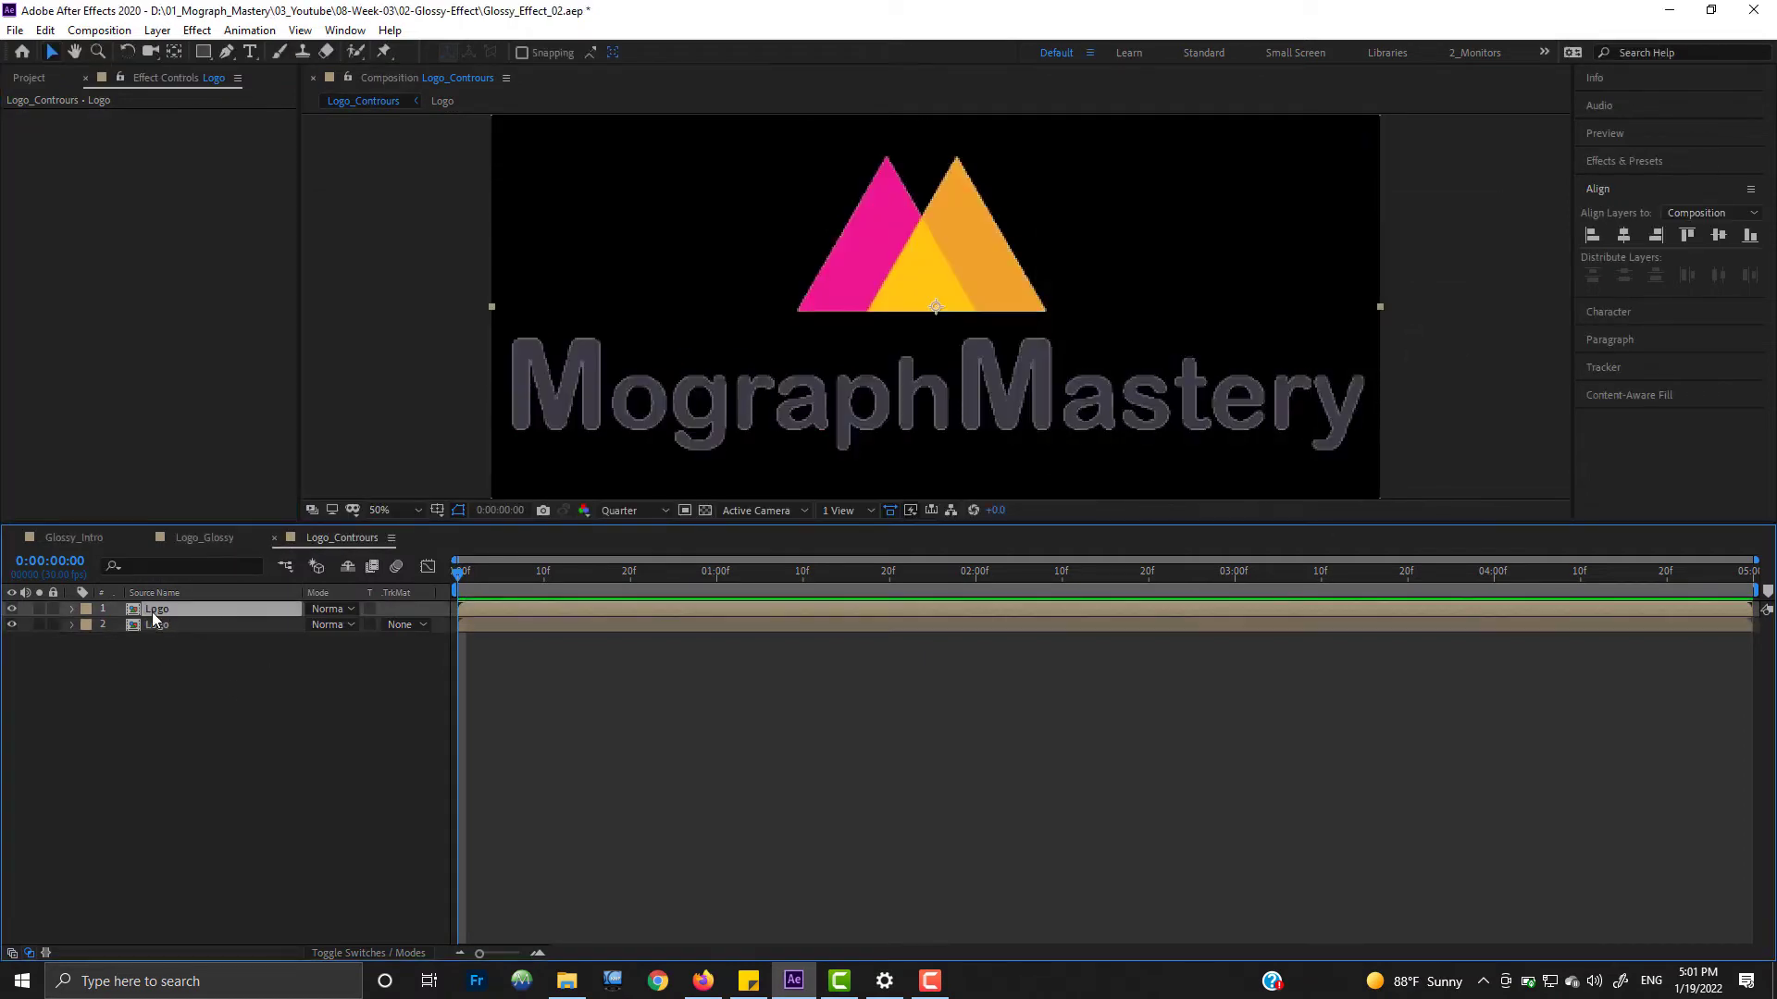
{"action": "right_click", "coordinate": [156, 611]}
{"action": "mouse_move", "coordinate": [291, 380]}
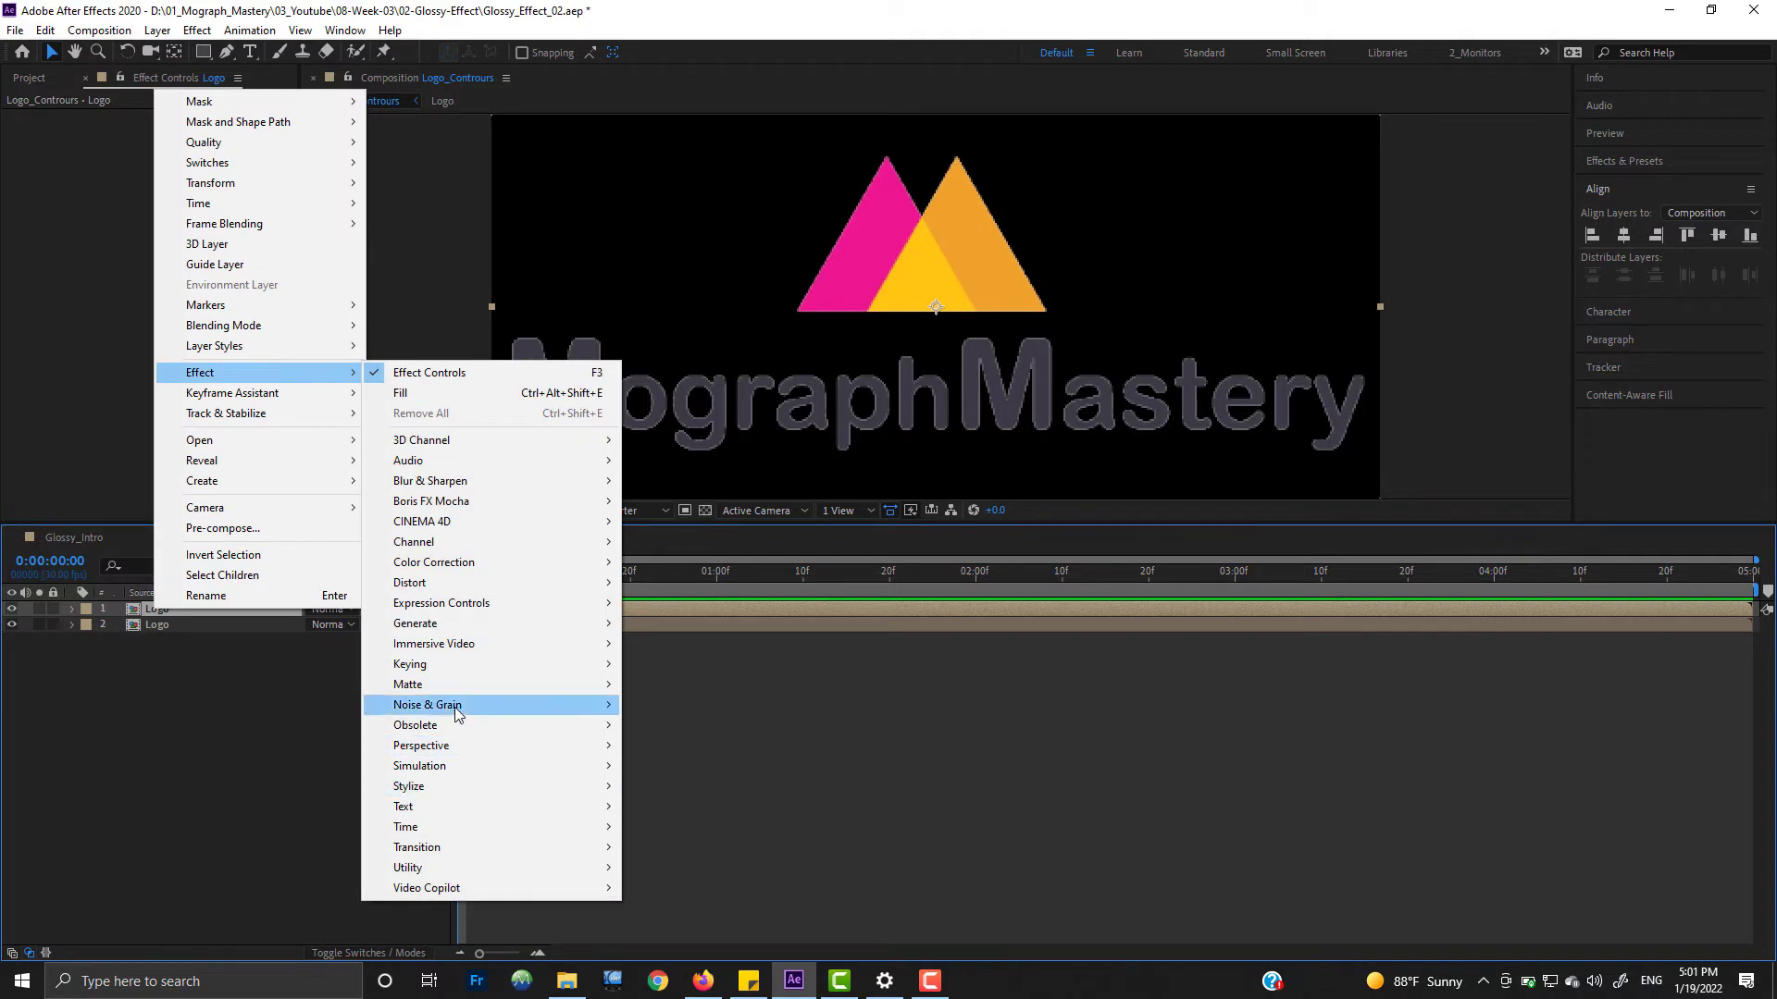
{"action": "mouse_move", "coordinate": [574, 623]}
{"action": "left_click", "coordinate": [685, 607]}
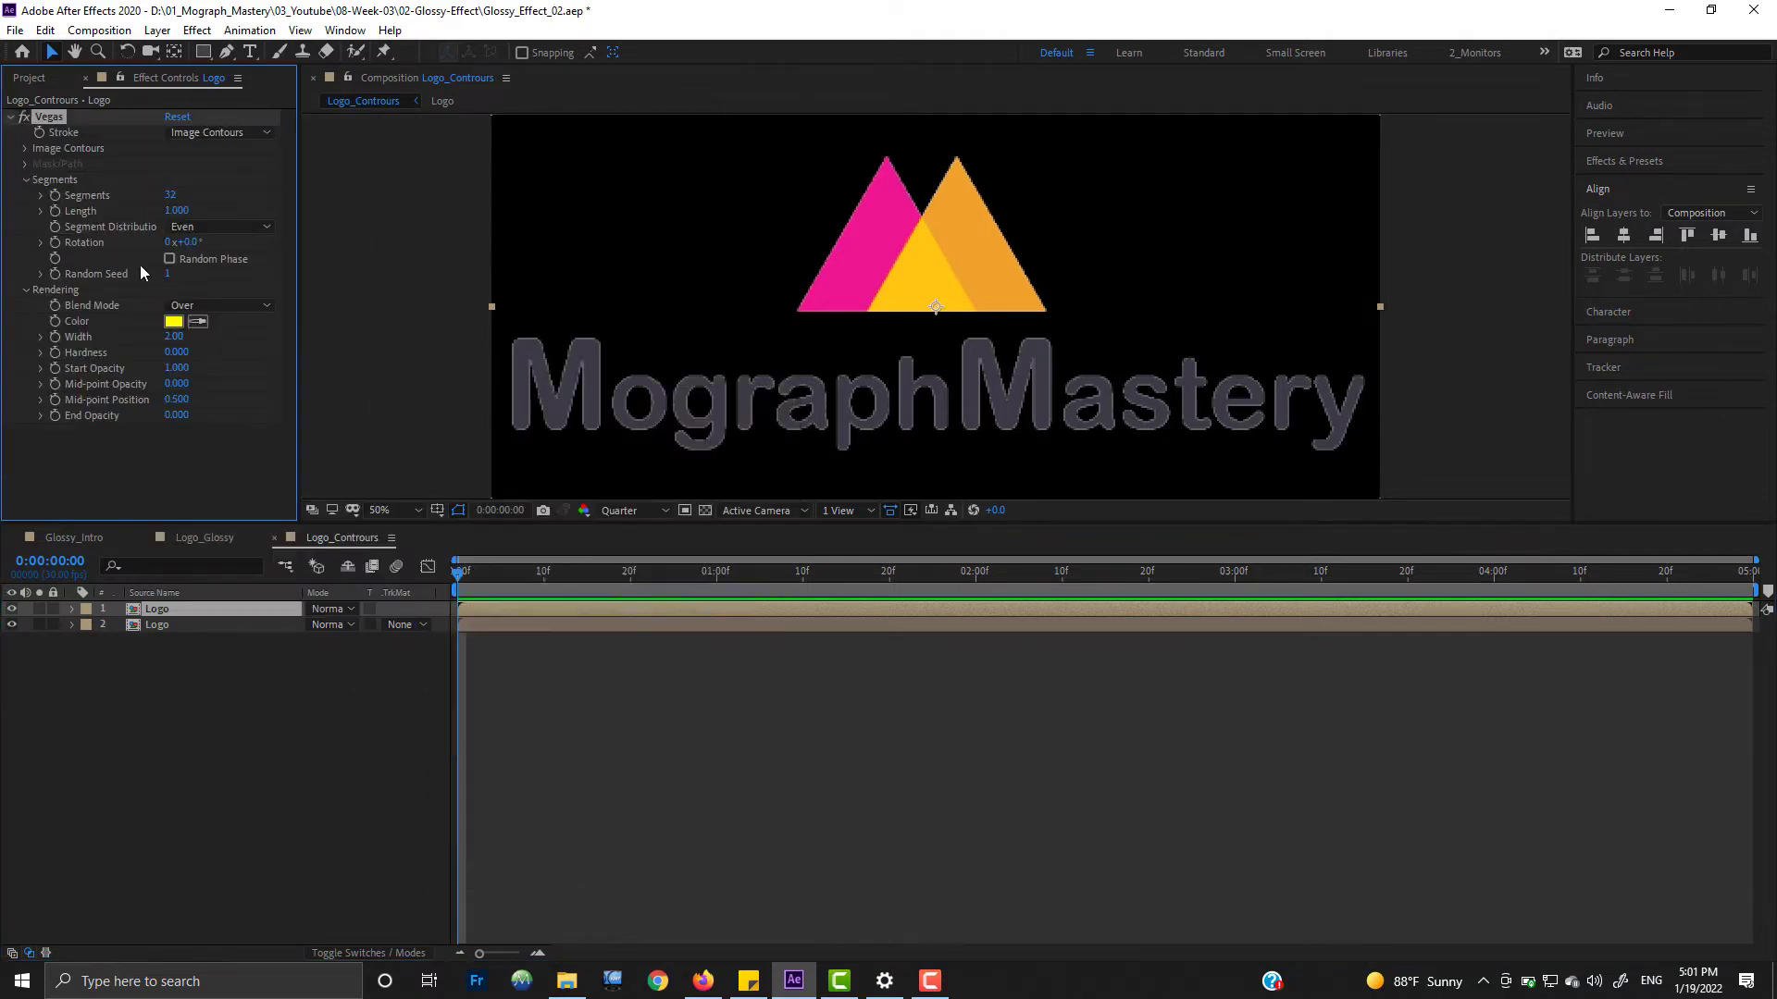
{"action": "left_click", "coordinate": [171, 195]}
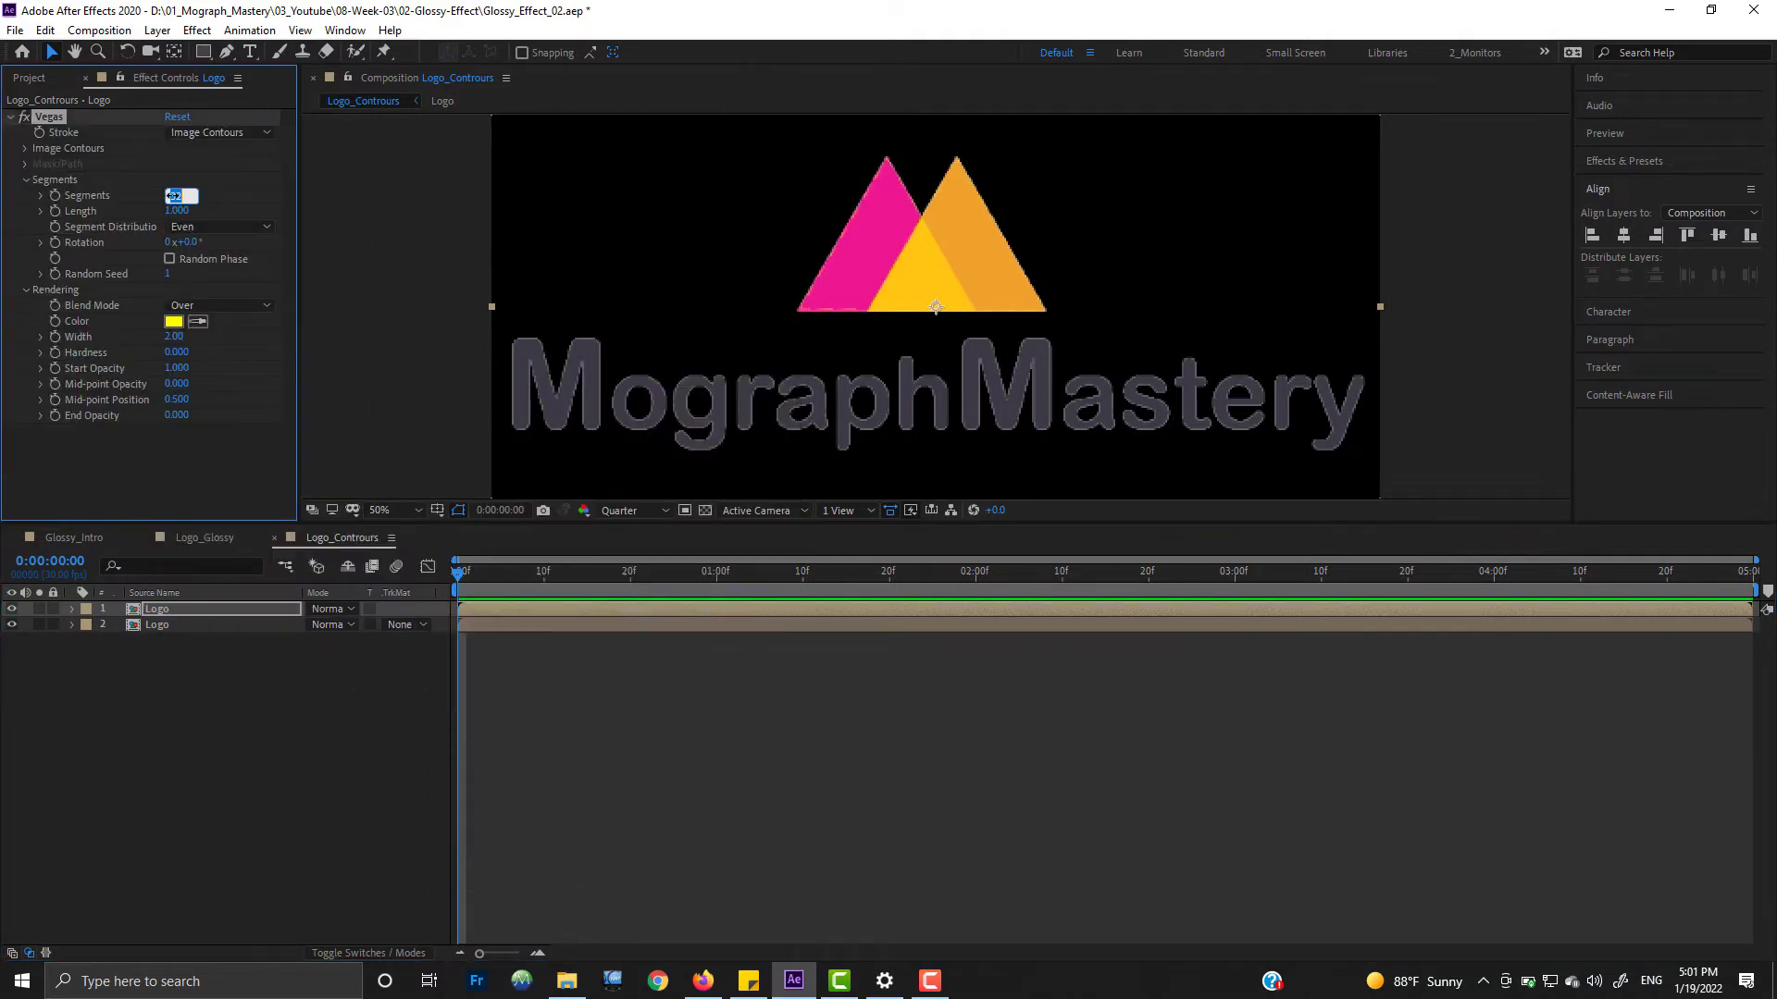
{"action": "left_click", "coordinate": [207, 460]}
{"action": "key", "text": "ctrl+z"}
Step: Set the composition's preview resolution to Full
{"action": "left_click", "coordinate": [768, 512]}
{"action": "left_click", "coordinate": [619, 510]}
{"action": "left_click", "coordinate": [630, 560]}
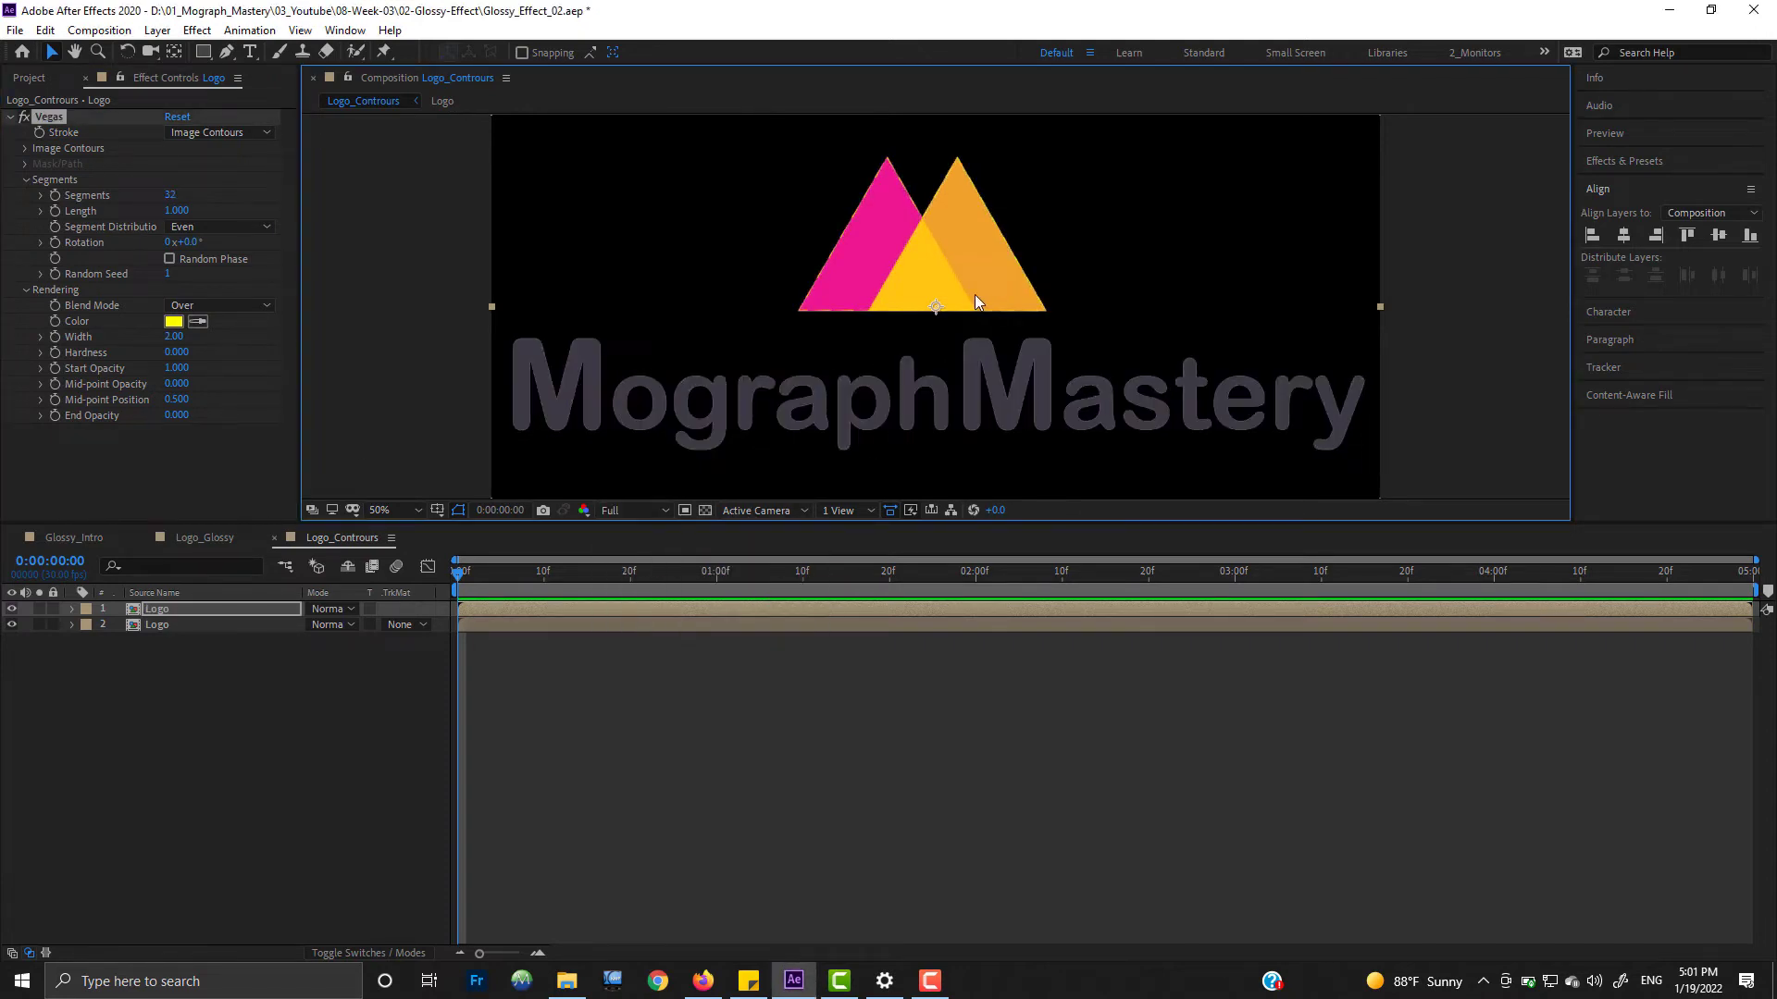
Step: Set the Vegas effect's Segments value to 1 on the upper Logo layer
{"action": "key", "text": "period"}
{"action": "left_click", "coordinate": [168, 203]}
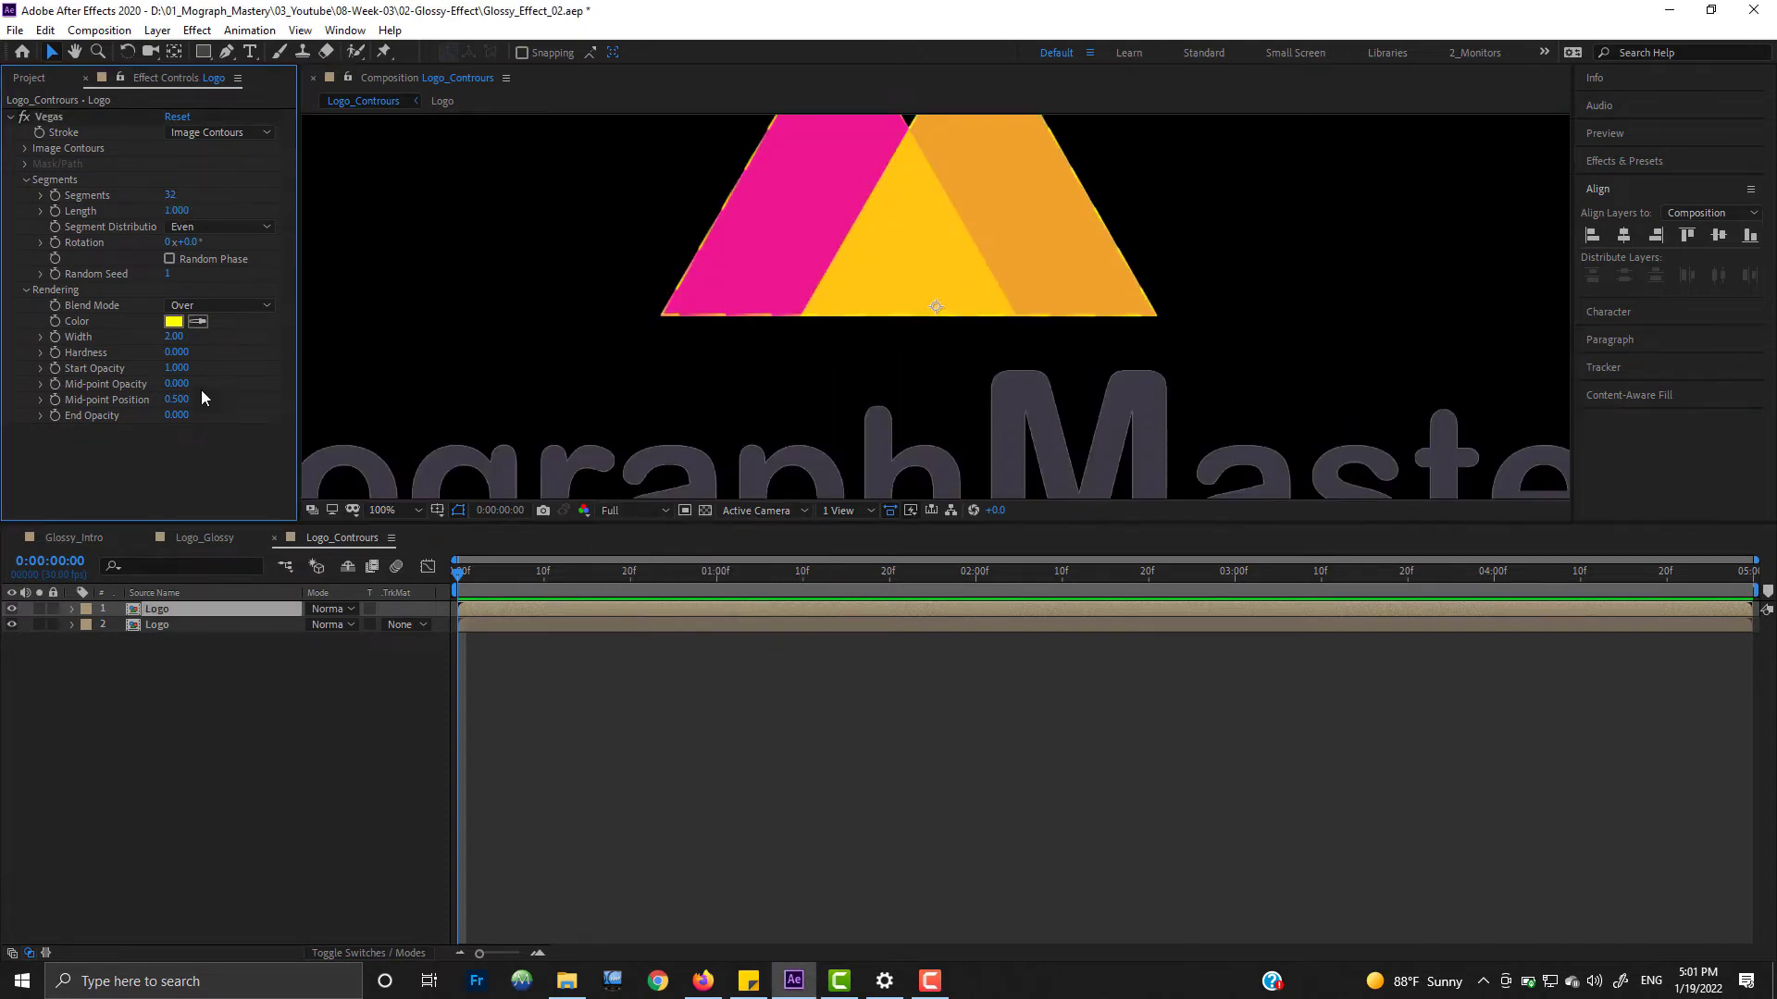
{"action": "left_click", "coordinate": [170, 195]}
{"action": "key", "text": "Return"}
{"action": "key", "text": "comma"}
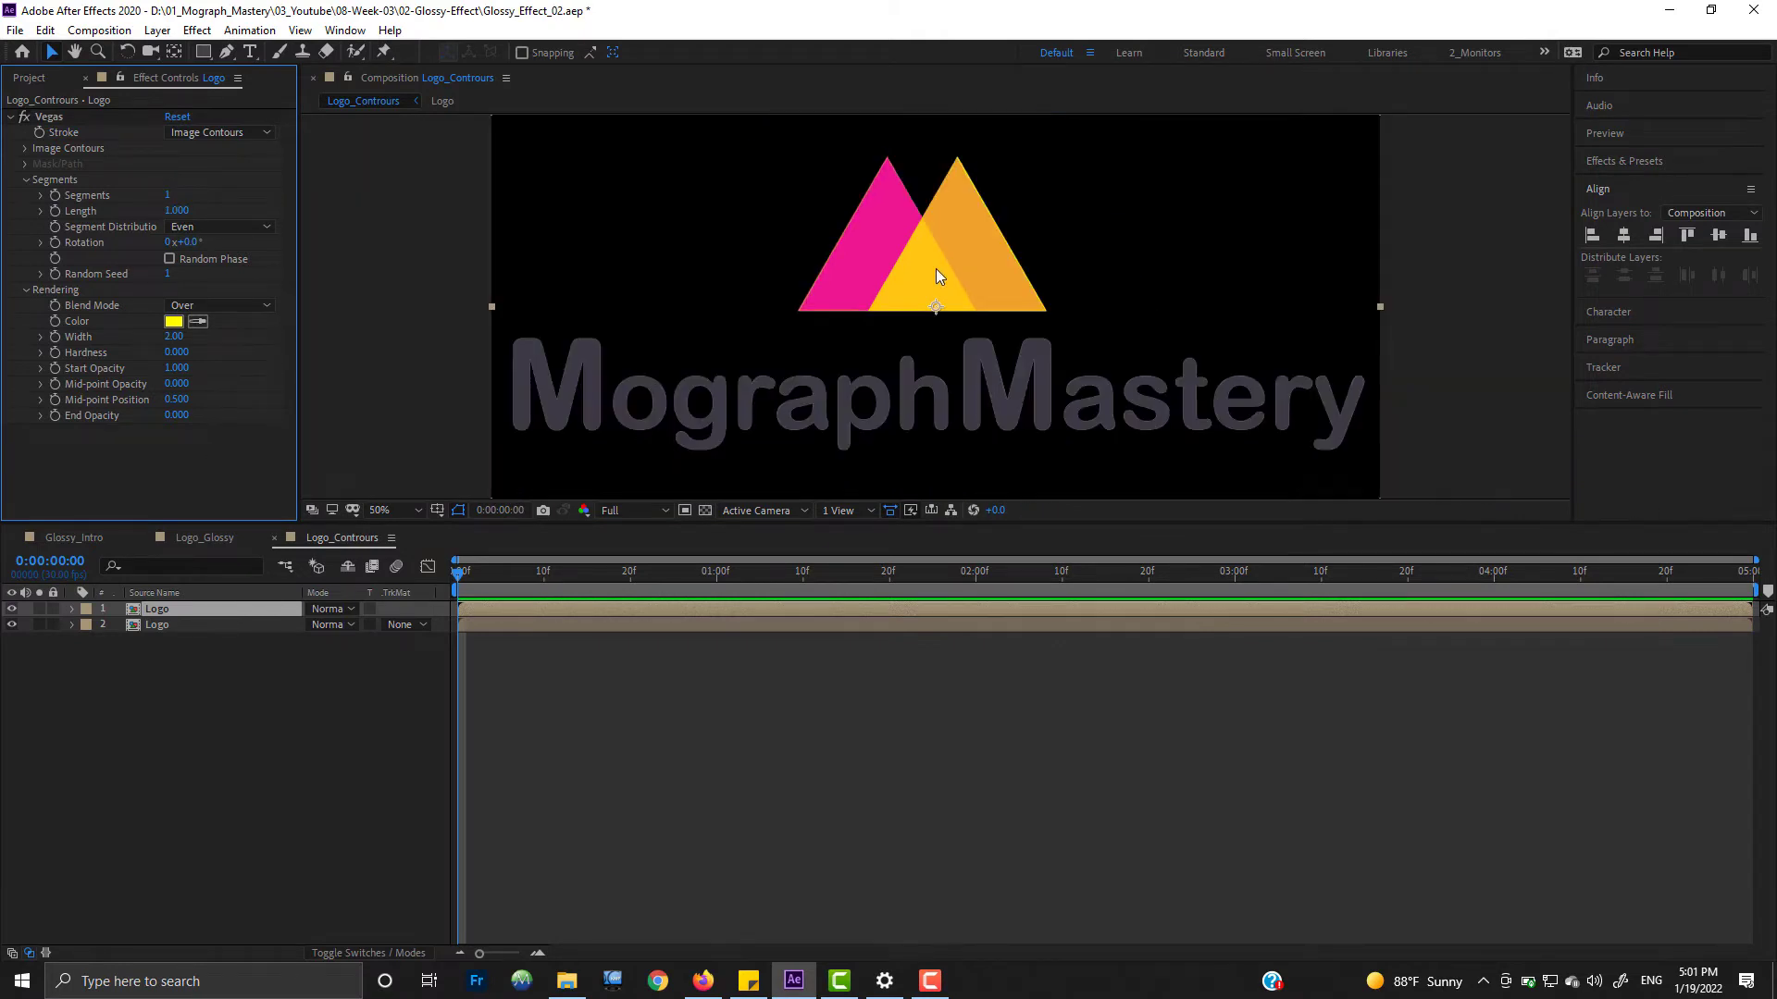
Step: Set the Vegas blend mode to Transparent and its stroke color to black
{"action": "left_click", "coordinate": [215, 308]}
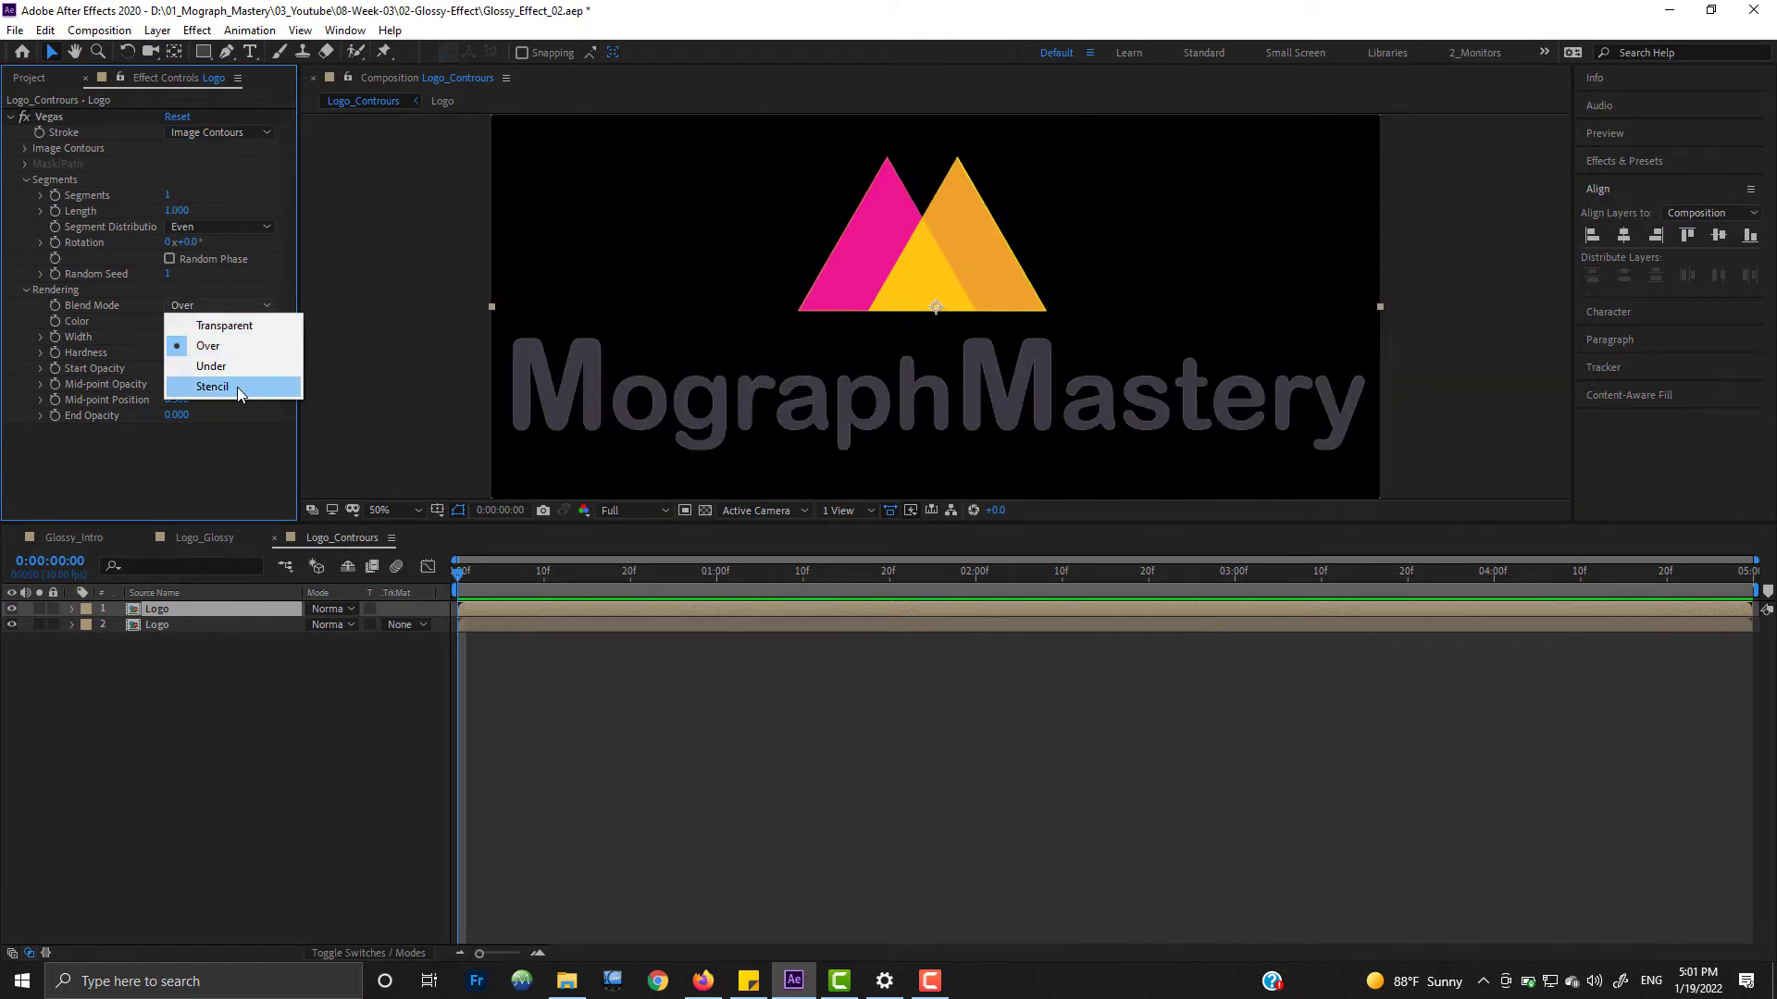
{"action": "left_click", "coordinate": [233, 324]}
{"action": "left_click", "coordinate": [174, 324]}
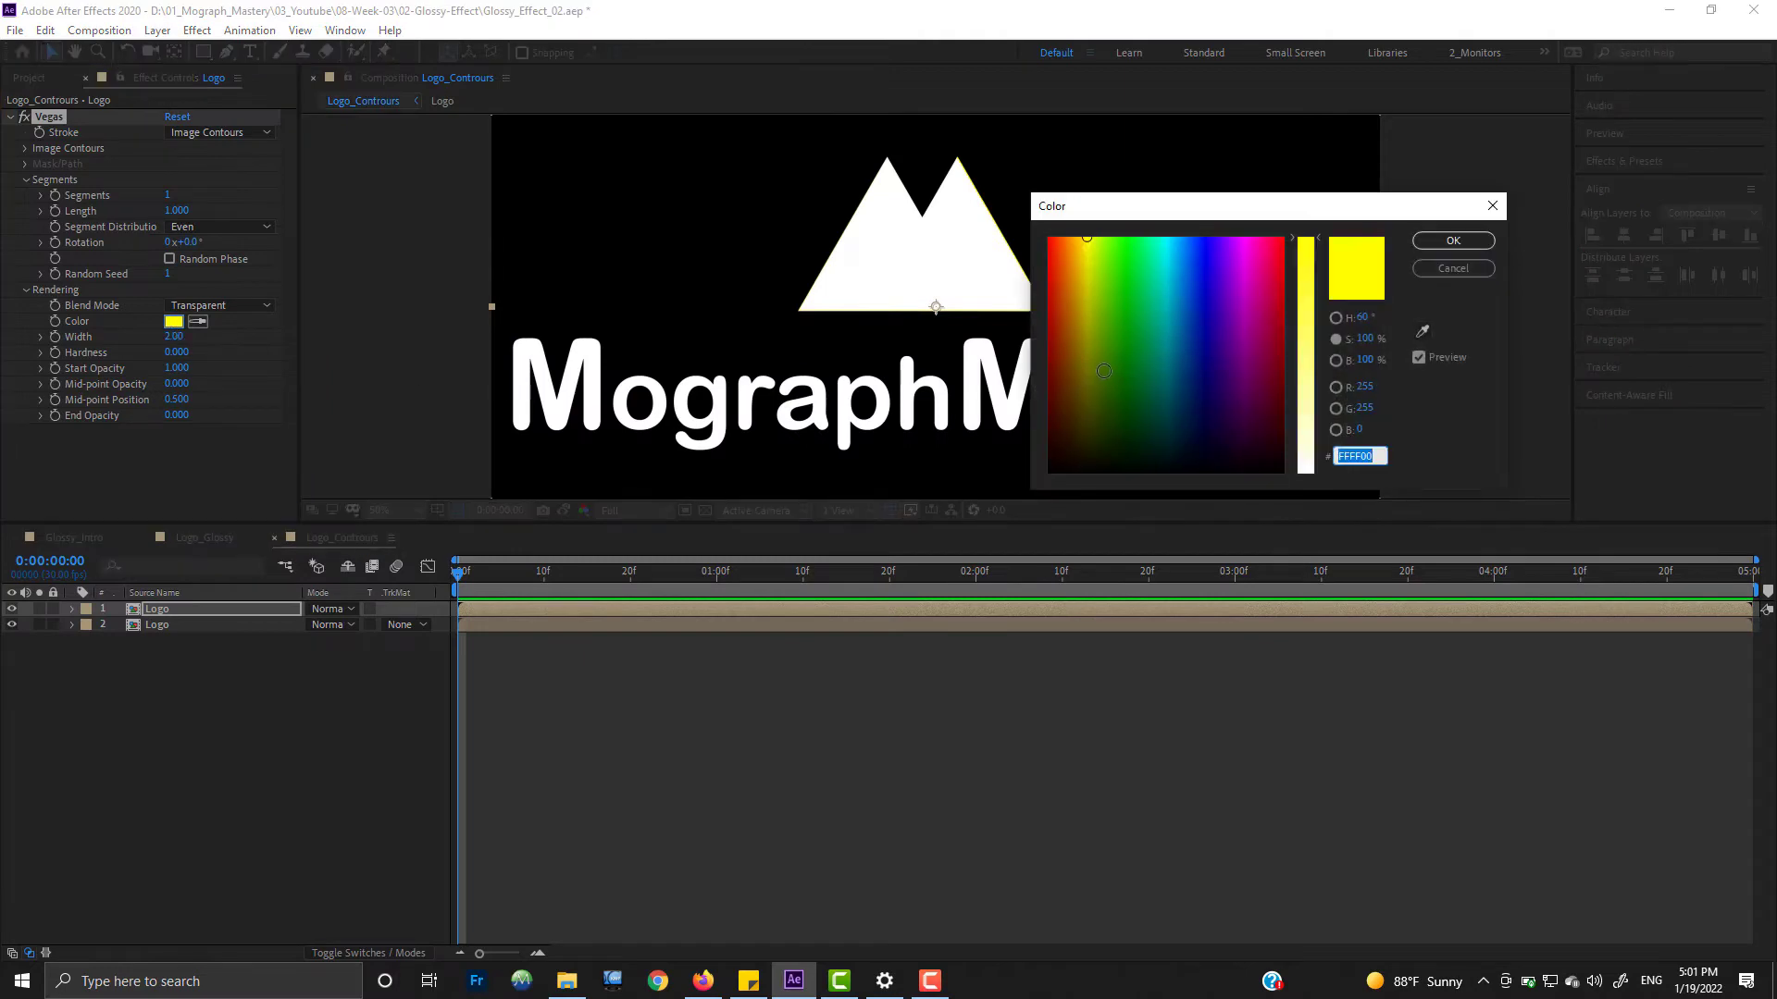
{"action": "left_click_drag", "start_coordinate": [1101, 417], "coordinate": [837, 634]}
{"action": "left_click", "coordinate": [1452, 242]}
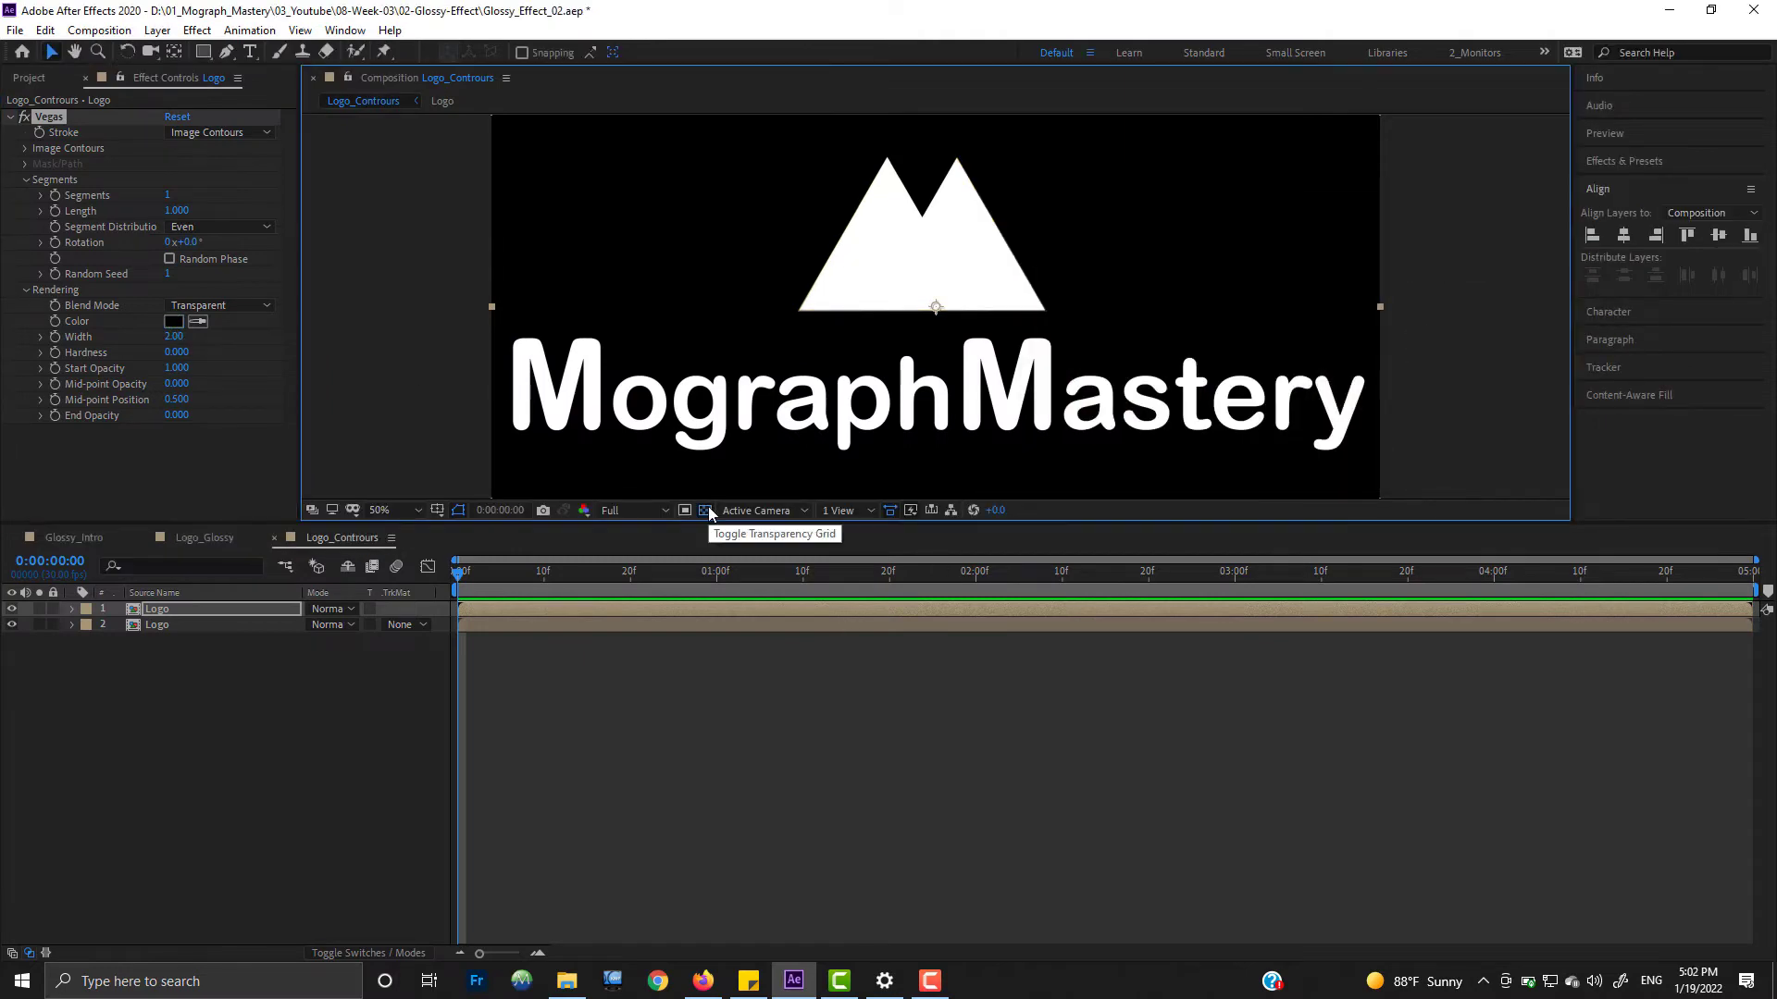
Step: Turn on the transparency grid and inspect the contour line around the logo's triangles
{"action": "left_click", "coordinate": [705, 510]}
{"action": "key", "text": "period"}
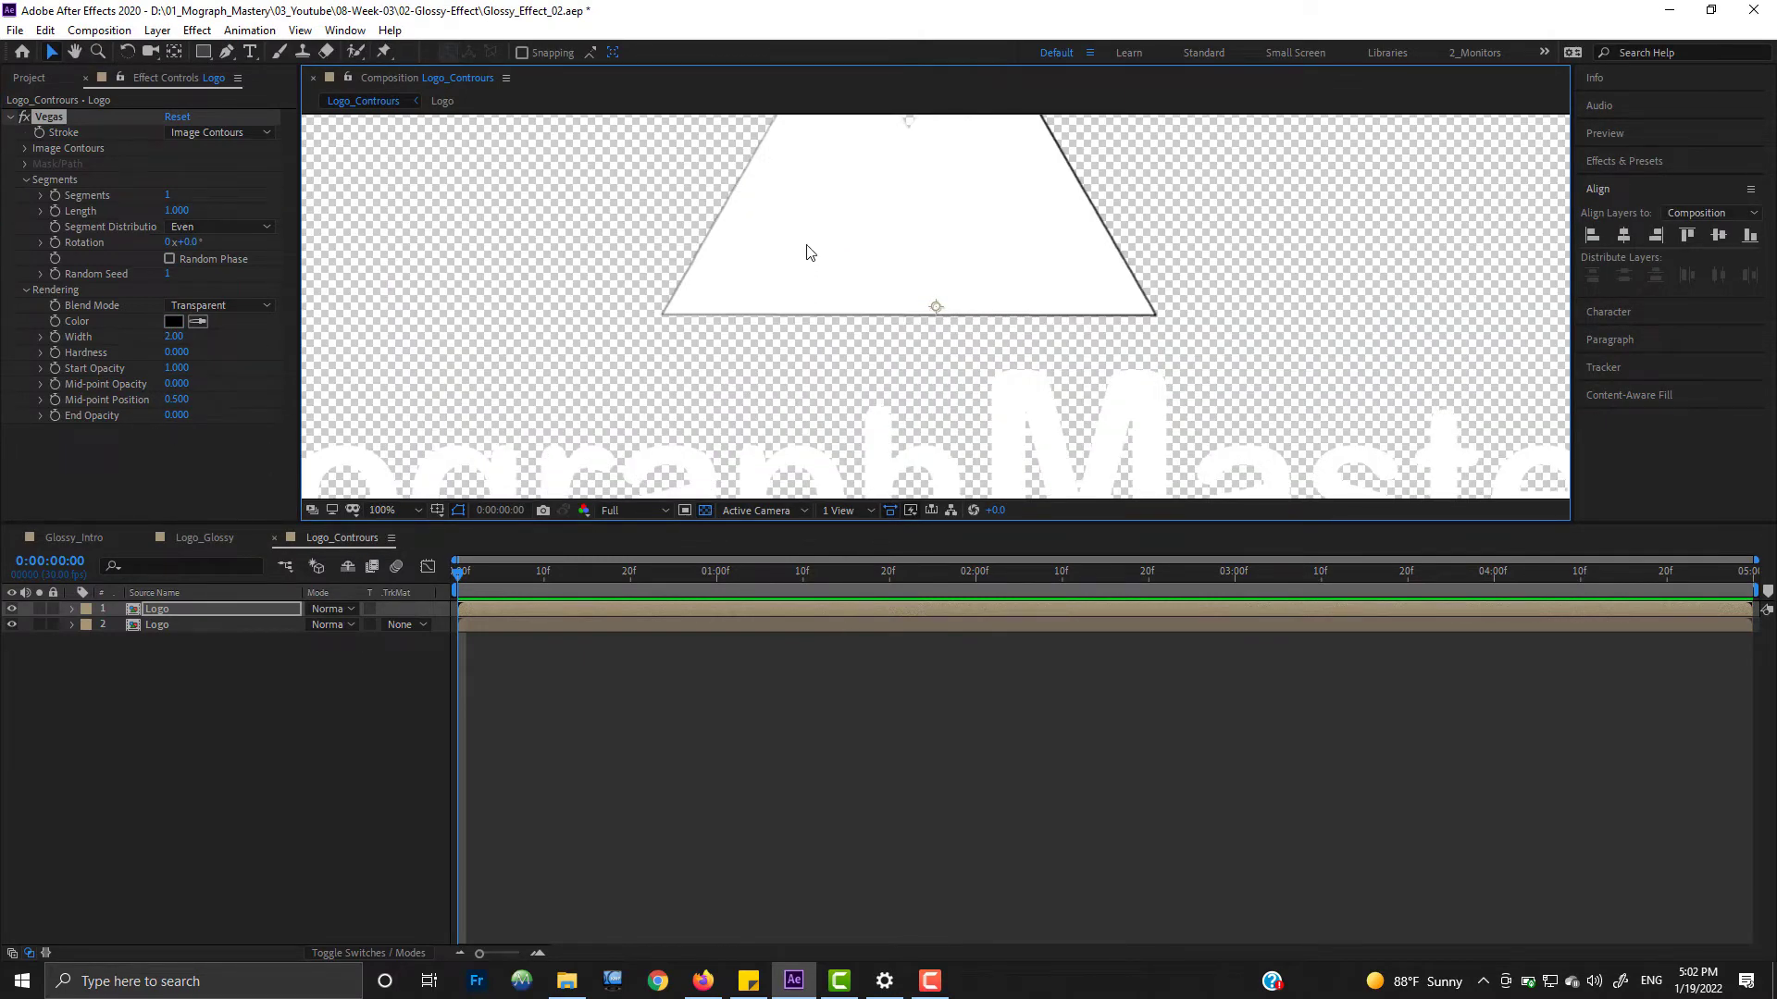
{"action": "left_click_drag", "start_coordinate": [810, 252], "coordinate": [813, 361]}
Step: Set the Vegas End Opacity and Mid-point Opacity to 1 and Mid-point Position to 0.999, and increase the Hardness
{"action": "left_click", "coordinate": [177, 416]}
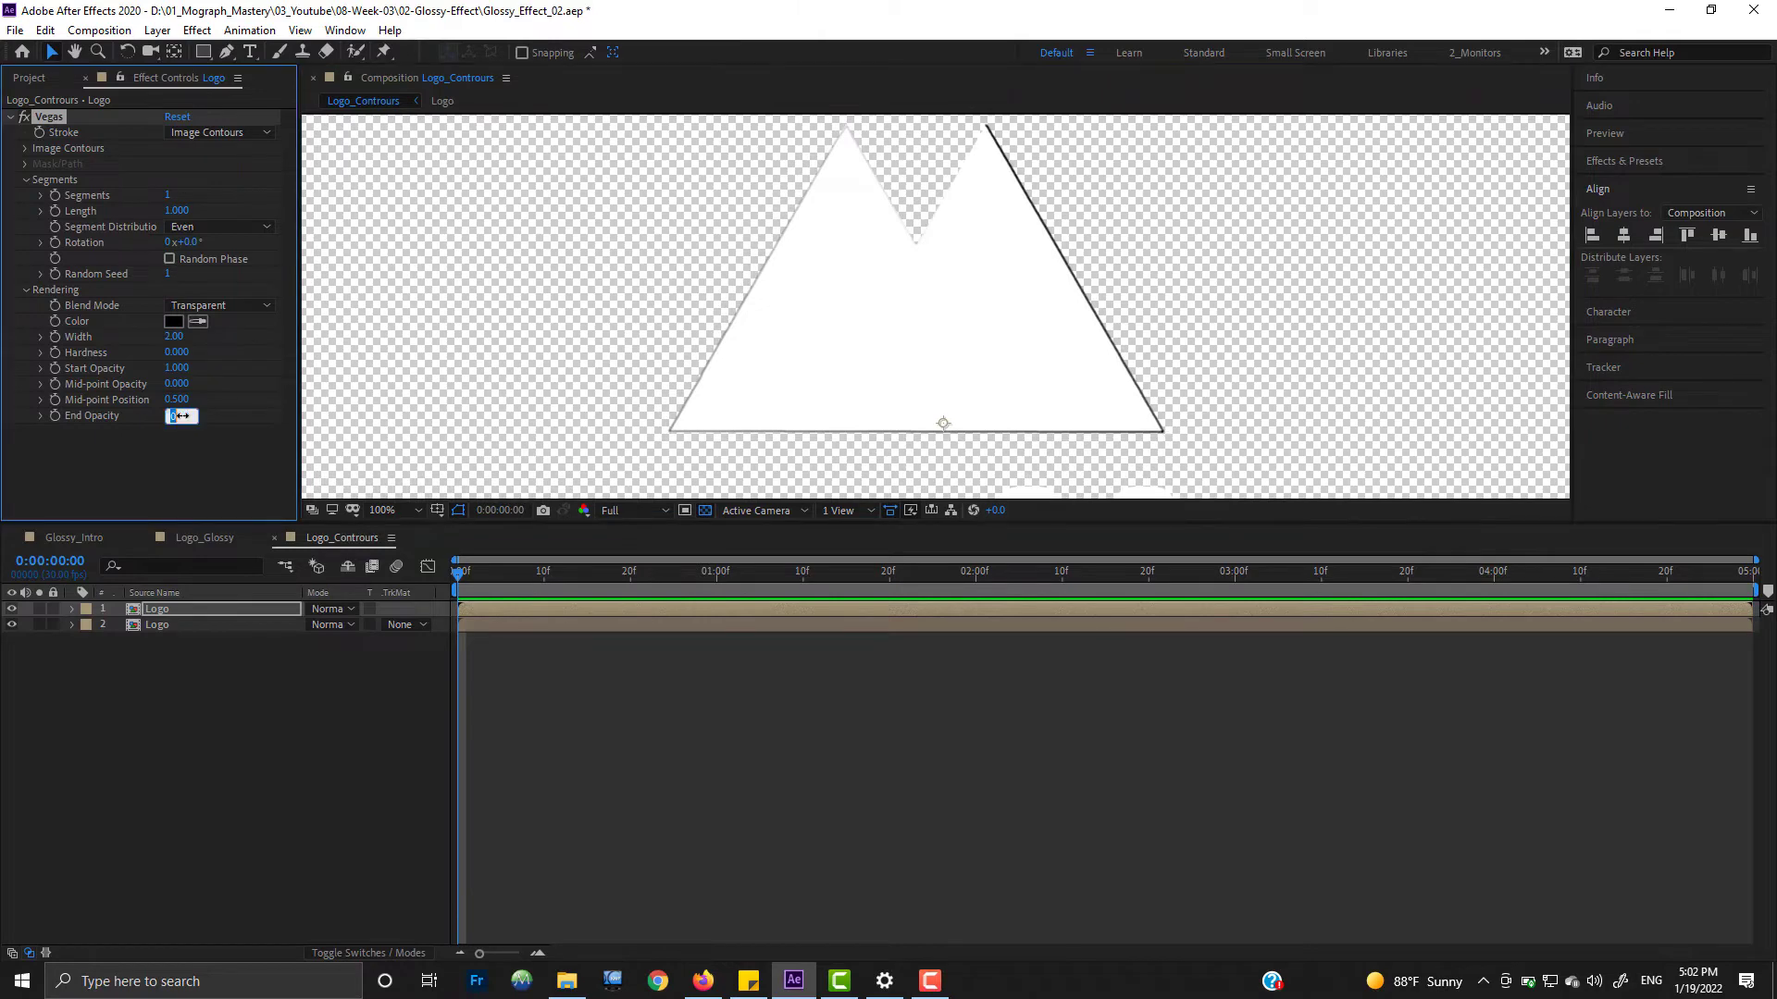
{"action": "left_click", "coordinate": [182, 400]}
{"action": "type", "text": "1"}
{"action": "left_click", "coordinate": [182, 384]}
{"action": "type", "text": "1"}
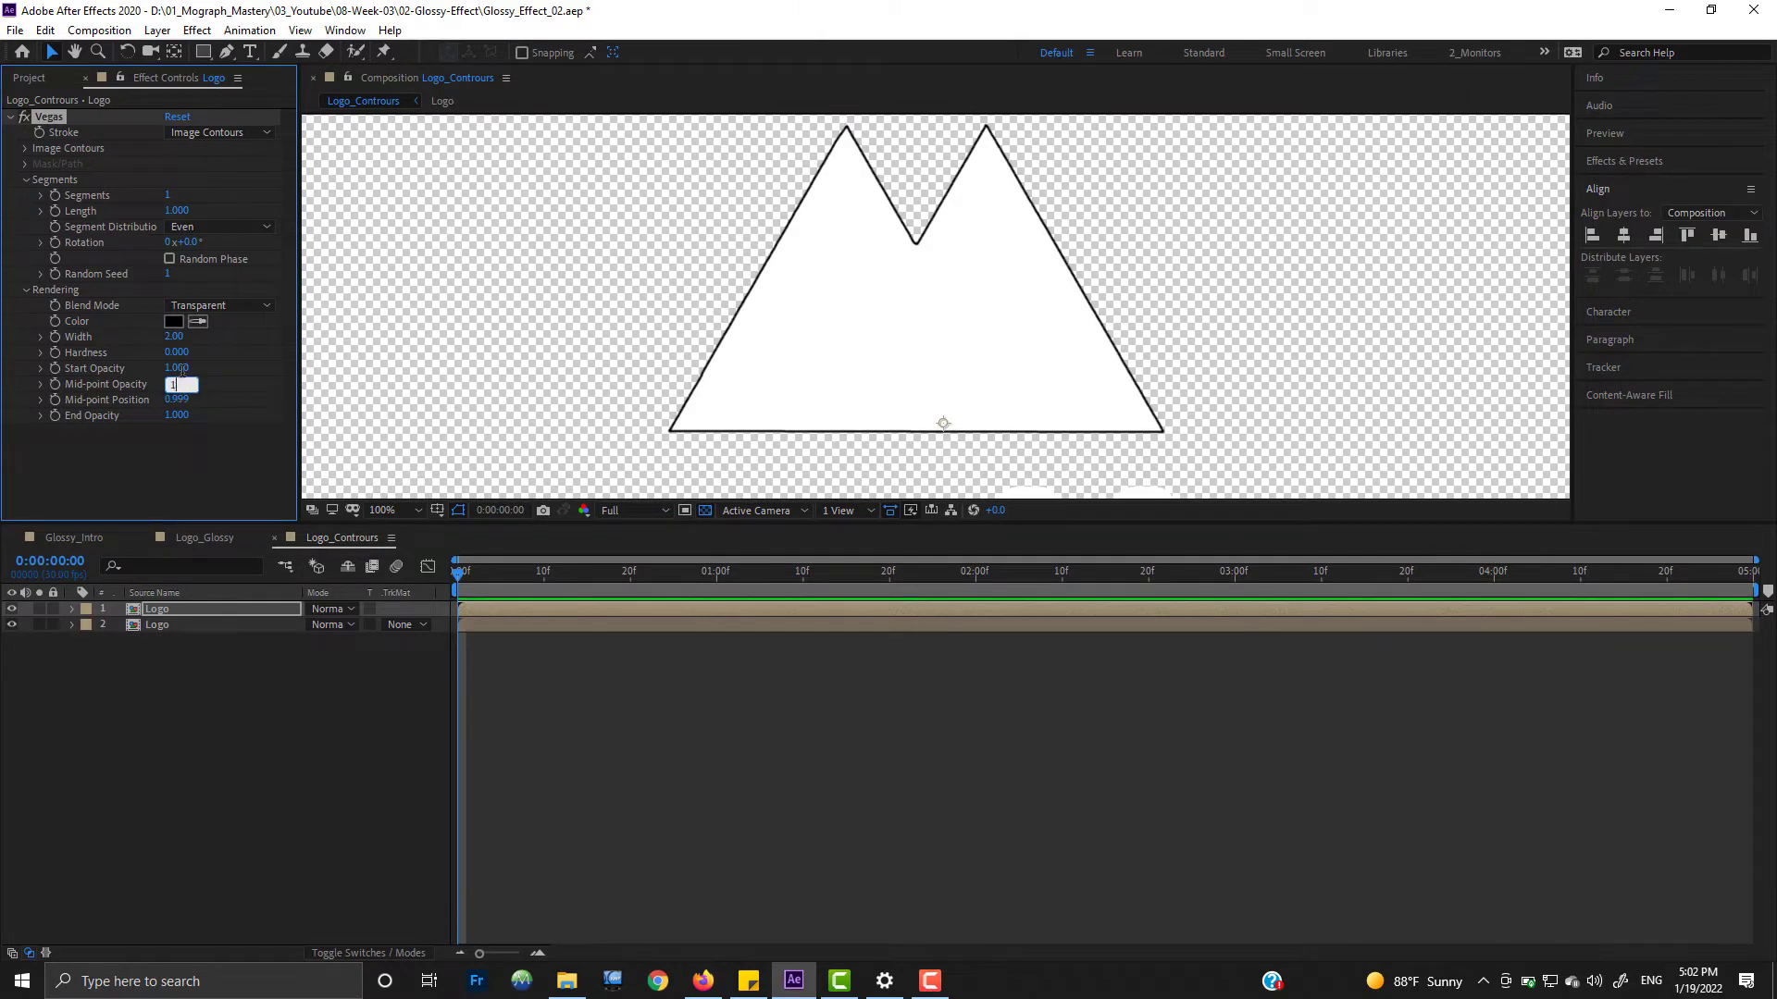
{"action": "left_click_drag", "start_coordinate": [181, 360], "coordinate": [209, 352]}
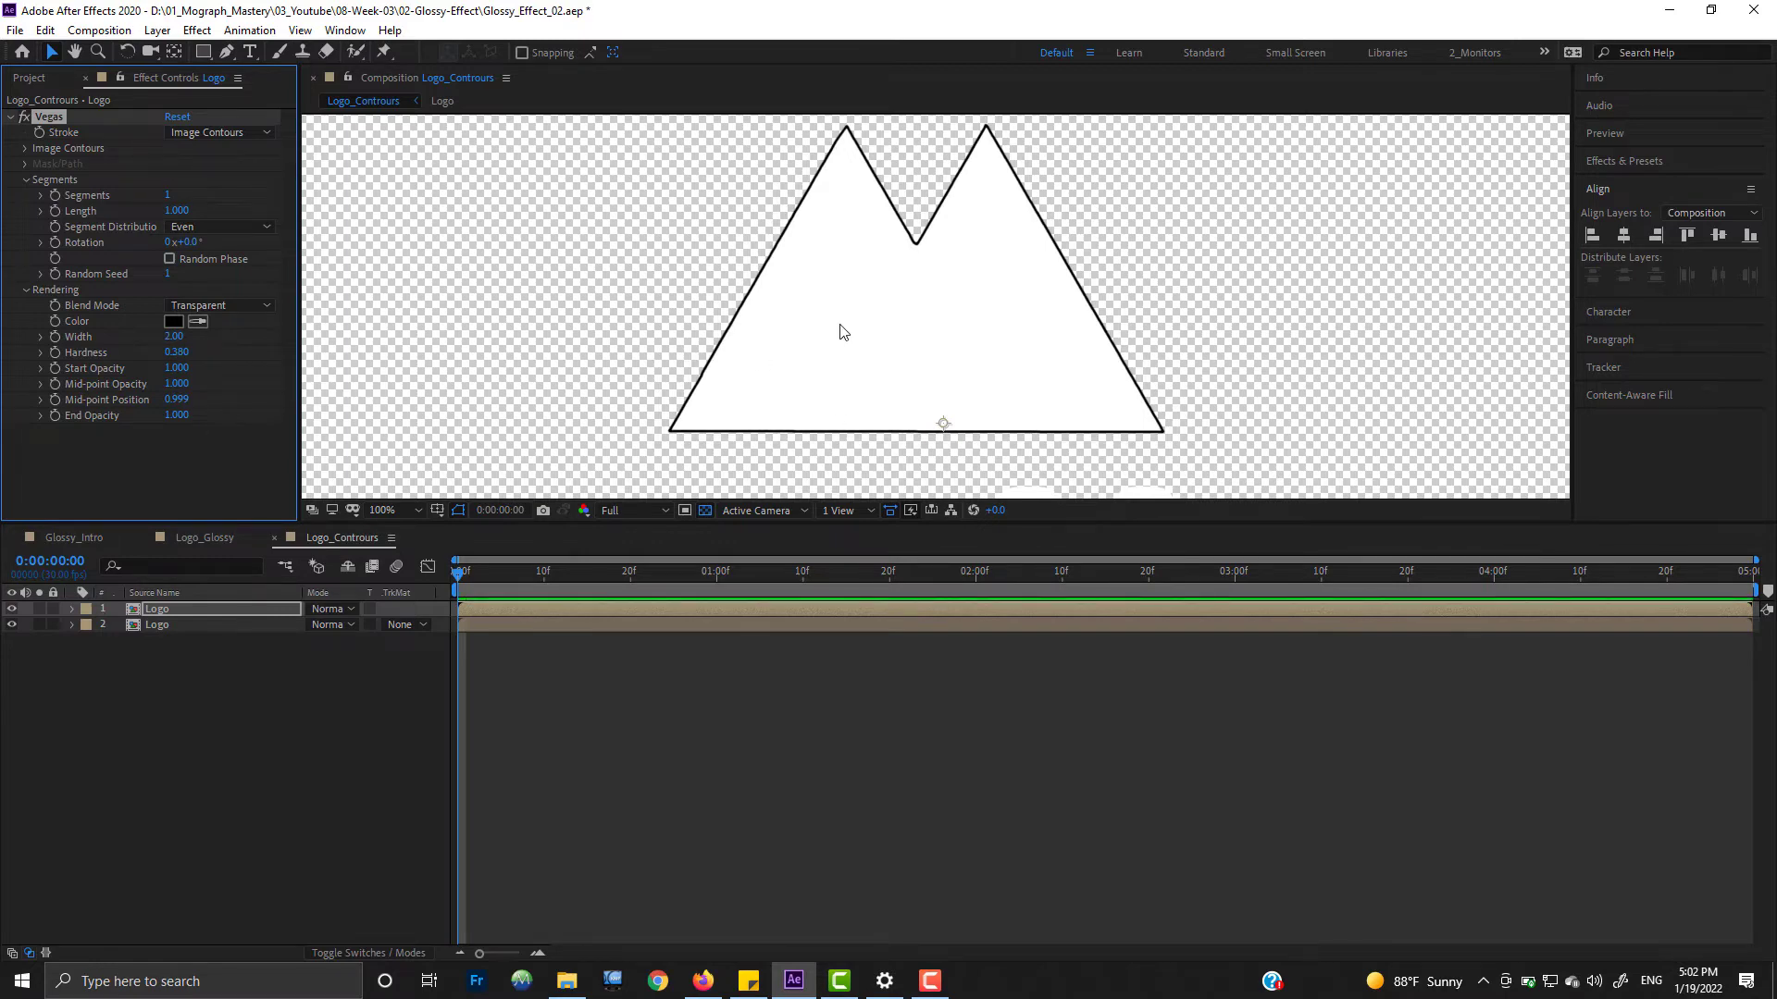
Step: Set the Vegas Image Contours channel to Alpha and compare the logo with the effect off and on
{"action": "scroll", "coordinate": [843, 331], "scroll_direction": "down", "scroll_amount": 2}
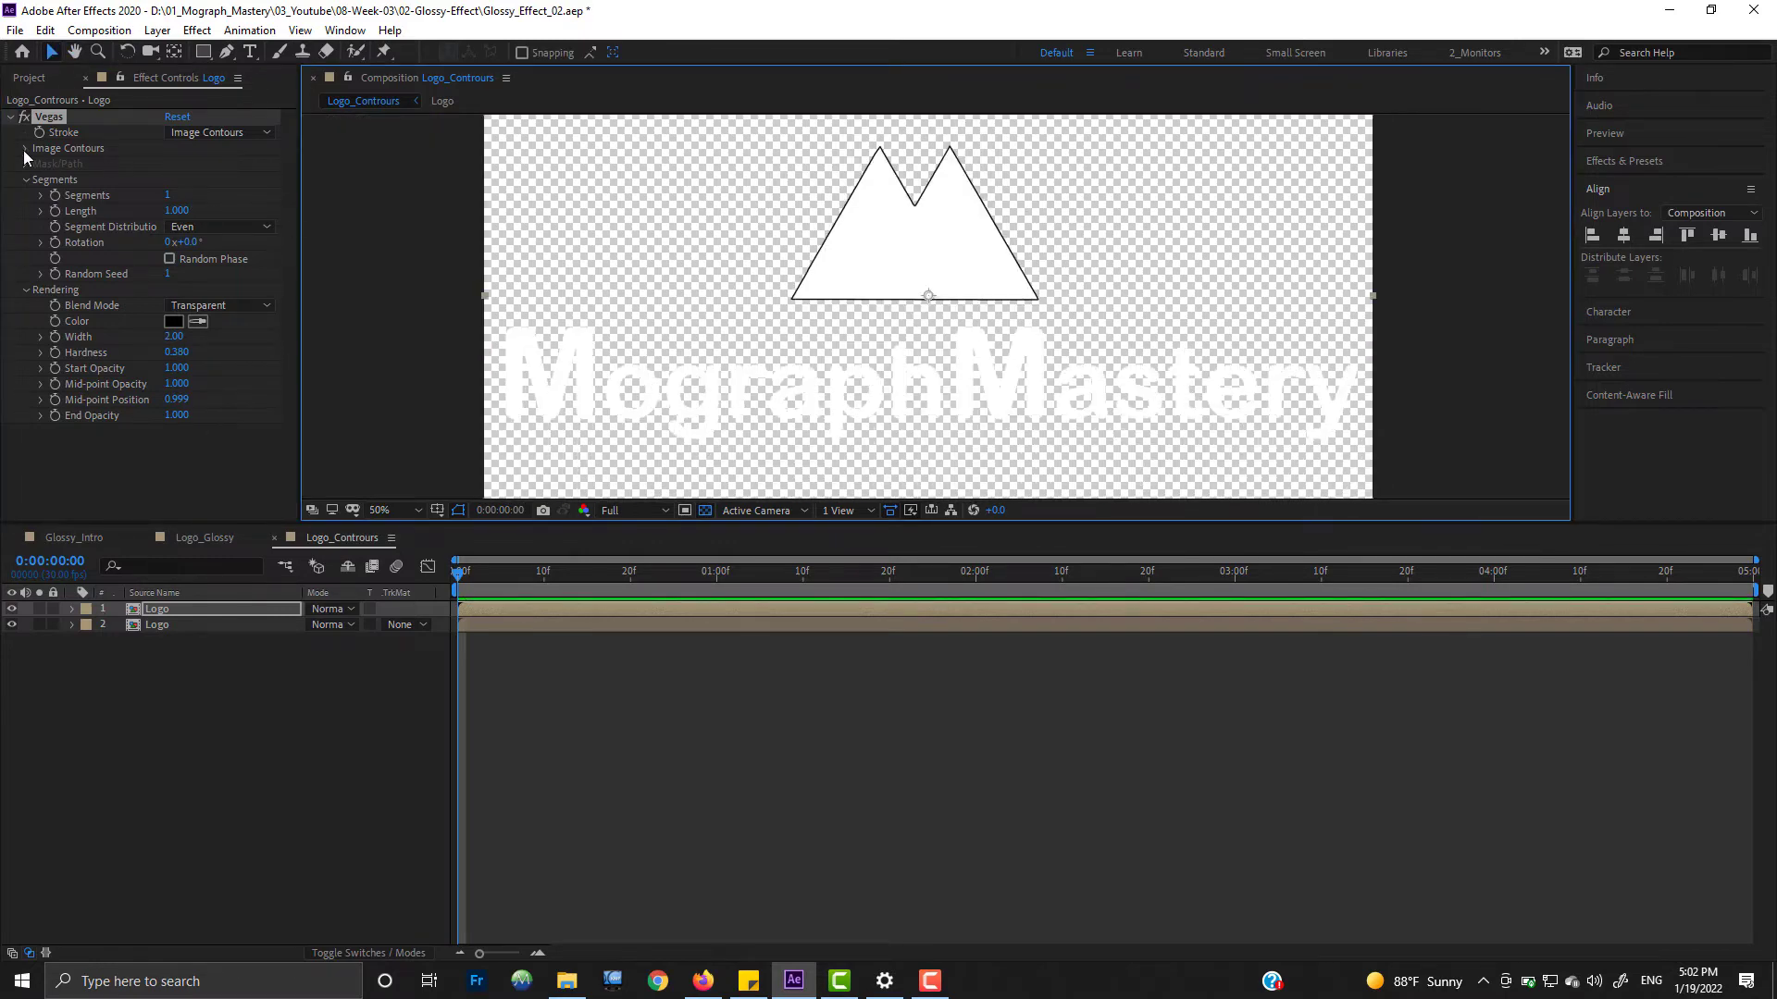
{"action": "left_click", "coordinate": [25, 149]}
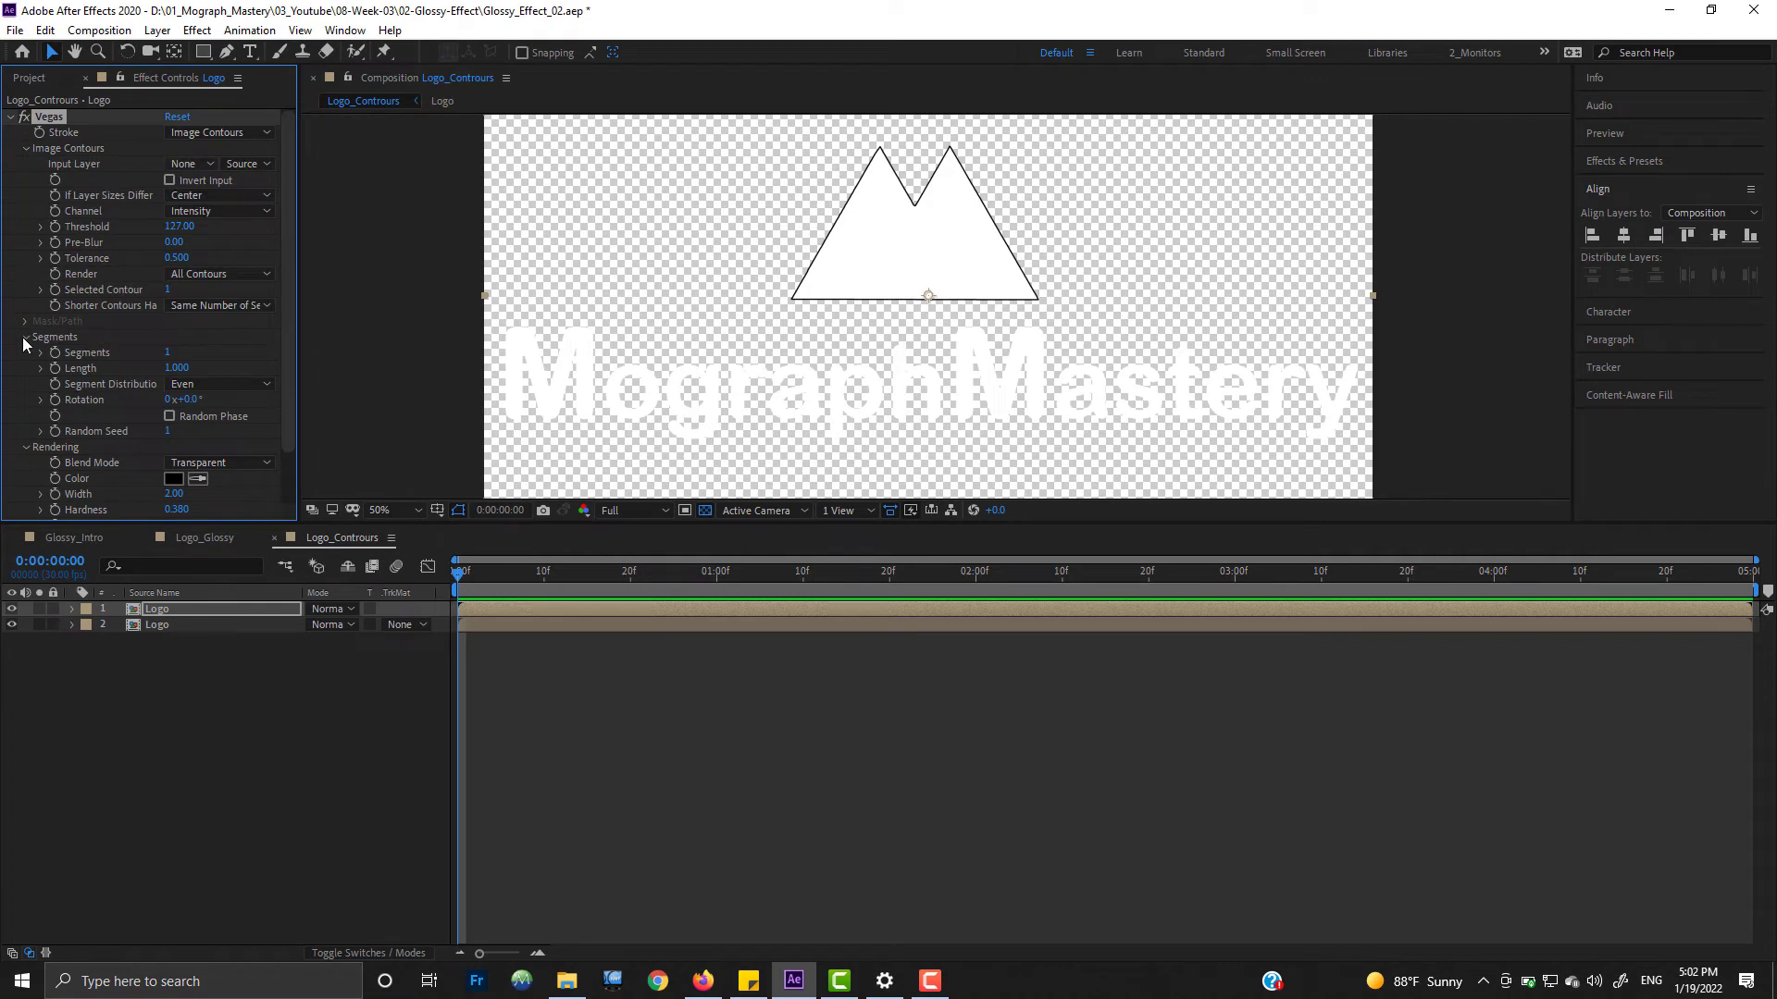
{"action": "left_click", "coordinate": [220, 211]}
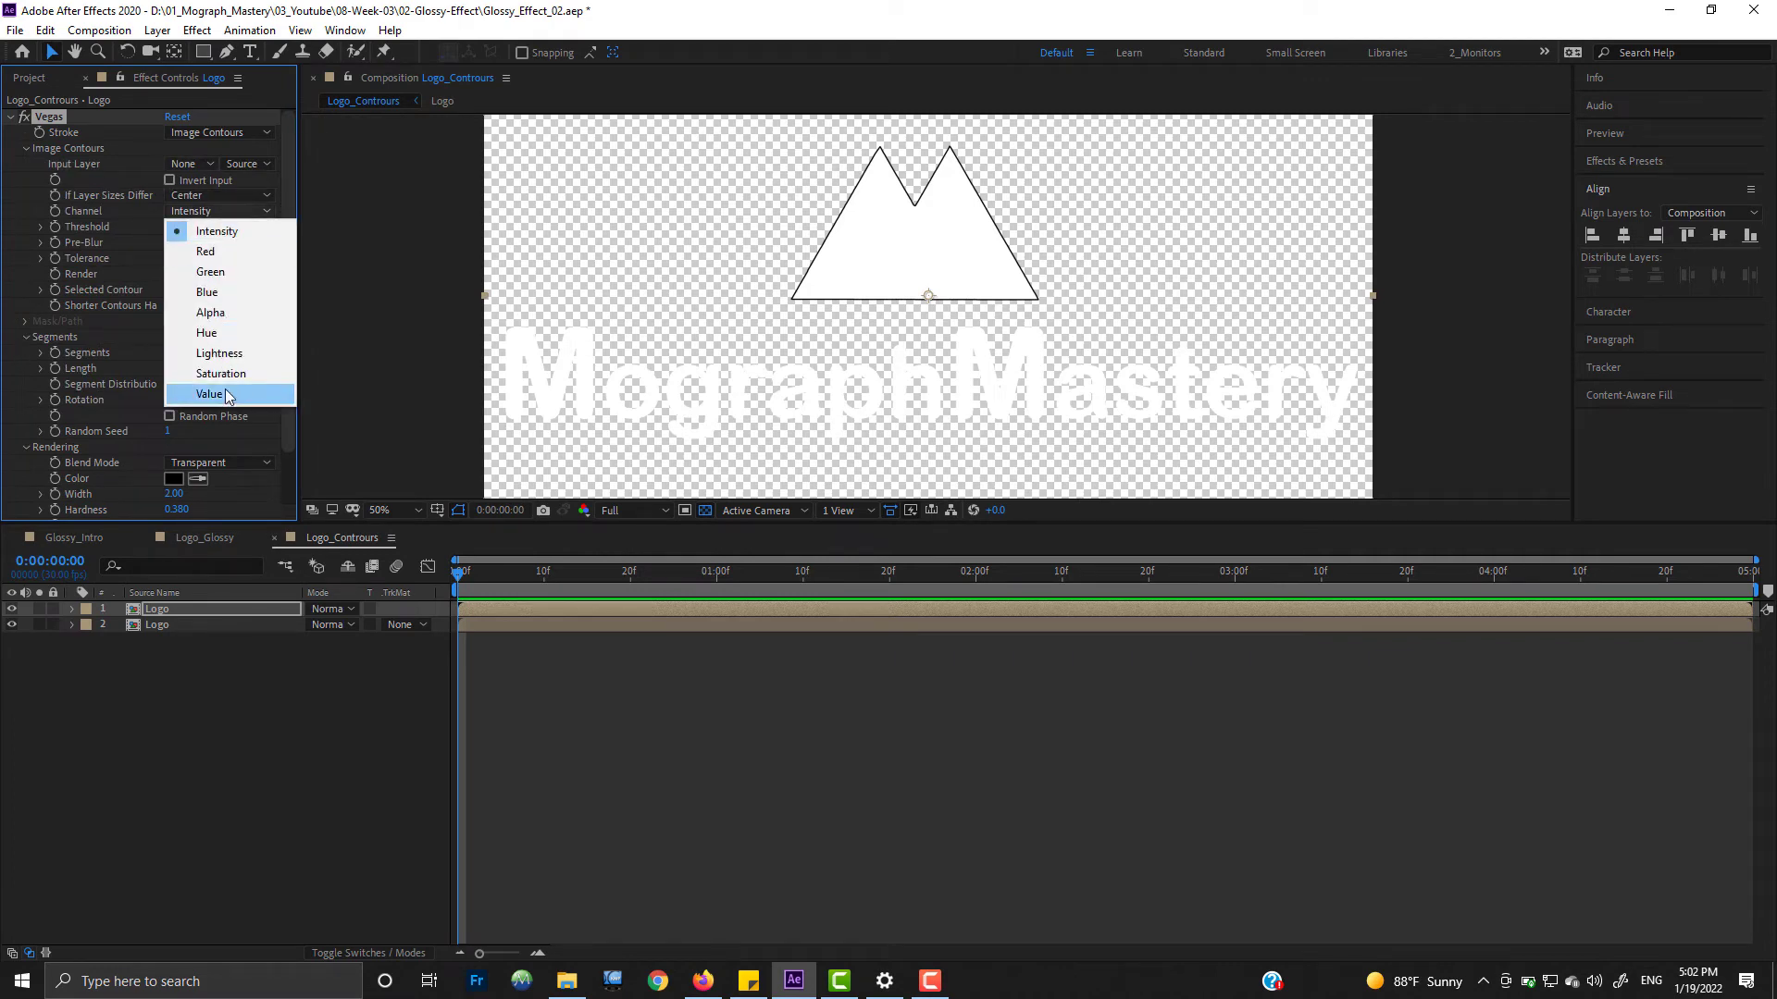
{"action": "left_click", "coordinate": [220, 315]}
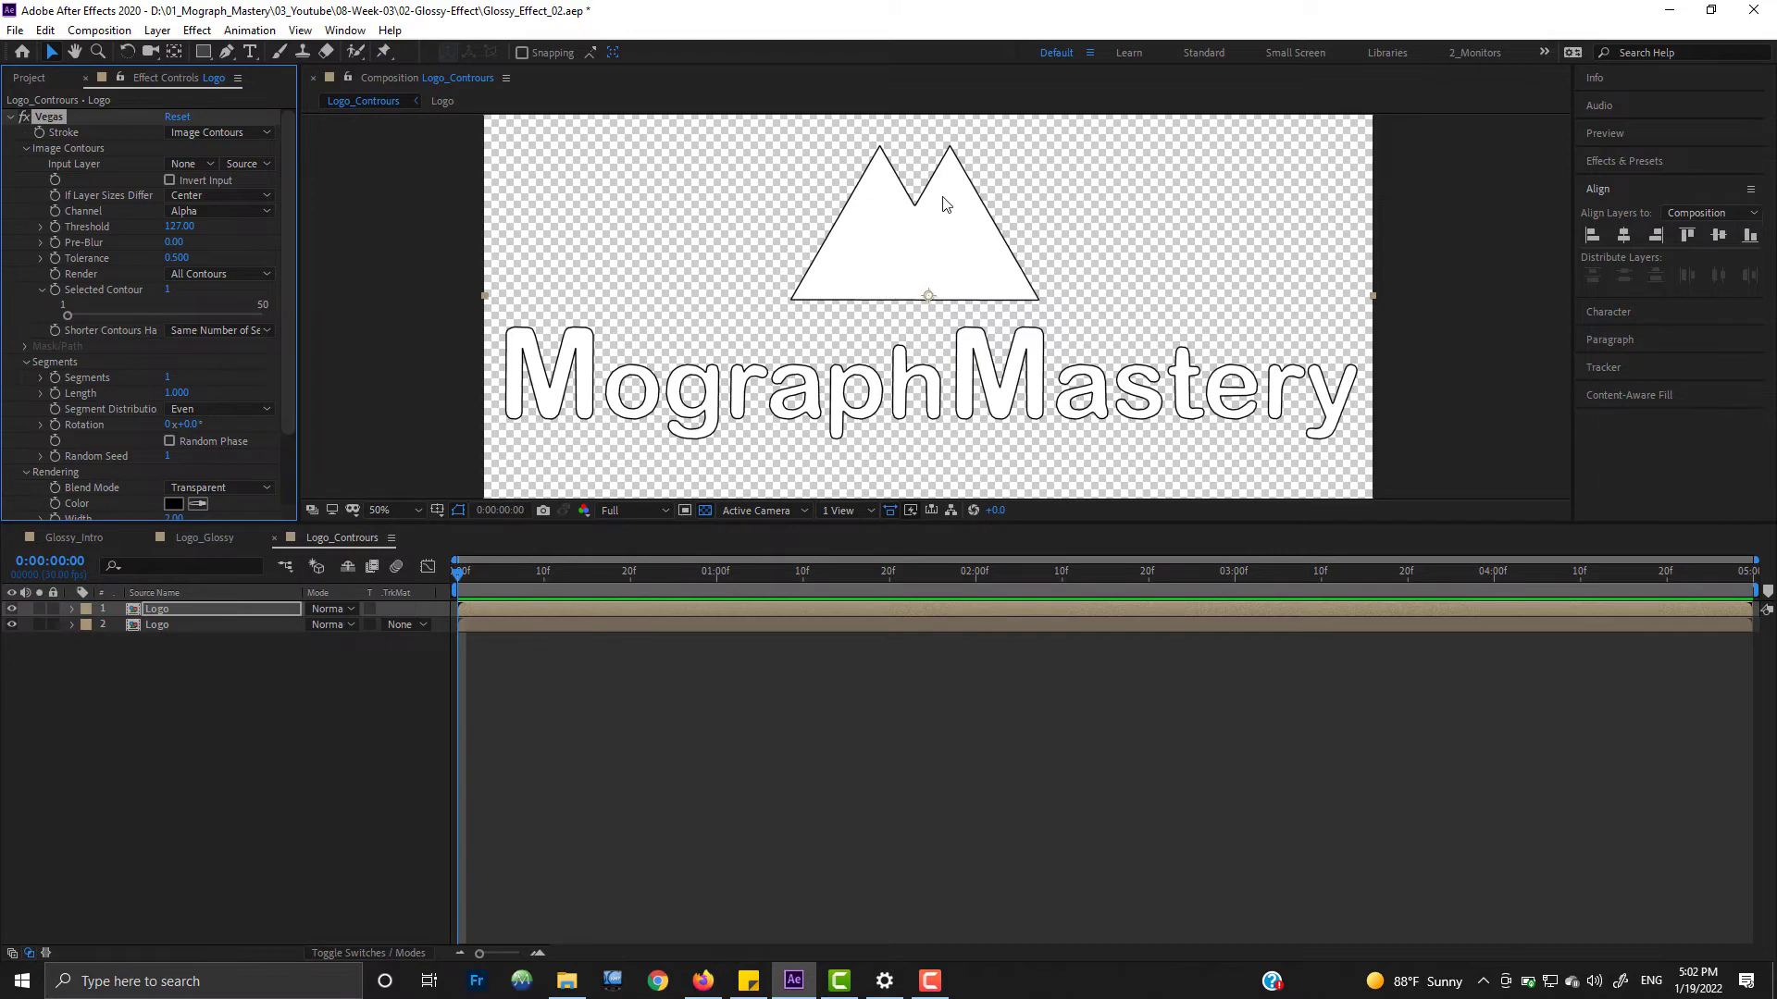
{"action": "left_click", "coordinate": [23, 117]}
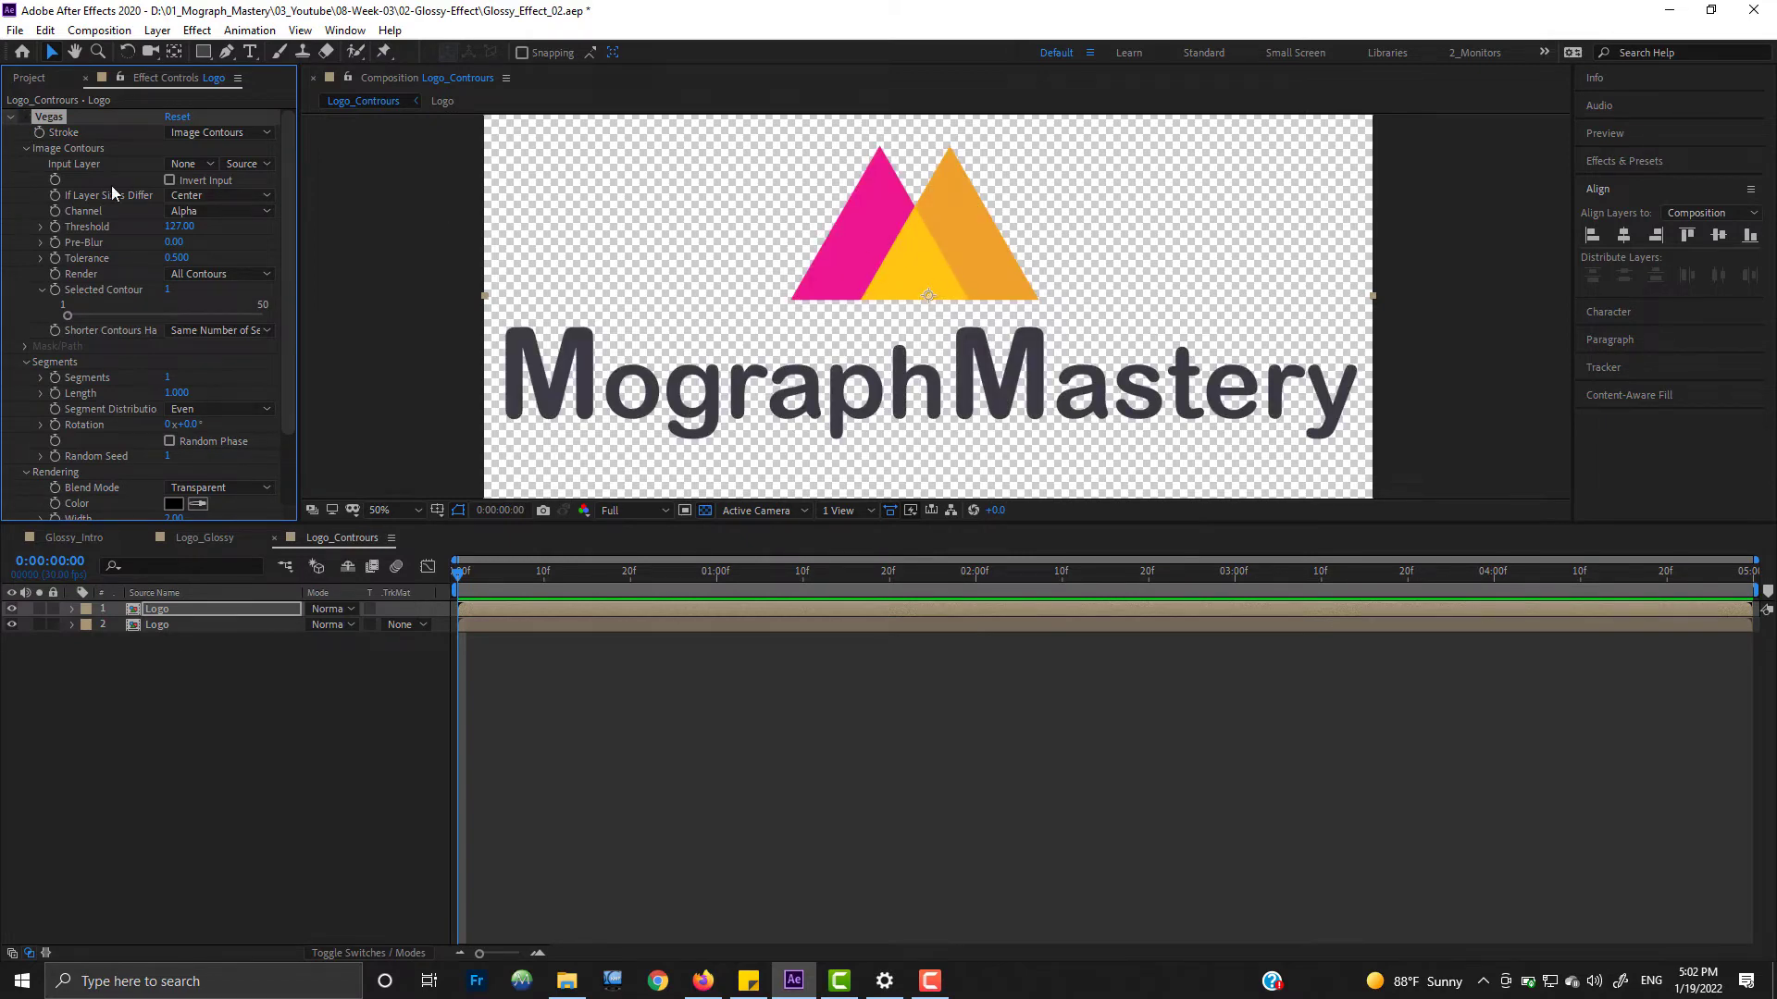
{"action": "left_click", "coordinate": [23, 117]}
Step: Change the lower Logo layer's label color to Brown and the upper Logo layer's label to Blue
{"action": "left_click", "coordinate": [85, 625]}
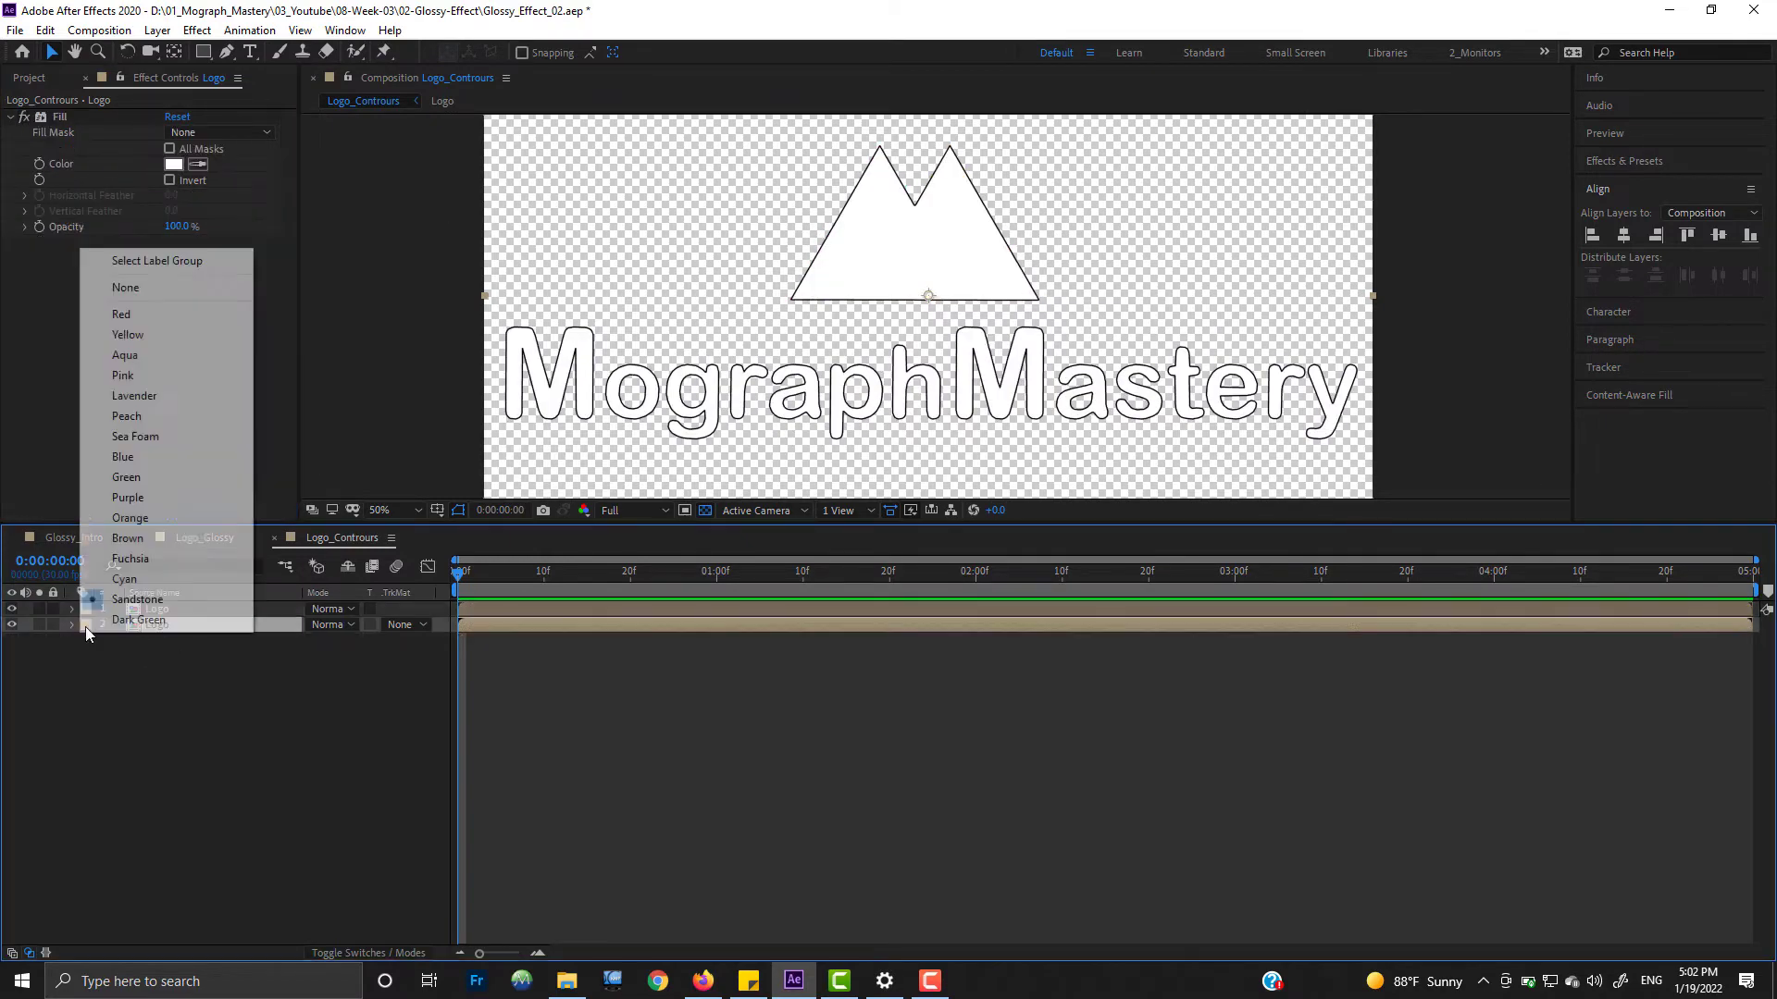
{"action": "left_click", "coordinate": [128, 538]}
{"action": "left_click", "coordinate": [185, 609]}
{"action": "left_click", "coordinate": [85, 609]}
{"action": "left_click", "coordinate": [123, 442]}
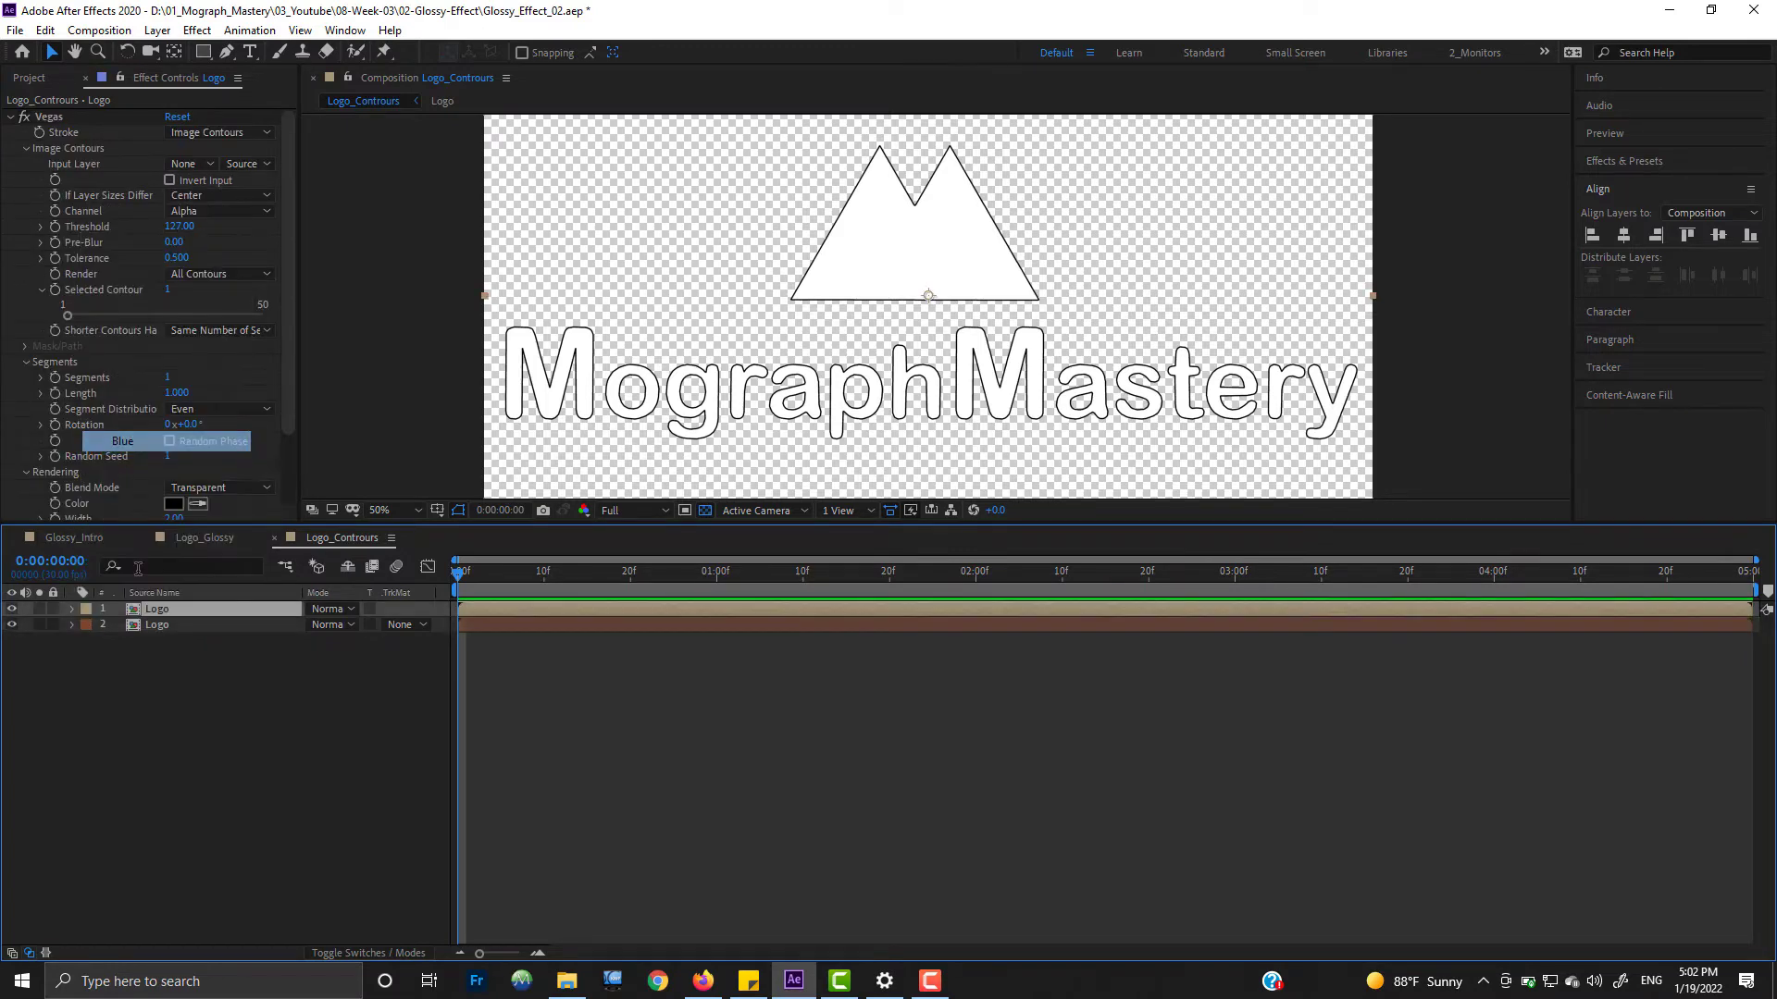
Step: Rename the upper Logo layer as Level_01
{"action": "key", "text": "Return"}
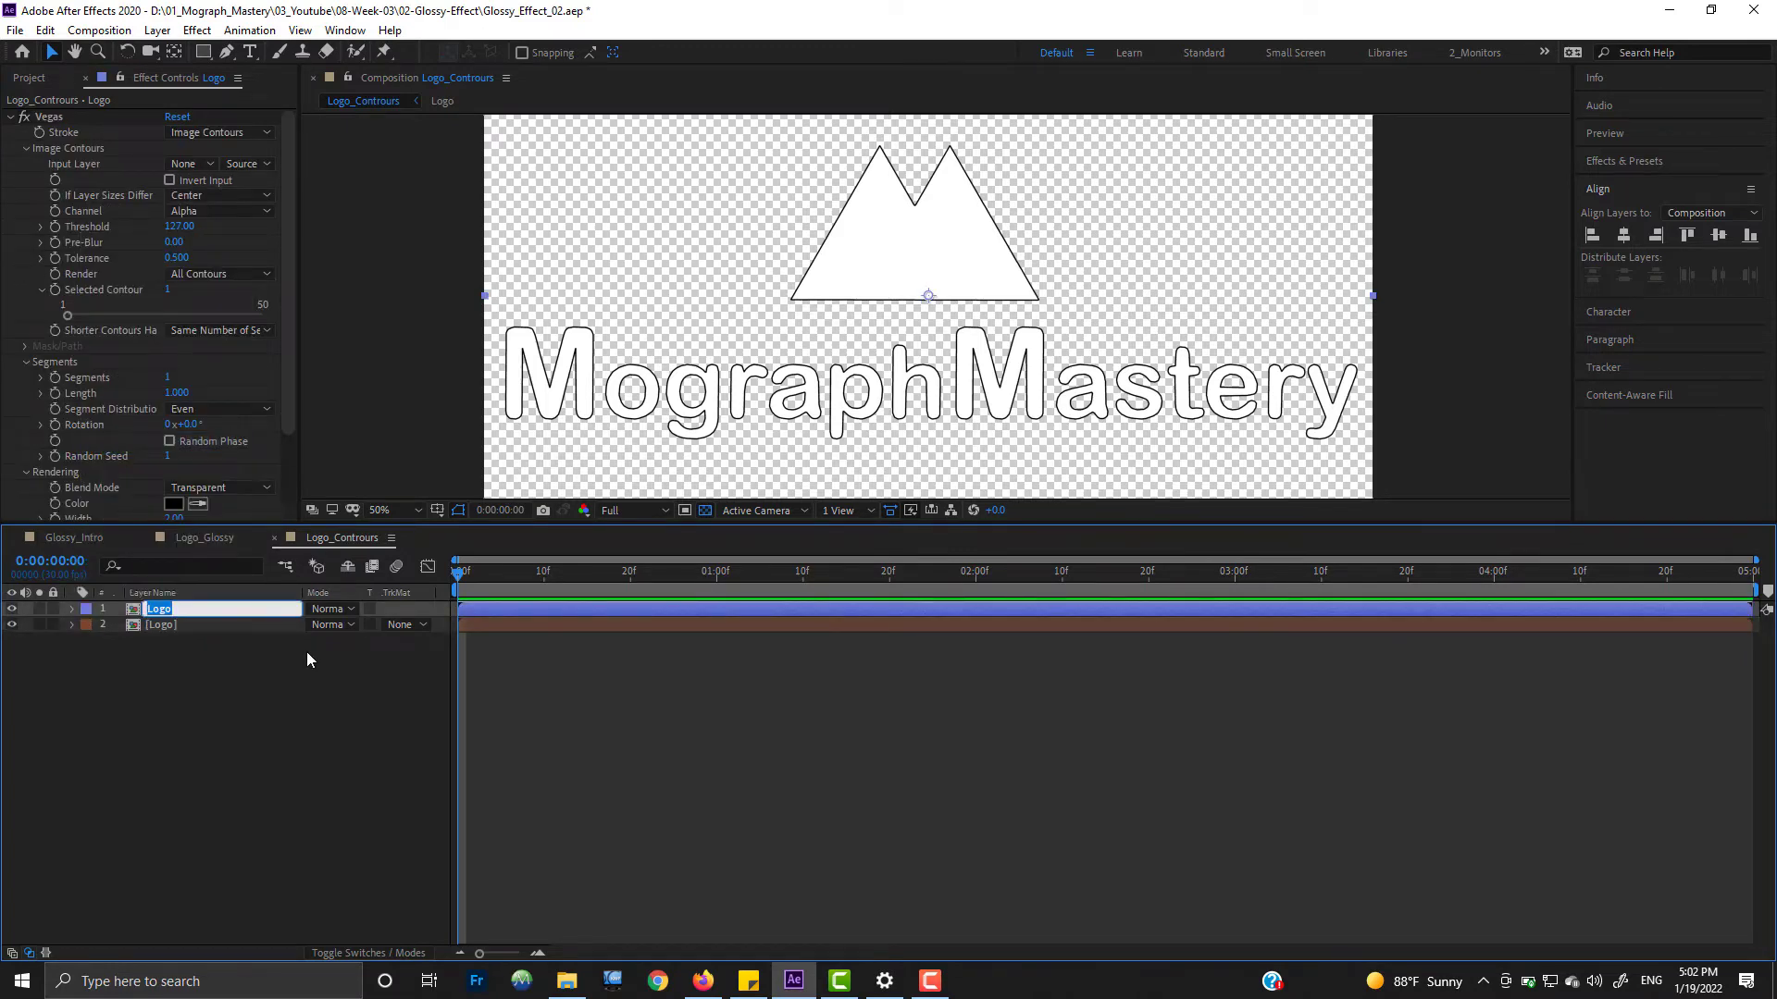
{"action": "type", "text": "Level_01"}
{"action": "key", "text": "Return"}
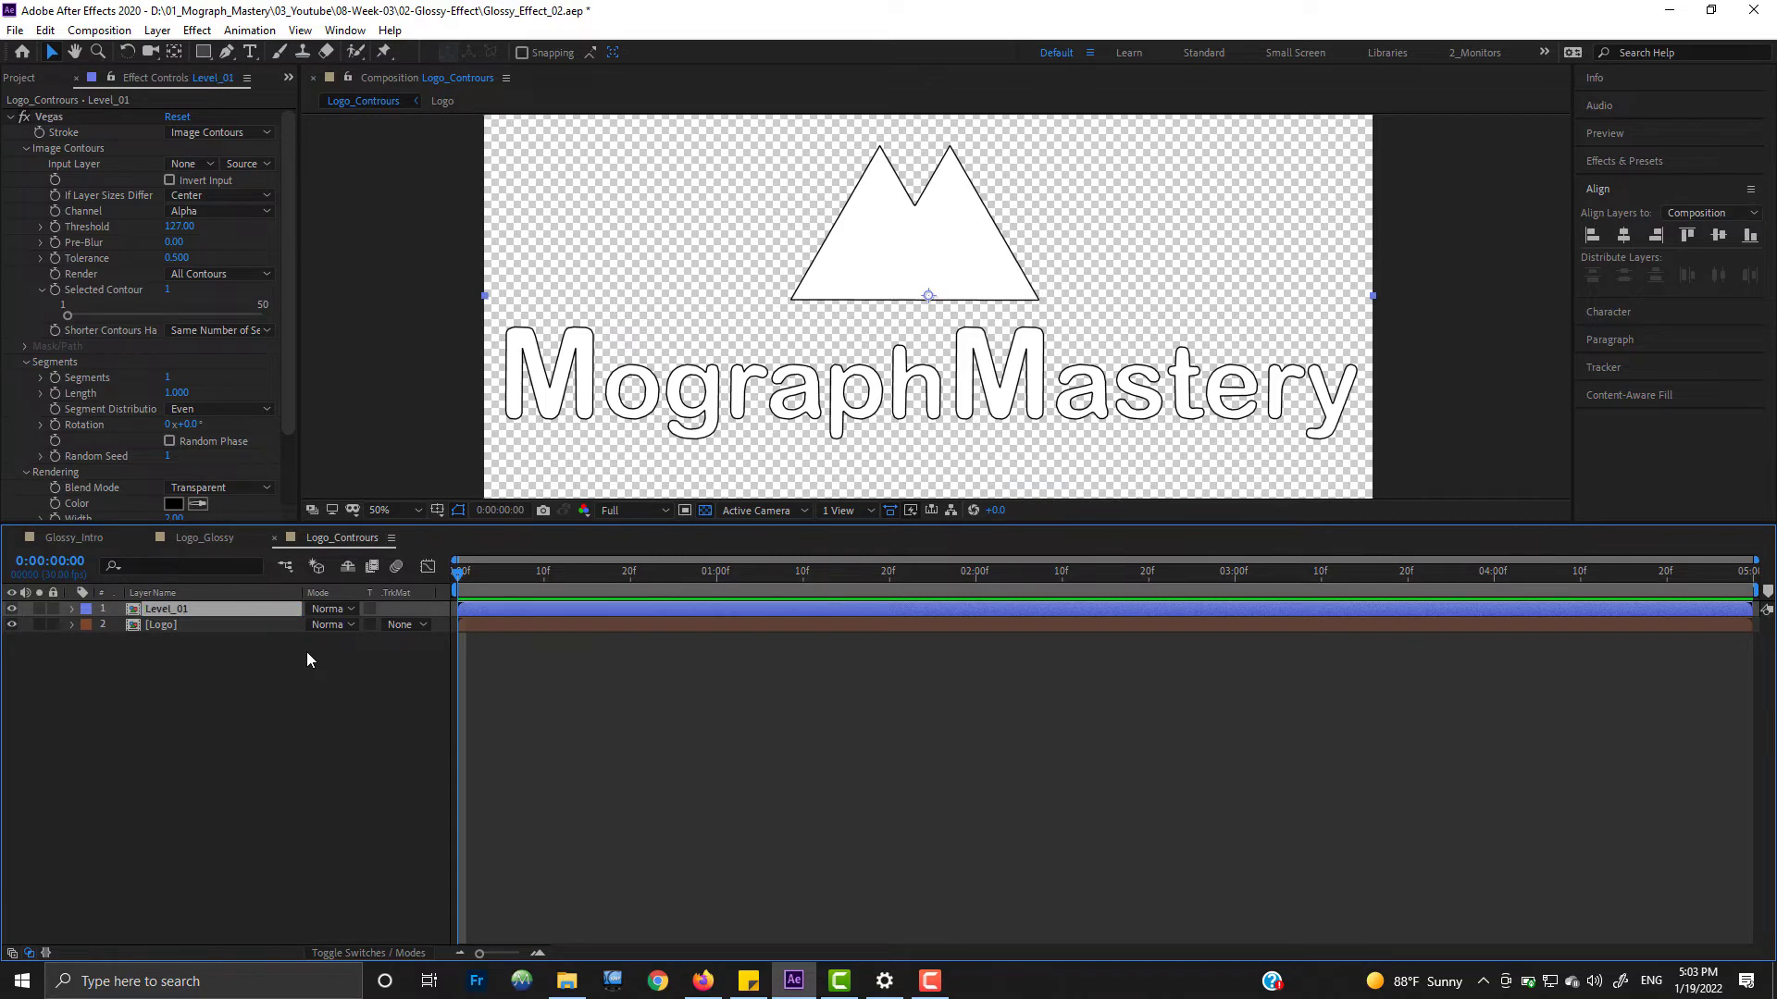
Step: Duplicate the Level_01 layer and set the copy's Vegas channel to Intensity
{"action": "key", "text": "ctrl+d"}
{"action": "left_click", "coordinate": [215, 212]}
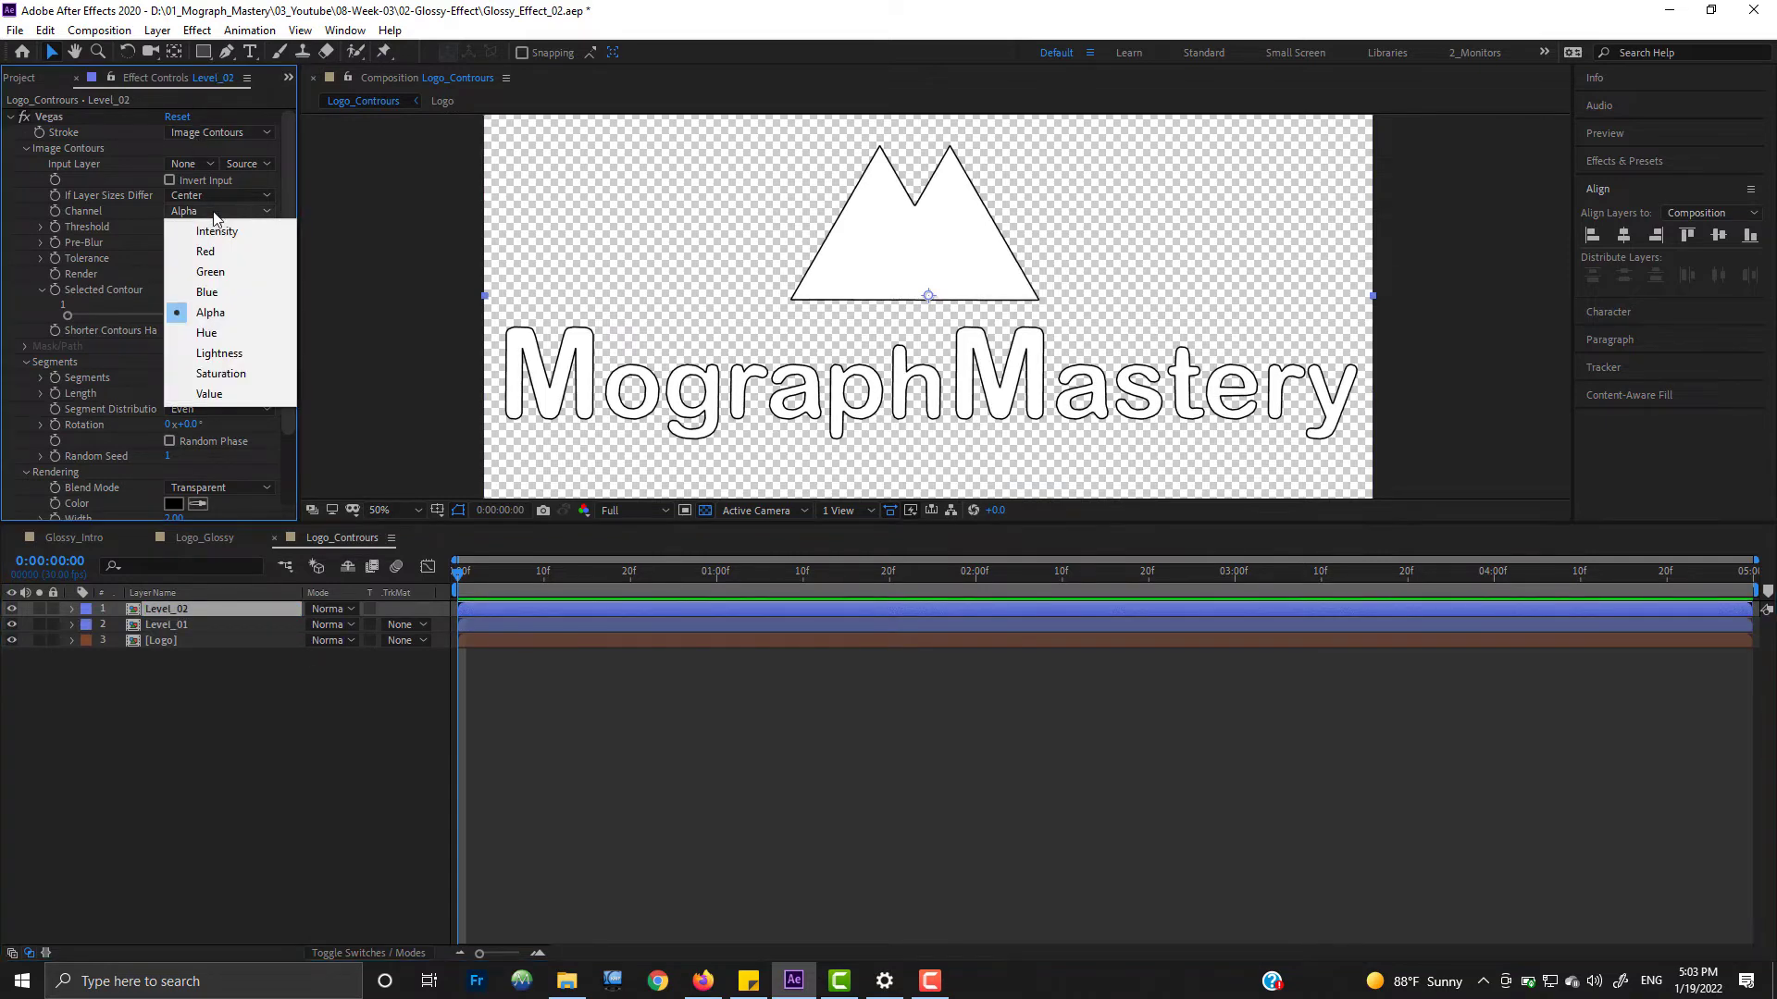
{"action": "left_click", "coordinate": [215, 231]}
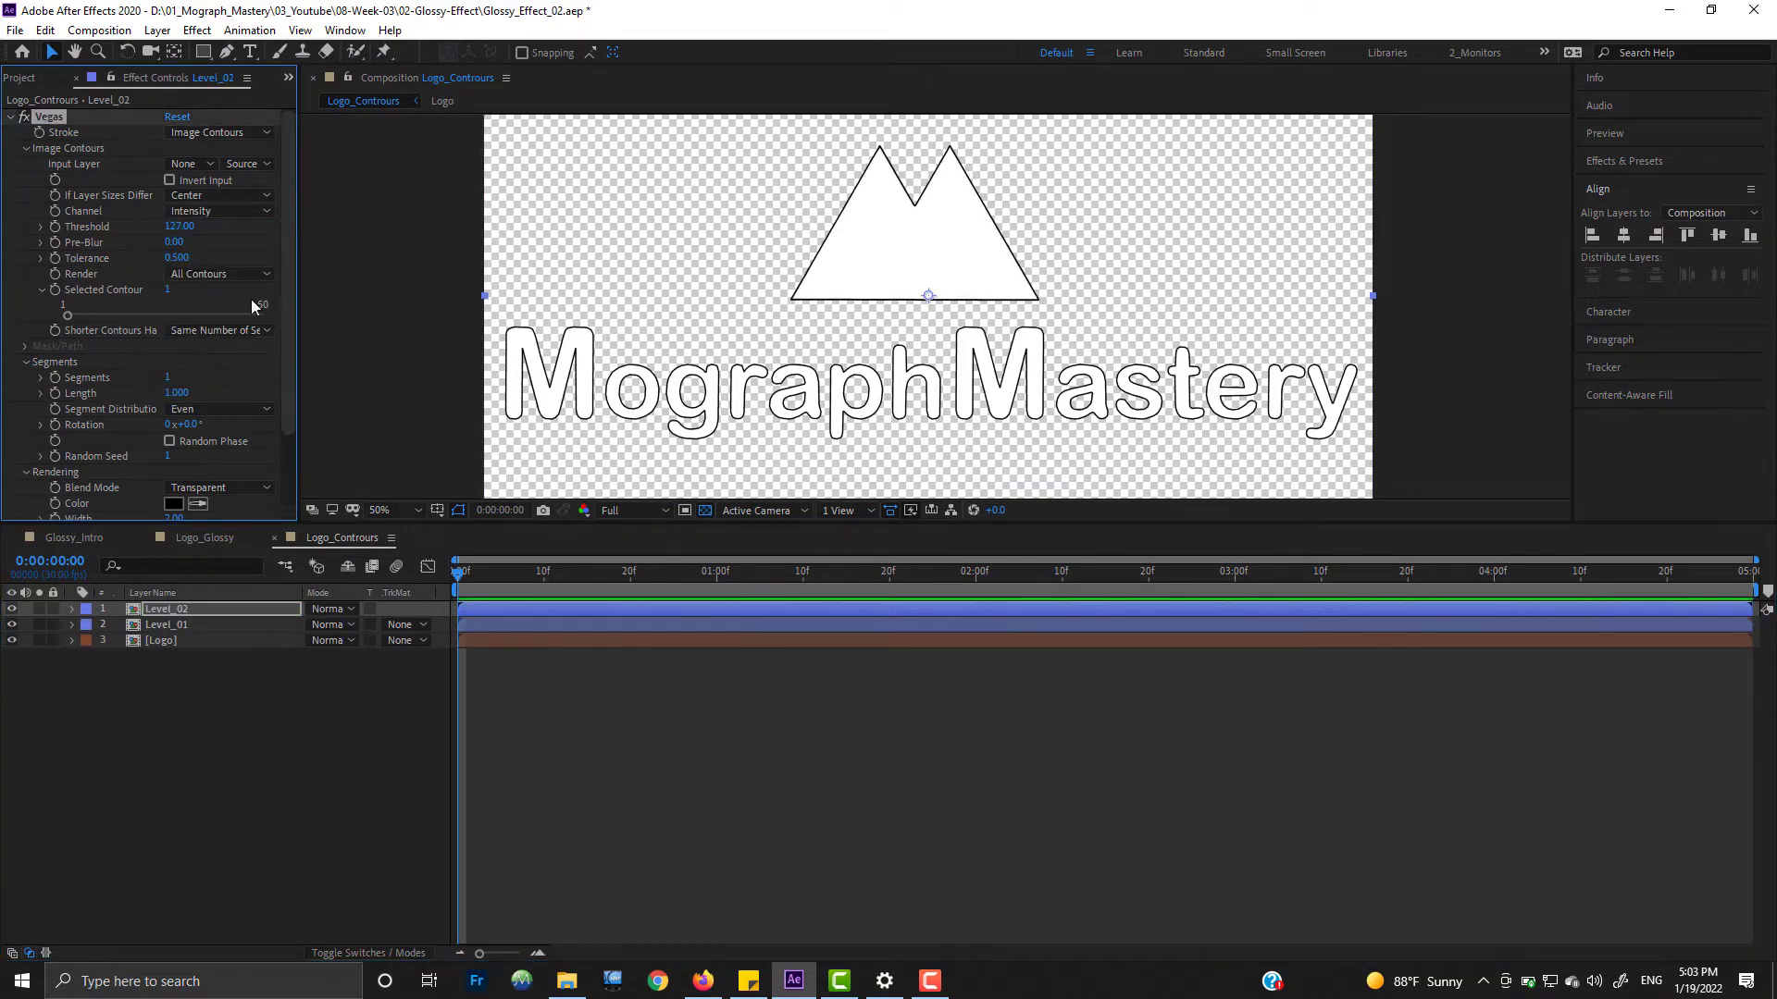
Step: Set the Level_02 layer's Vegas Threshold to 156 and save the project
{"action": "left_click", "coordinate": [179, 225]}
{"action": "type", "text": "9"}
{"action": "key", "text": "Return"}
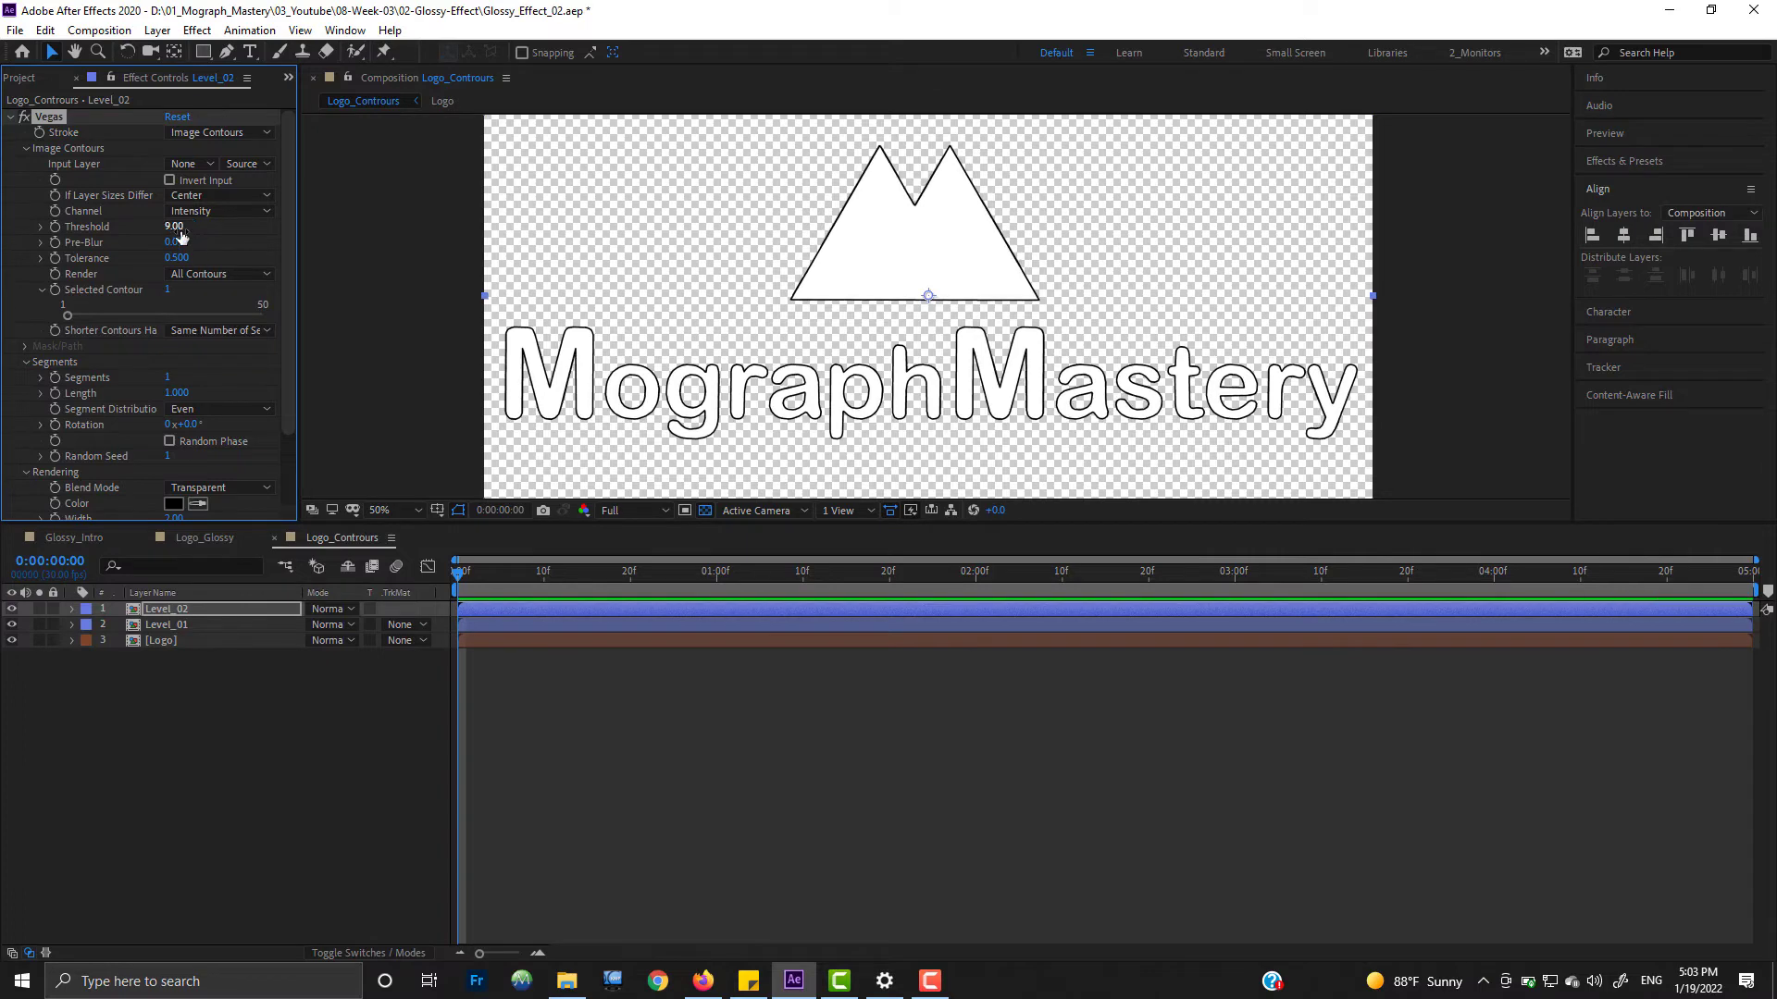
{"action": "mouse_move", "coordinate": [182, 233]}
{"action": "left_mouse_down"}
{"action": "mouse_move", "coordinate": [316, 226]}
{"action": "mouse_move", "coordinate": [196, 228]}
{"action": "left_mouse_up"}
{"action": "left_click", "coordinate": [344, 794]}
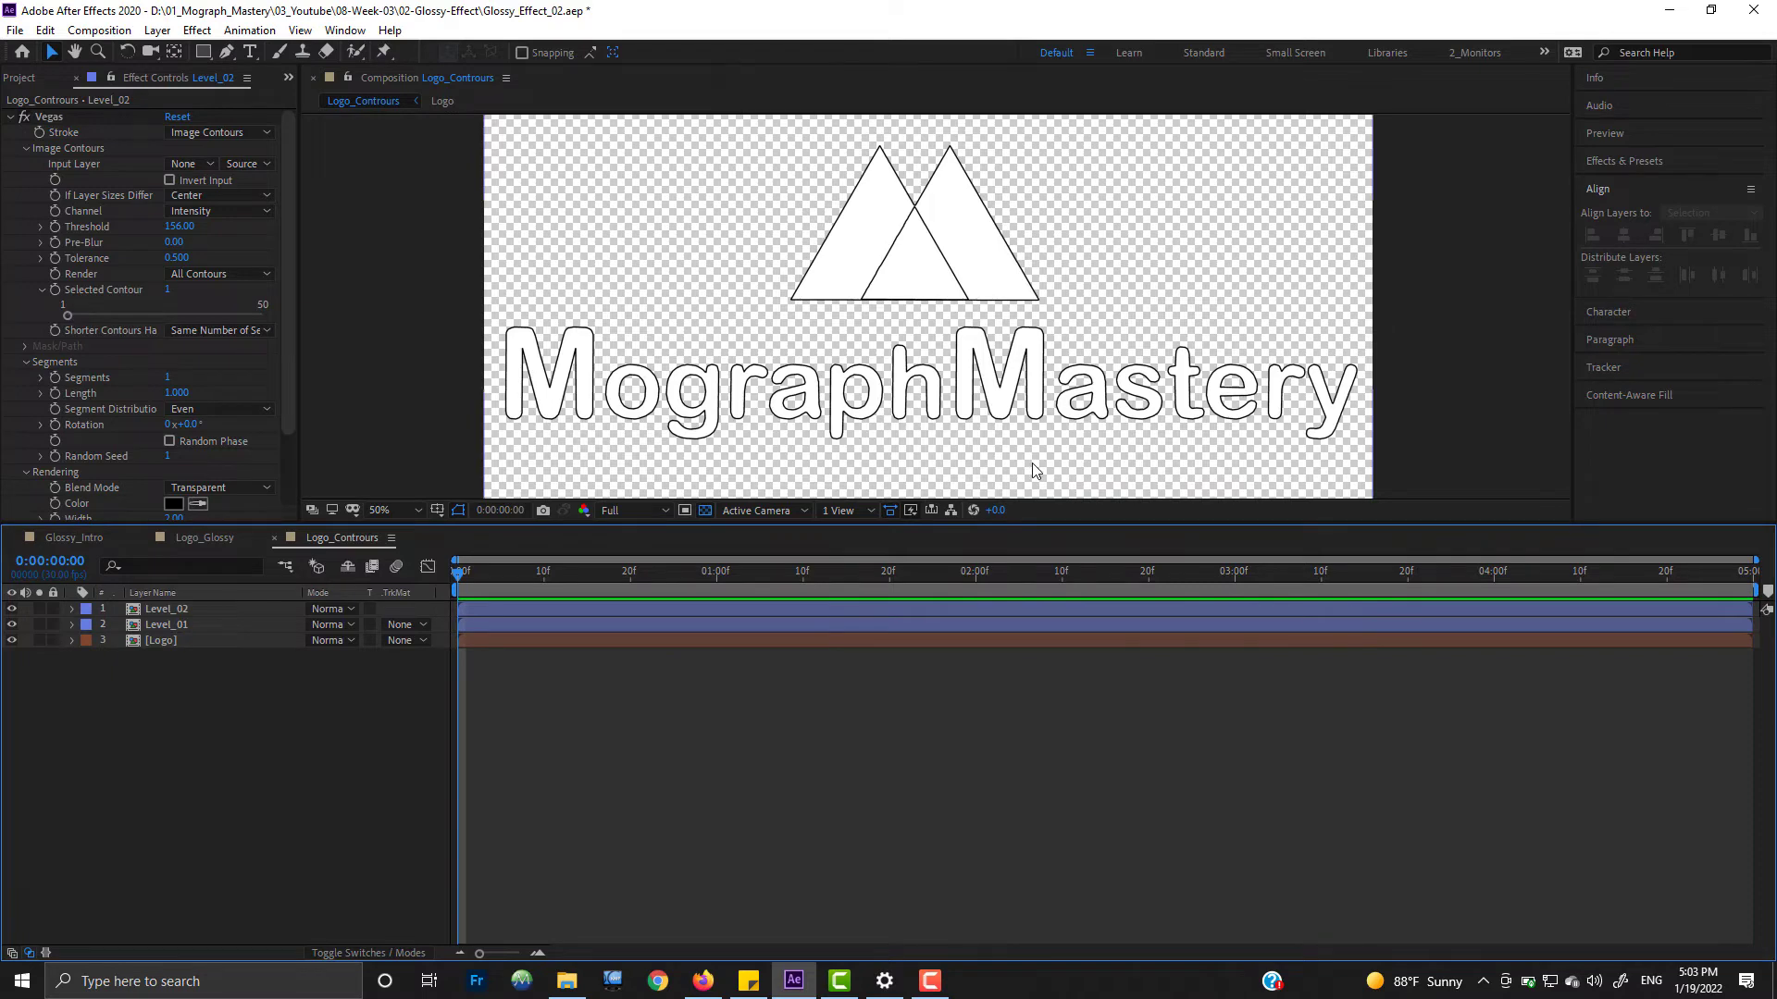
{"action": "key", "text": "ctrl+s"}
Step: Add the Logo_Contrours composition as the lowest layer of Logo_Glossy, hide it, and set its label color to None
{"action": "left_click", "coordinate": [205, 538]}
{"action": "left_click", "coordinate": [28, 77]}
{"action": "left_click", "coordinate": [76, 280]}
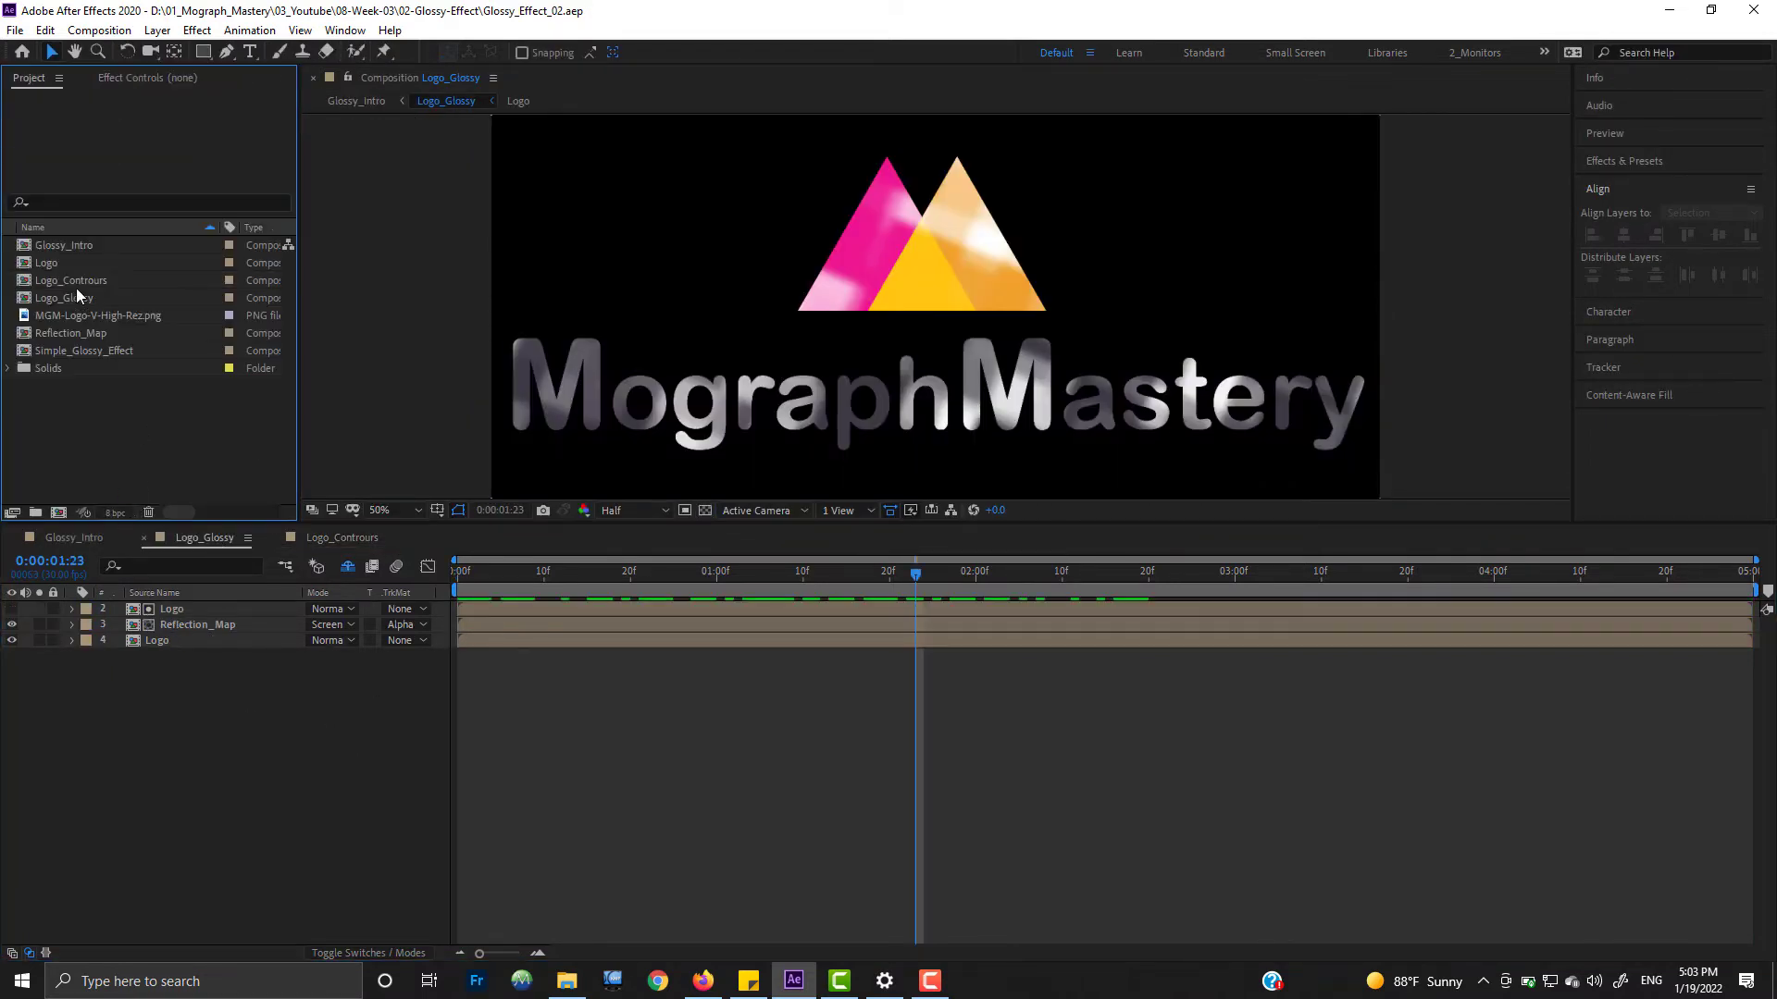
{"action": "left_click_drag", "start_coordinate": [75, 278], "coordinate": [203, 688]}
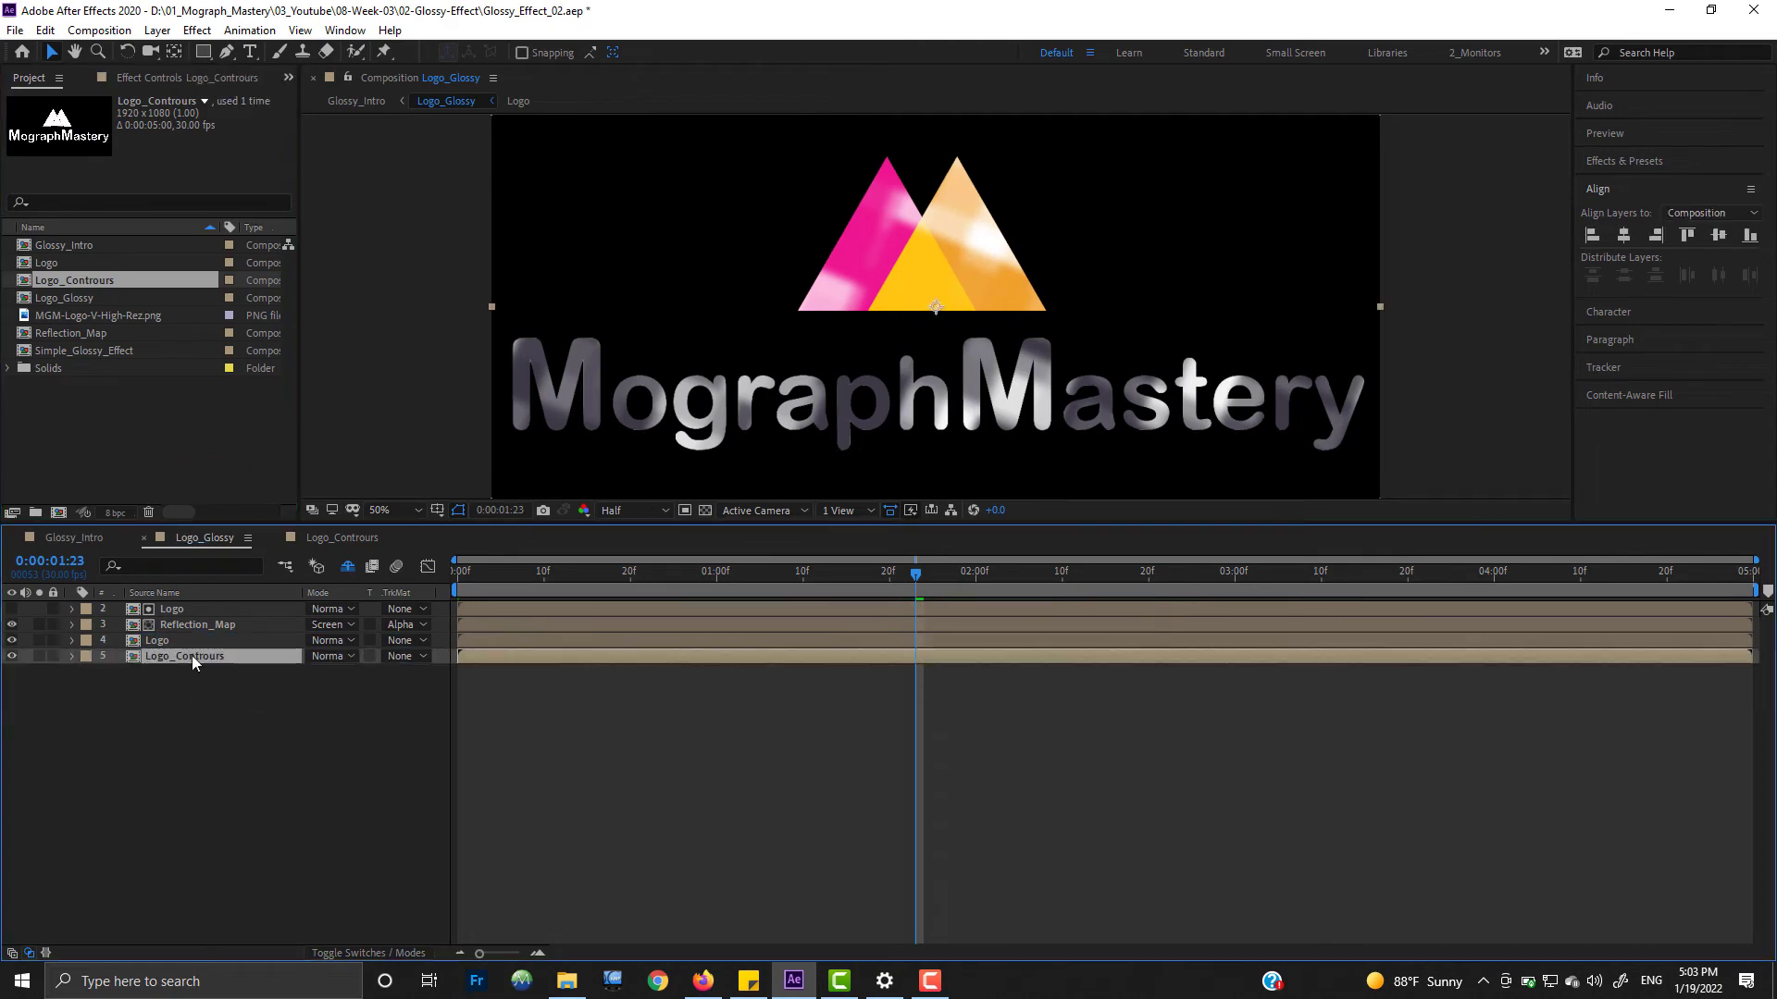
{"action": "left_click", "coordinate": [86, 656]}
{"action": "left_click", "coordinate": [136, 317]}
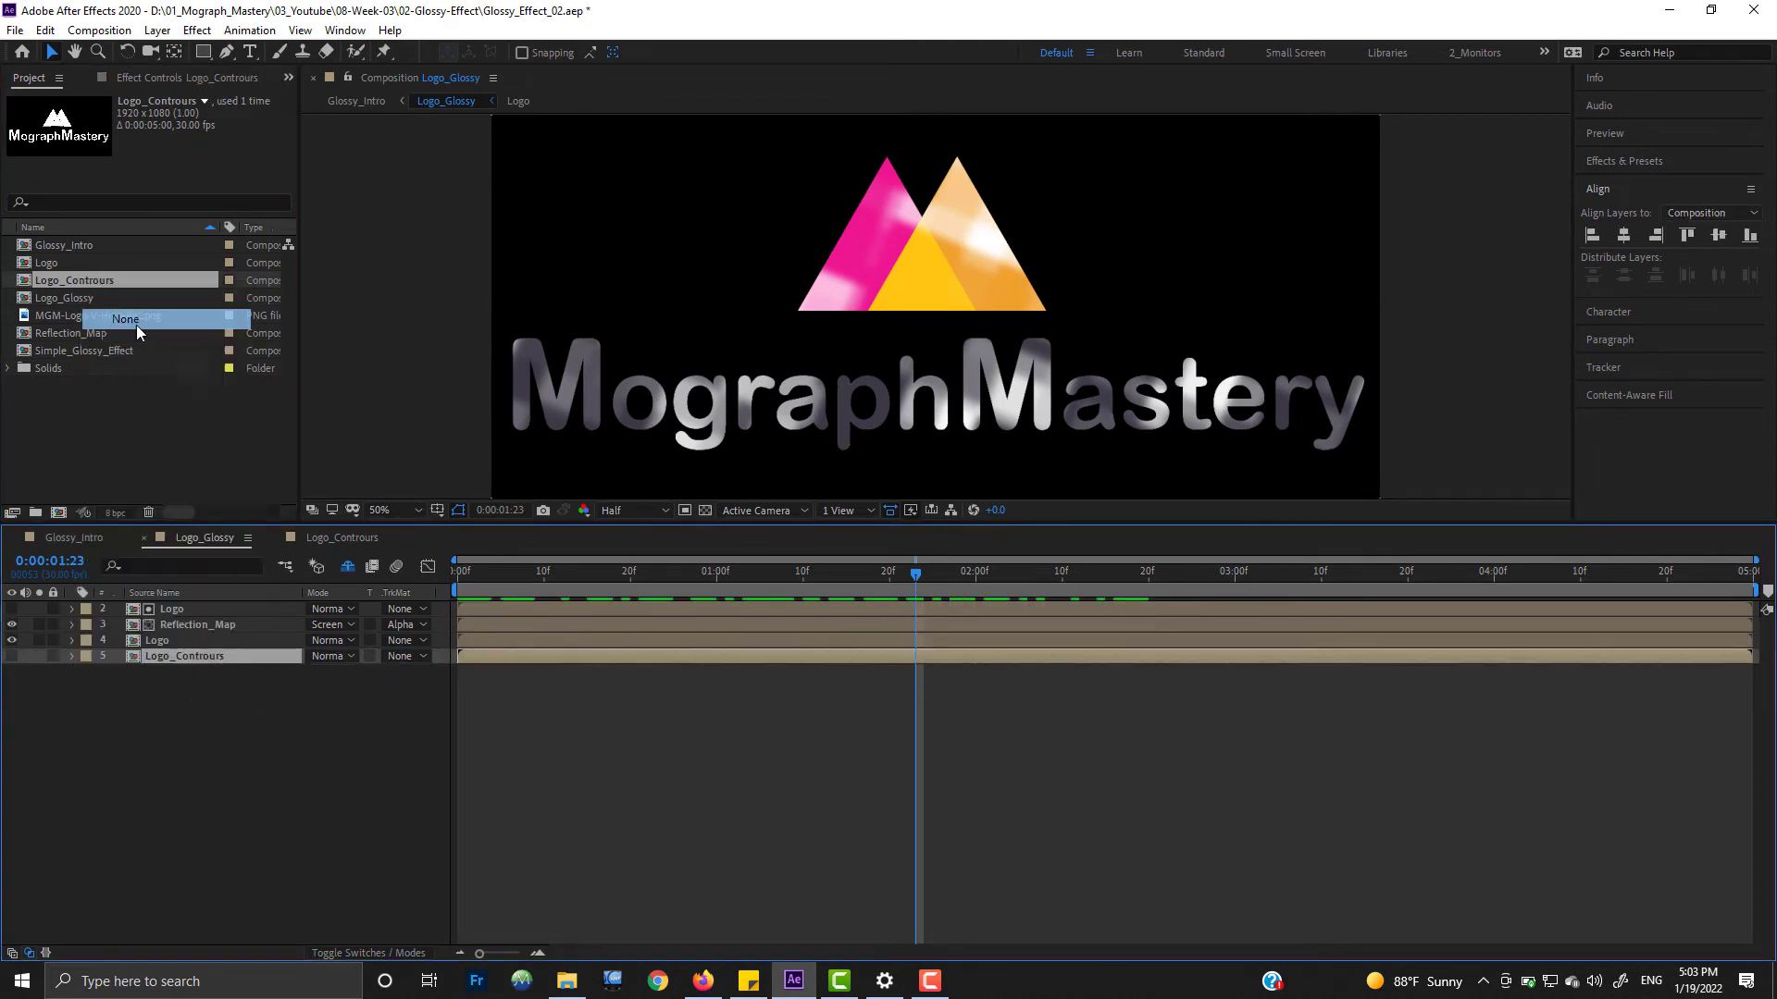
{"action": "left_click", "coordinate": [157, 639]}
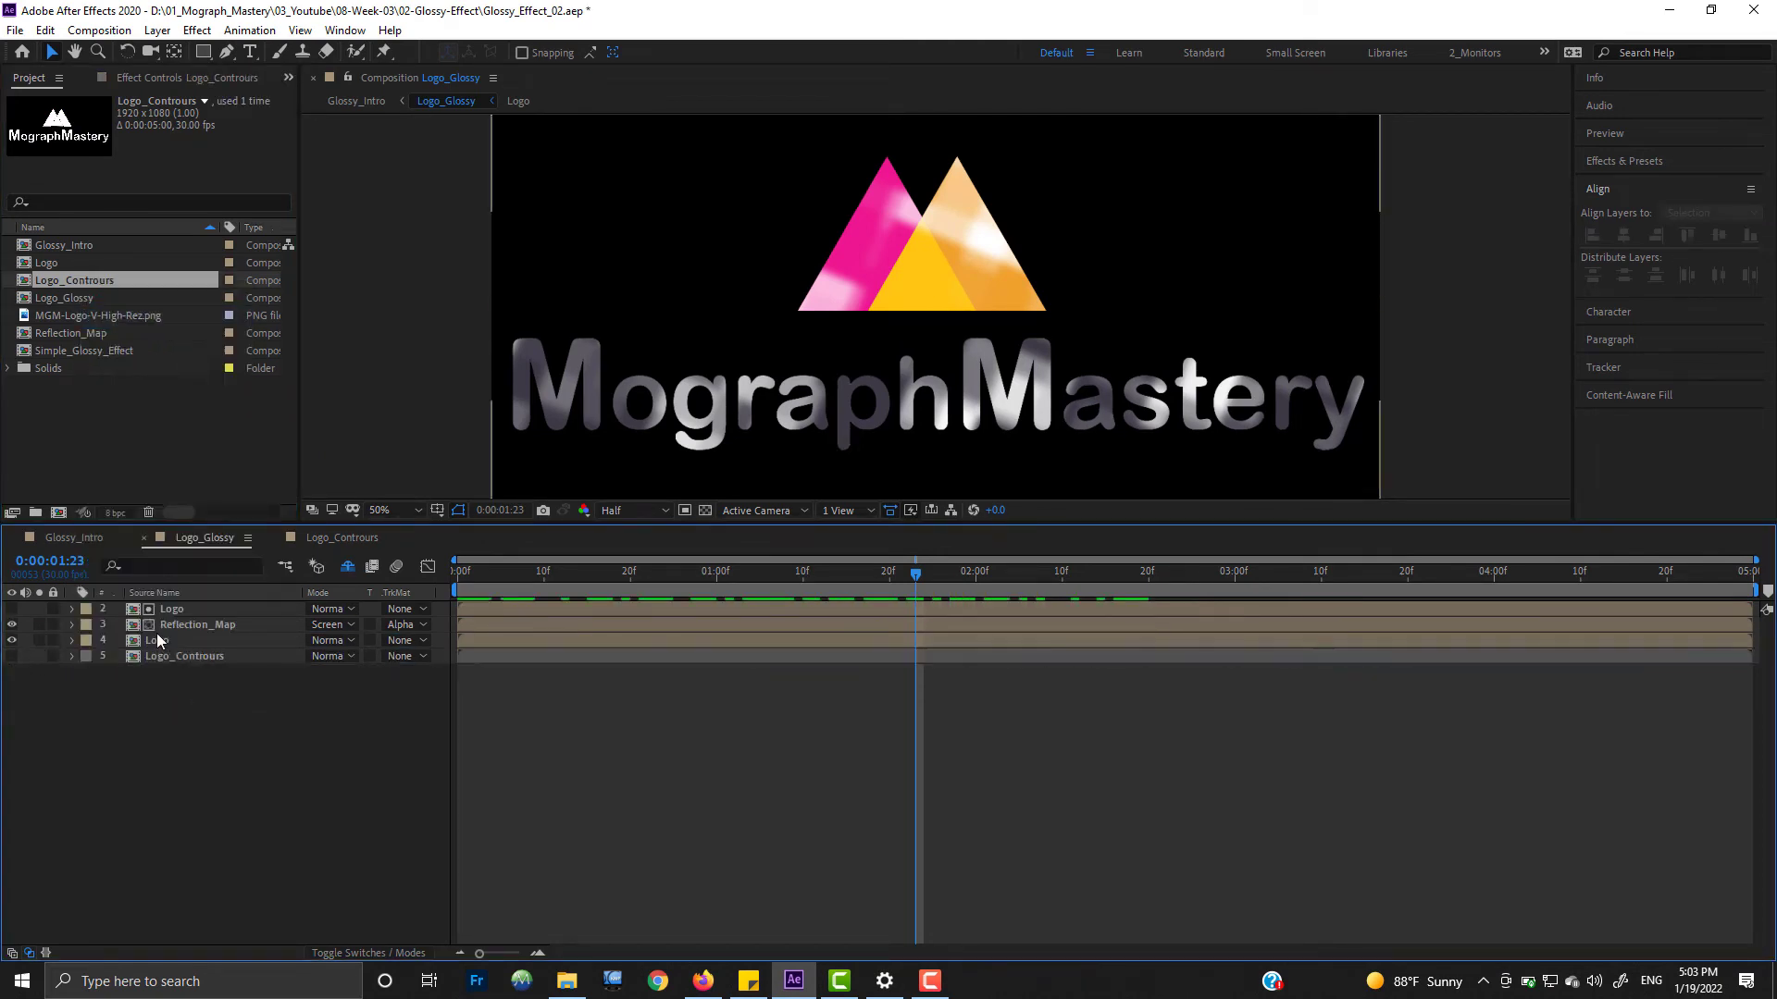
Step: Set the matte Logo layer's label color to None and the Reflection_Map layer's label to Red
{"action": "left_click", "coordinate": [86, 609]}
{"action": "left_click", "coordinate": [111, 269]}
{"action": "left_click", "coordinate": [87, 626]}
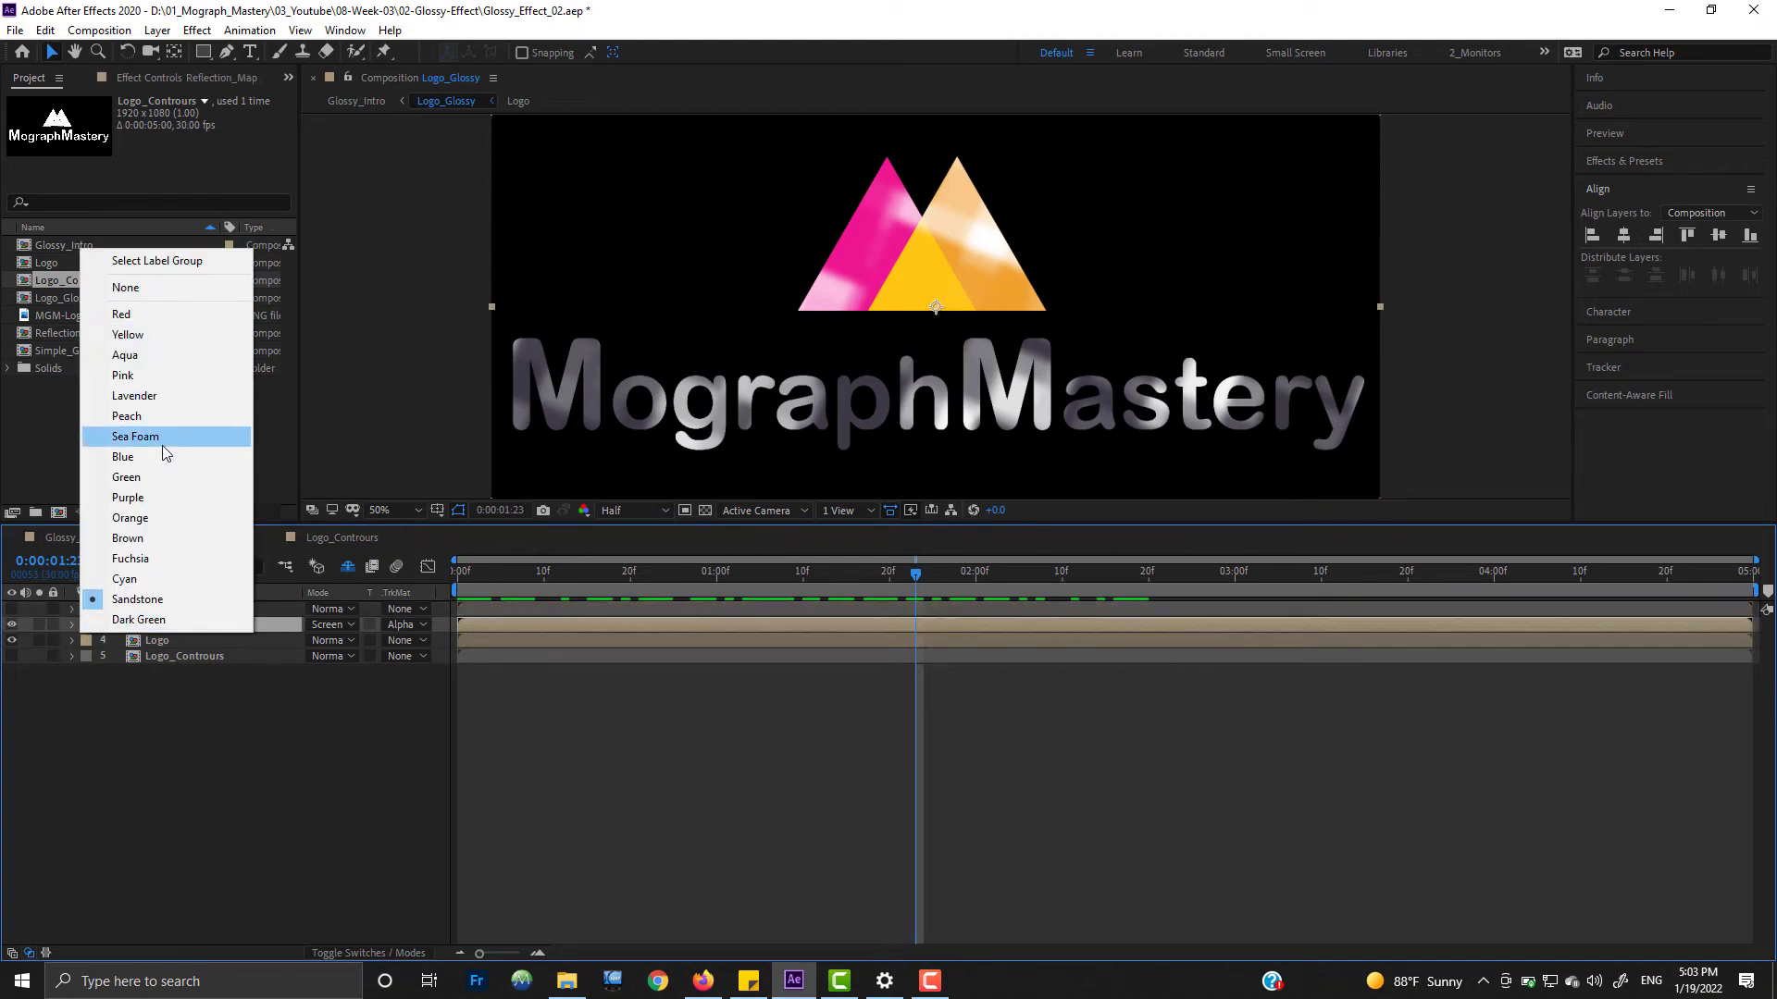
{"action": "left_click", "coordinate": [185, 559]}
Step: Apply the CC Glass effect to the Reflection_Map layer
{"action": "left_click", "coordinate": [204, 717]}
{"action": "left_click", "coordinate": [214, 624]}
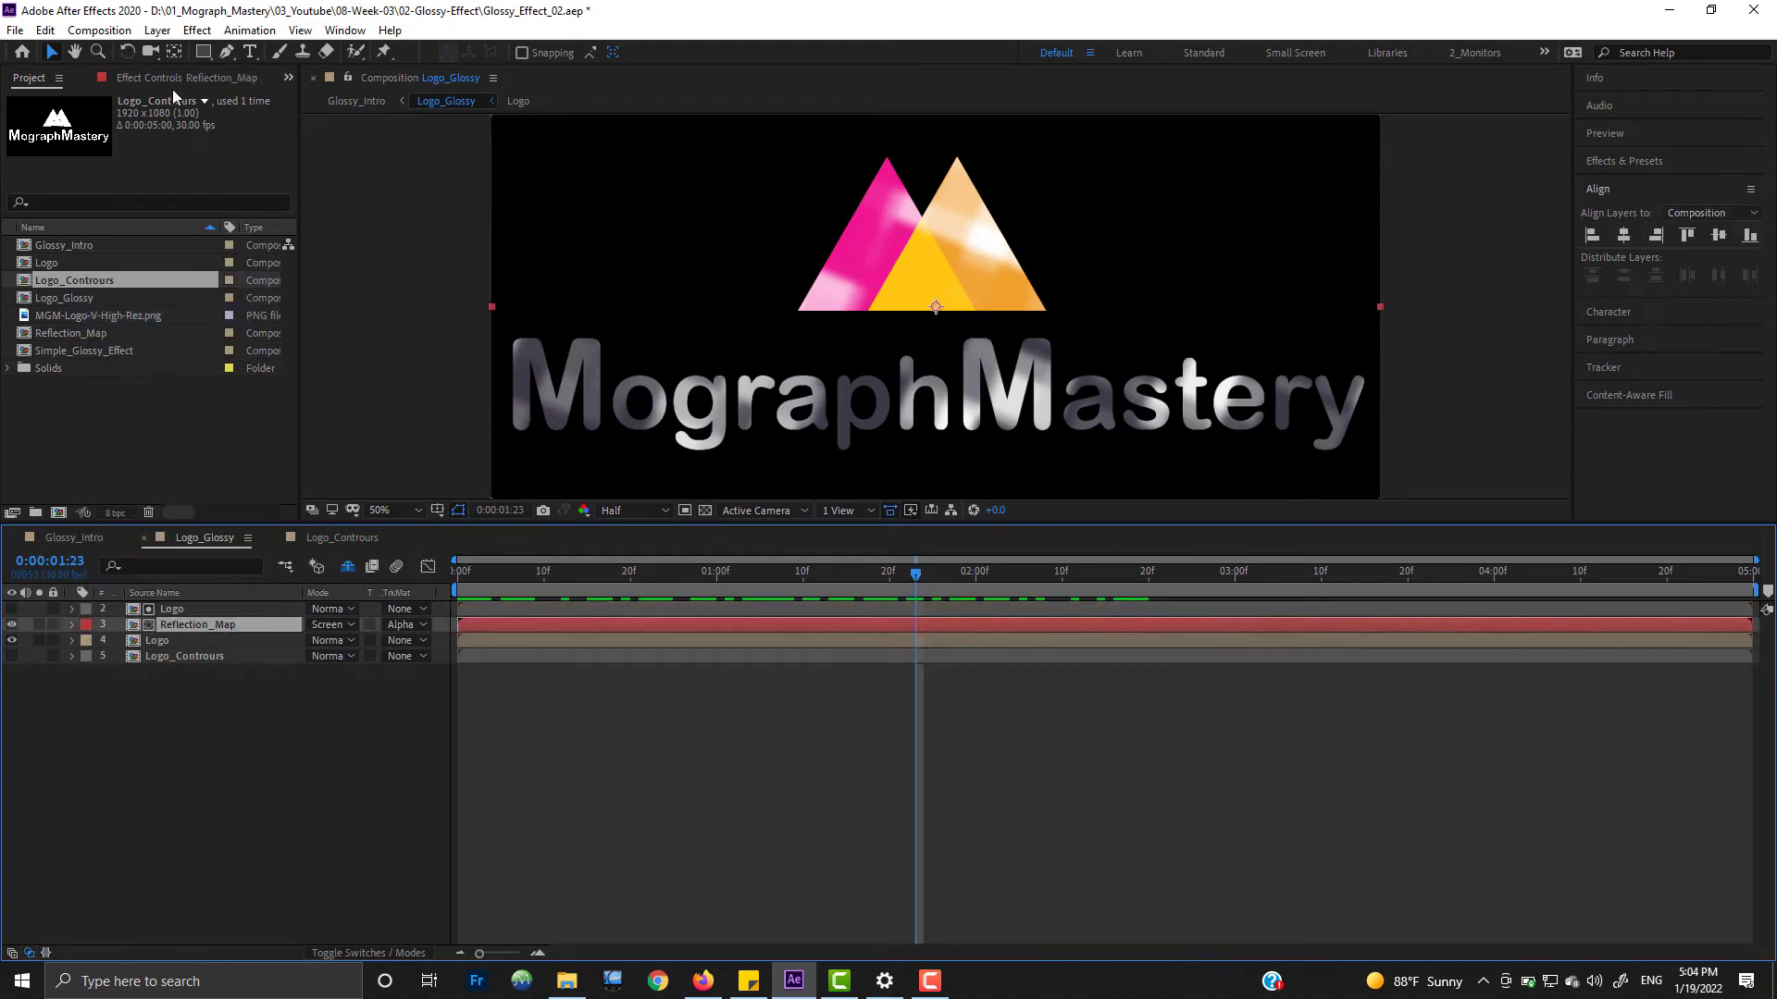
{"action": "left_click", "coordinate": [174, 80]}
{"action": "left_click", "coordinate": [217, 717]}
{"action": "right_click", "coordinate": [220, 624]}
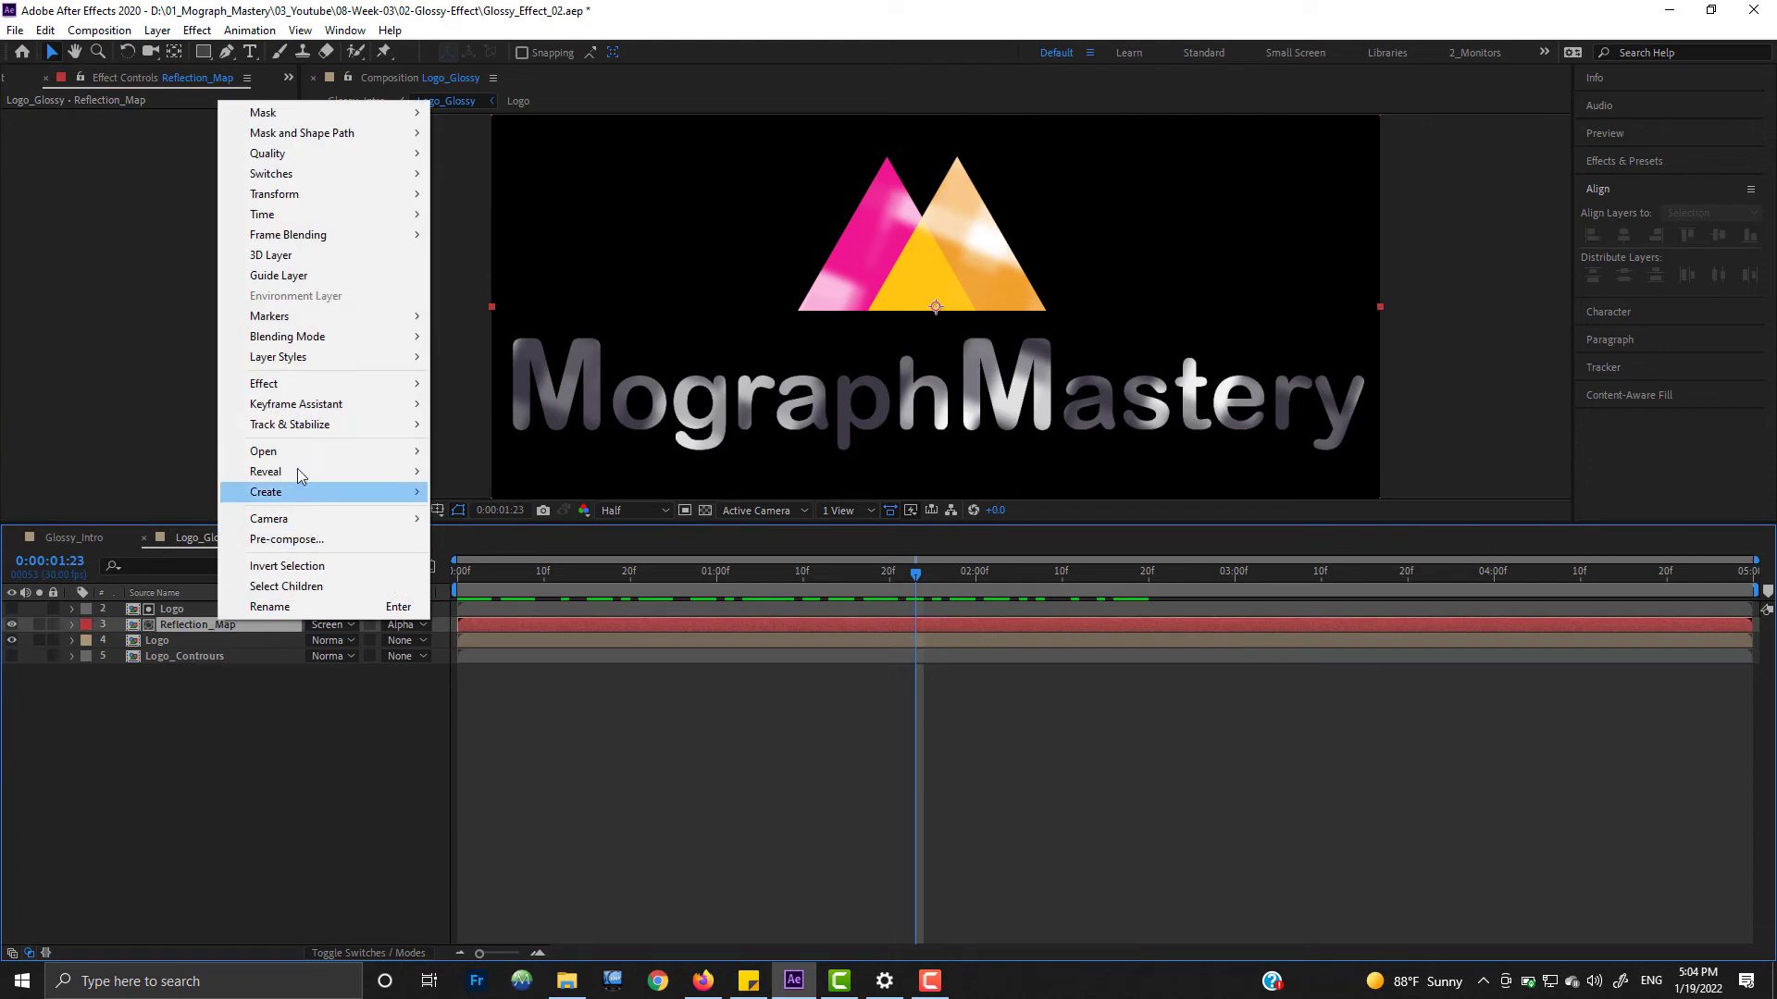
{"action": "mouse_move", "coordinate": [306, 383]}
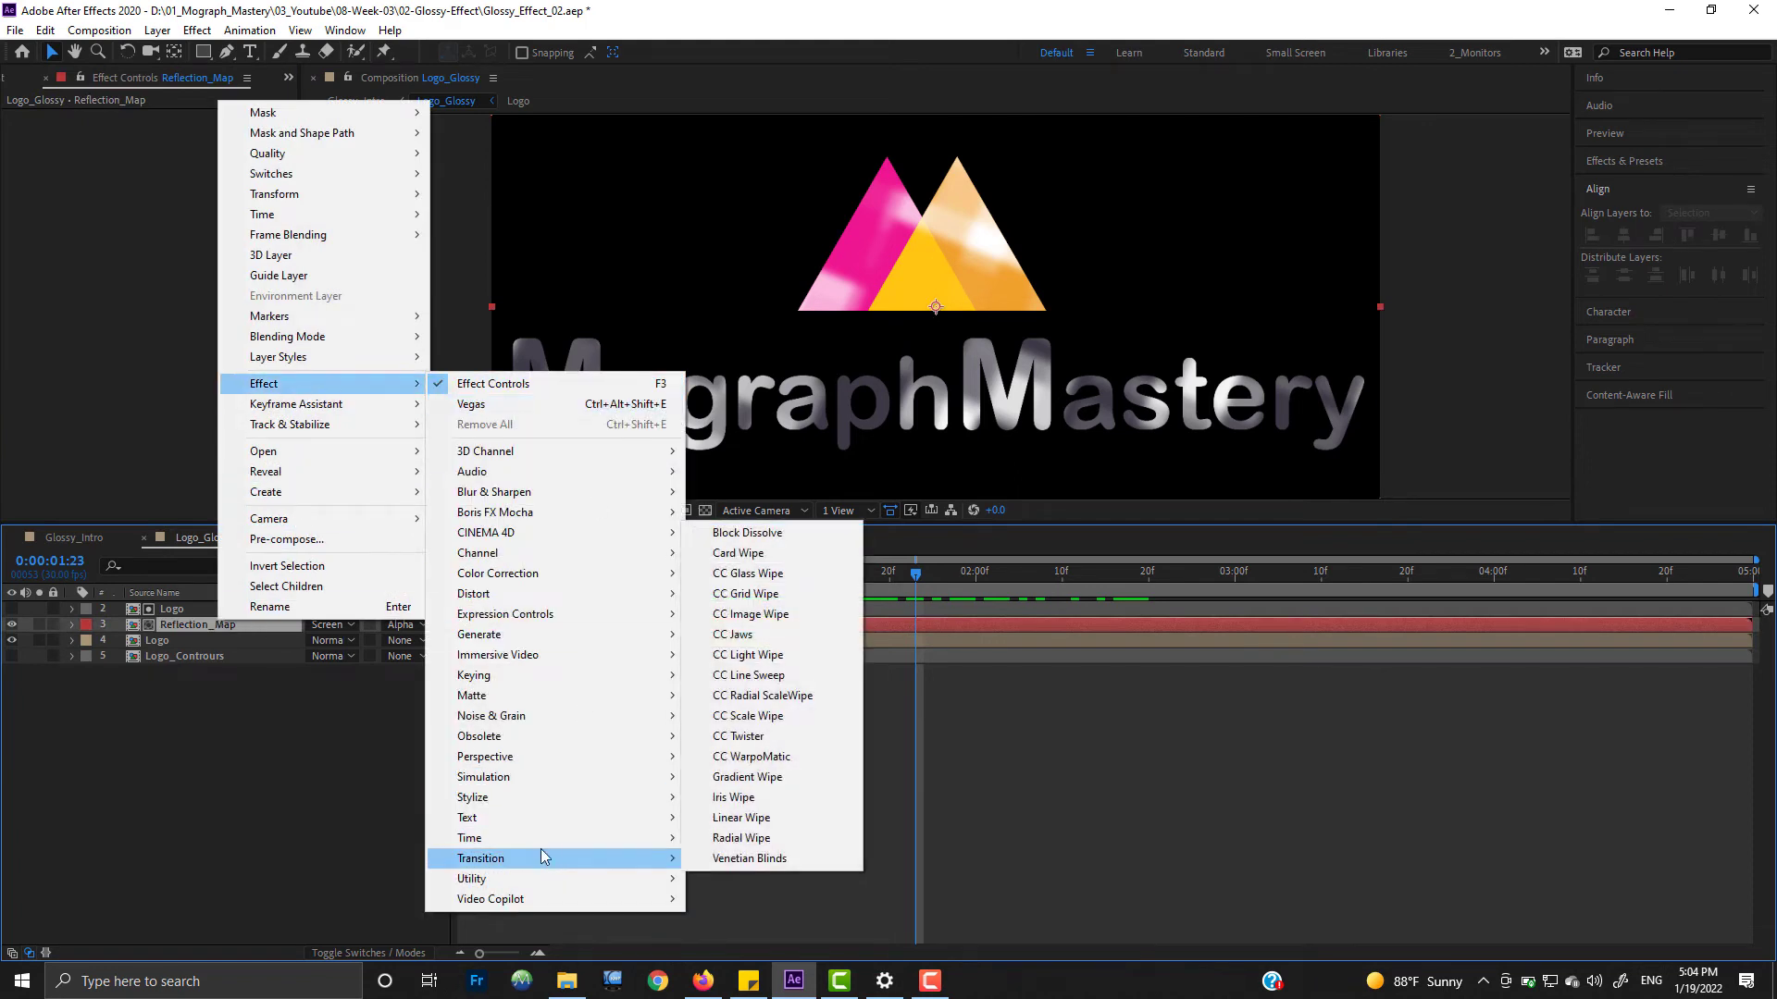
{"action": "mouse_move", "coordinate": [543, 796]}
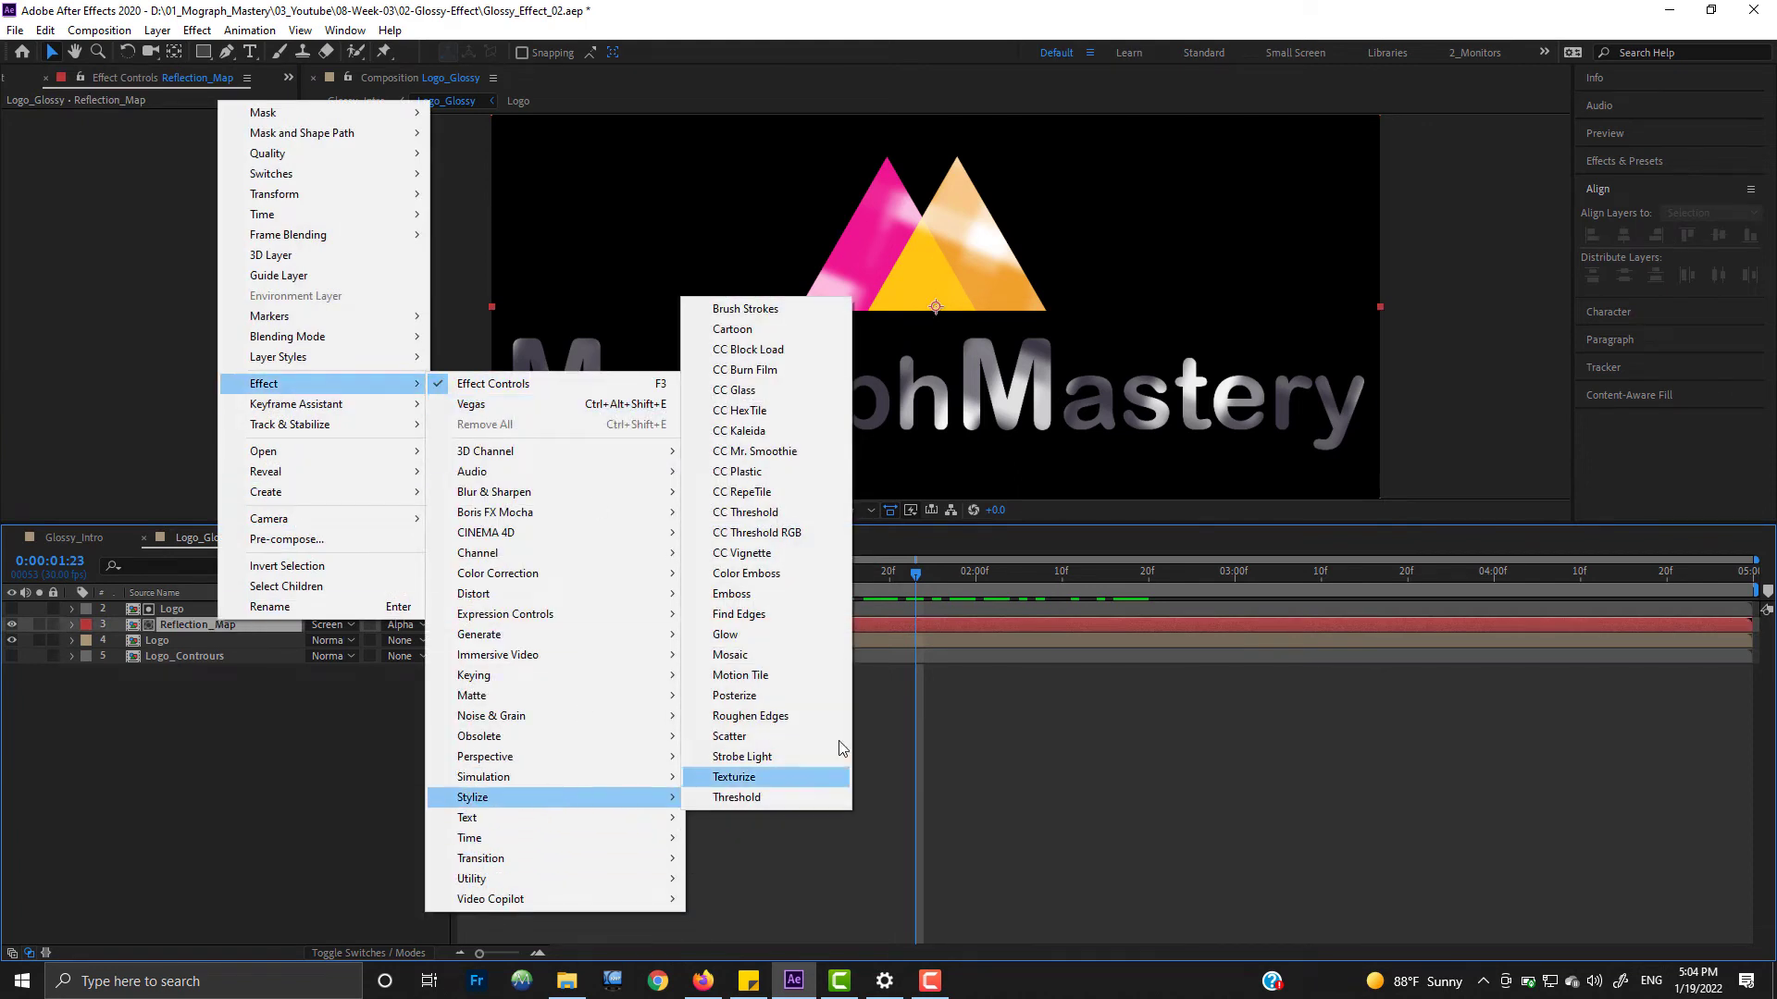
{"action": "left_click", "coordinate": [746, 391]}
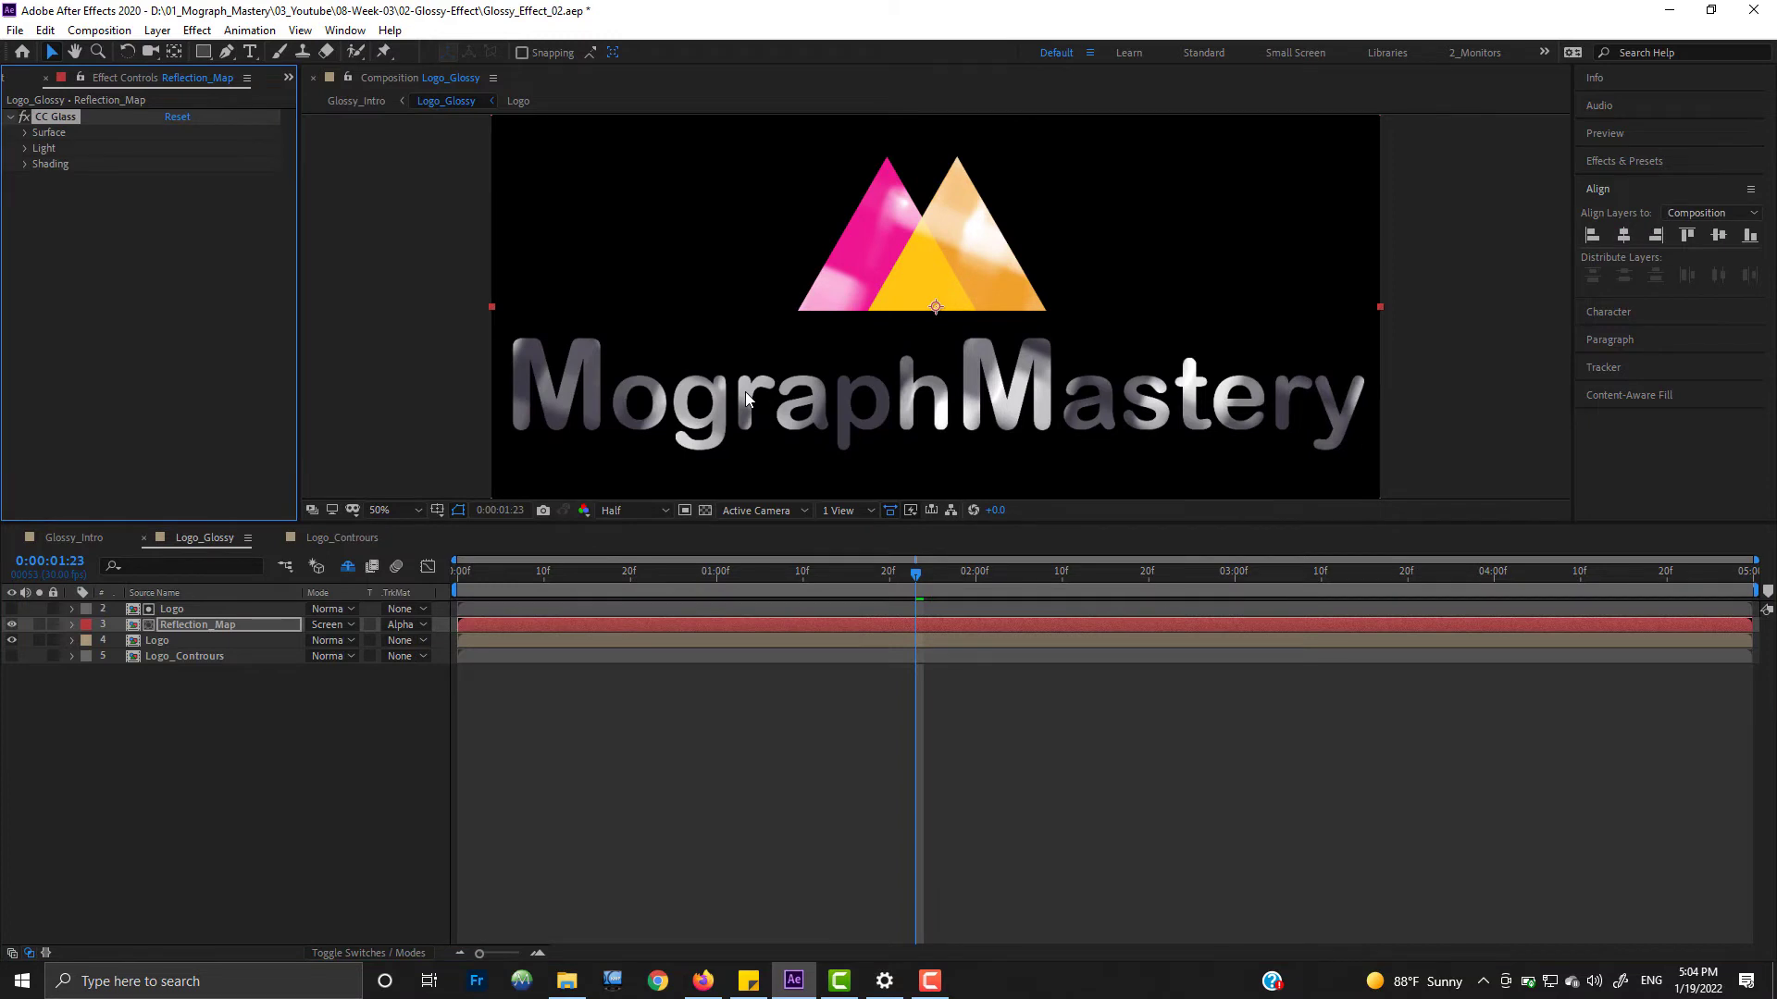
Step: Set the CC Glass Bump Map to the Logo_Contrours layer
{"action": "left_click", "coordinate": [25, 132]}
{"action": "left_click", "coordinate": [189, 149]}
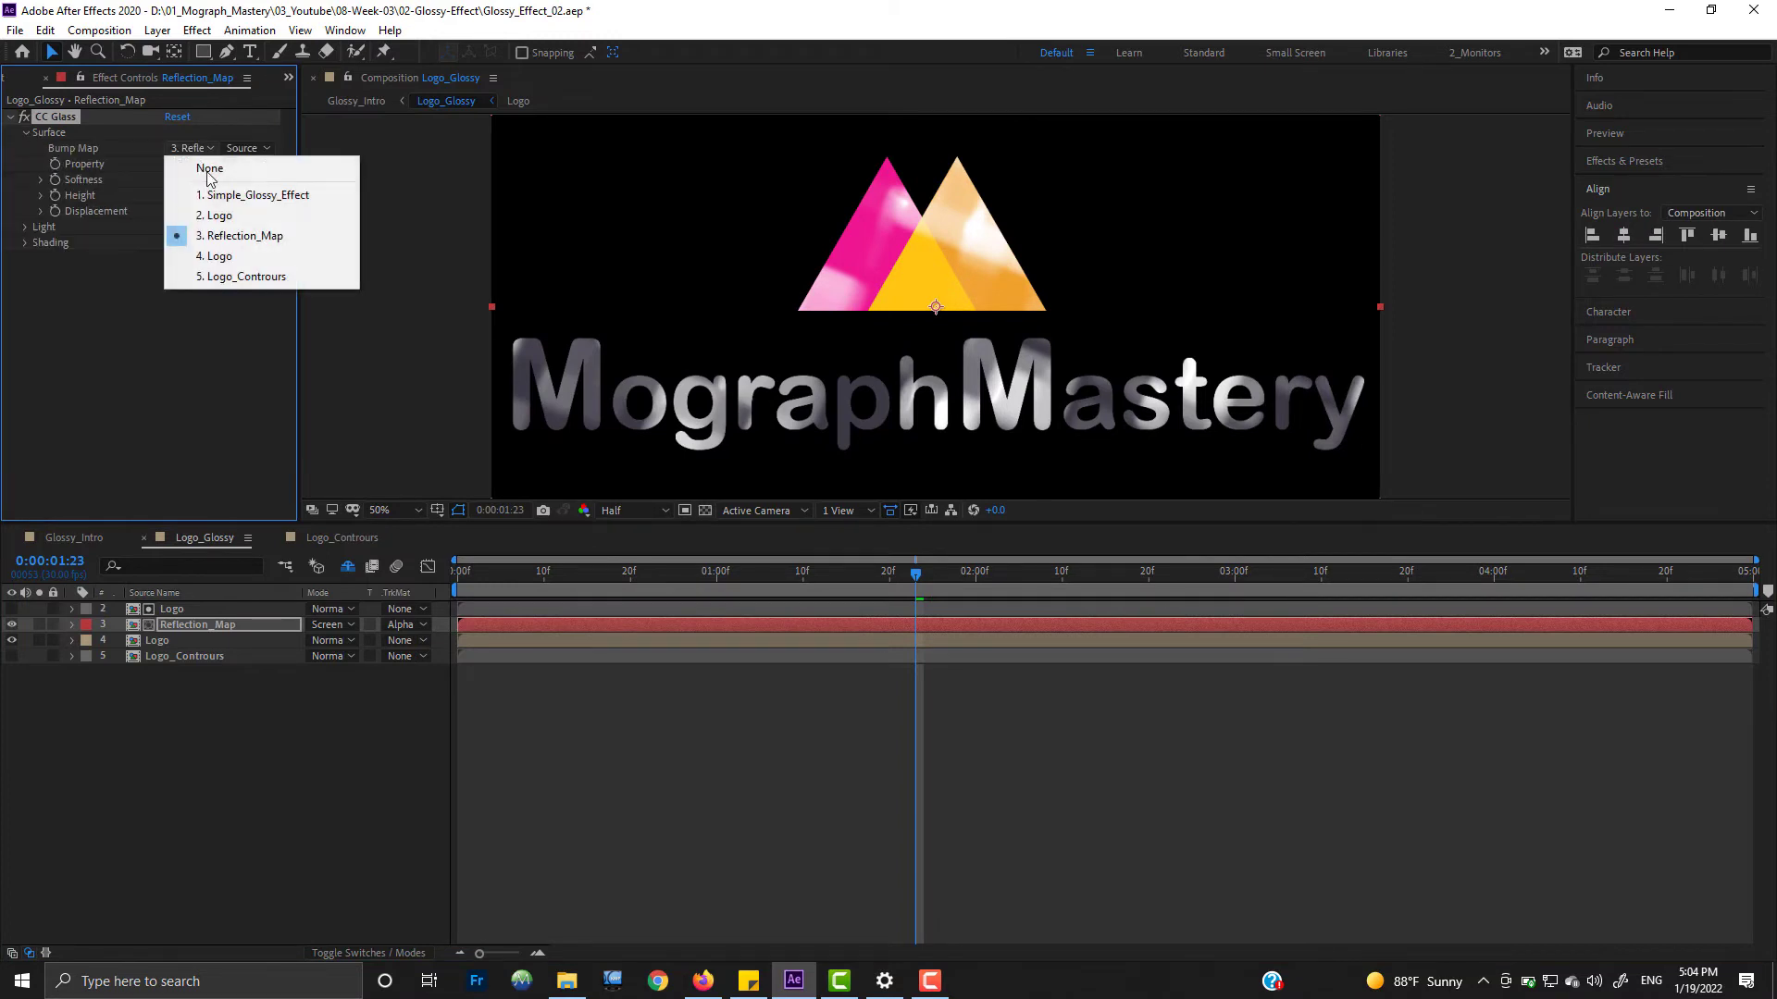
{"action": "left_click", "coordinate": [248, 276]}
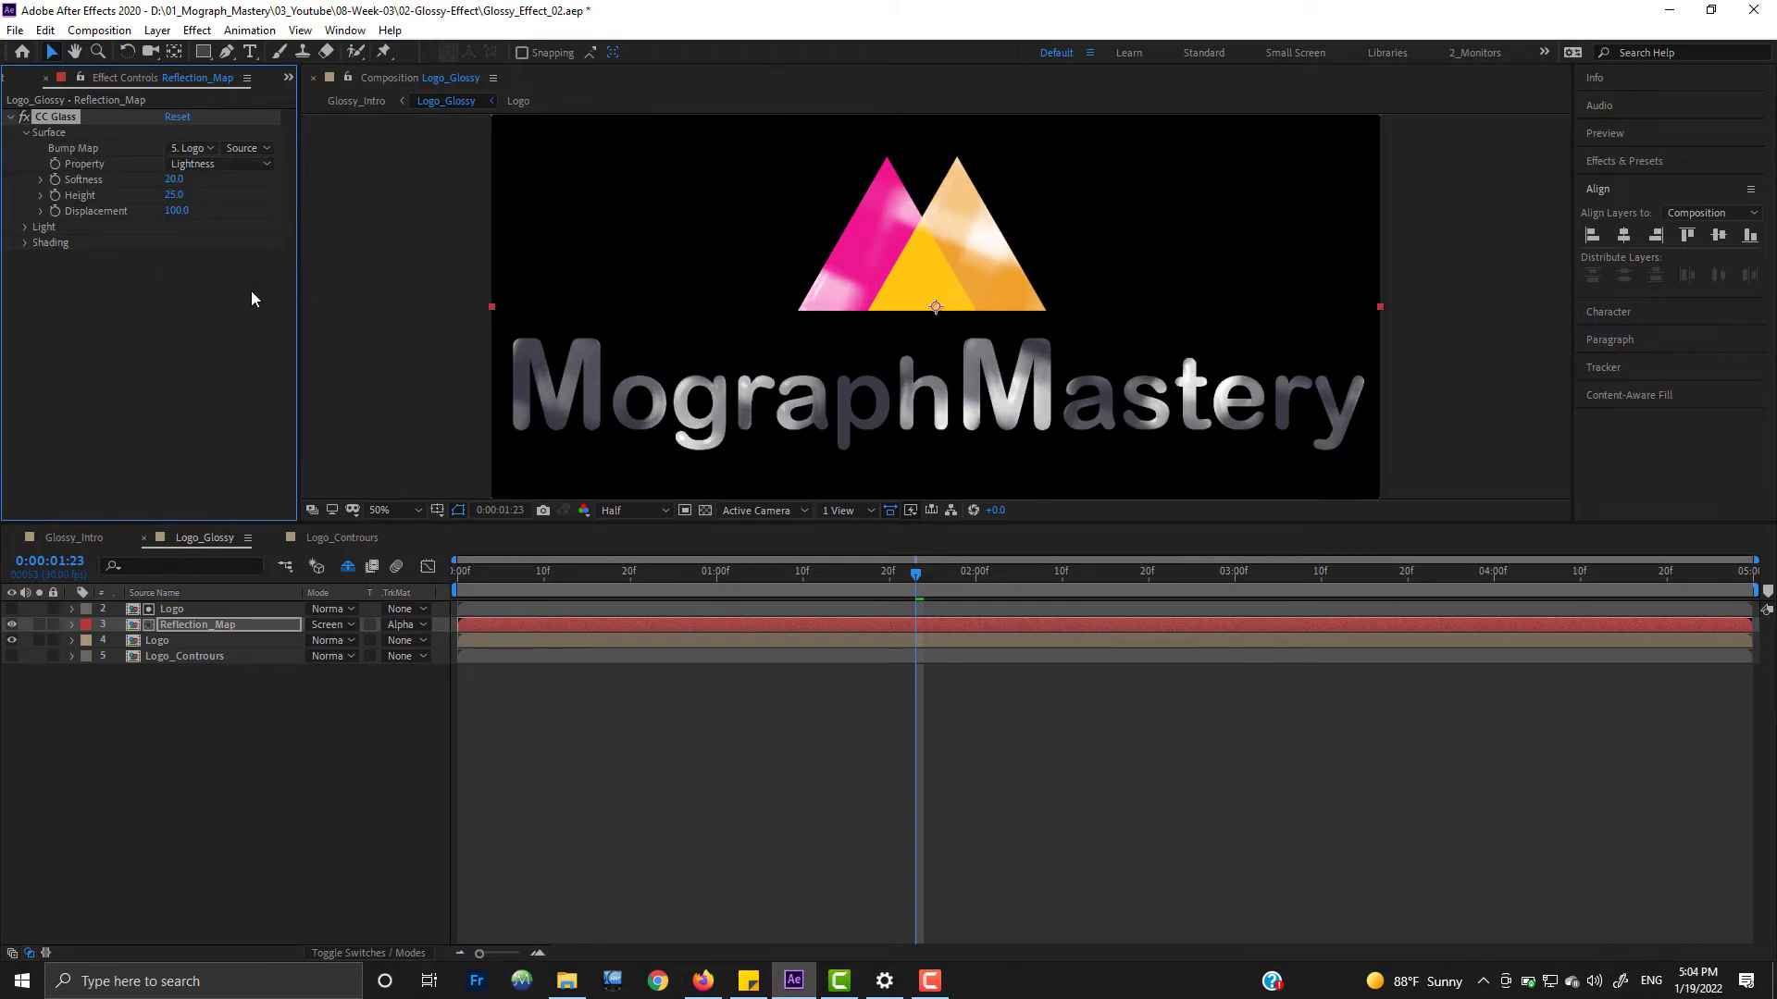
Step: Disable and re-enable CC Glass to compare its effect on the logo triangles up close
{"action": "key", "text": "period"}
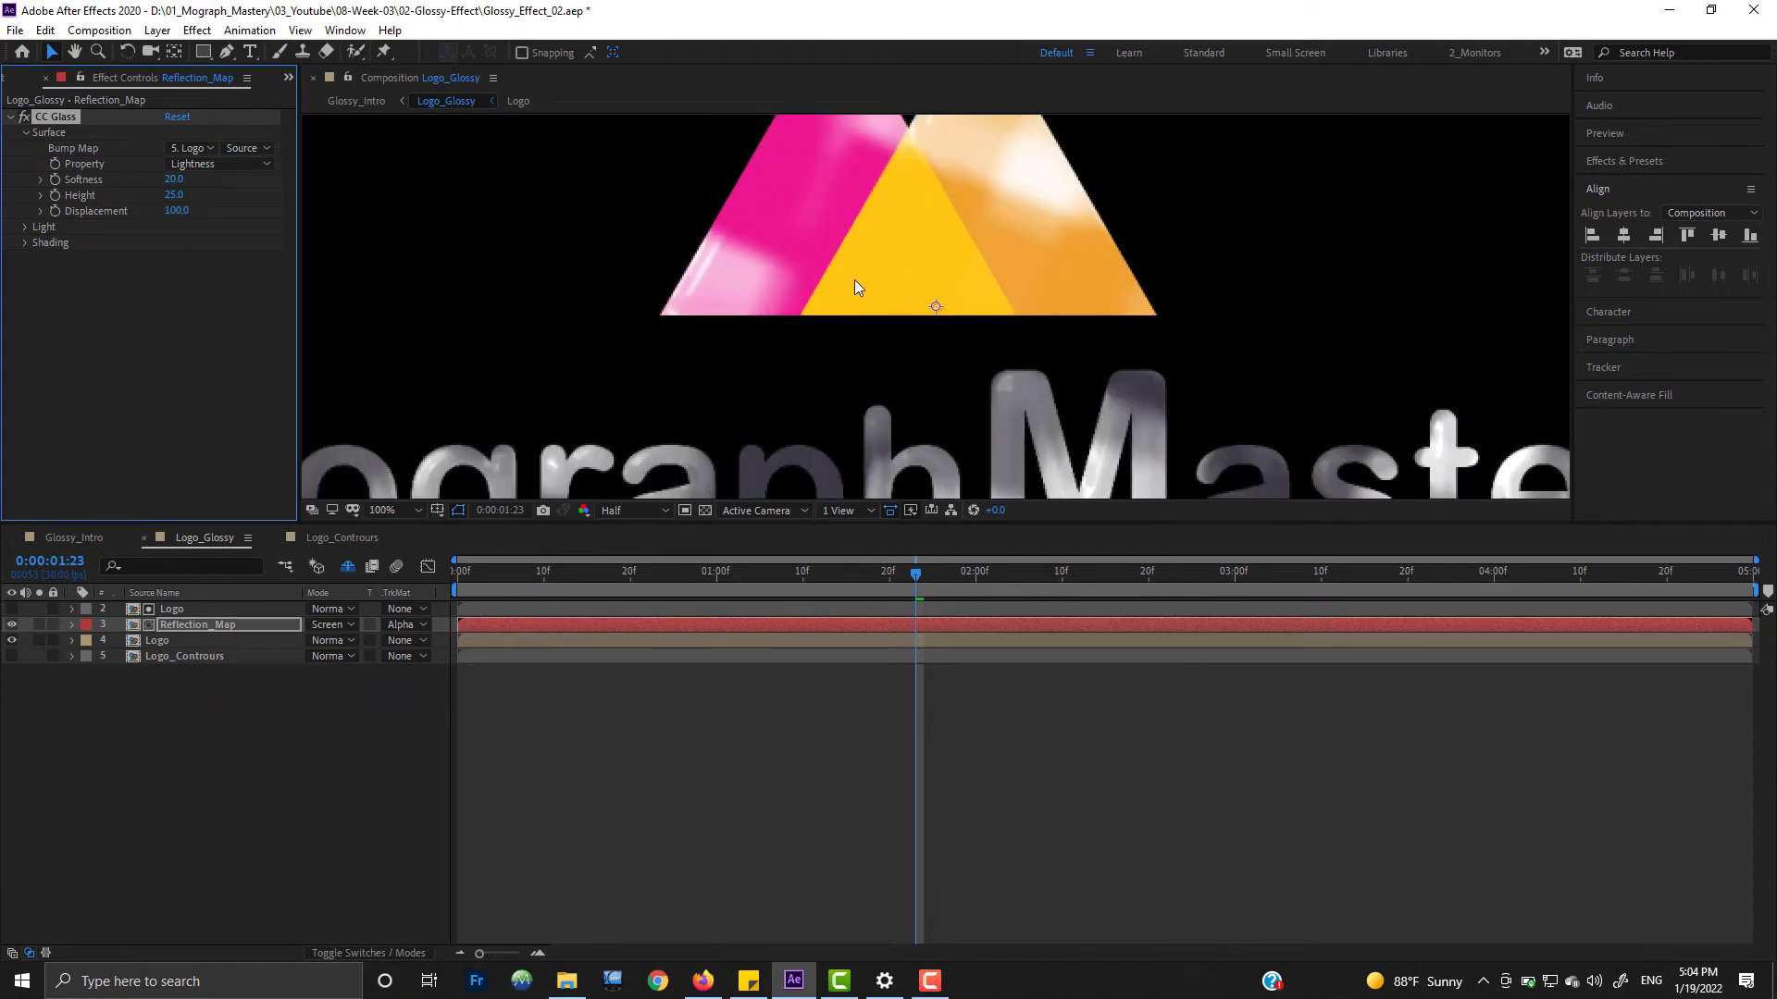
{"action": "left_click_drag", "start_coordinate": [862, 249], "coordinate": [872, 339]}
{"action": "left_click", "coordinate": [24, 117]}
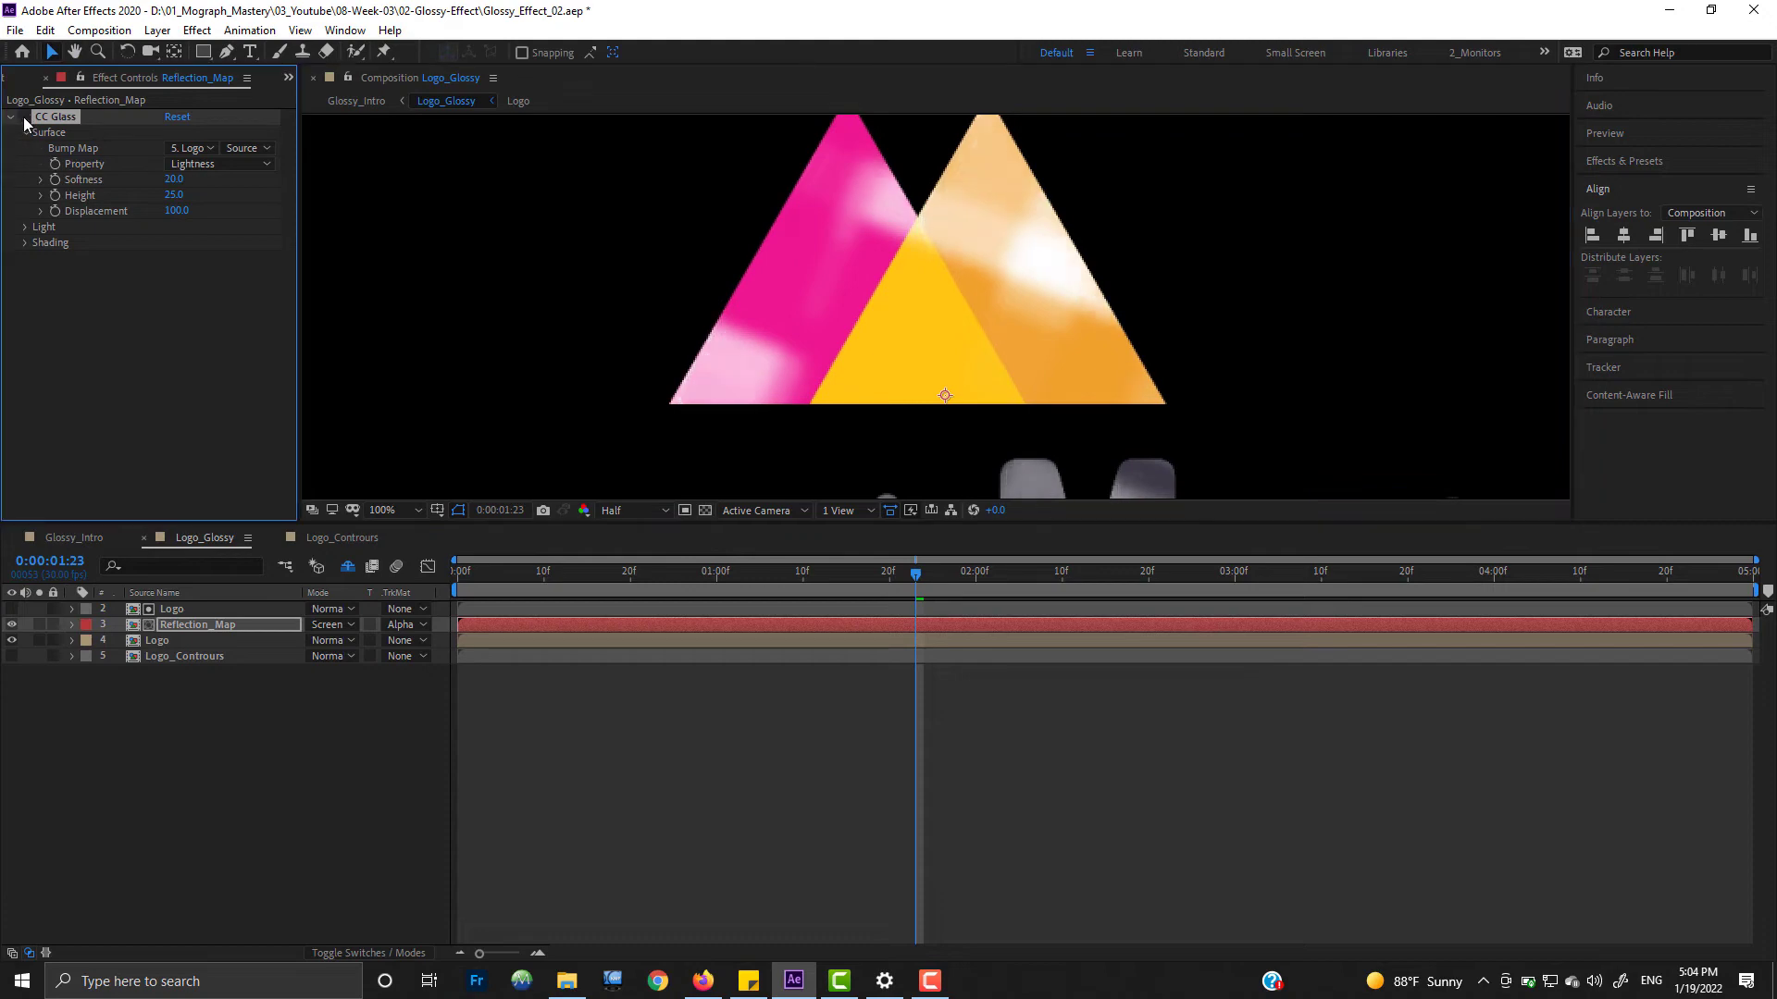
{"action": "left_click", "coordinate": [24, 117]}
{"action": "left_click", "coordinate": [85, 262]}
Step: Try CC Glass with Softness 16.1, Height 69 and Displacement 403
{"action": "left_click_drag", "start_coordinate": [183, 179], "coordinate": [538, 192]}
{"action": "left_click_drag", "start_coordinate": [173, 195], "coordinate": [153, 195]}
{"action": "key", "text": "comma"}
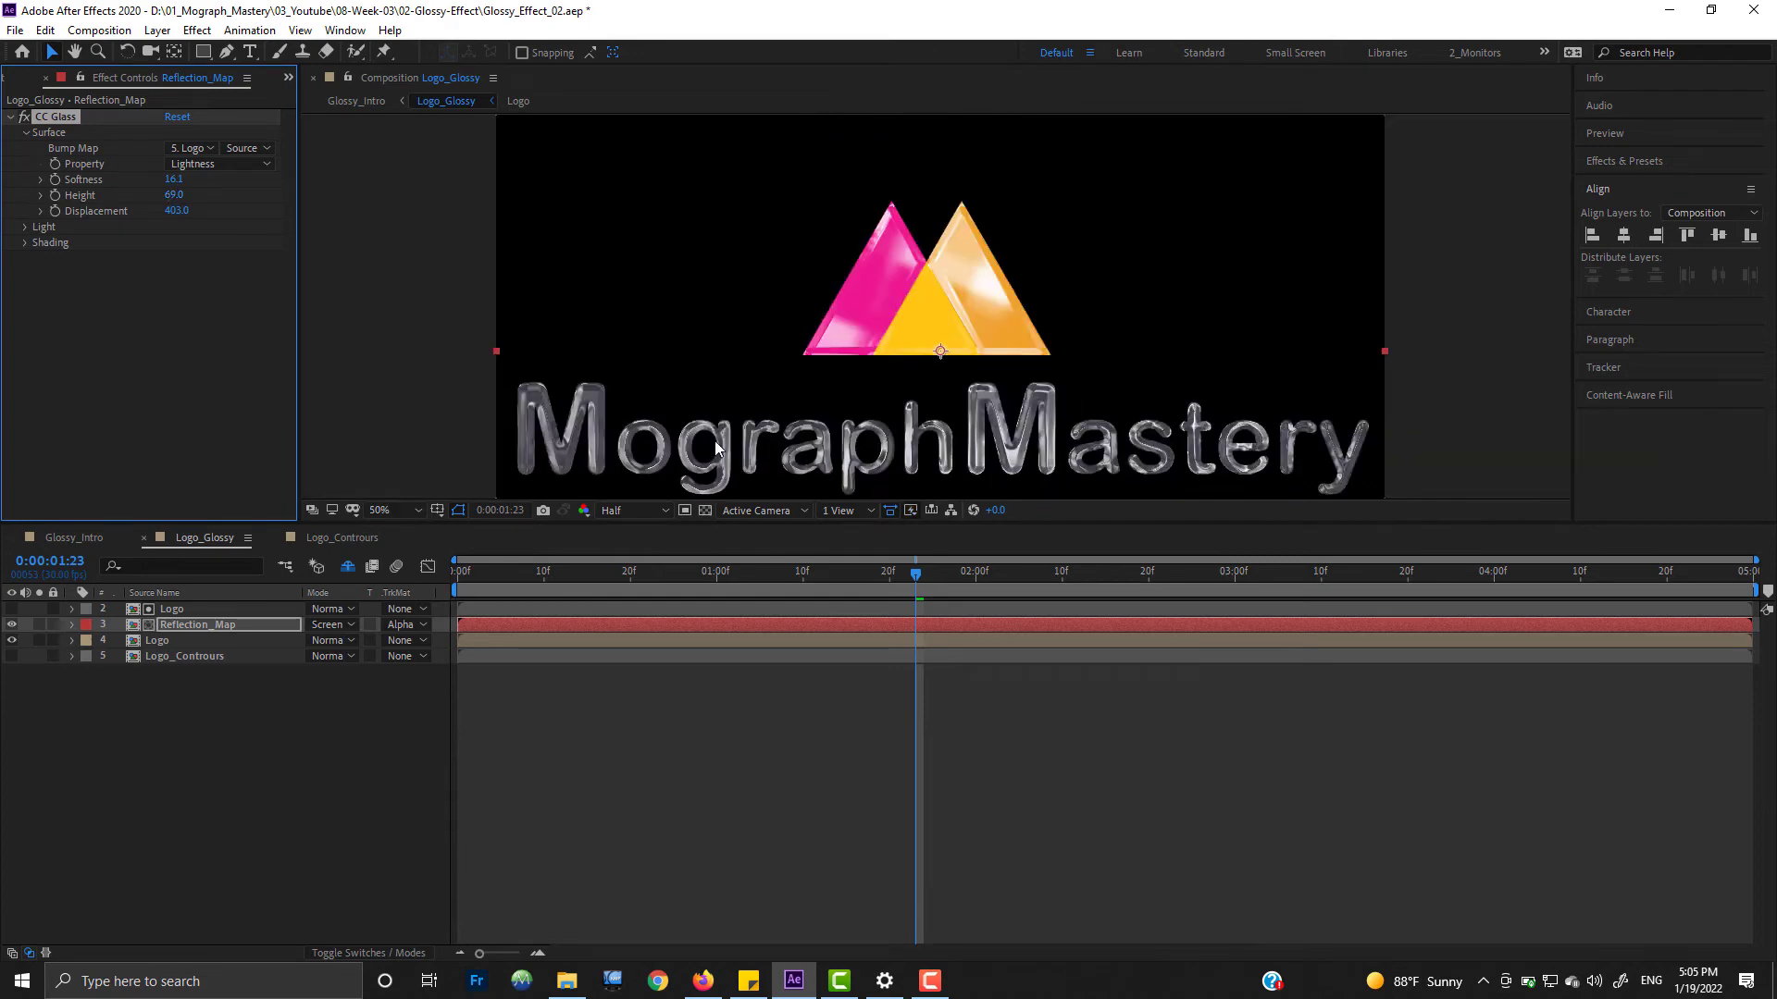
Step: Set the CC Glass Softness to 10, Height to 26 and Displacement to -500 while checking the lettering up close
{"action": "left_click_drag", "start_coordinate": [858, 492], "coordinate": [840, 359]}
{"action": "scroll", "coordinate": [840, 360], "scroll_direction": "up", "scroll_amount": 1}
{"action": "left_click_drag", "start_coordinate": [649, 268], "coordinate": [895, 342]}
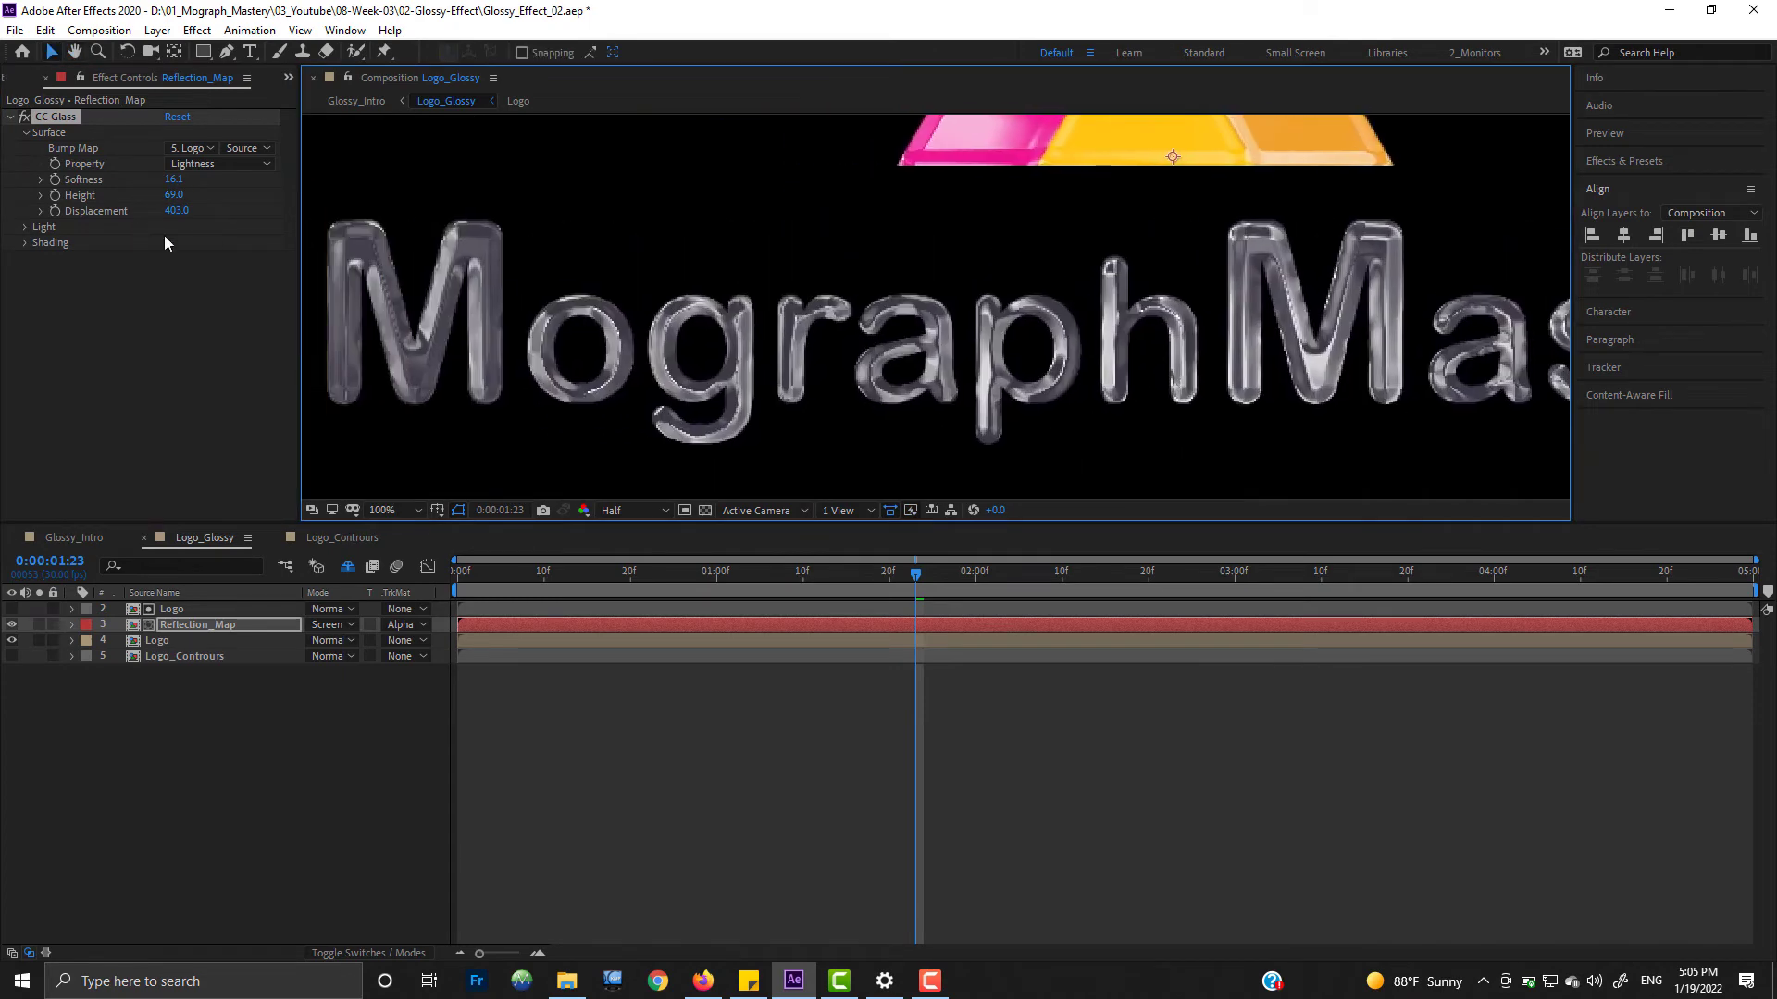
{"action": "left_click_drag", "start_coordinate": [178, 180], "coordinate": [0, 222]}
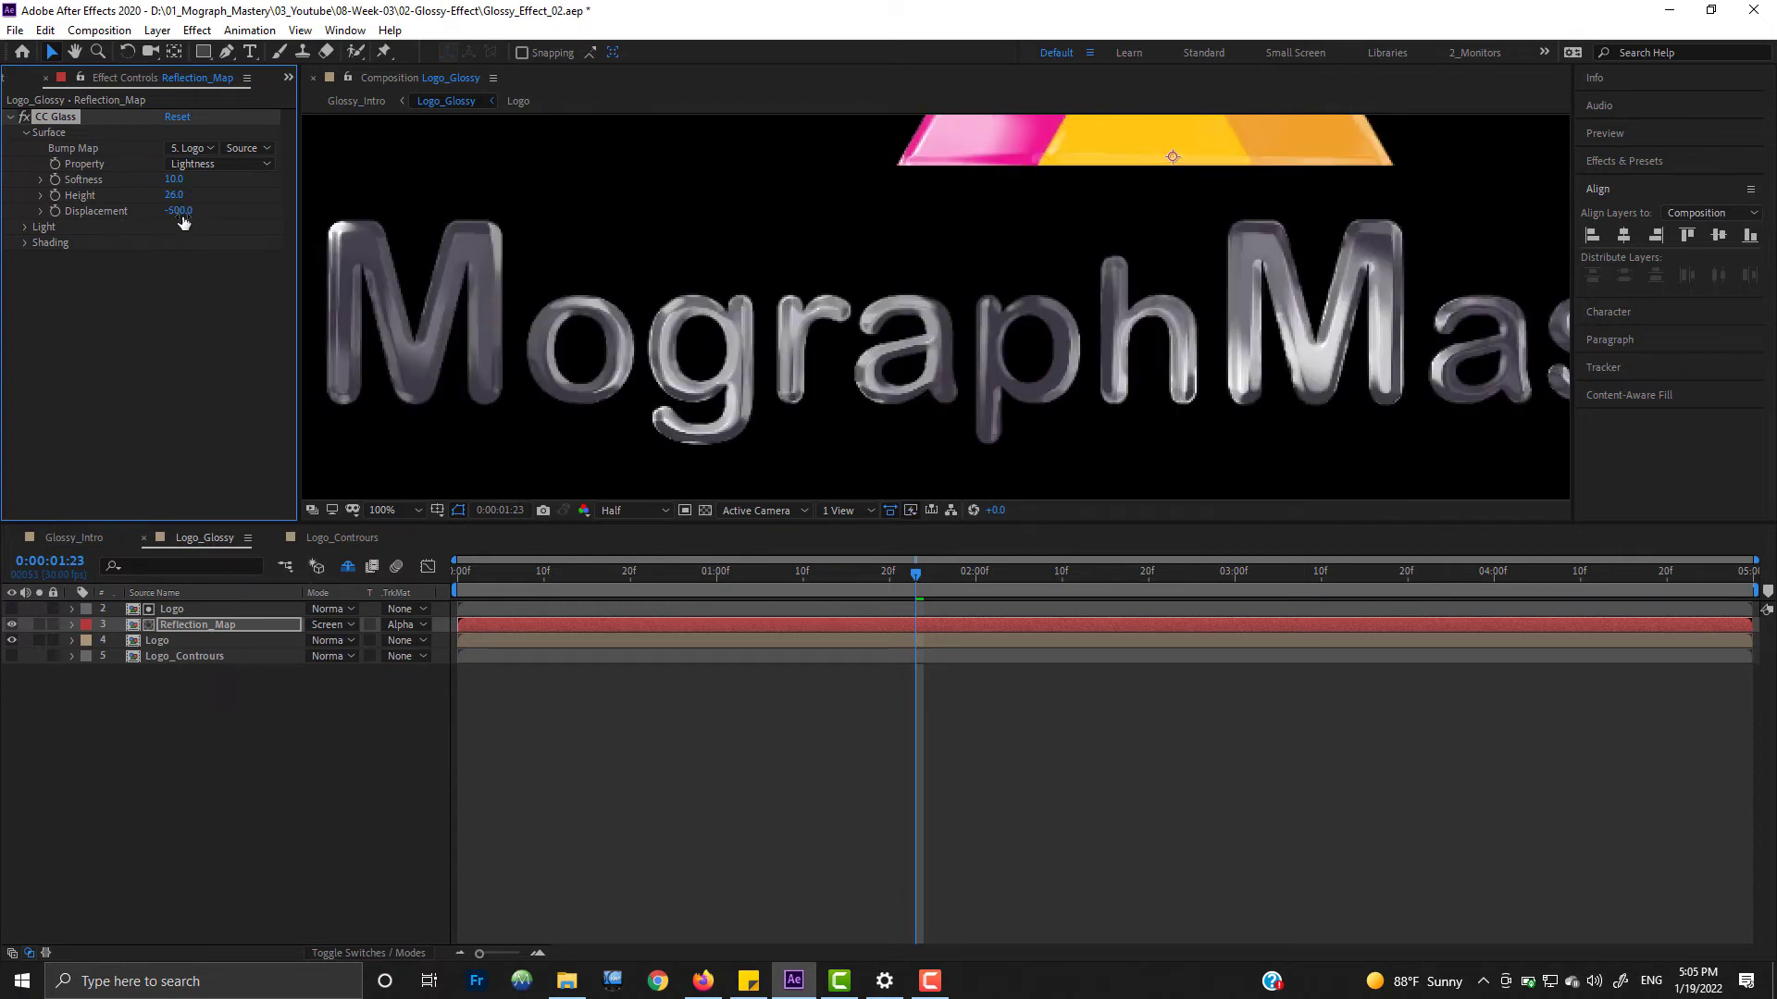